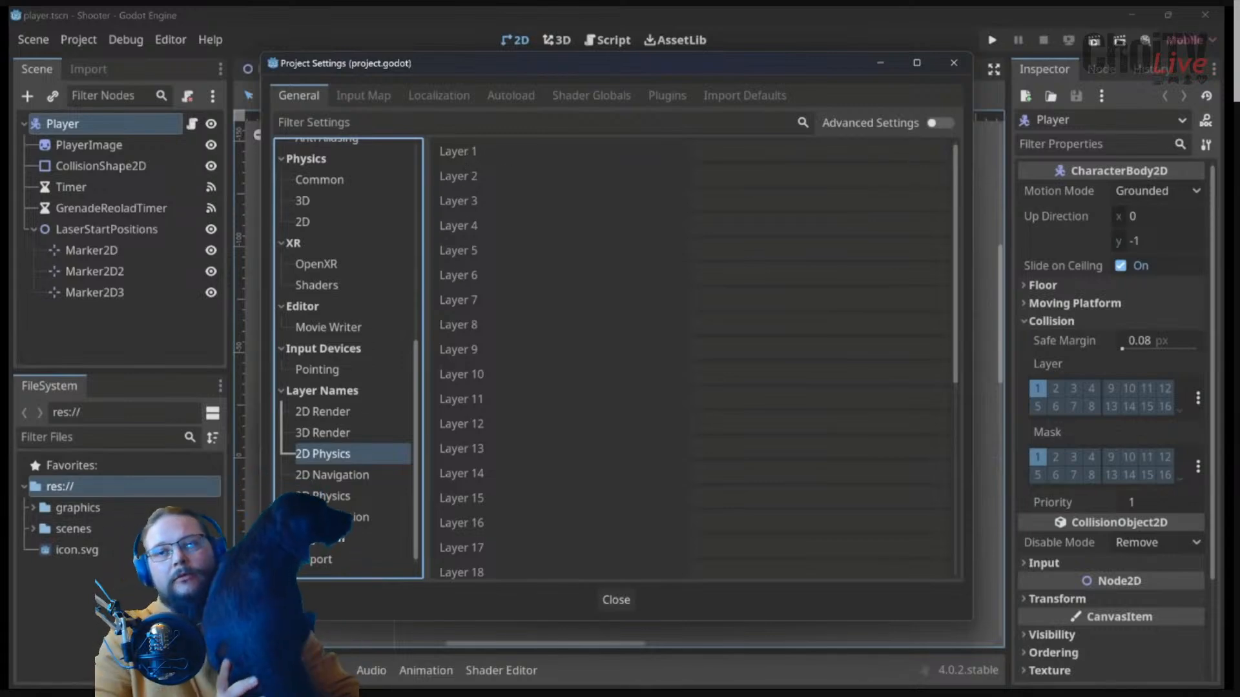
Step: Name 2D physics layers 1 to 5 Player, Enemies, Objects, Projectiles and Items & Zones, and close the project settings
click(819, 152)
text(Player)
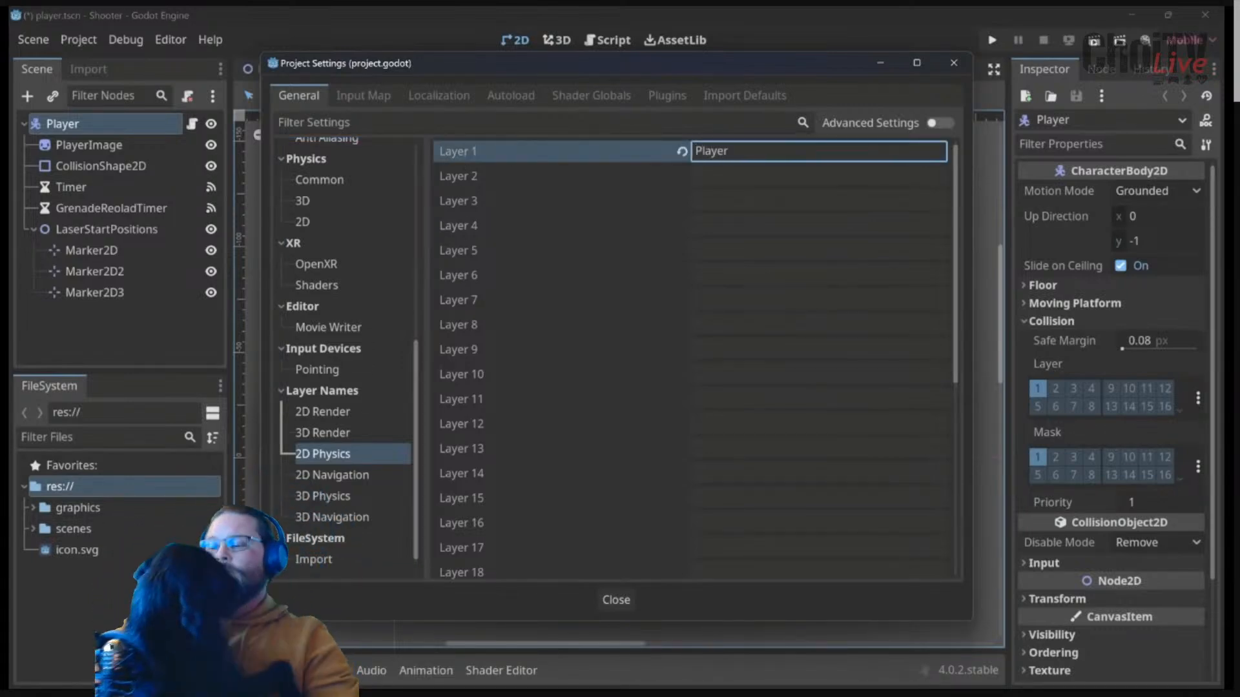
key(Tab)
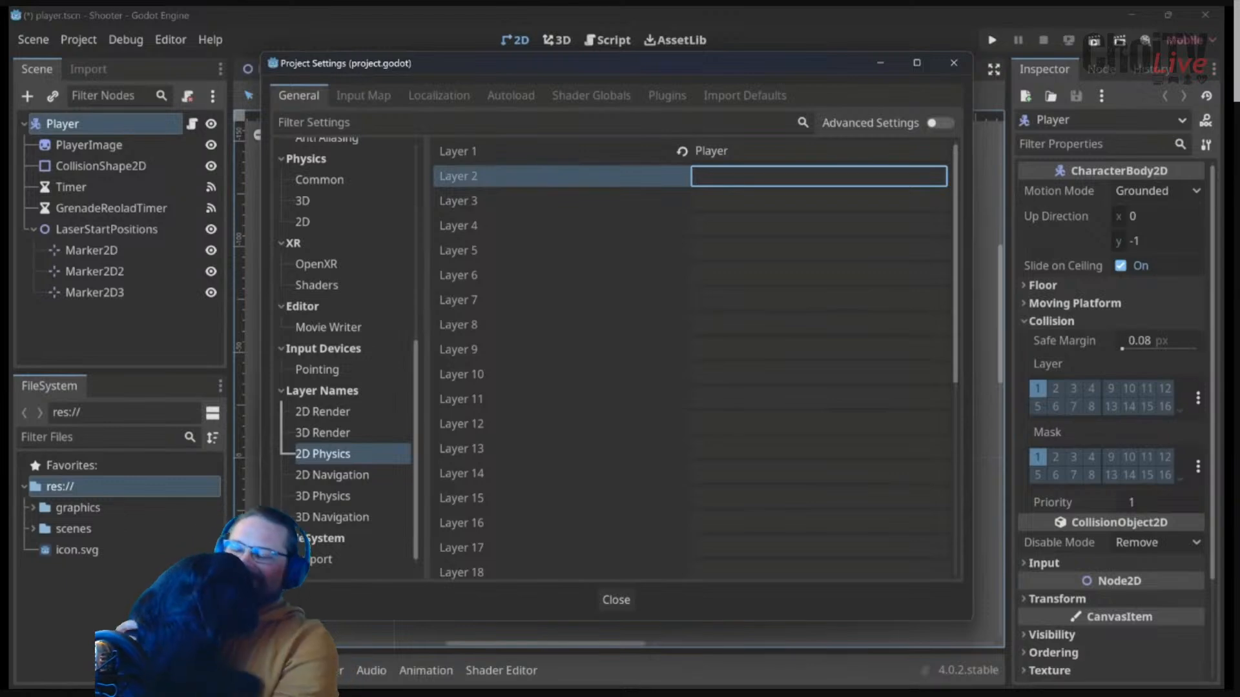
text(Enemies)
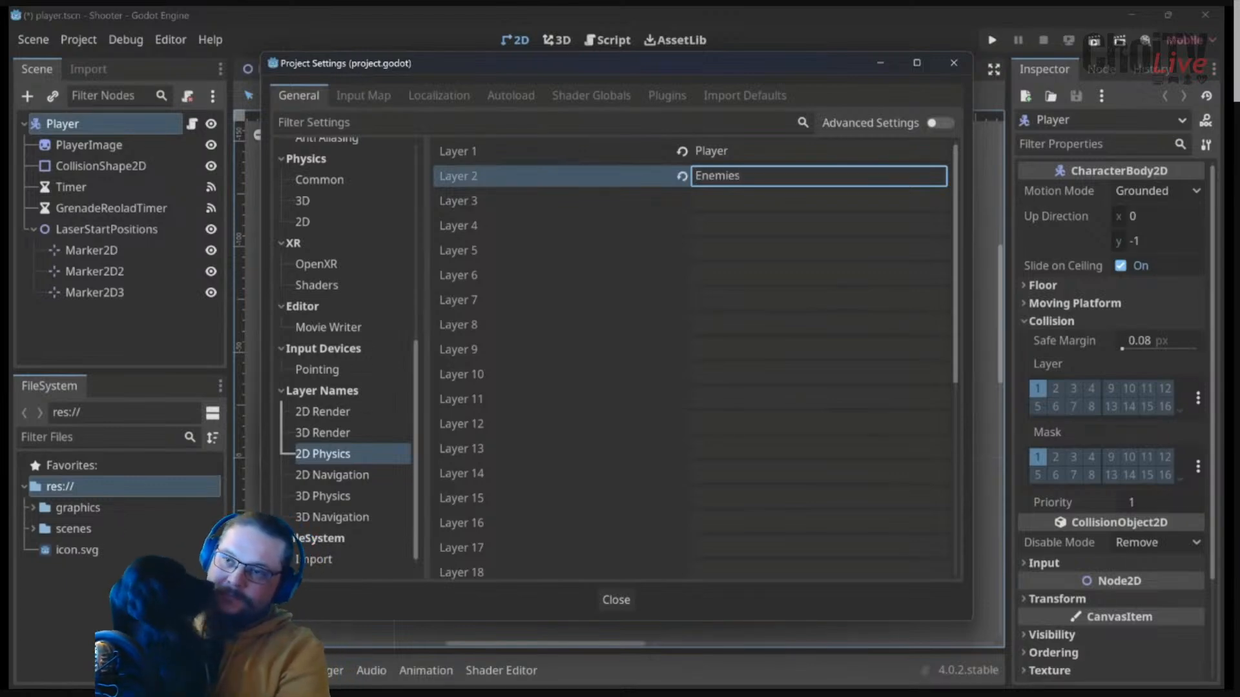
key(Tab)
text(Objects)
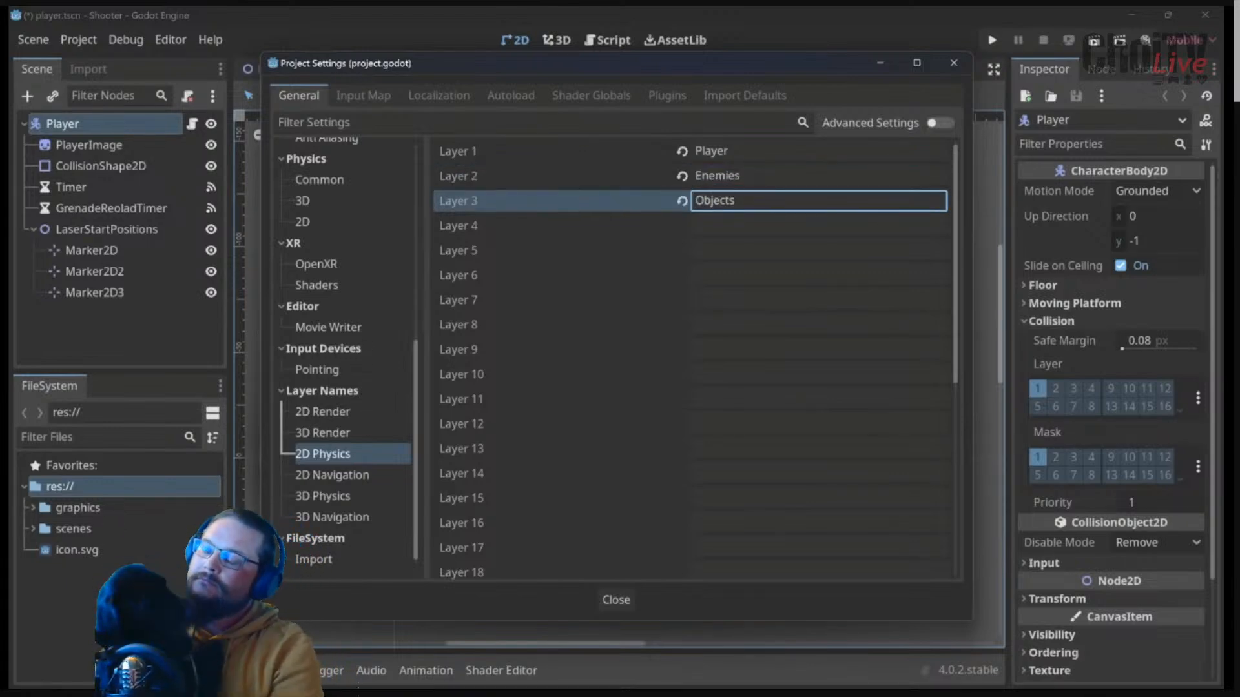
key(Tab)
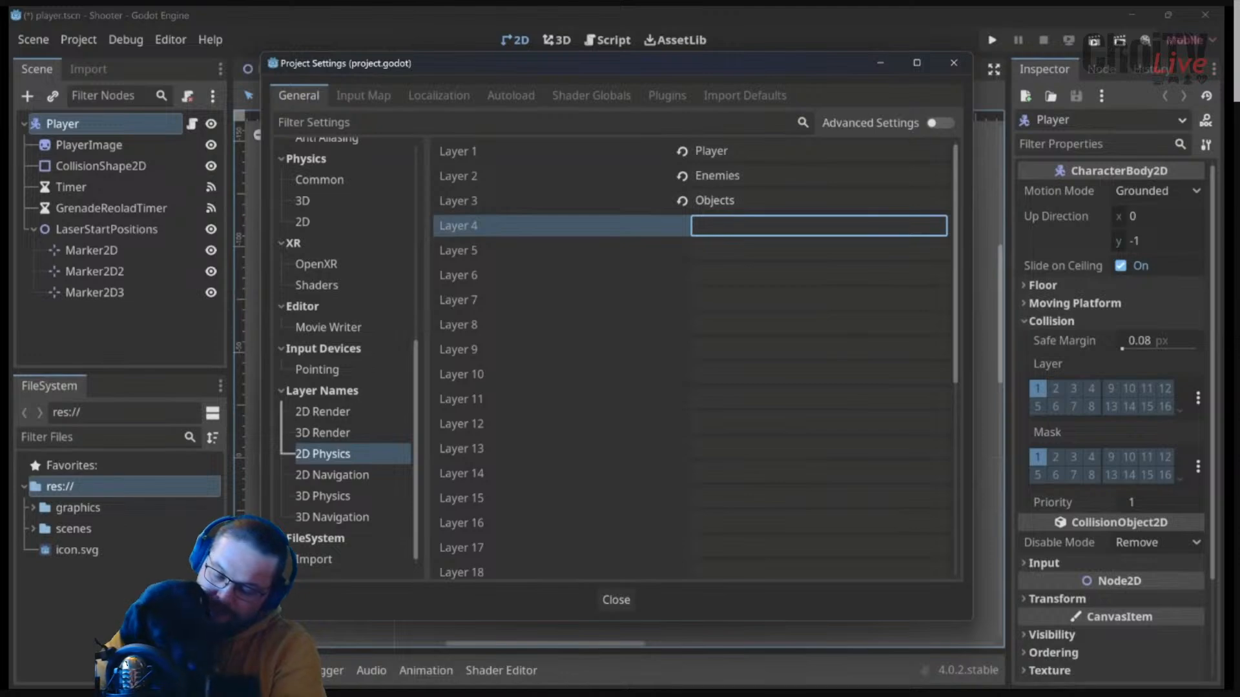
text(Projectiles)
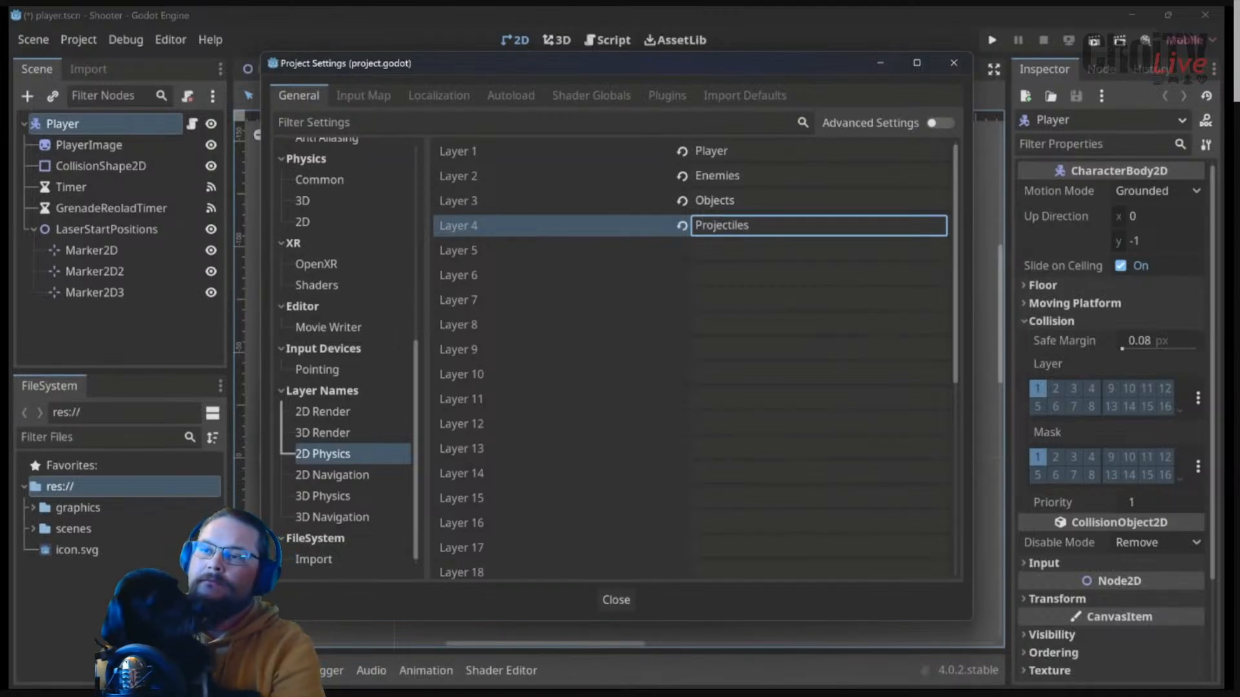
key(Tab)
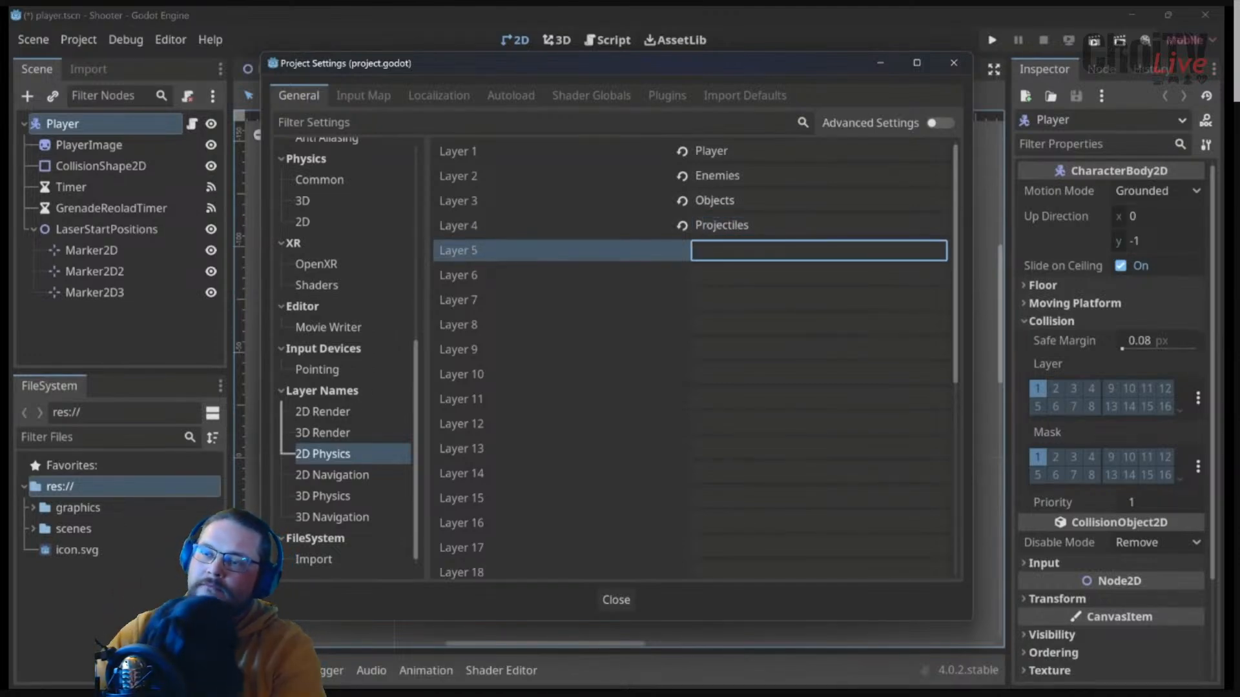
text(Itmes)
text( & Zones)
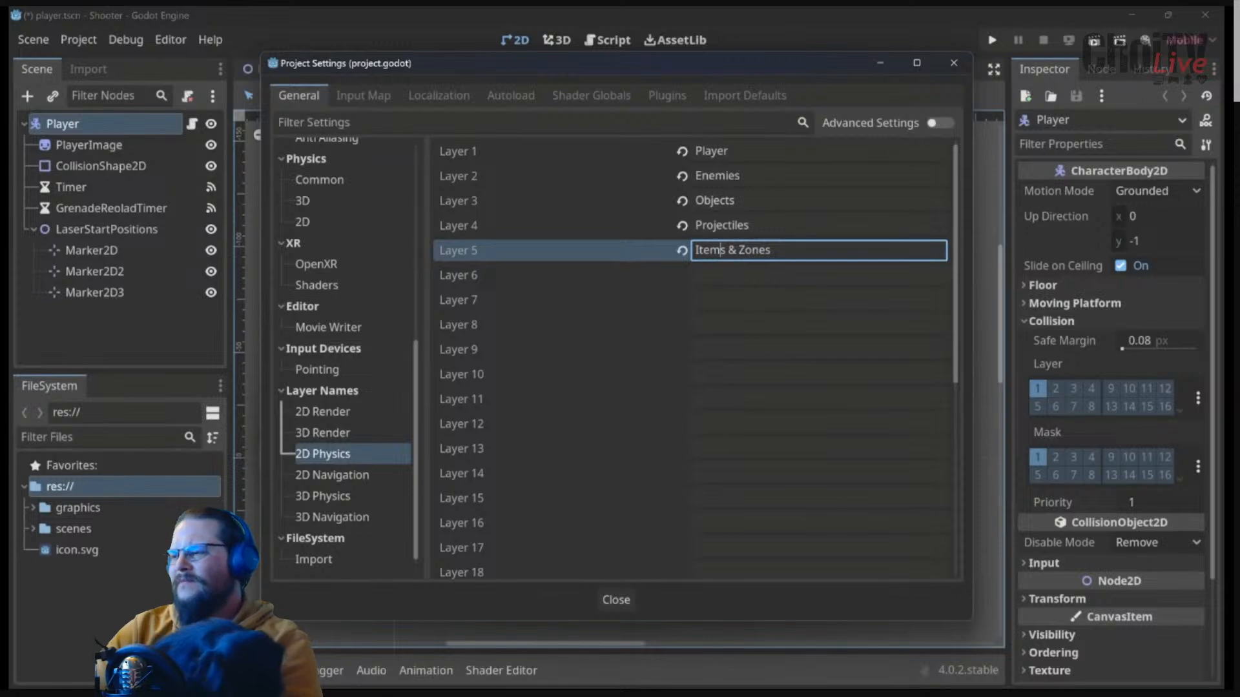
click(614, 600)
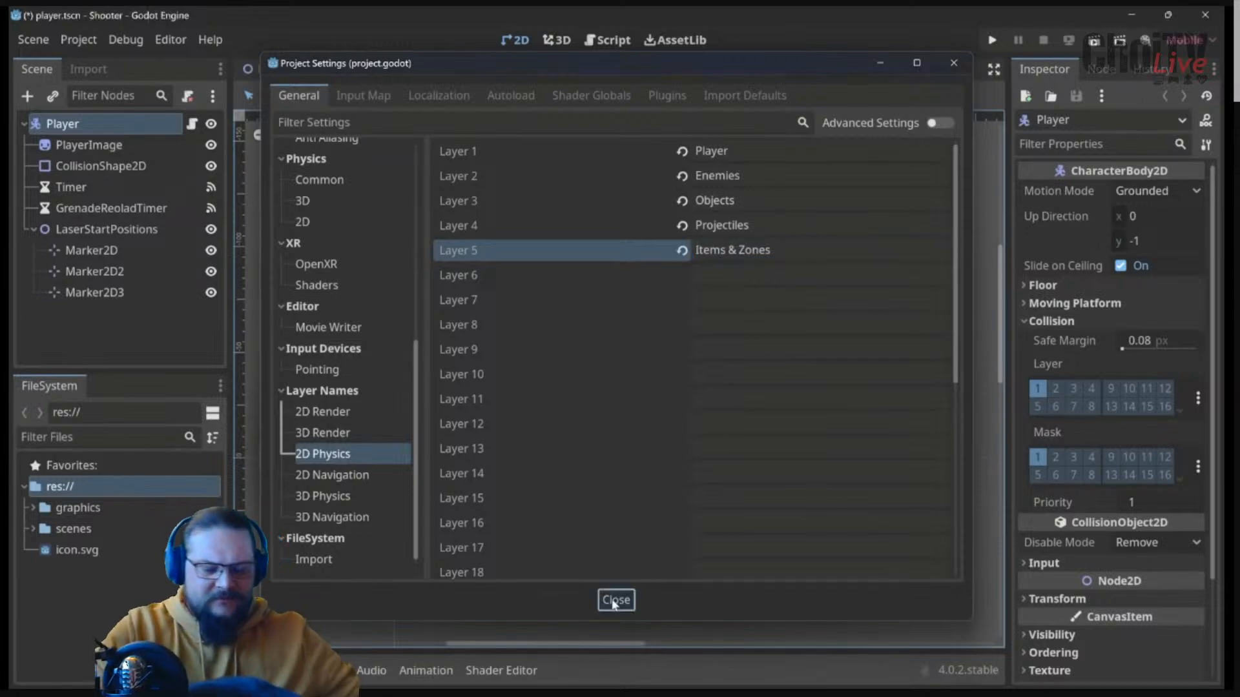
click(614, 601)
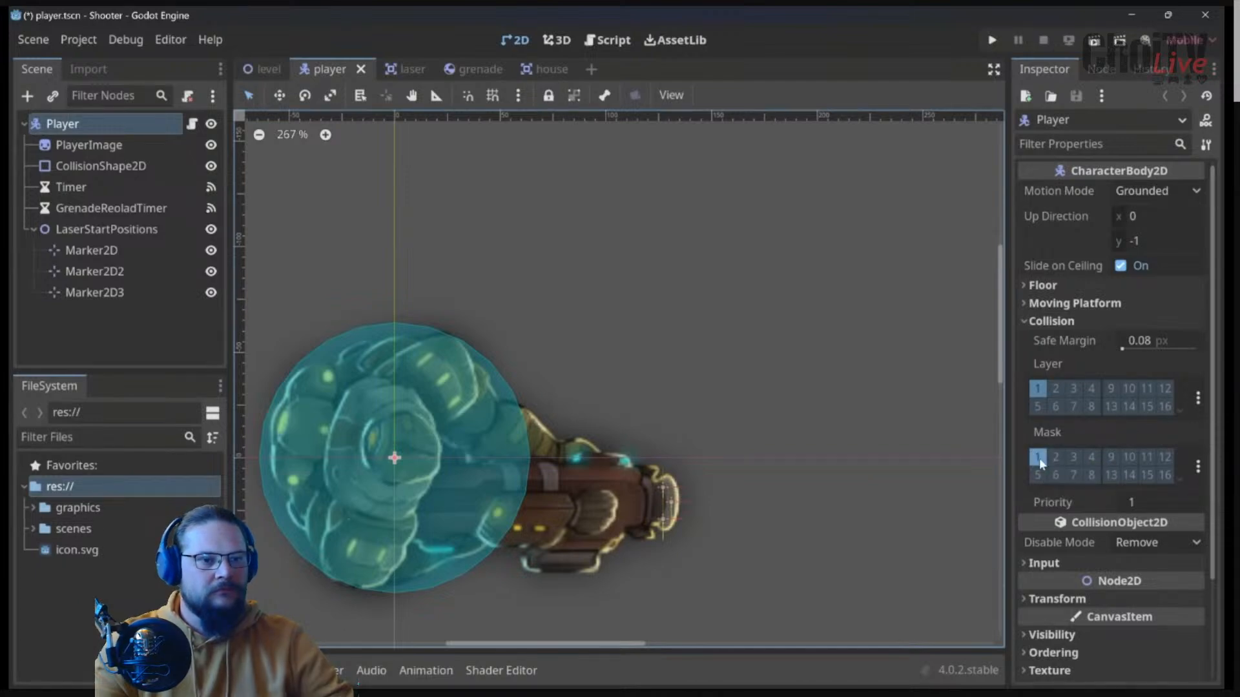
Step: Enable layers 2, 3, 4 and 5 in the Player node's collision mask and save the scene
click(1057, 457)
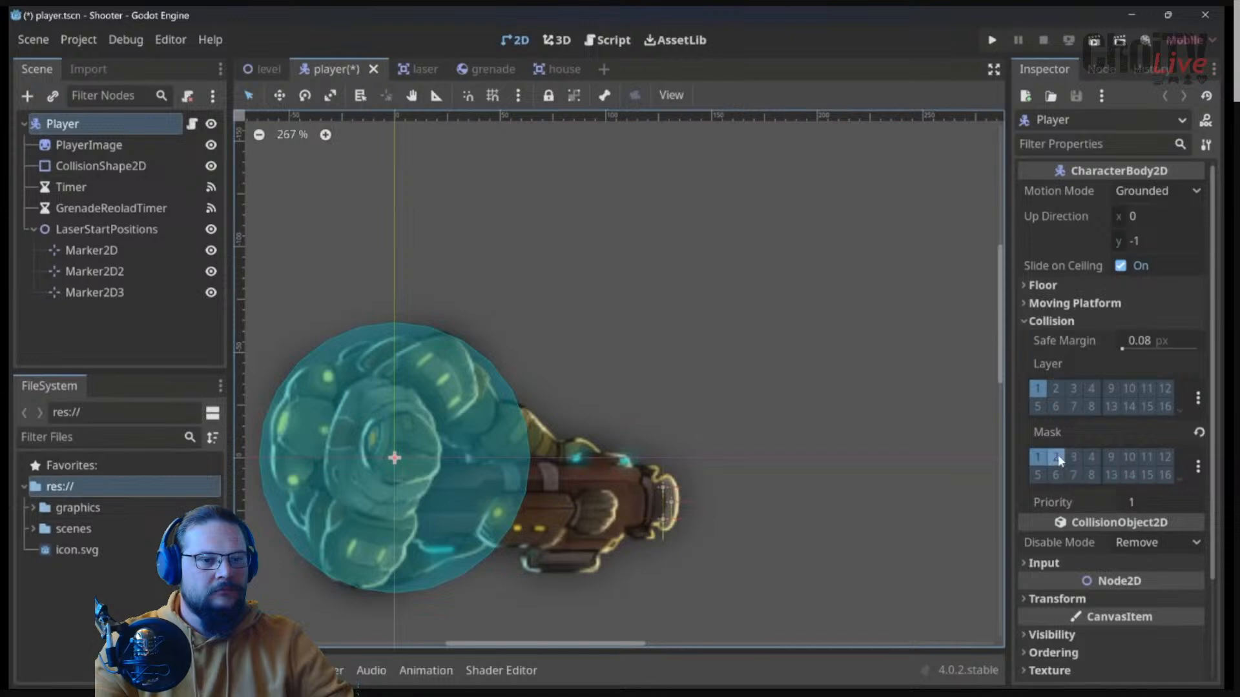
click(1073, 457)
click(1090, 457)
click(1038, 476)
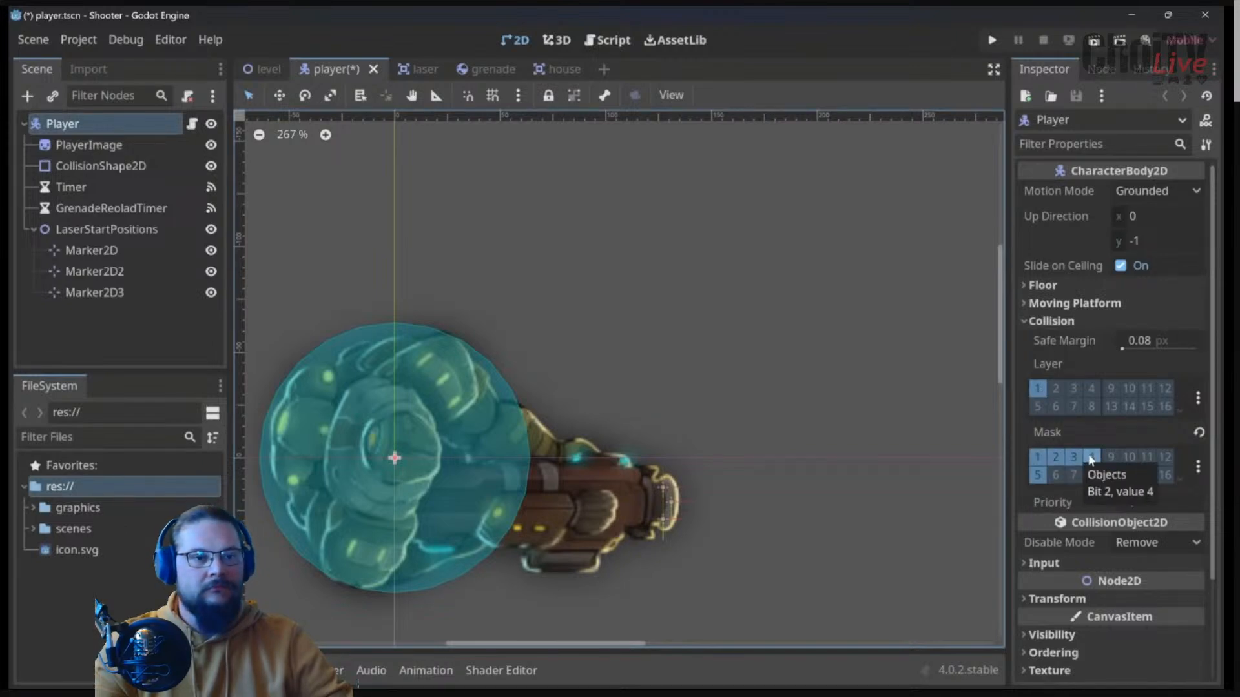
click(1091, 459)
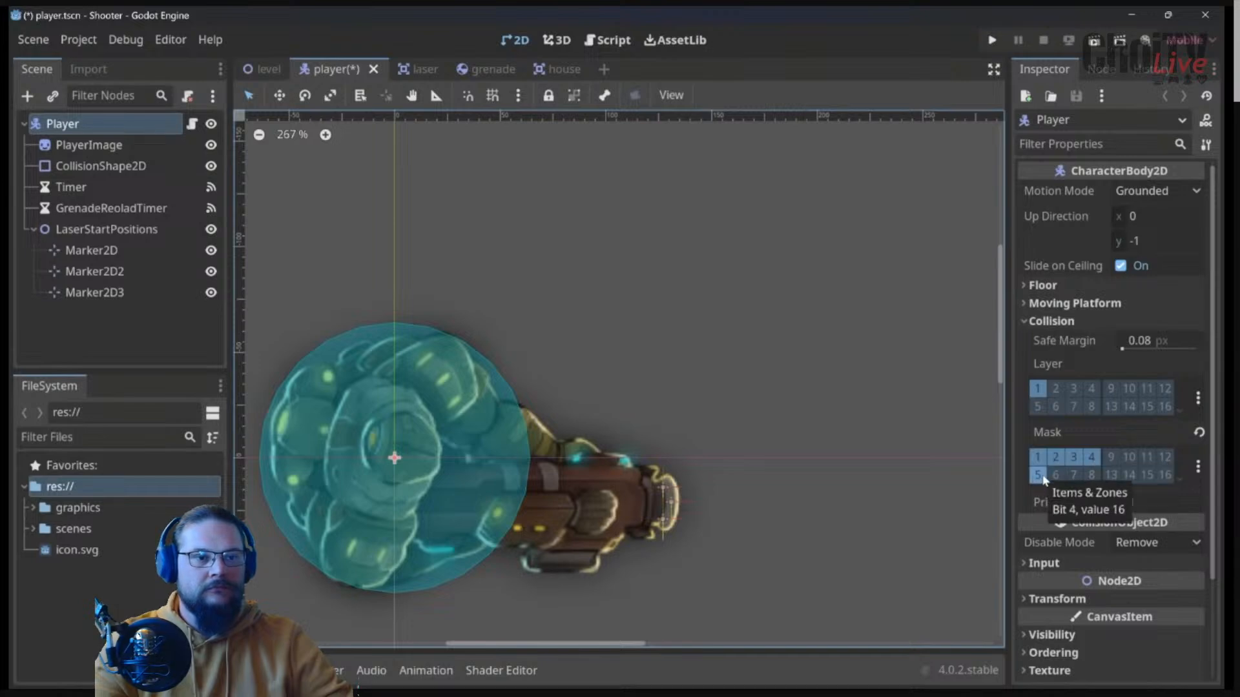
key(ctrl+s)
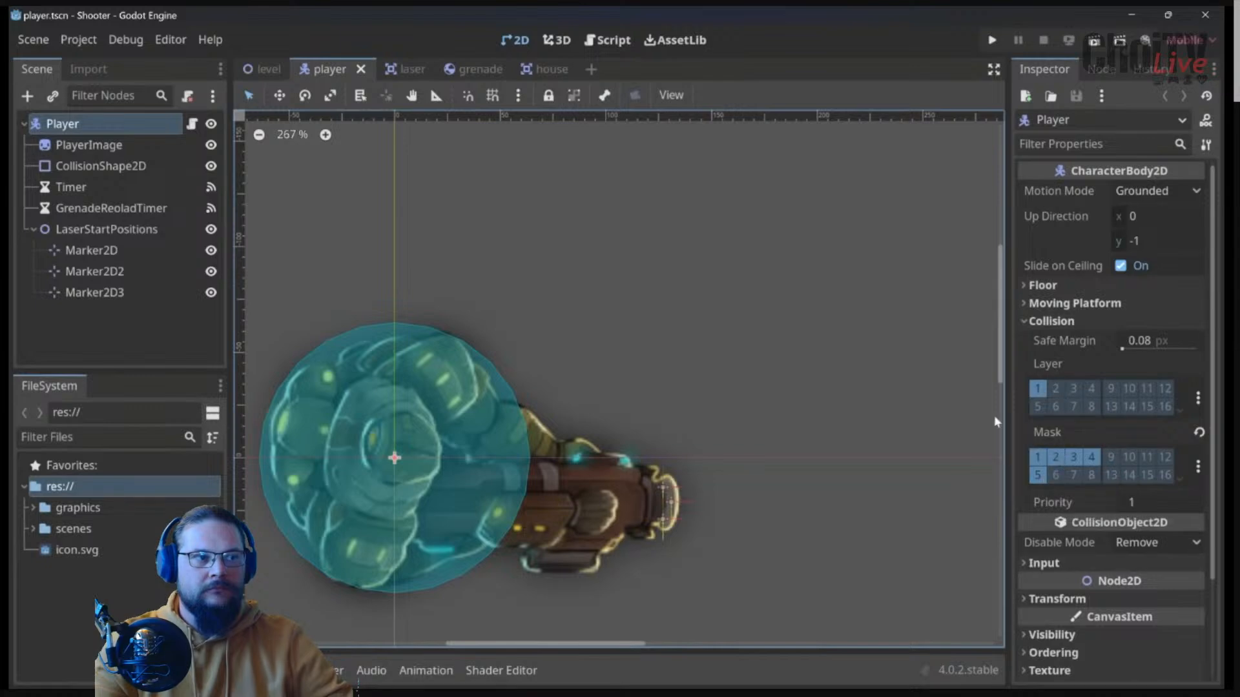
Step: Open the Gate scene from the level and move its Area2D from collision layer 1 to layer 5, Items & Zones
click(260, 70)
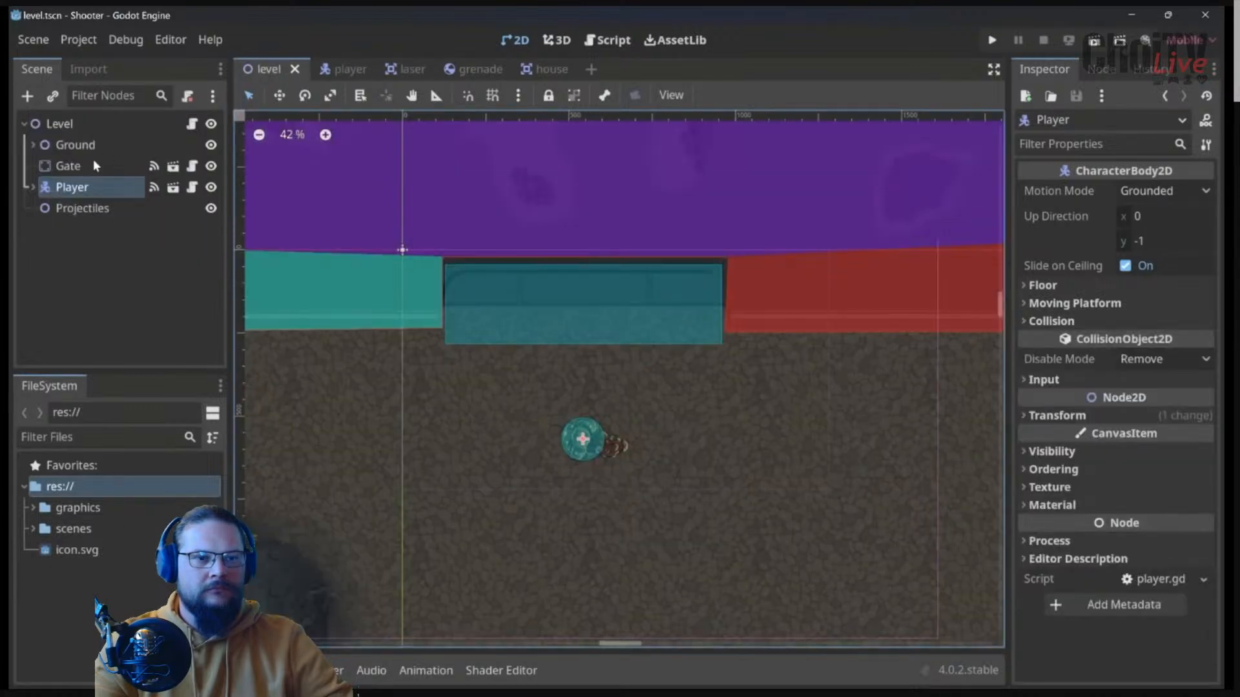
click(67, 166)
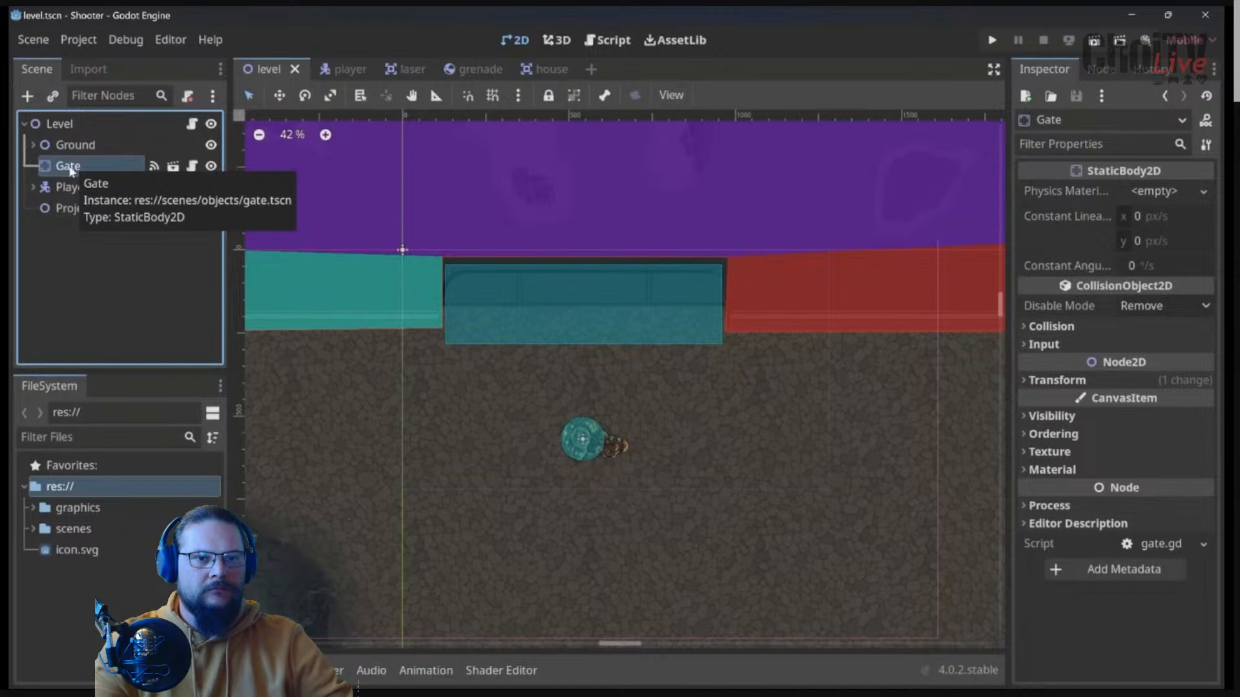
click(173, 167)
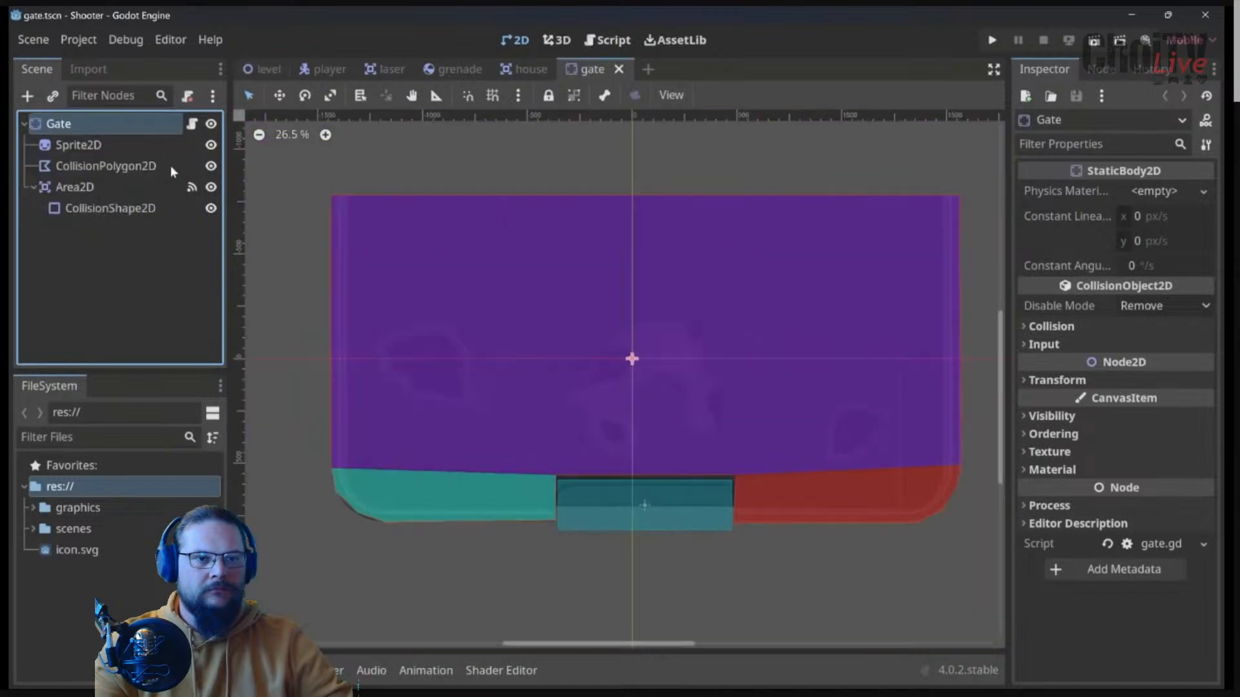
click(67, 187)
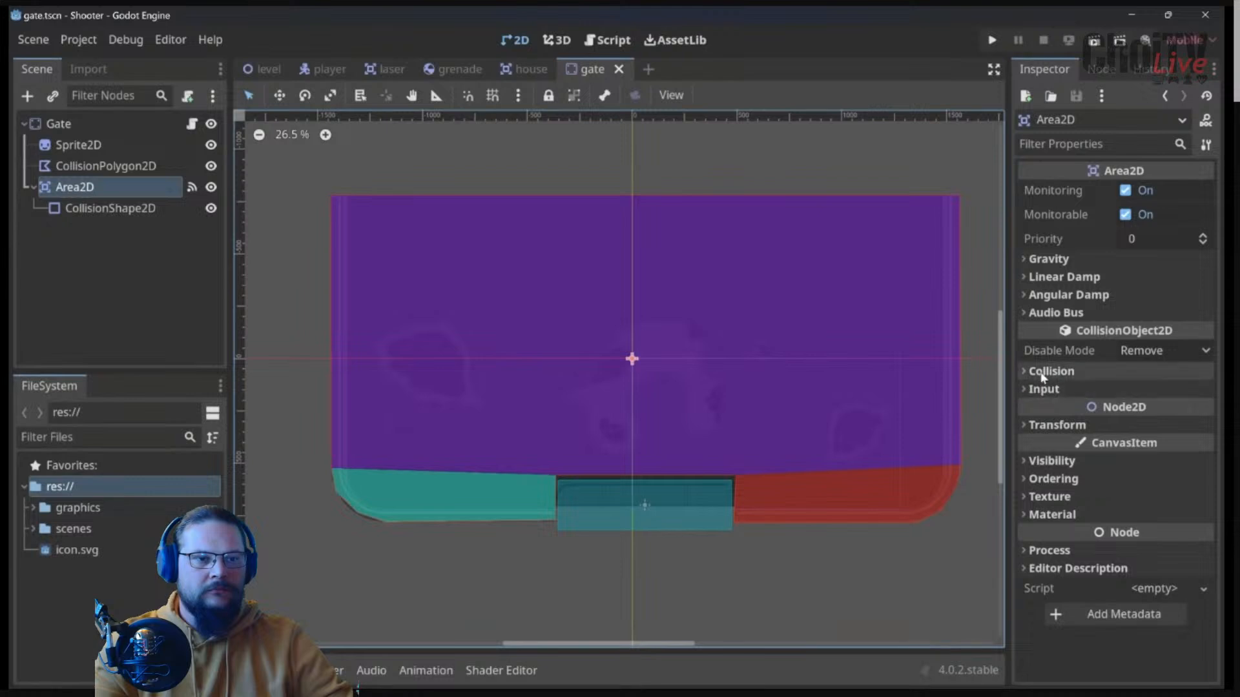
click(1072, 372)
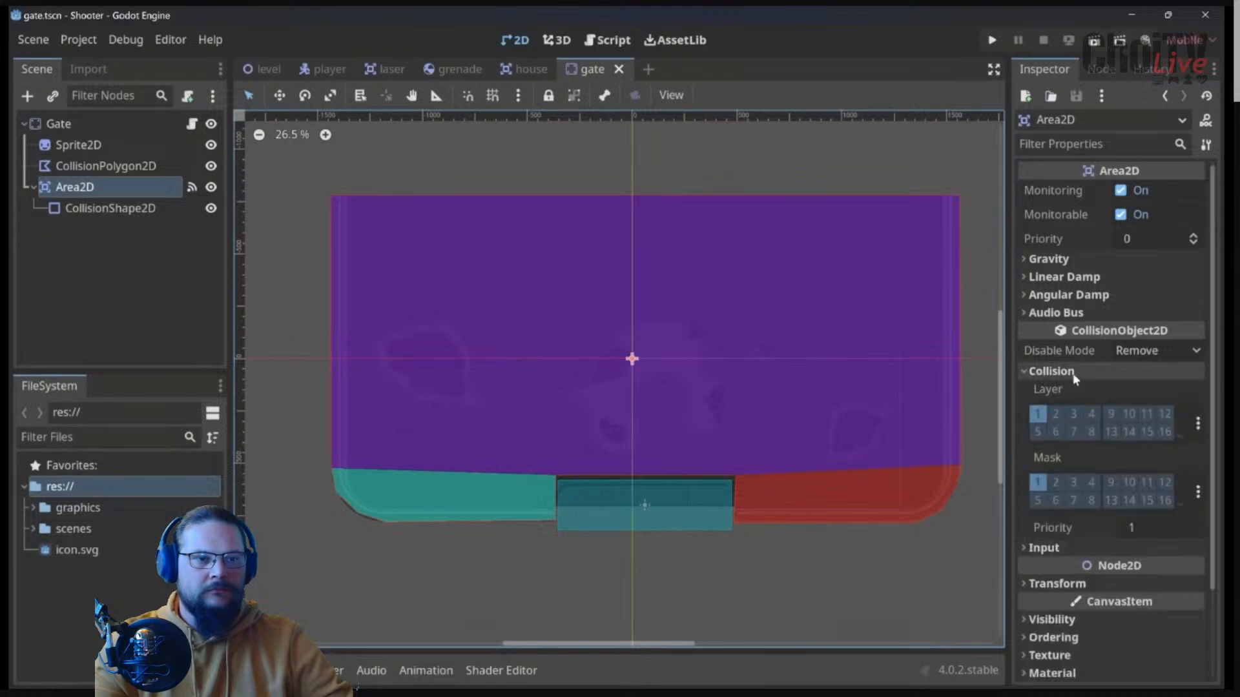
click(1037, 414)
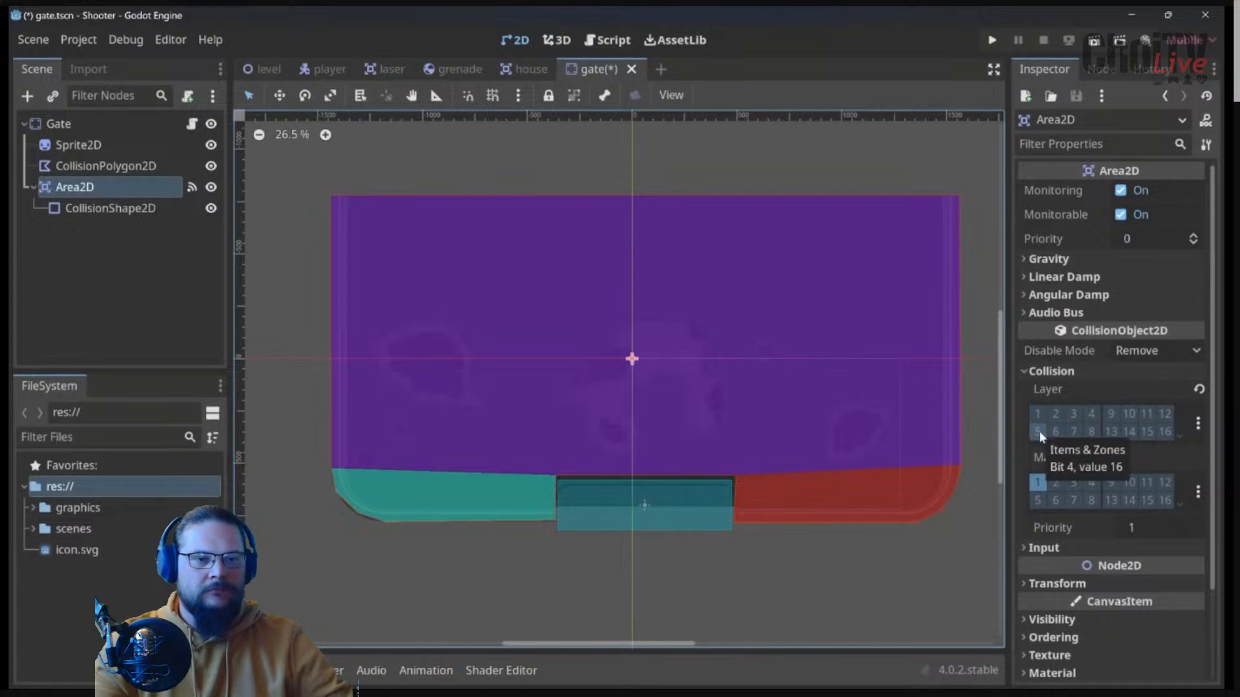
click(1039, 431)
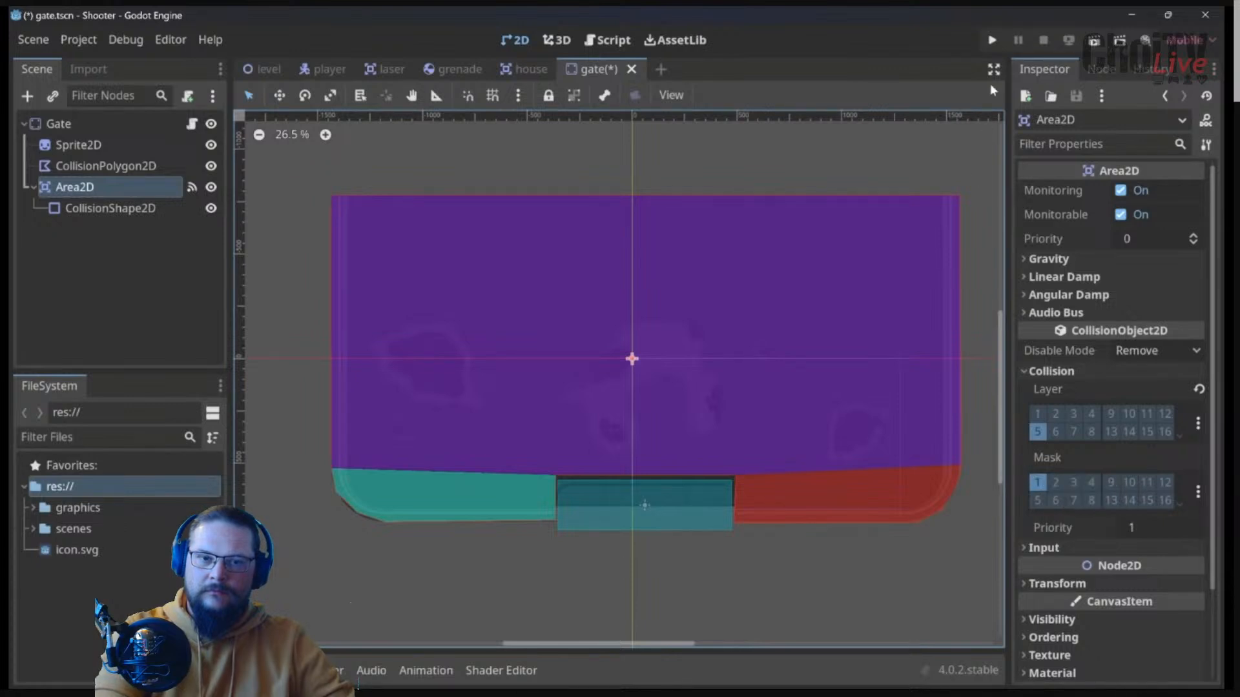
Step: Run the game, walk the player into and out of the gate area, fire two grenades at it, and close the game
click(991, 41)
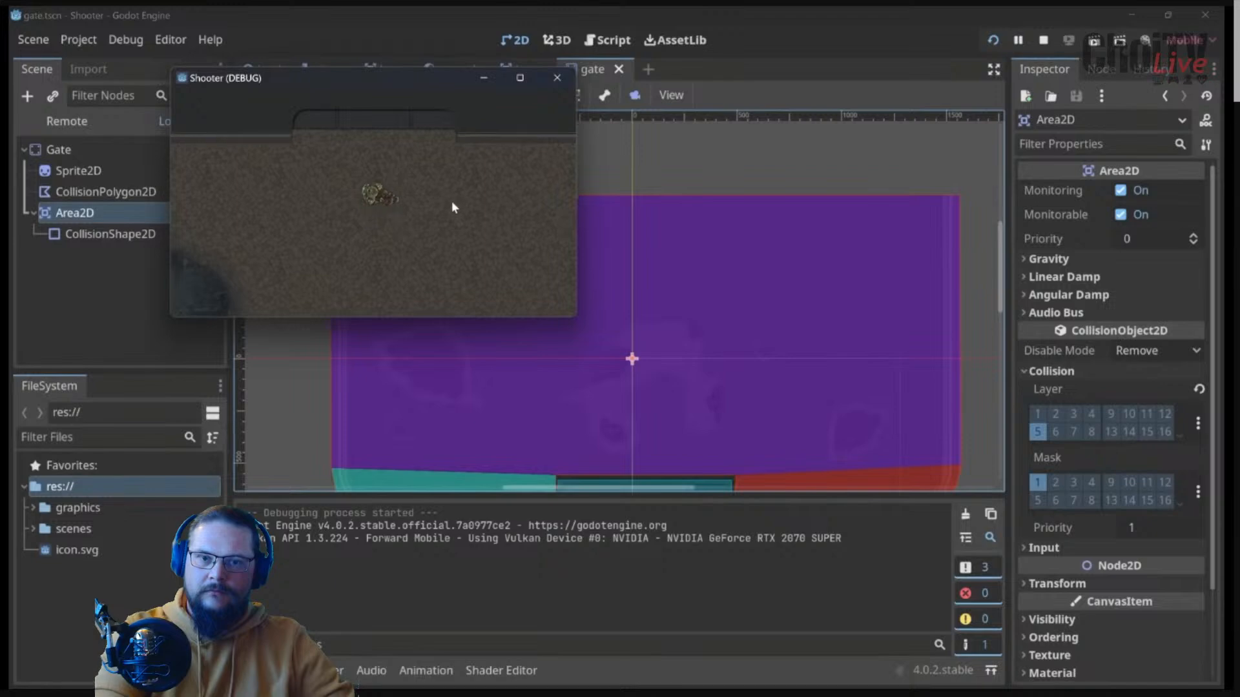
key(w)
key(s)
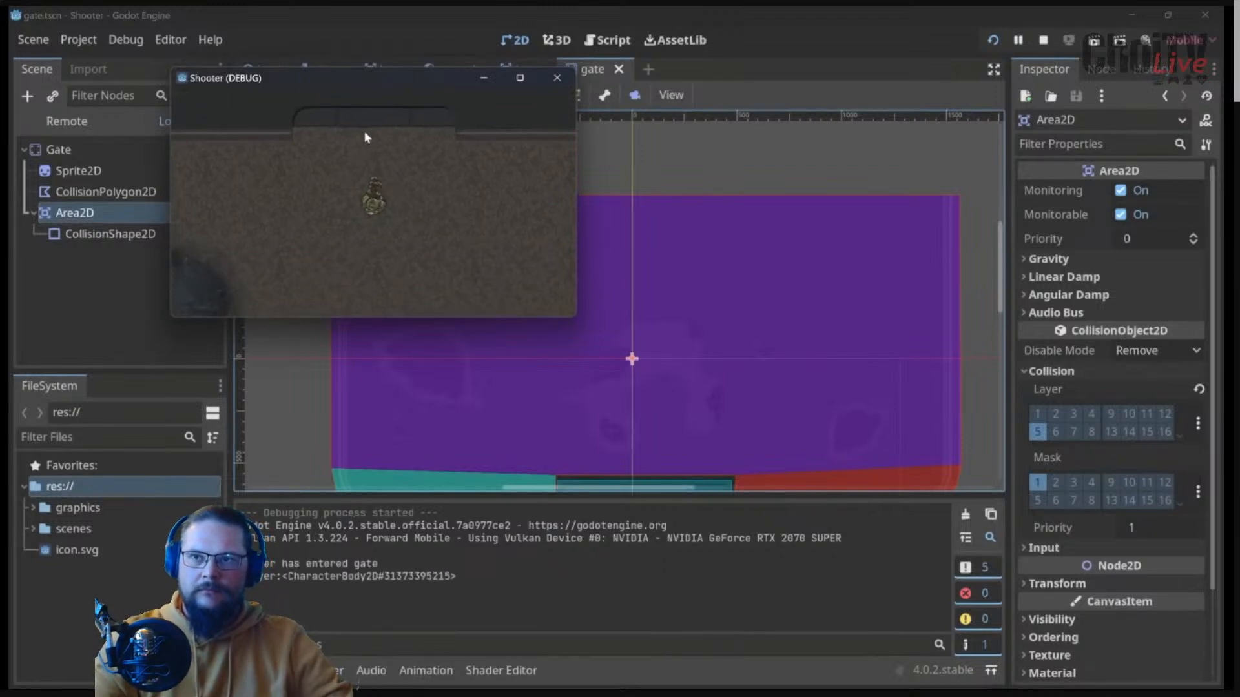
right_click(368, 129)
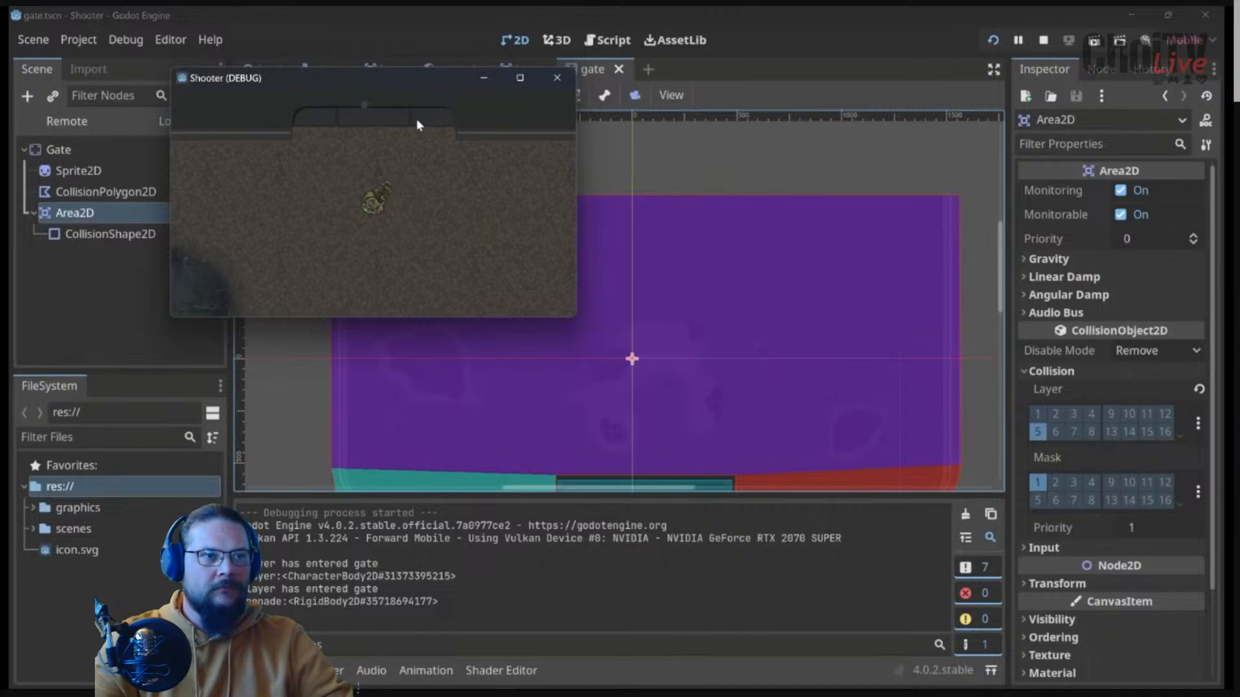
right_click(416, 122)
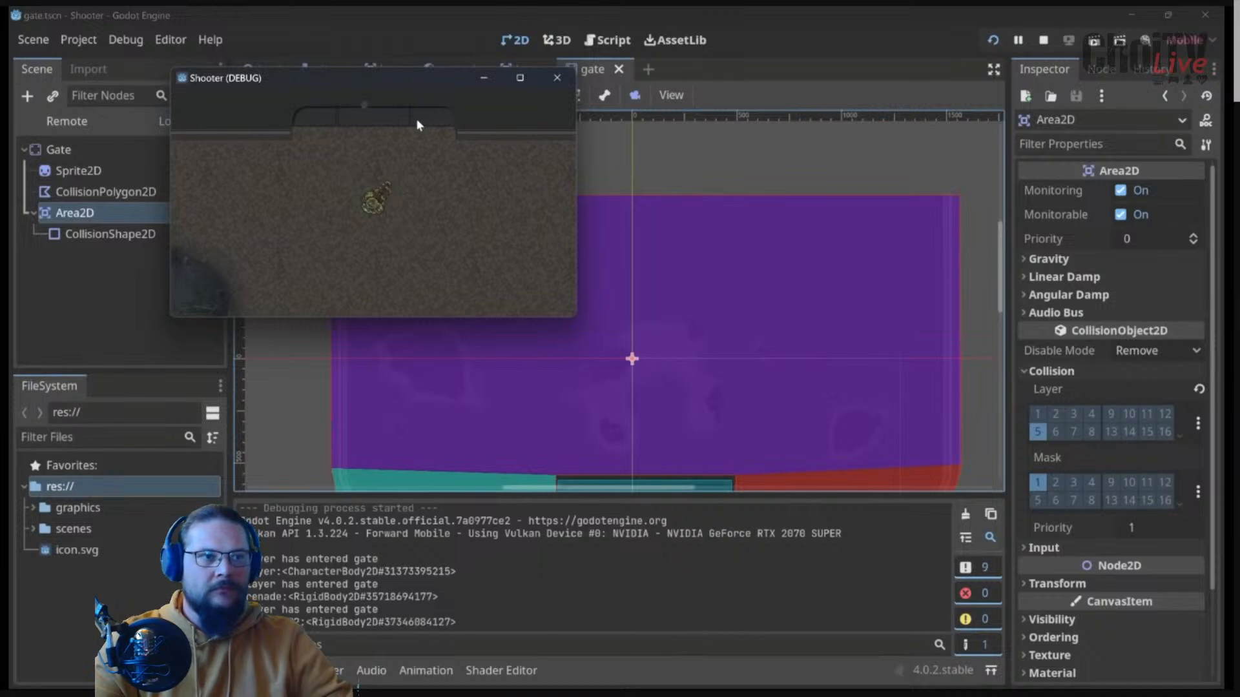
click(557, 79)
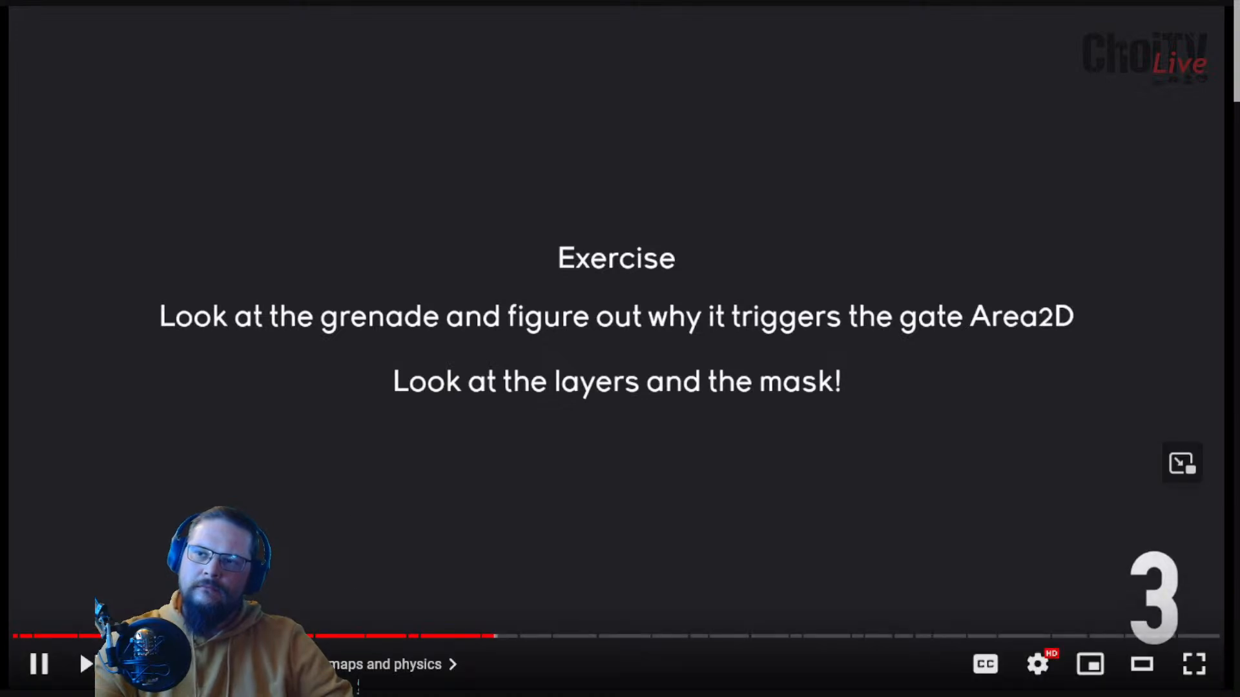
Step: Switch to the Godot editor and test-run the level, walking the player into the gate area and firing a grenade at it
click(899, 316)
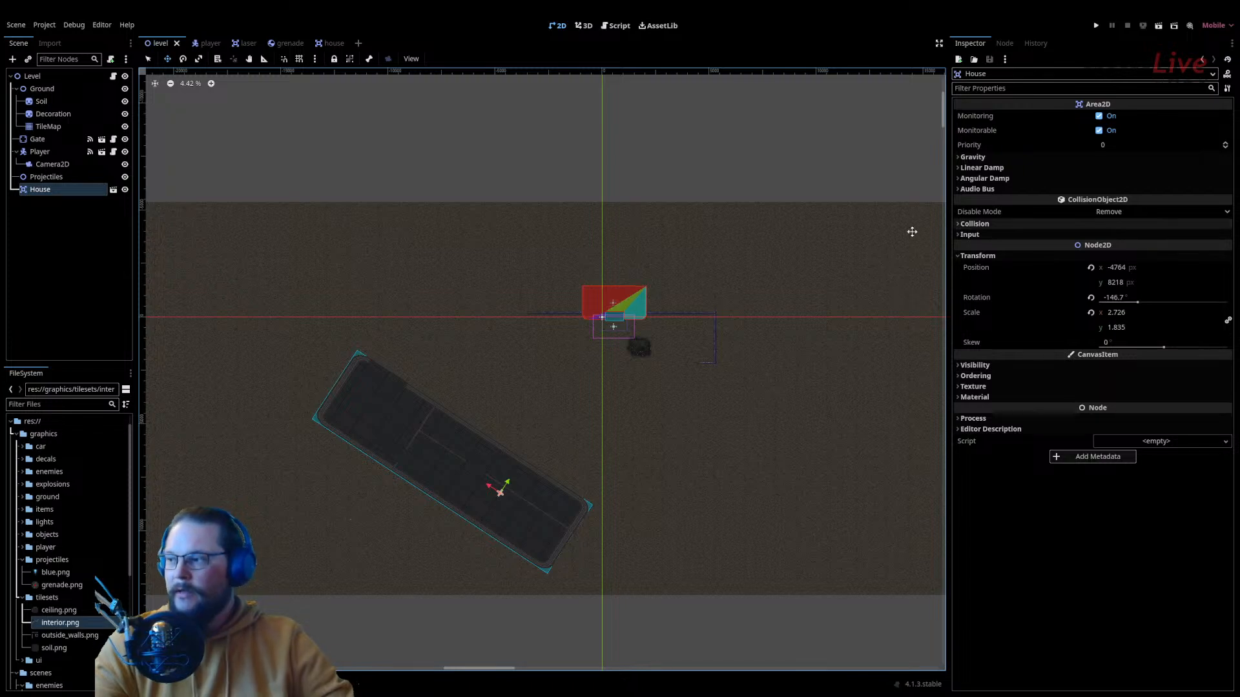
scroll(652, 323, up, 4)
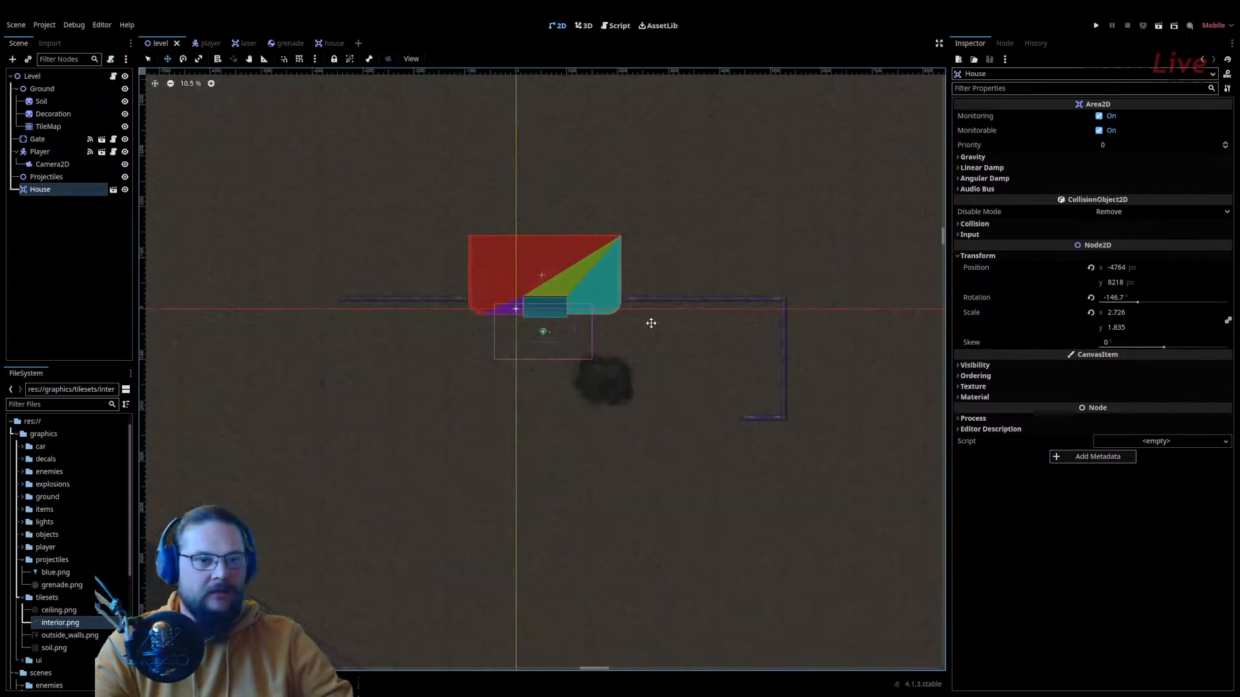
scroll(534, 420, up, 2)
scroll(564, 197, up, 3)
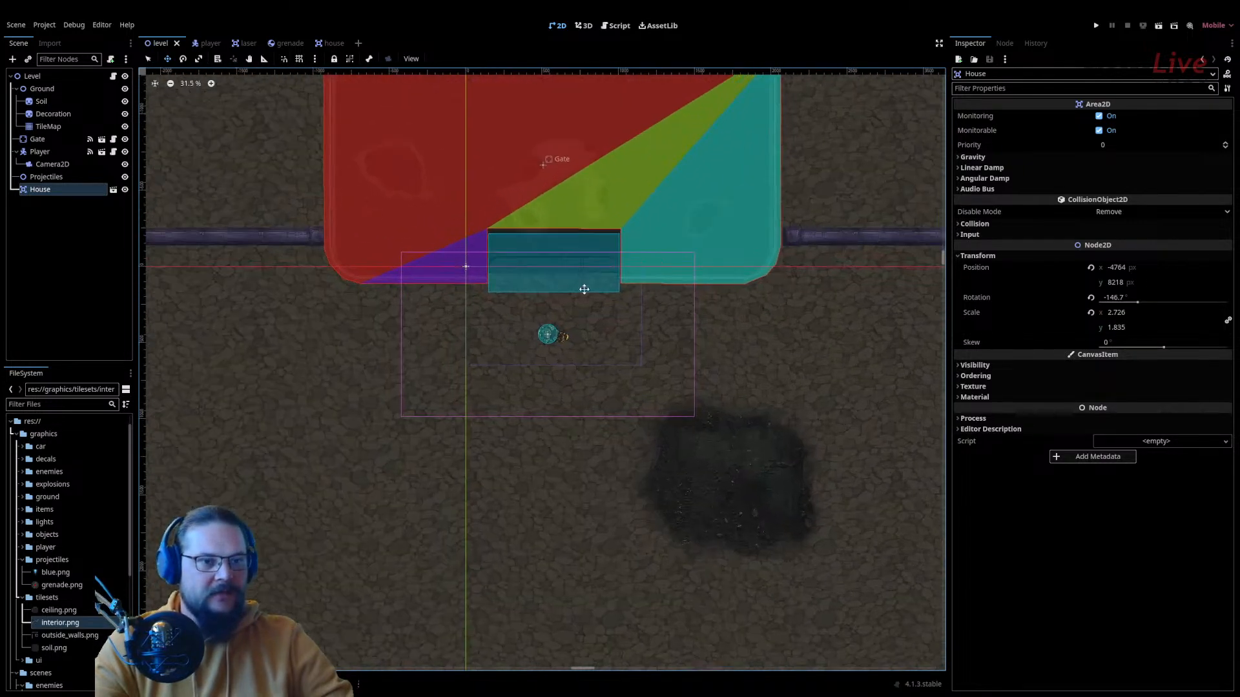
scroll(583, 290, up, 1)
click(1098, 25)
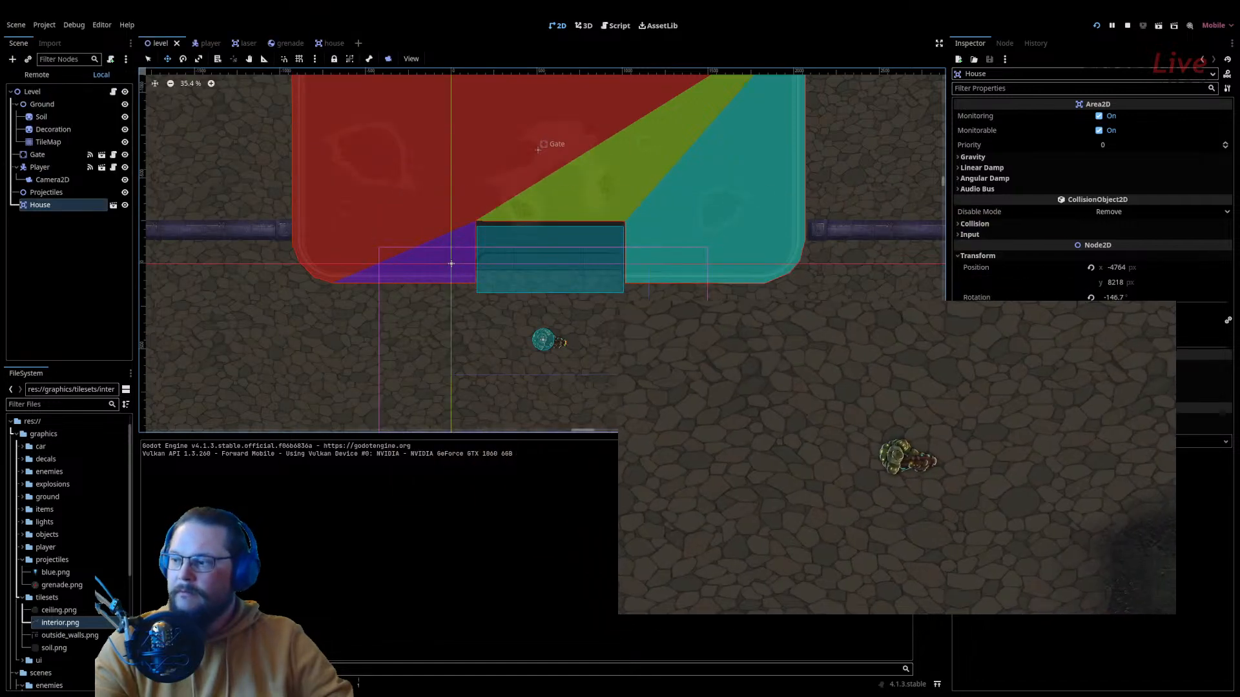
key(a)
key(w)
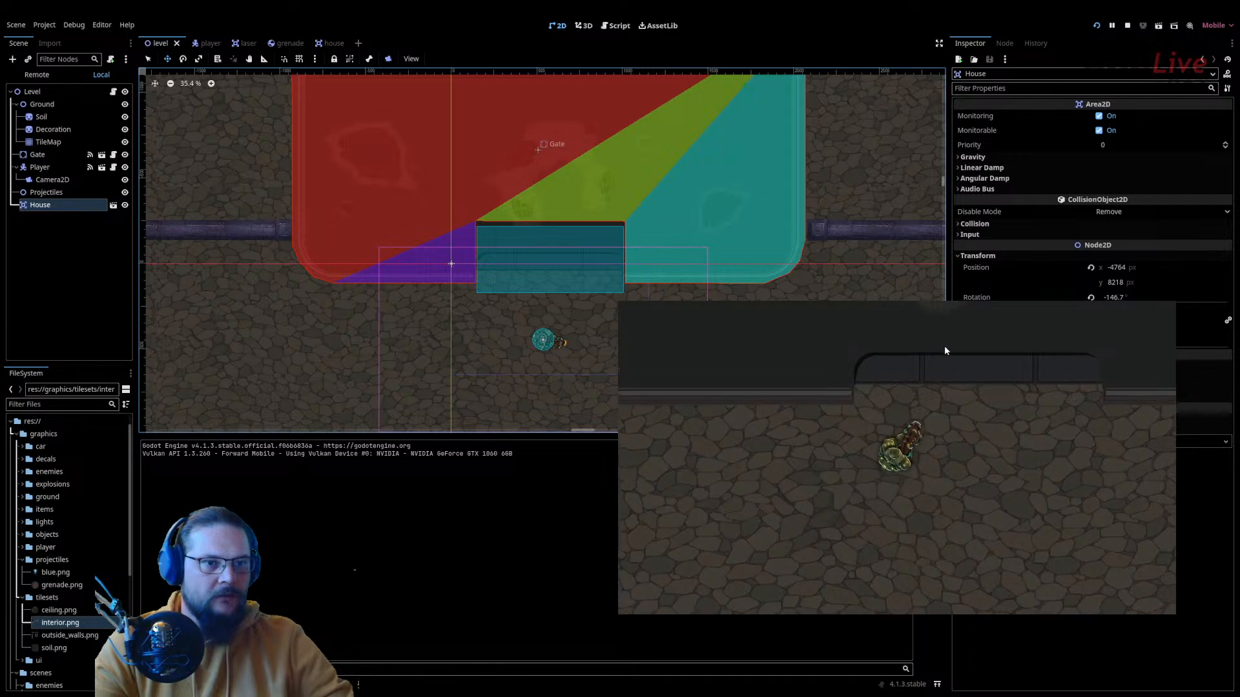
key(w)
key(s)
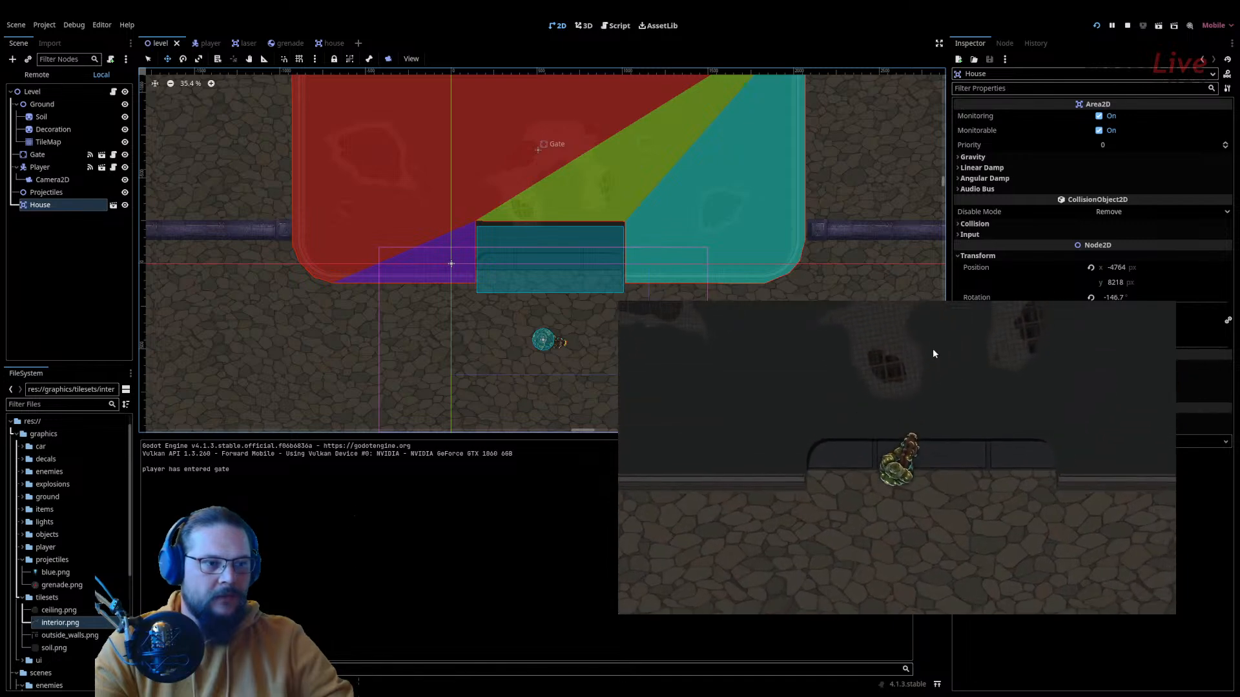
key(w)
right_click(904, 330)
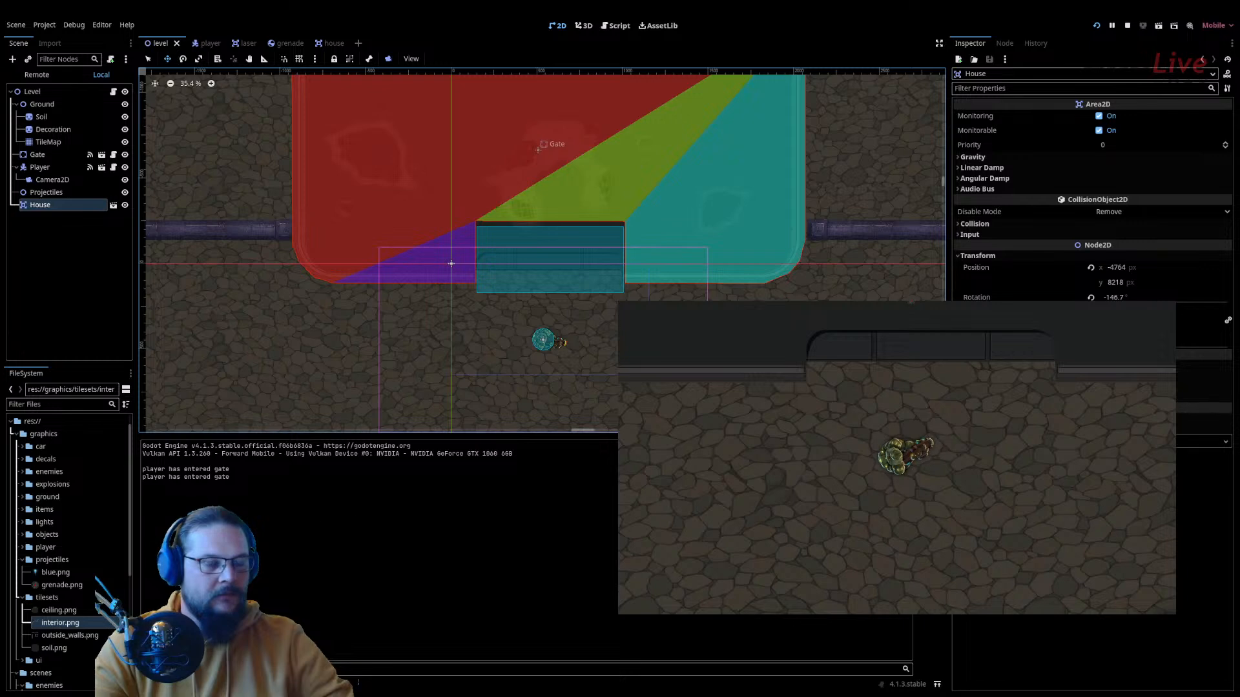
key(F8)
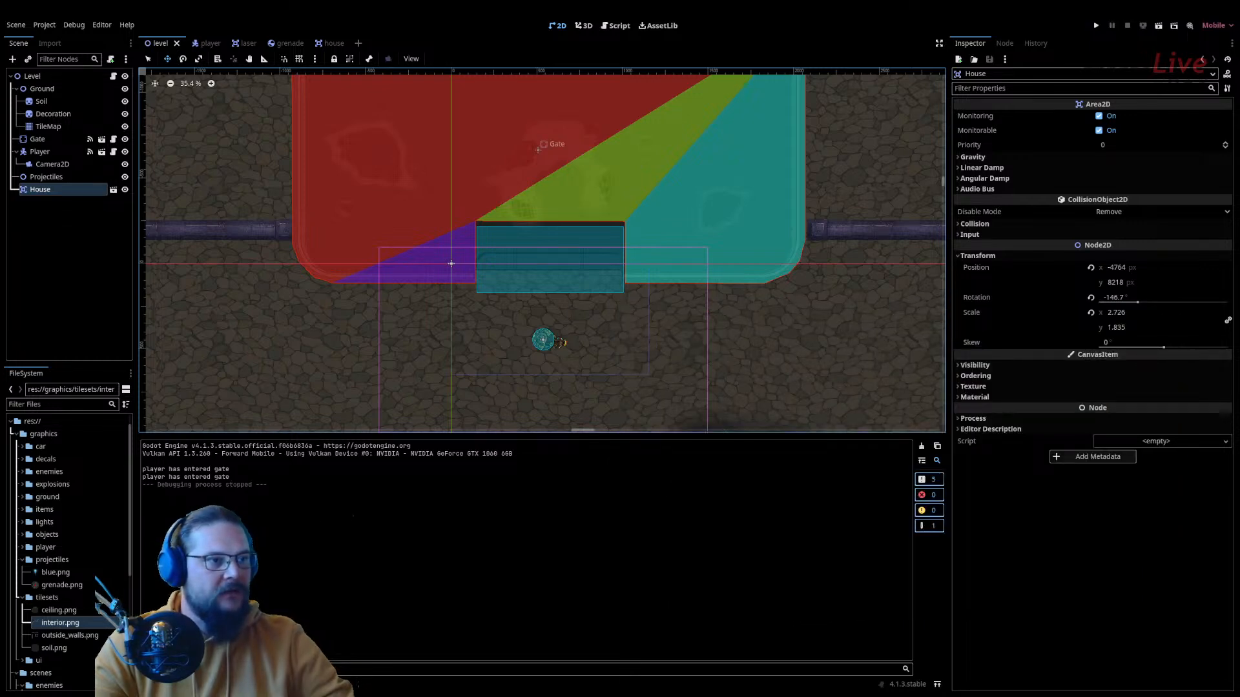
Step: Open the Gate scene from the level and examine the collision layer and mask of its Area2D
click(101, 140)
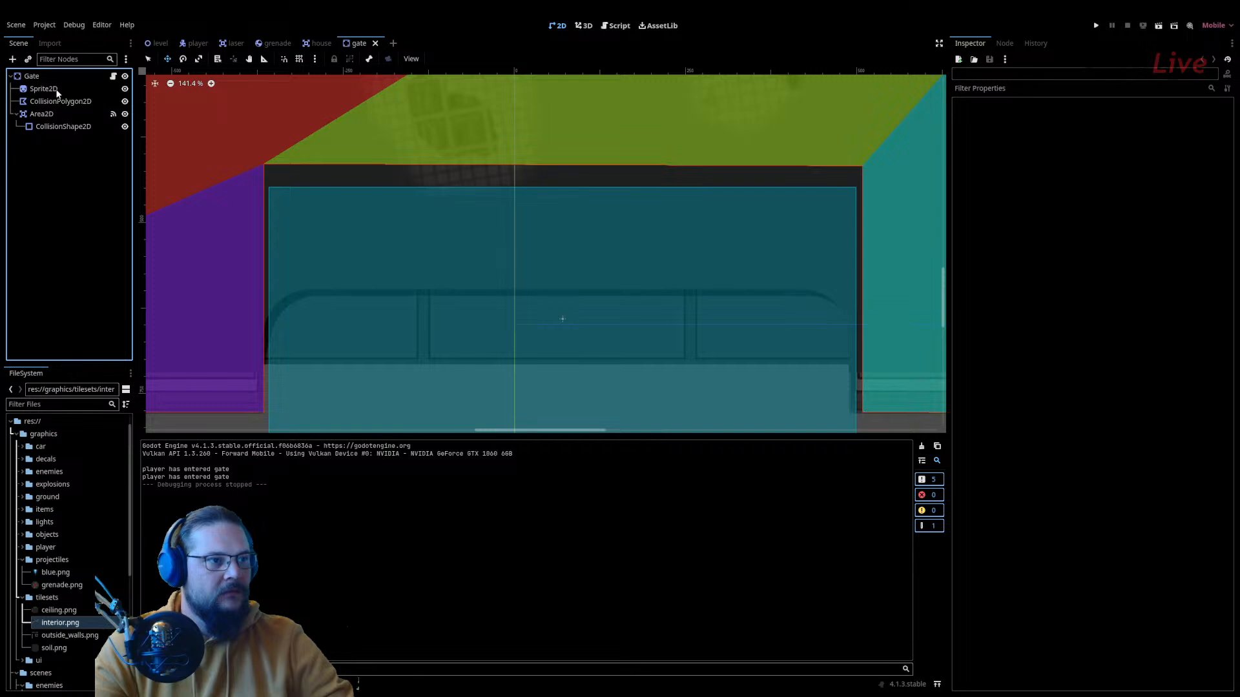
click(41, 114)
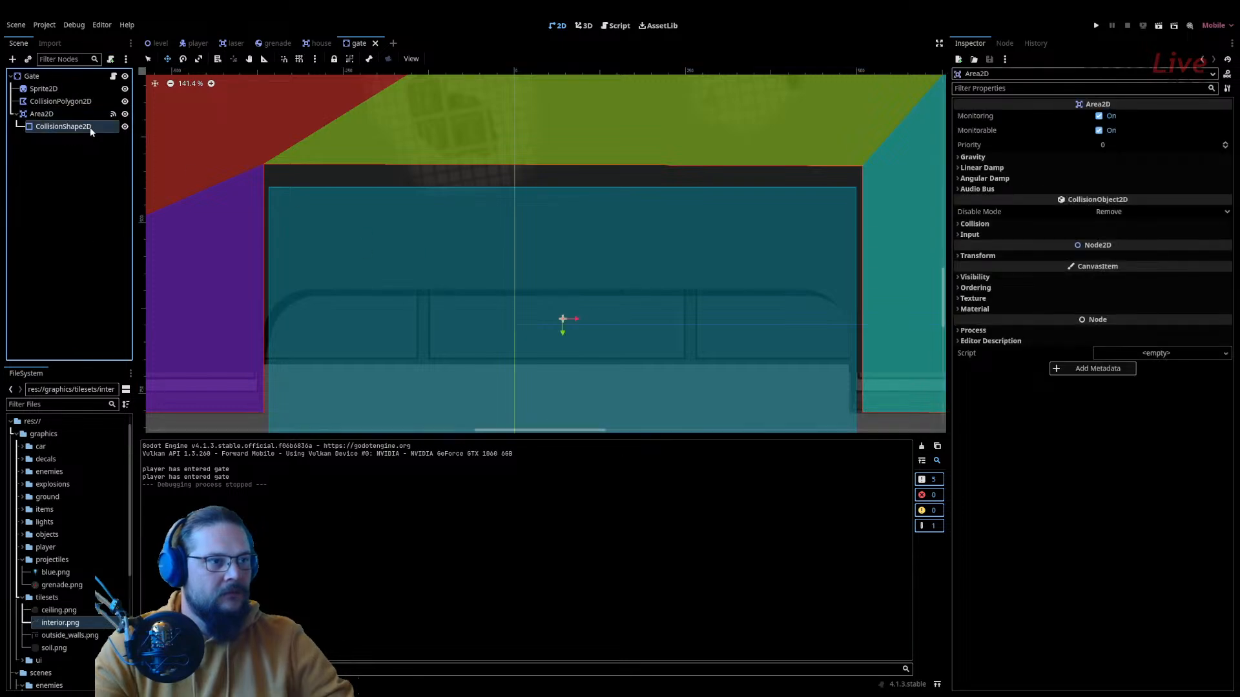
click(90, 126)
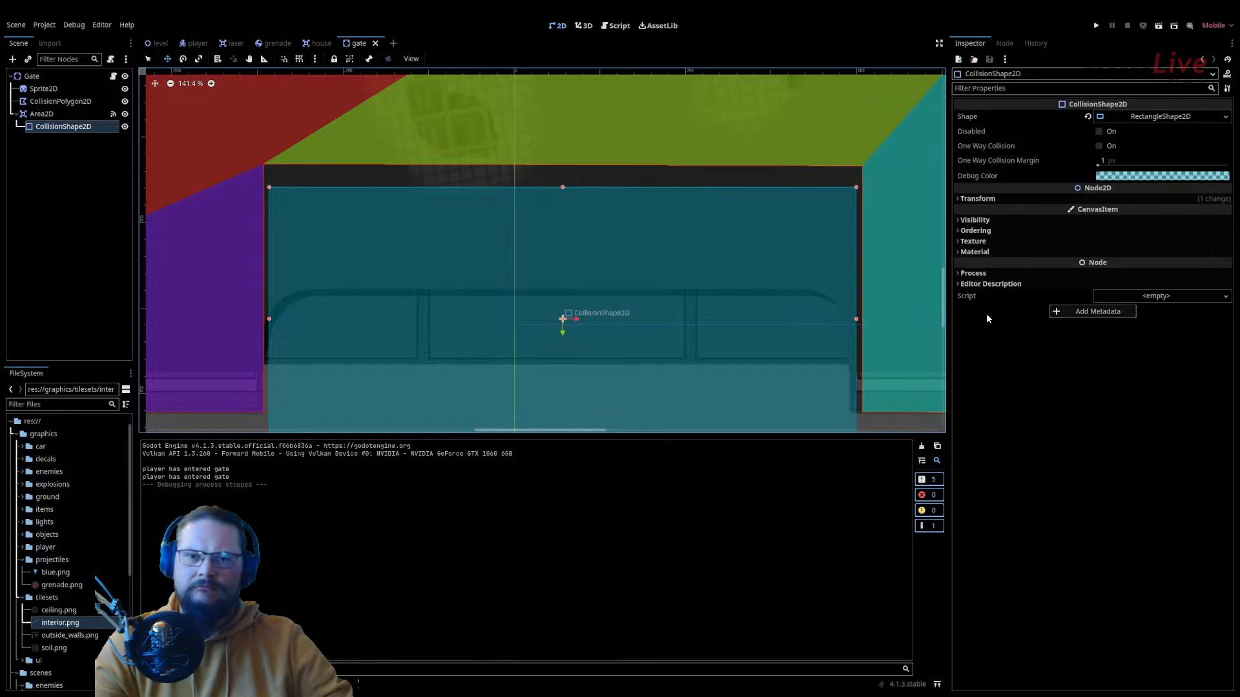
click(37, 115)
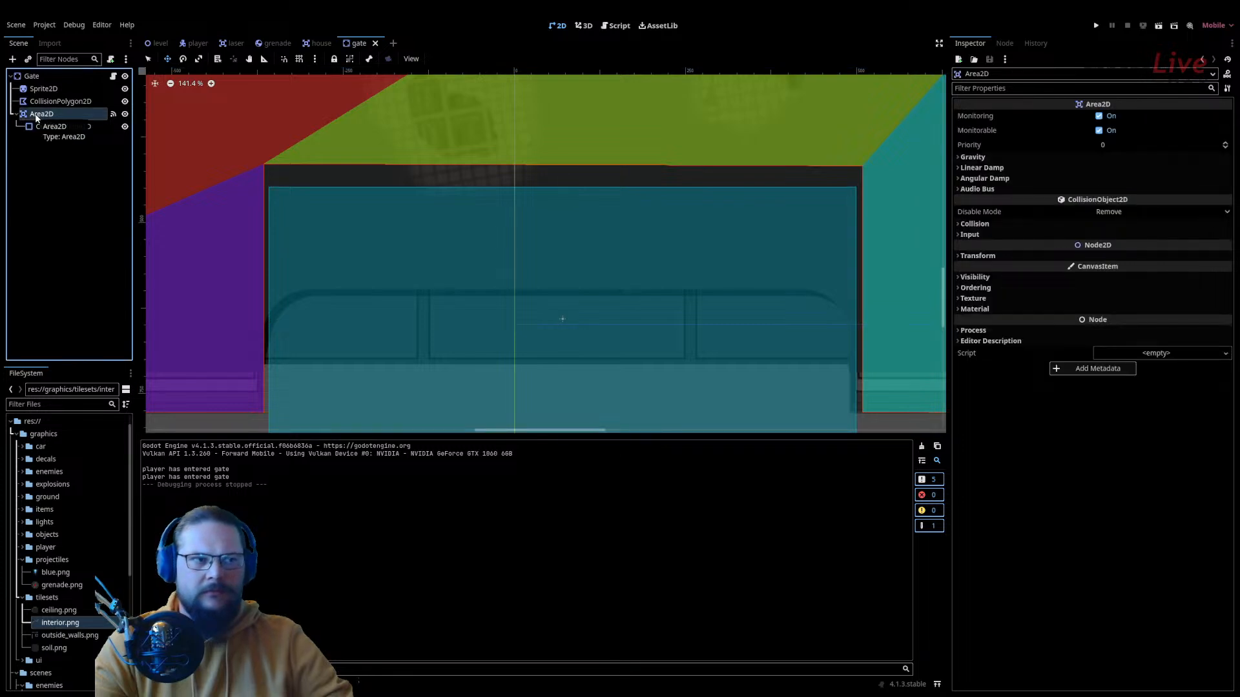
click(960, 224)
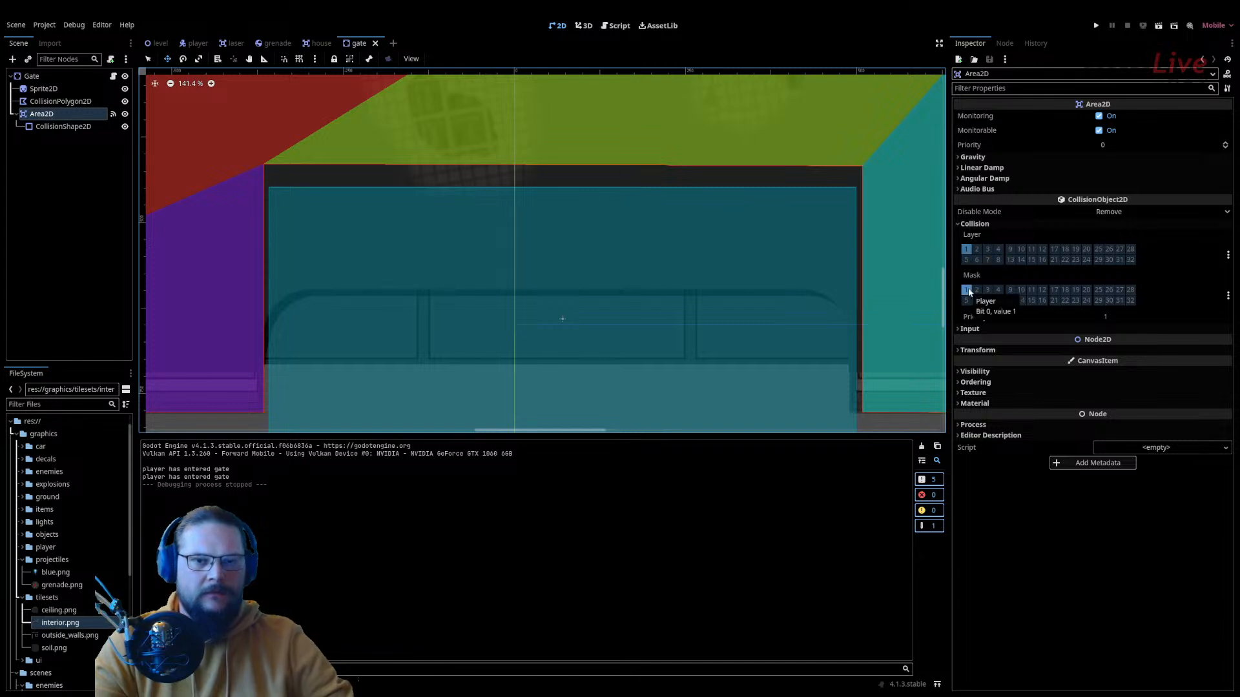
Step: Enable layers 2, 3 and 4 in the Player node's collision mask
click(197, 43)
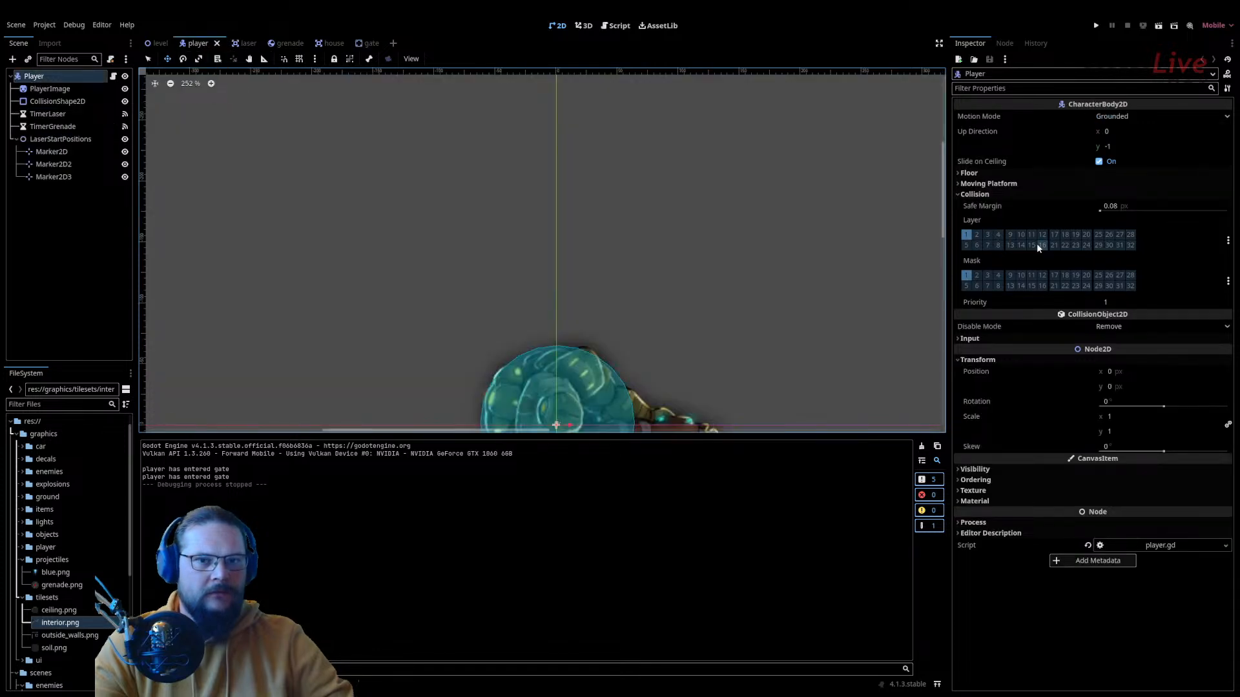
click(977, 277)
click(987, 276)
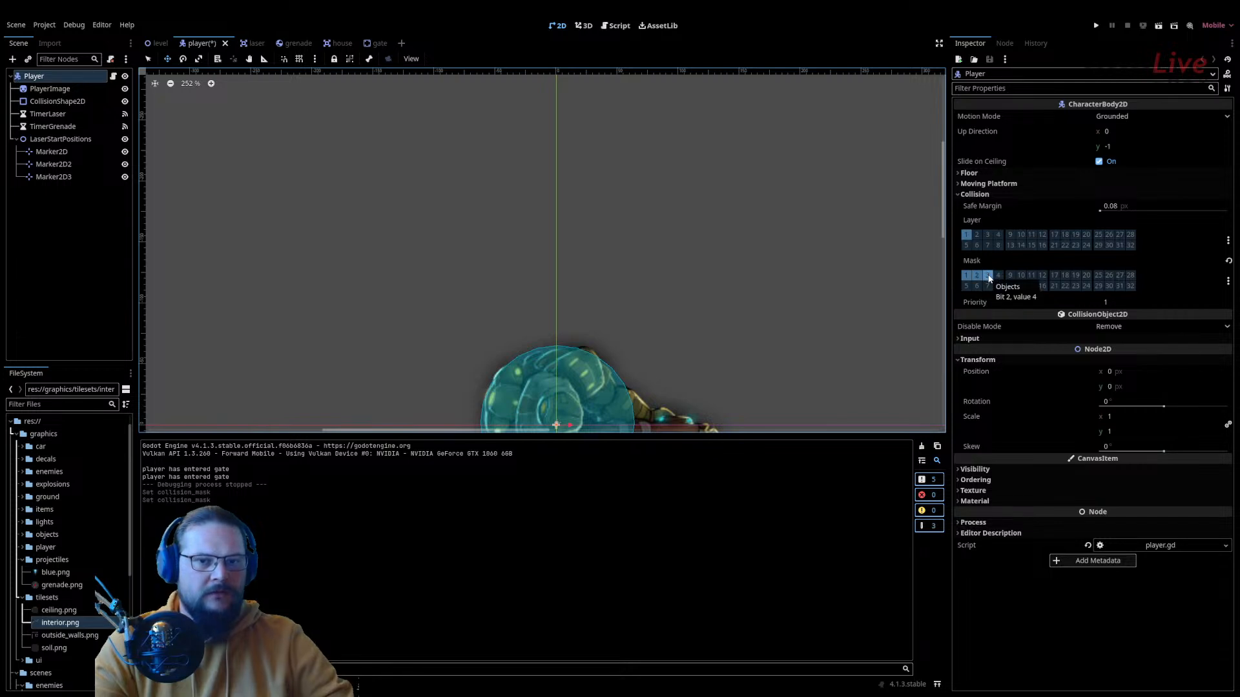
click(998, 277)
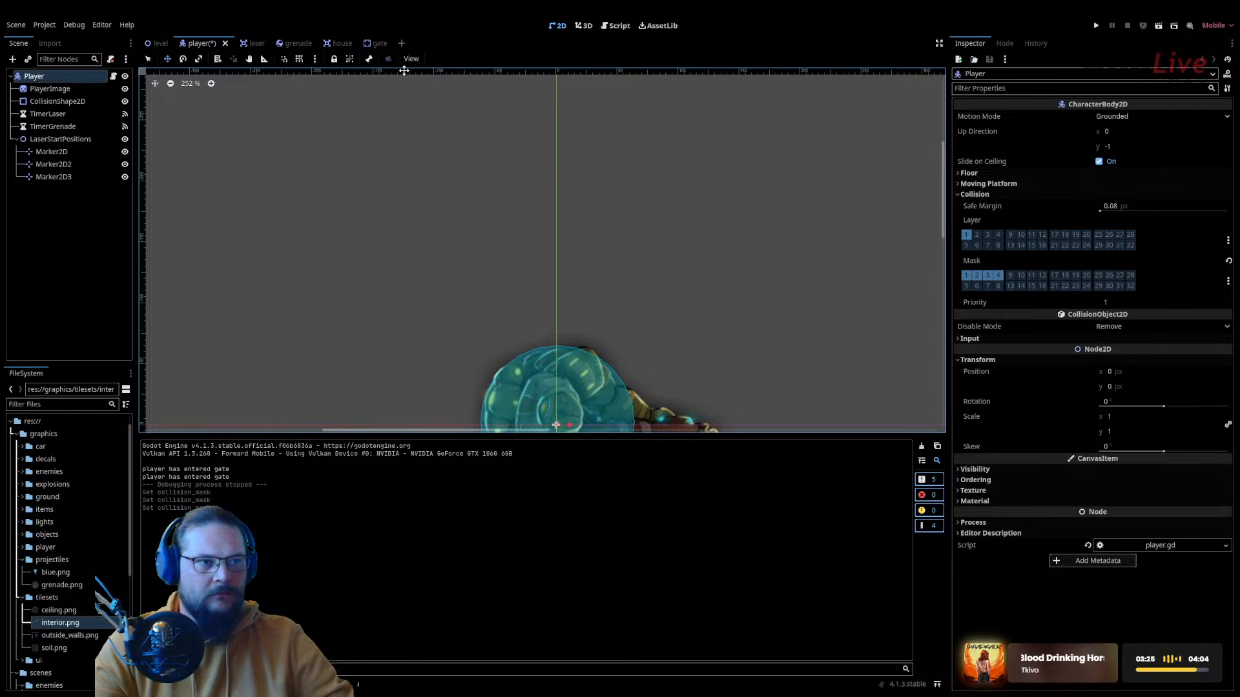
Step: Switch to the grenade scene and show the Grenade node's collision layer and mask settings
click(296, 44)
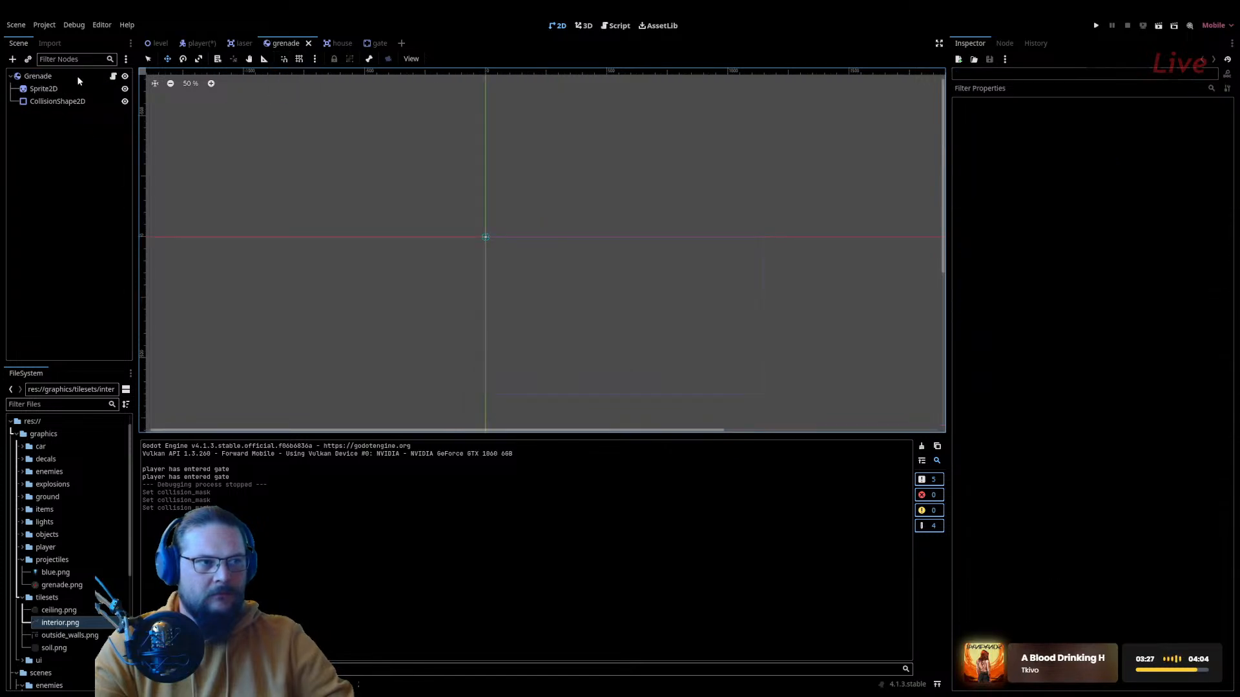
click(38, 78)
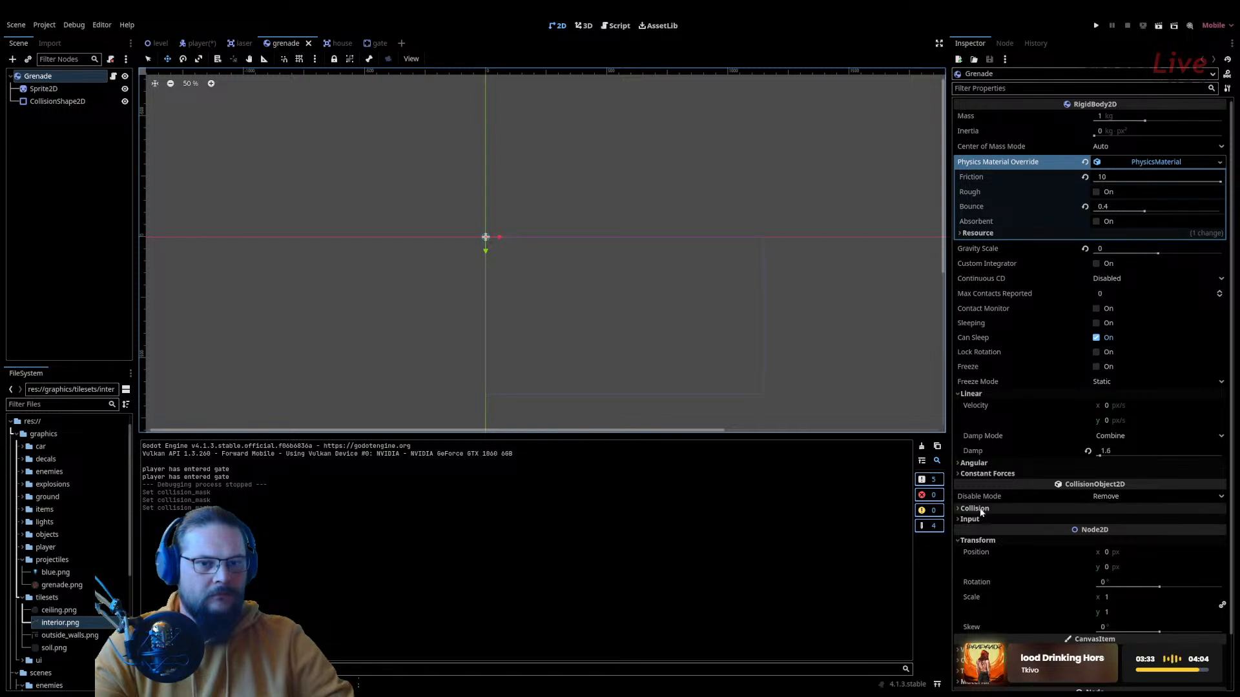
click(963, 509)
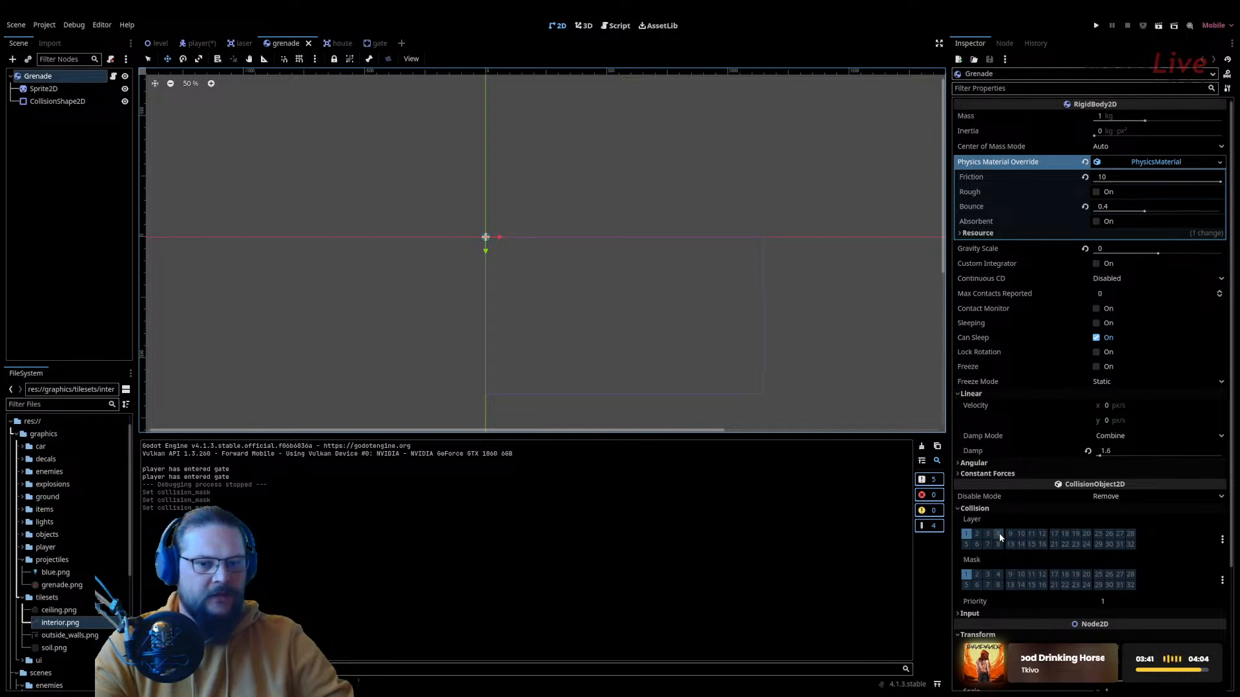
Step: Name 2D physics layer 5 "Projectiles" in the project settings
click(44, 24)
click(55, 40)
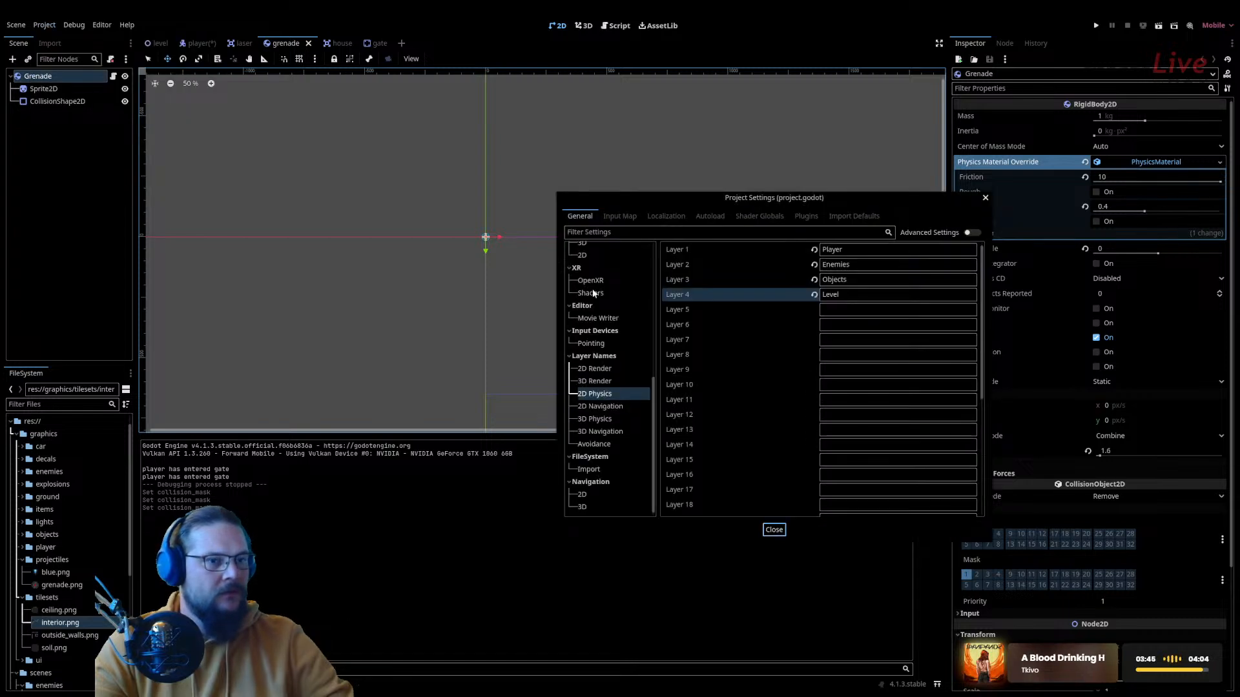
click(857, 310)
text(Proje)
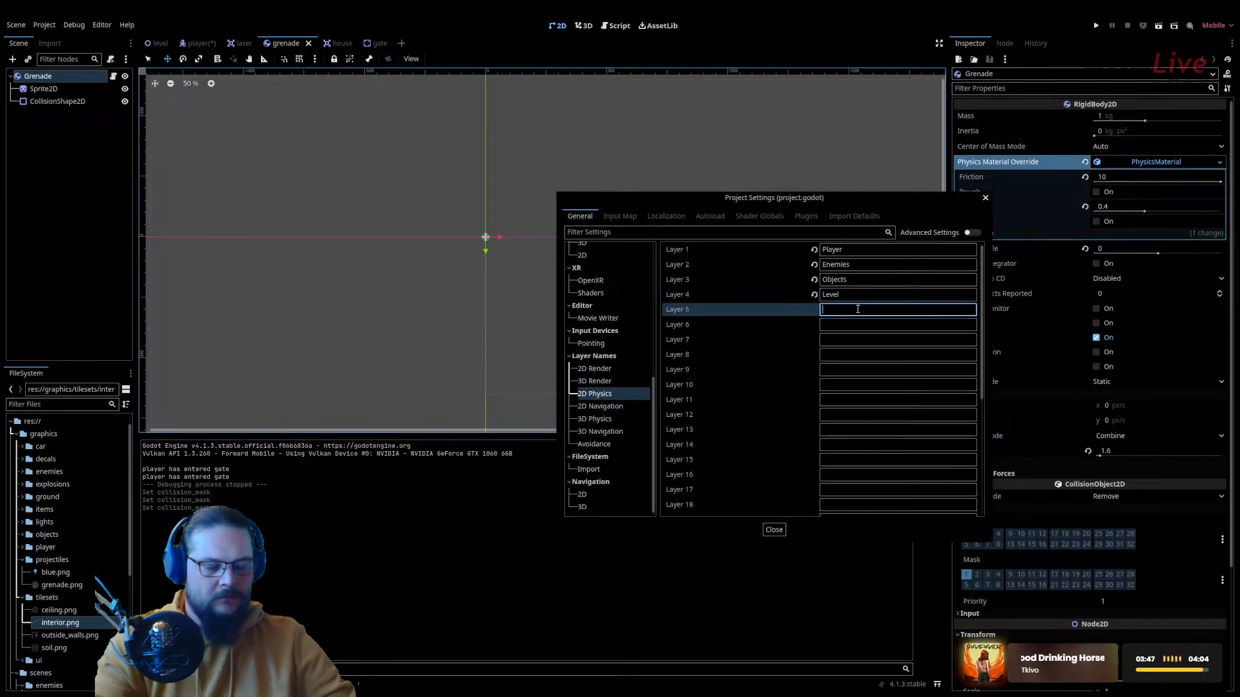
text(ctiles)
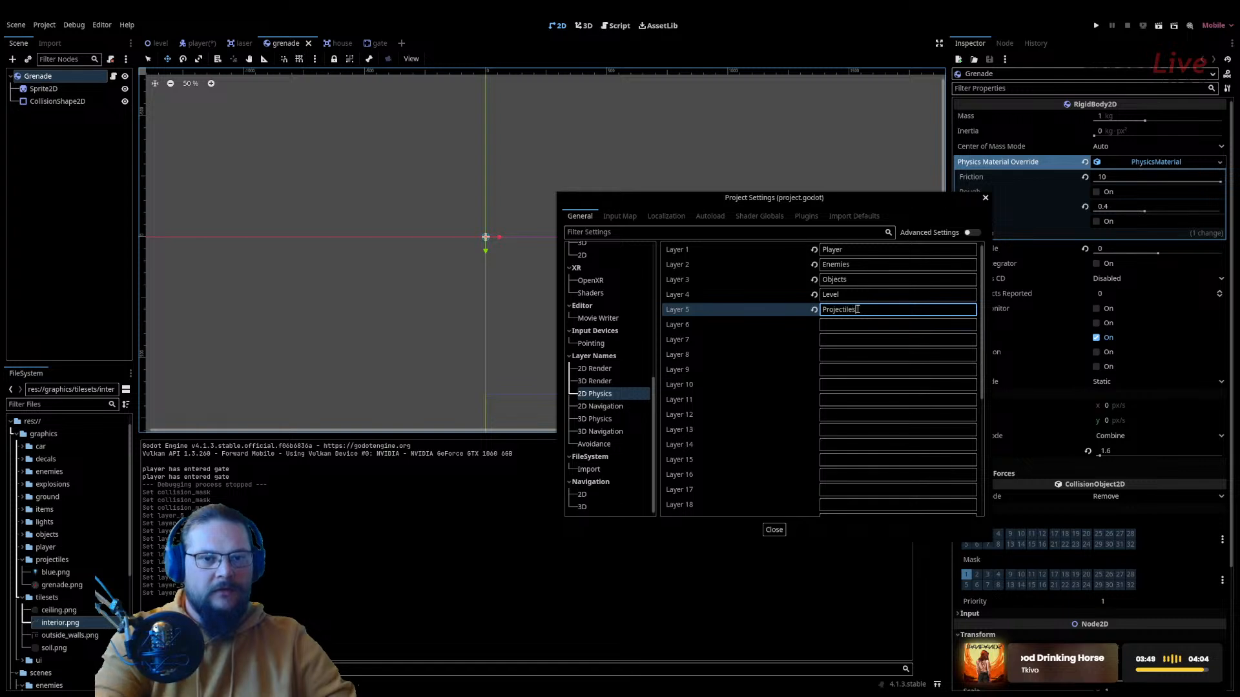
click(986, 197)
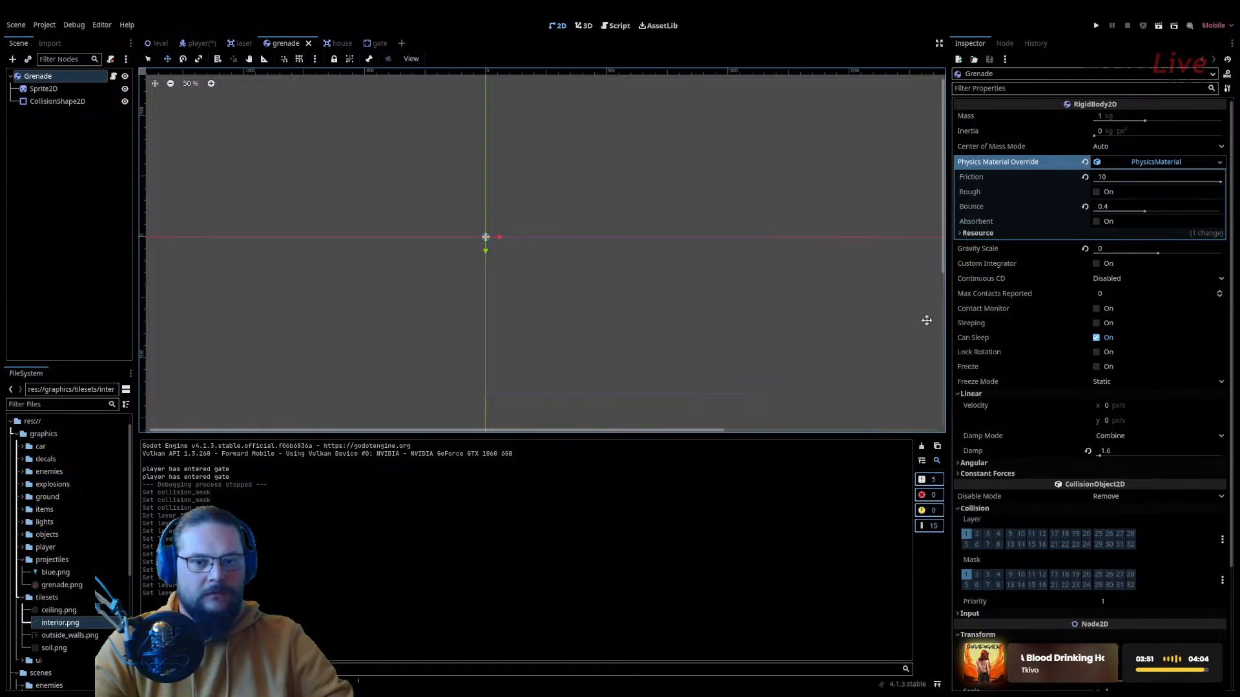
Step: Move the Grenade from collision layer 1 to 5, add layers 2, 3 and 5 to its mask, and save the grenade and player scenes
click(967, 544)
click(965, 534)
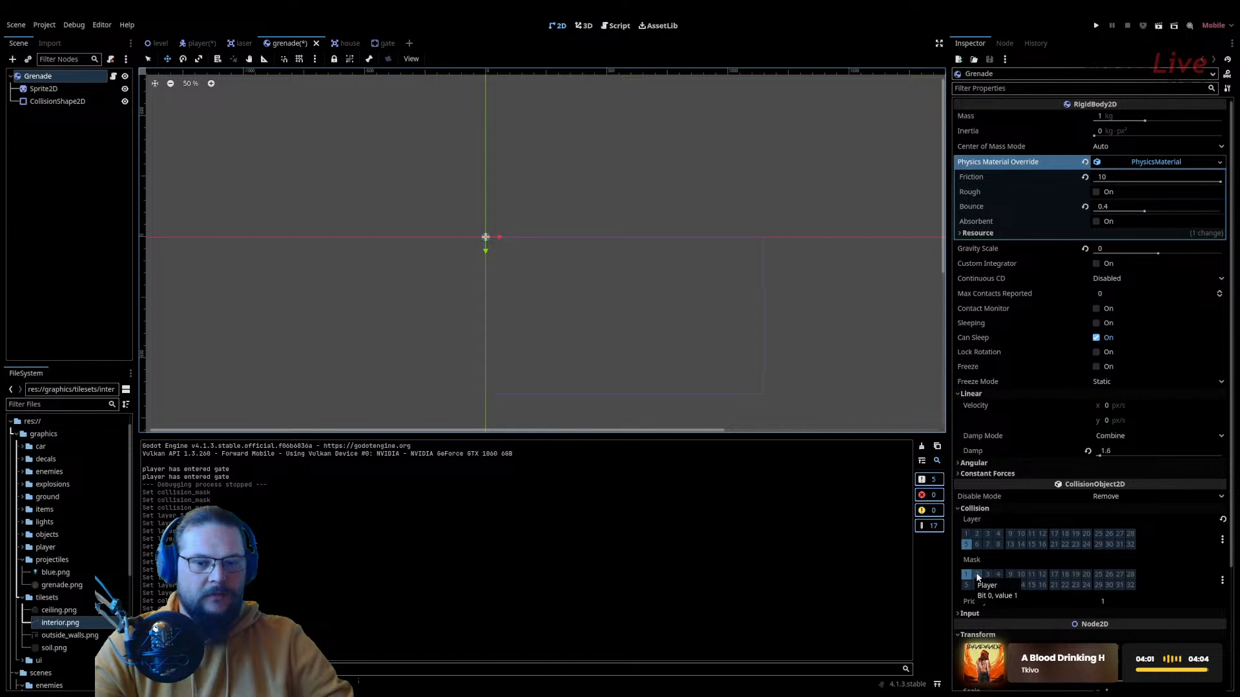
click(978, 576)
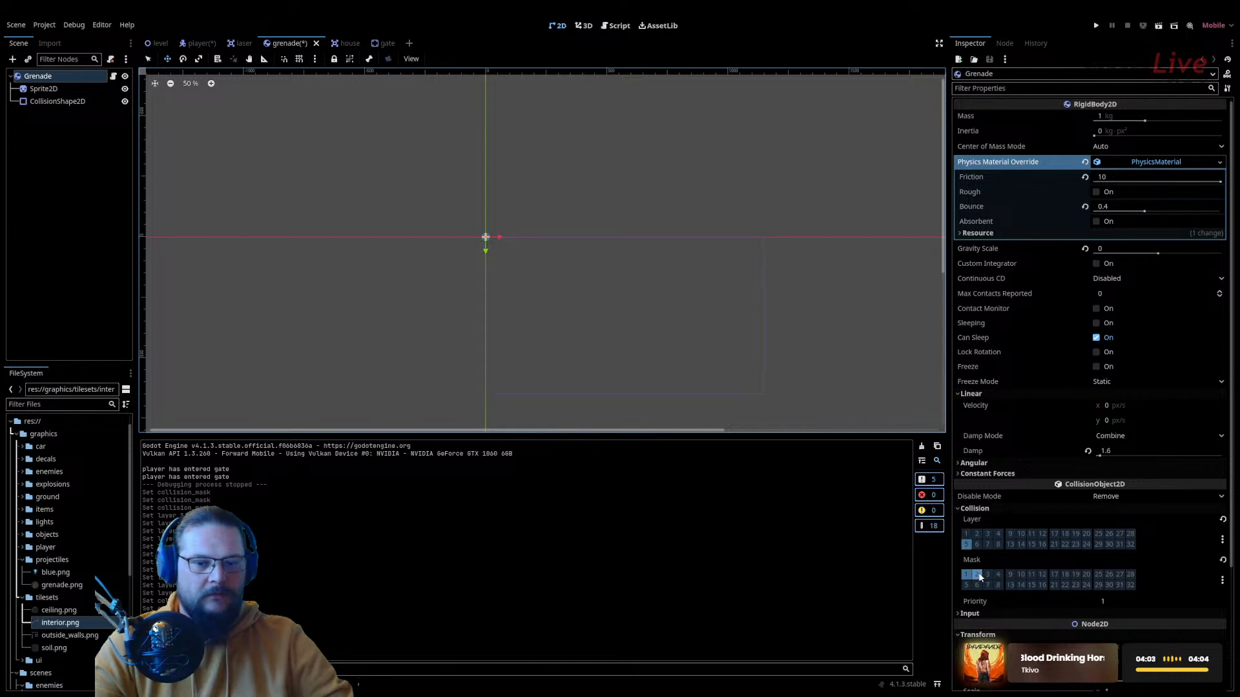
click(988, 575)
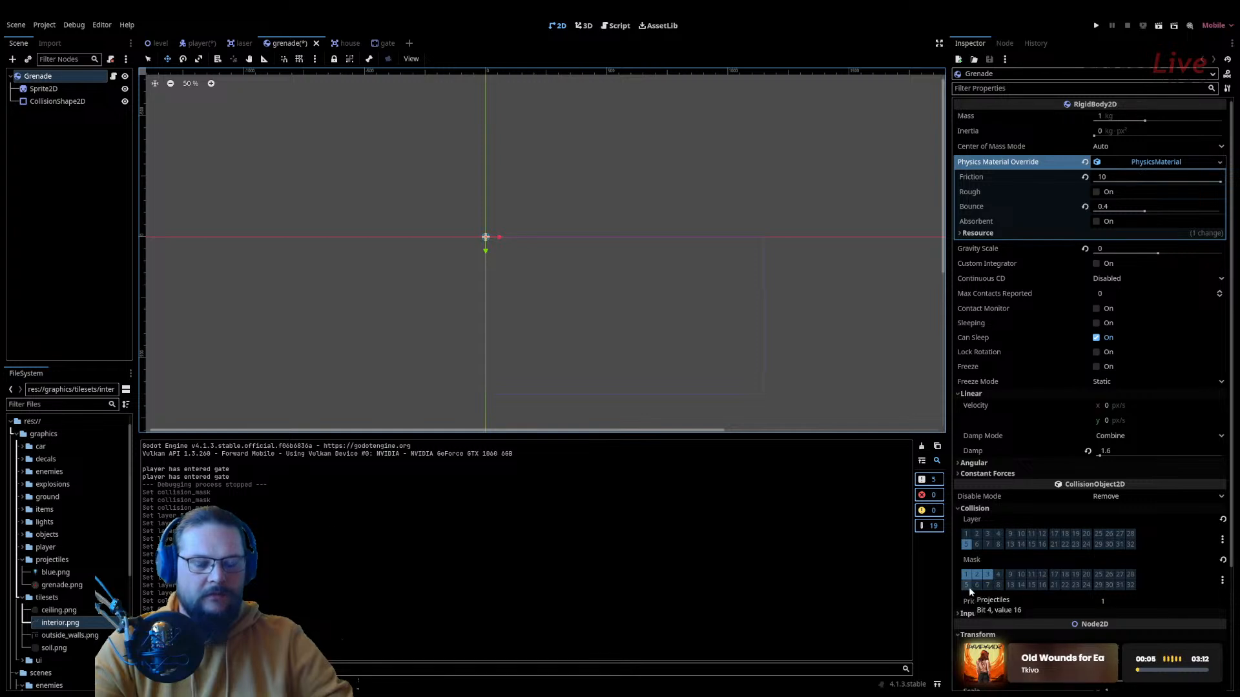
click(967, 586)
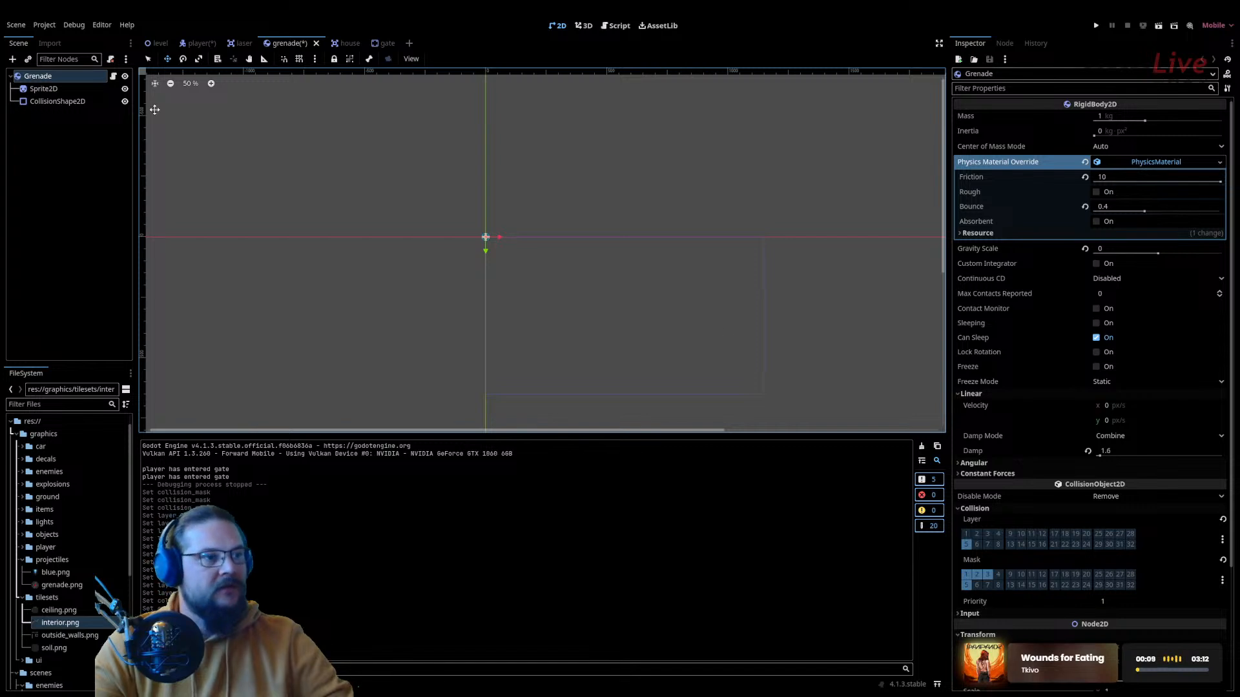
key(ctrl+s)
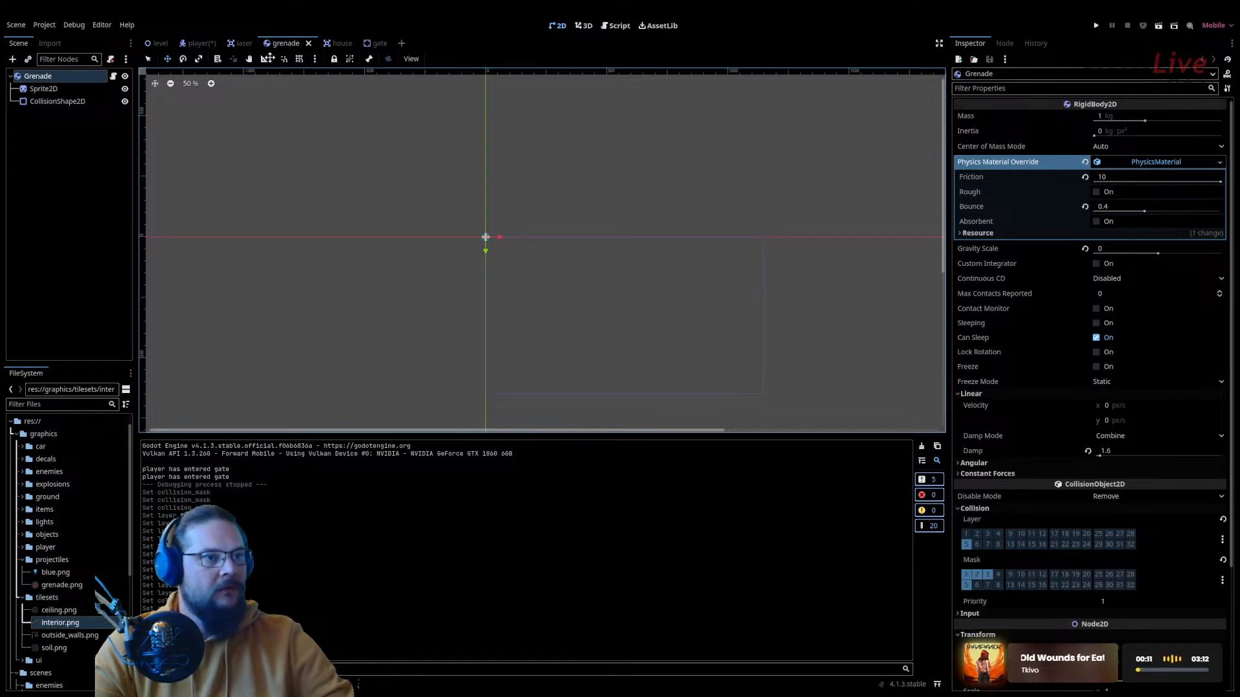
click(200, 43)
key(ctrl+s)
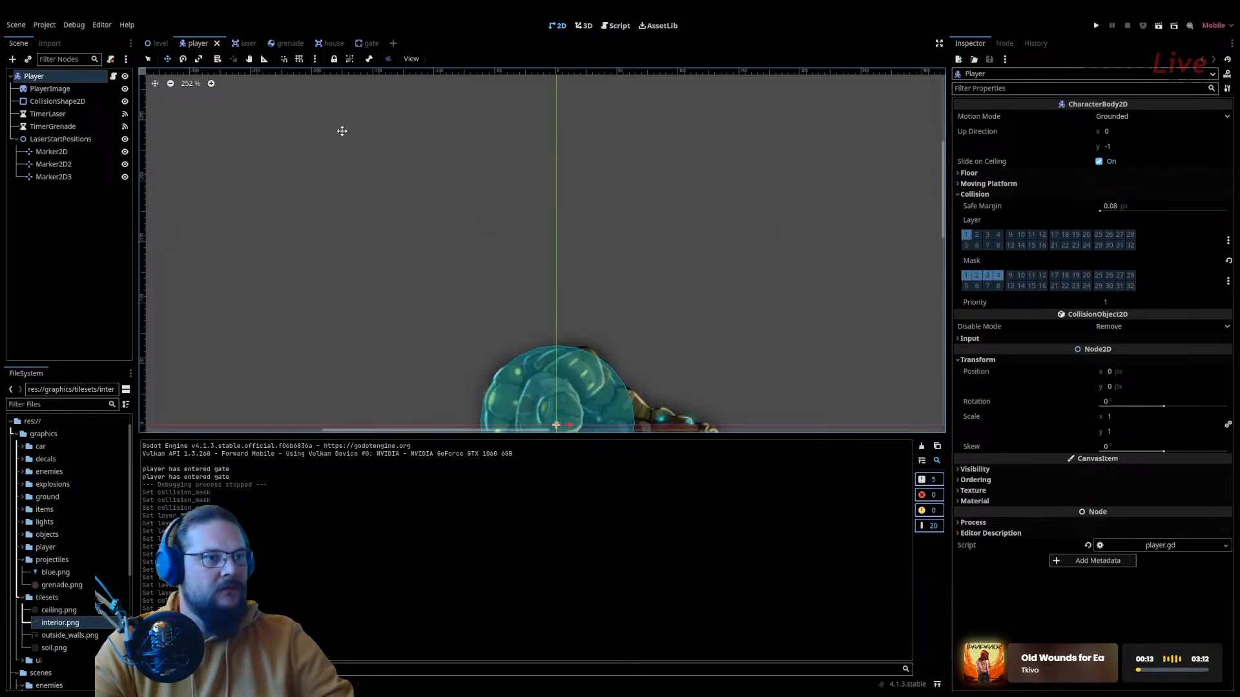
Step: In the Gate scene, move the Area2D from collision layer 1 to layer 4, Level
click(373, 45)
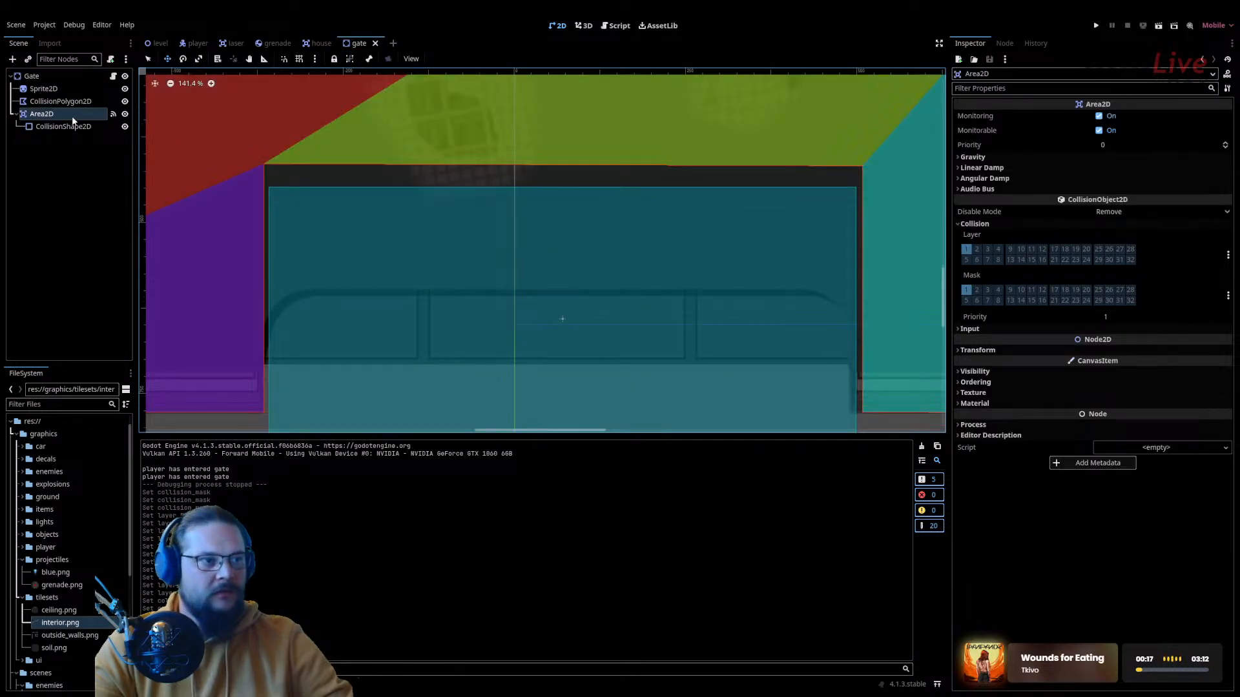
click(45, 126)
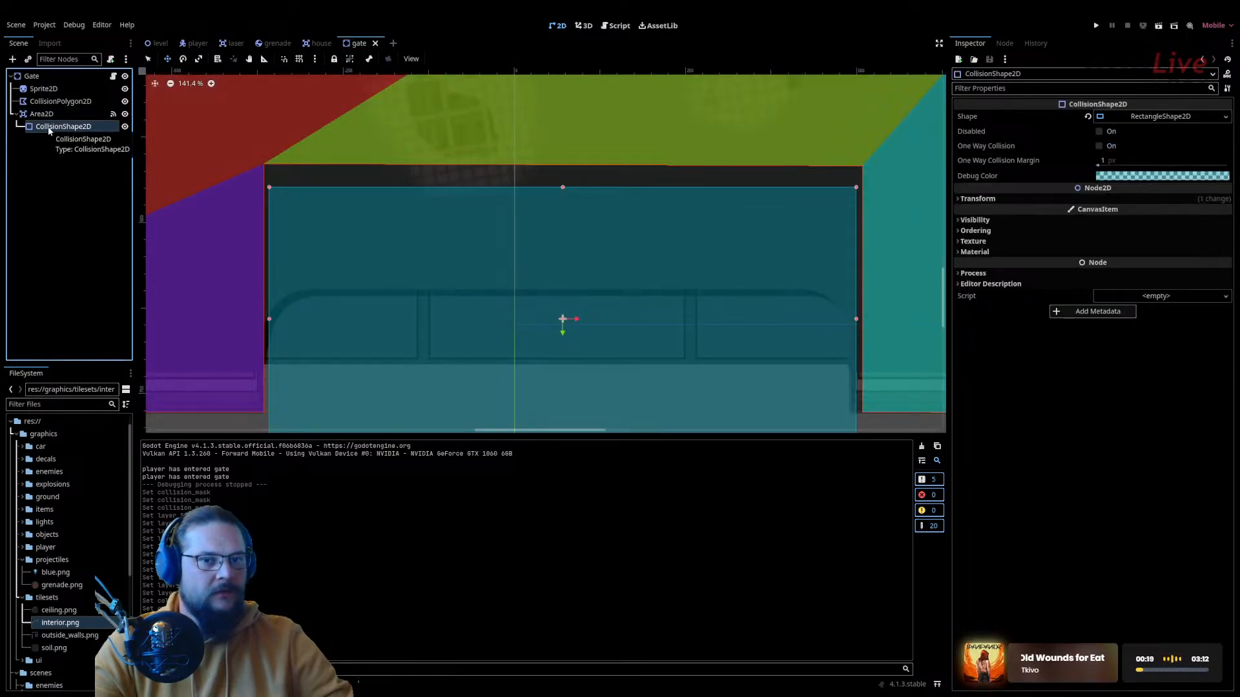
click(43, 114)
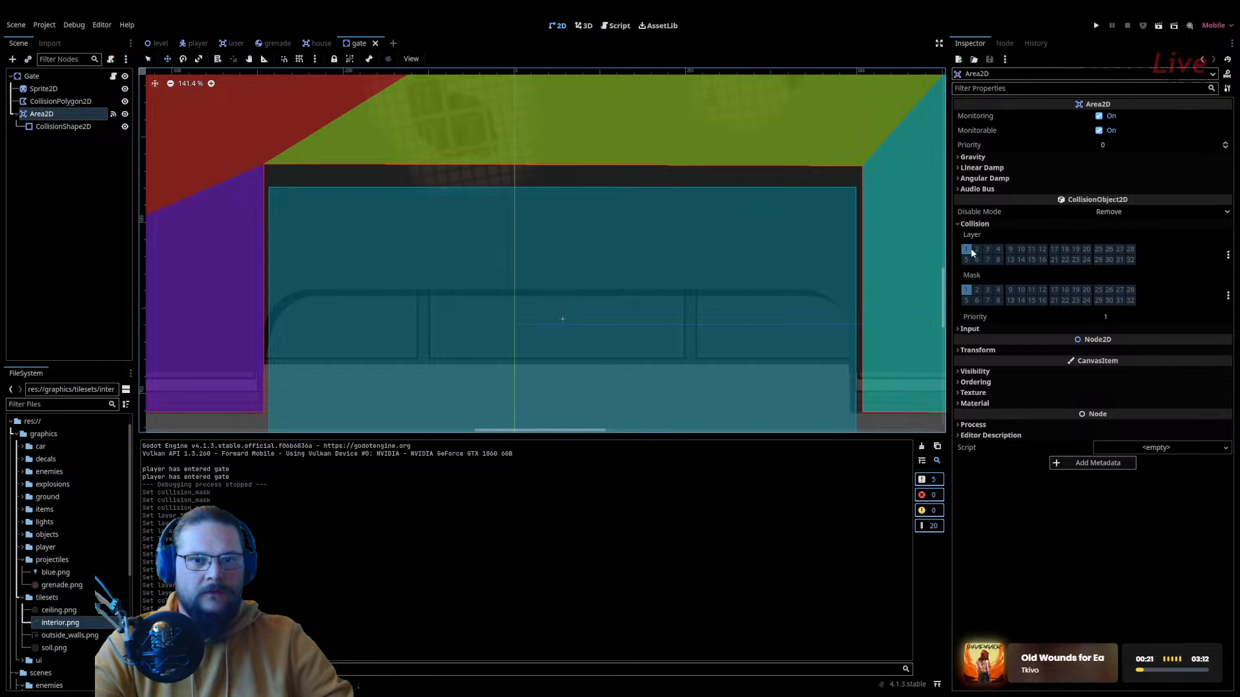
click(967, 249)
click(998, 249)
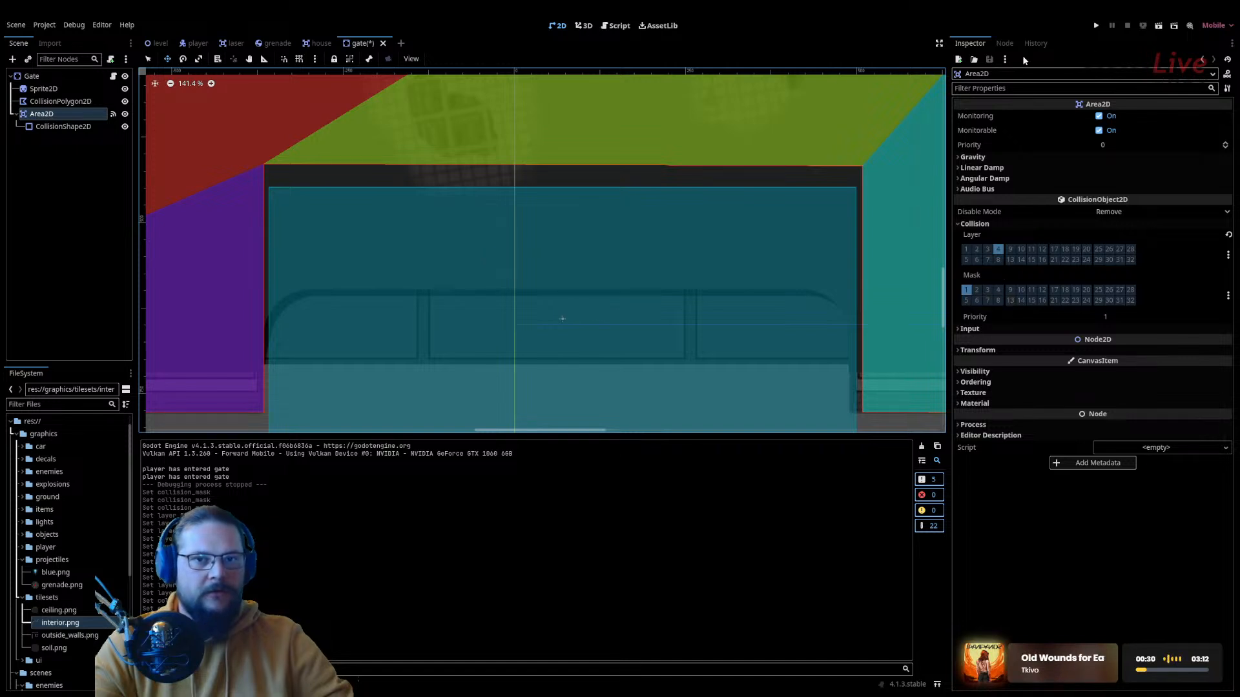
Step: Run the game, walk the player into and out of the gate area repeatedly, and fire grenades at the gate
click(1097, 26)
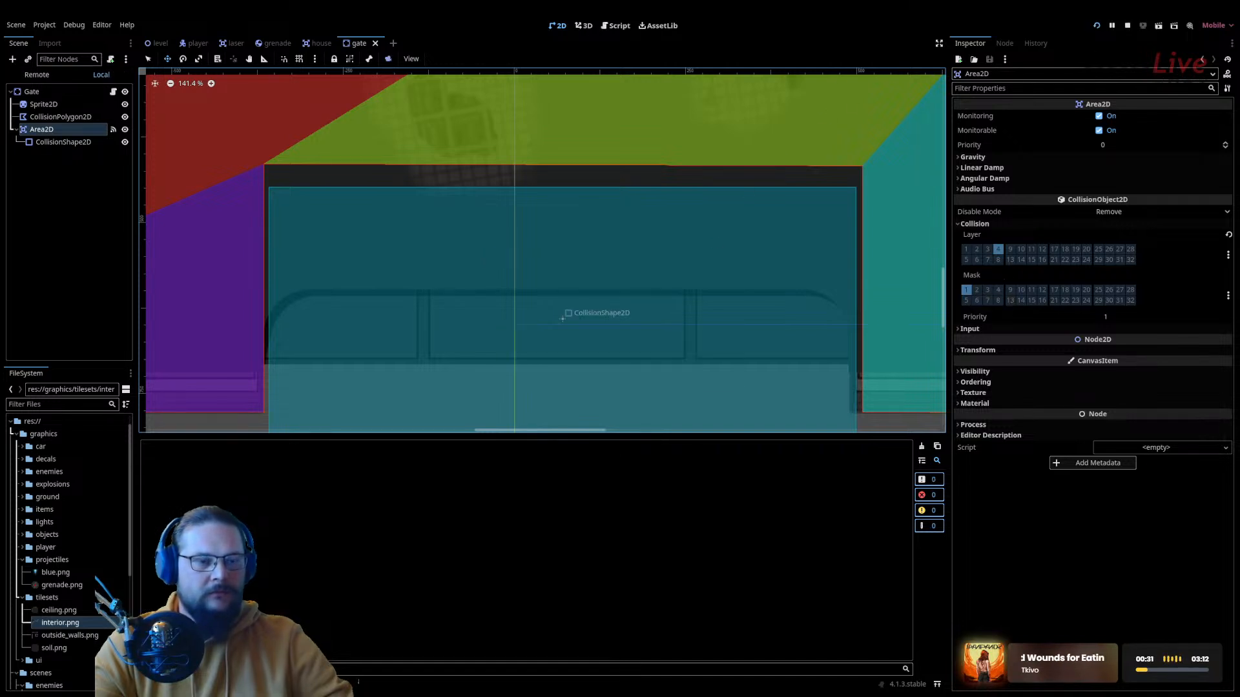
key(w)
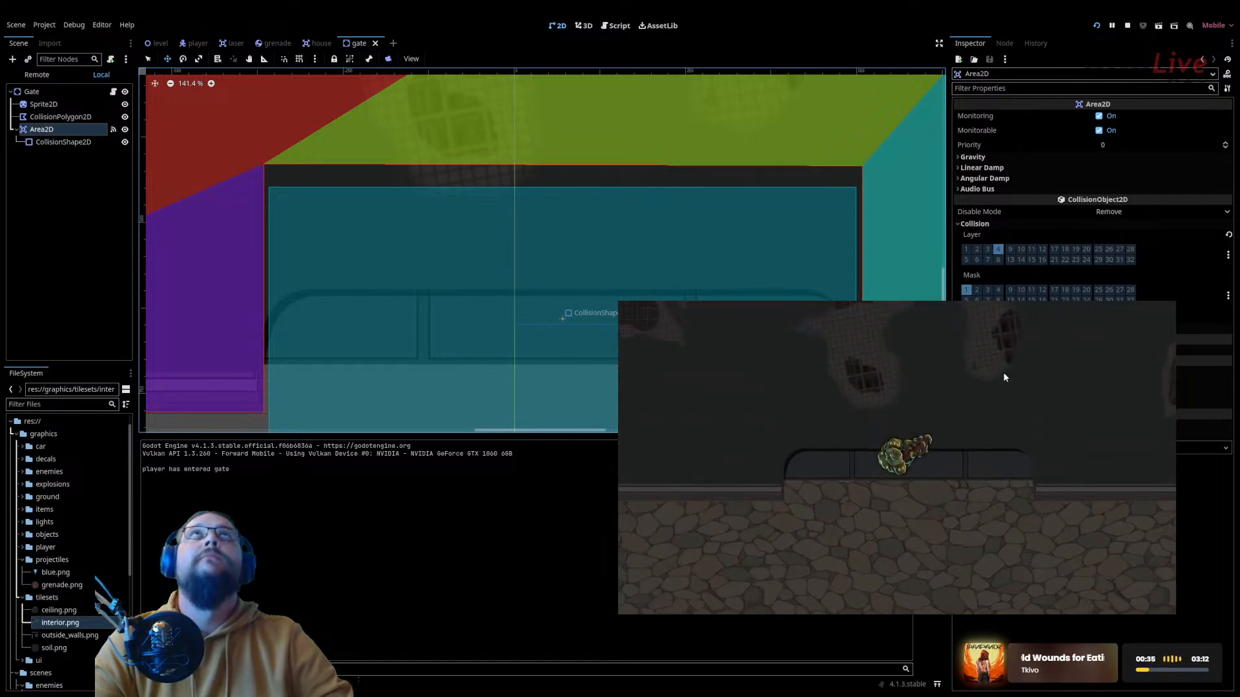
key(s)
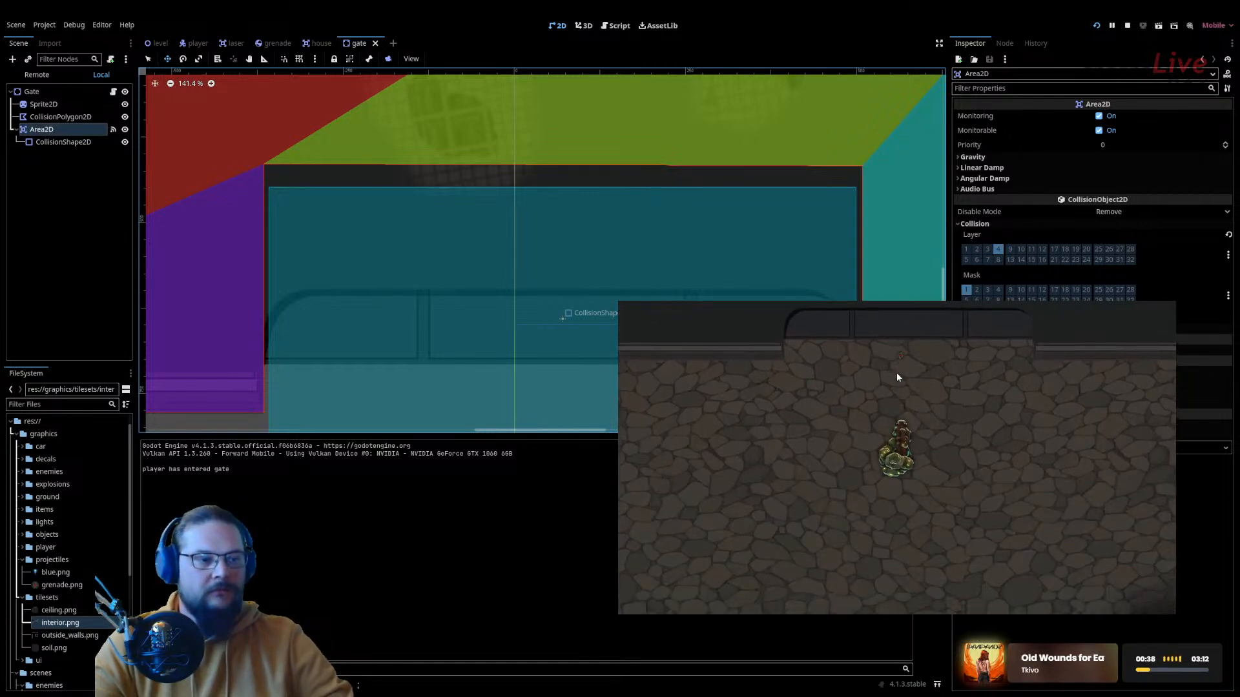
key(w)
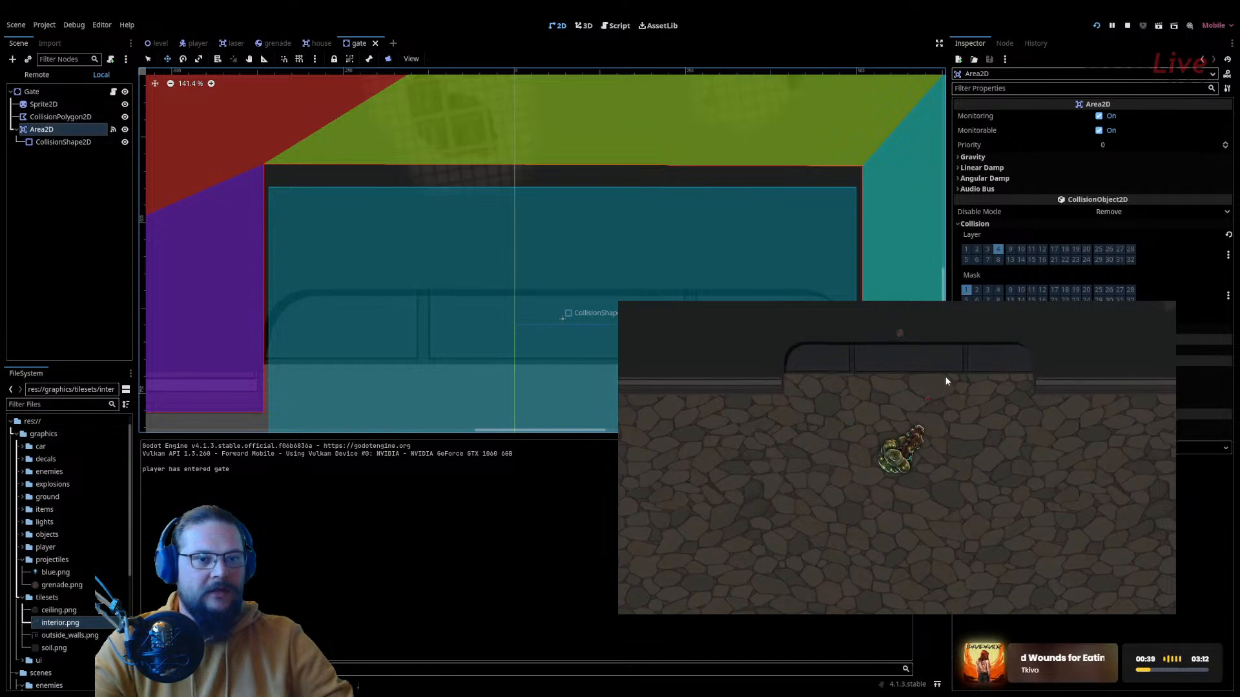
key(s)
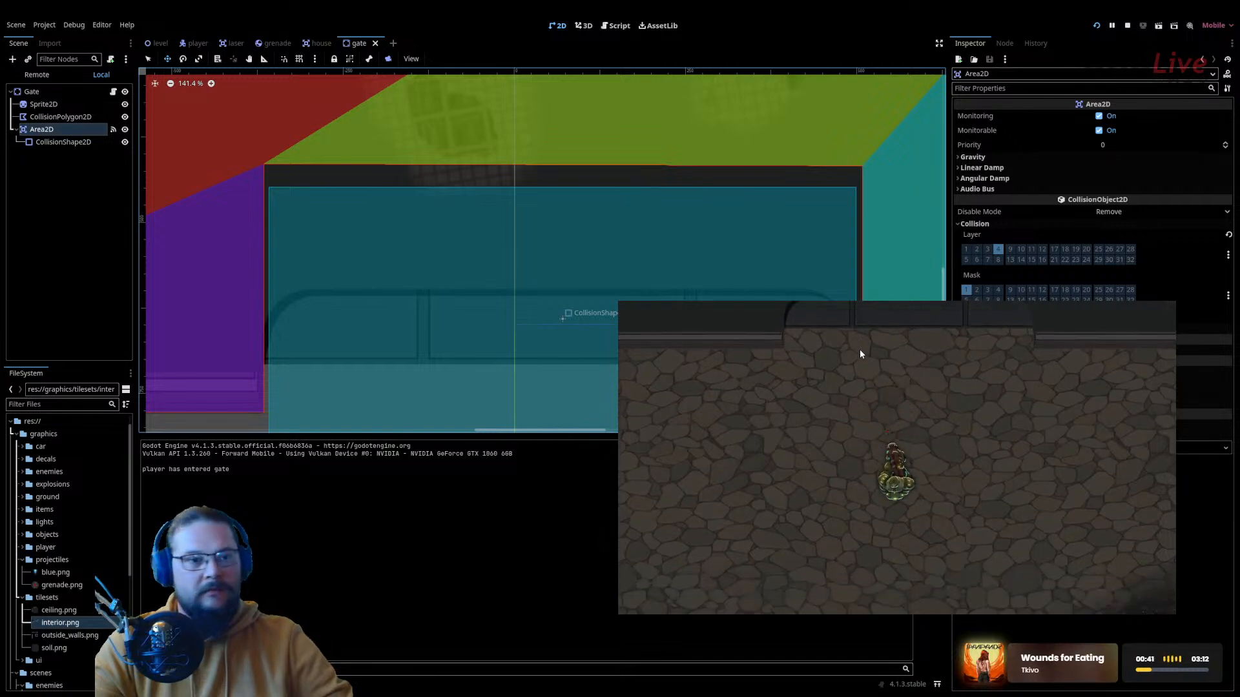
key(w)
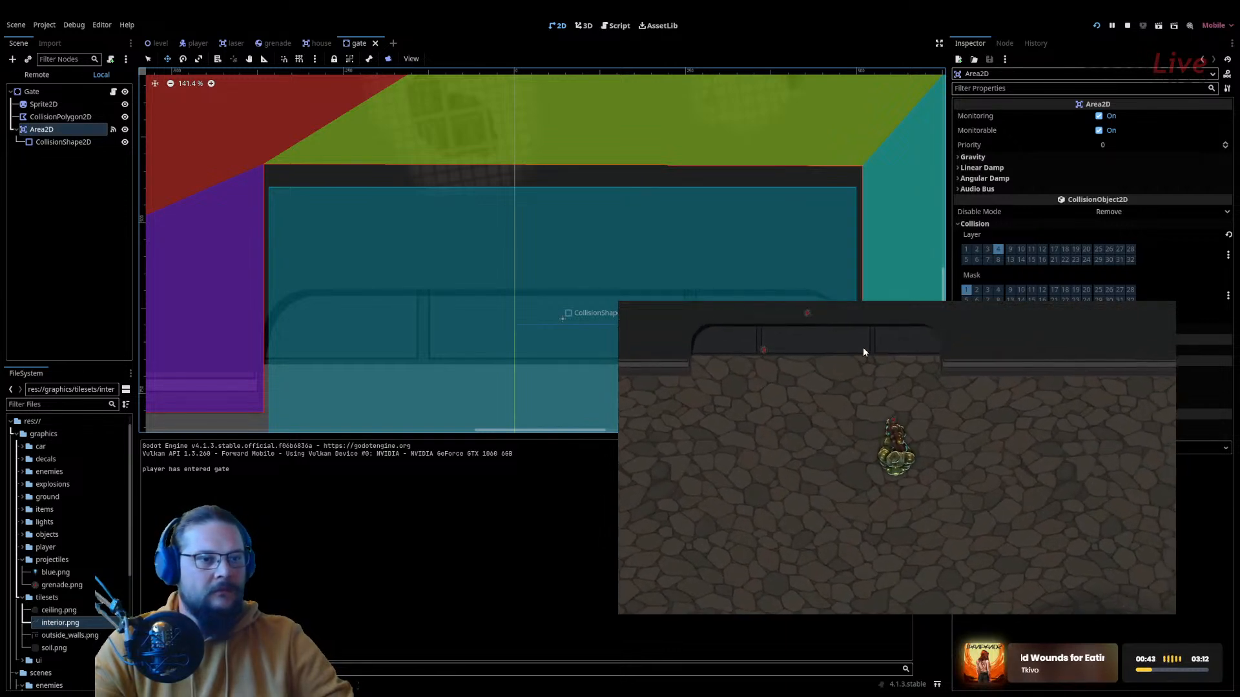
key(s)
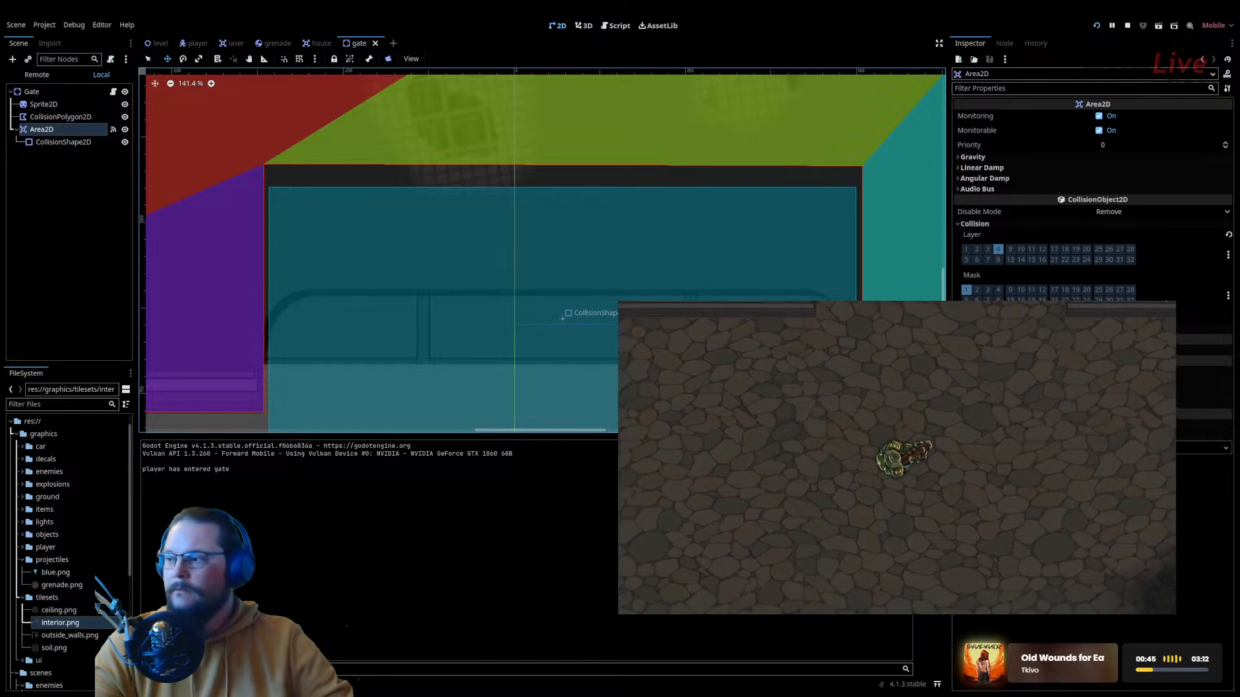
key(w)
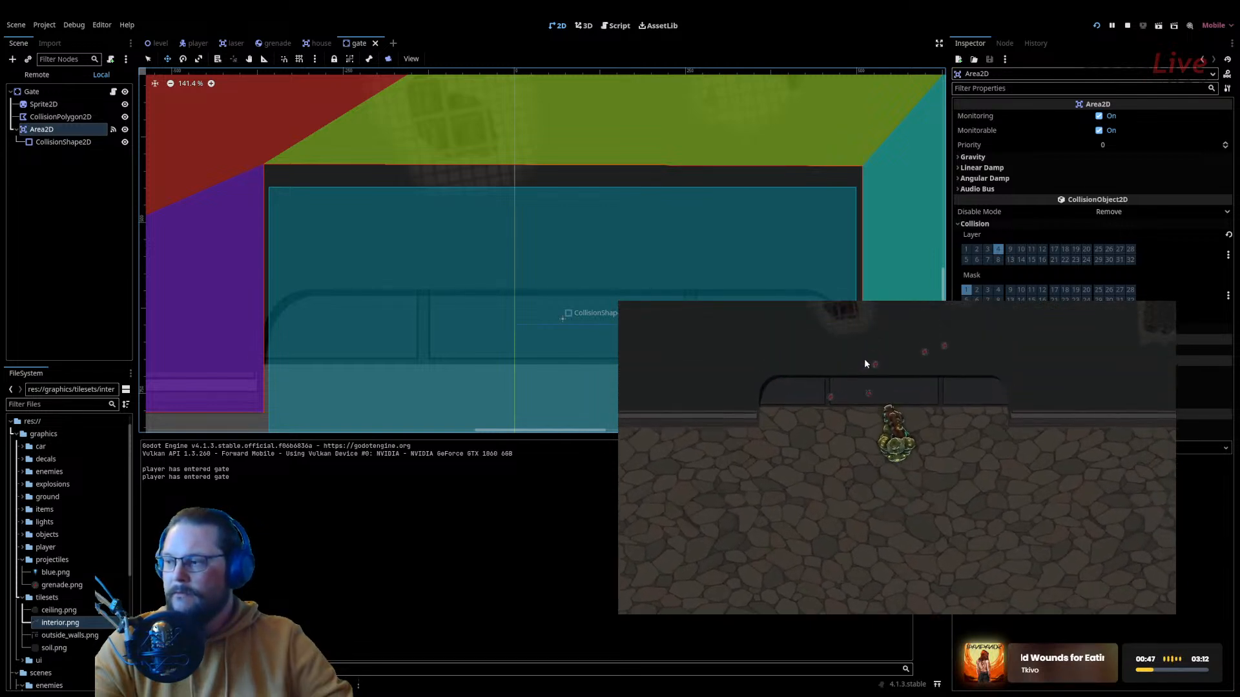
key(w)
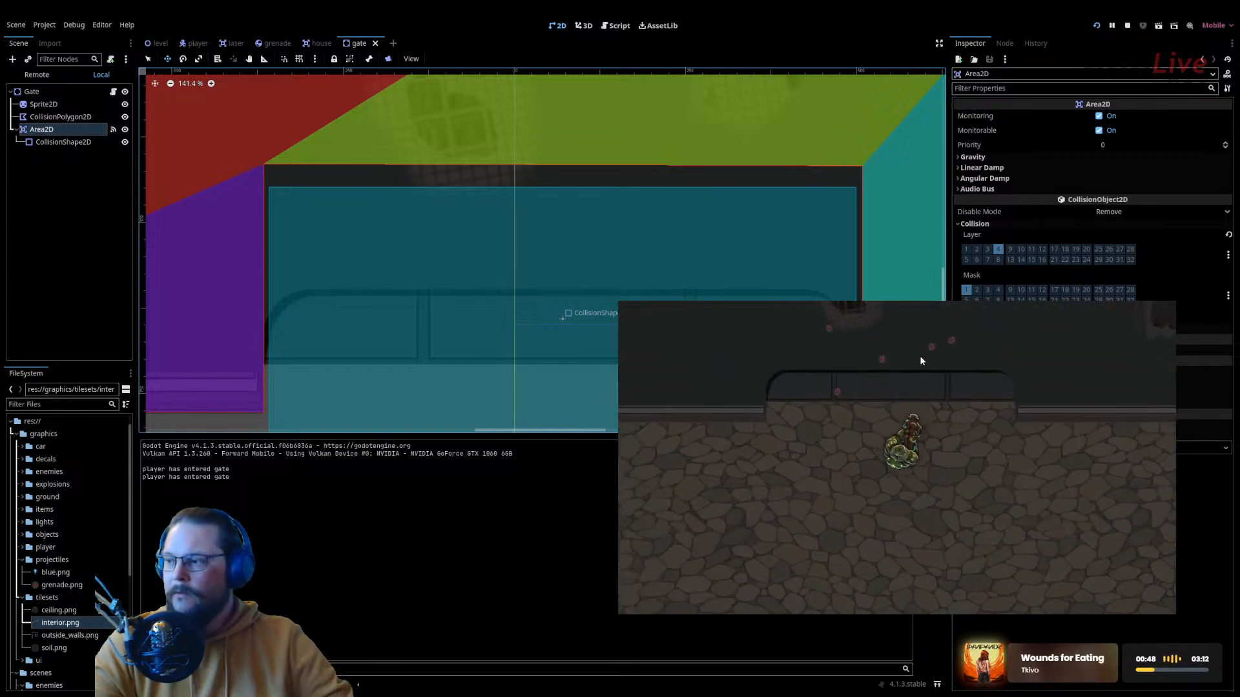
right_click(909, 350)
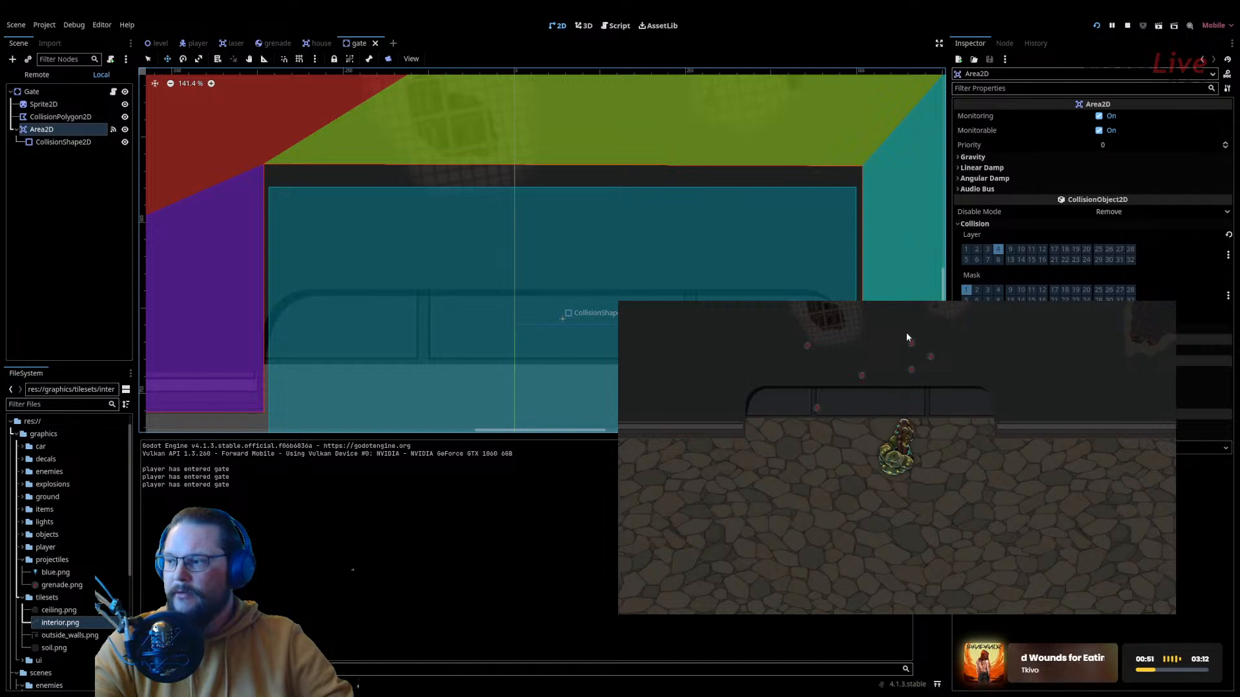
Step: Walk the player around in front of the gate, throw one more grenade, and stop the running game
key(s)
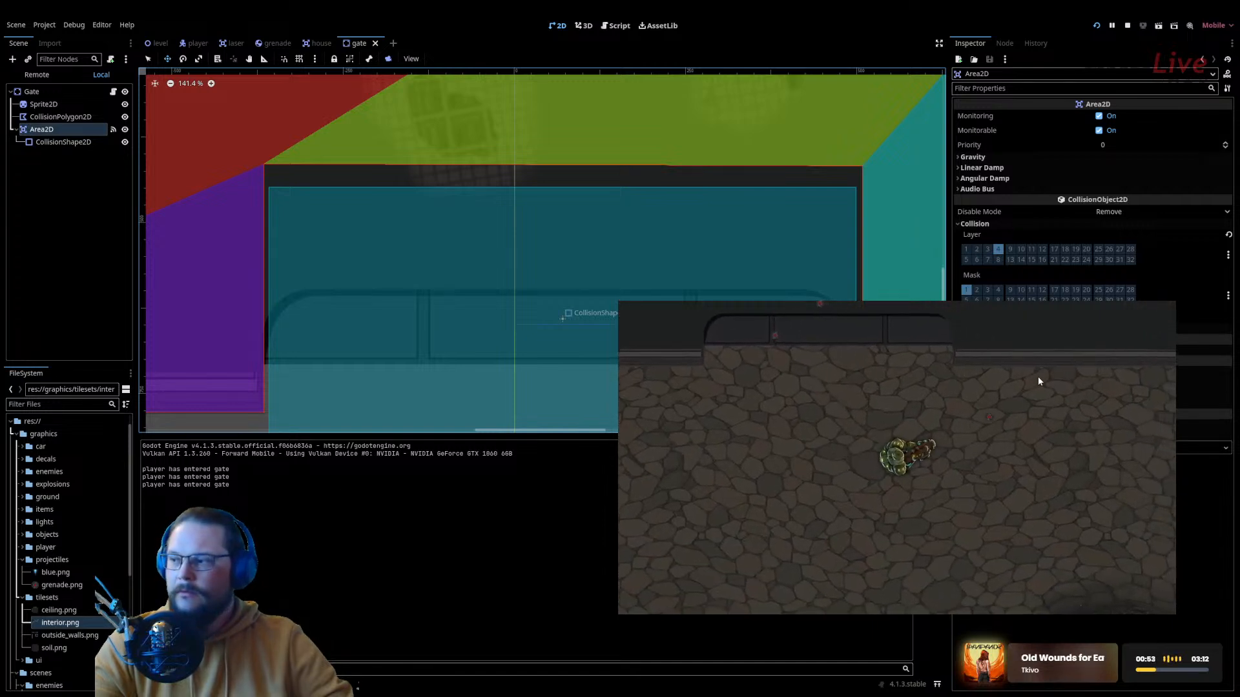
key(a)
key(w)
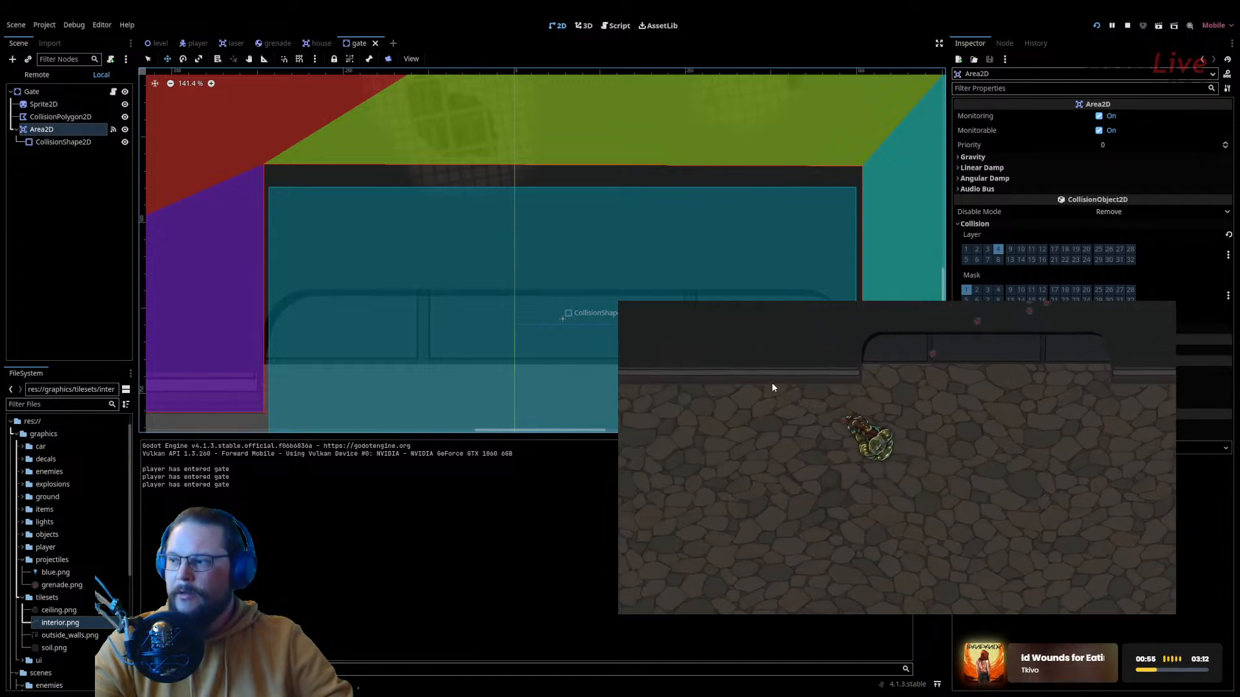
key(d)
key(s)
right_click(1109, 324)
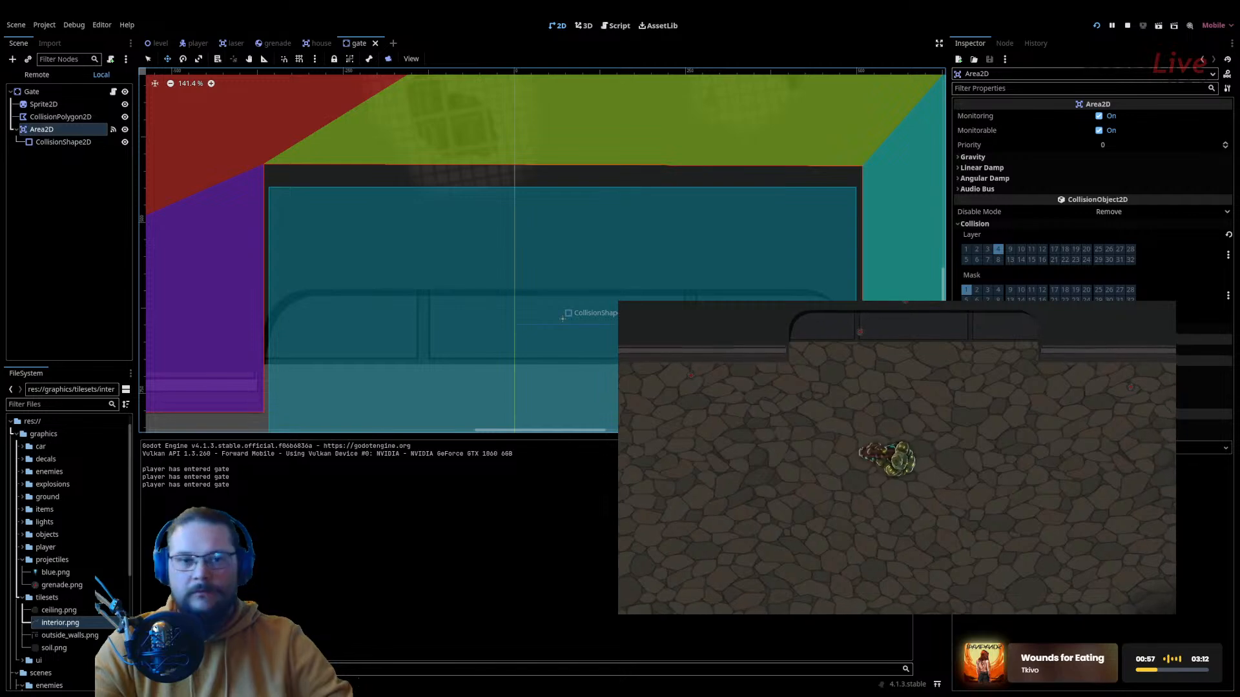
key(F8)
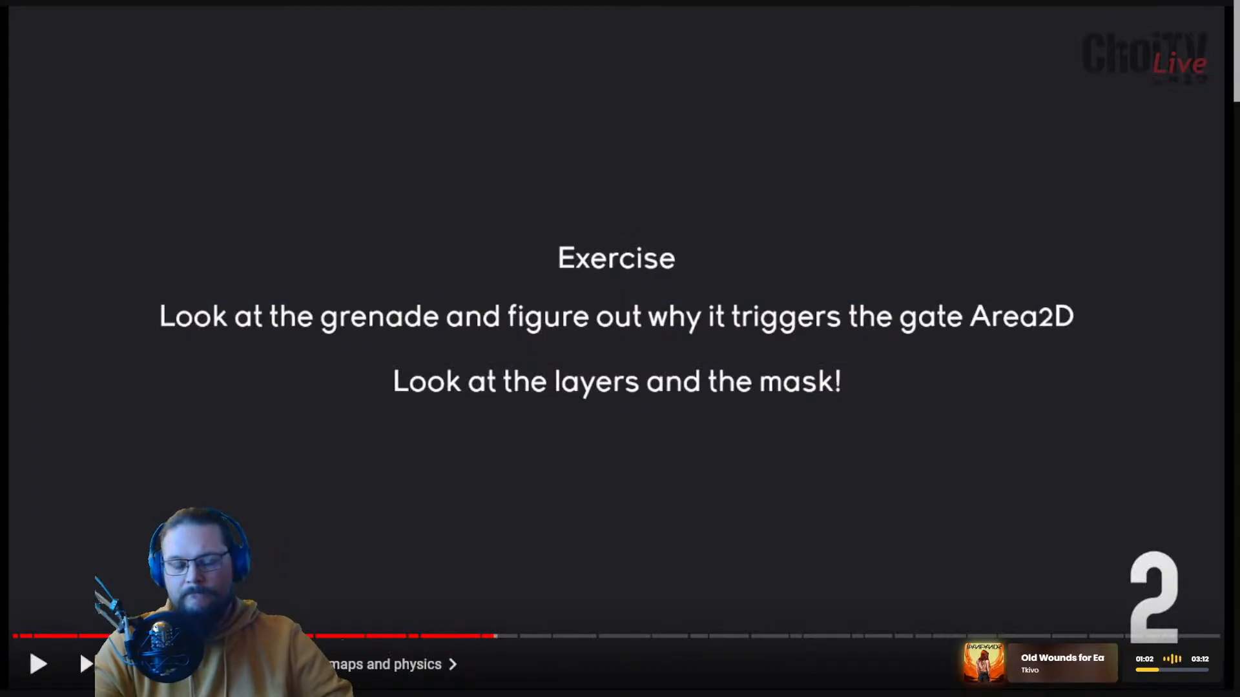
Step: Resume the tutorial video, move its Grenade from collision layer 1 to layer 4, and test grenades in the running game
click(811, 230)
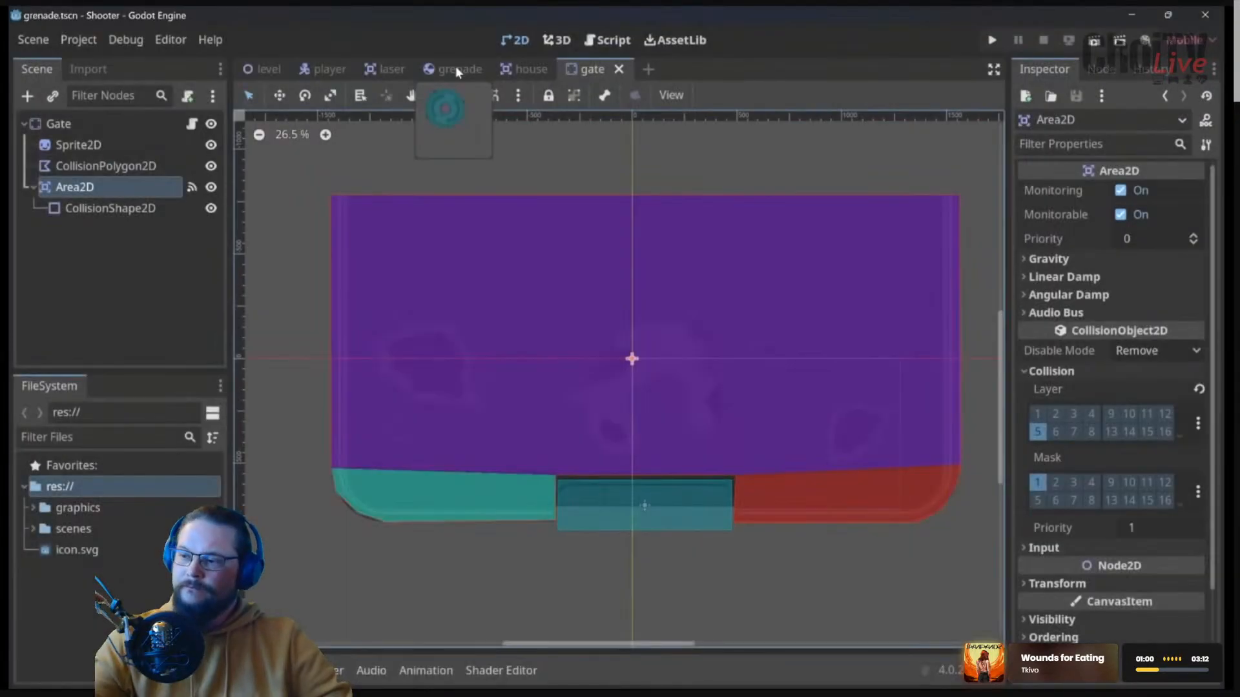
click(456, 69)
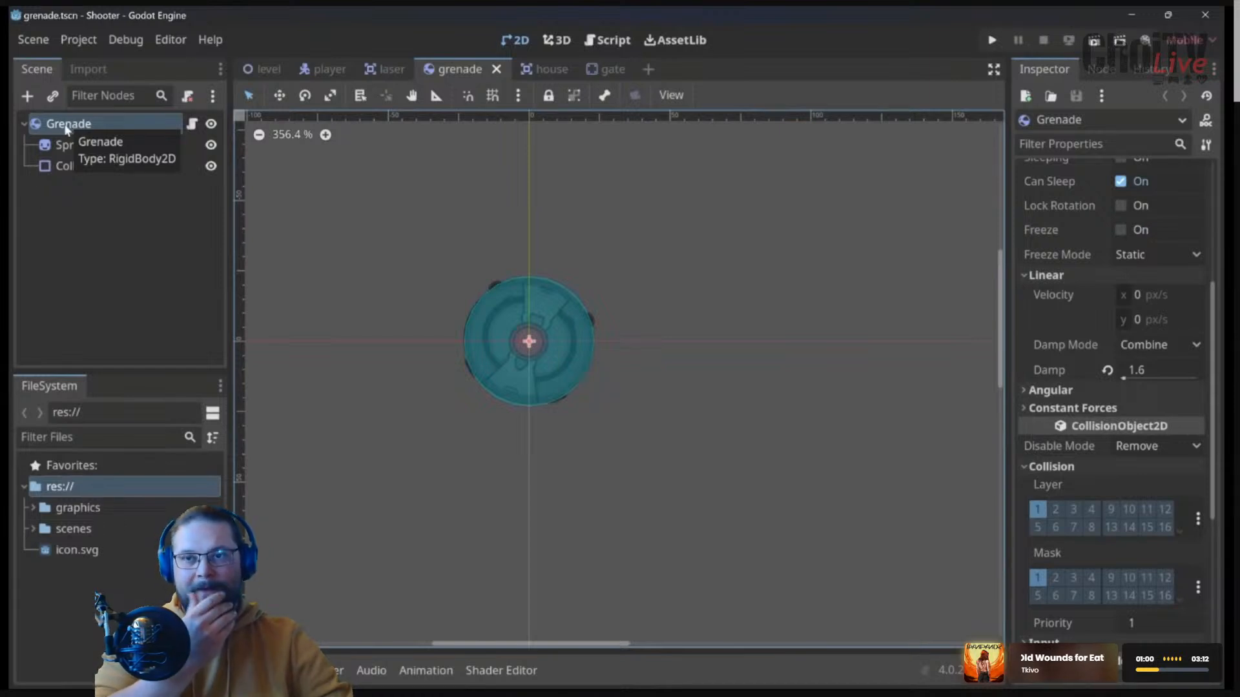
scroll(1115, 494, down, 2)
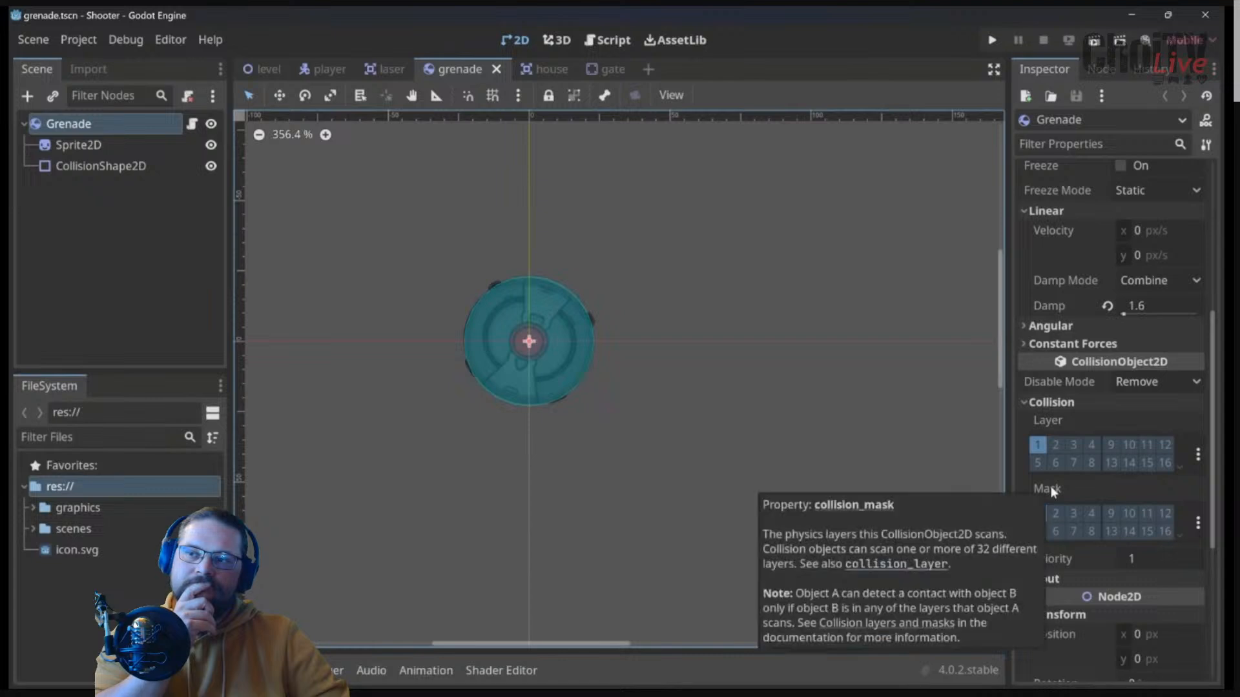
mouse_move(1057, 416)
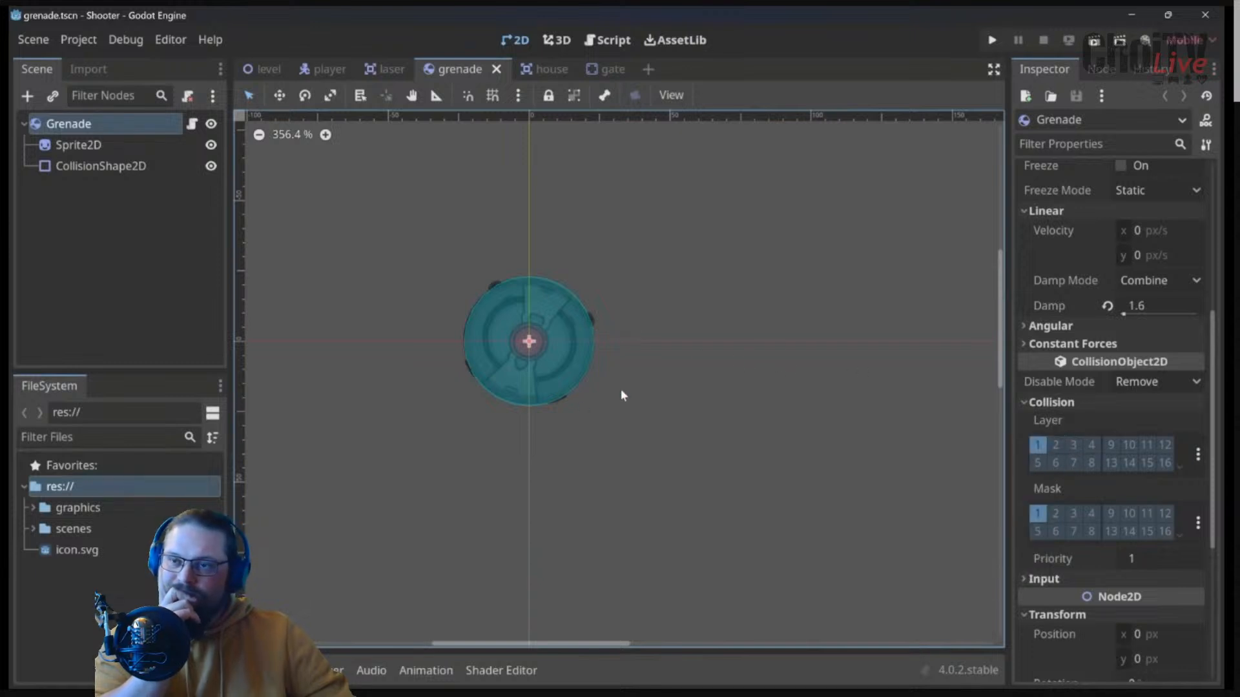
click(1037, 446)
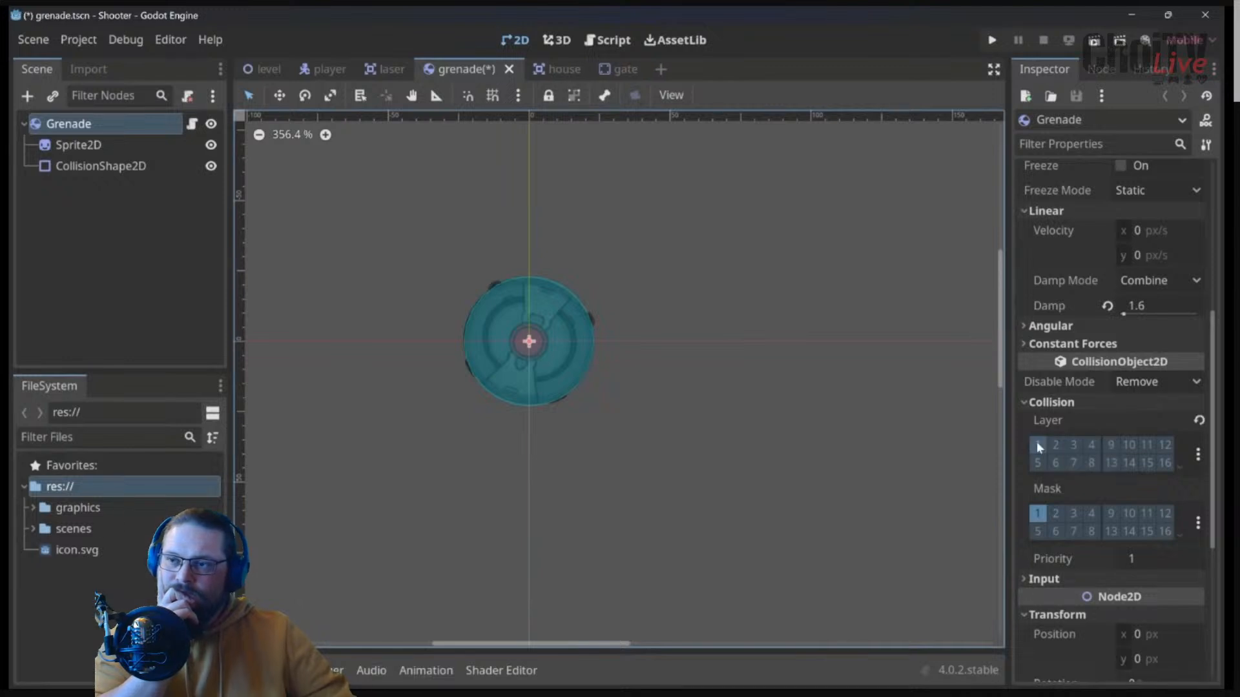
click(1092, 447)
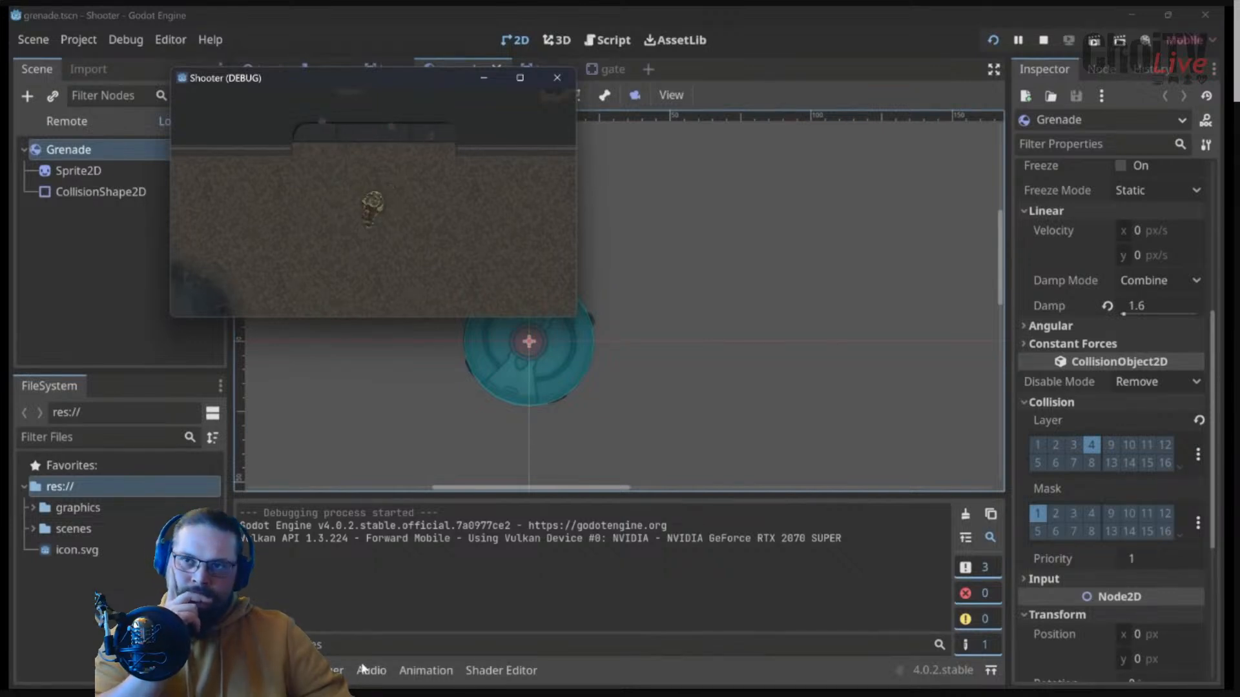
click(565, 77)
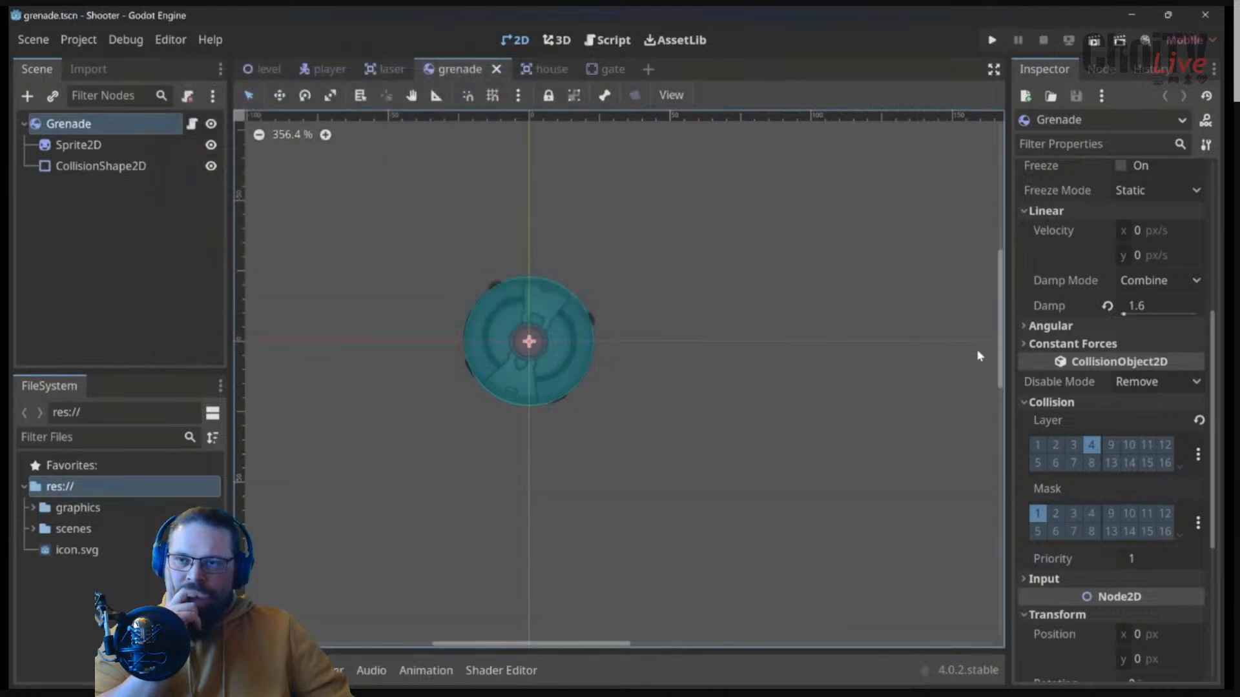
Step: Add layers 2, 3 and 4 to the Grenade's collision mask and test the result in the running game
click(1057, 513)
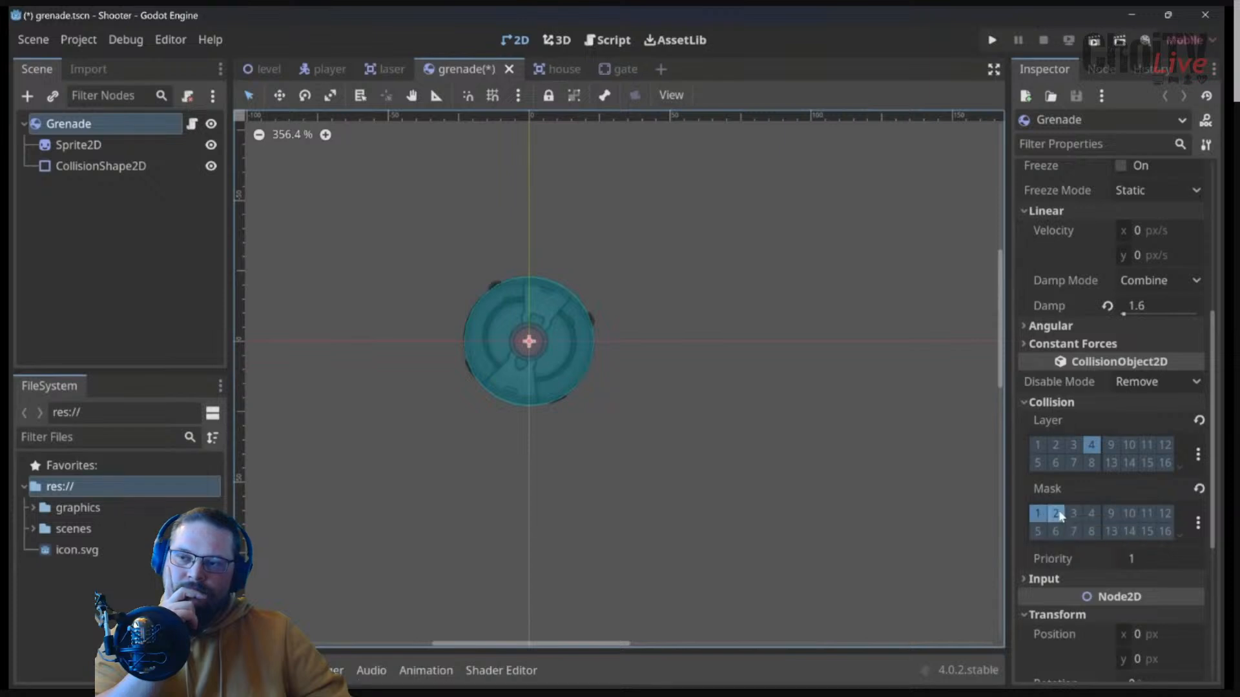
click(1074, 514)
click(1091, 514)
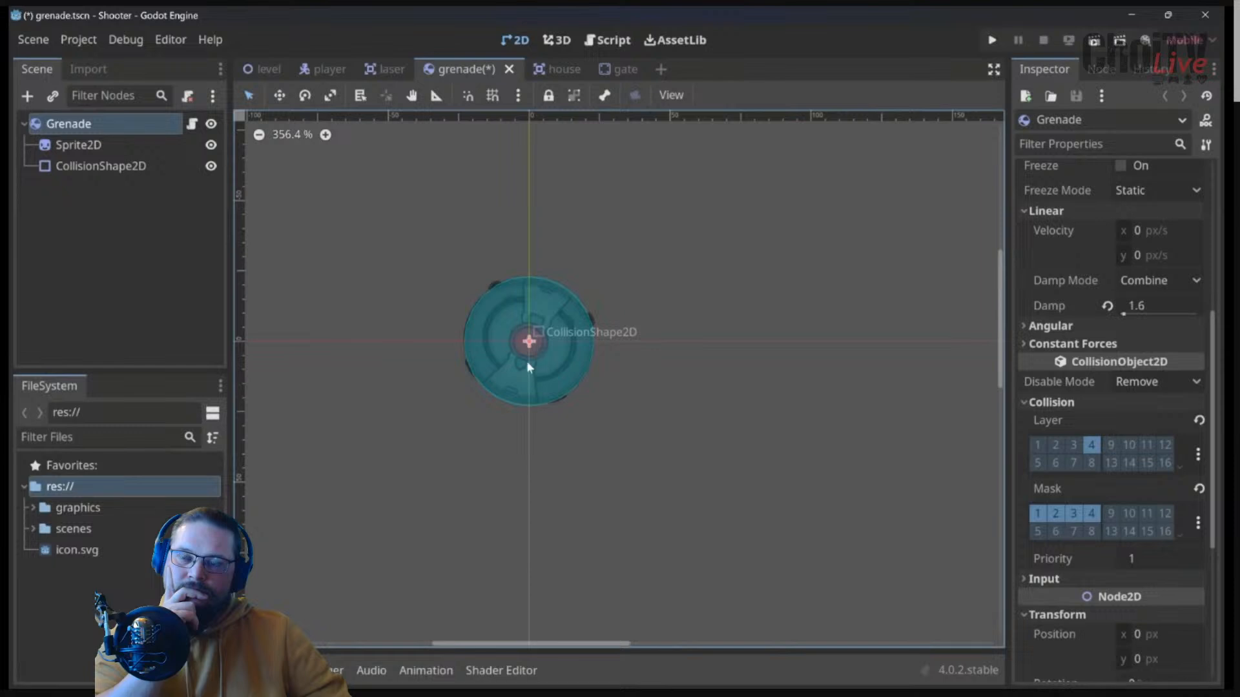
click(997, 40)
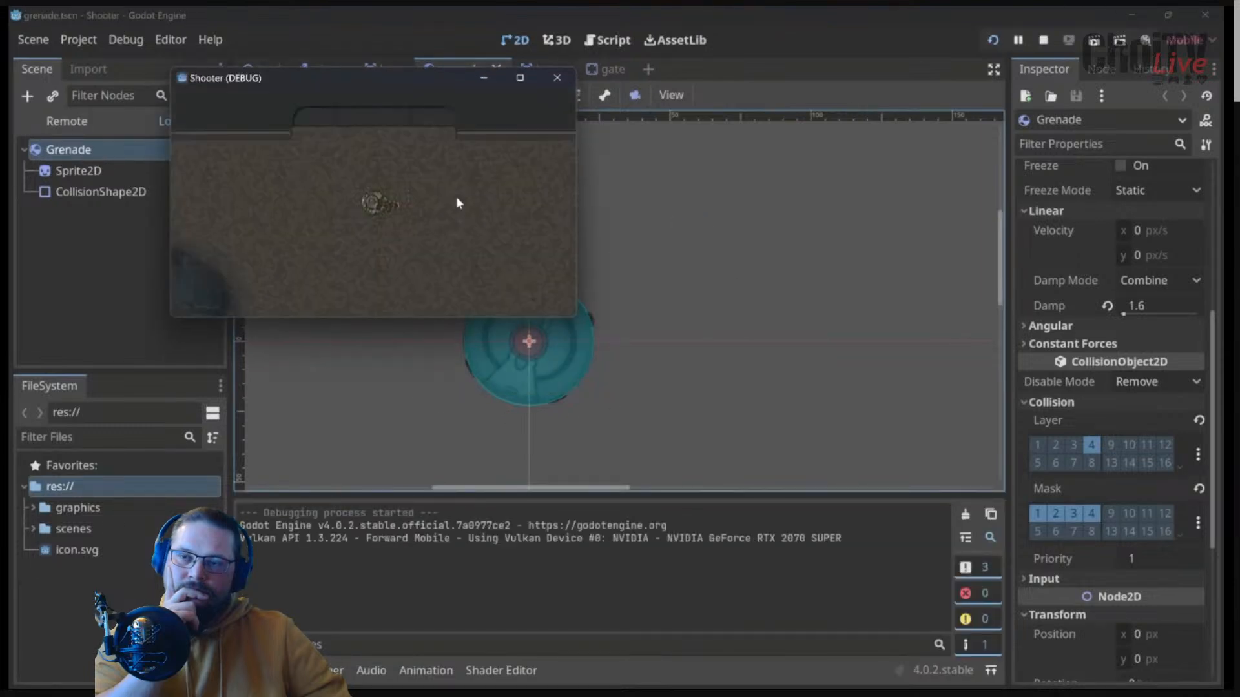
key(d)
key(w)
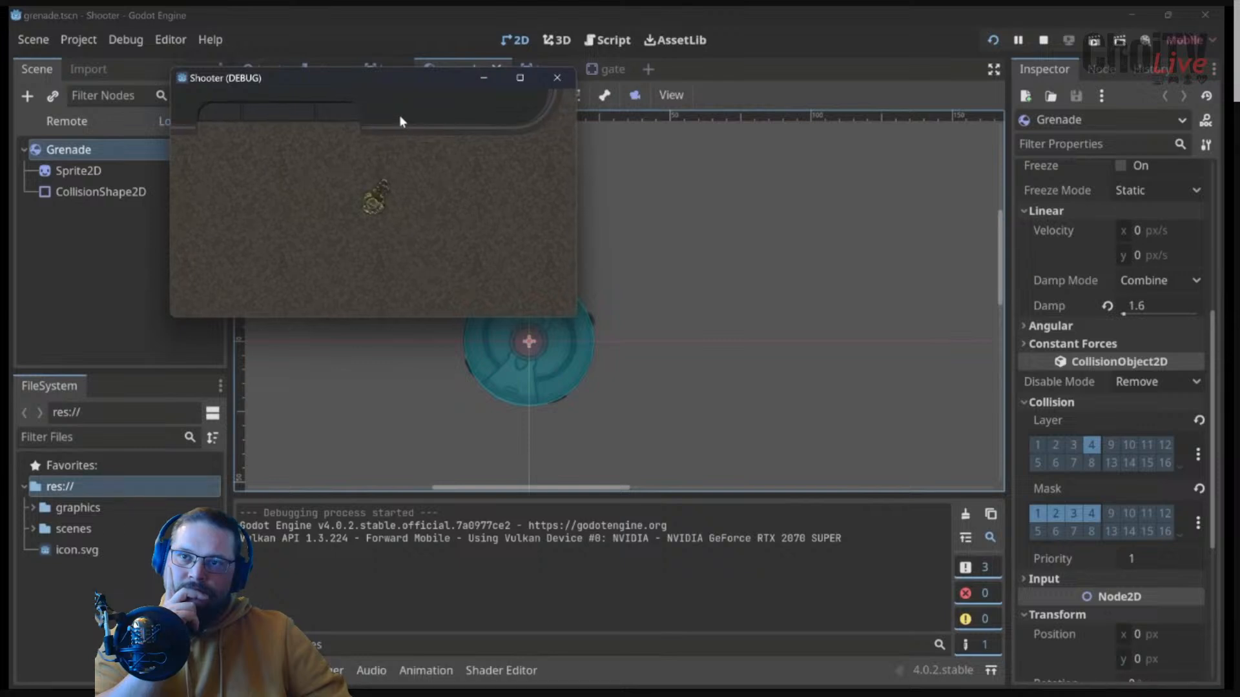
click(557, 79)
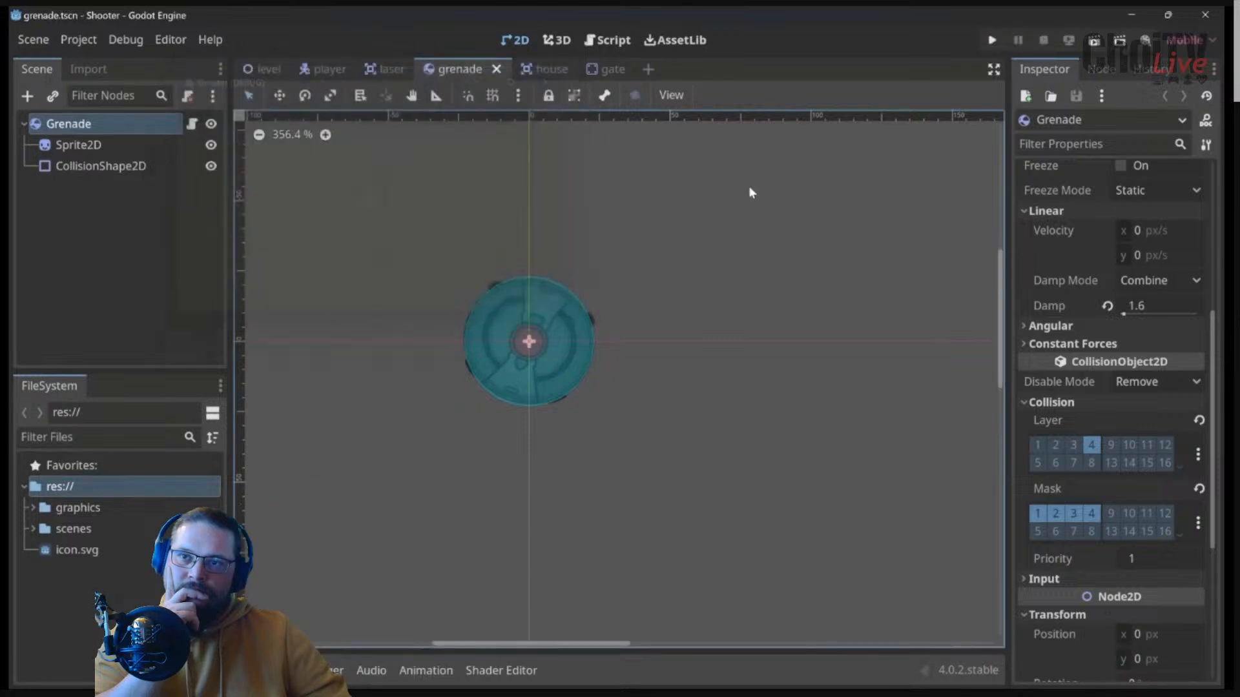
Step: Try the game with layer 4 removed from the Grenade's mask, restore layer 4, and save the scene
click(1092, 515)
click(992, 40)
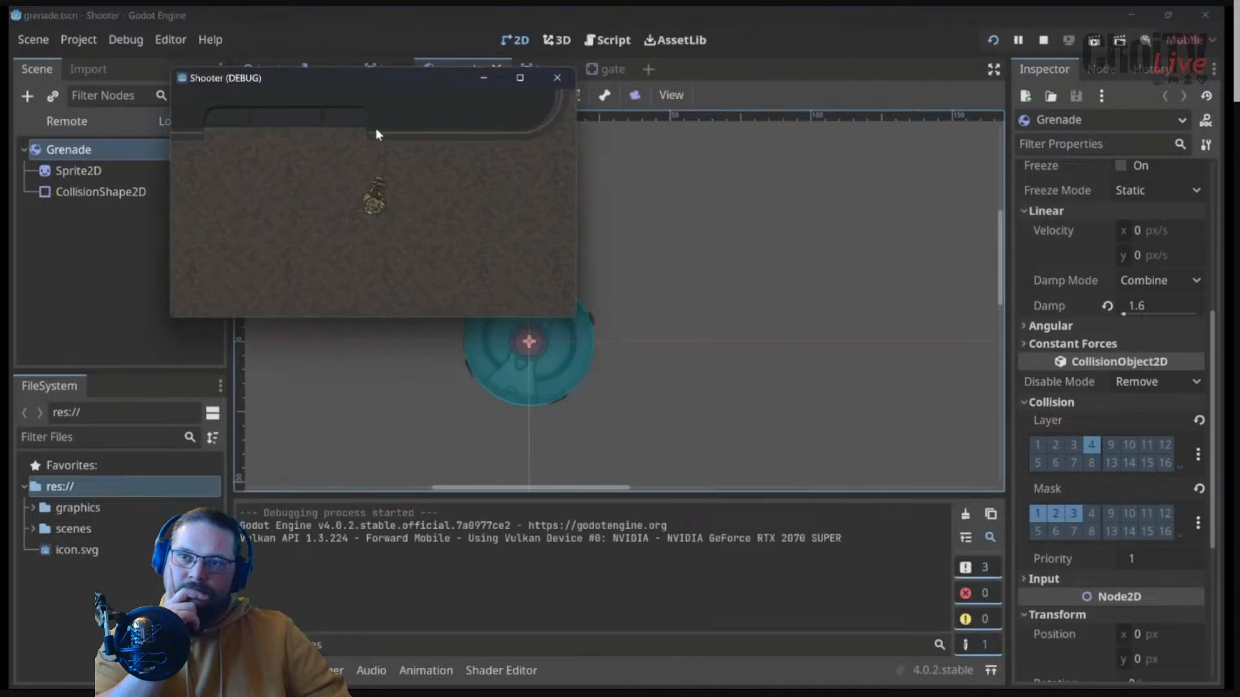
key(s)
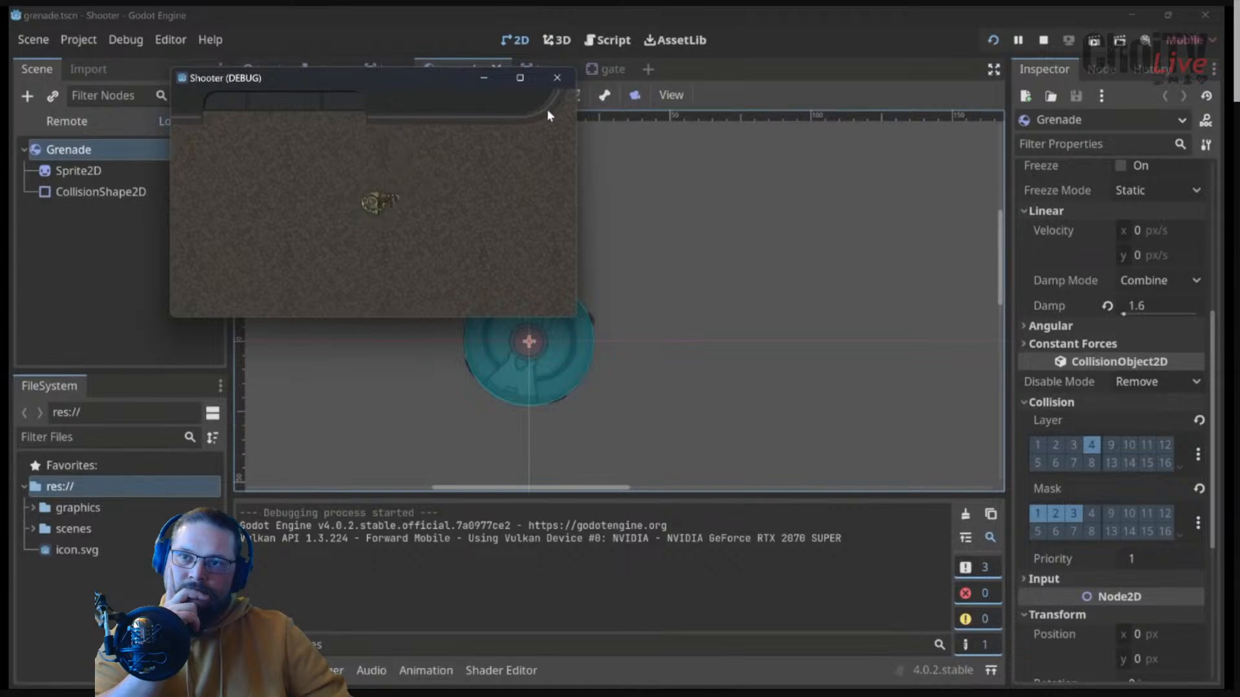
click(556, 78)
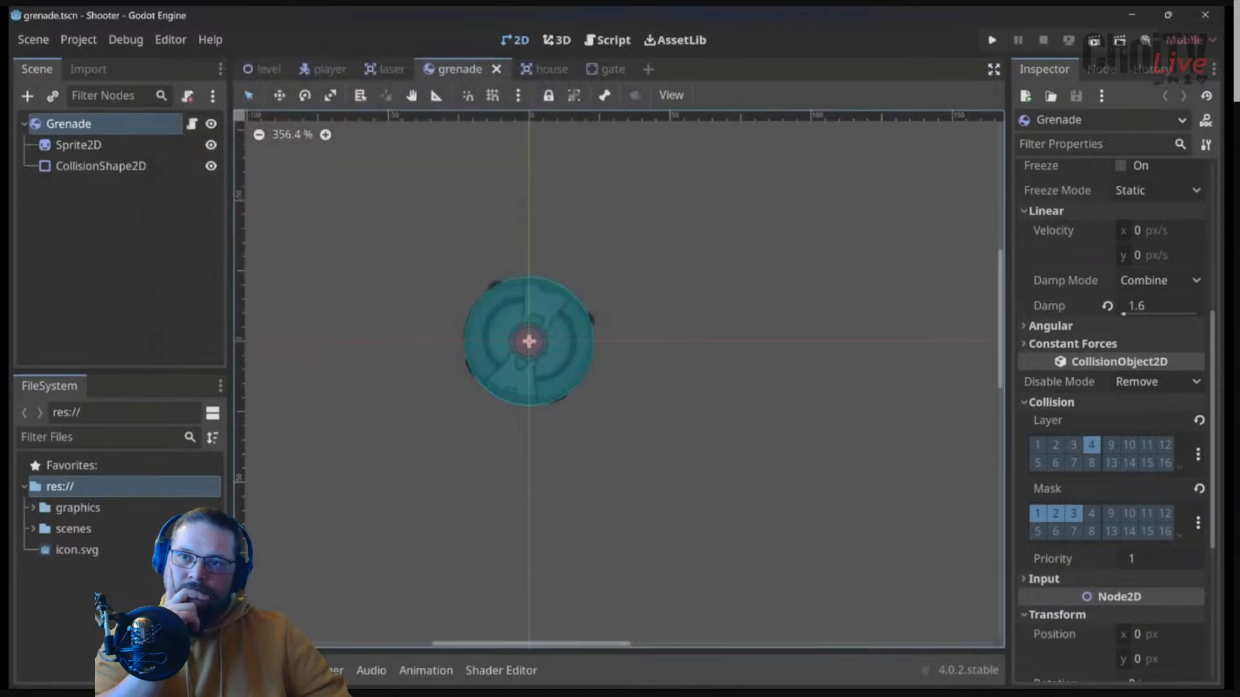
click(1090, 514)
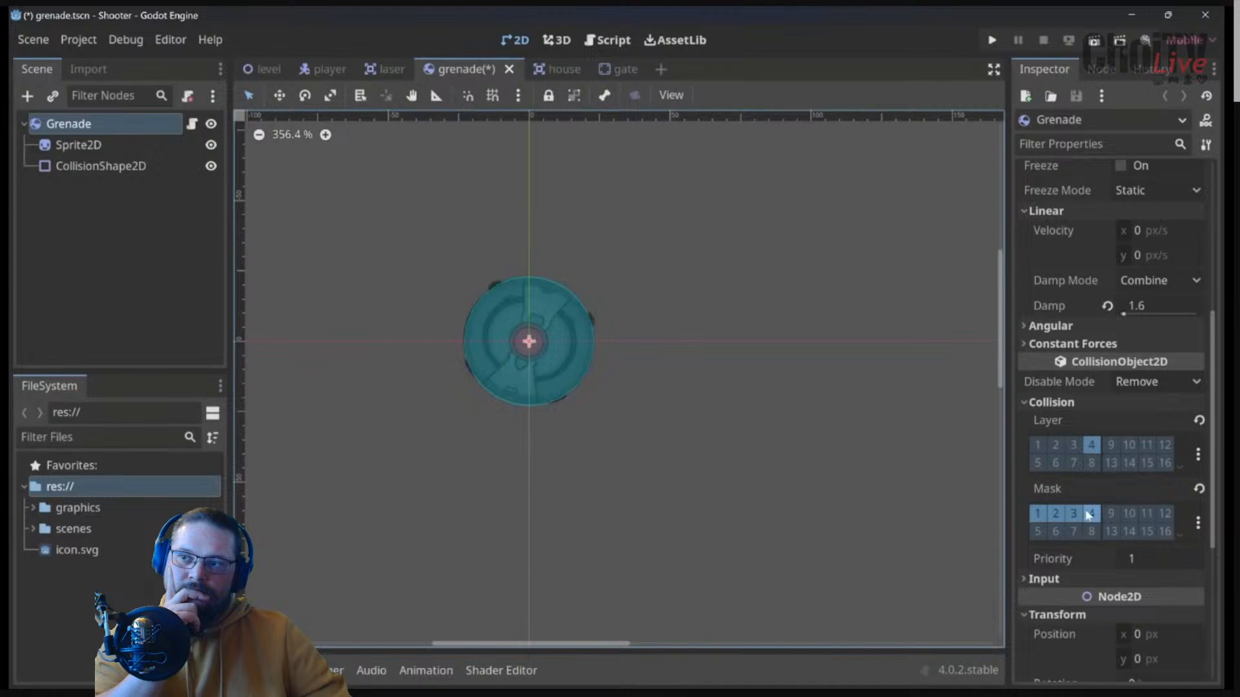
key(ctrl+s)
Step: Move the Gate root body from collision layer 1 to layer 3, Objects, and add layer 2 but not 3 to its mask
click(602, 68)
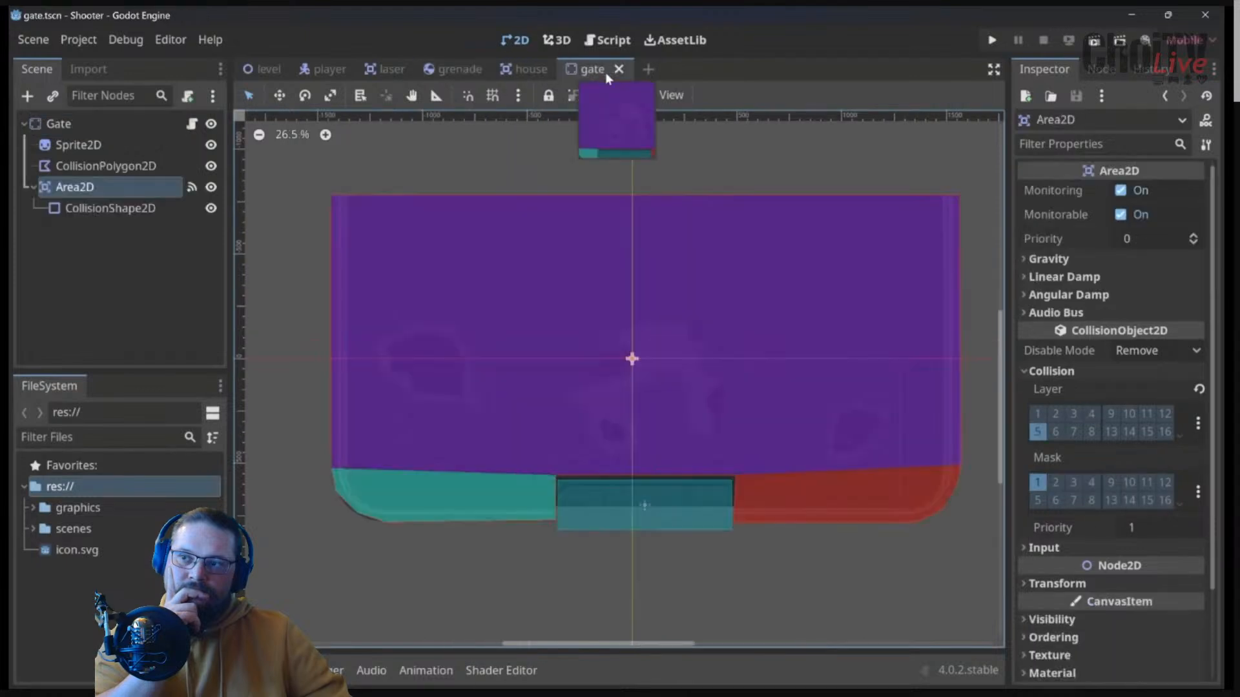
click(53, 124)
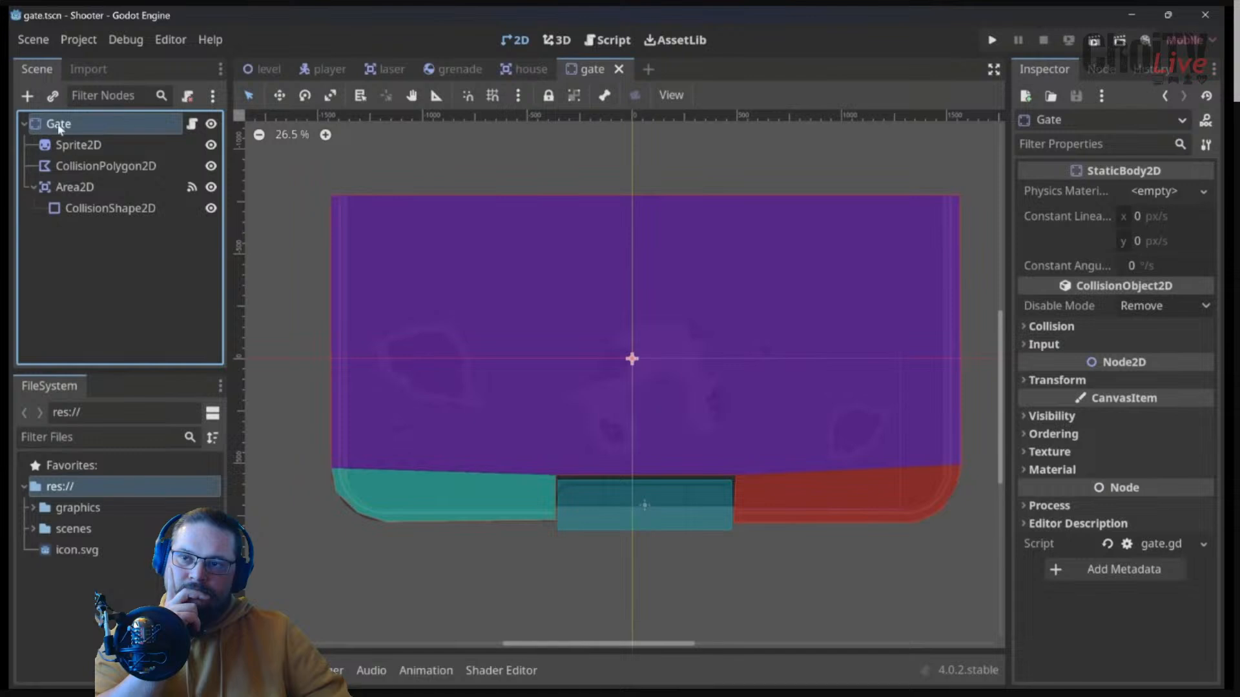
click(1049, 326)
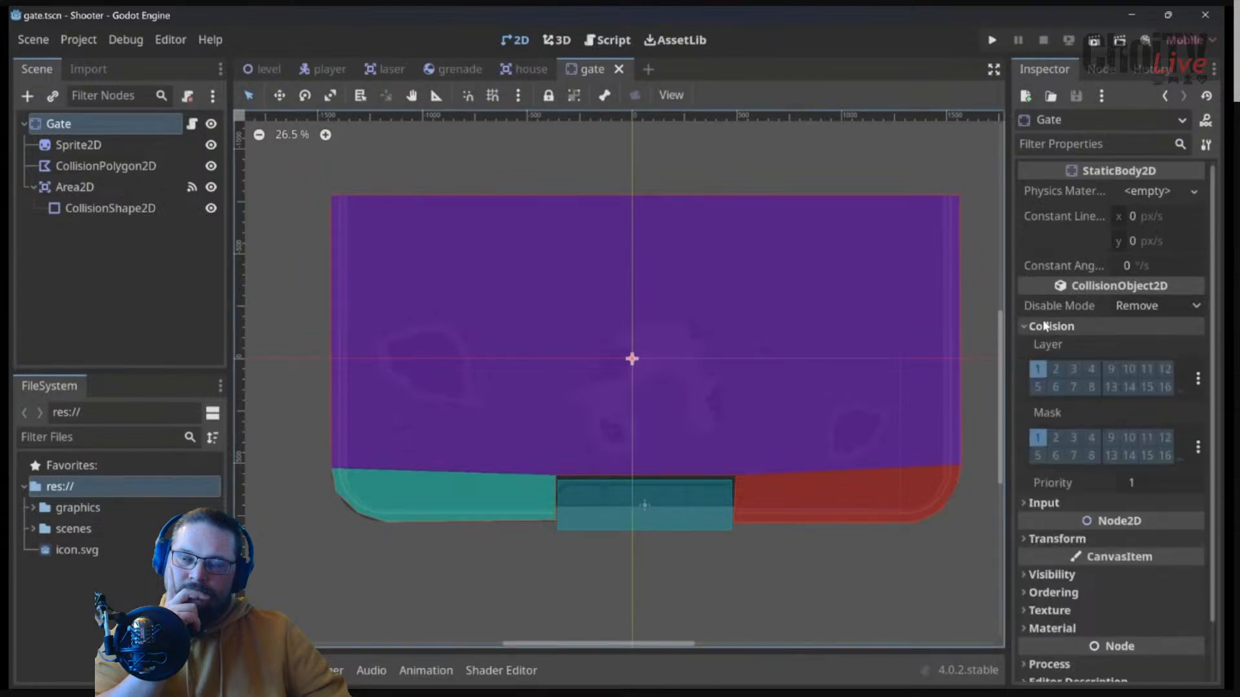
click(1037, 368)
click(1073, 368)
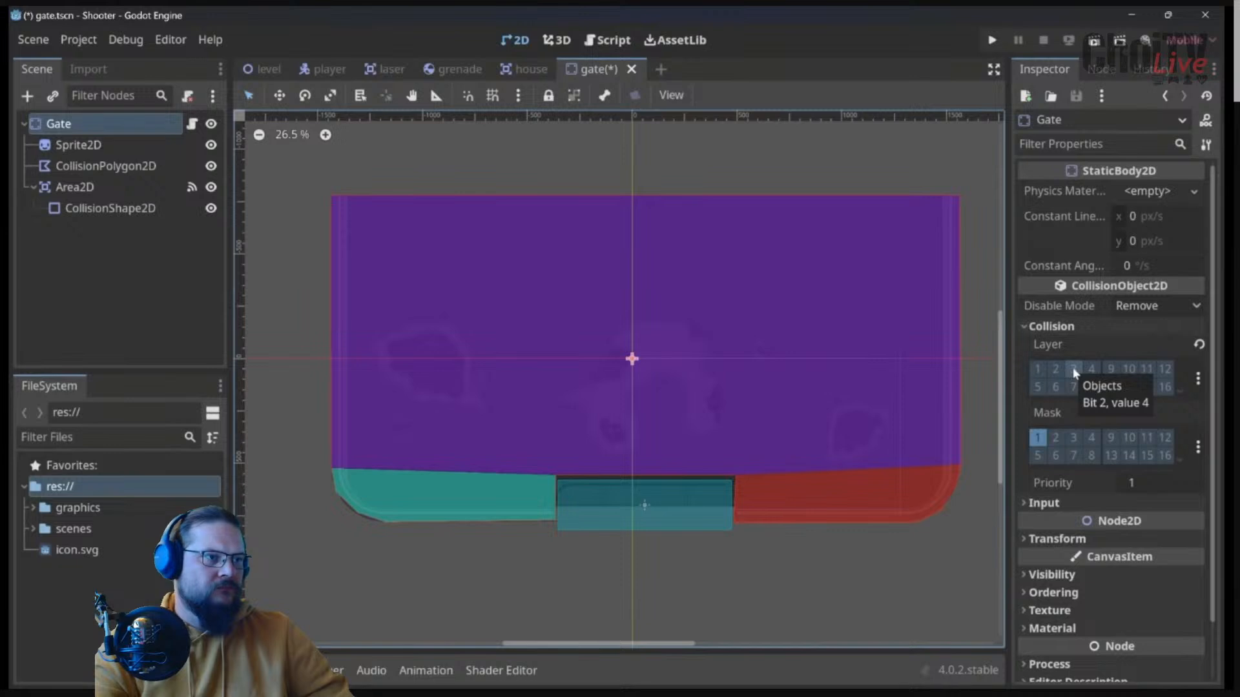
click(1055, 437)
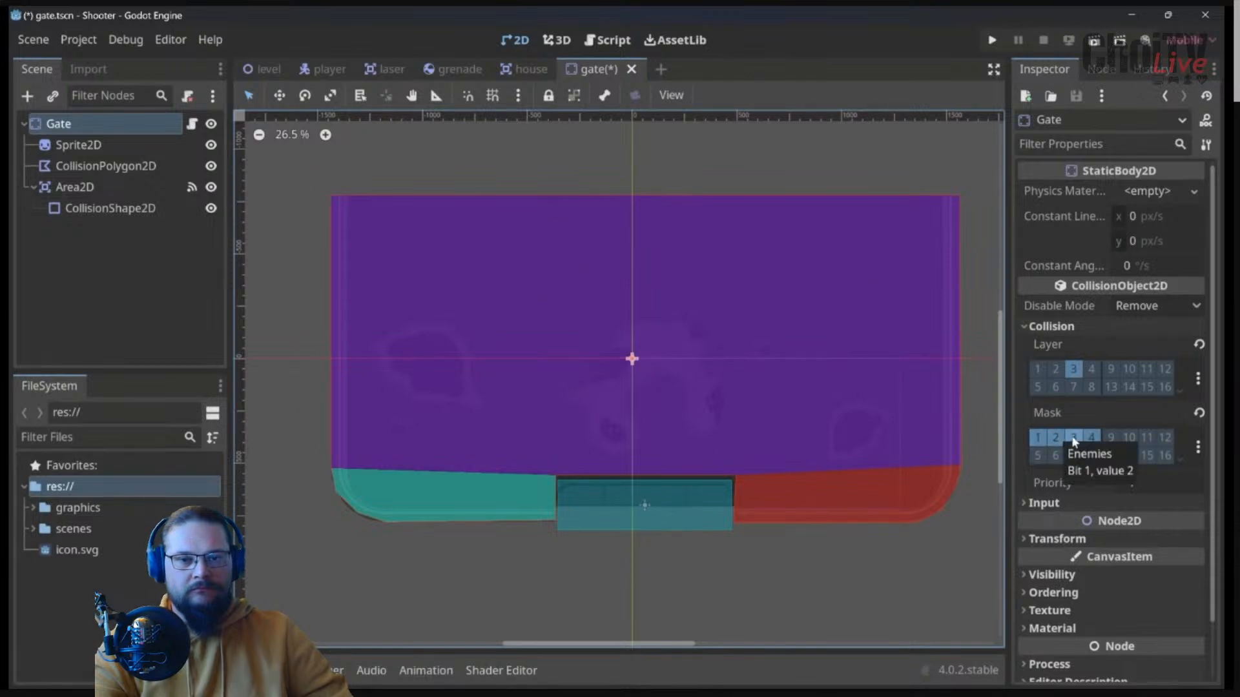
click(1074, 439)
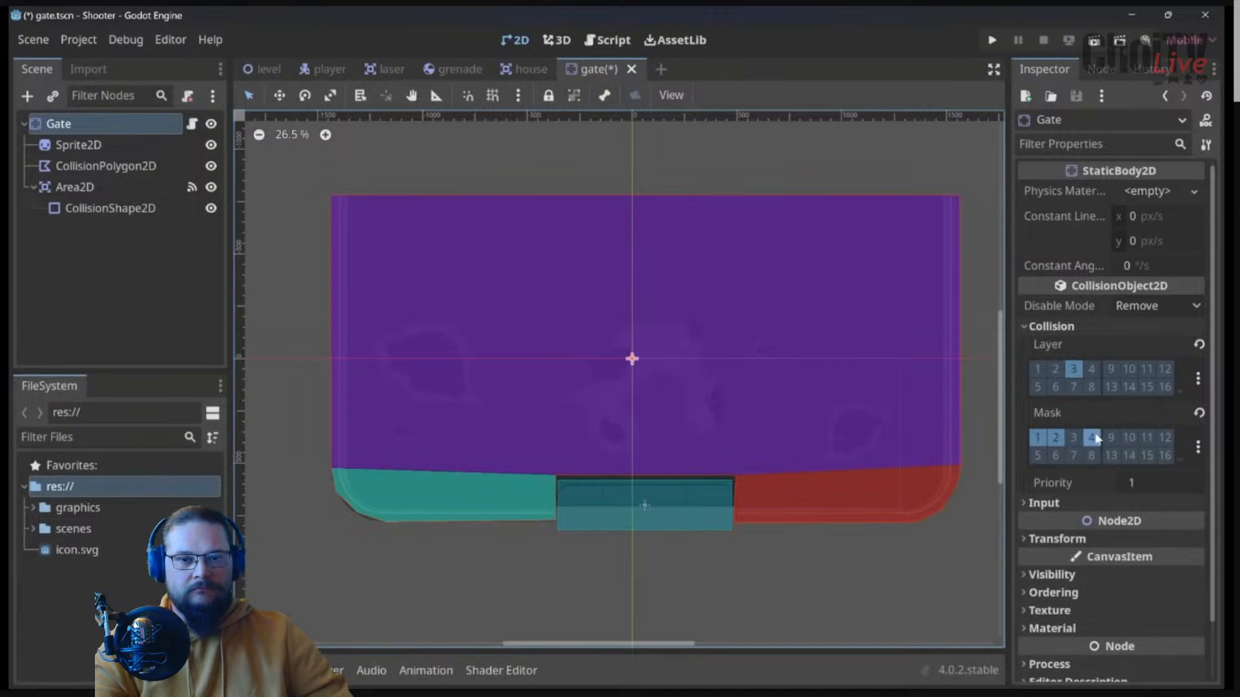
click(1094, 439)
Step: Move the Laser from collision layer 1 to 4, add layers 2 and 3 to its mask, and save the scene
click(388, 69)
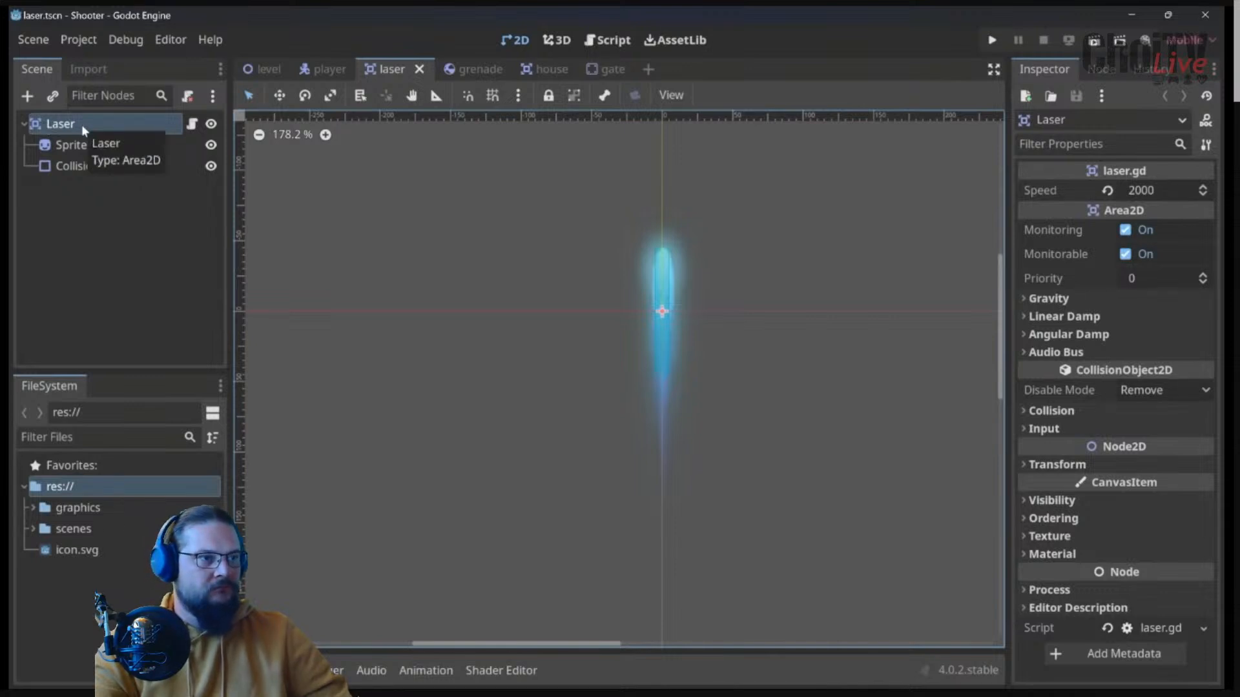
click(1053, 411)
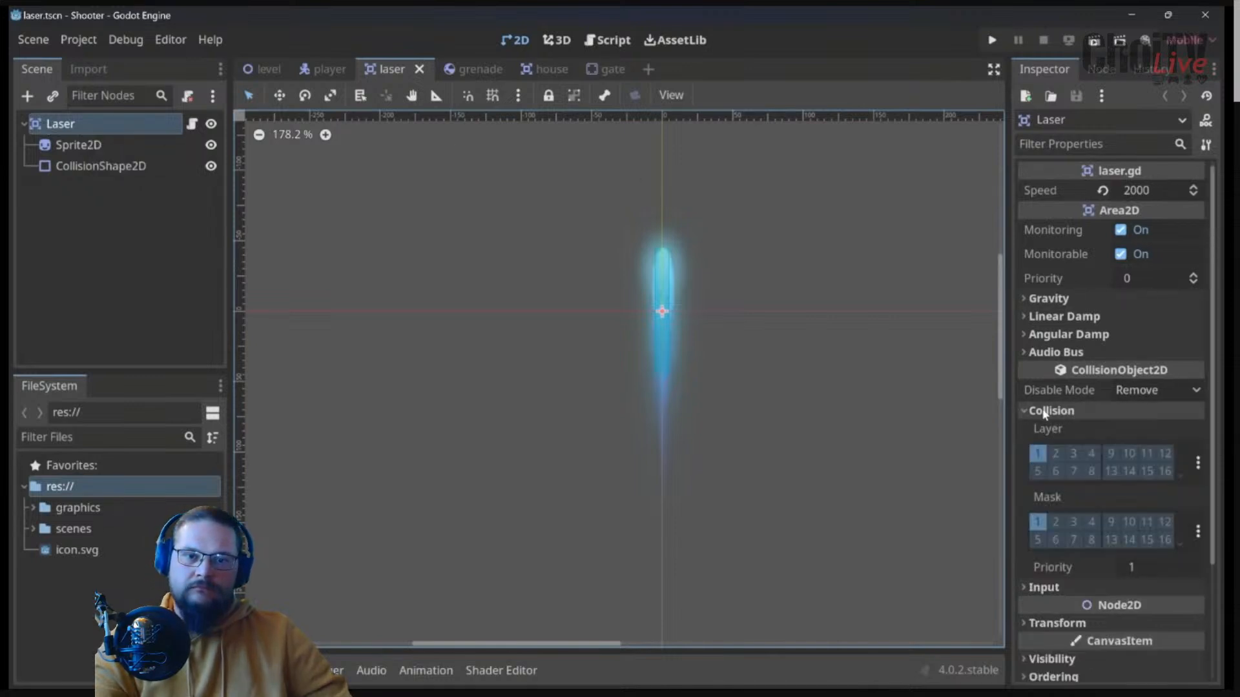
click(1090, 454)
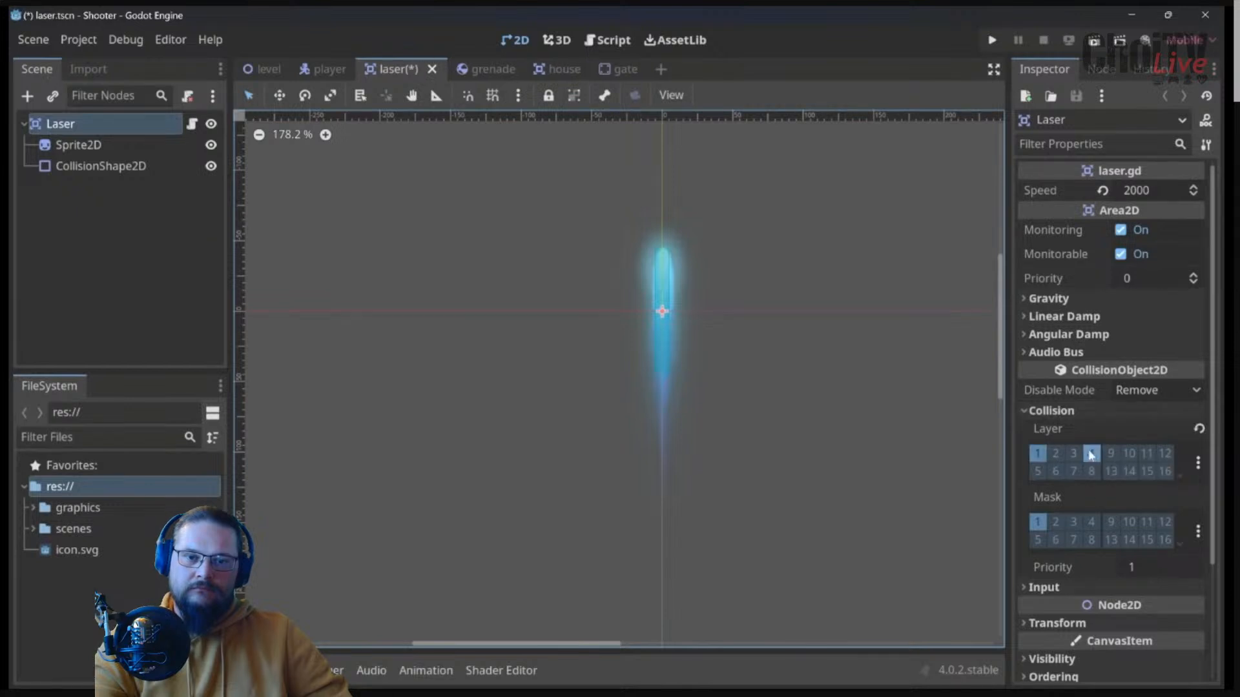
click(1038, 454)
click(1057, 523)
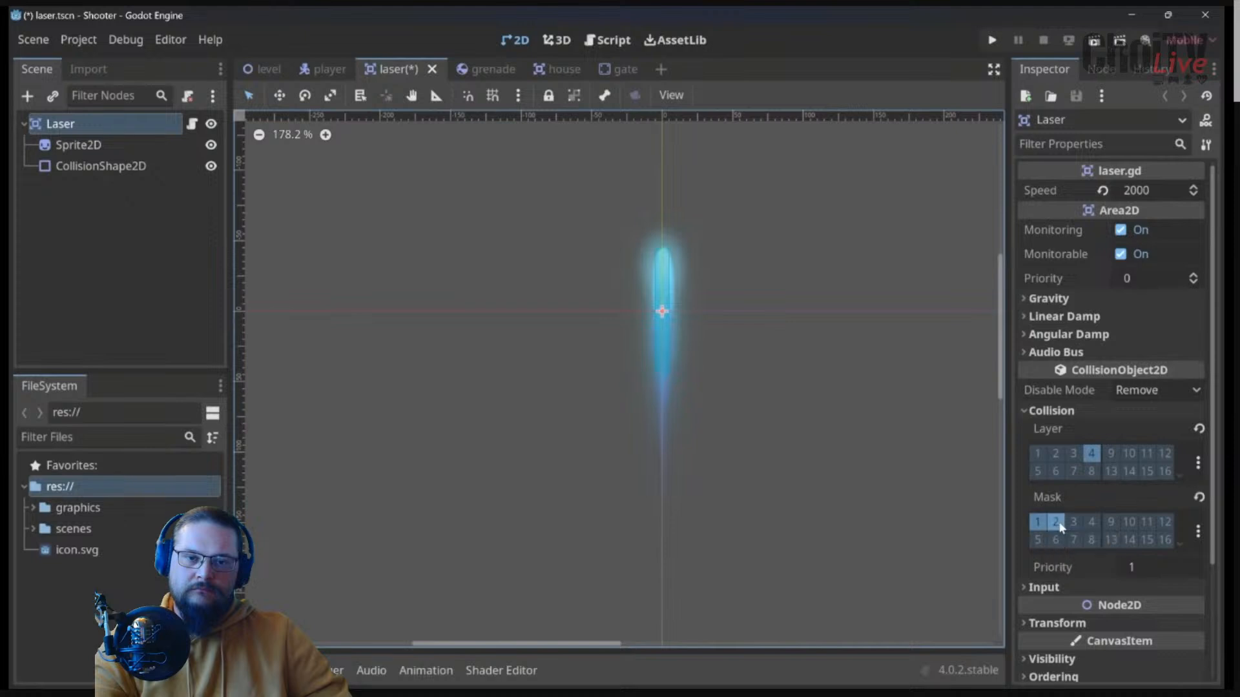
click(1074, 521)
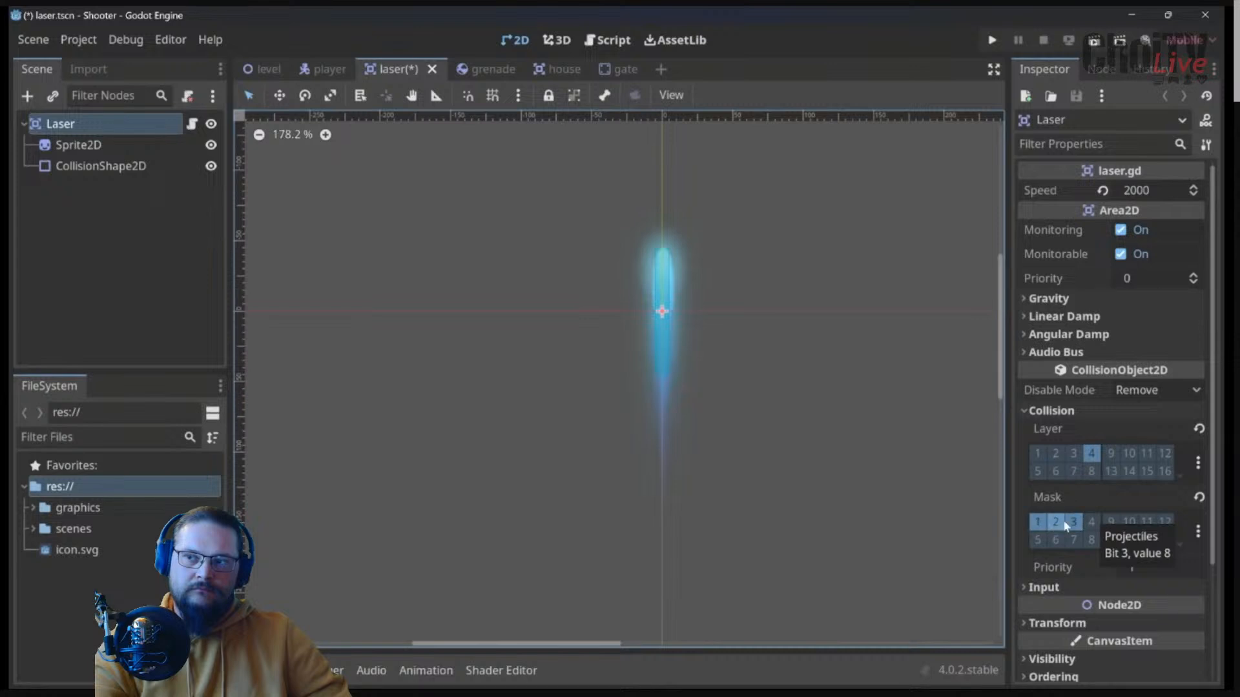
key(ctrl+s)
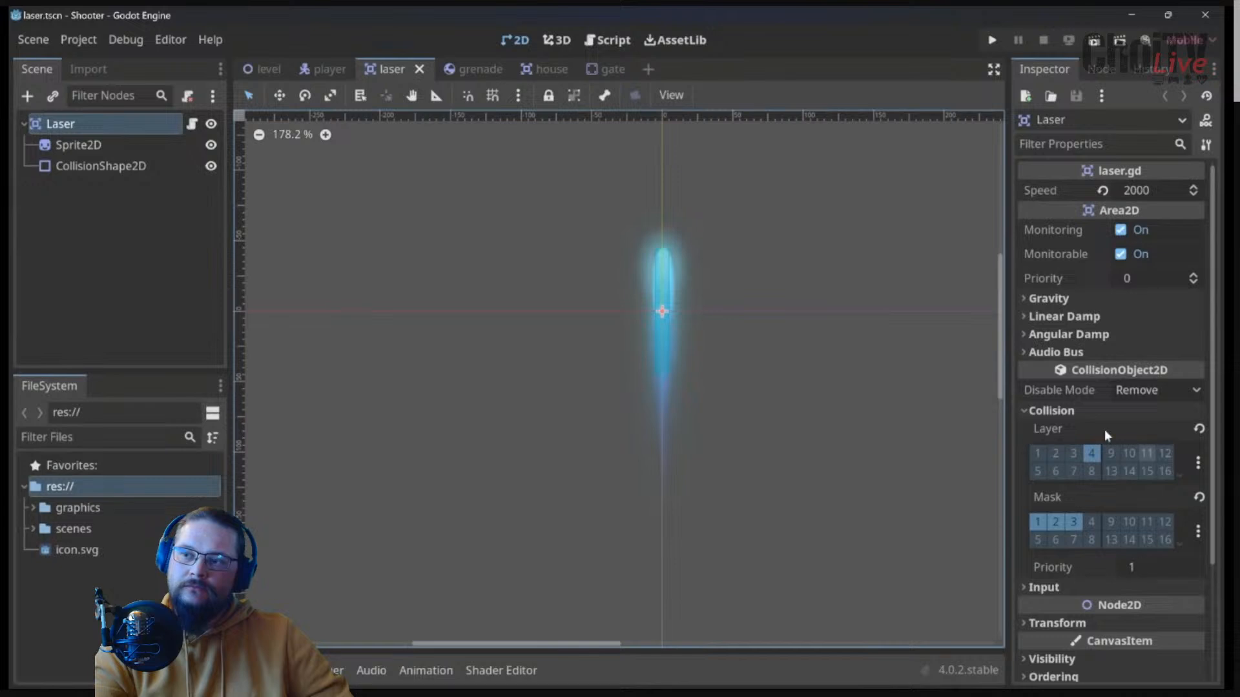
Step: Move the House area from collision layer 1 to layer 5, leave only layer 1, Player, in its mask, and save the scene
mouse_move(578, 72)
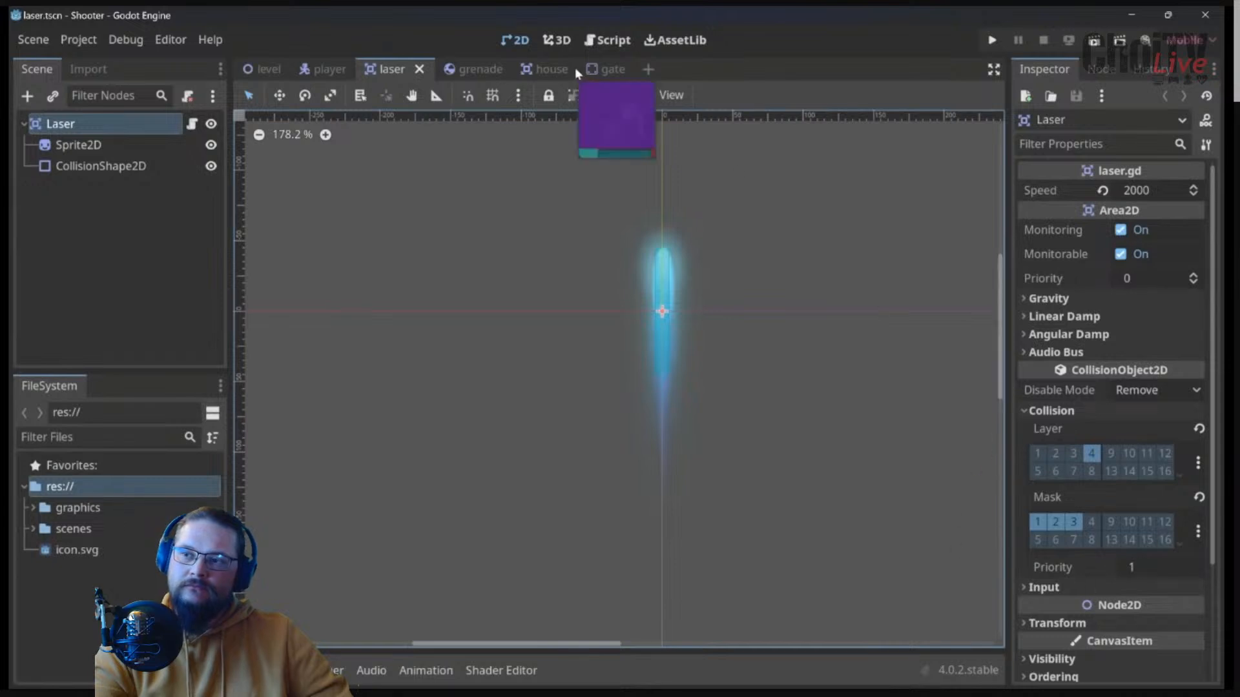
click(534, 72)
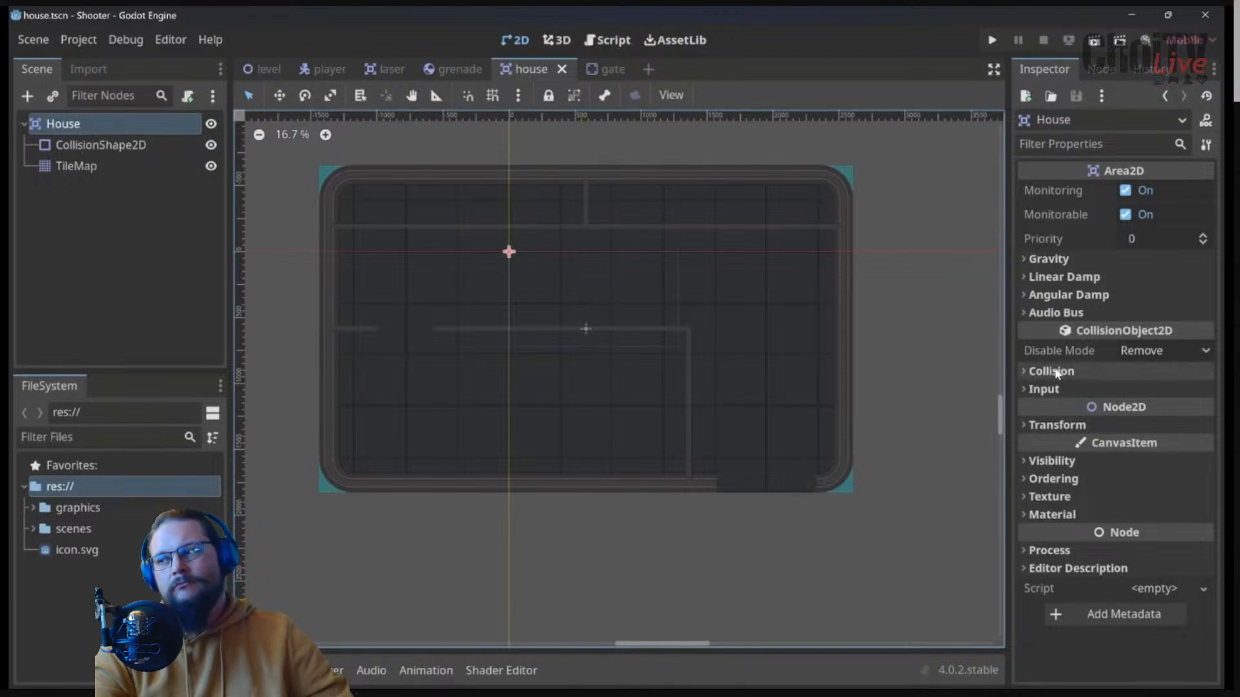
click(1028, 371)
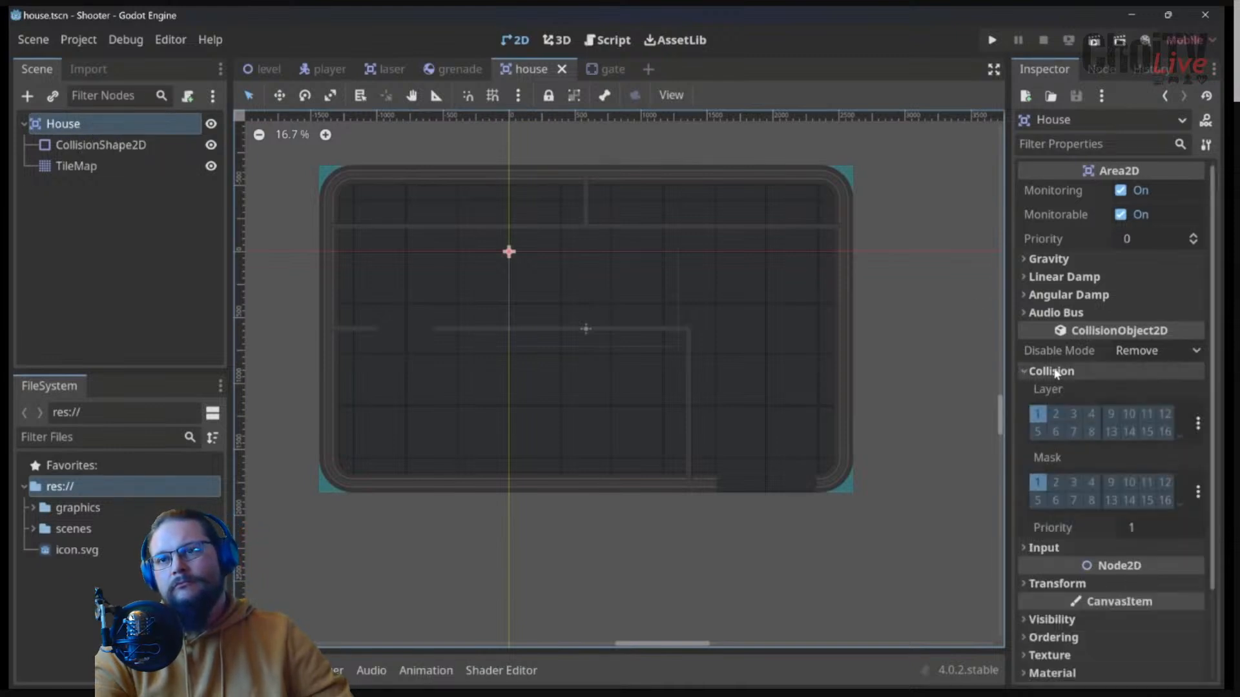
click(1038, 416)
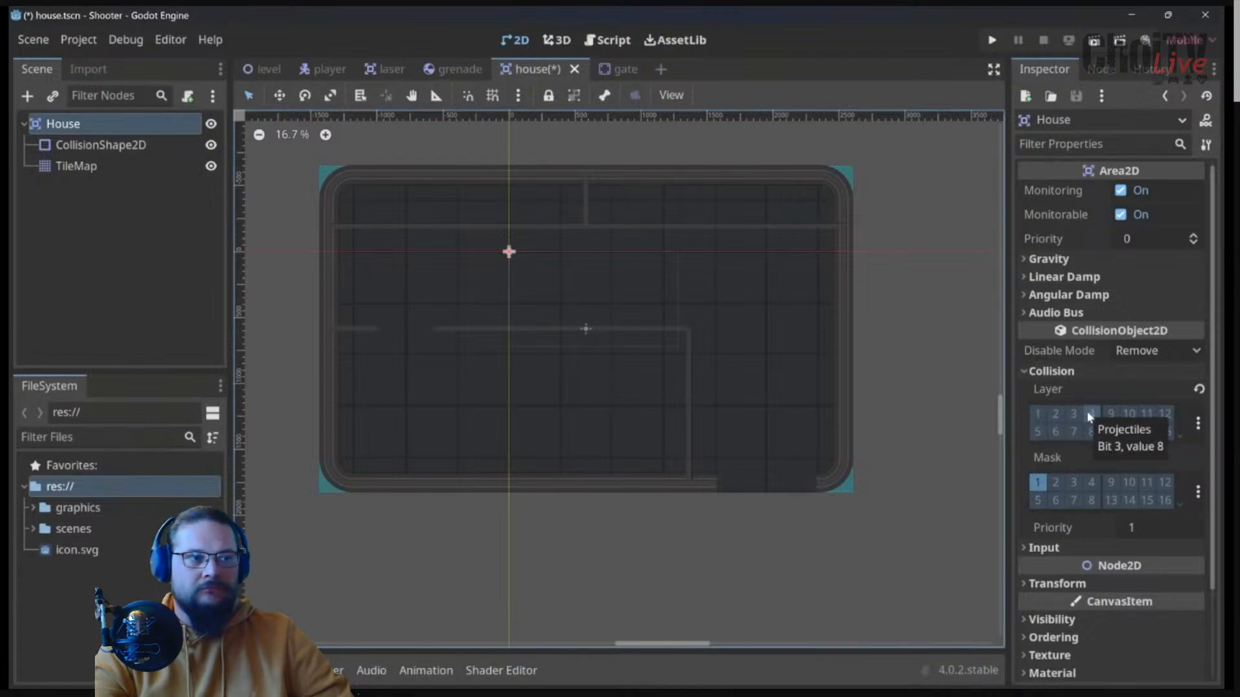
click(1037, 432)
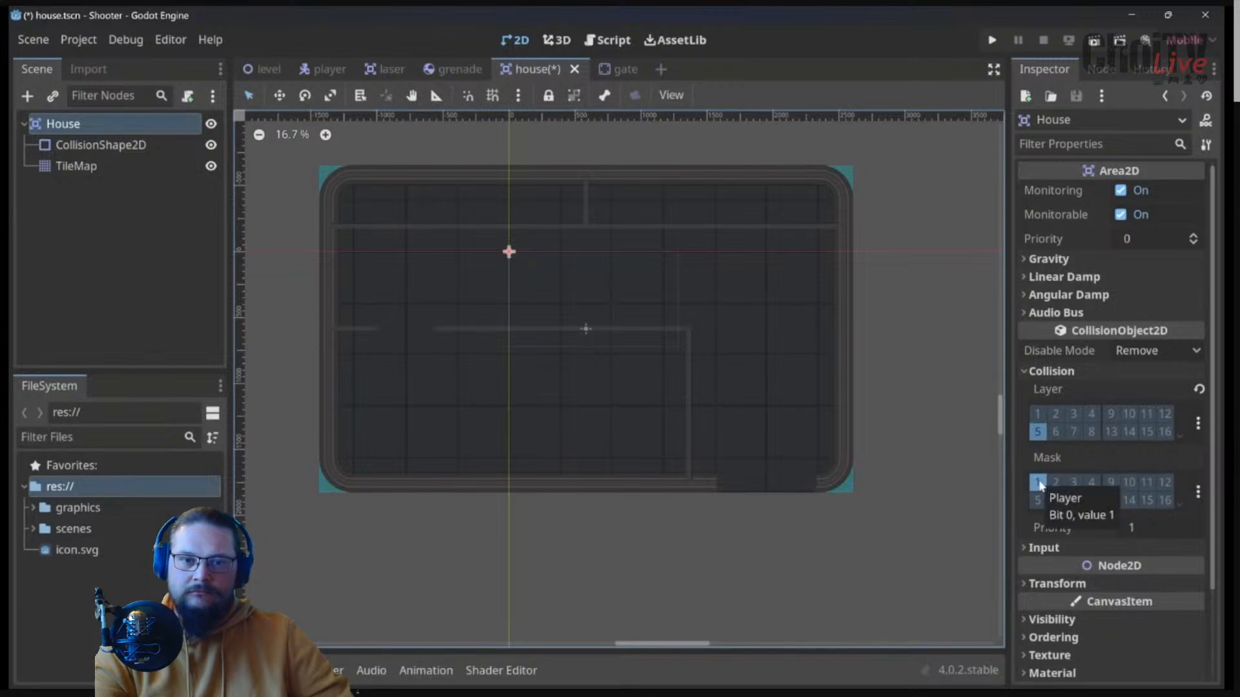
key(ctrl+s)
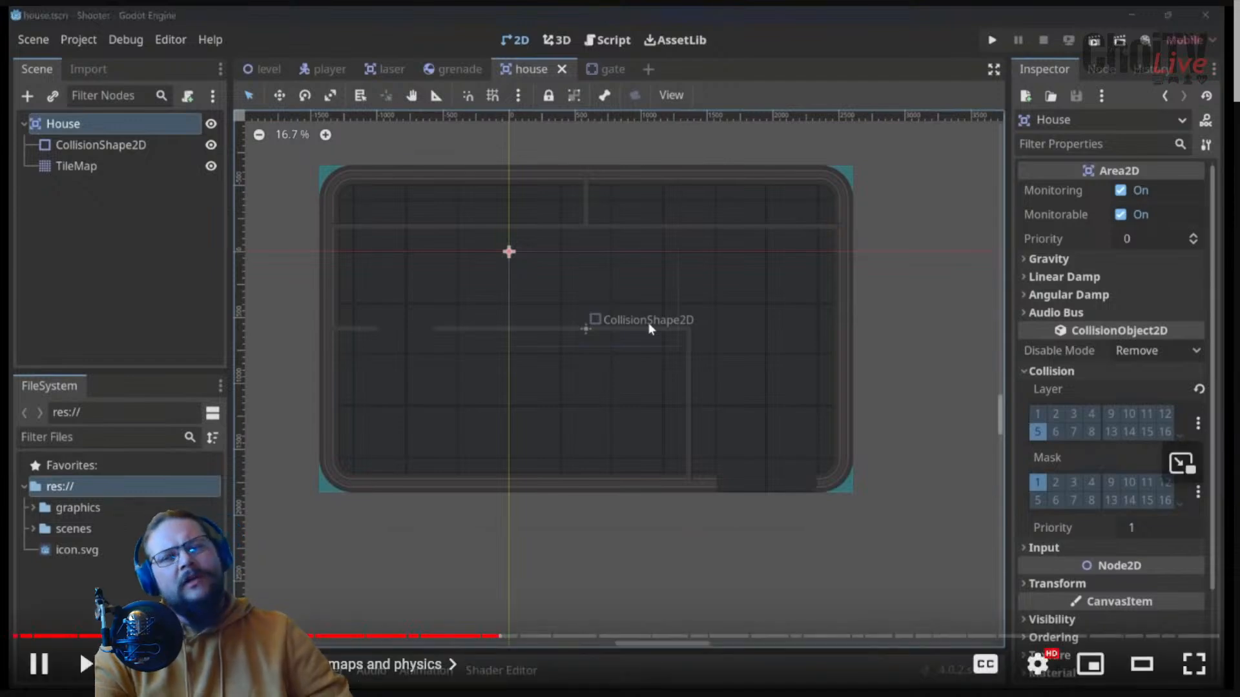
Step: Open the scene scenes/enemies/drone.tscn with Quick Open Scene
key(ctrl+shift+o)
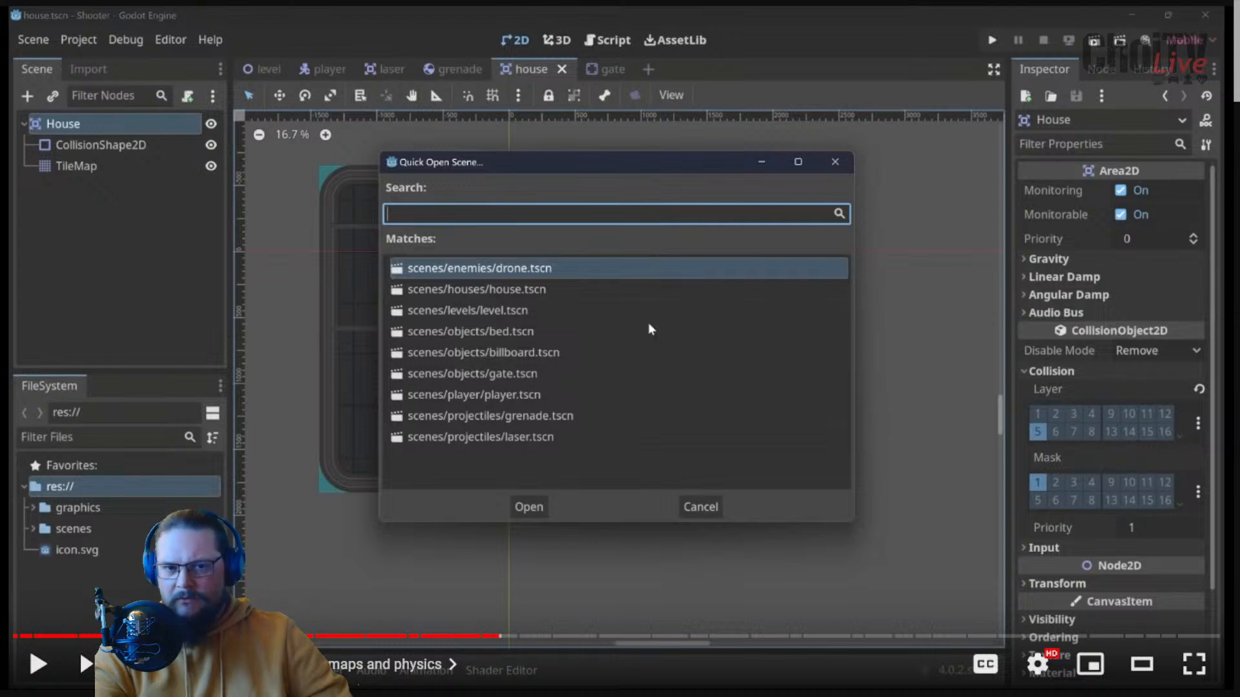
click(1074, 248)
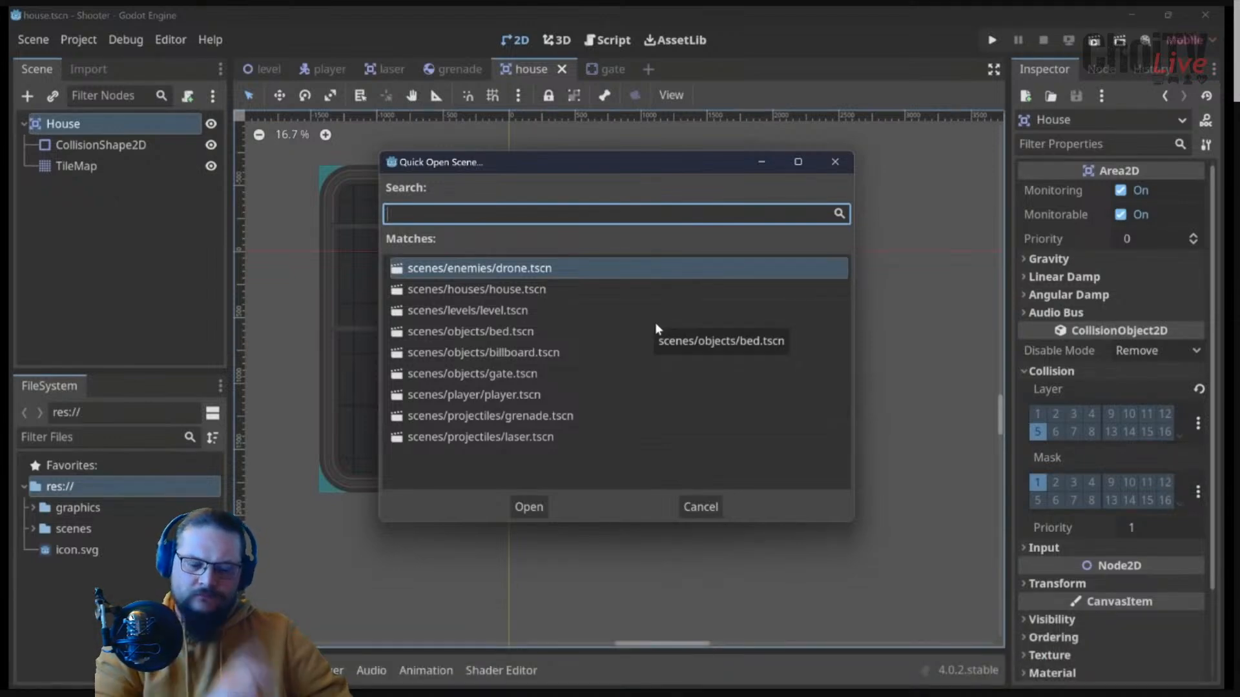
key(Left)
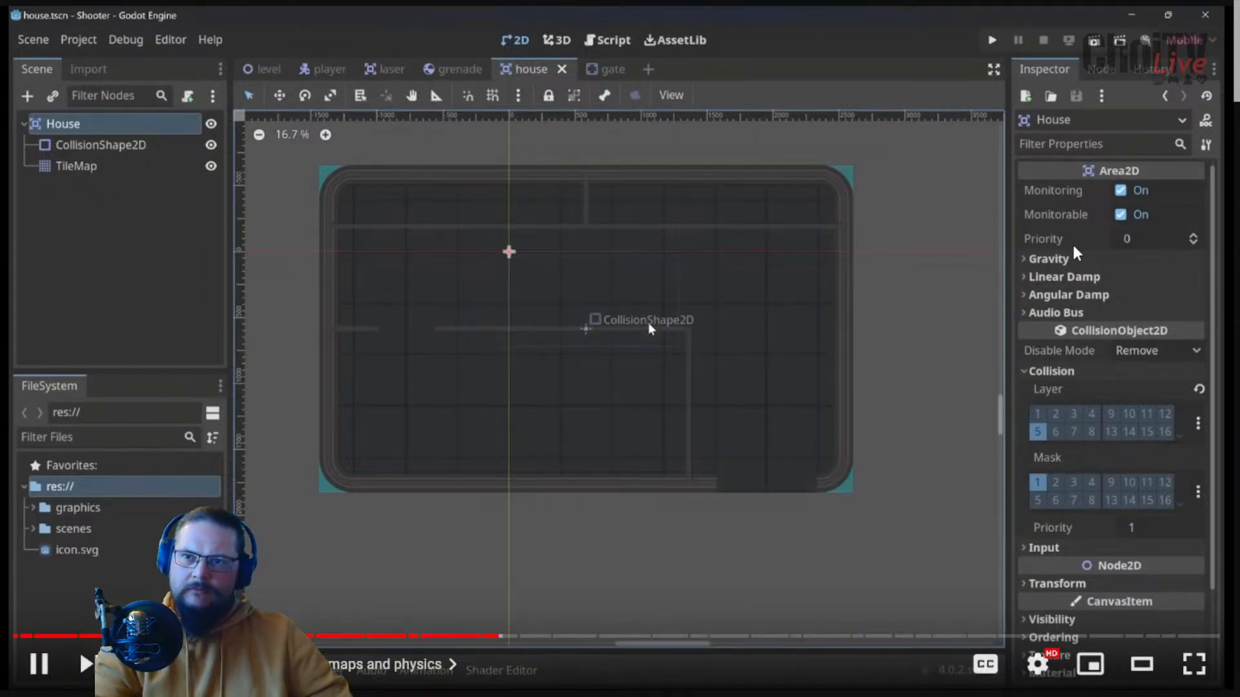
key(Left)
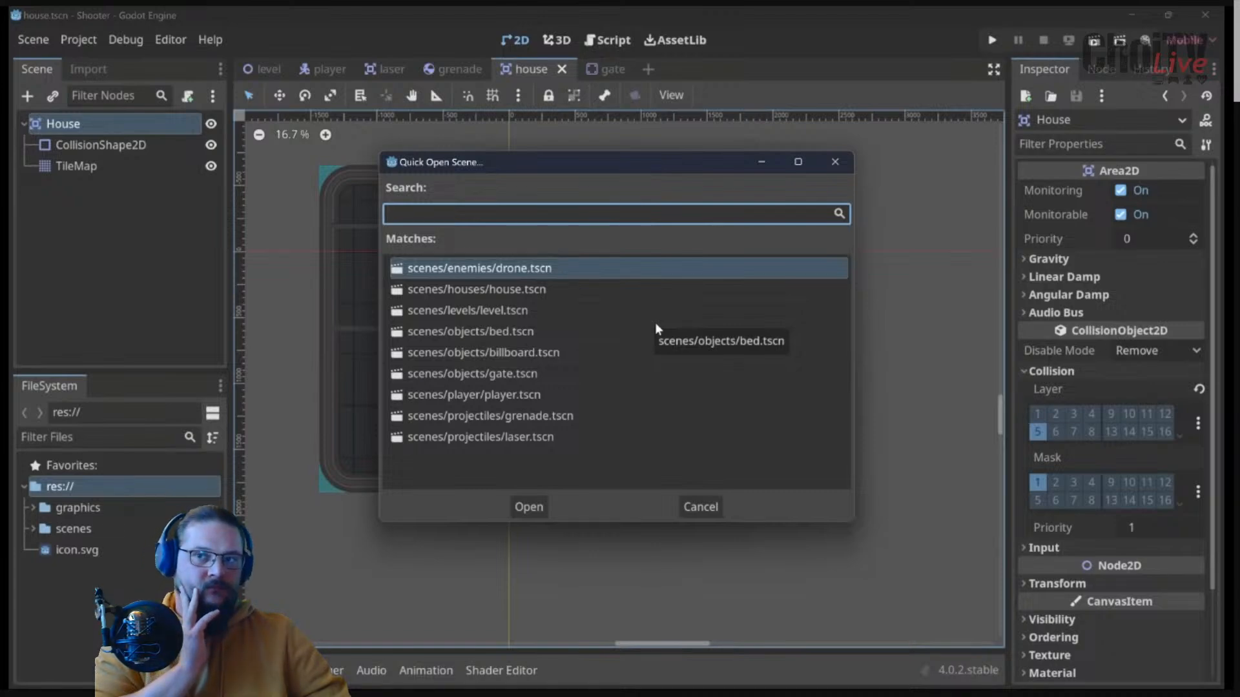
double_click(524, 269)
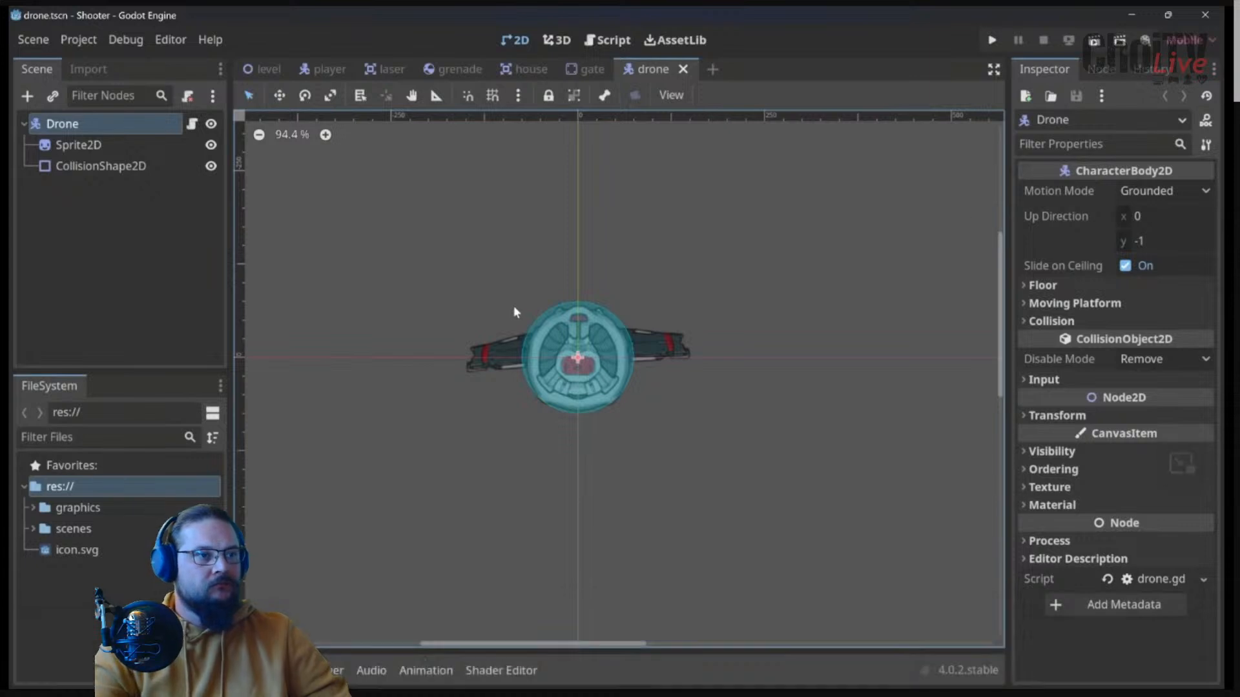
Step: Move the Drone root body from collision layer 1 to layer 2 and add layers 2, 3 and 4 to its mask
click(73, 125)
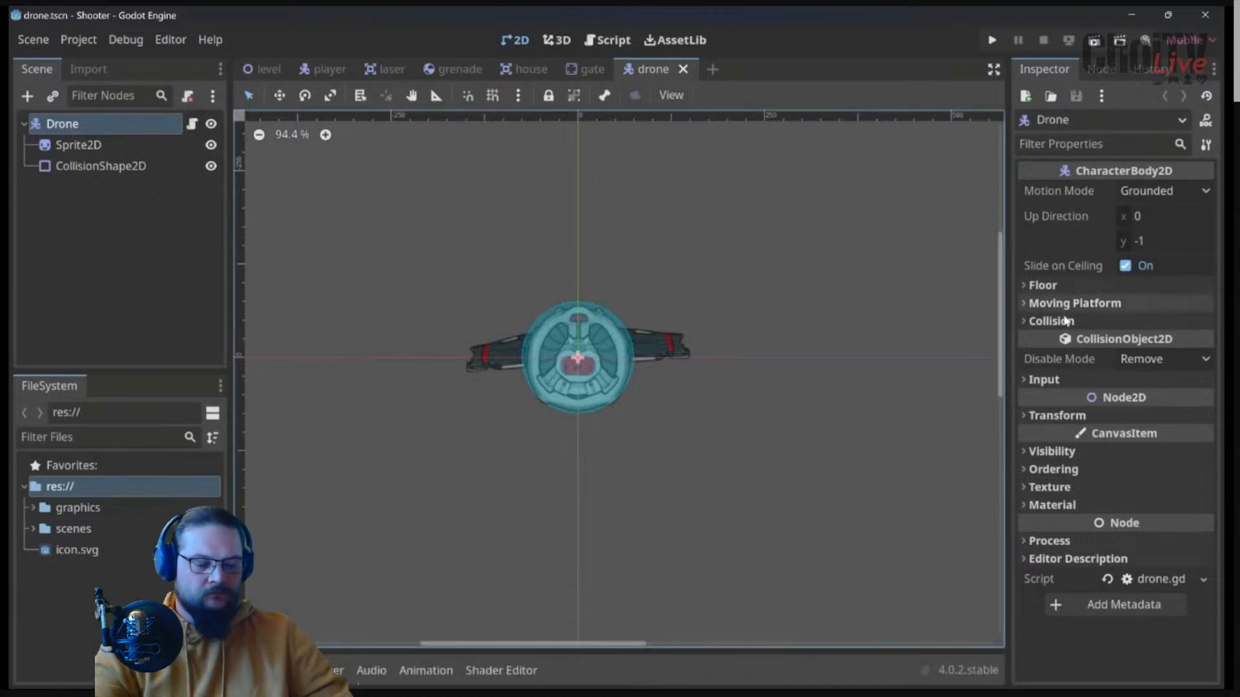
click(1050, 321)
click(1038, 388)
click(1056, 389)
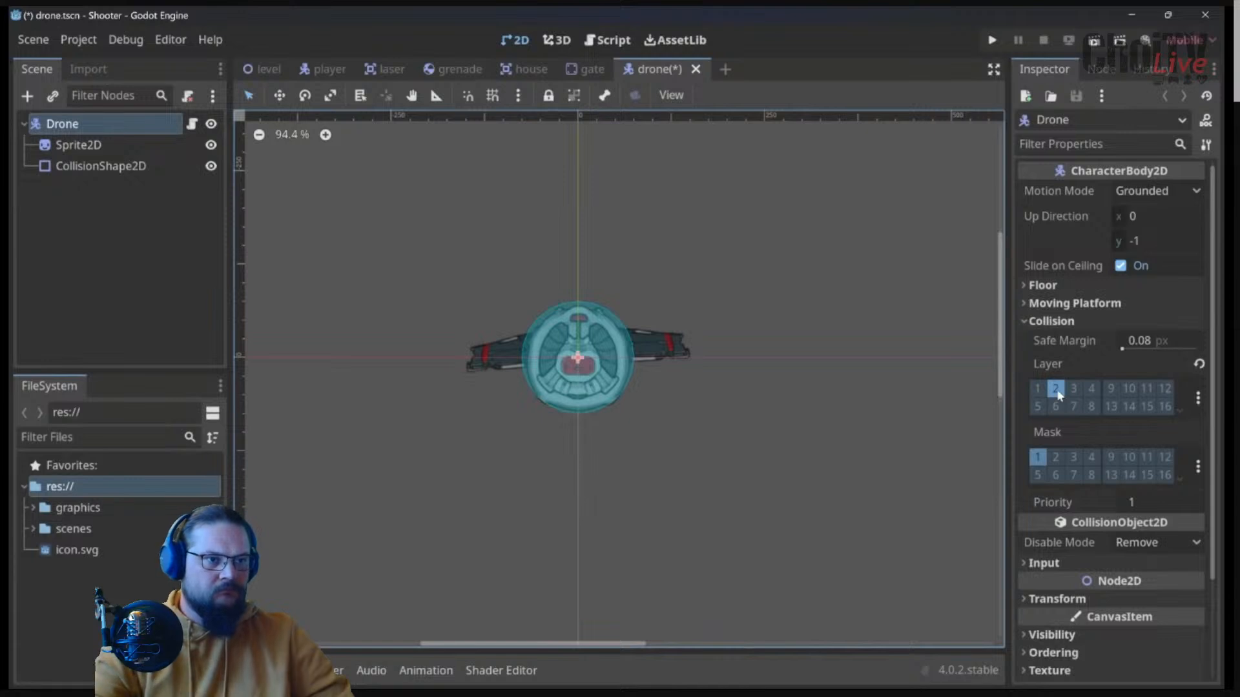
click(1055, 457)
click(1073, 457)
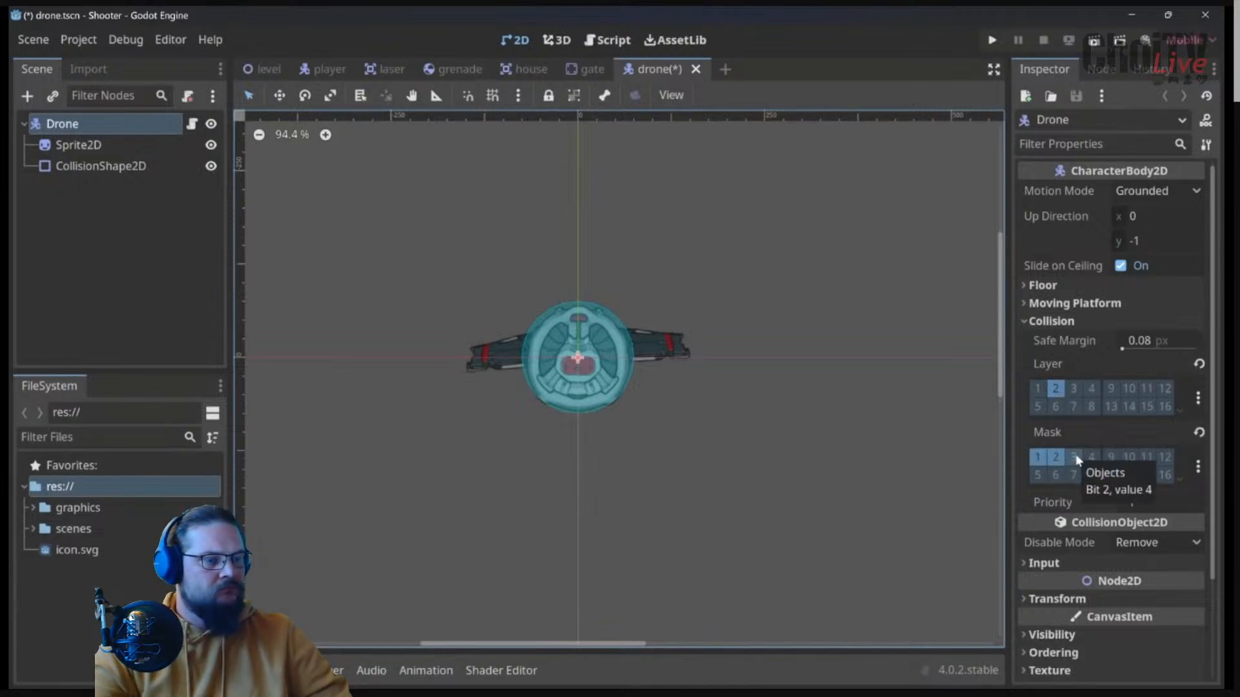
click(1092, 457)
Step: Replay the tutorial video from the house scene and pause it at the Quick Open Scene dialog
key(Left)
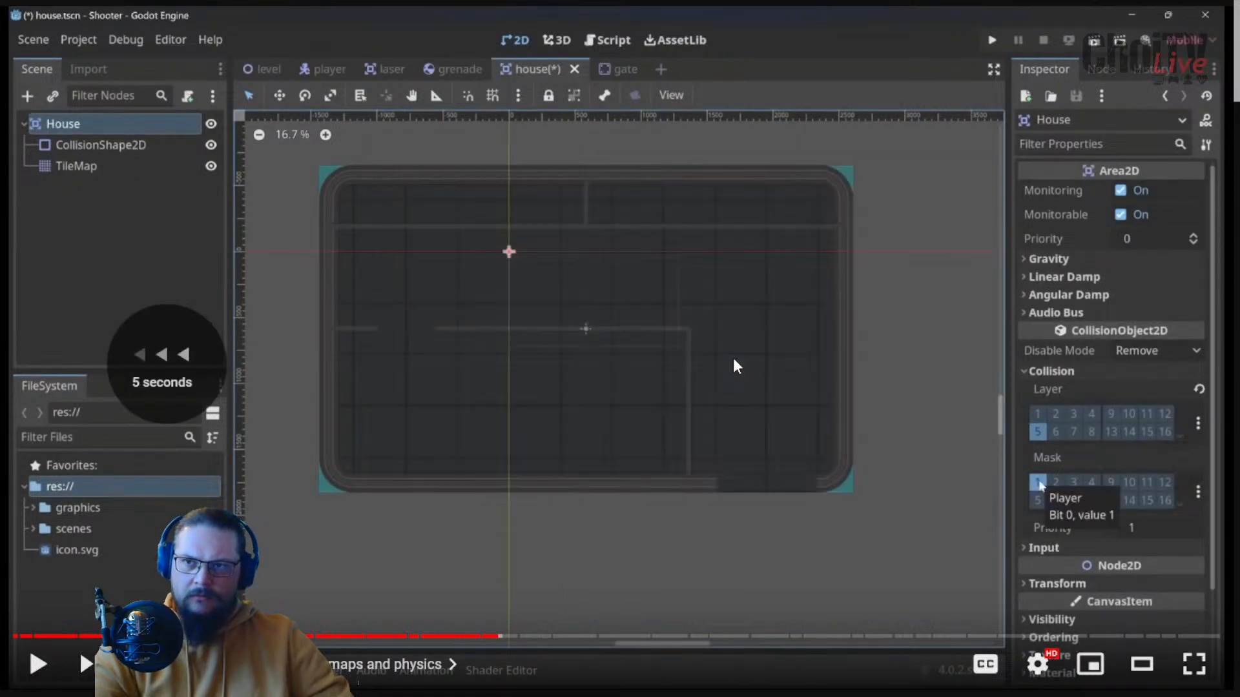
key(space)
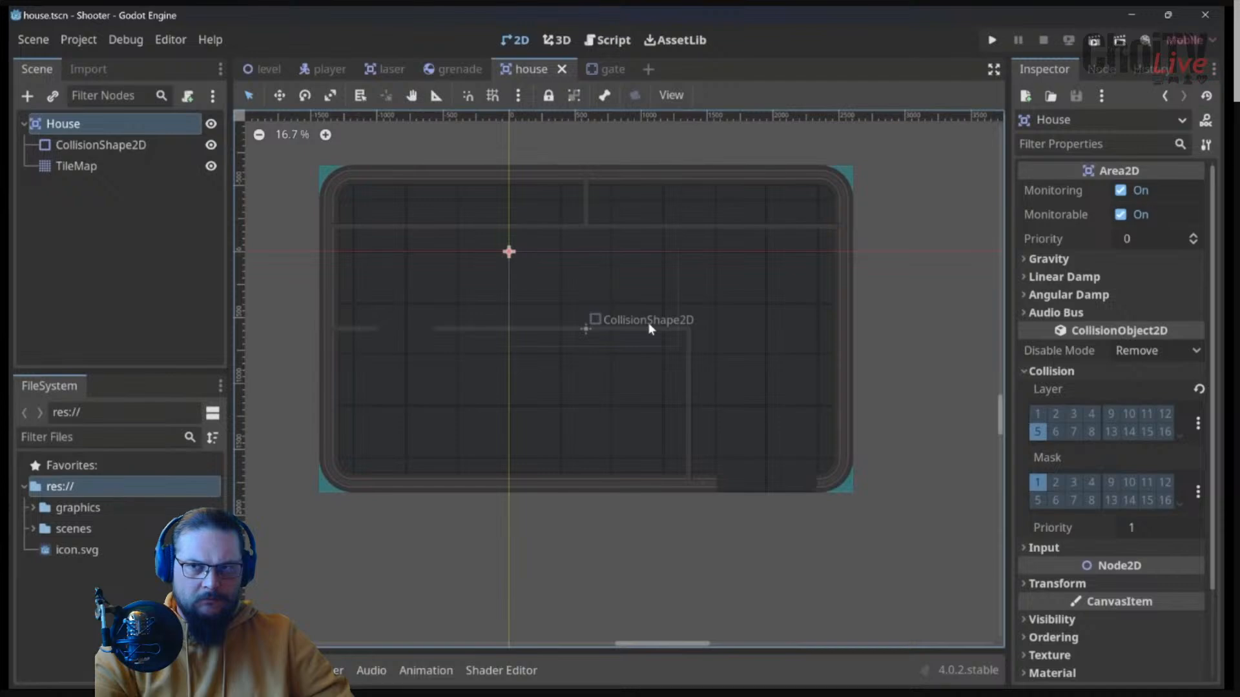
key(Right)
key(Left)
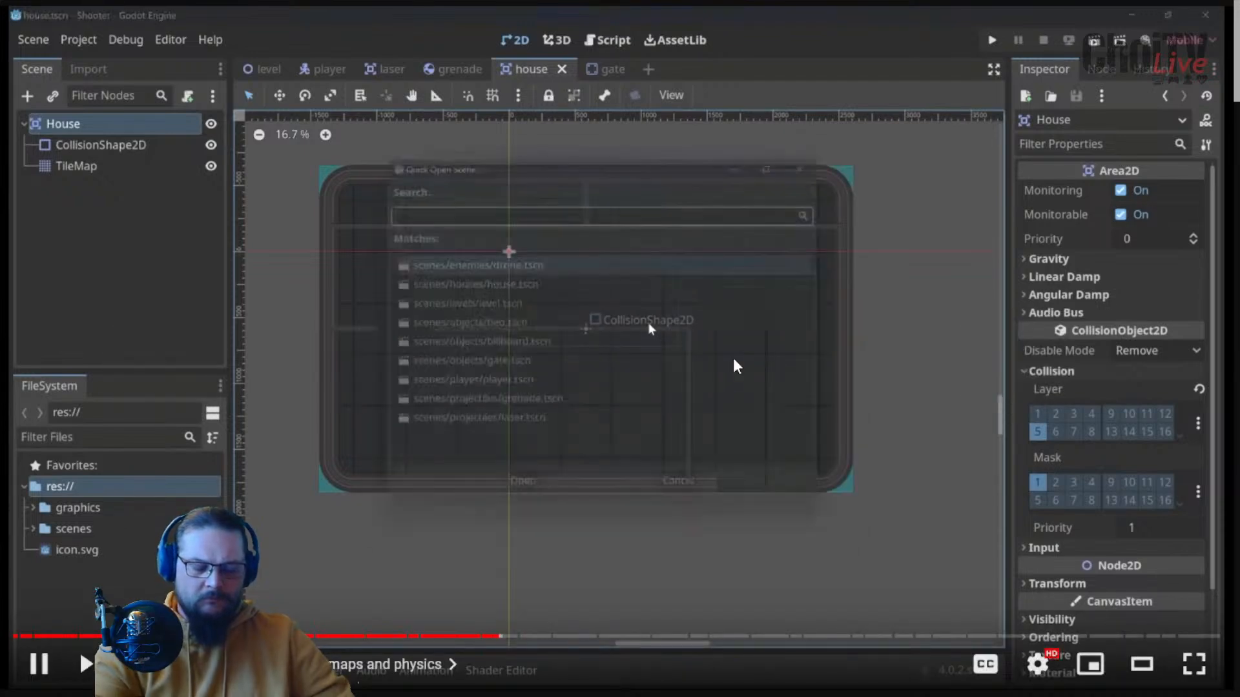
key(space)
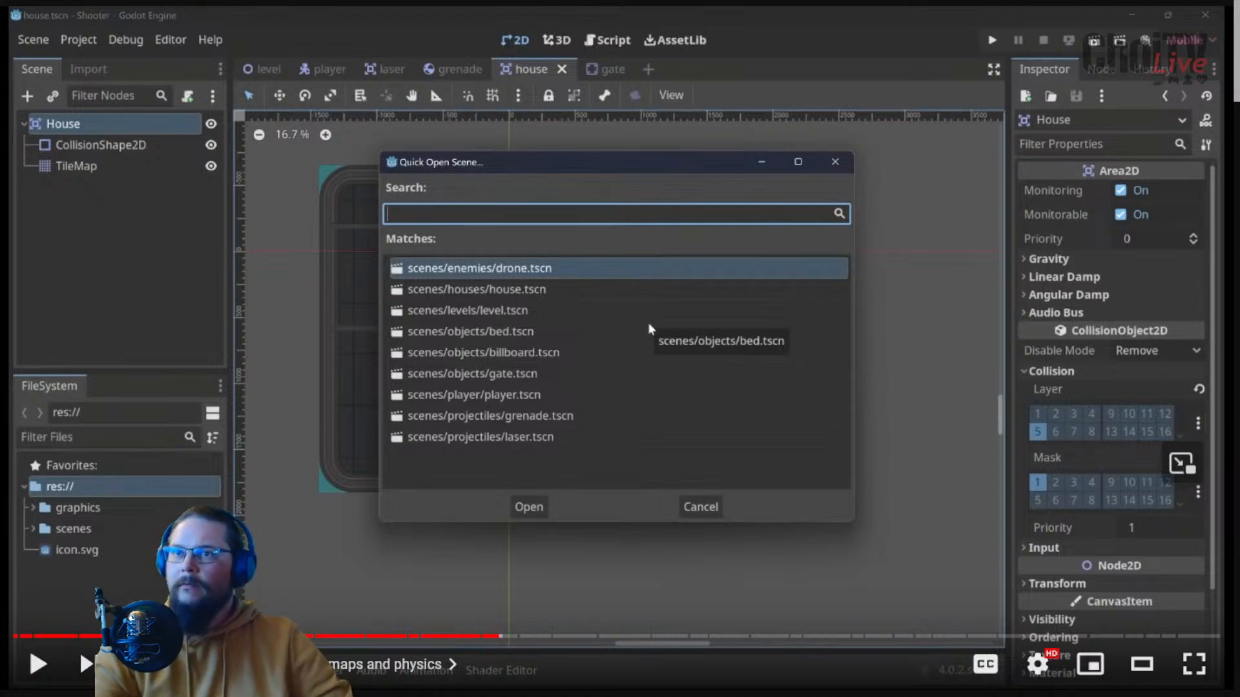
Step: Switch to the FigJam board and bring up the Keyboard shortcuts section of the Godot area
key(alt+Tab)
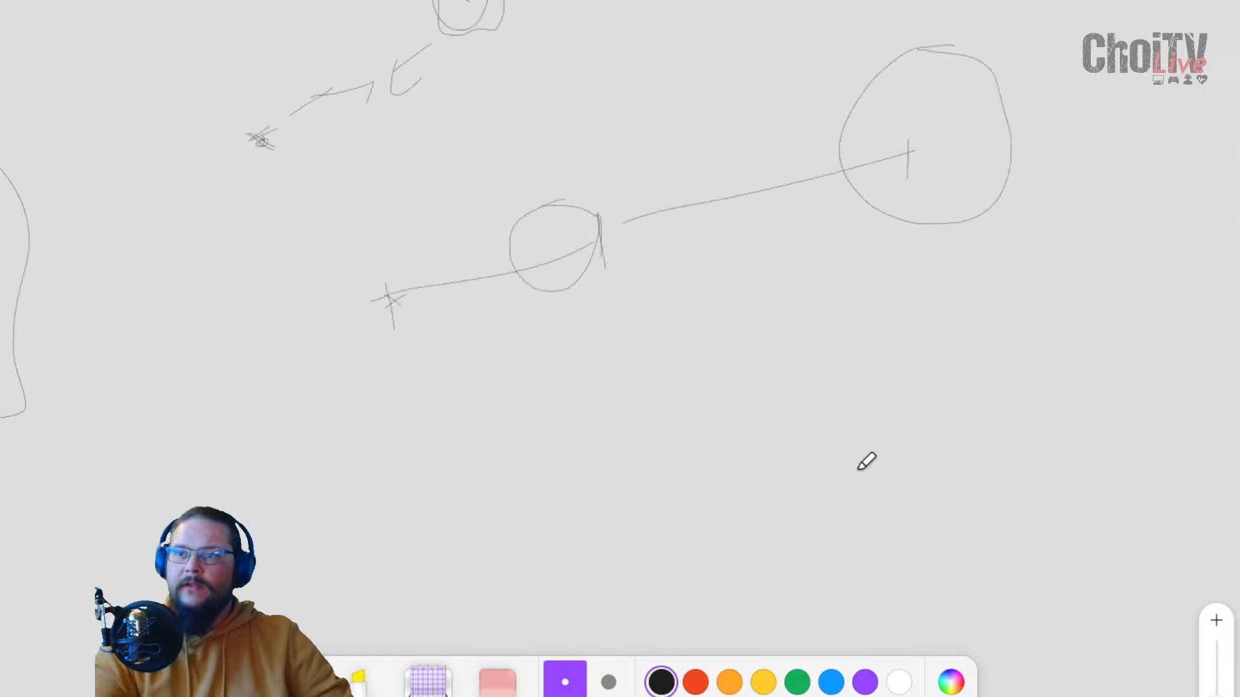
key(ctrl+z)
key(ctrl+z)
key(ctrl+z)
key(ctrl+z)
key(ctrl+z)
key(ctrl+z)
key(ctrl+z)
key(ctrl+z)
key(ctrl+z)
key(ctrl+z)
key(ctrl+z)
key(ctrl+z)
key(ctrl+z)
key(ctrl+z)
key(ctrl+z)
key(ctrl+z)
key(ctrl+z)
key(ctrl+z)
key(ctrl+z)
key(ctrl+z)
ctrl+scroll(833, 459, down, 12)
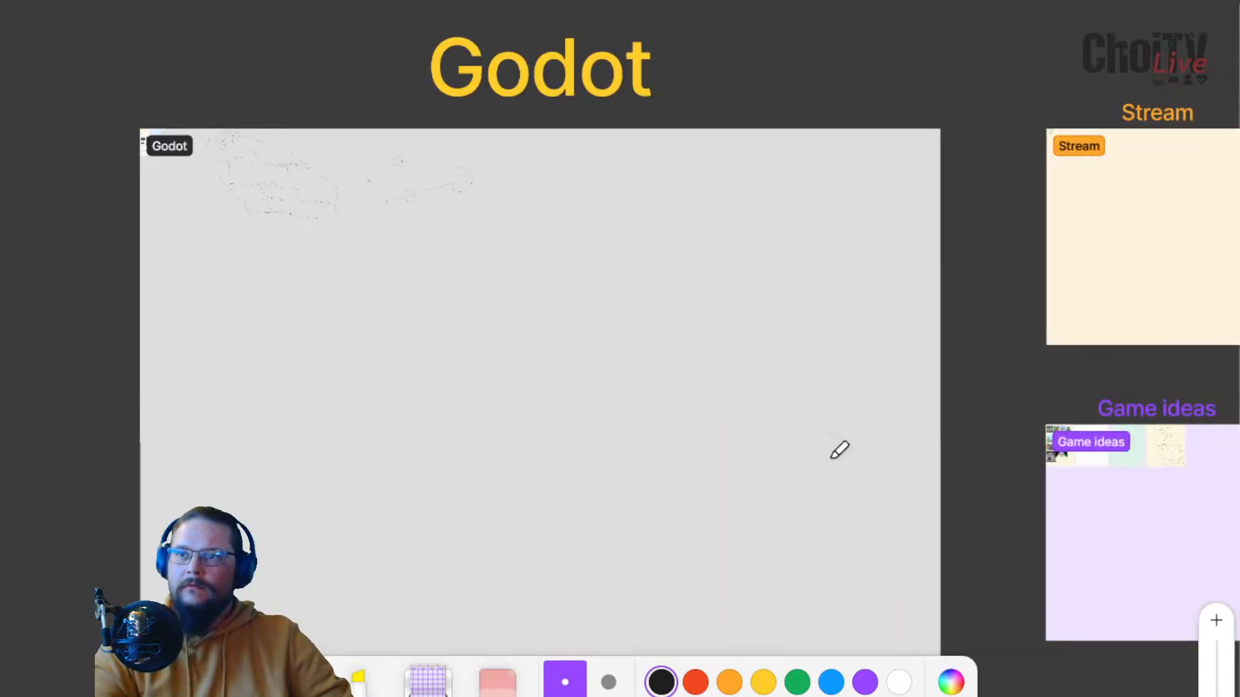
mouse_move(896, 300)
middle_down()
mouse_move(851, 300)
mouse_move(896, 300)
middle_up()
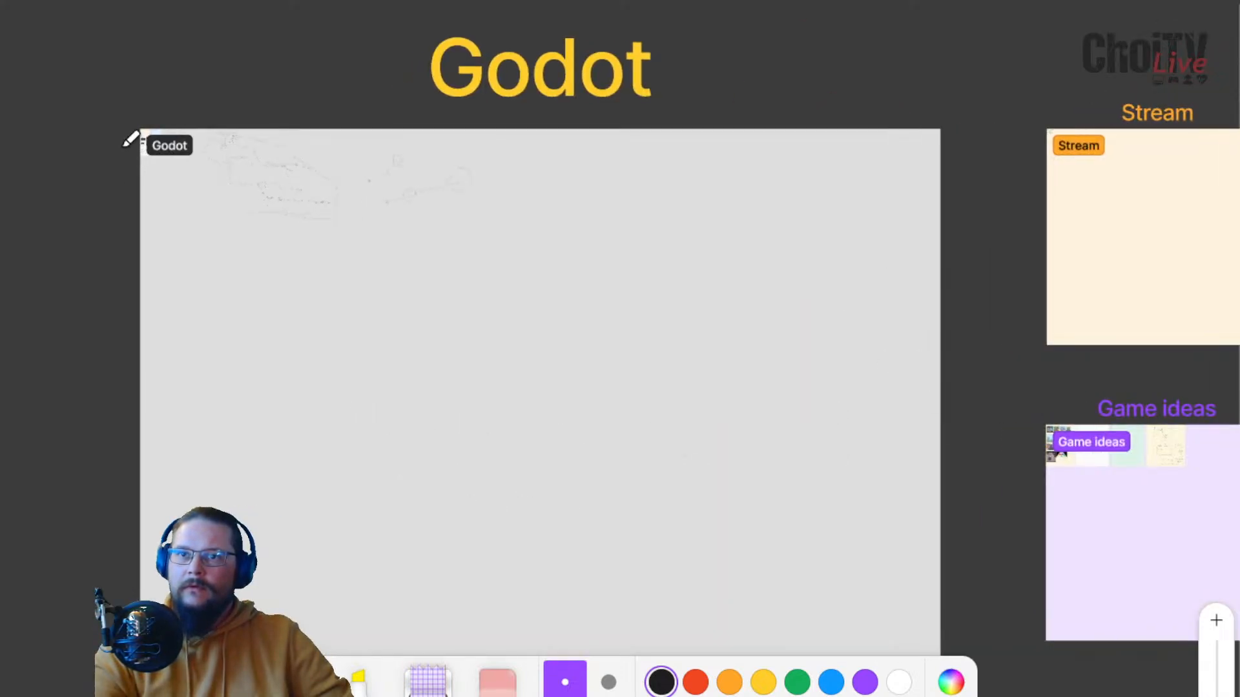
ctrl+scroll(129, 139, up, 15)
middle_drag(387, 131, 376, 461)
ctrl+scroll(283, 277, up, 5)
ctrl+scroll(157, 329, up, 4)
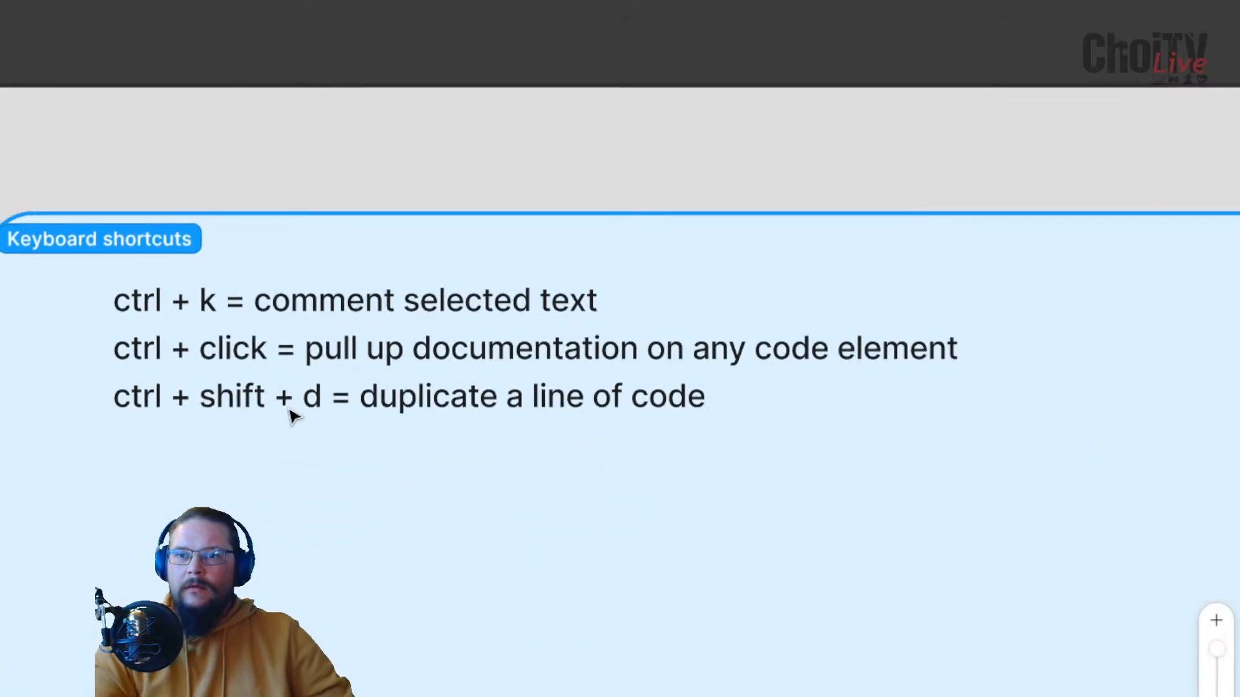
Step: Add the line "ctrl + shift + o = Quick Open Scene" at the end of the keyboard shortcuts list
click(219, 399)
double_click(223, 395)
click(709, 385)
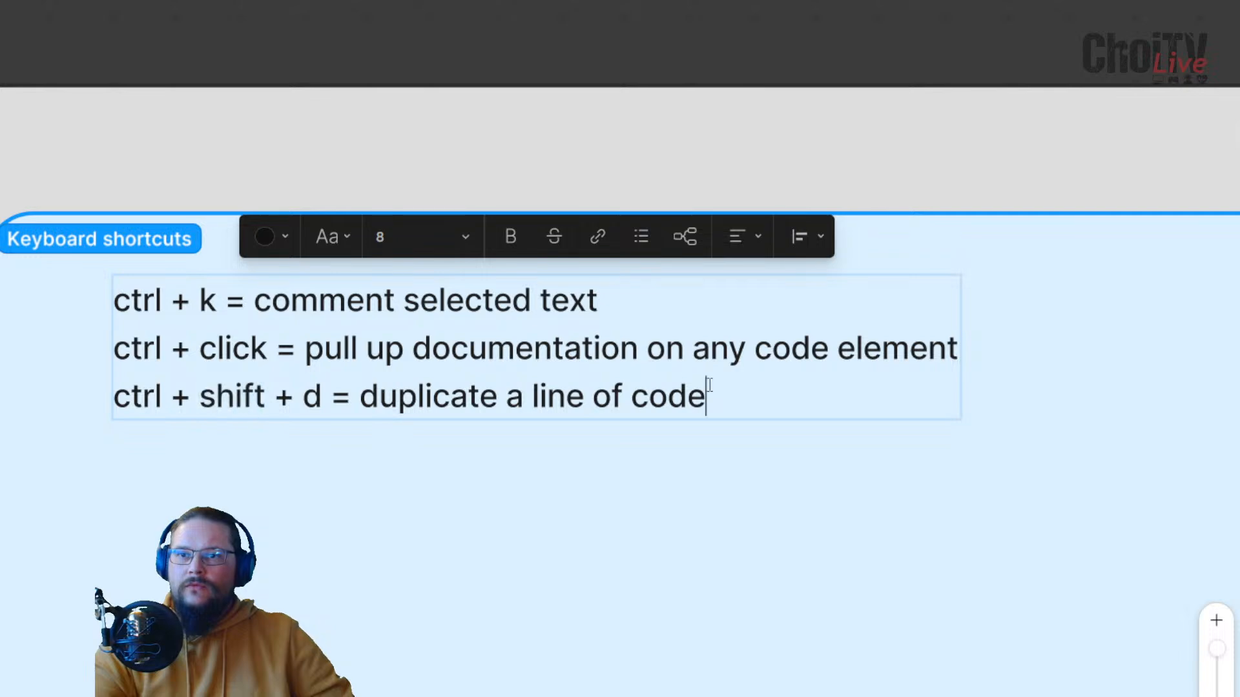
key(Return)
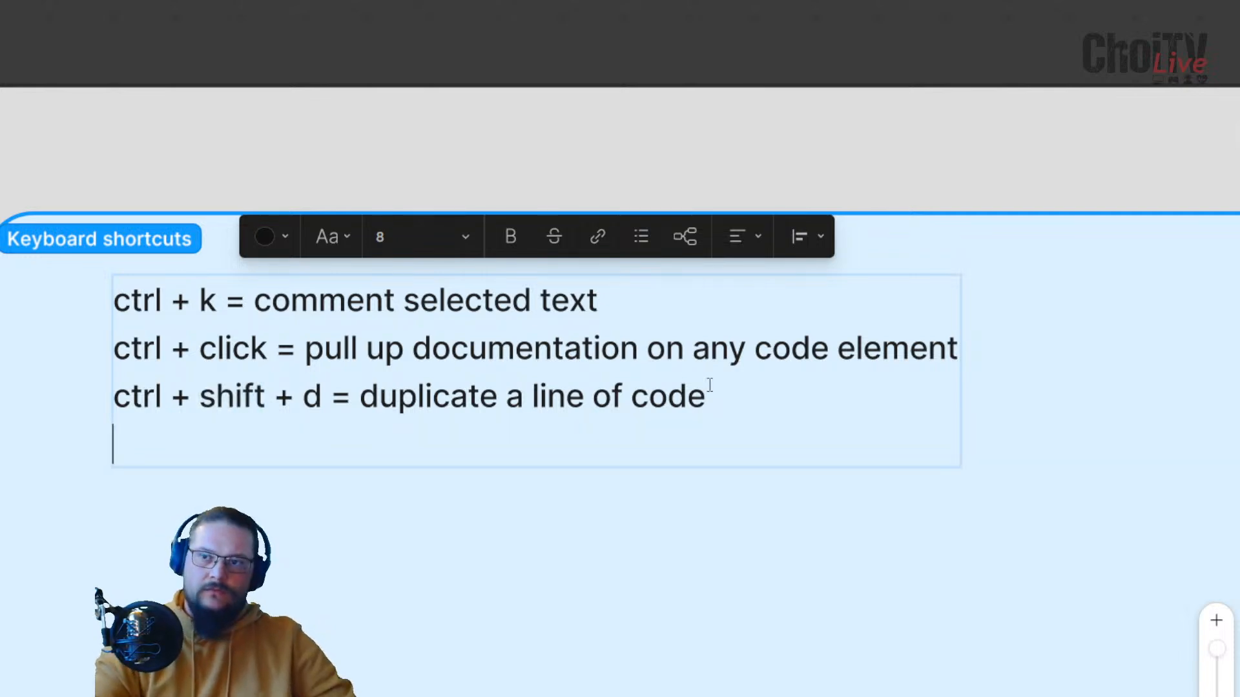
drag(341, 396, 96, 409)
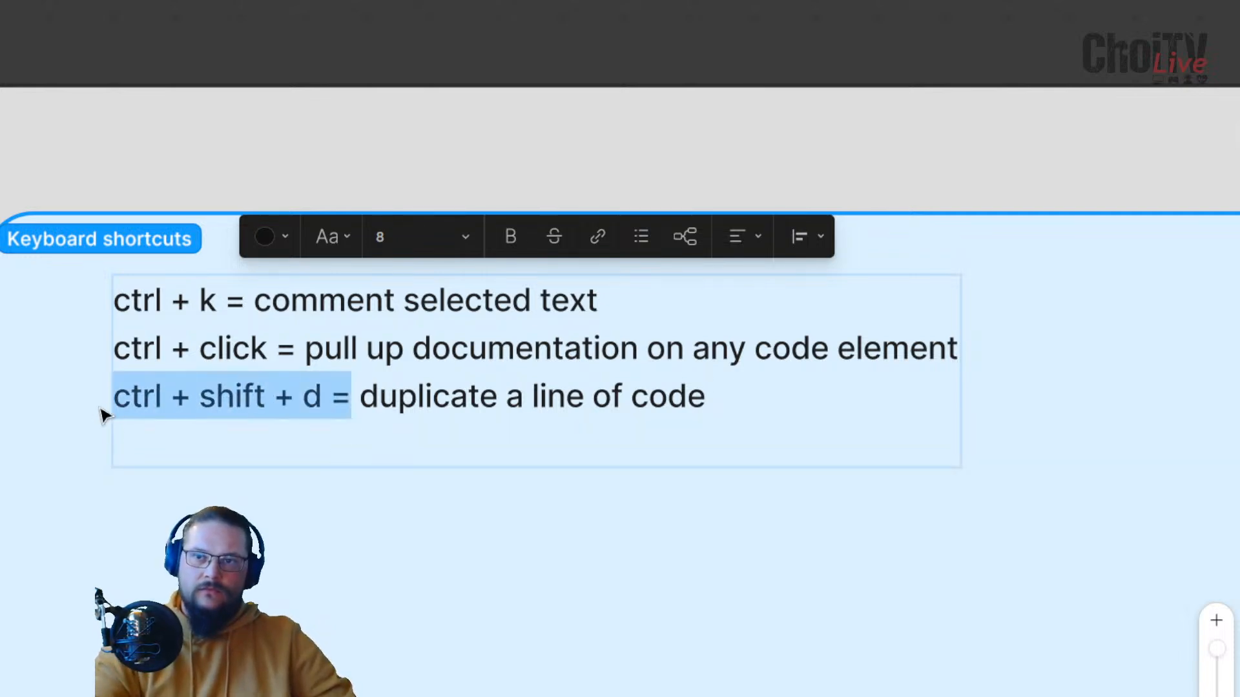
key(ctrl+c)
click(129, 442)
key(ctrl+v)
double_click(317, 447)
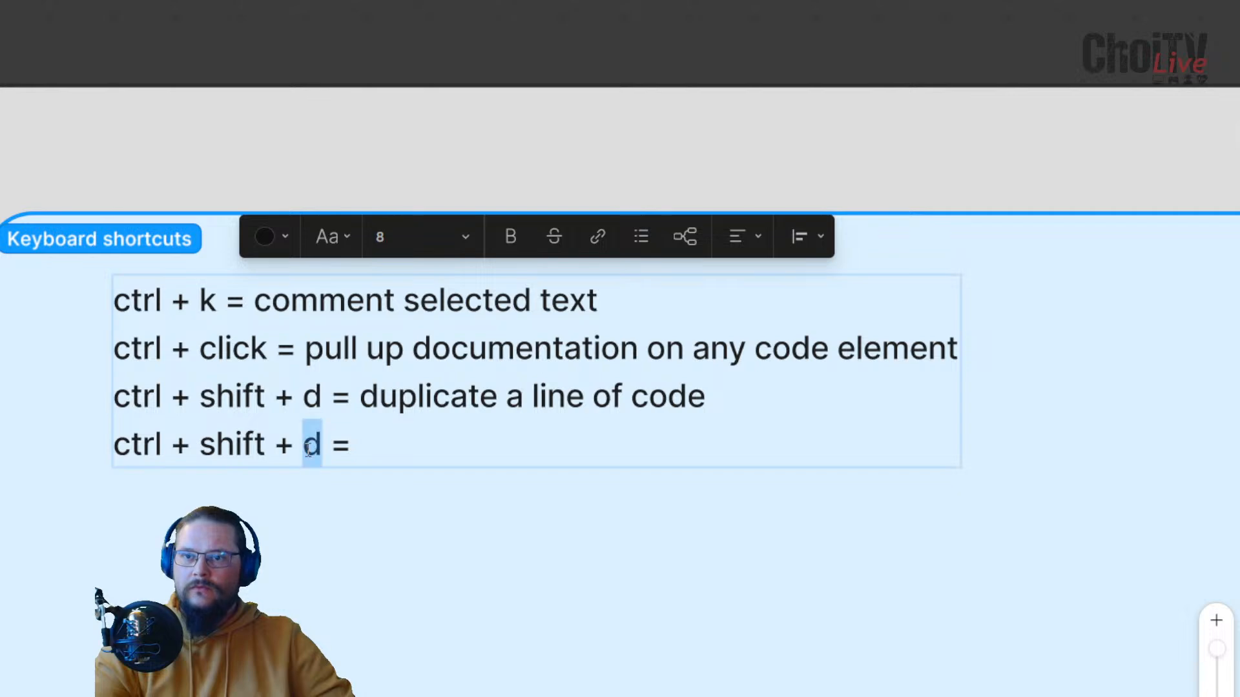
text(o)
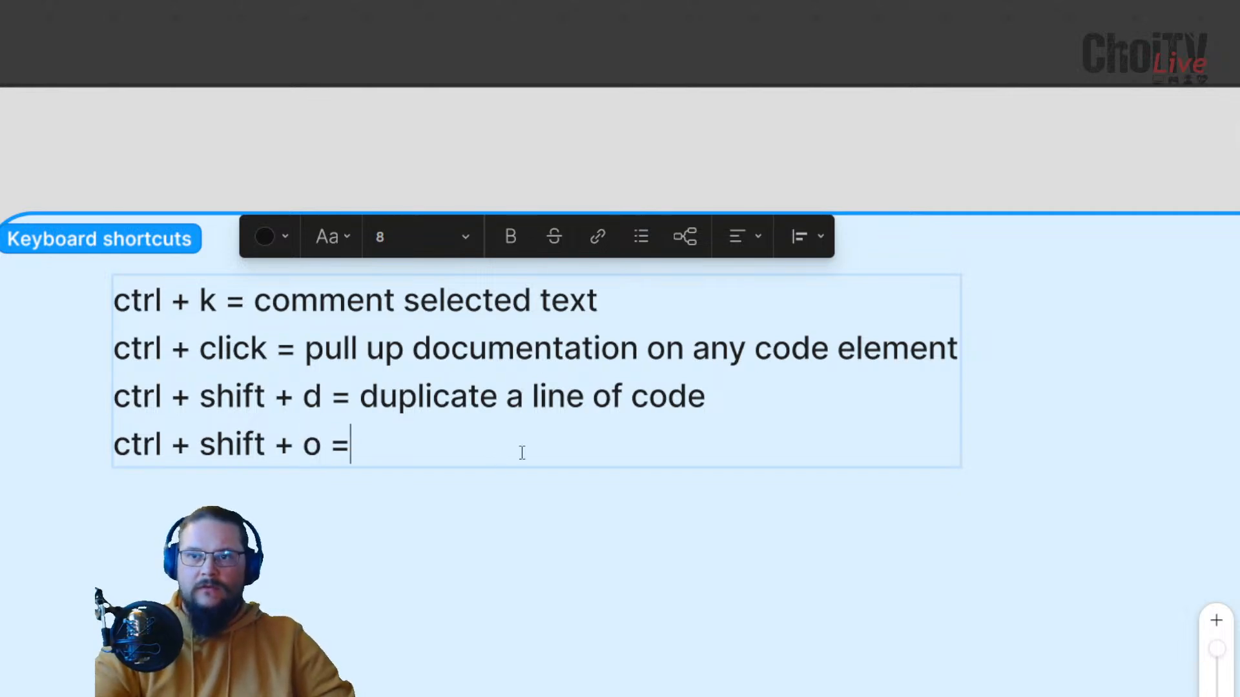
text( Quic)
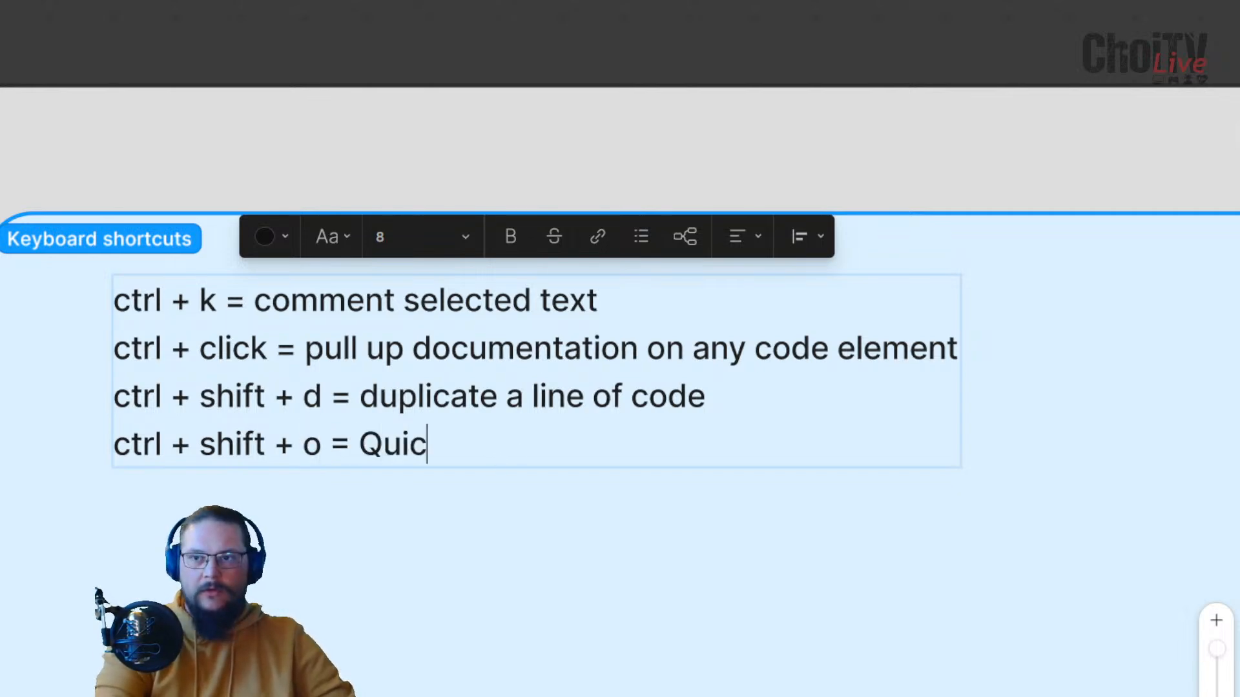
text(k Open Scene)
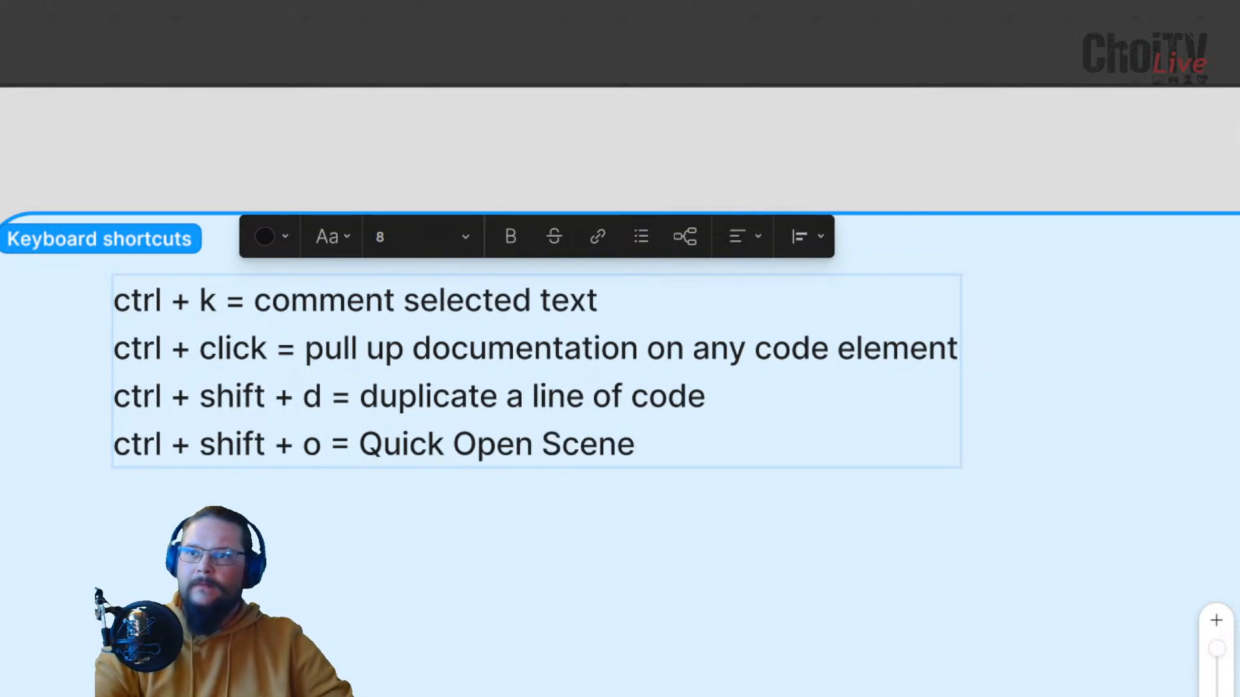
key(Escape)
Step: Look through the Godot Notes section, covering datatypes, signals, physics body types and spawning scenes and projectiles
ctrl+scroll(619, 337, down, 5)
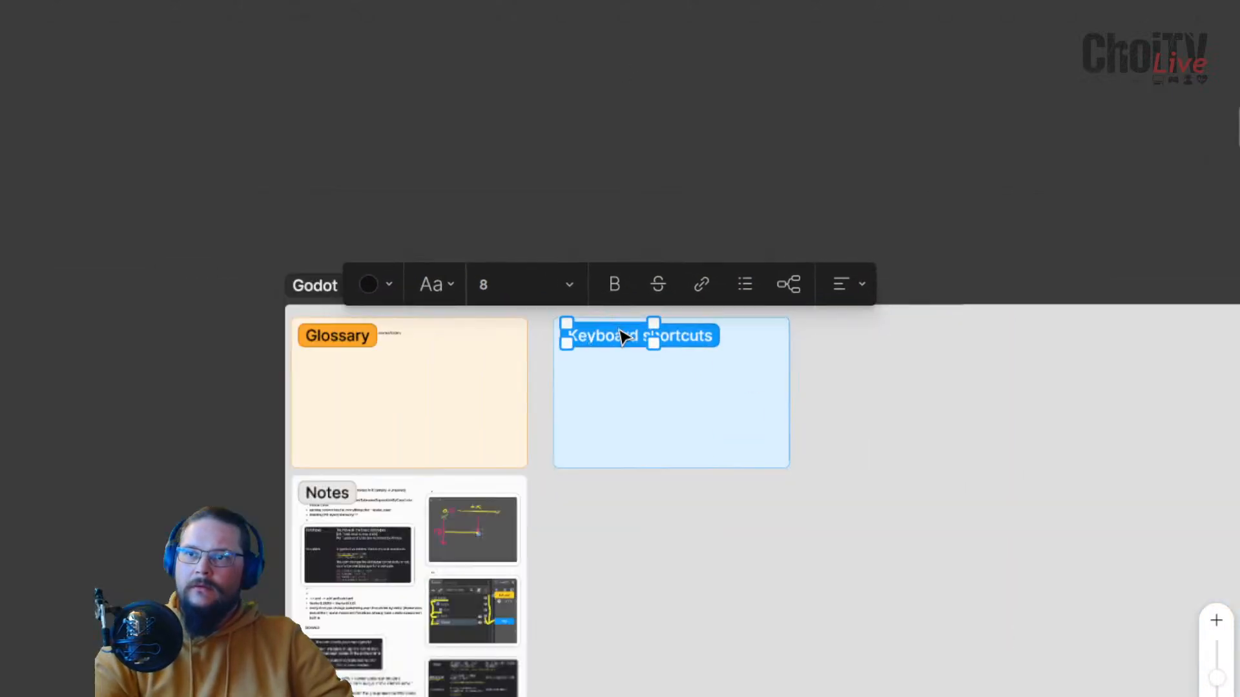
ctrl+scroll(432, 592, up, 5)
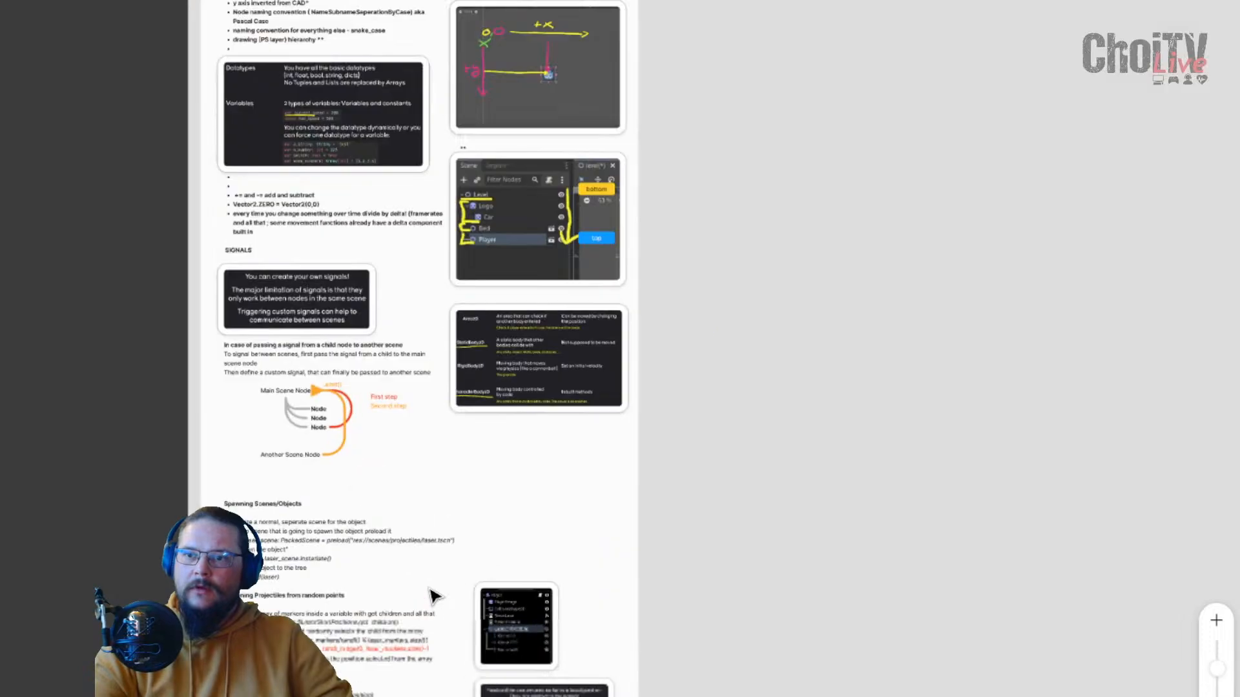
ctrl+scroll(432, 605, up, 3)
scroll(396, 210, down, 3)
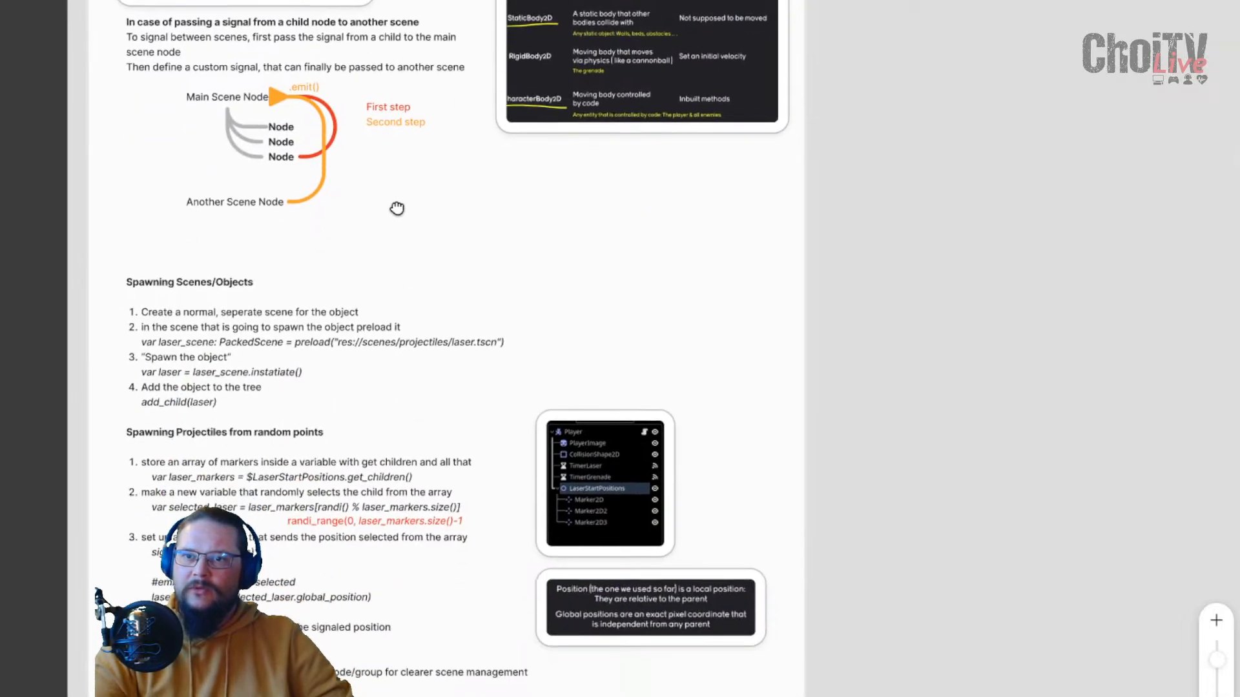
scroll(409, 226, up, 10)
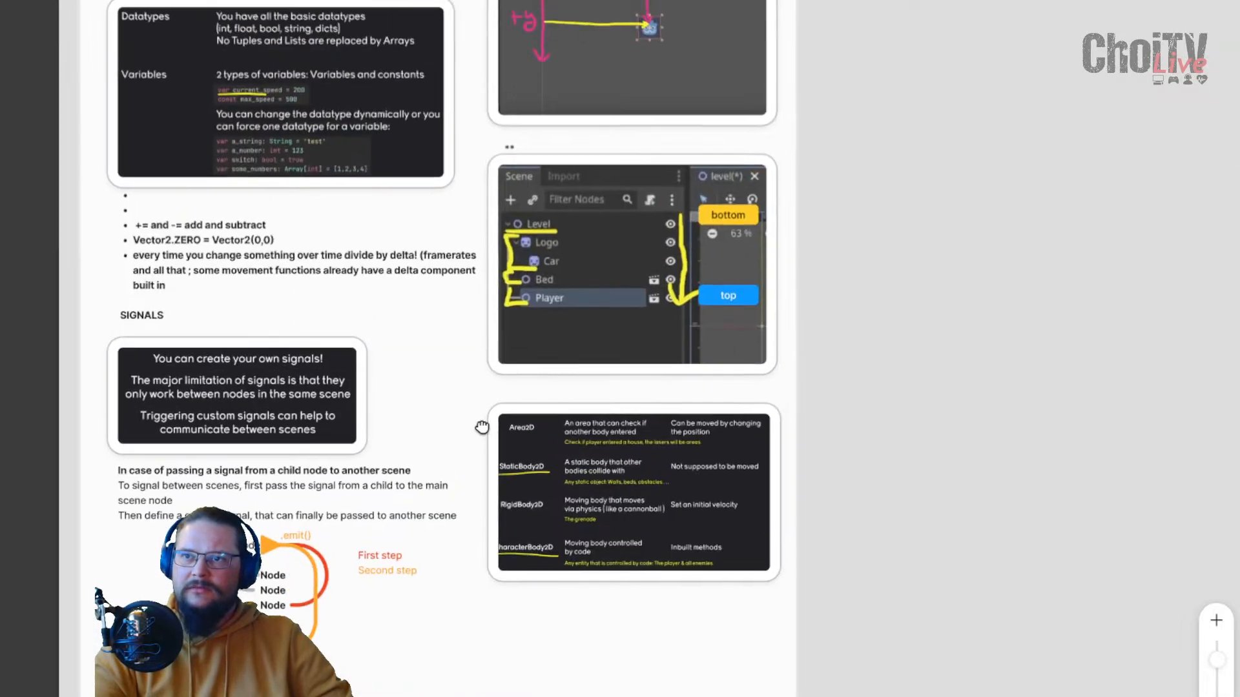
scroll(472, 536, up, 5)
scroll(687, 514, down, 13)
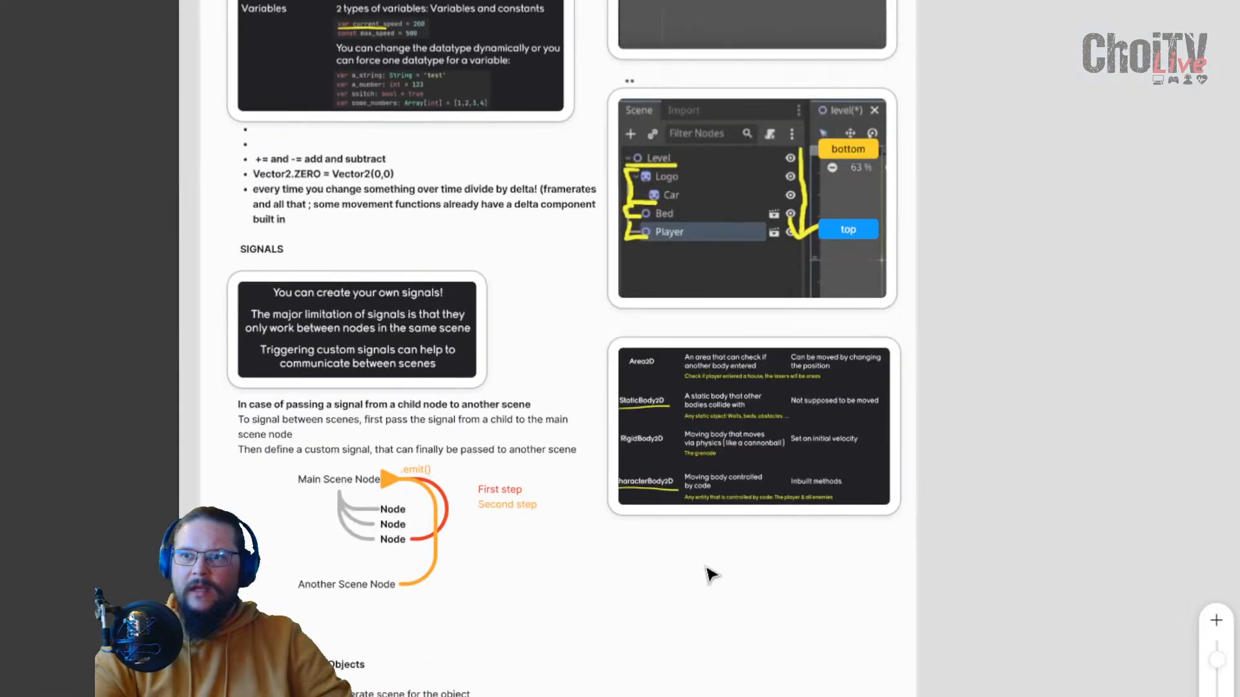
scroll(621, 275, down, 5)
ctrl+scroll(654, 406, up, 3)
middle_drag(549, 415, 719, 465)
ctrl+scroll(719, 465, down, 8)
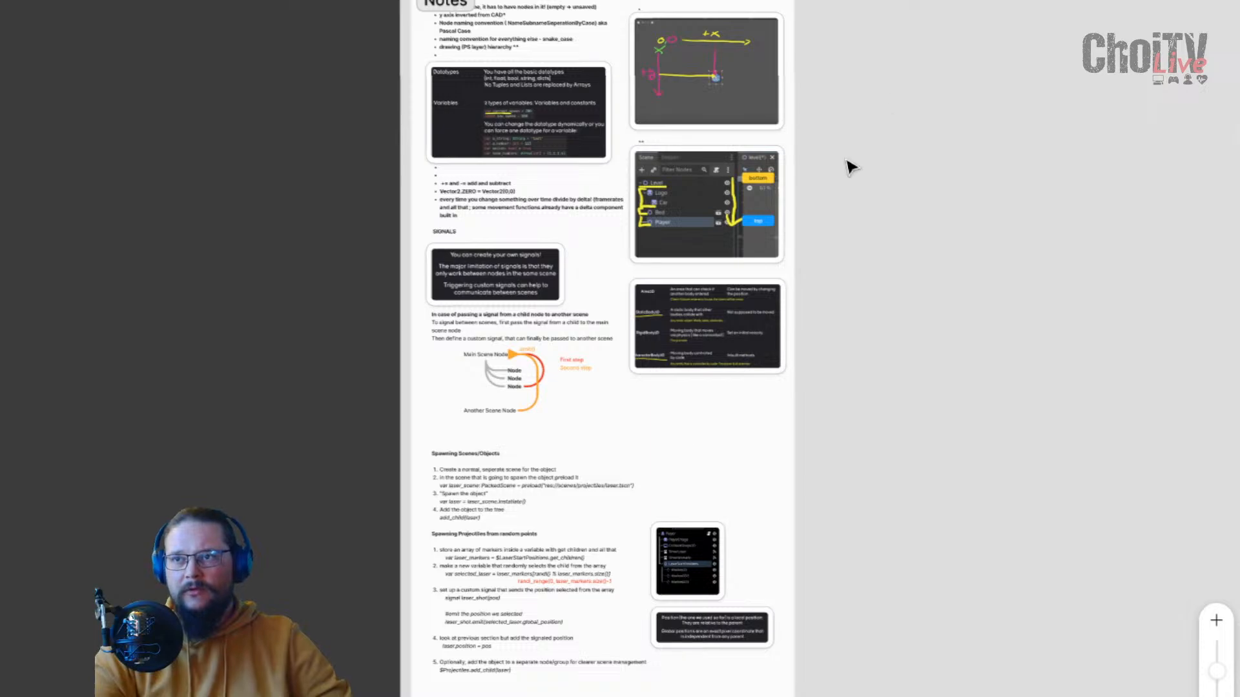
Step: Return to the paused tutorial video and open the drone scene from the Quick Open Scene list
key(alt+Tab)
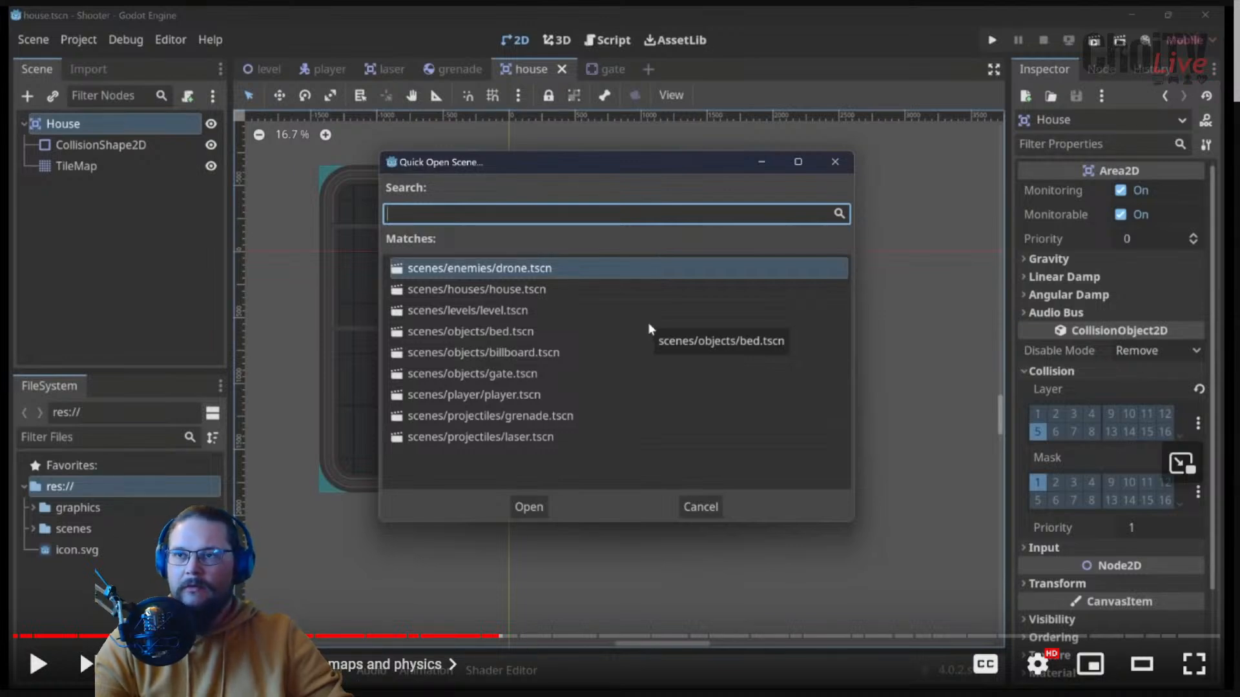
click(911, 216)
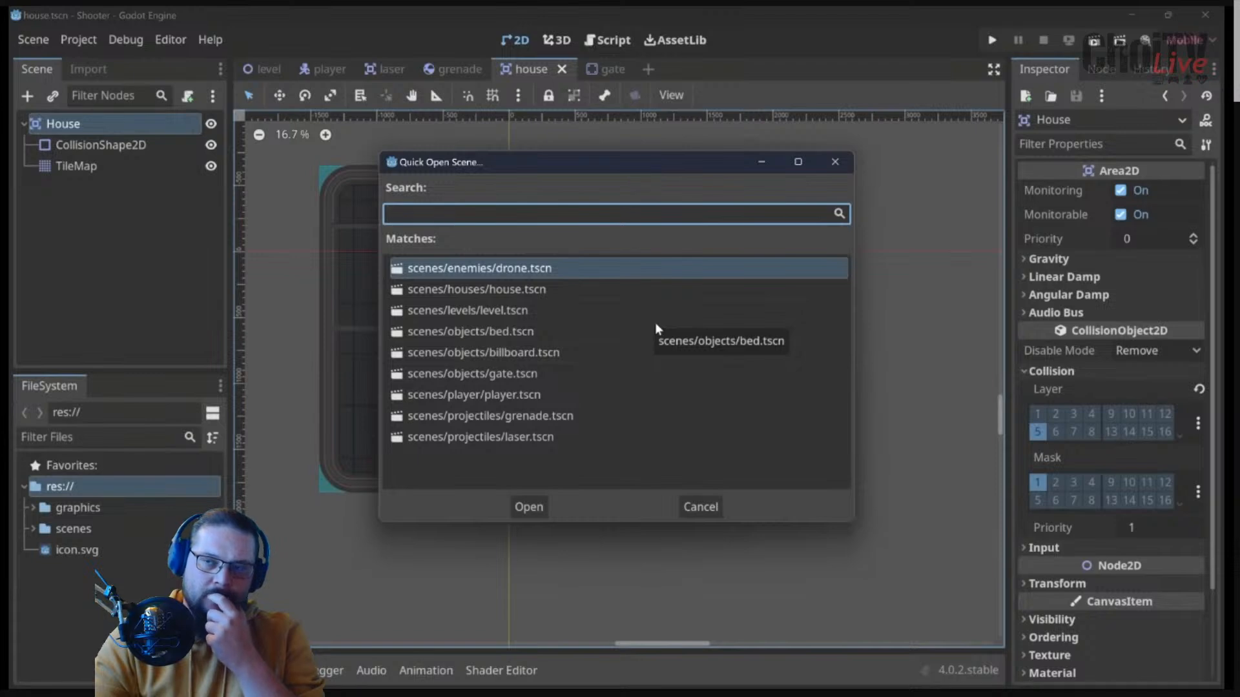
double_click(524, 268)
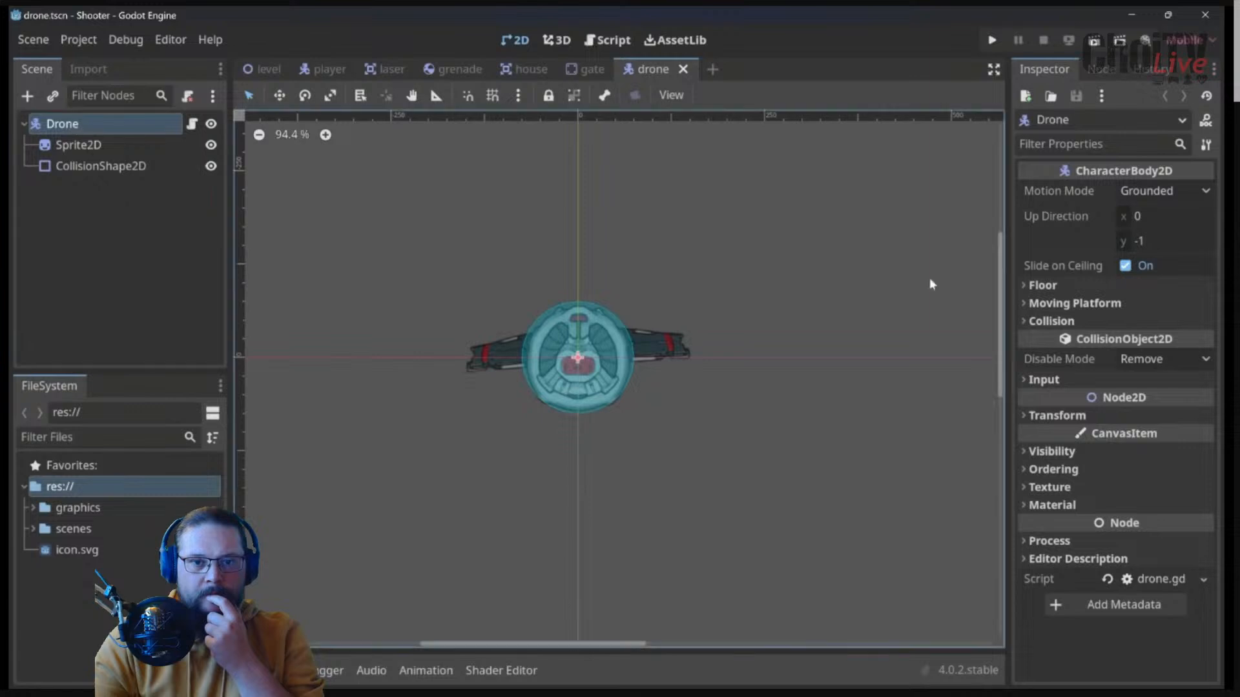
Step: Put the Drone on collision layer 2 only, enable mask layers 1 to 4, and save the scene
click(1049, 321)
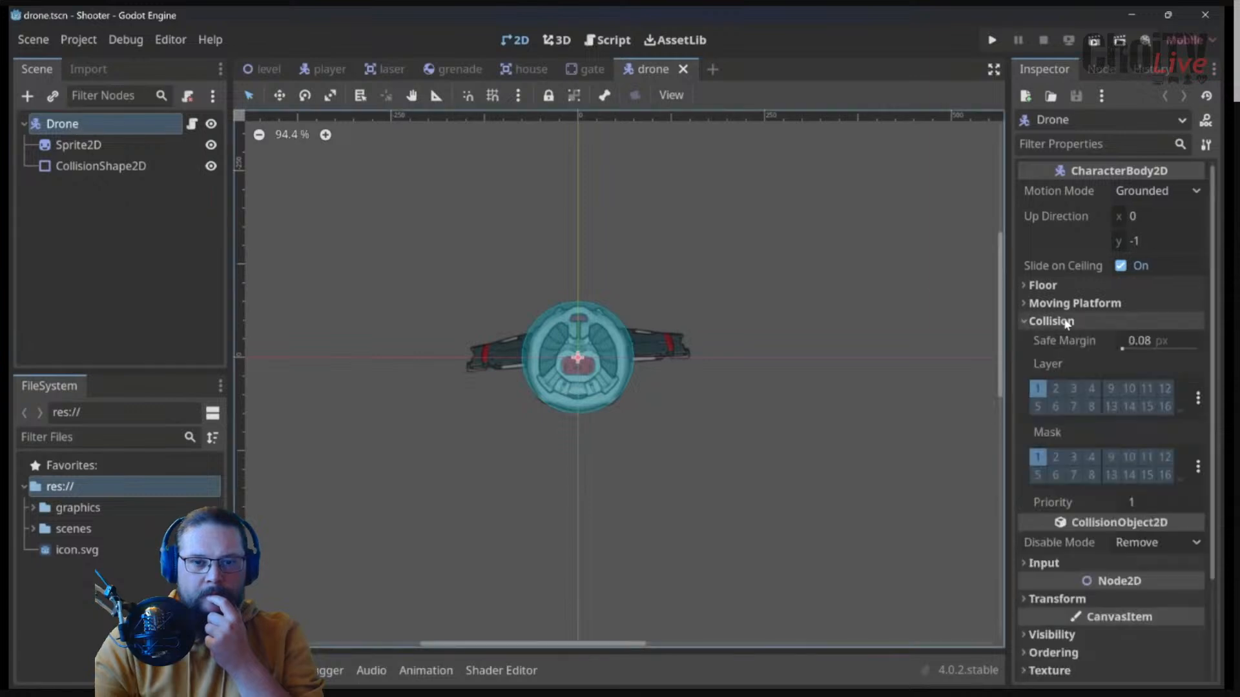
click(1039, 390)
click(1056, 389)
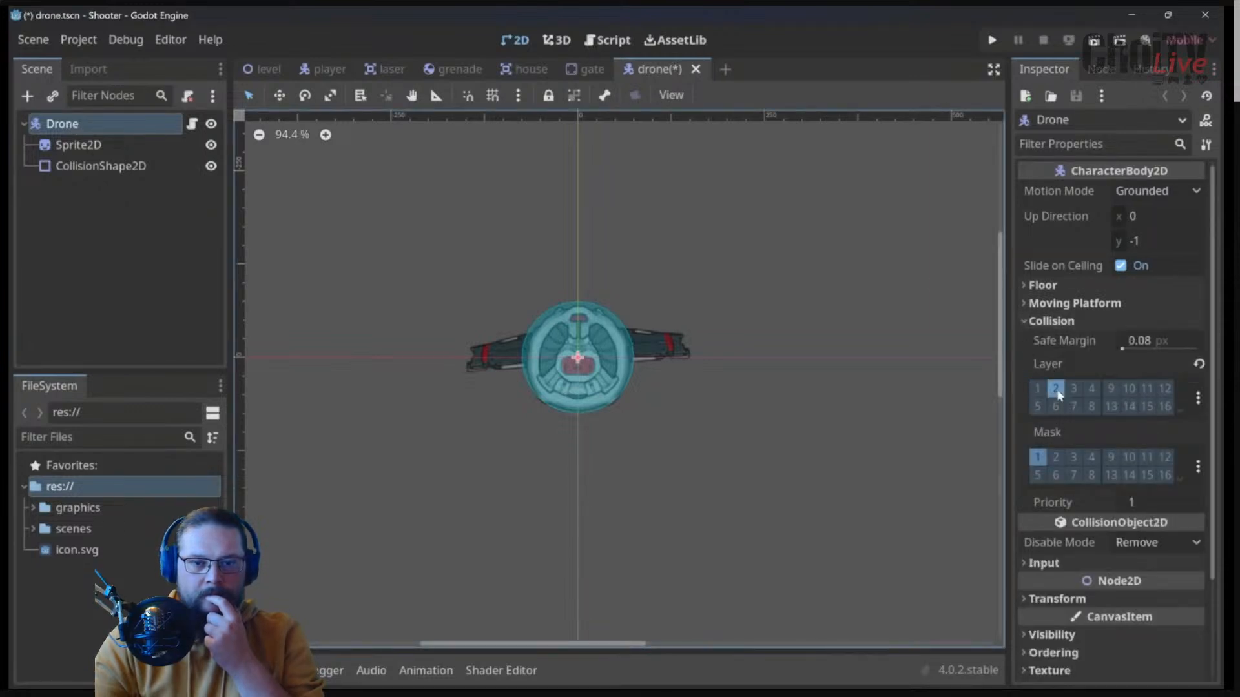
click(1057, 457)
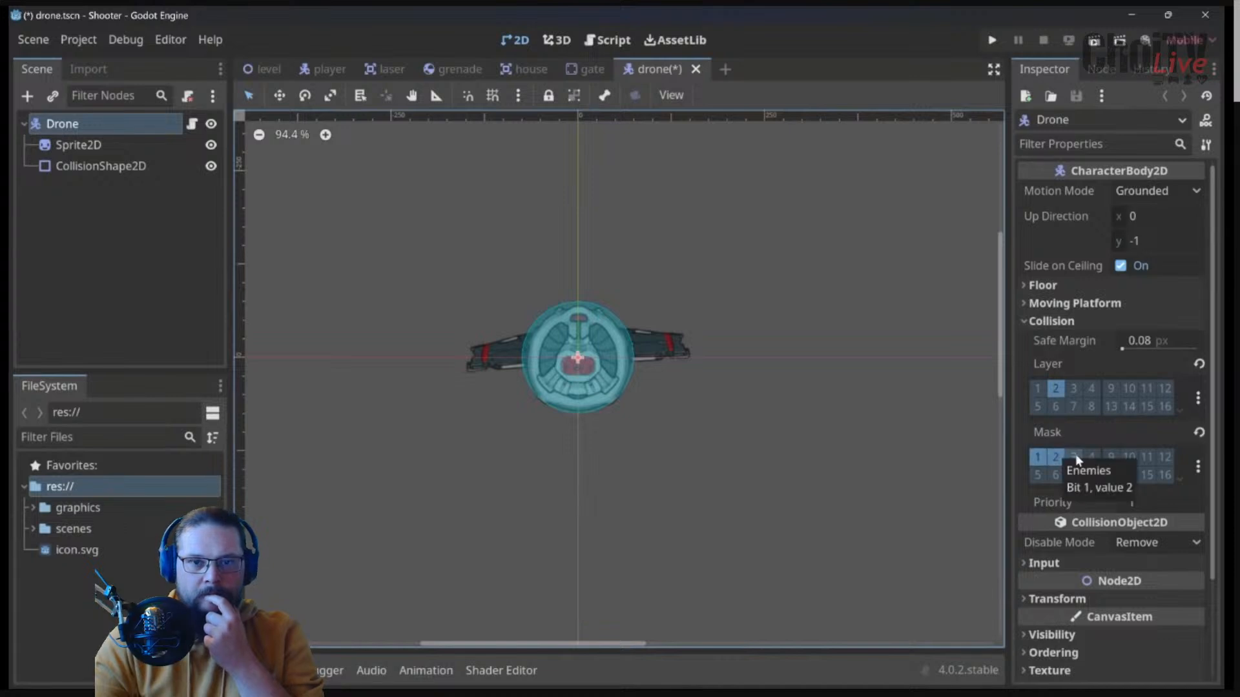
click(1074, 456)
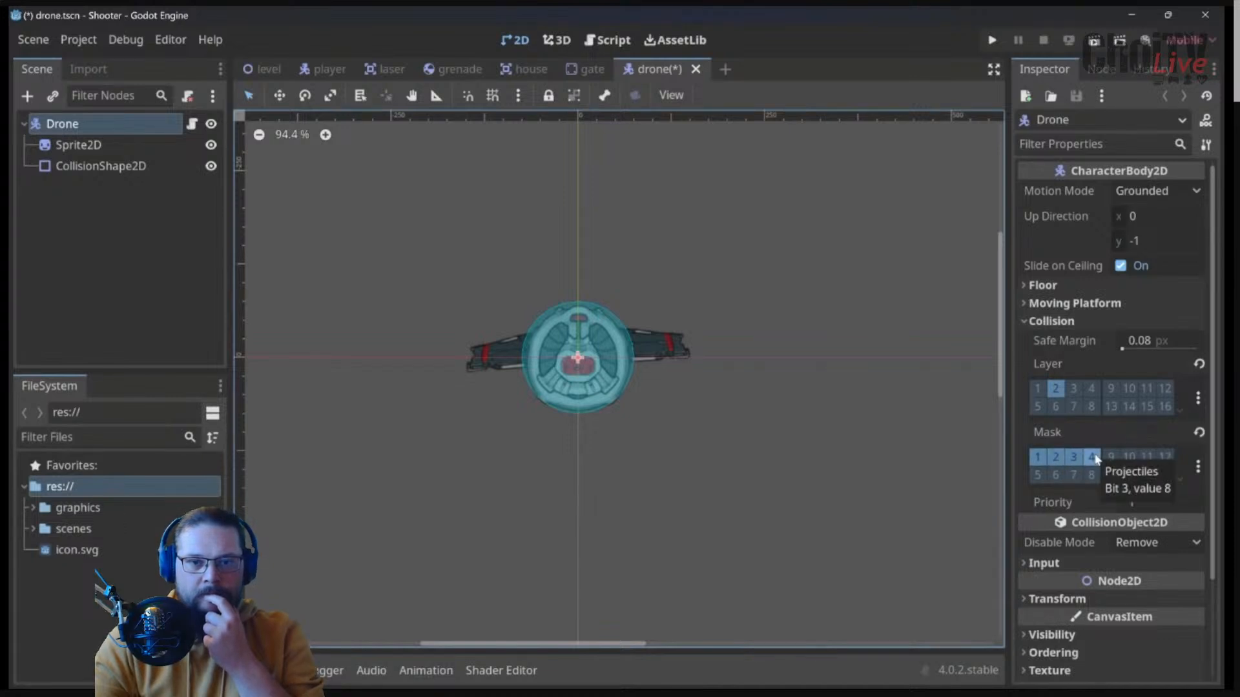
key(ctrl+s)
Step: Open the scenes/objects/bed.tscn scene through Quick Open Scene
key(ctrl+shift+o)
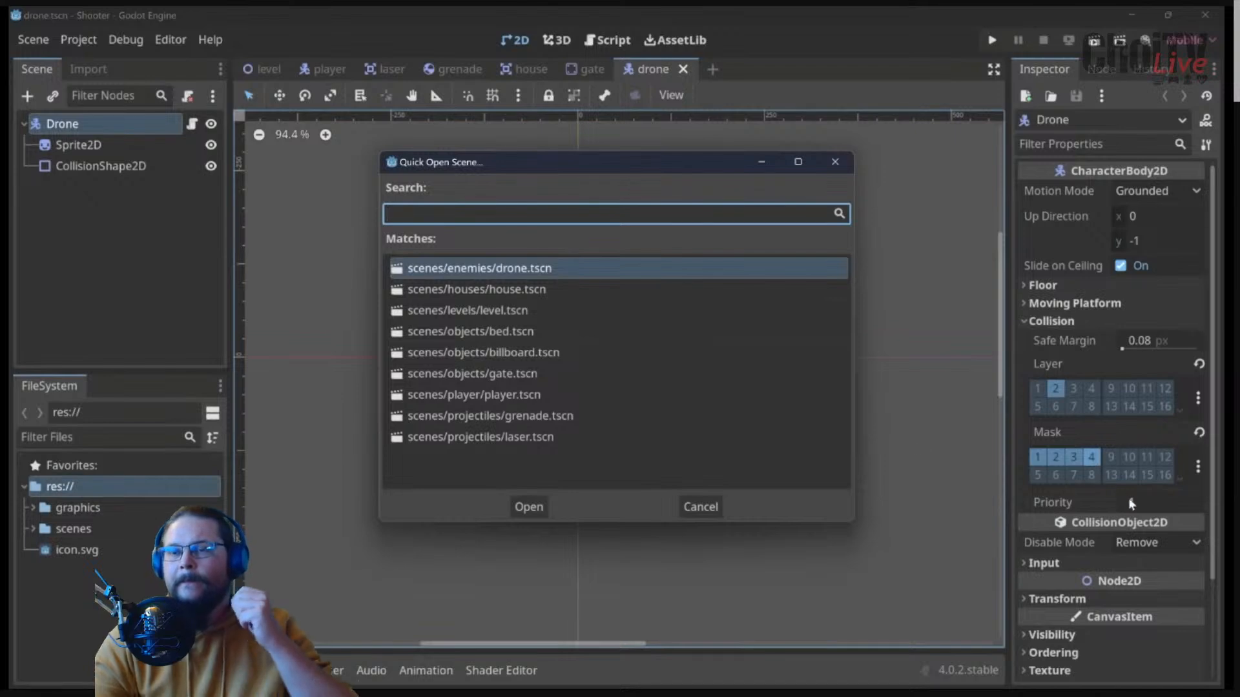
click(521, 336)
click(517, 351)
click(502, 336)
double_click(500, 332)
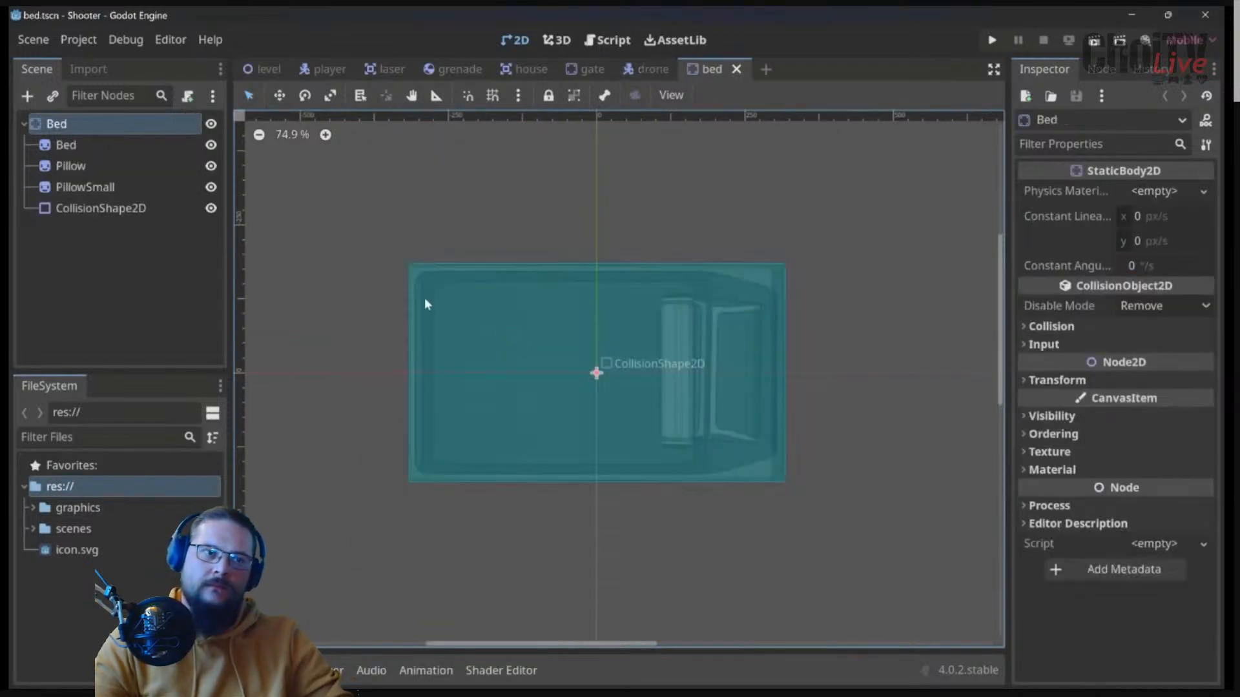
Step: Put the Bed root node on collision layer 3 only and set its collision mask to layers 1, 2 and 4
click(57, 126)
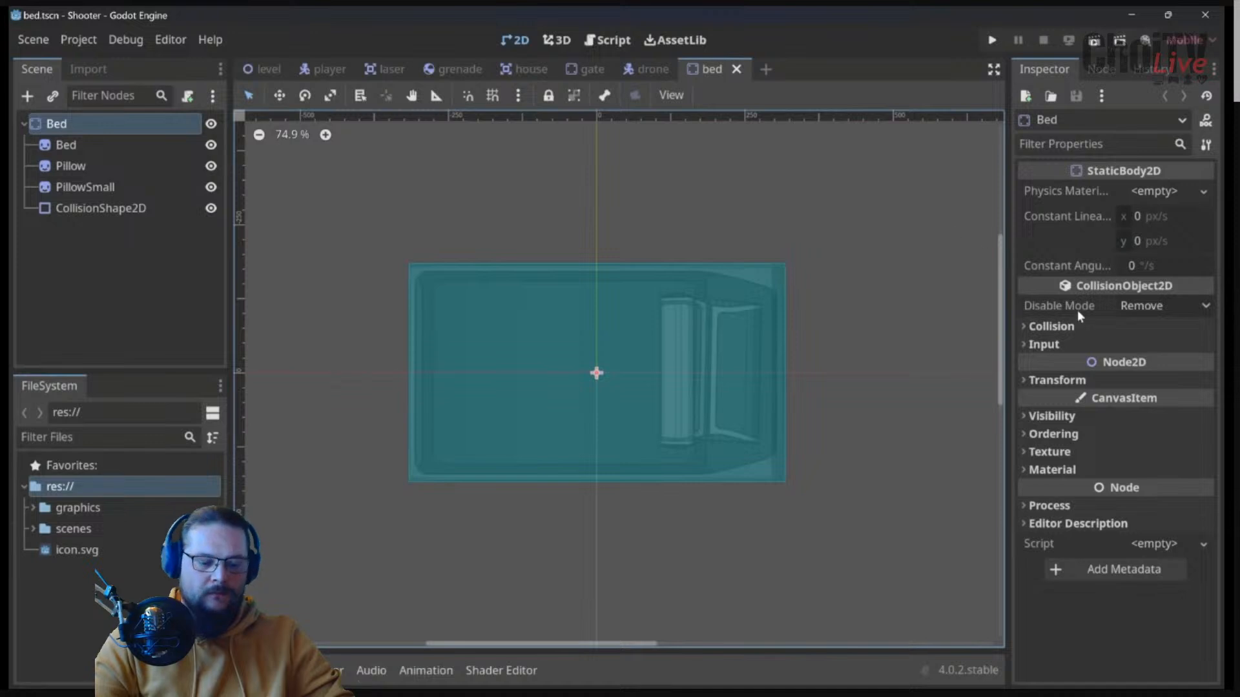
click(1053, 326)
click(1073, 369)
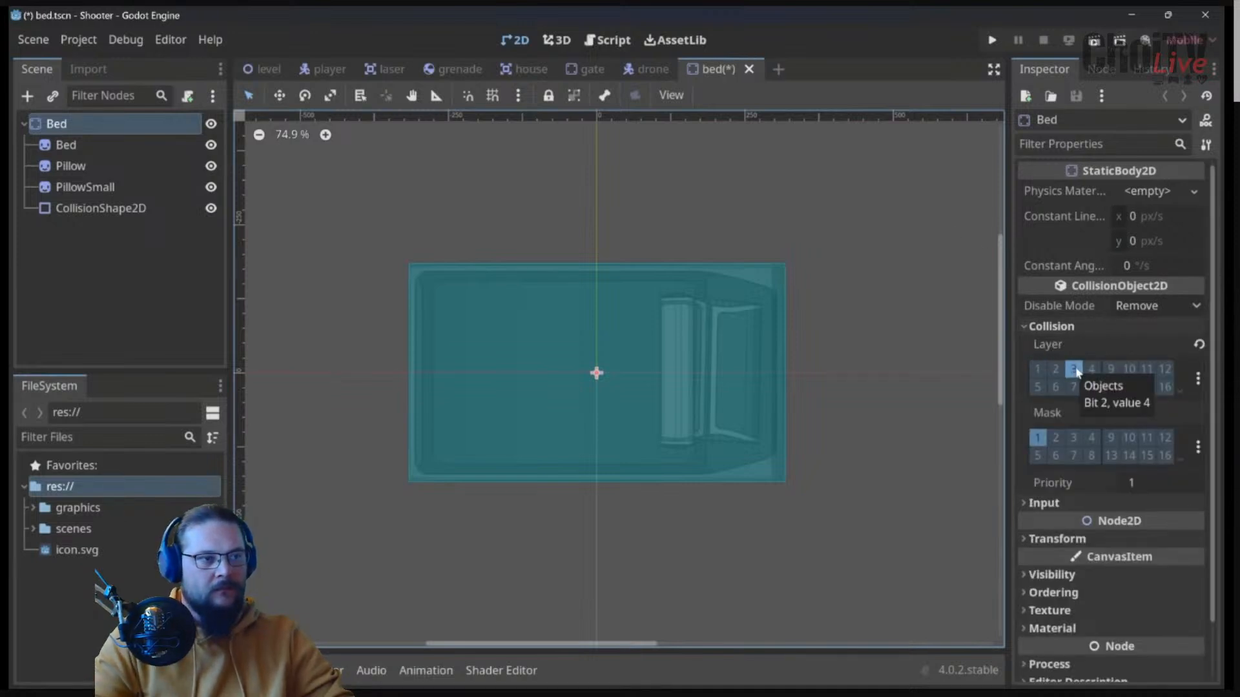
click(1055, 438)
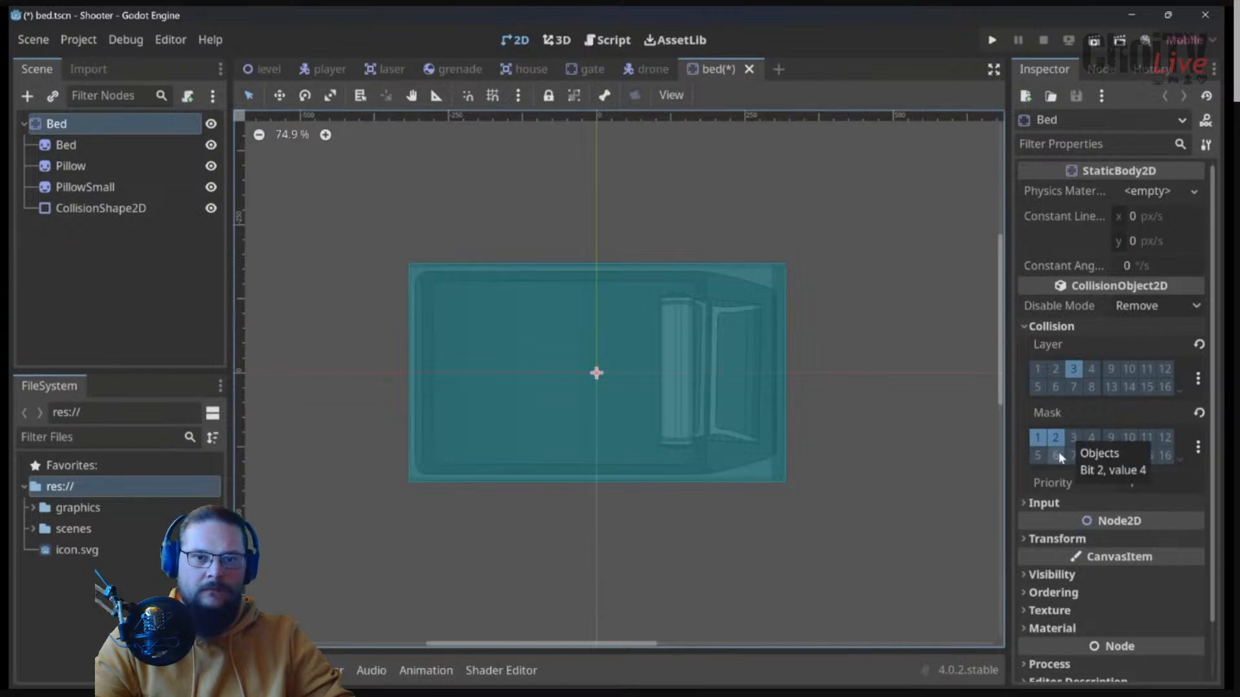
click(1091, 438)
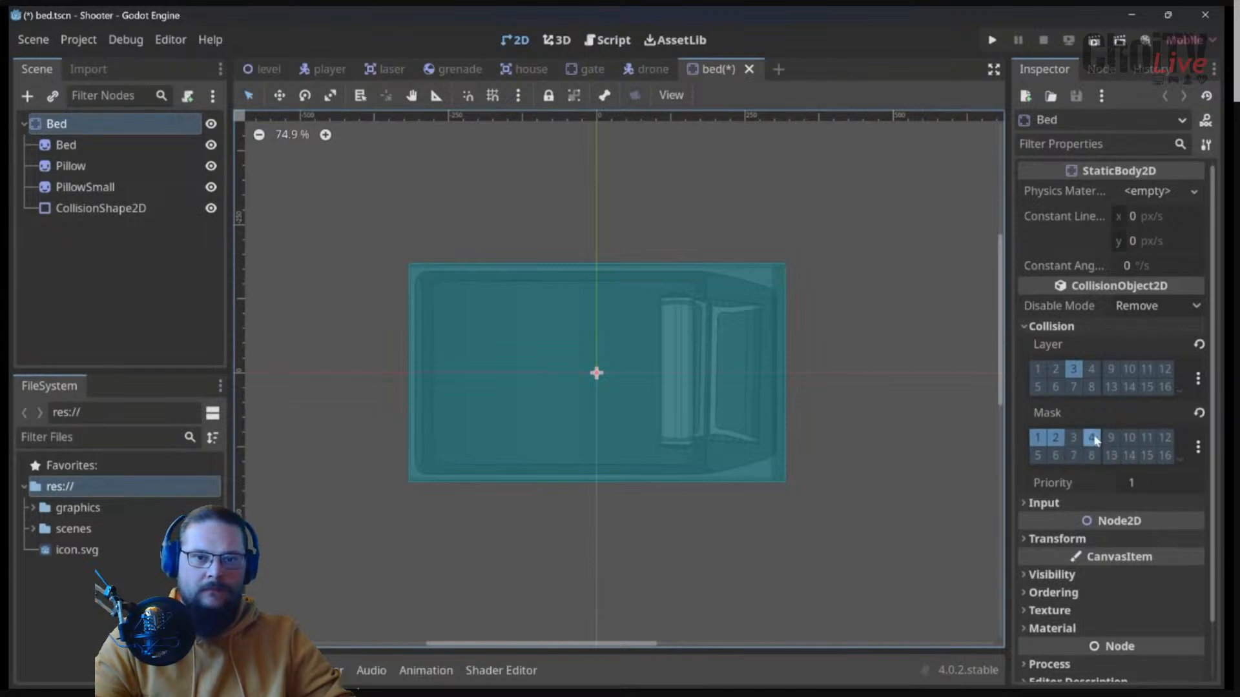
Step: Open the billboard scene, set its collision layer to 3 only and its mask to 1, 2 and 4, and save
key(ctrl+shift+o)
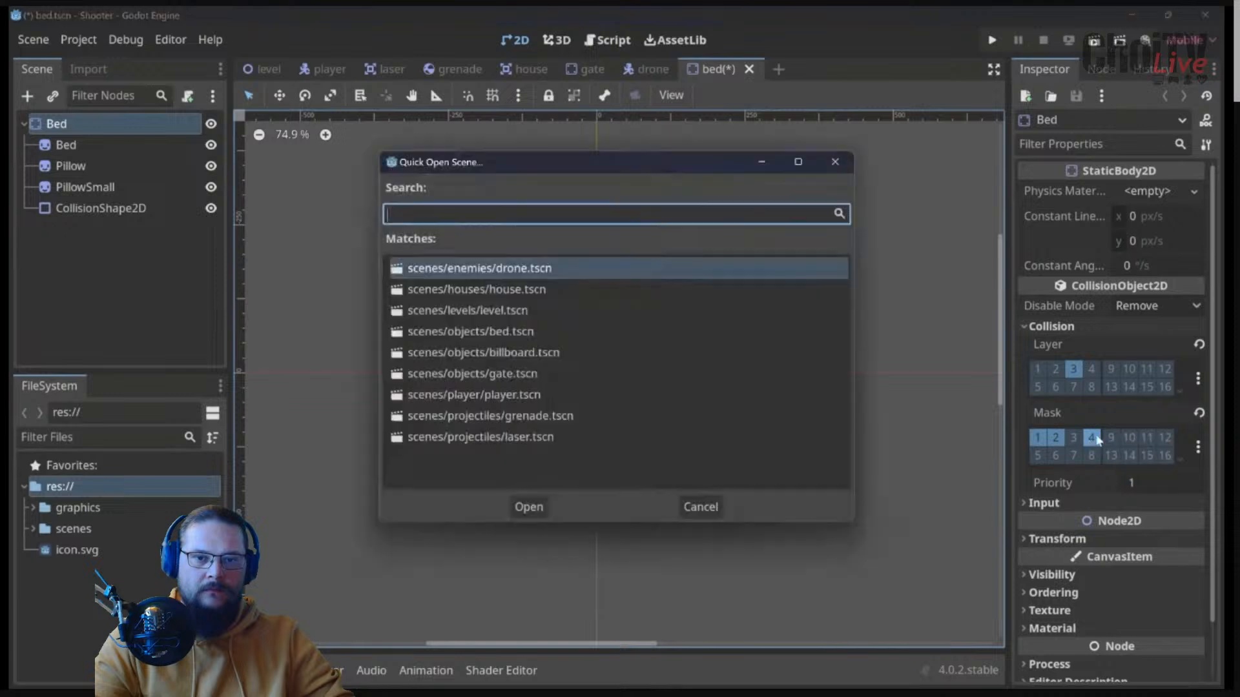
double_click(502, 352)
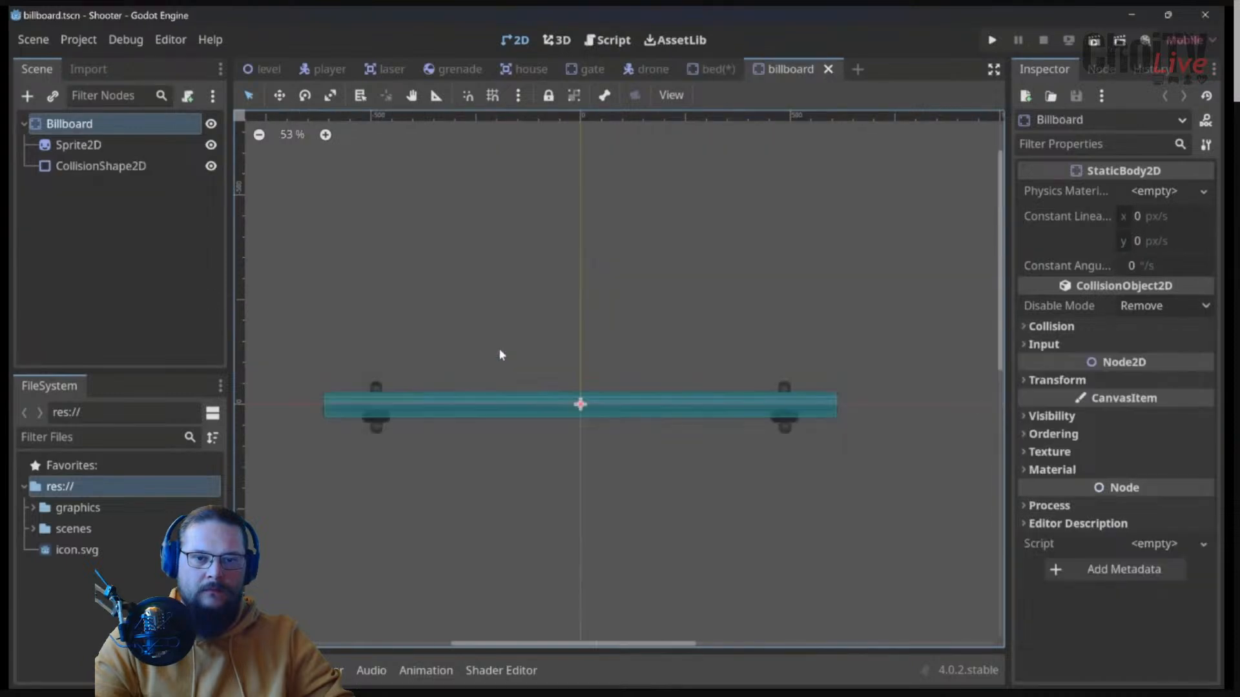
click(1066, 326)
click(1073, 369)
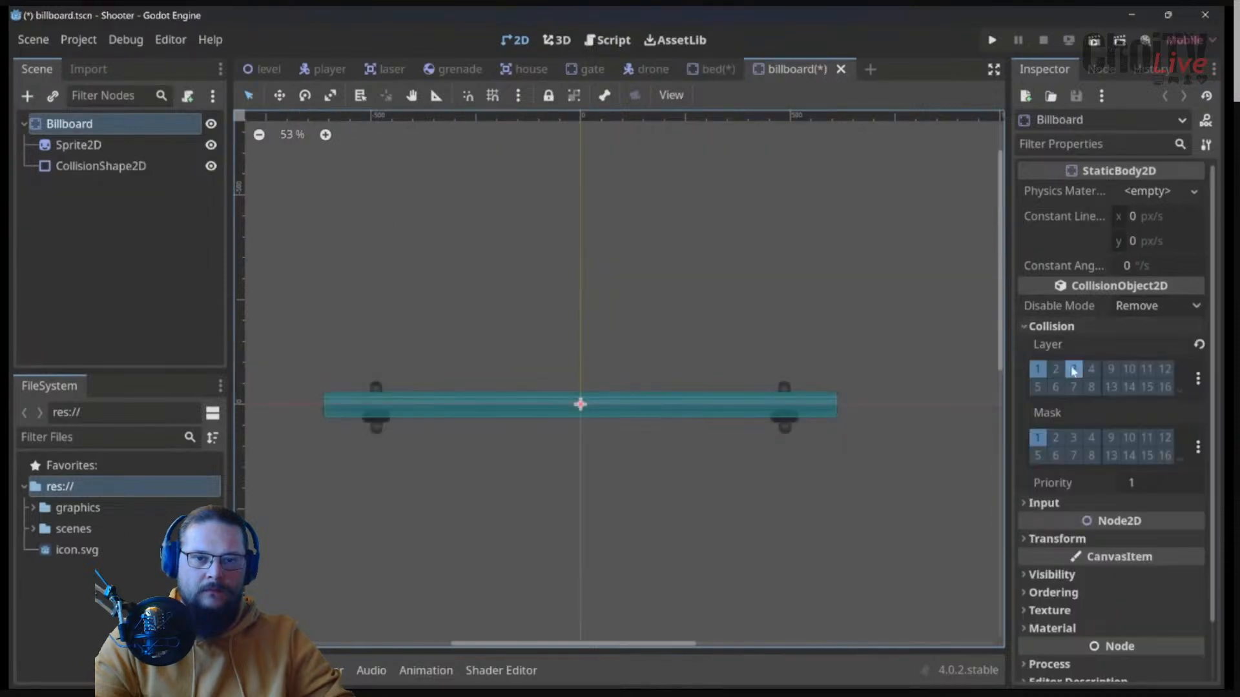
click(1088, 439)
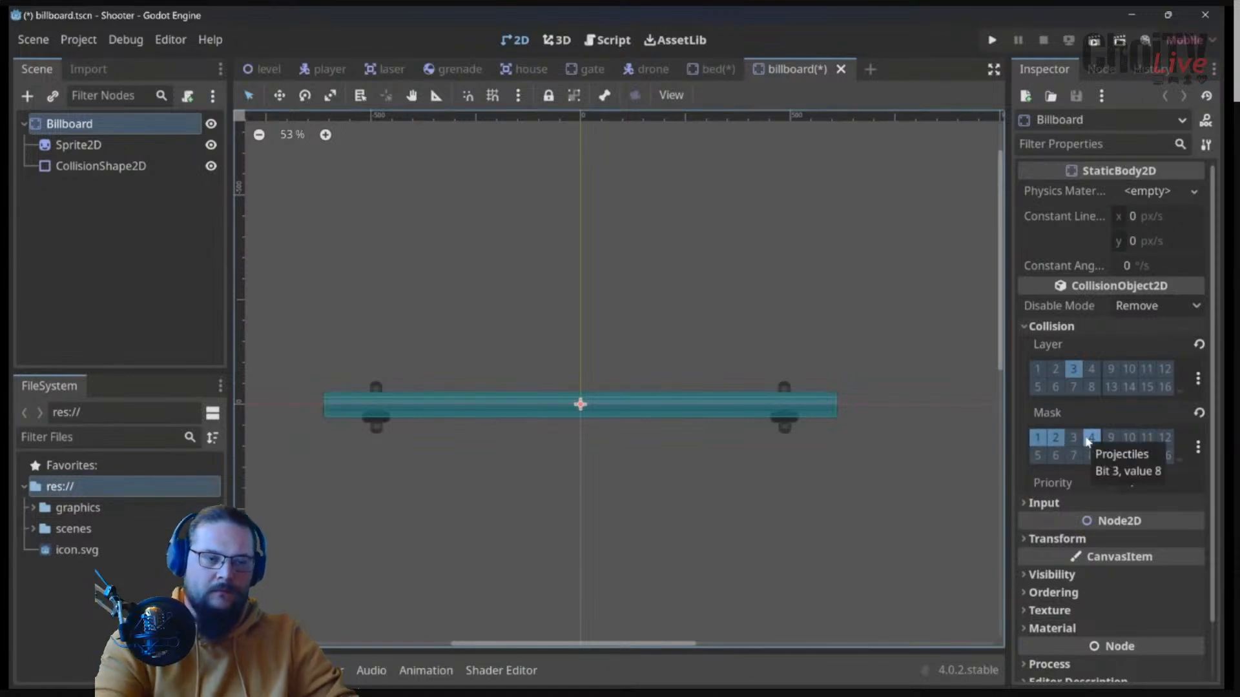
key(ctrl+s)
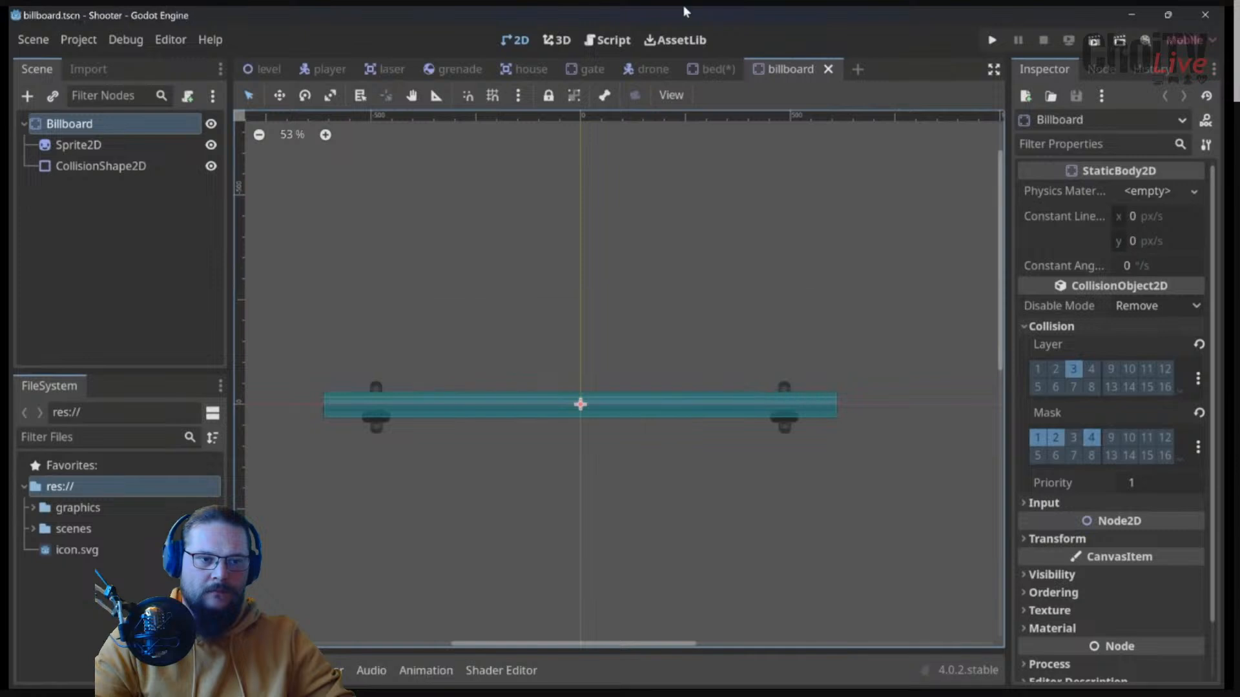
Step: Close the bed, billboard, drone, gate, house, grenade and laser scenes, leaving only level and player open
click(705, 67)
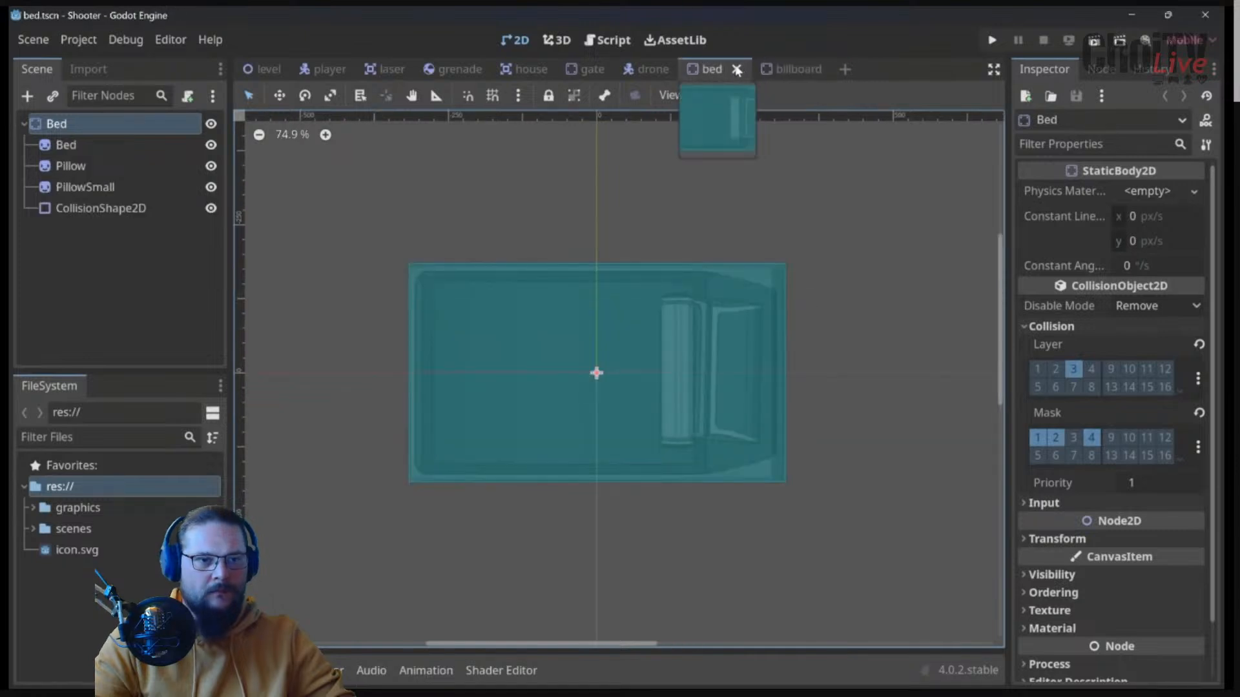
click(749, 68)
click(757, 68)
click(768, 70)
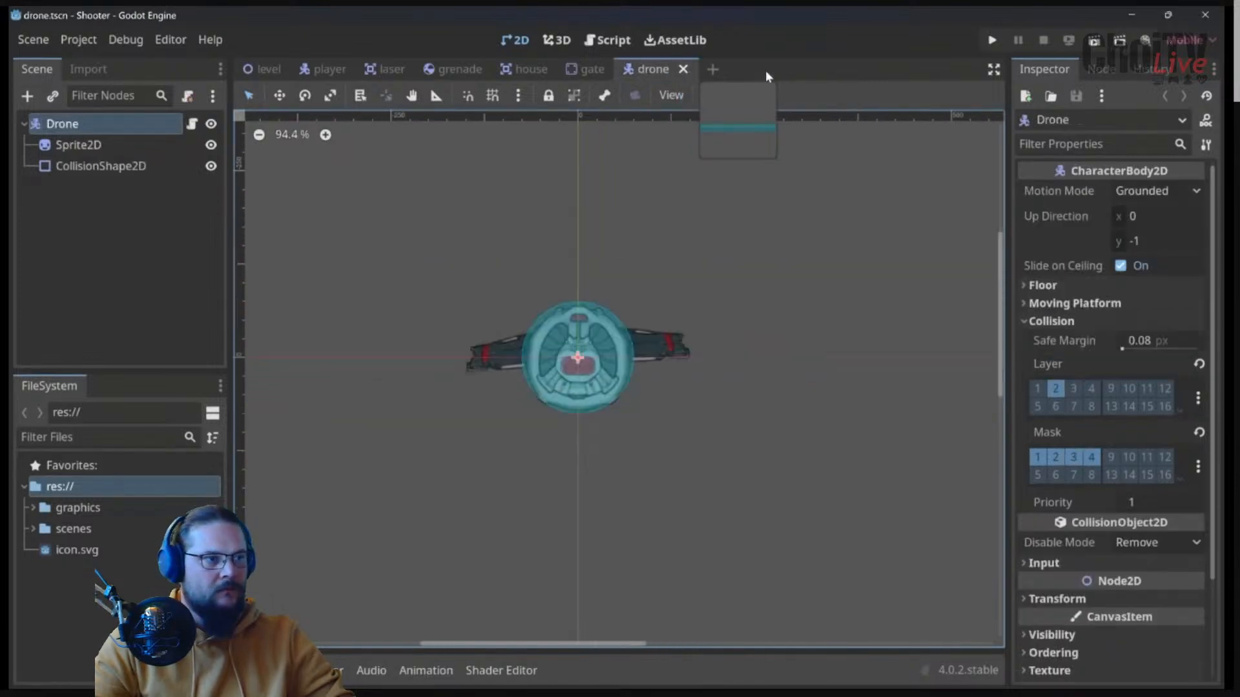
click(683, 68)
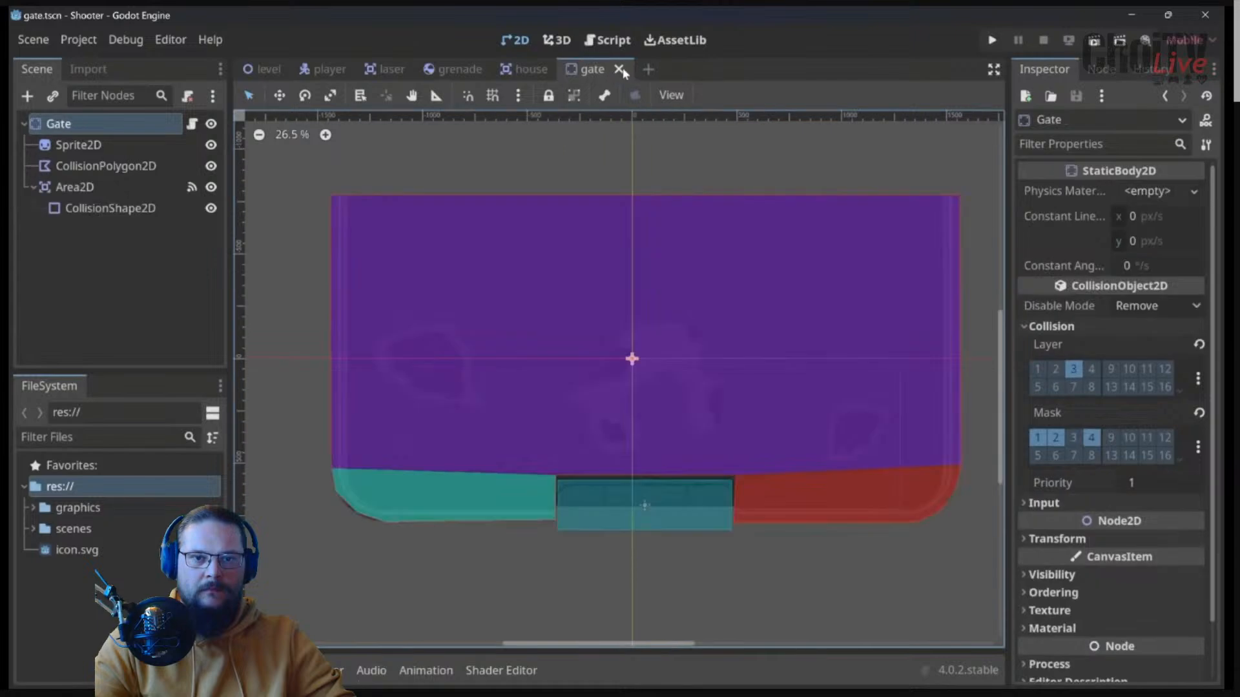
click(619, 69)
click(562, 70)
click(494, 69)
click(420, 70)
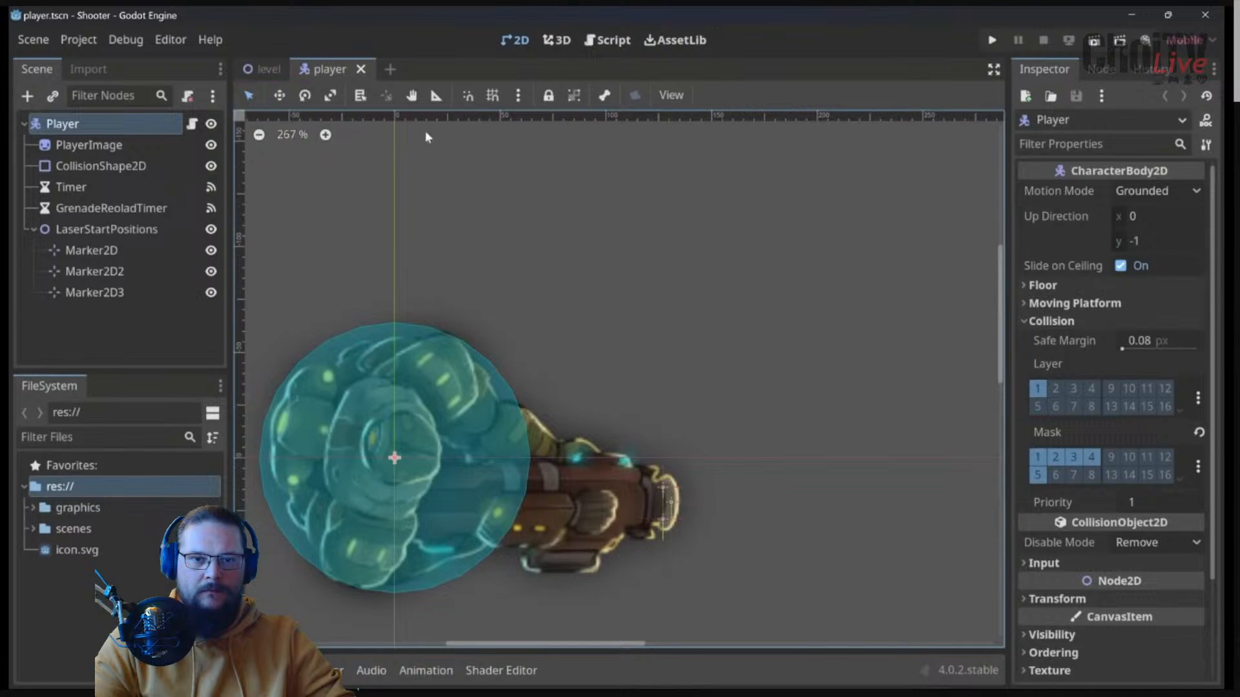
Step: Reopen the house scene and expand the Physics Layers section of the TileMap's TileSet
key(ctrl+shift+o)
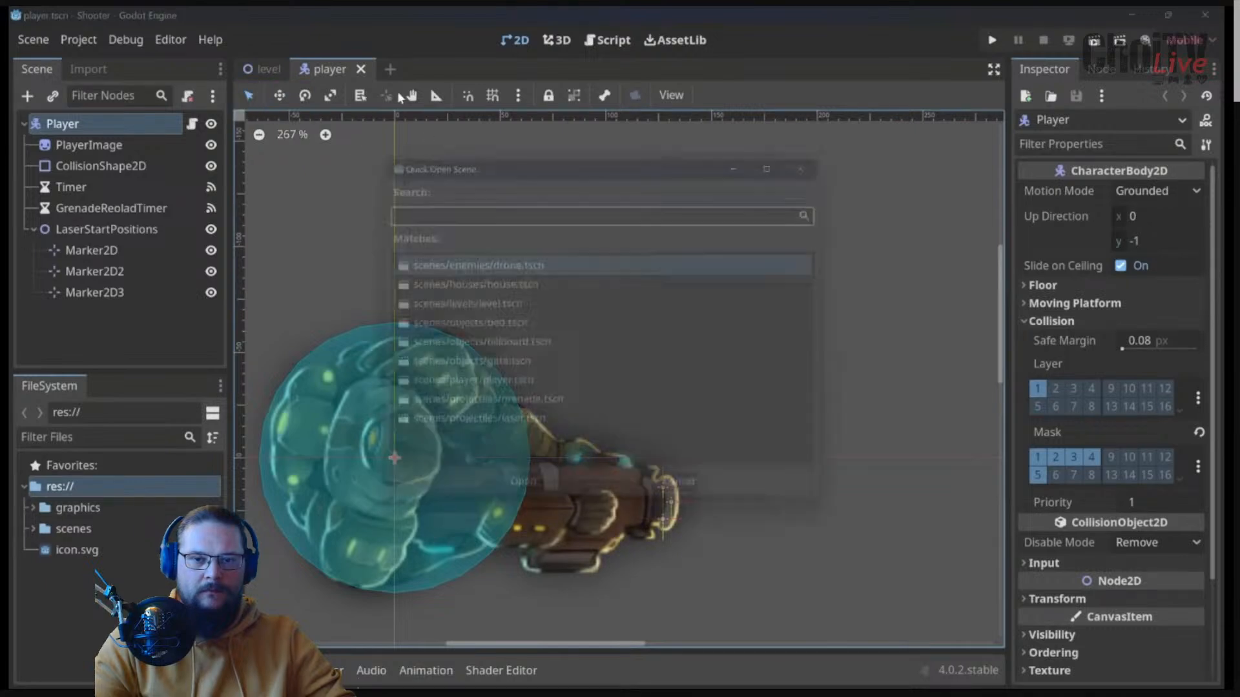
double_click(492, 289)
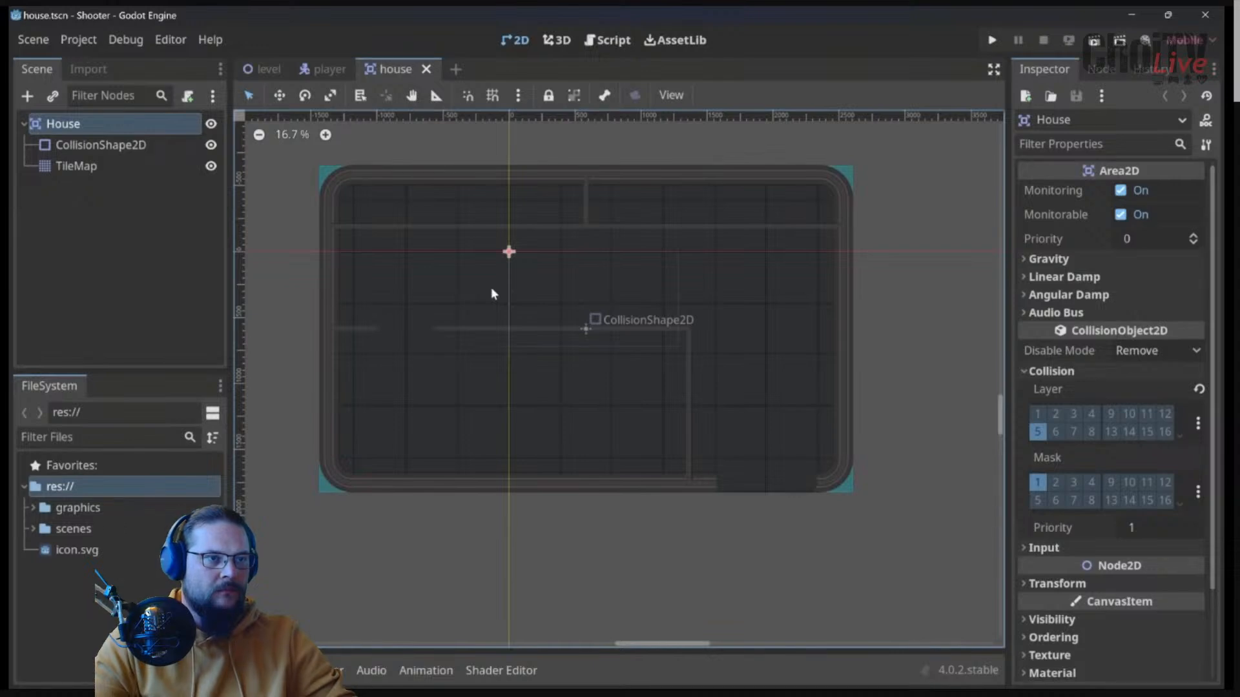
click(71, 166)
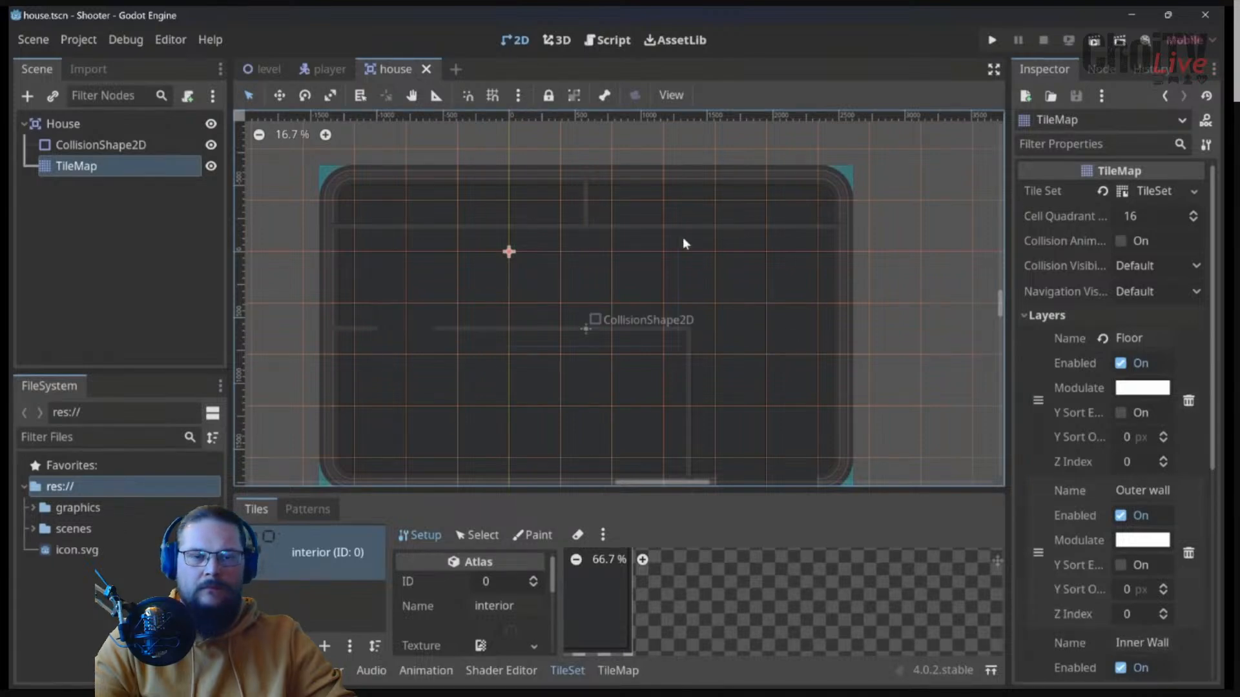
click(1062, 314)
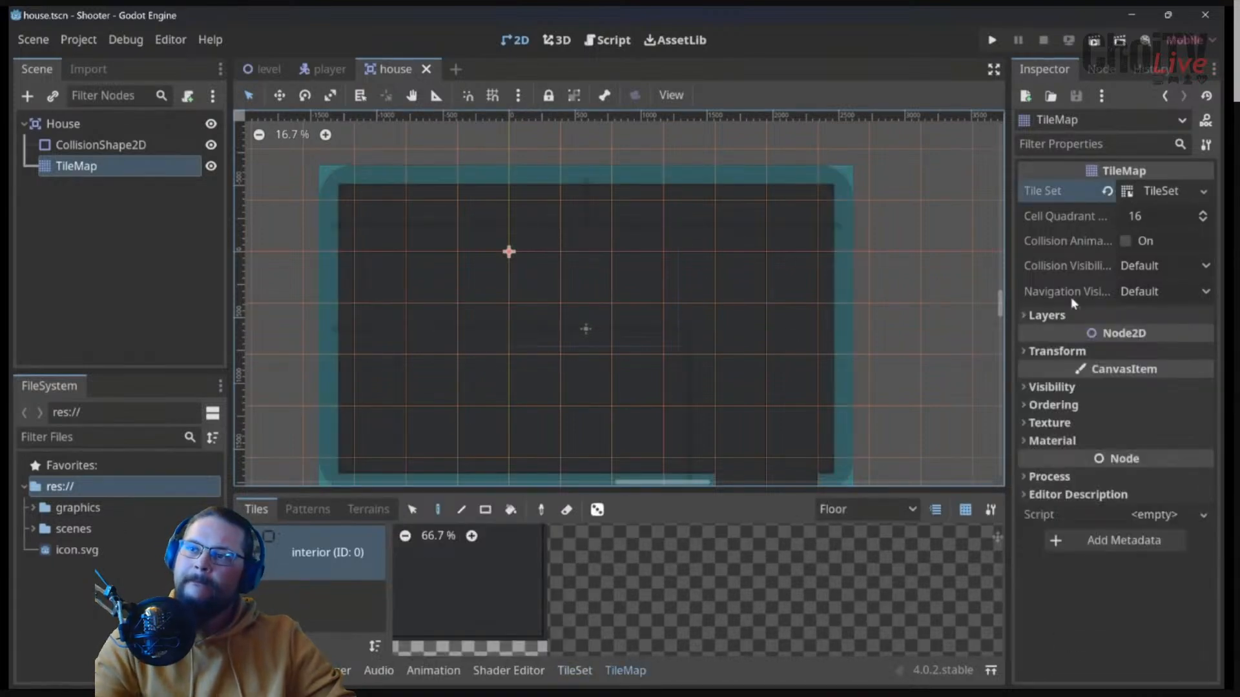
click(1160, 191)
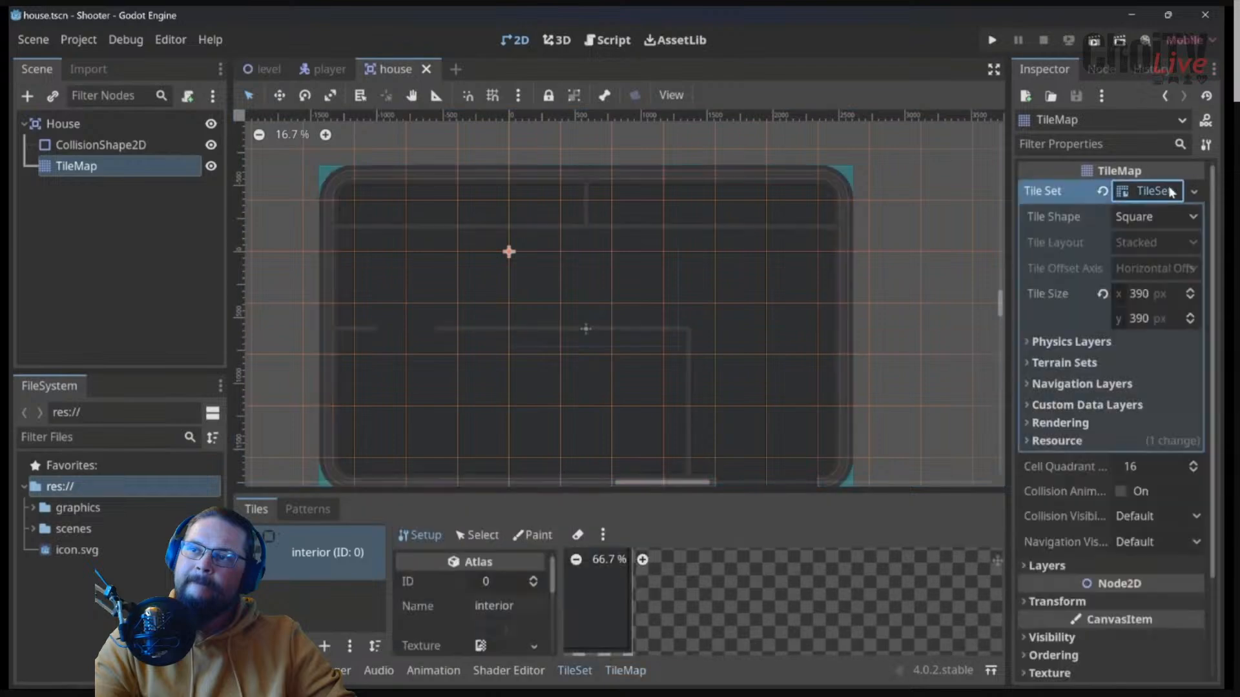
click(1055, 342)
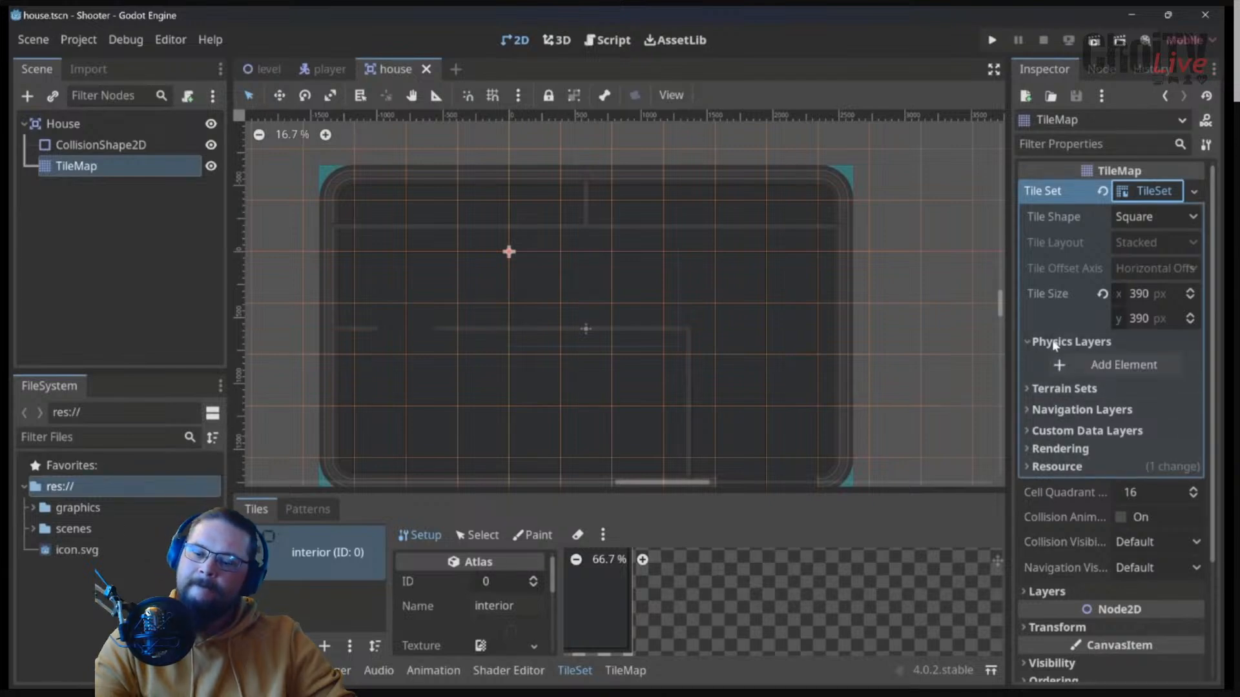
Step: Add a physics layer to the house TileSet and set its collision layer to 3 only
click(1105, 363)
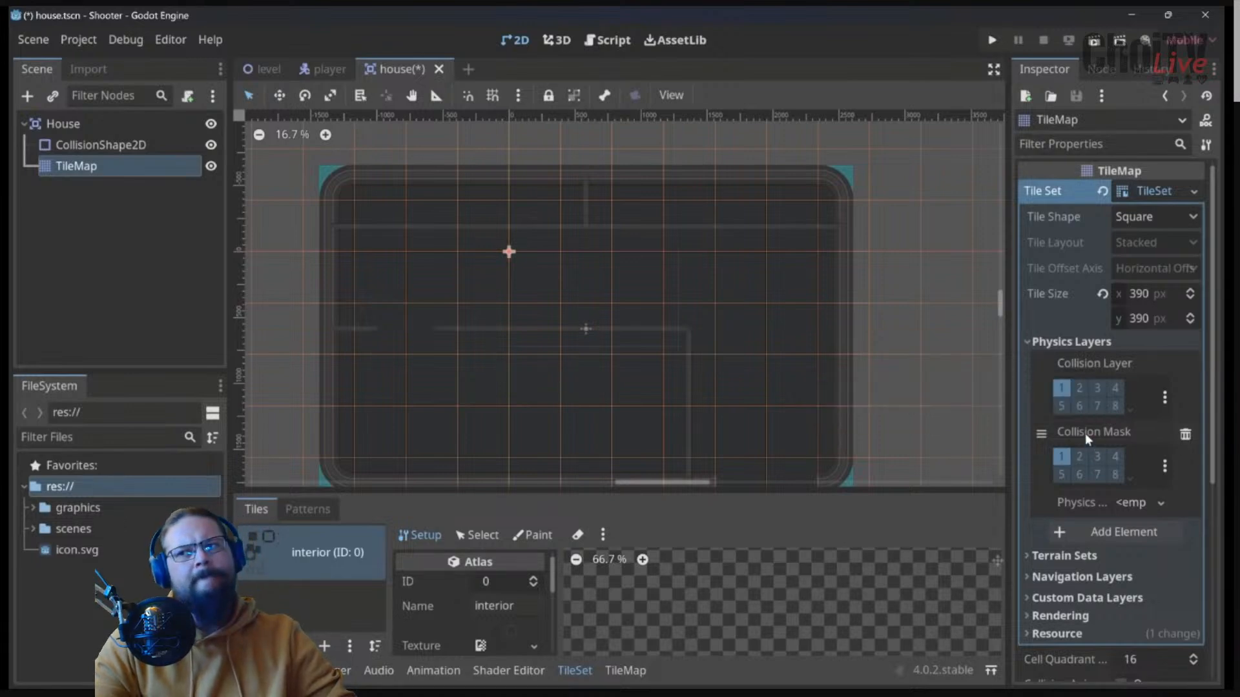
click(1081, 388)
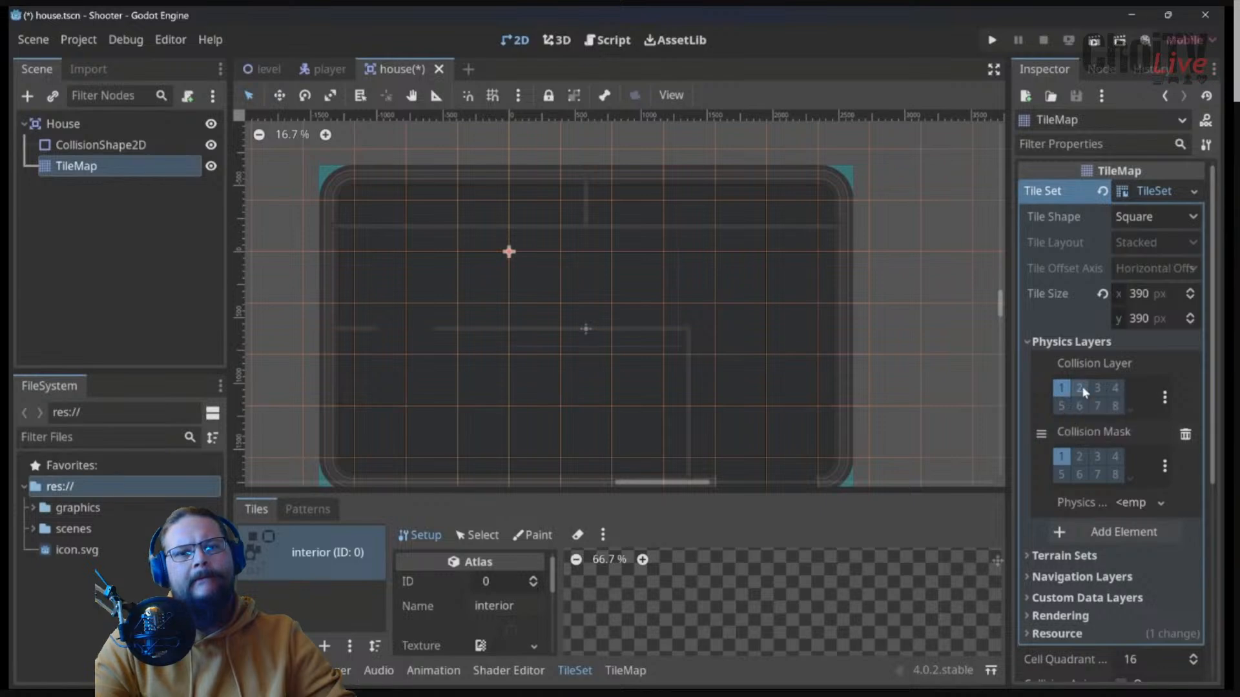
click(1117, 387)
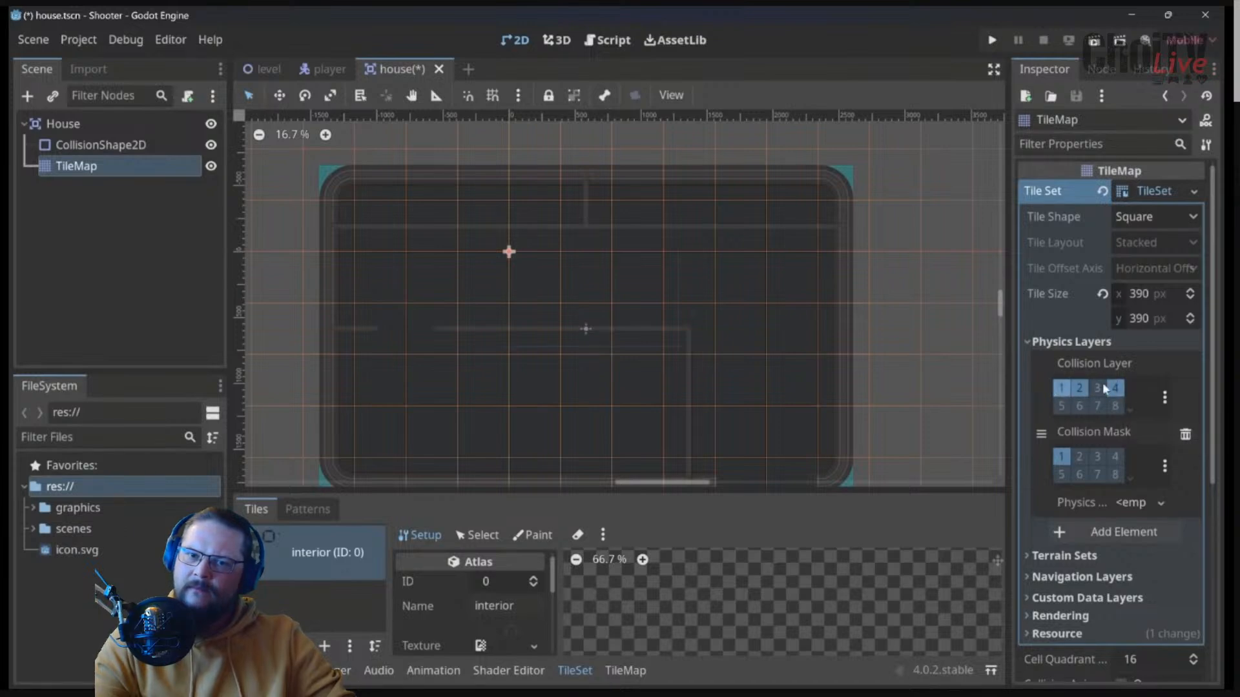
click(1079, 388)
click(1061, 388)
click(1097, 388)
click(1114, 389)
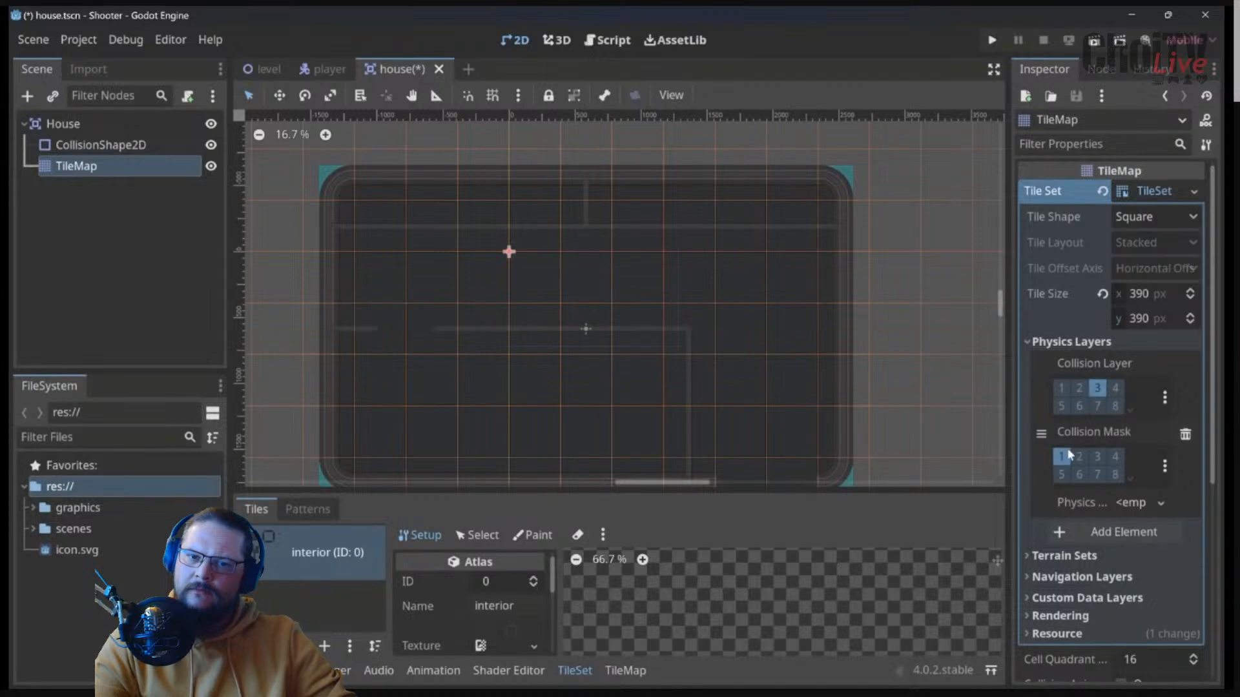
Step: Set the collision mask of the TileSet's new physics layer to 1, 2 and 4
click(1114, 457)
click(1078, 456)
click(1078, 457)
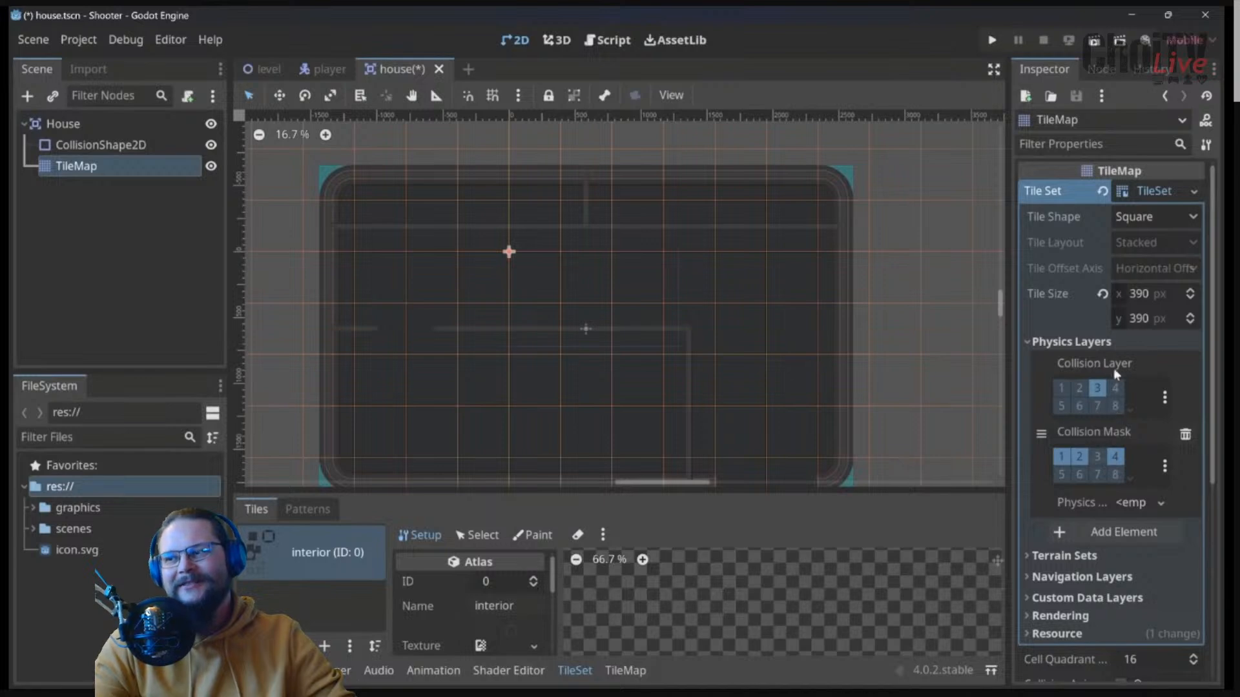
Step: Run the project and walk the player toward the house while firing lasers
key(F5)
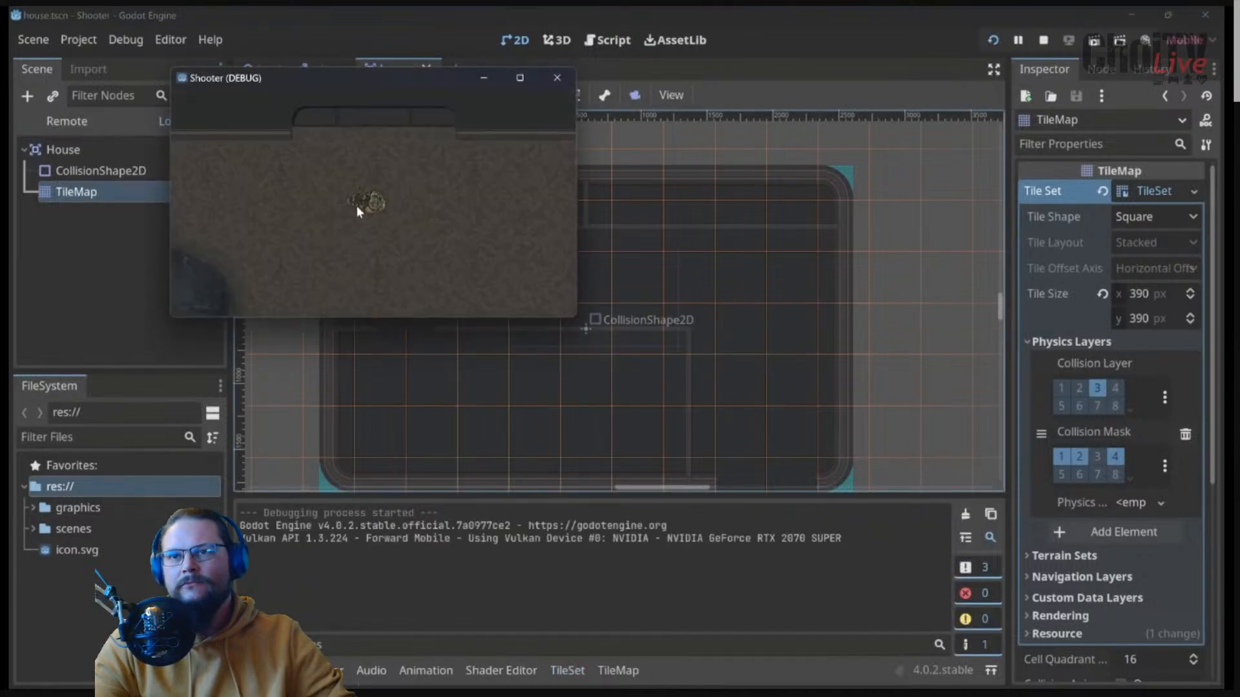
key(s)
key(a)
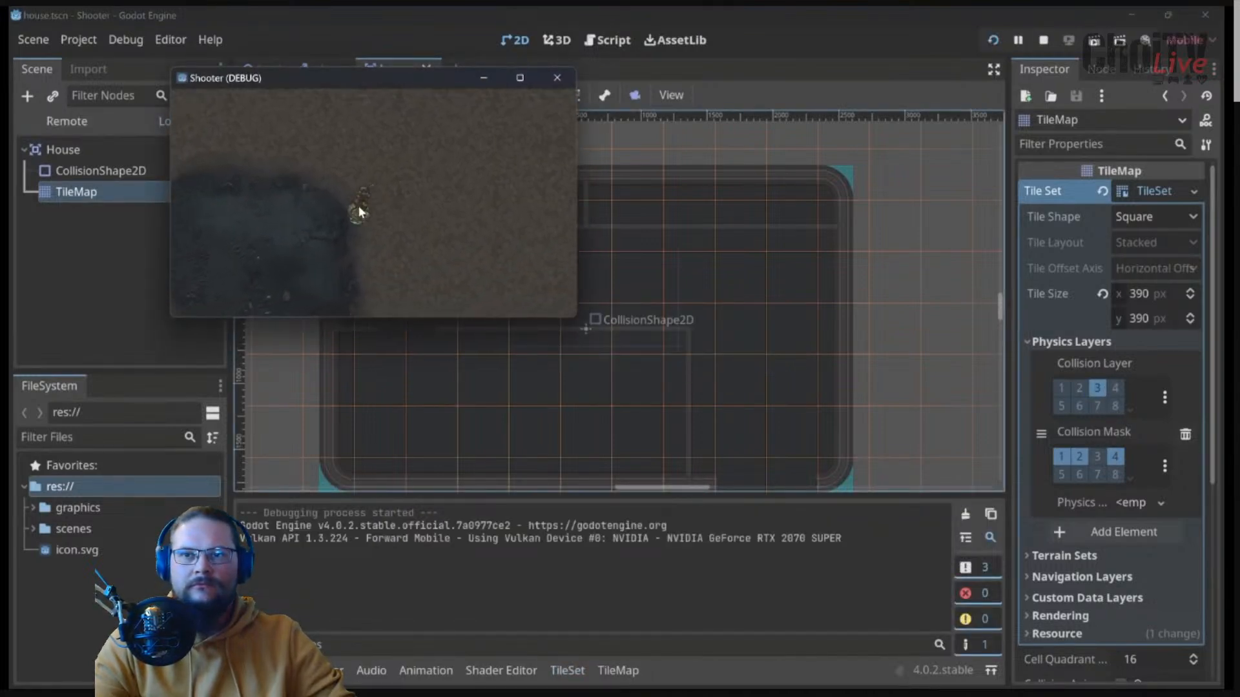
key(s)
key(a)
key(s)
click(291, 276)
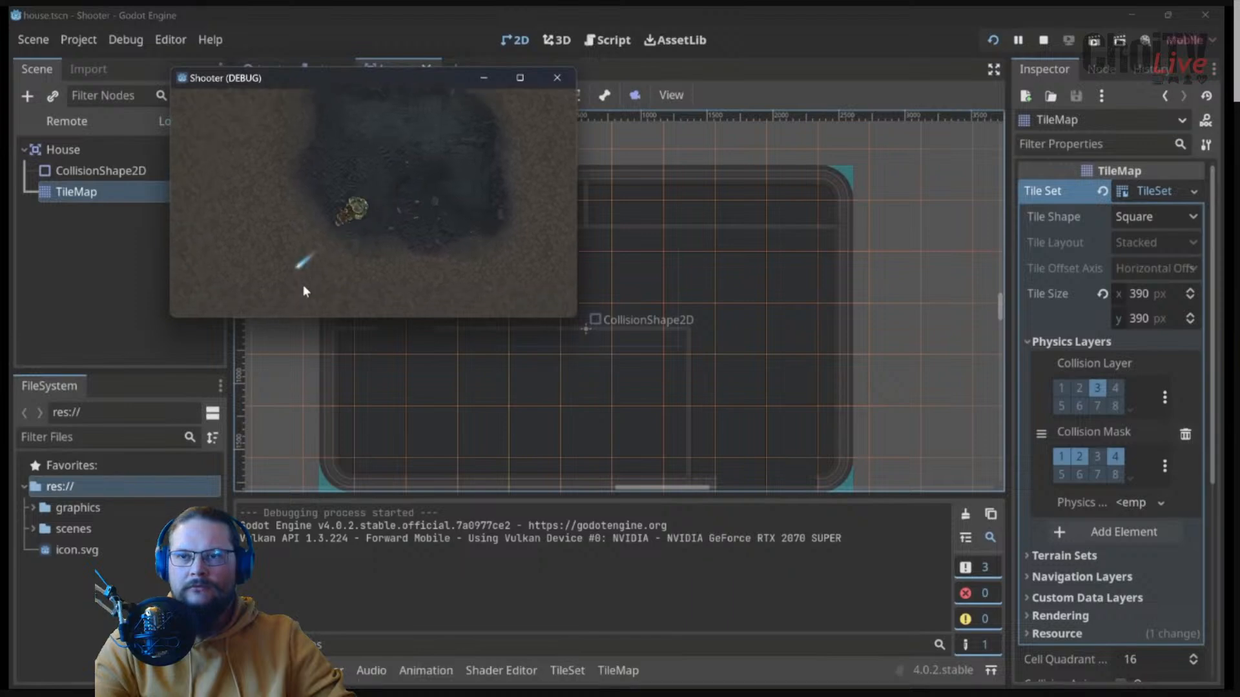
click(420, 235)
key(a)
key(s)
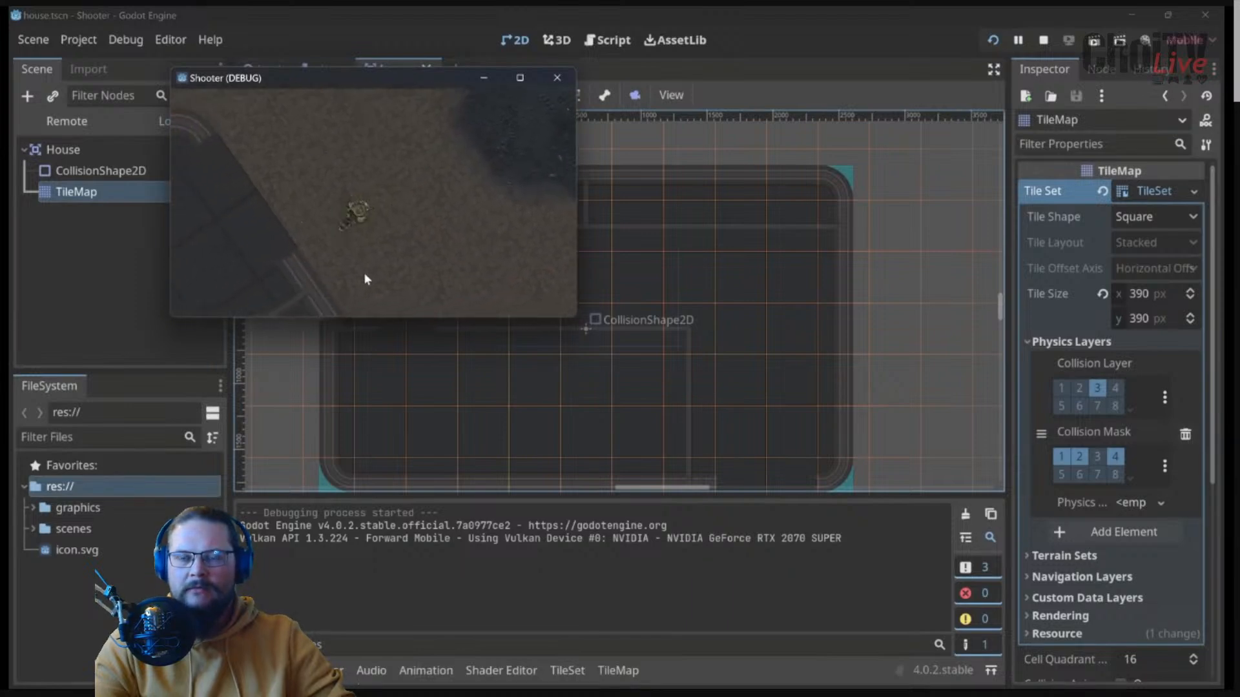
Step: Walk the player against and across the house walls to test their collision, and close the game
key(d)
key(w)
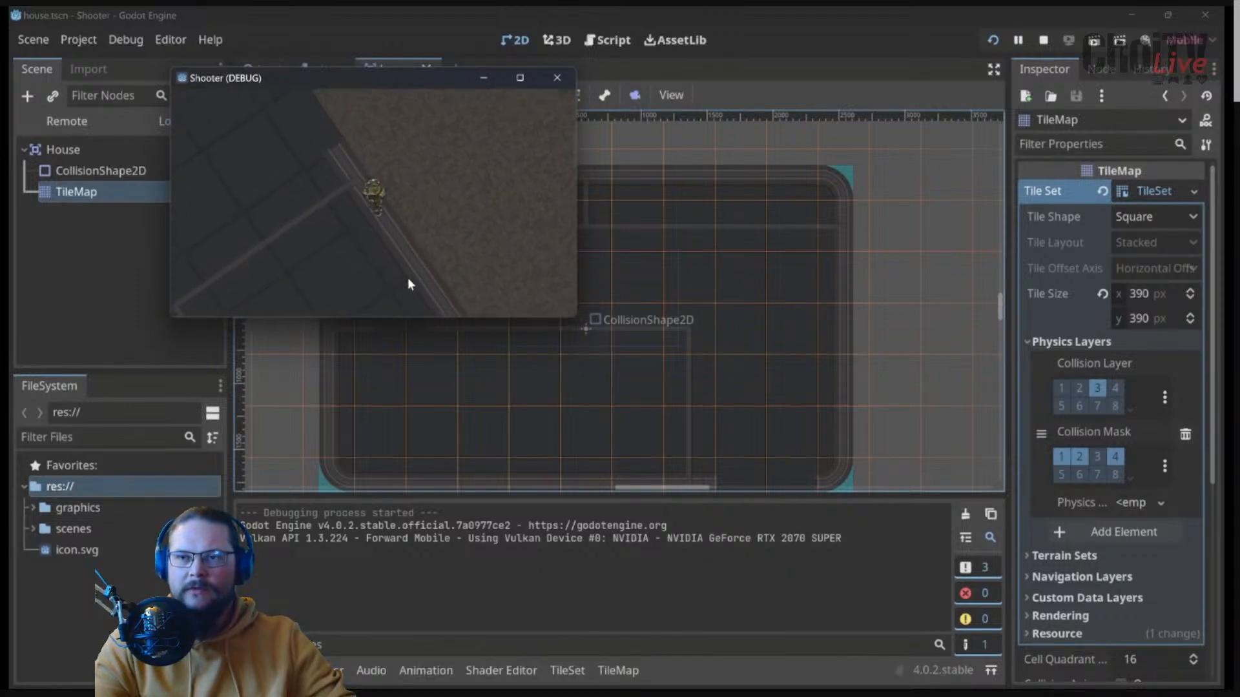
key(a)
key(s)
key(d)
key(a)
key(s)
key(w)
click(556, 79)
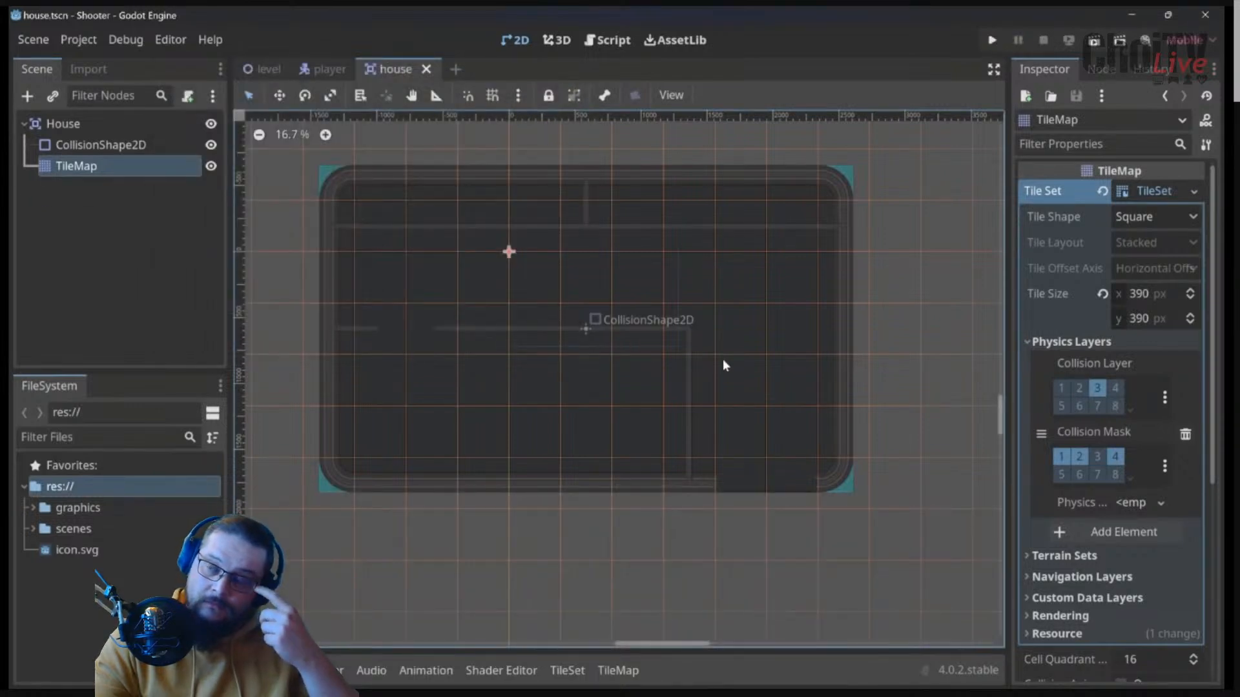
scroll(722, 365, up, 4)
scroll(698, 407, up, 3)
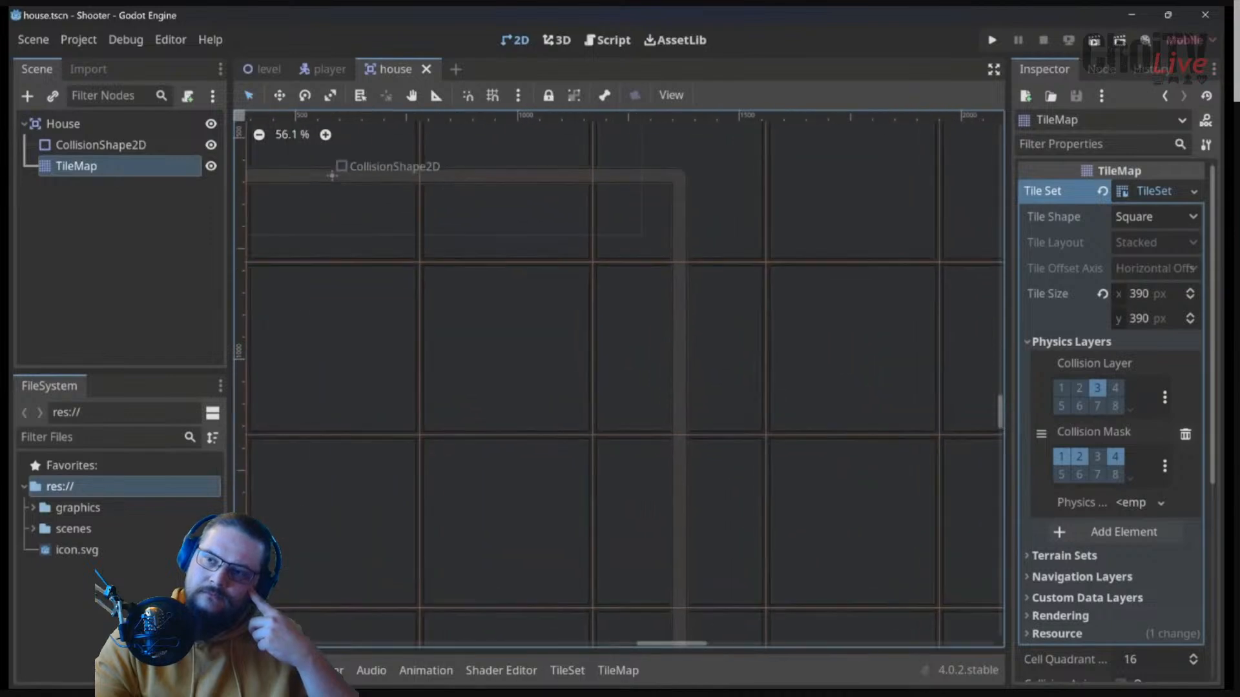
mouse_move(591, 260)
mouse_down()
mouse_move(597, 435)
mouse_move(772, 435)
mouse_move(767, 270)
mouse_move(574, 275)
mouse_up()
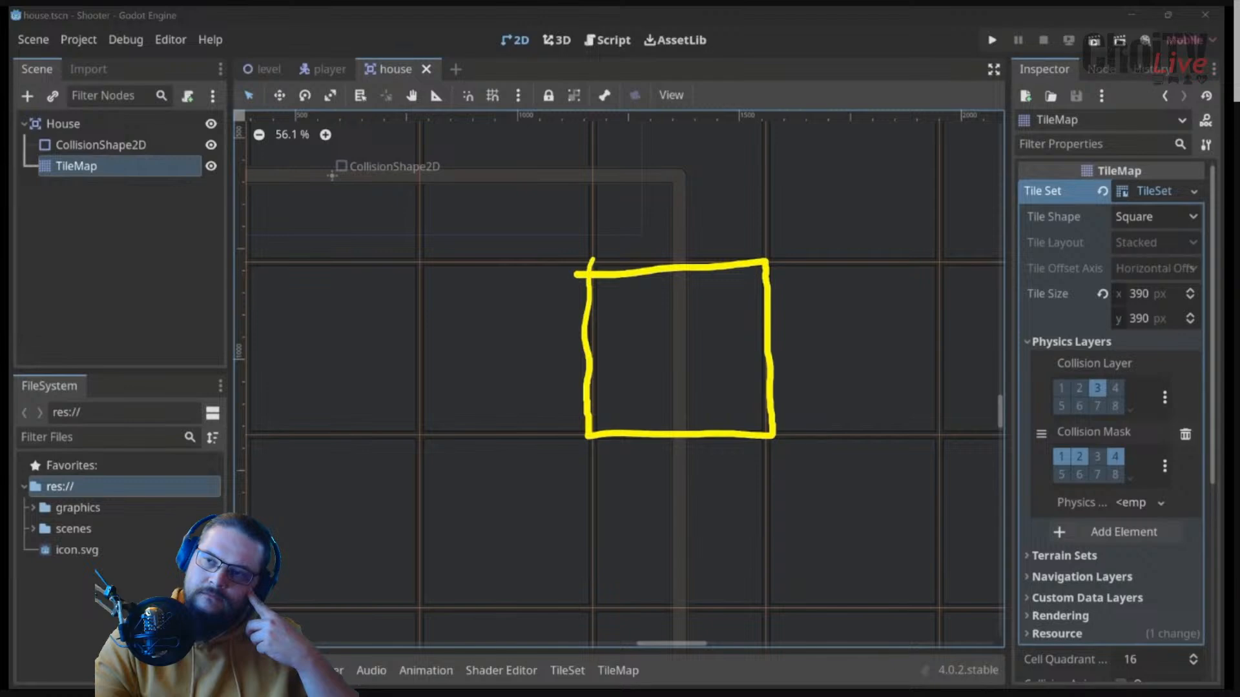
mouse_move(1123, 347)
mouse_down()
mouse_move(1046, 515)
mouse_move(1143, 363)
mouse_move(1115, 324)
mouse_up()
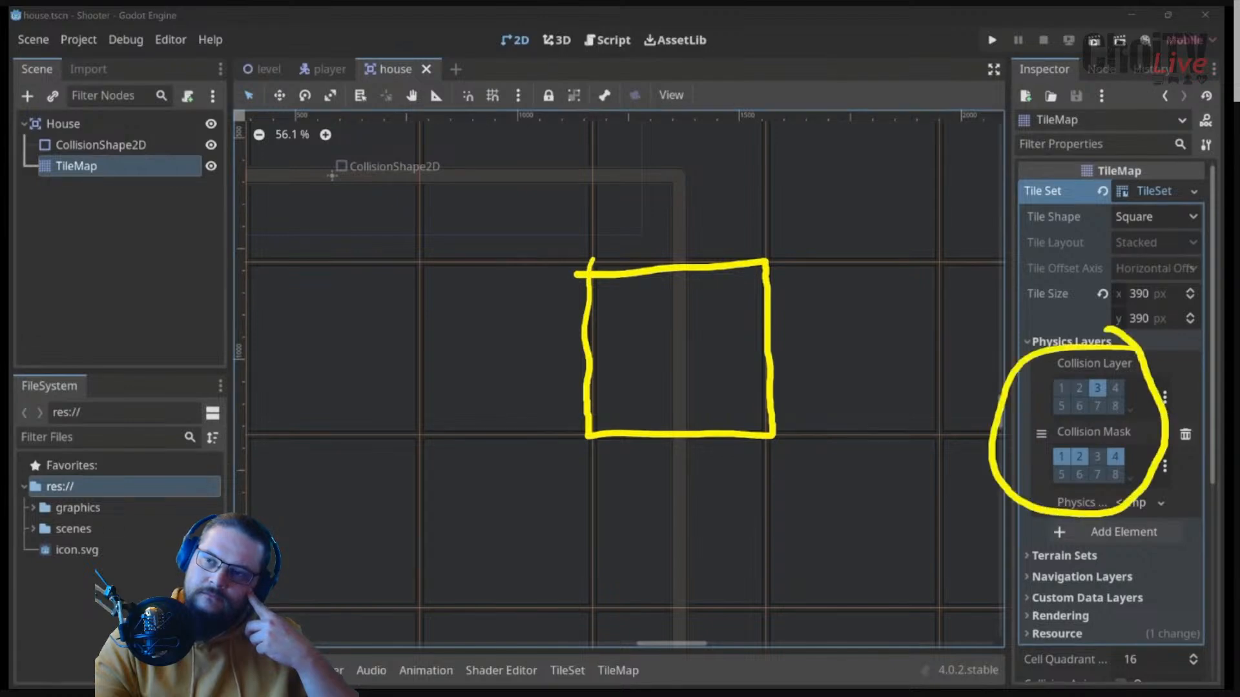
mouse_move(651, 305)
mouse_down()
mouse_move(713, 350)
mouse_move(686, 381)
mouse_up()
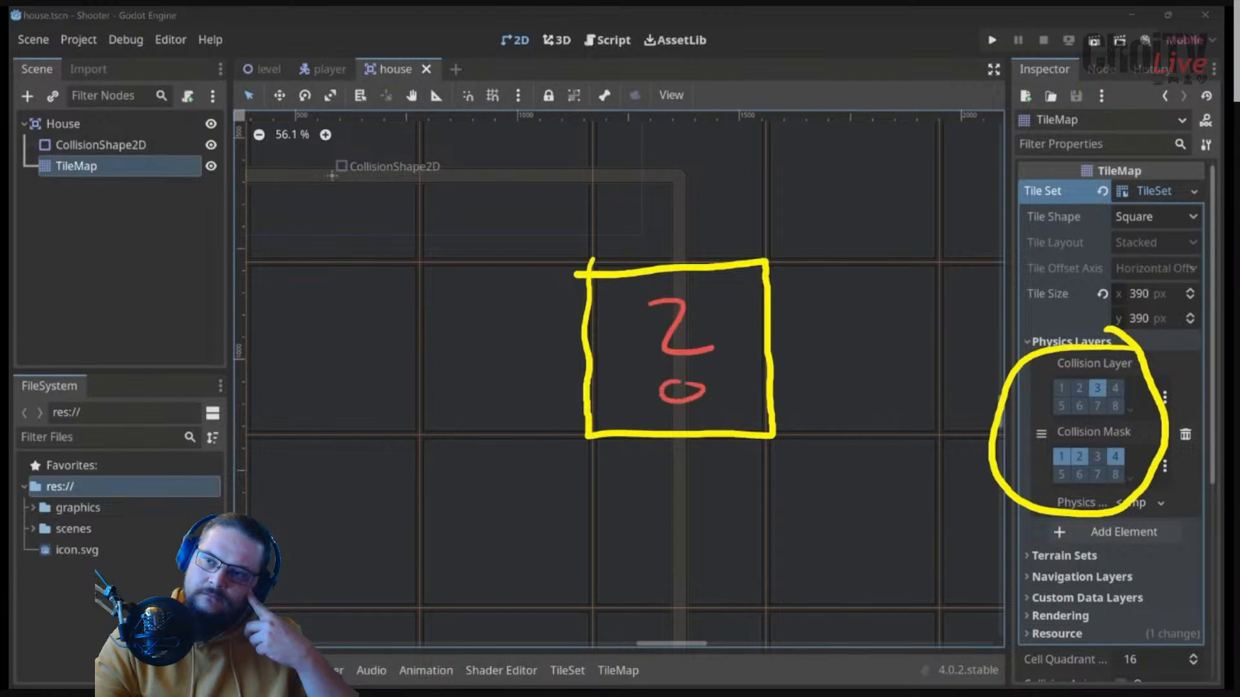
mouse_move(674, 276)
mouse_down()
mouse_move(690, 368)
mouse_move(675, 422)
mouse_up()
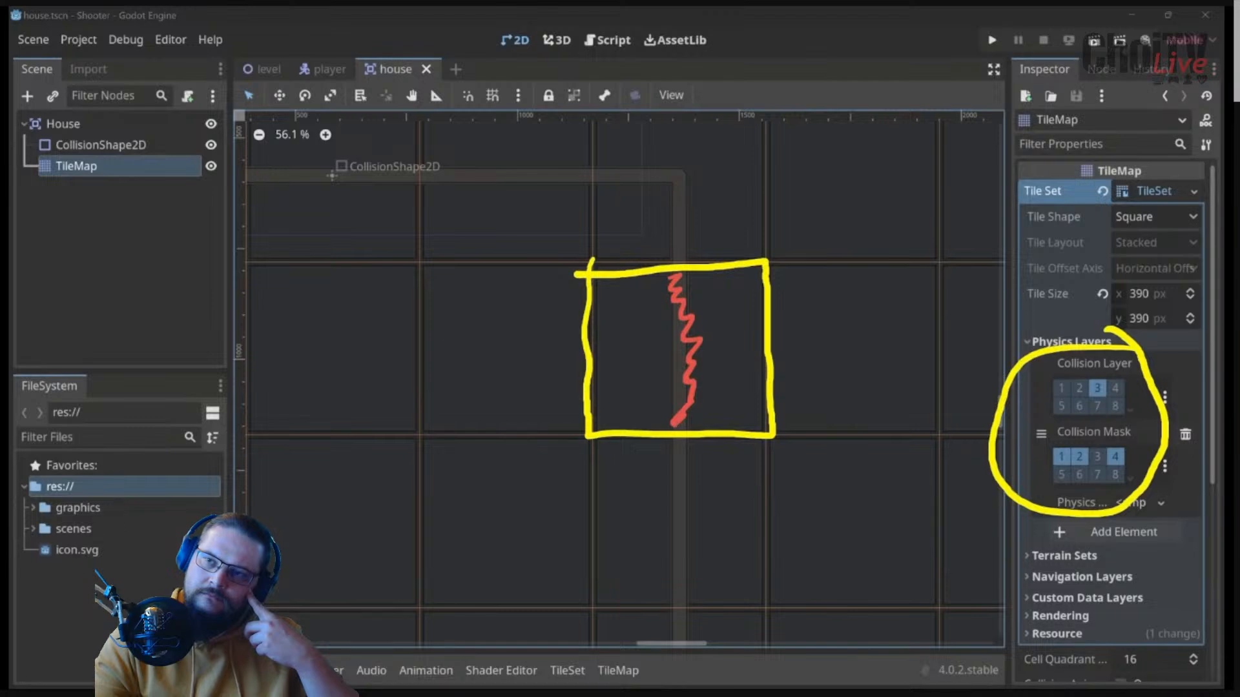
mouse_move(649, 263)
mouse_down()
mouse_move(736, 355)
mouse_move(619, 455)
mouse_move(619, 255)
mouse_move(674, 262)
mouse_up()
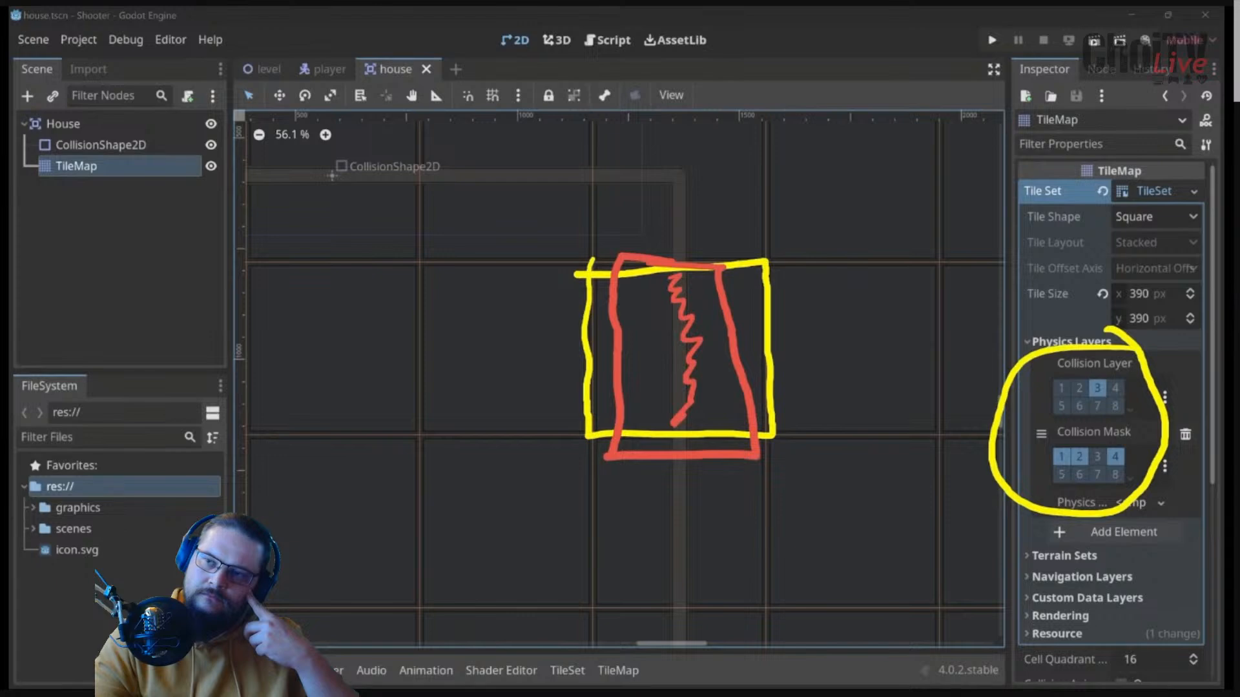
key(Escape)
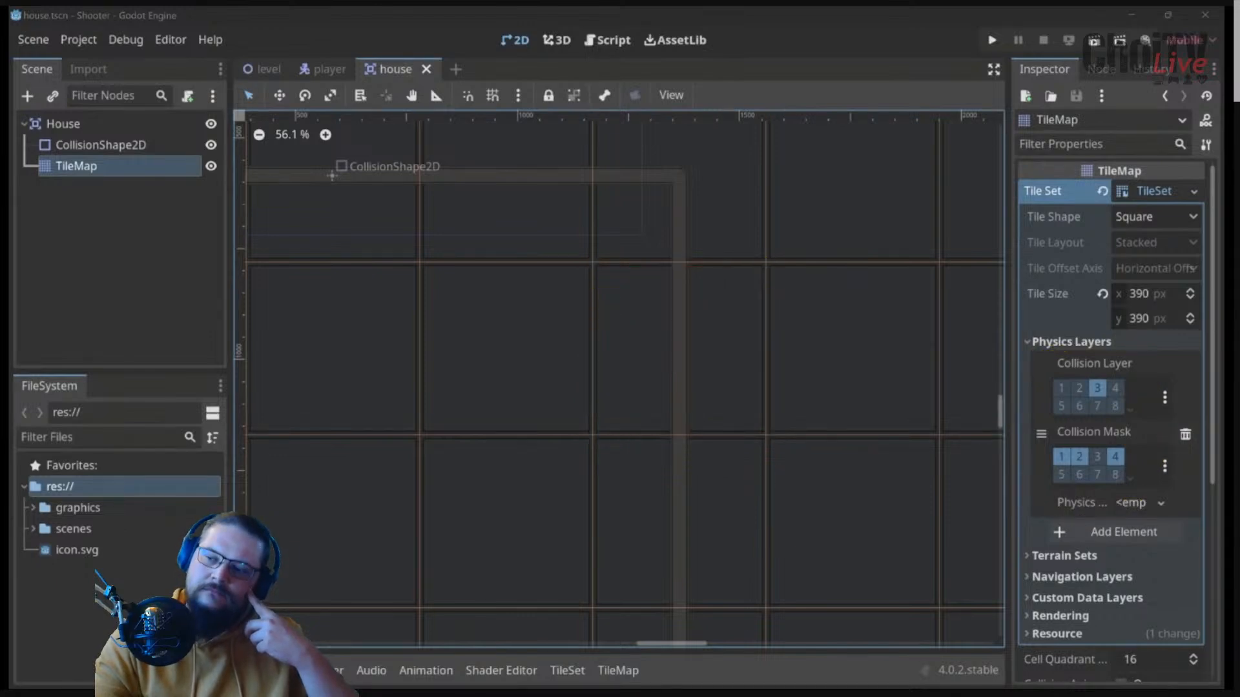
Step: Enlarge the TileSet editor and choose Physics Layer 0 as the property to paint on the interior tiles
click(568, 671)
click(539, 535)
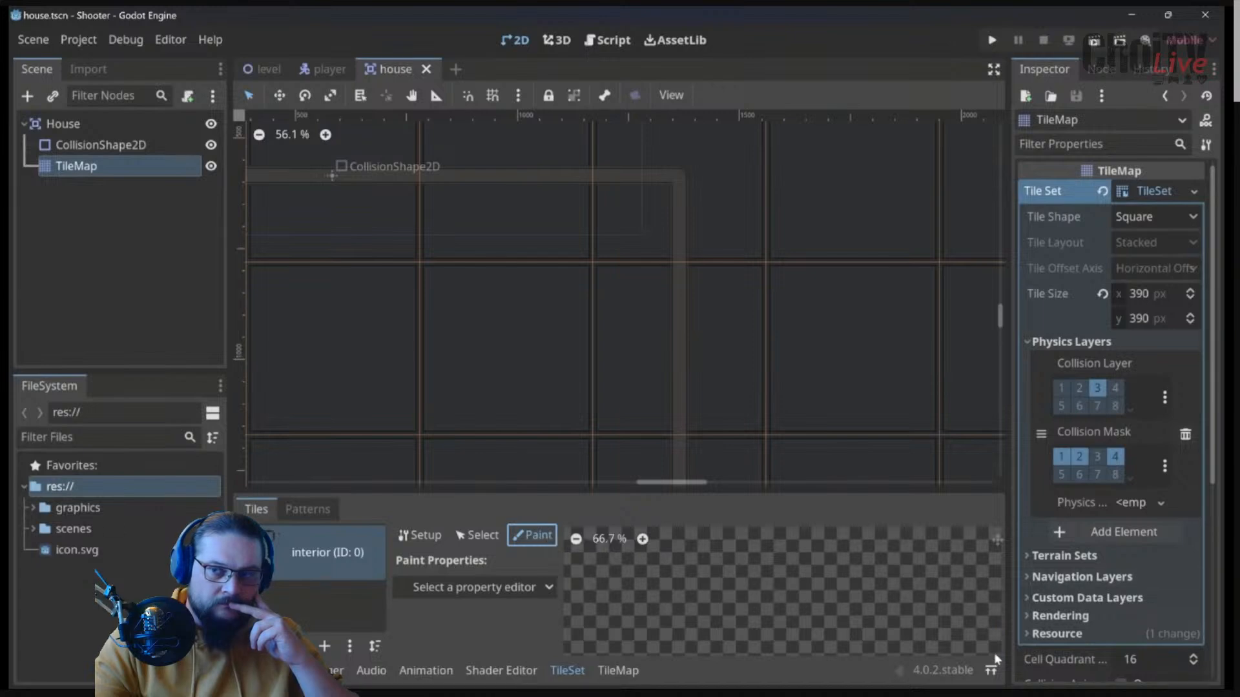
click(991, 671)
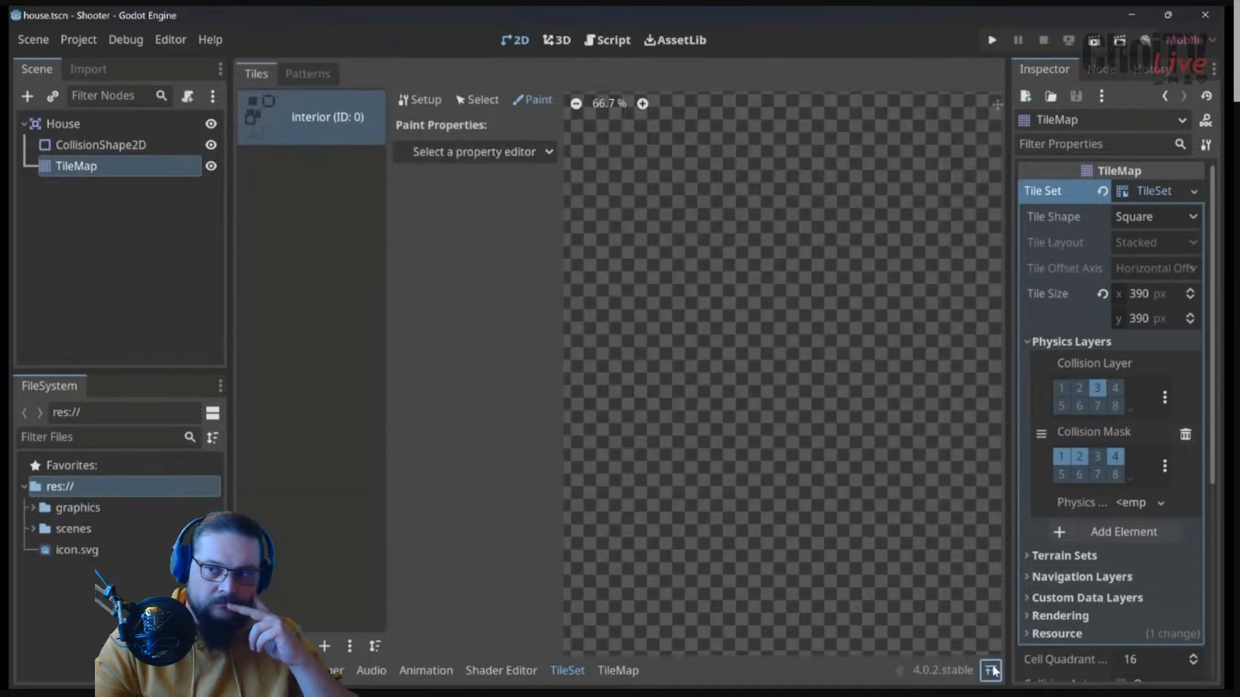
click(472, 154)
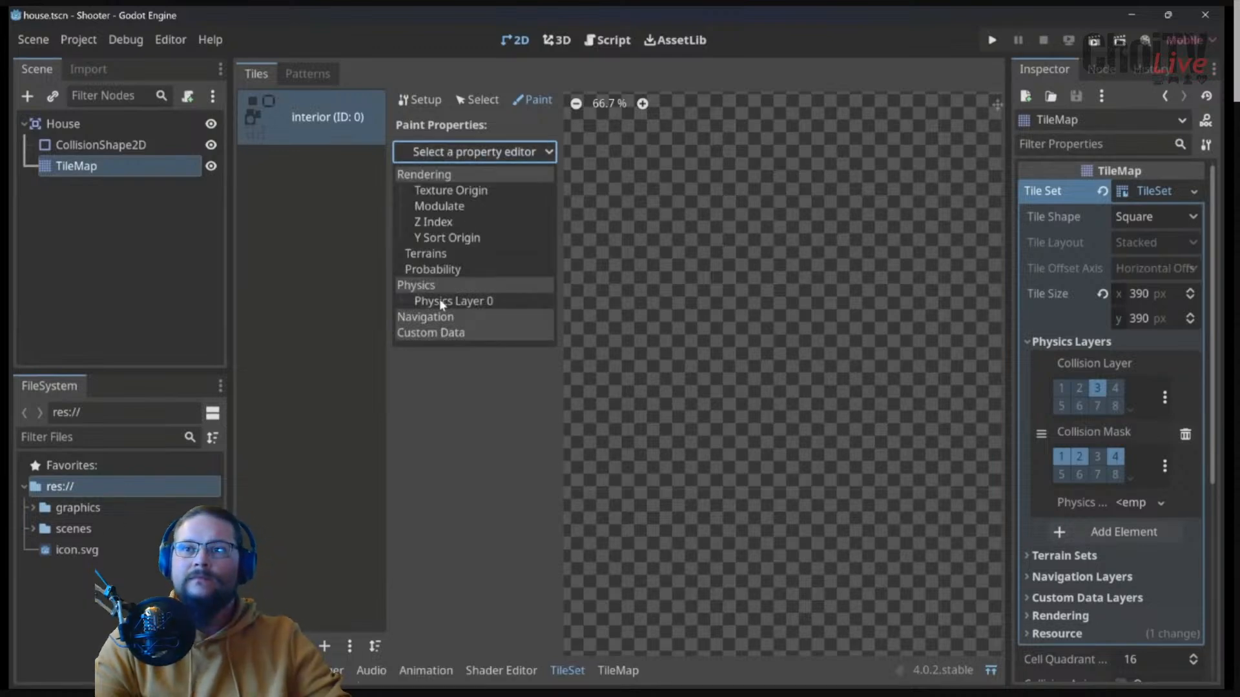
click(464, 301)
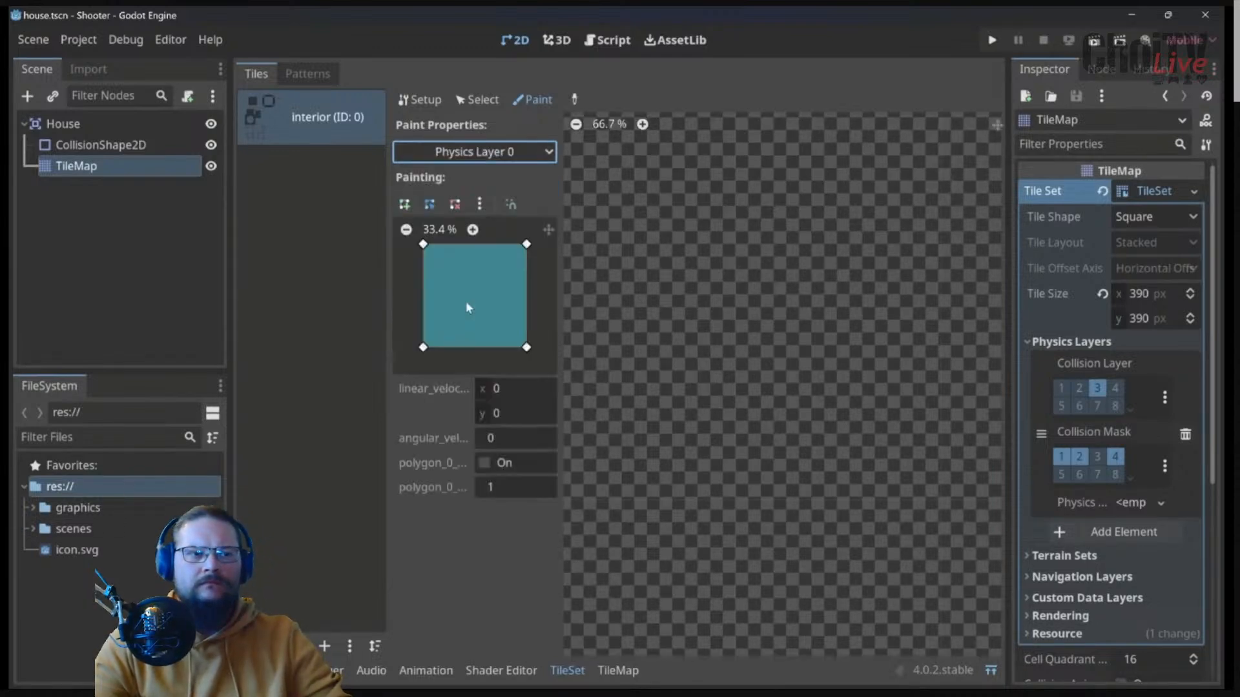
Step: Paint the default full-square collision polygon onto the upper-left rounded corner wall tile of the interior atlas
scroll(688, 351, down, 6)
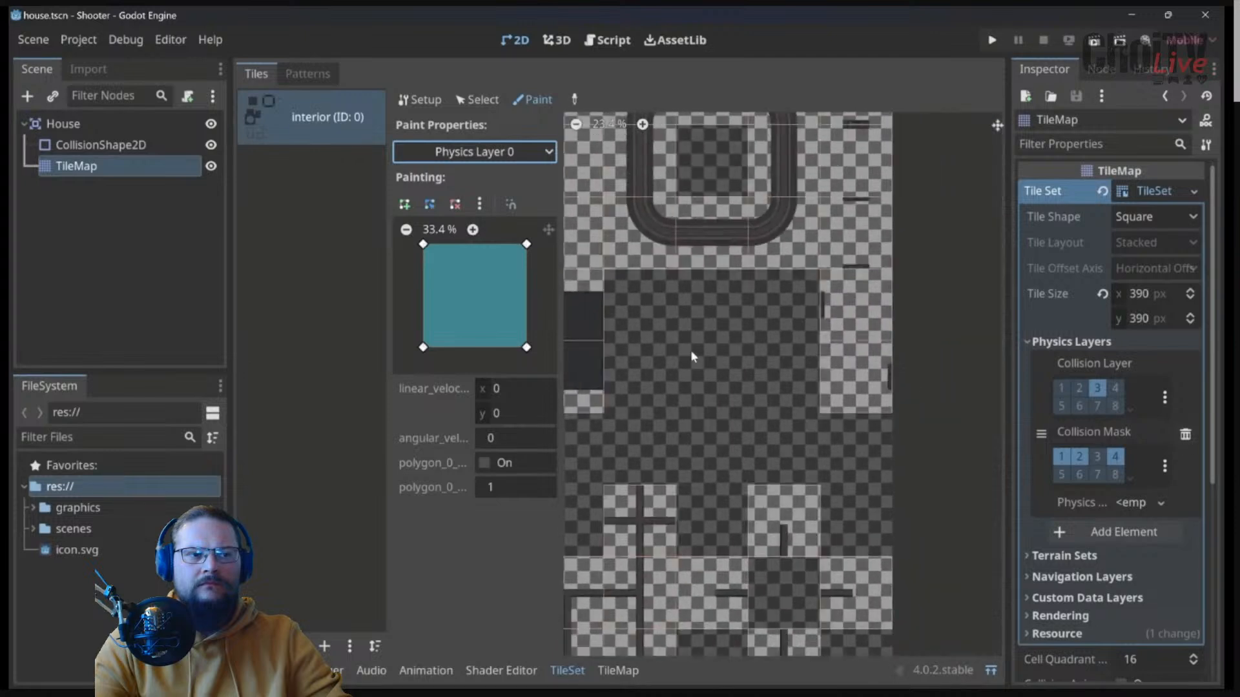
middle_drag(667, 273, 705, 329)
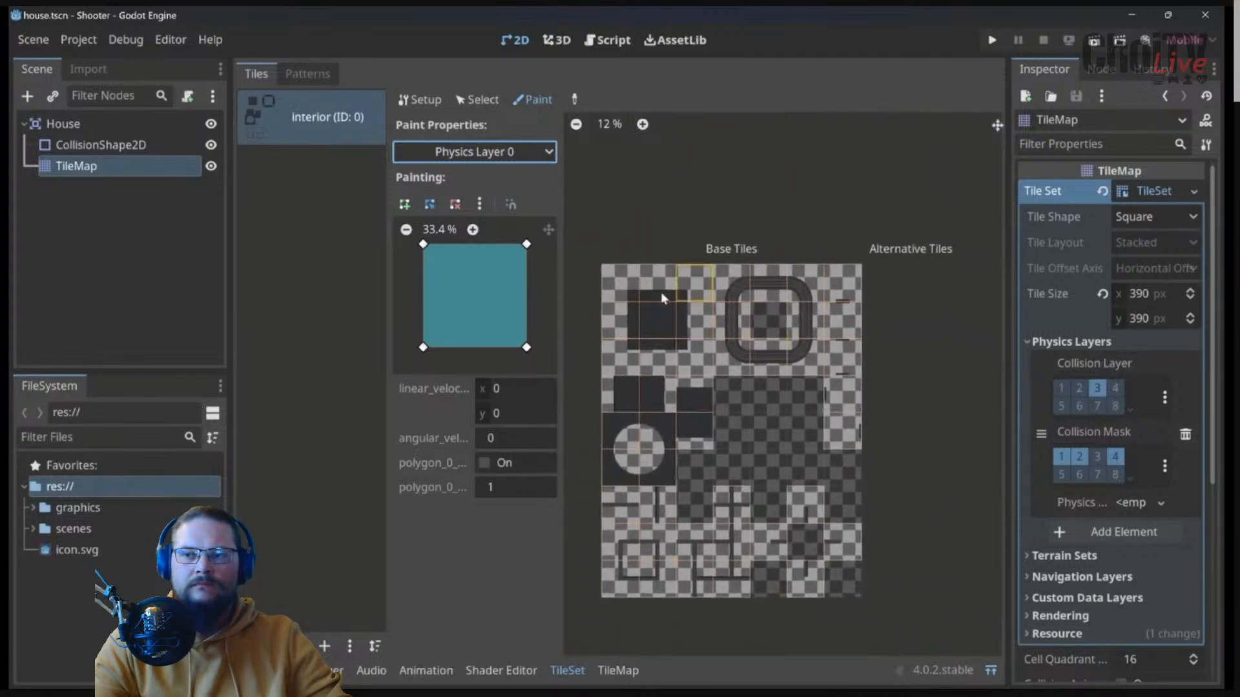
scroll(765, 300, up, 3)
scroll(761, 298, up, 3)
middle_drag(866, 297, 748, 317)
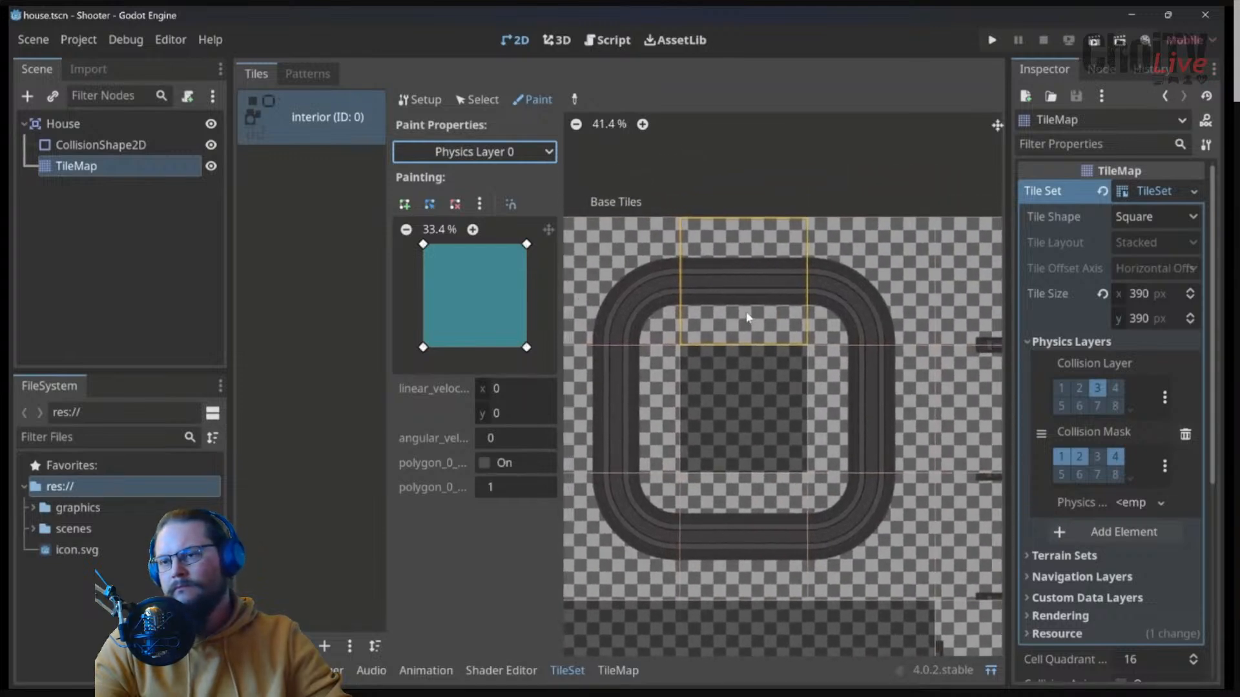
click(626, 287)
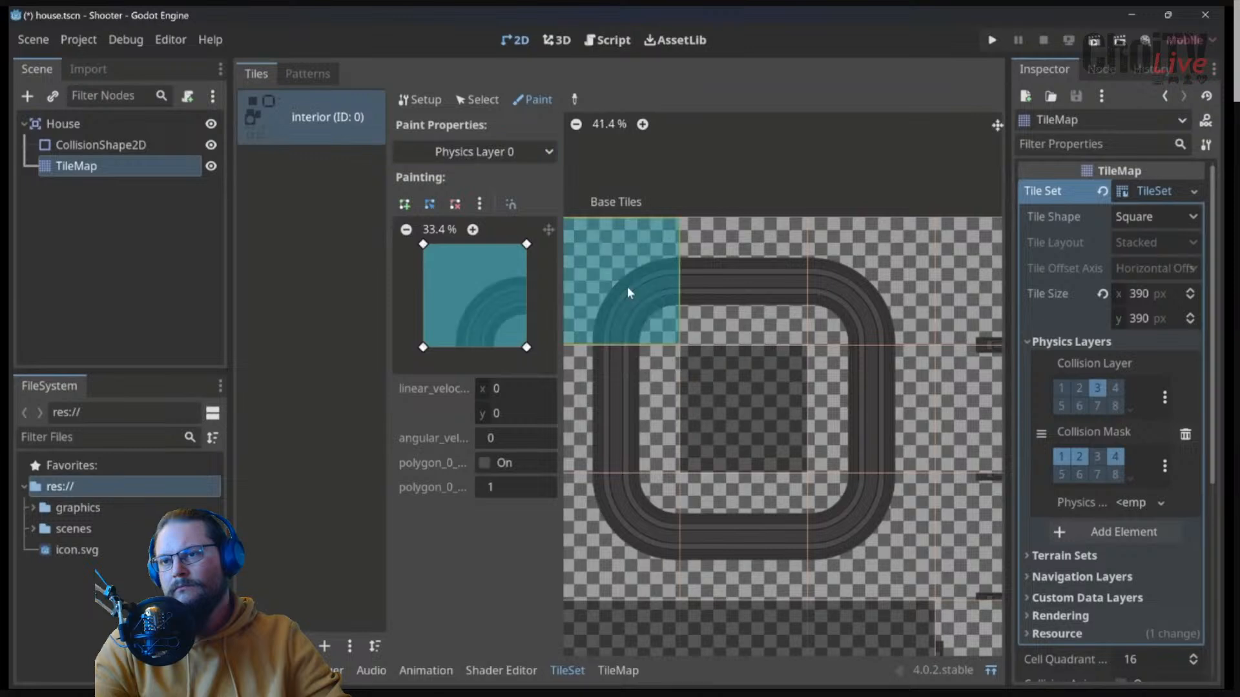
middle_drag(634, 278, 697, 314)
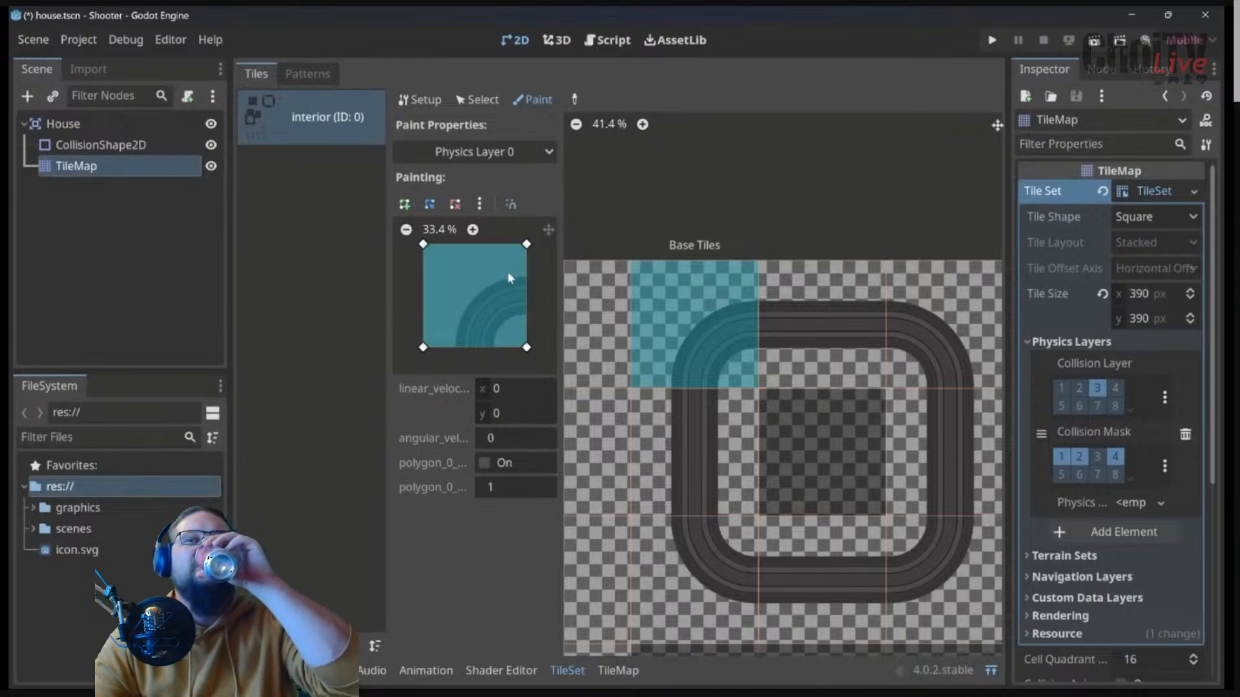
Step: Reshape the collision polygon to follow the corner wall's outer and inner curves, and paint it onto the upper-left corner tile
drag(423, 244, 472, 298)
drag(527, 244, 528, 280)
drag(423, 348, 454, 347)
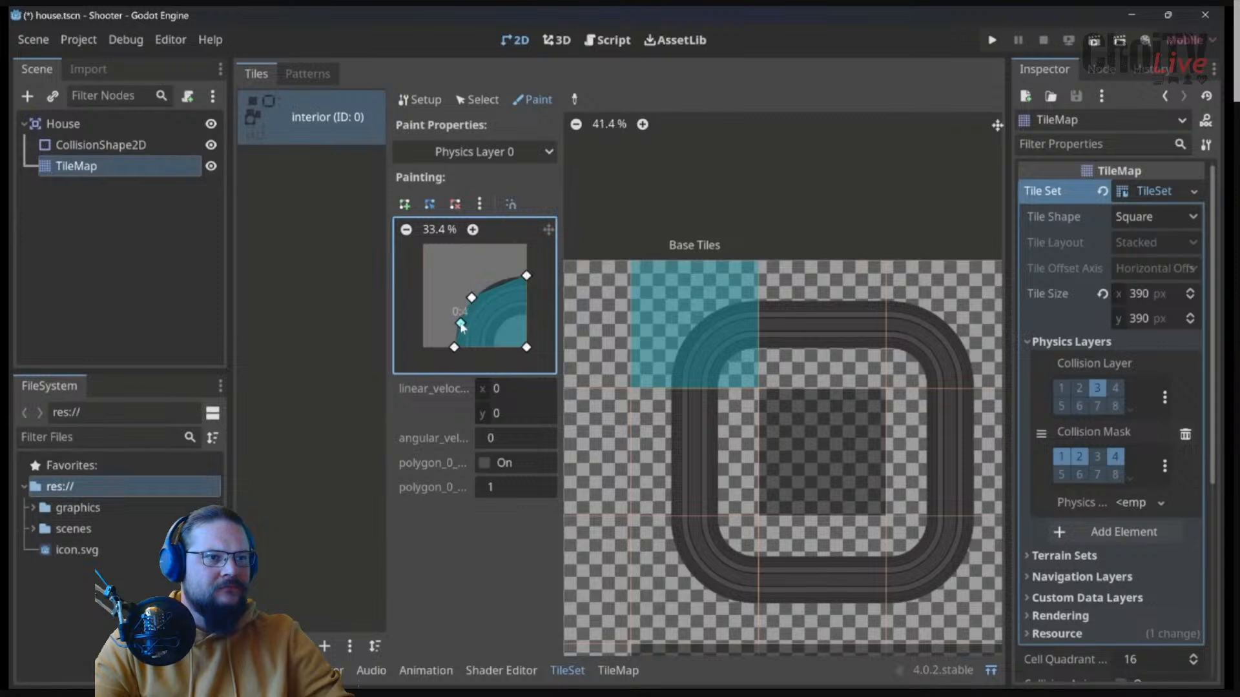
drag(504, 288, 497, 286)
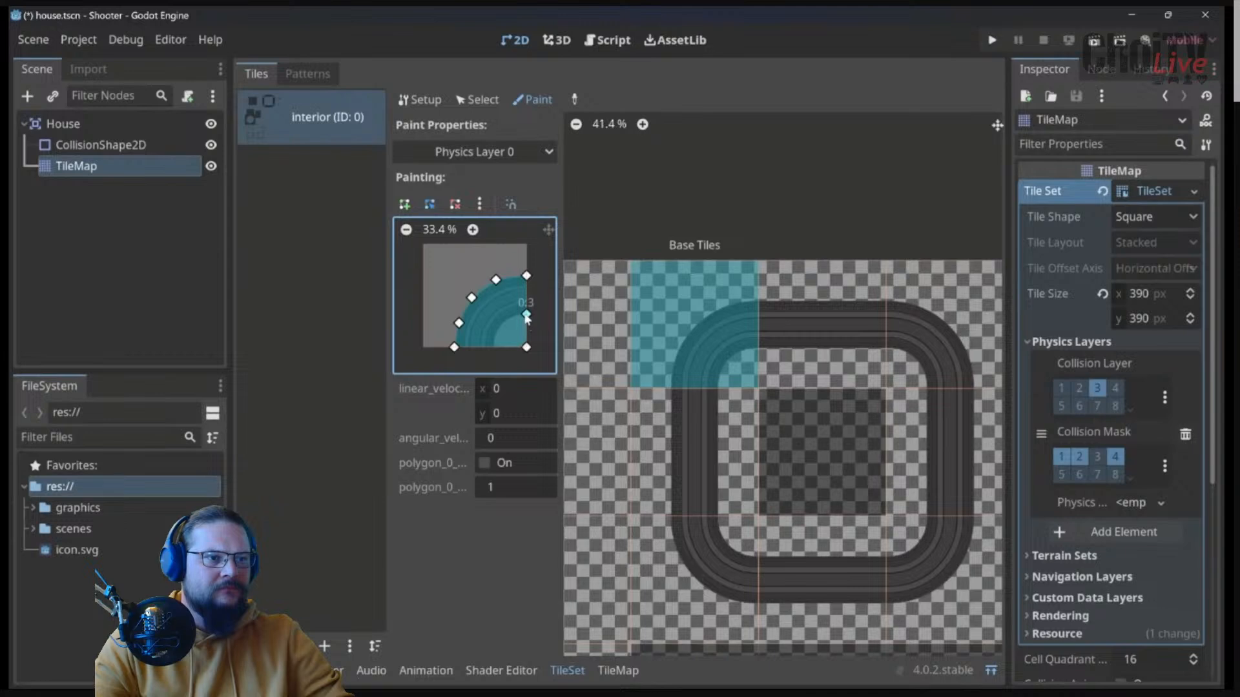
drag(527, 347, 497, 349)
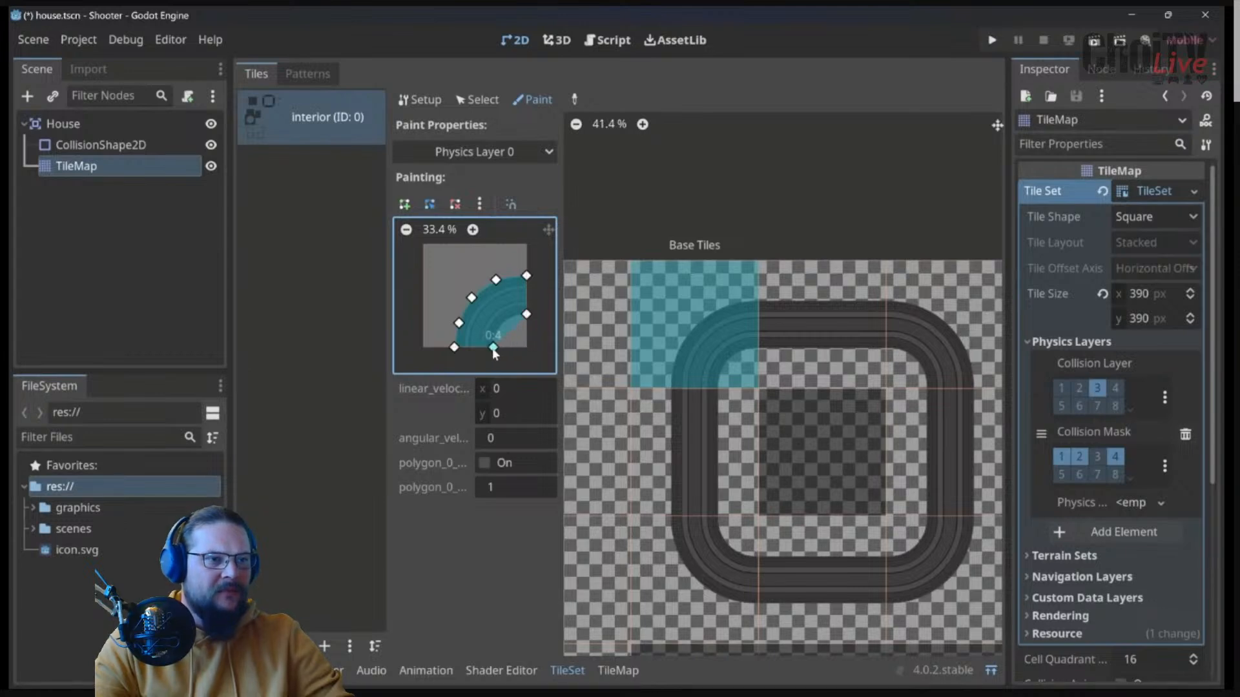
click(504, 323)
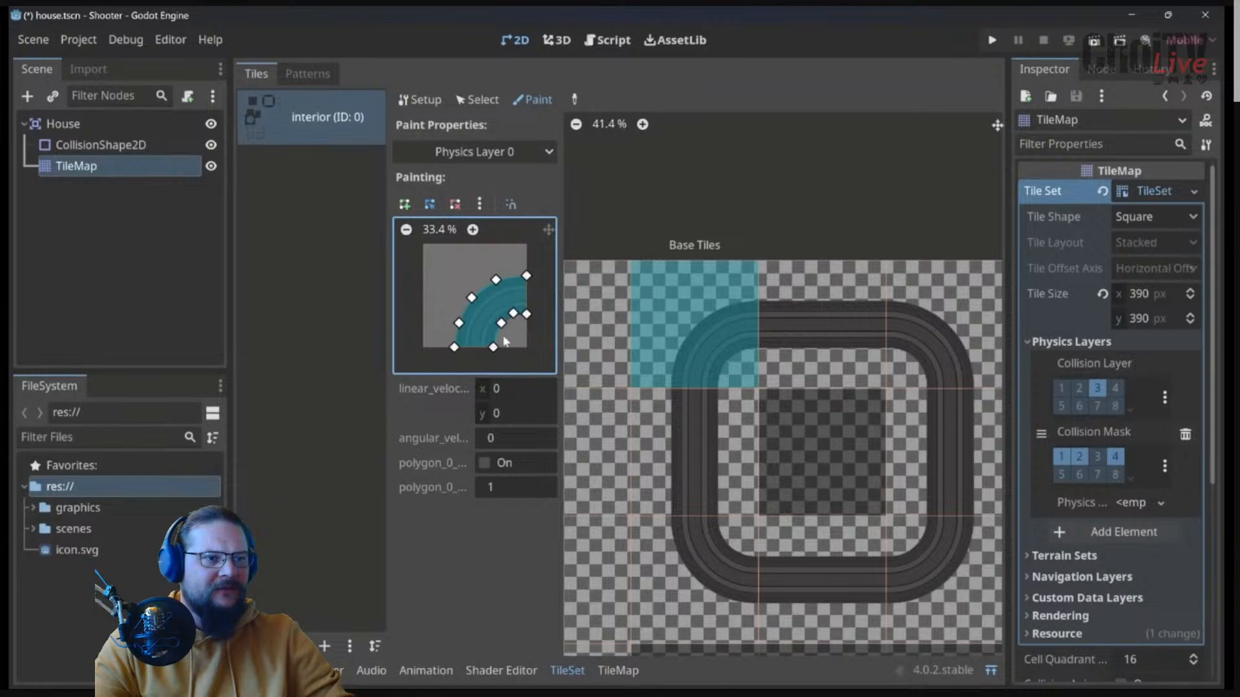
click(497, 335)
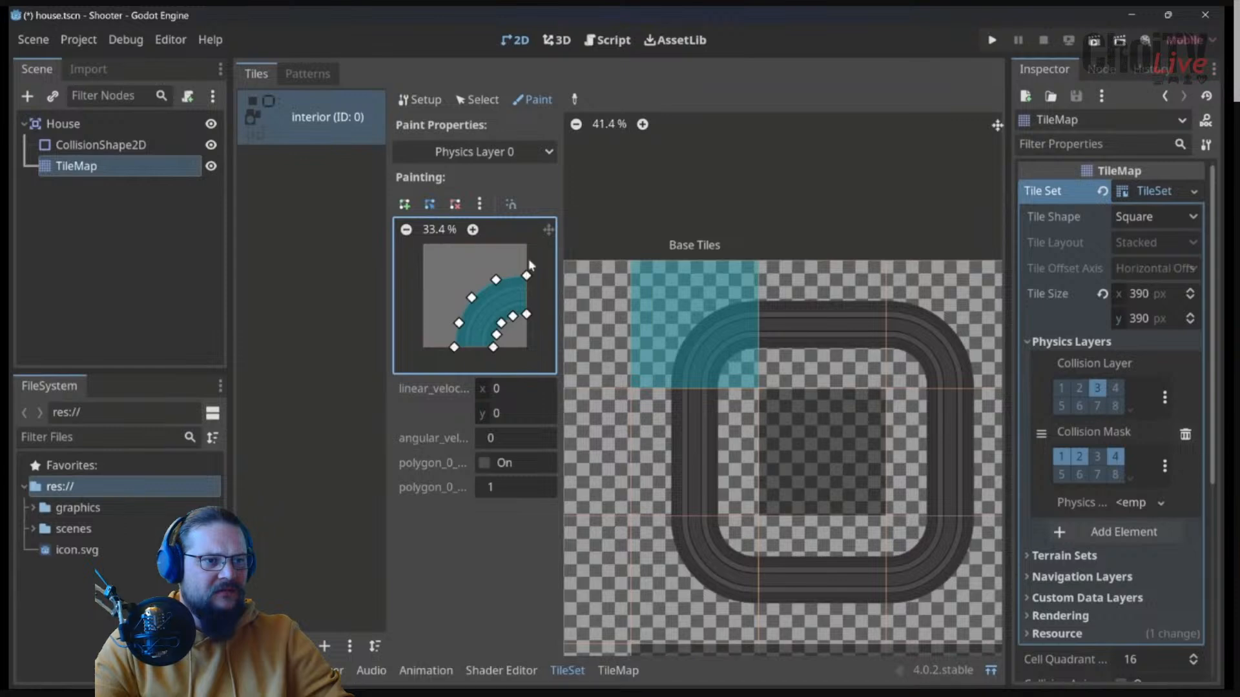
click(716, 316)
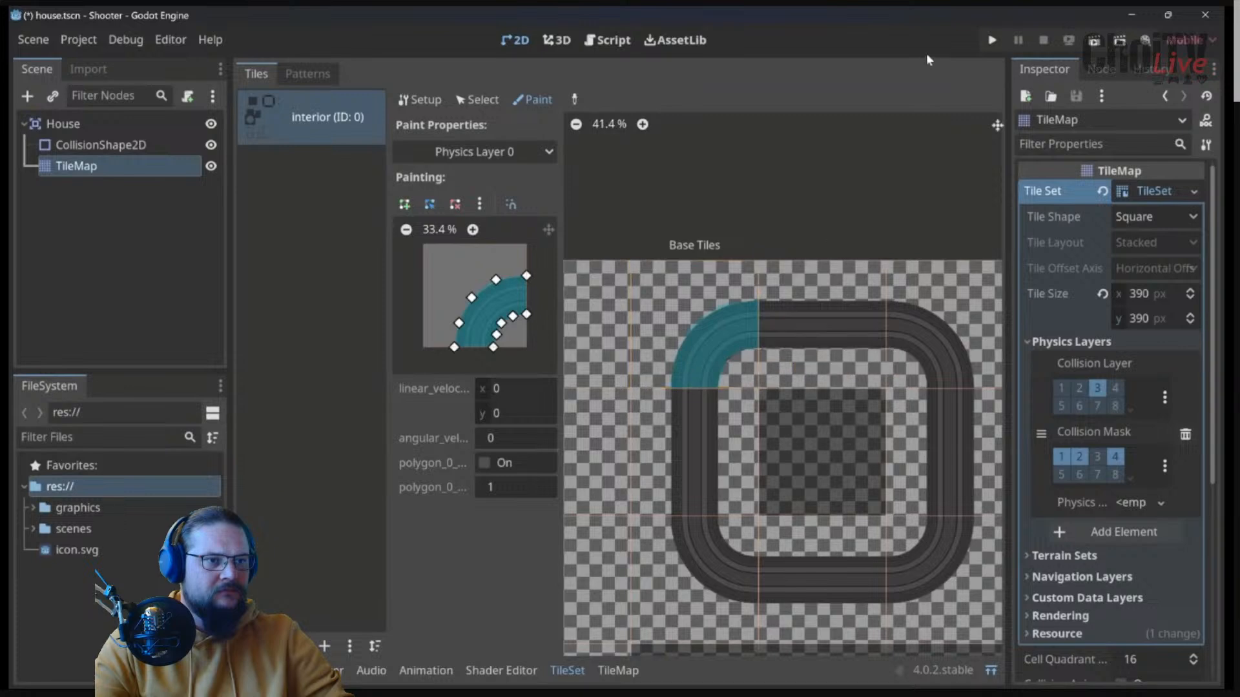
Step: Run the project and walk the player to the house and along its upper-left wall to the rounded corner to test collision
click(991, 41)
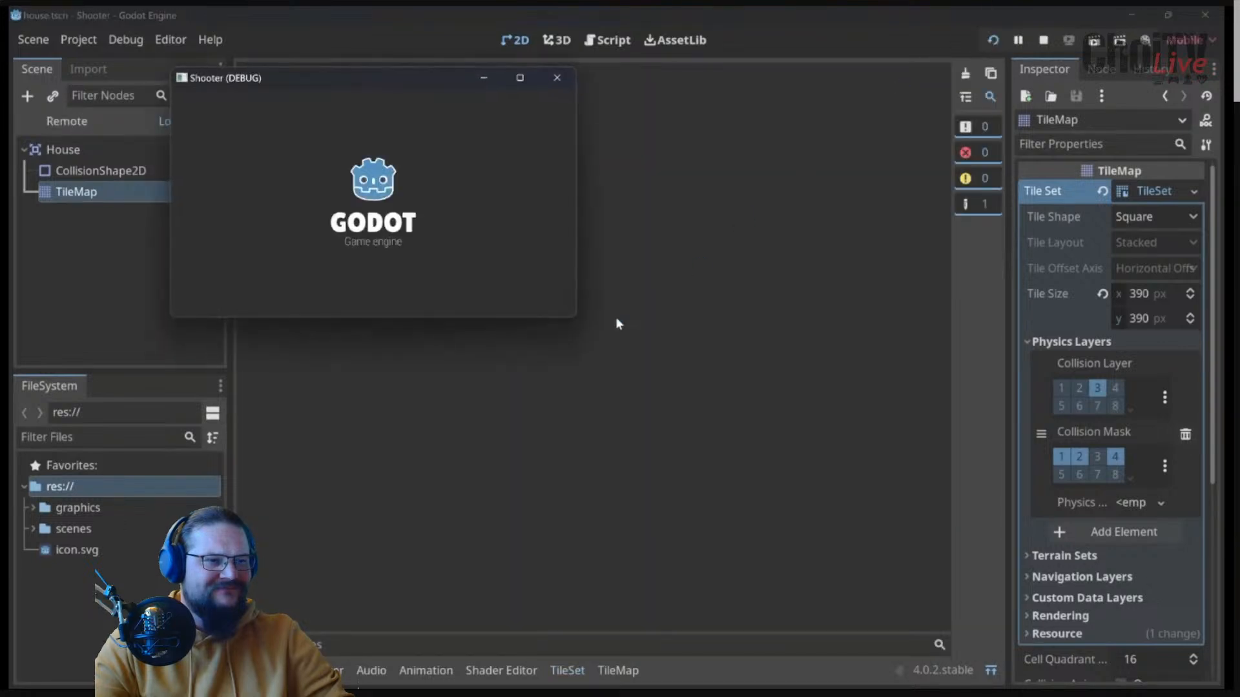
key(s)
key(a)
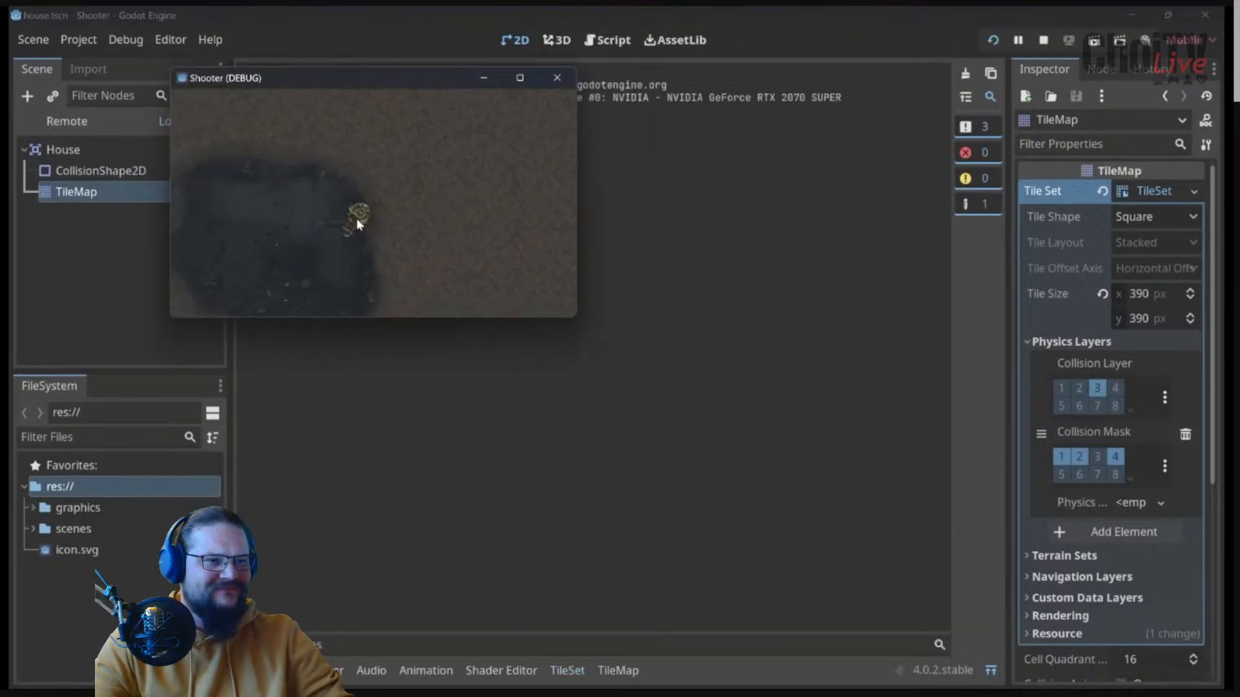
key(a)
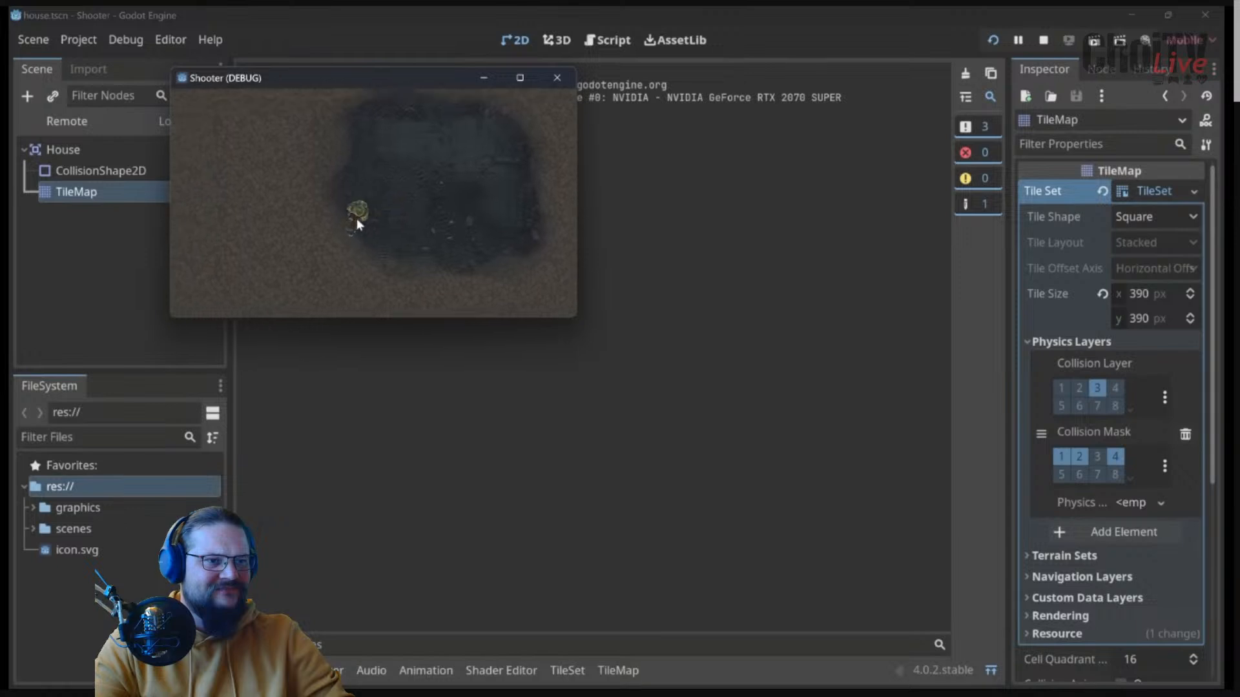
key(a)
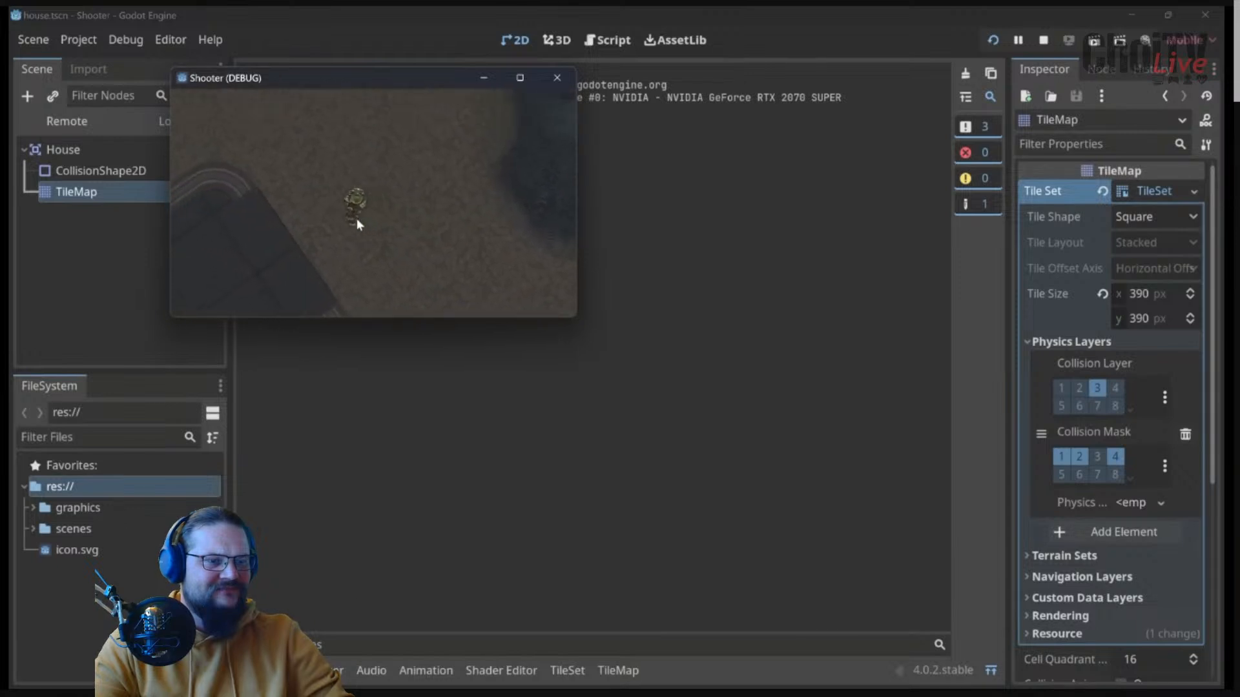
key(a)
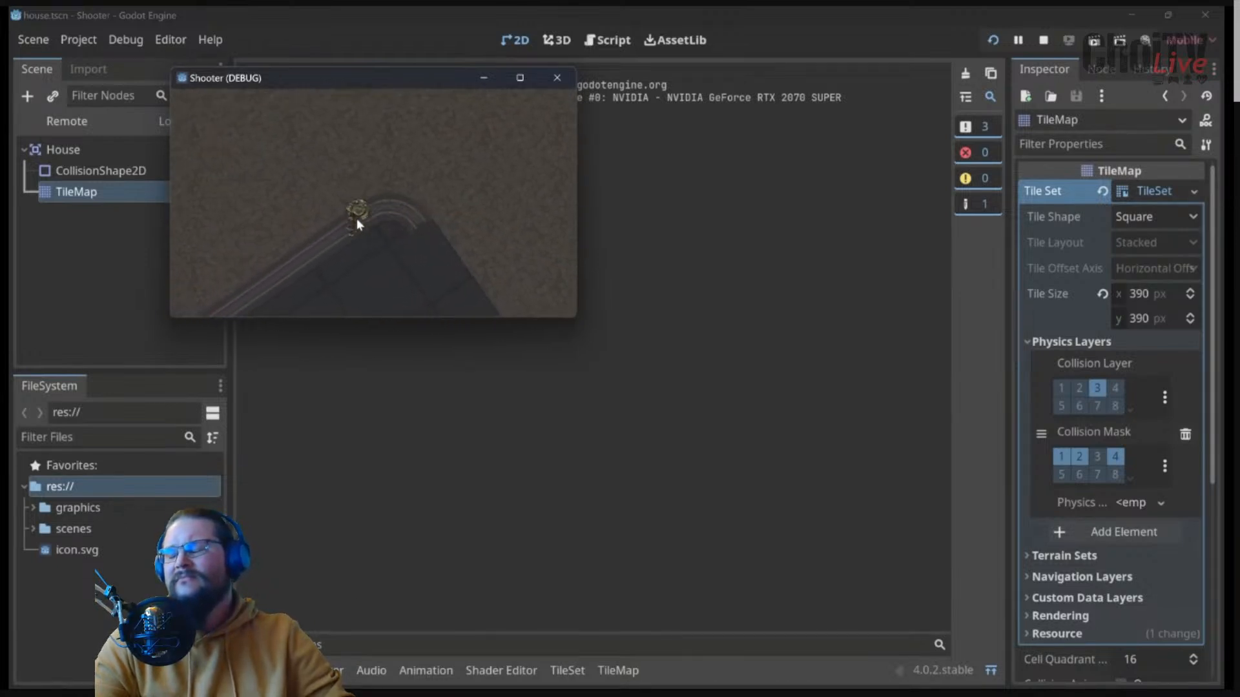
key(a)
key(s)
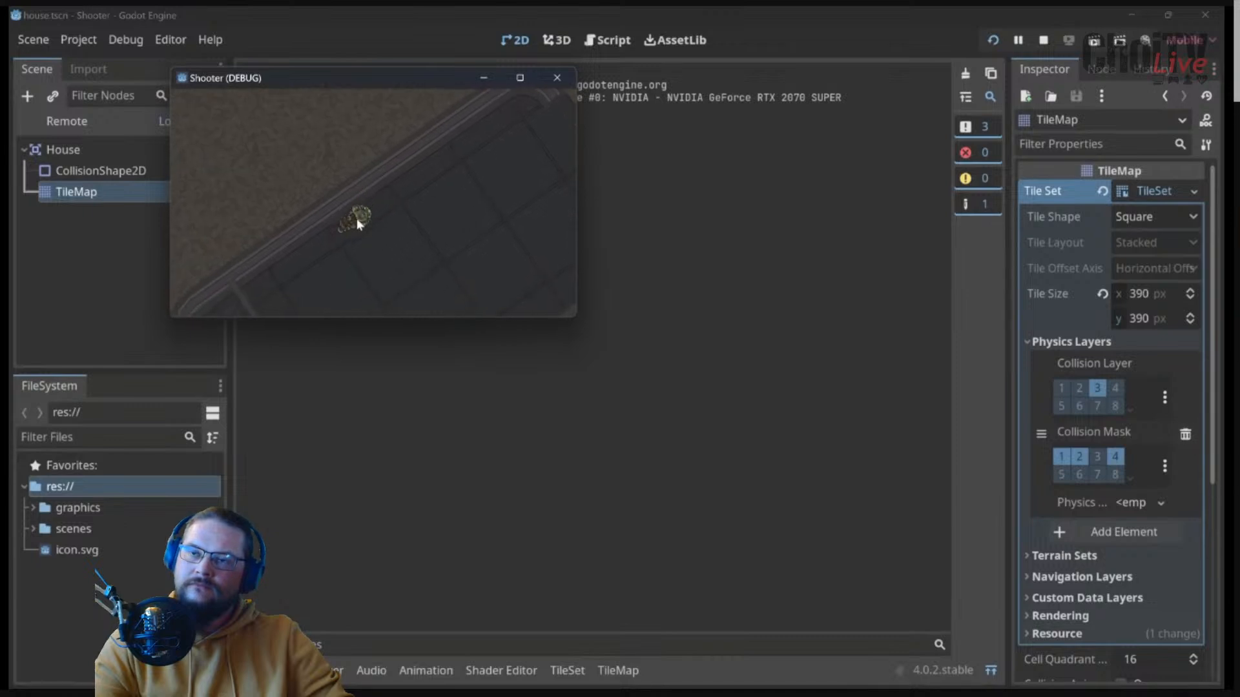
key(a)
key(s)
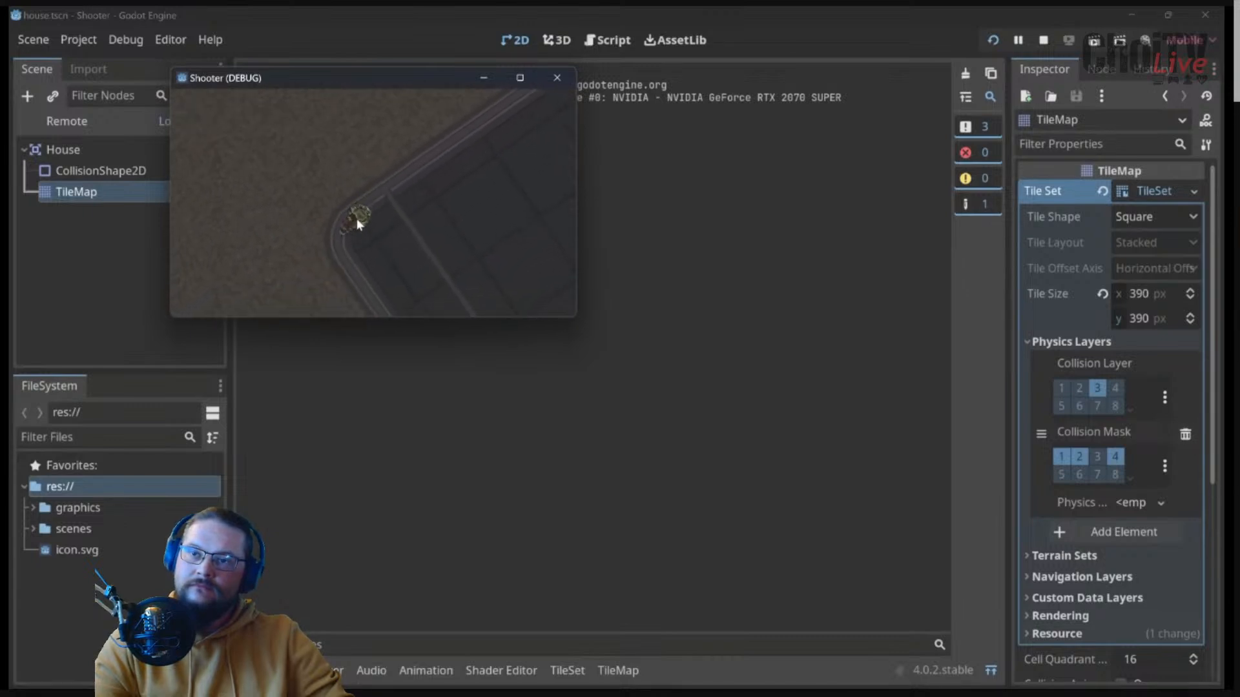
Step: Walk the player along the lower-left wall and in and out around the house's lowest rounded corner to test collision, and close the game
key(s)
key(d)
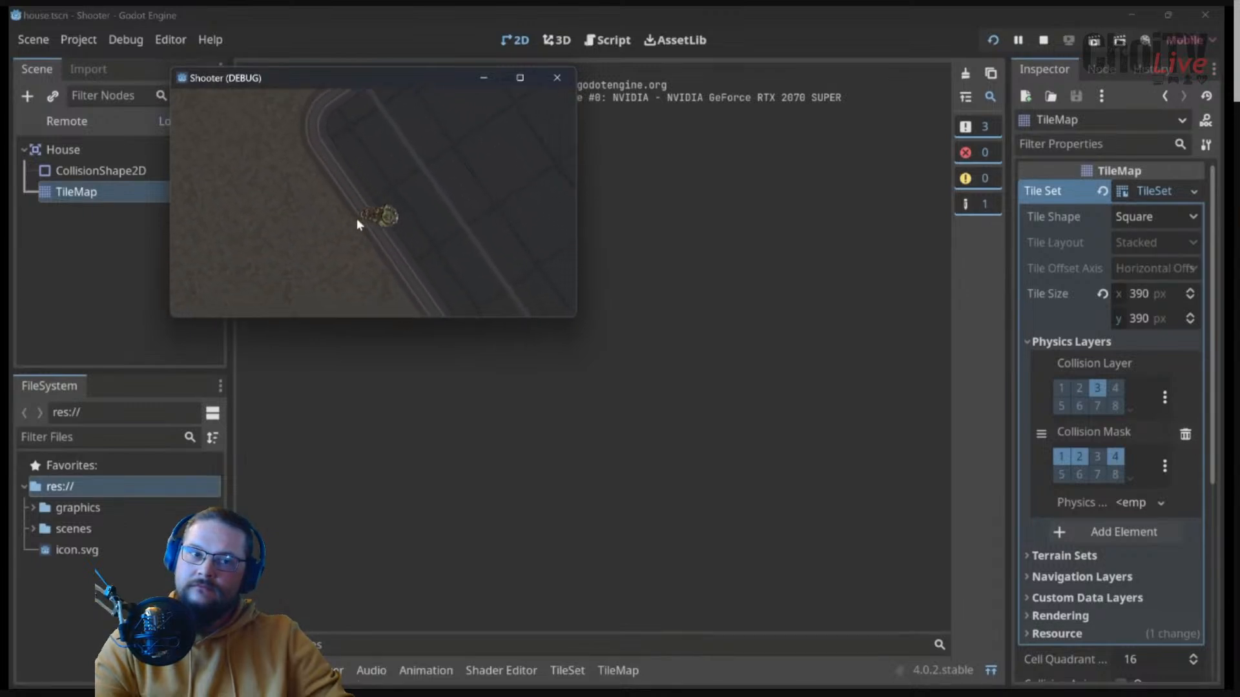
key(s)
key(d)
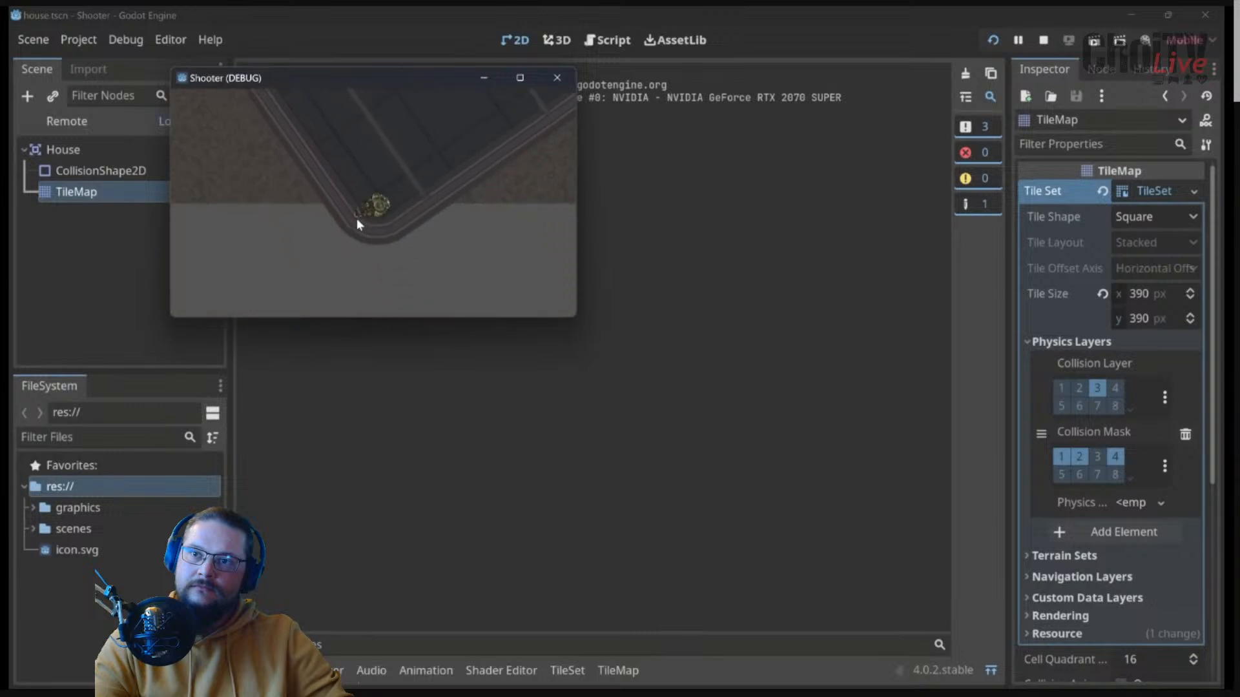
key(a)
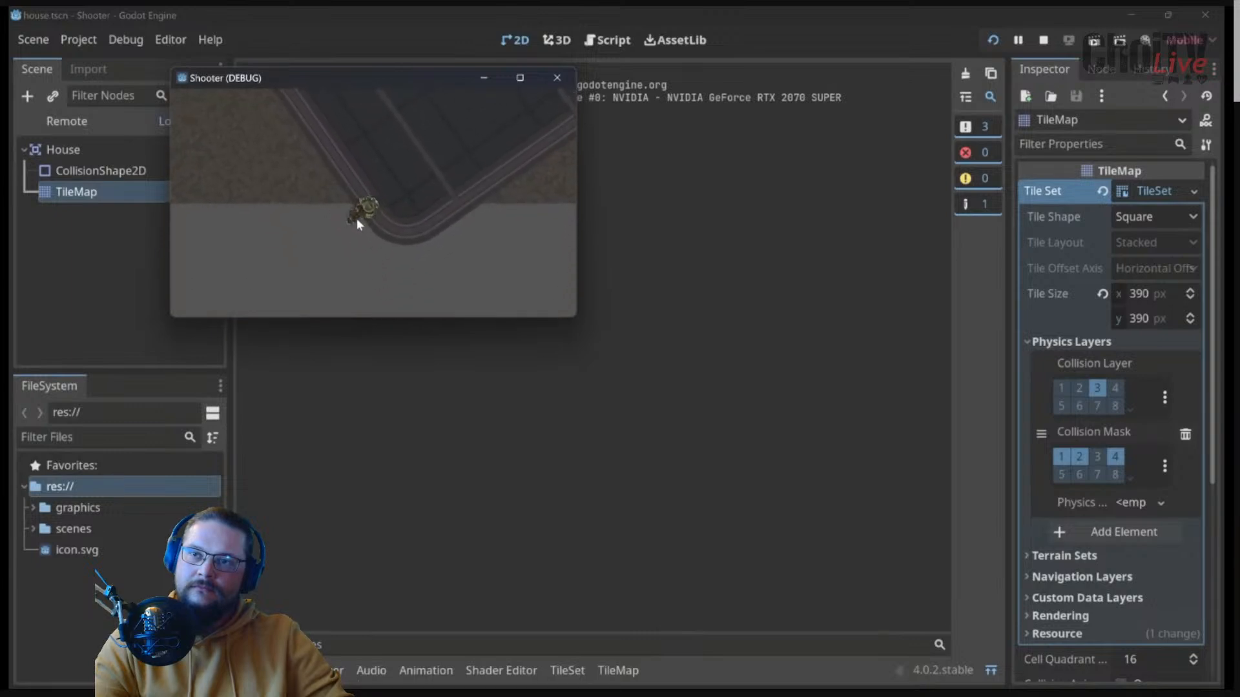
key(s)
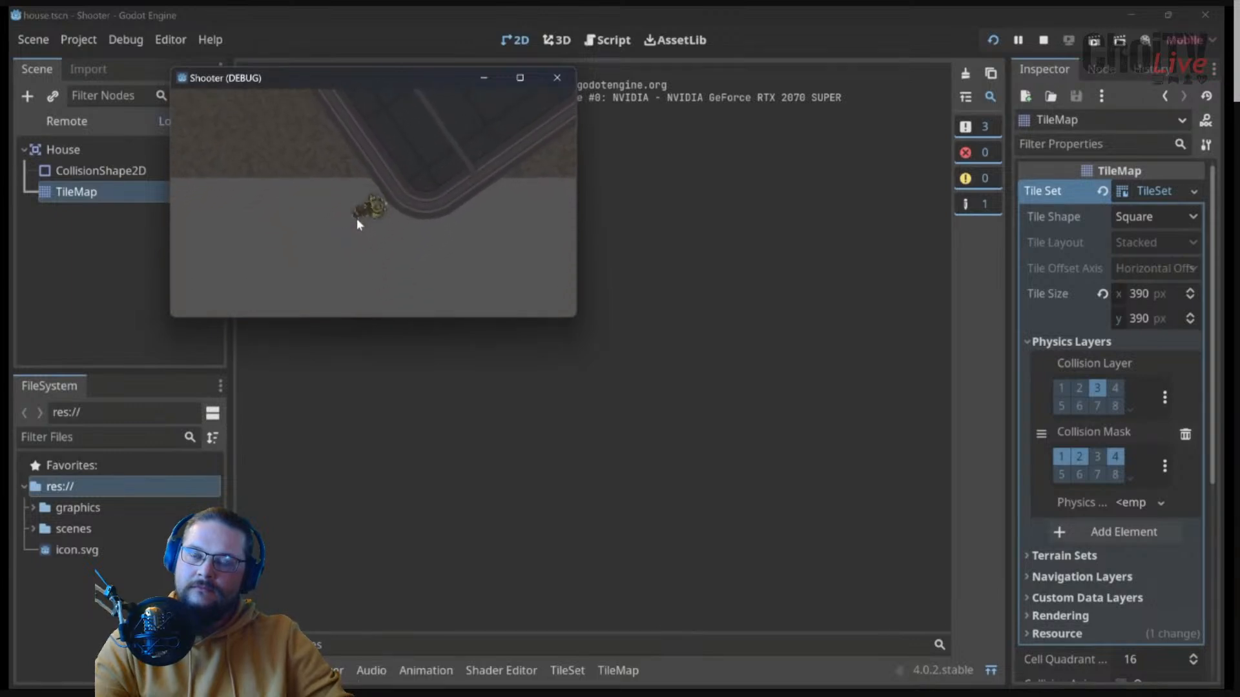
key(d)
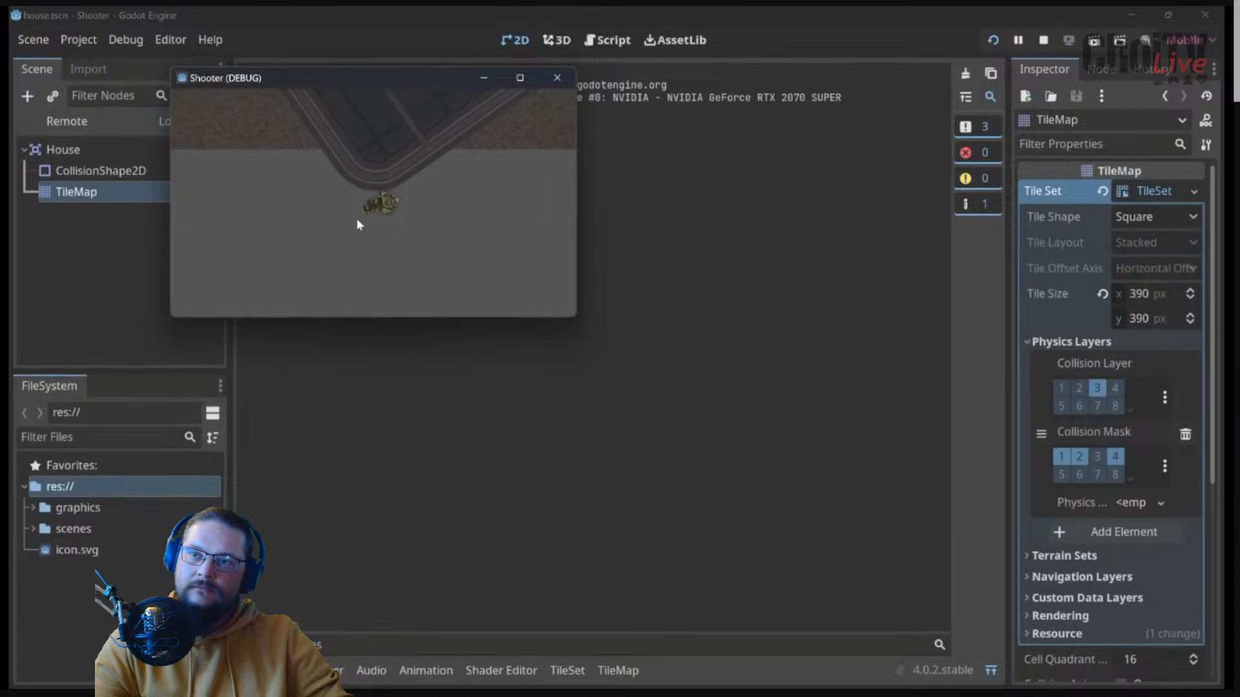
key(w)
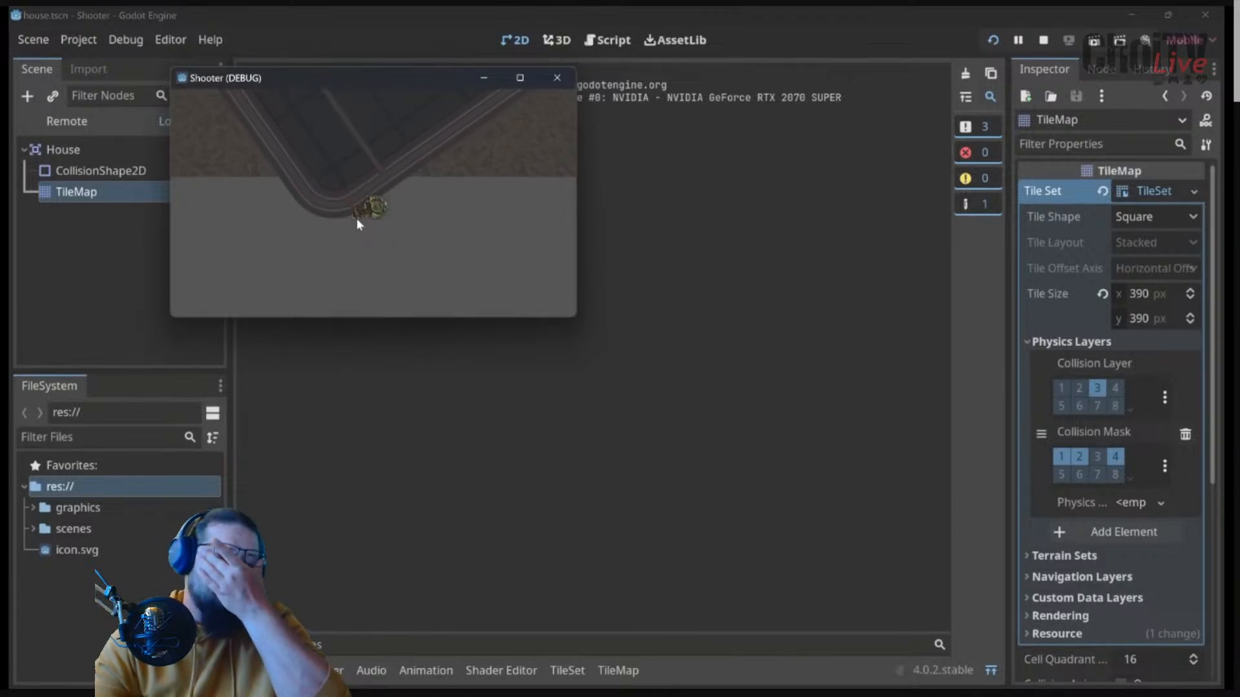
key(a)
key(d)
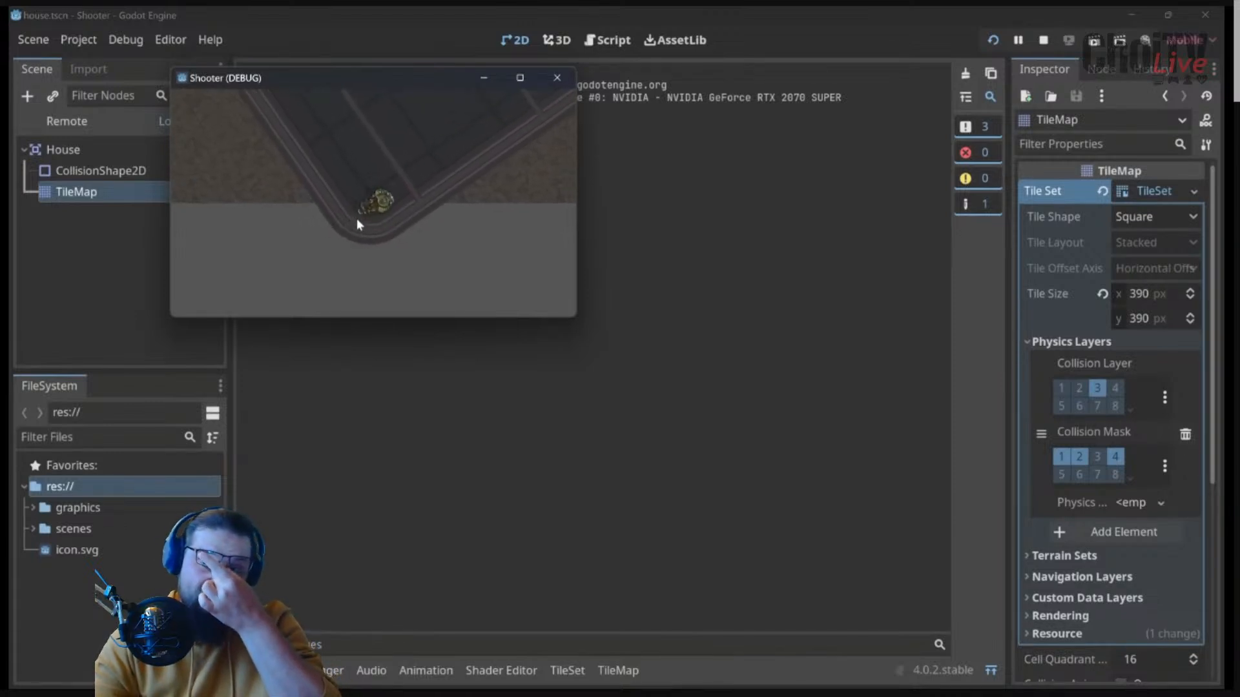
key(s)
click(556, 78)
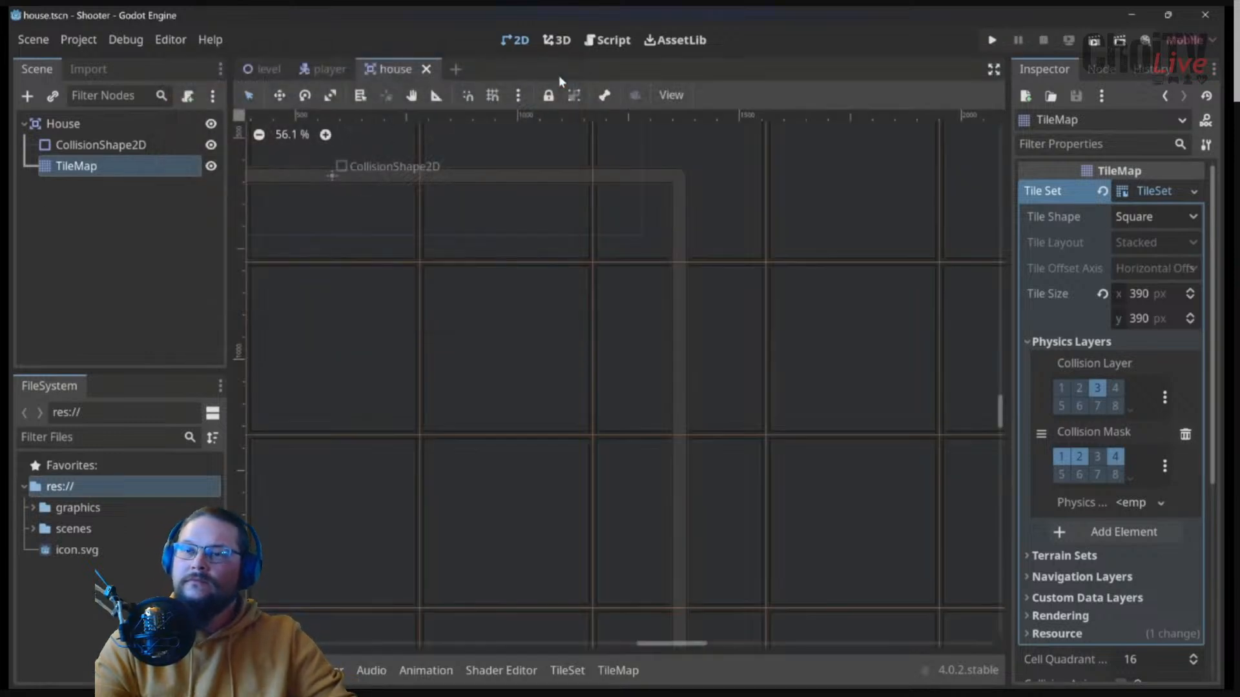
Step: Return to the TileSet editor, flip the corner collision polygon horizontally, and paint it onto the upper-right corner wall tile
click(567, 671)
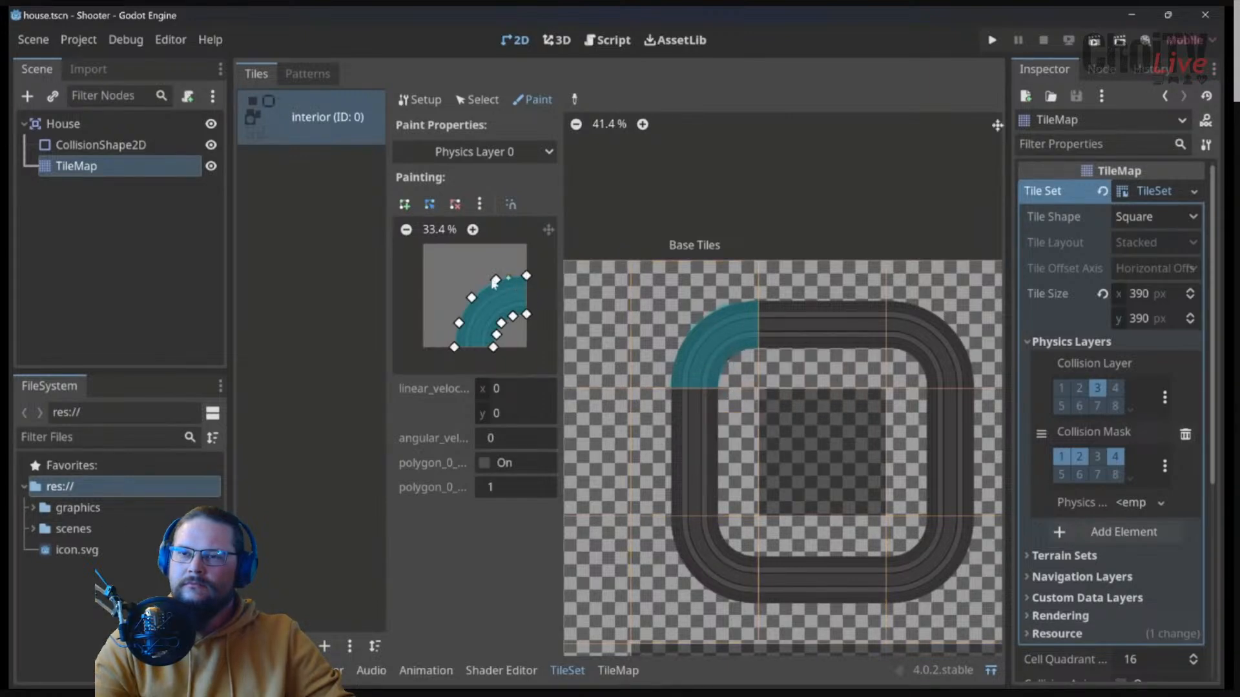
click(929, 316)
middle_drag(921, 308, 788, 328)
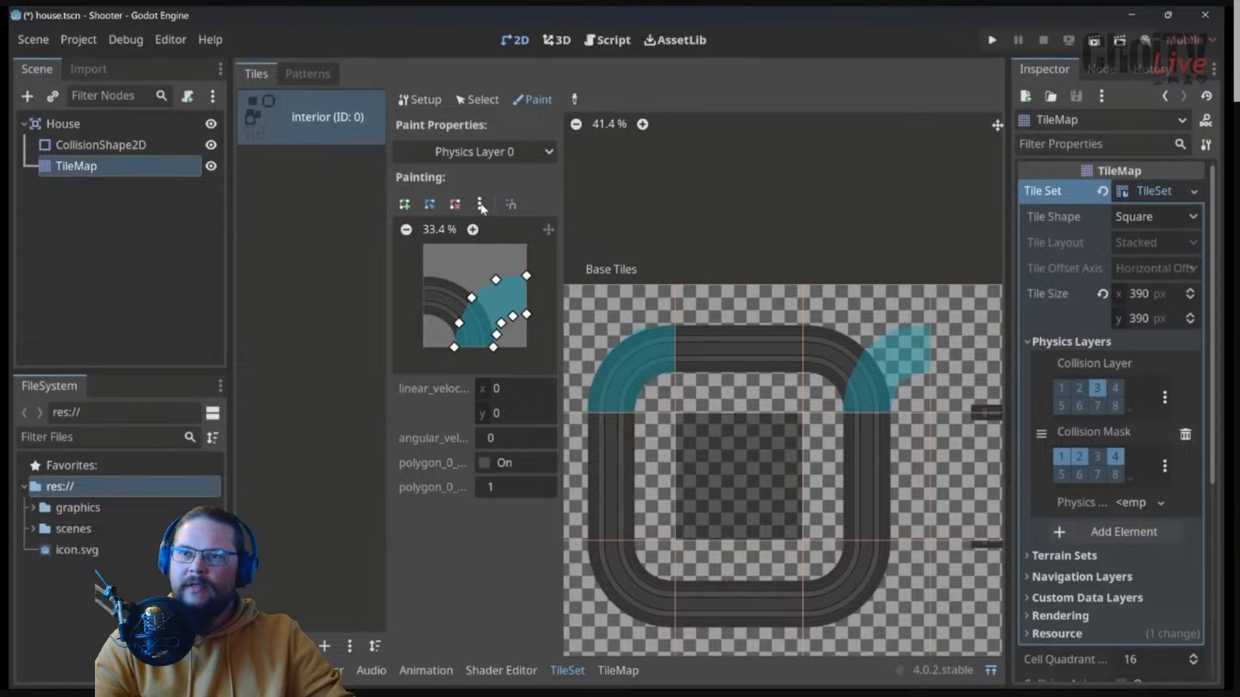
click(481, 206)
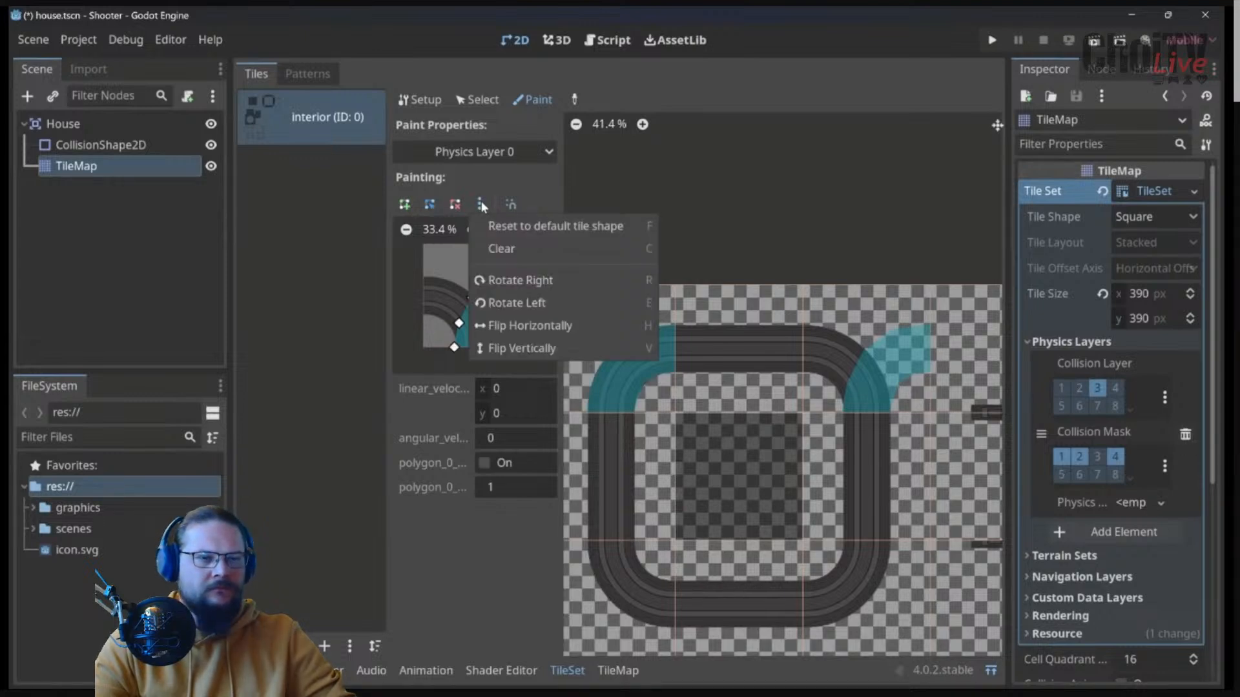
click(517, 327)
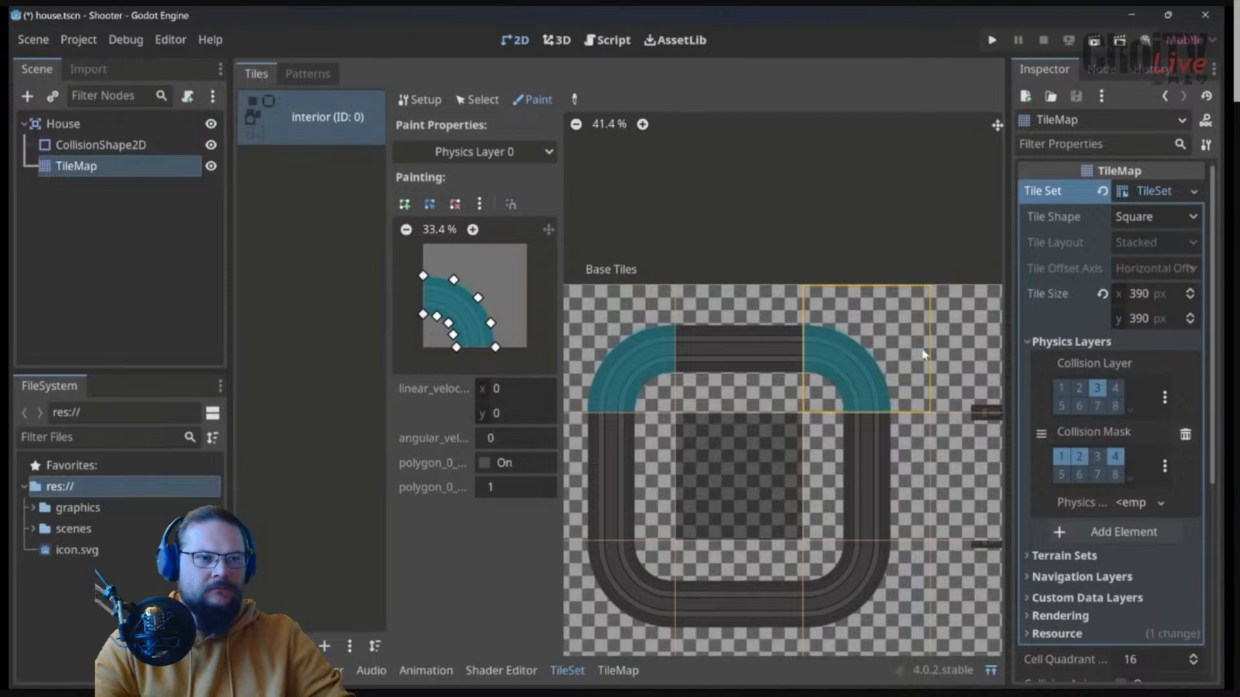
Step: Flip the collision polygon vertically and paint it onto the lower-right corner wall tile
scroll(886, 581, down, 3)
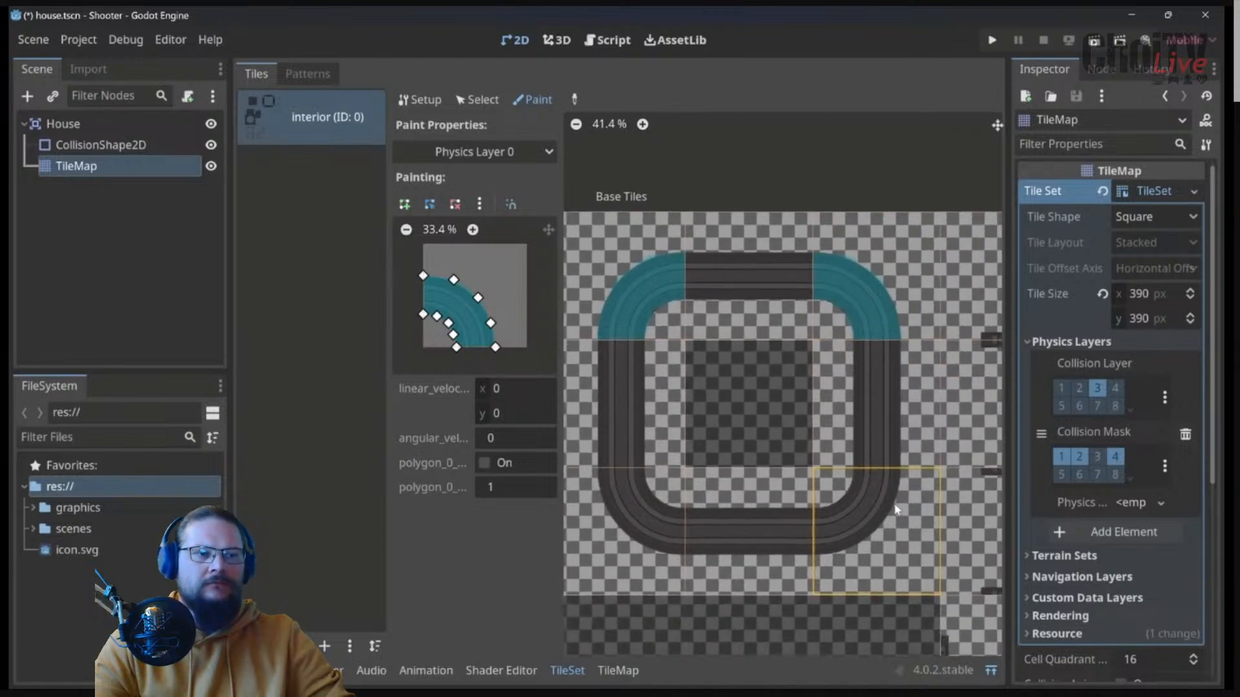
click(839, 487)
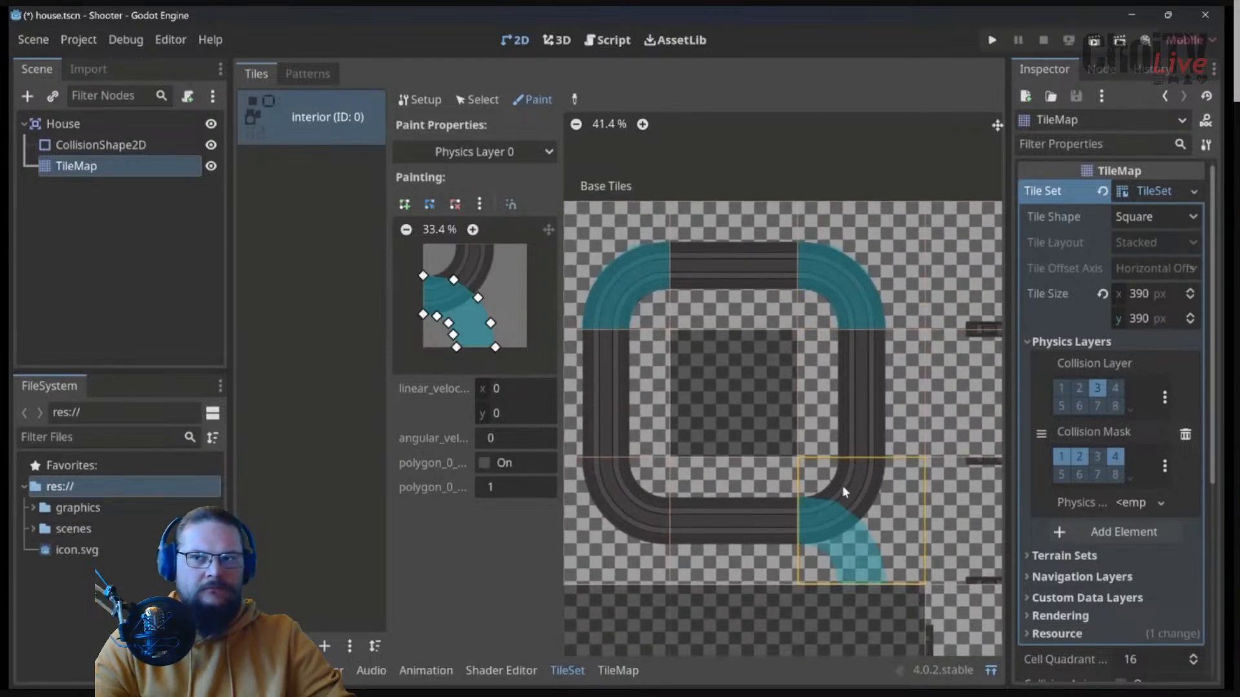
click(479, 204)
click(516, 347)
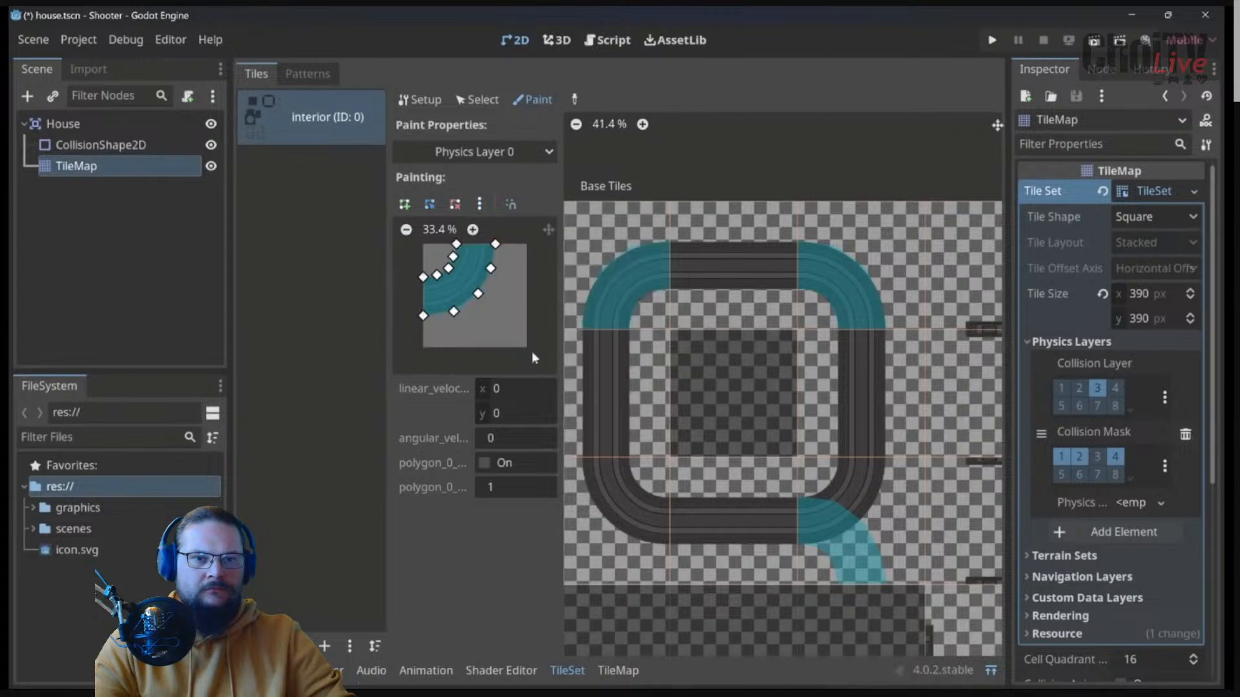
click(872, 520)
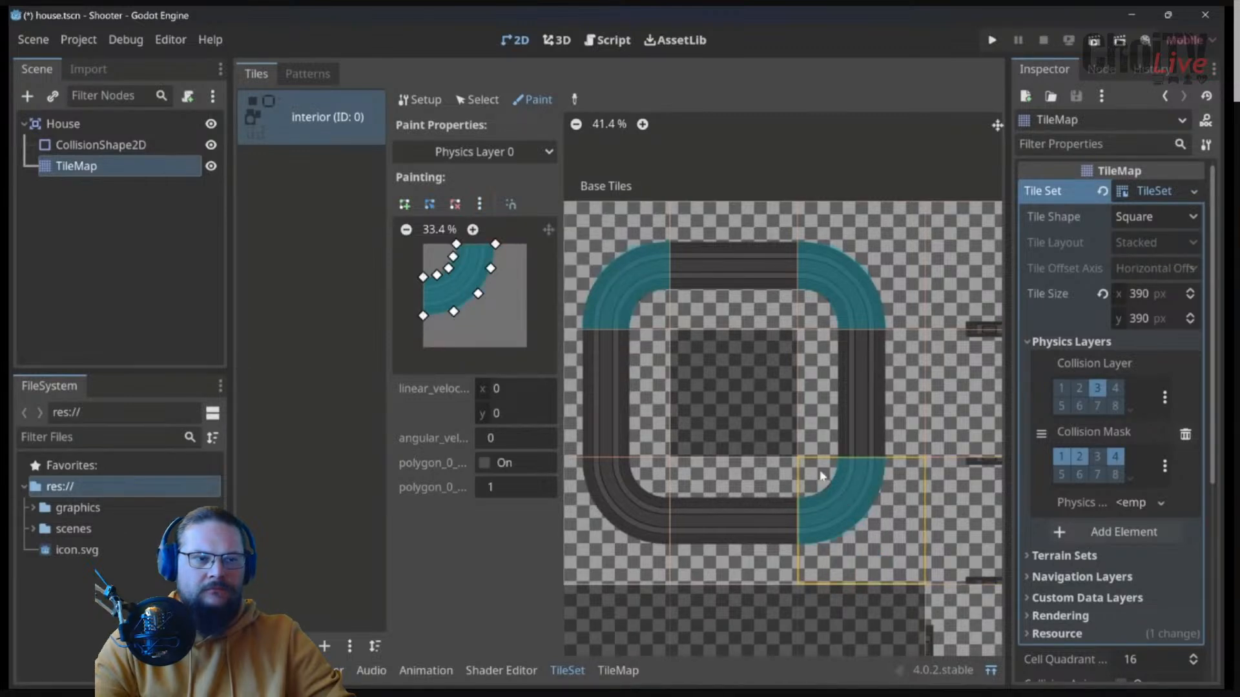
Step: Flip the collision polygon horizontally and paint it onto the lower-left corner wall tile
click(641, 487)
middle_drag(660, 475, 706, 473)
click(481, 204)
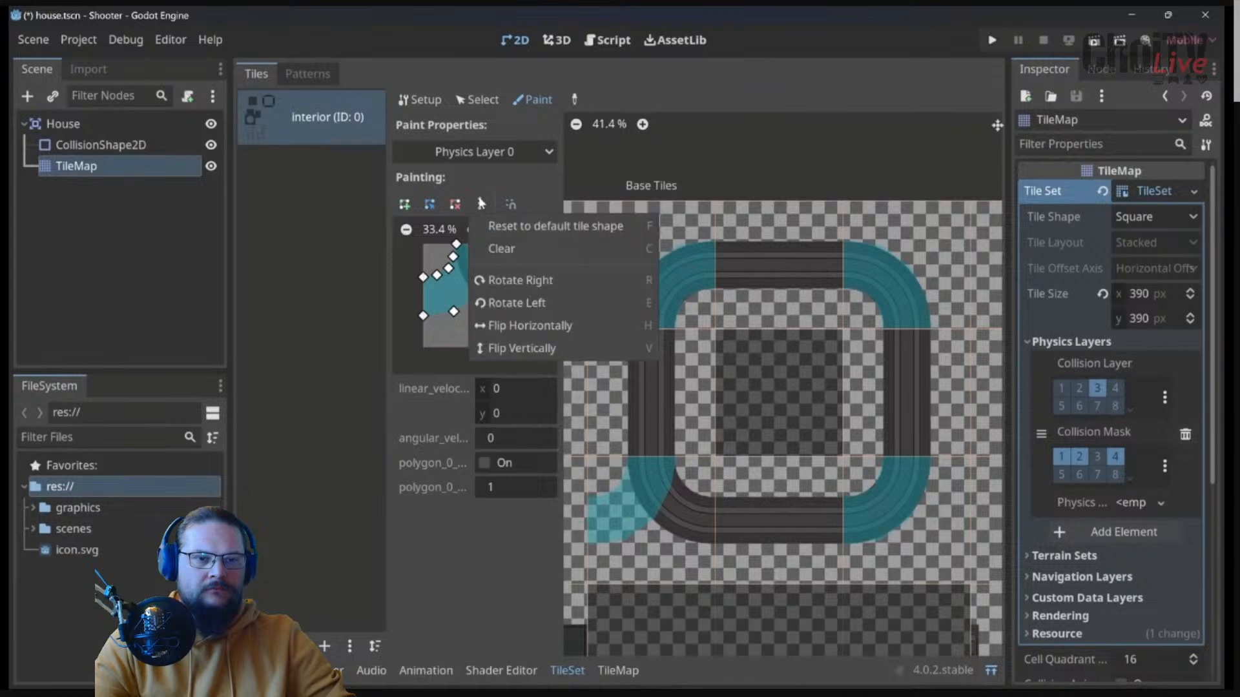
click(527, 323)
click(672, 502)
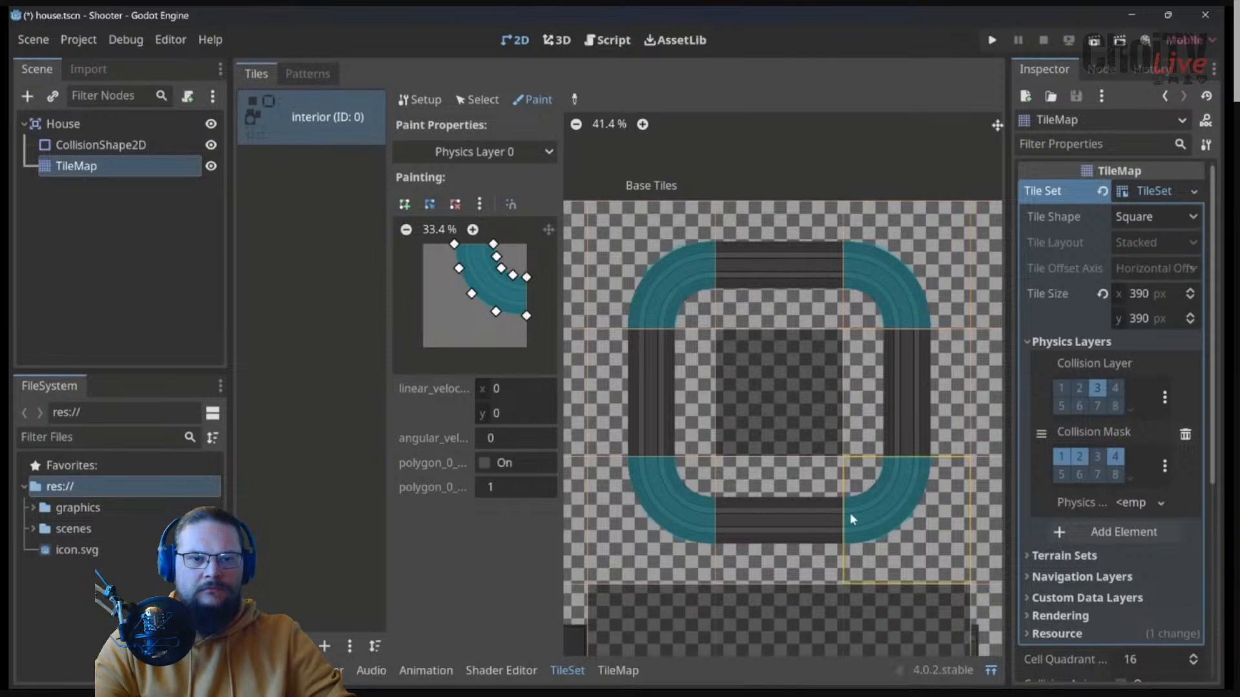
Step: Load the straight upper wall tile as the painting reference and delete the curved polygon's surplus points until three remain
click(768, 270)
mouse_move(823, 239)
middle_down()
mouse_move(729, 296)
mouse_move(566, 288)
middle_up()
drag(514, 279, 503, 275)
right_click(459, 268)
right_click(471, 294)
right_click(495, 311)
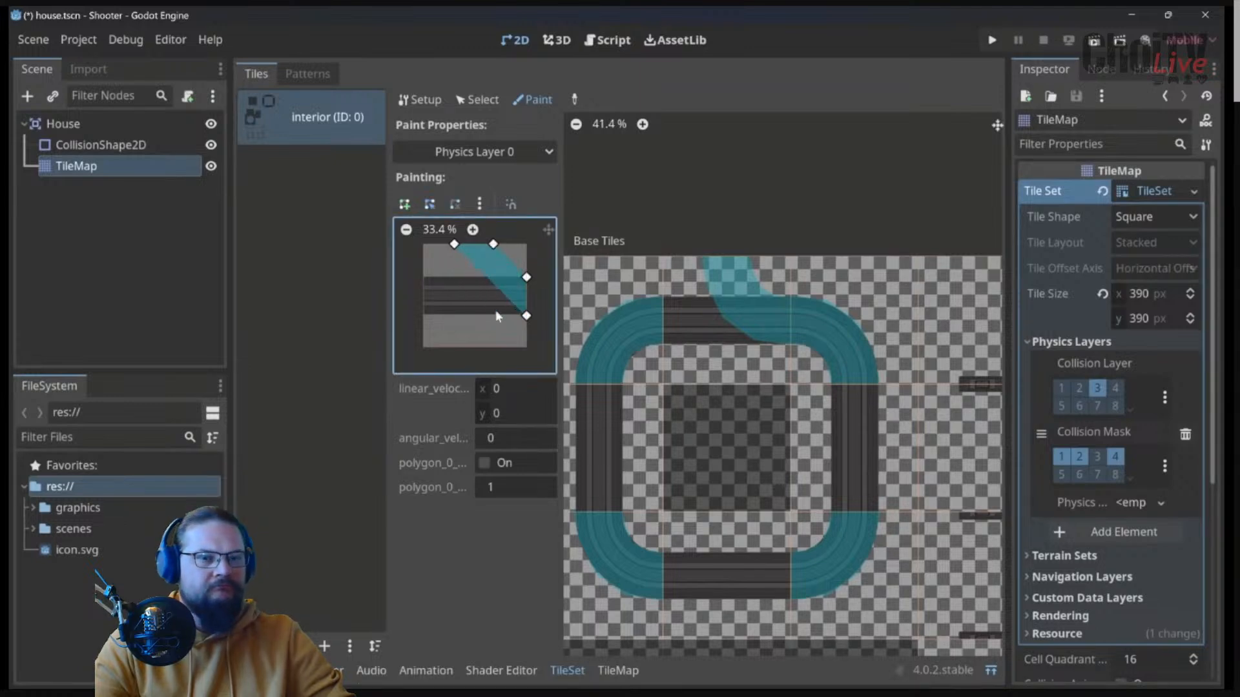
right_click(454, 245)
Step: Reshape the collision polygon into a four-point horizontal band matching the straight wall, and paint it onto the upper and lower wall tiles
click(404, 204)
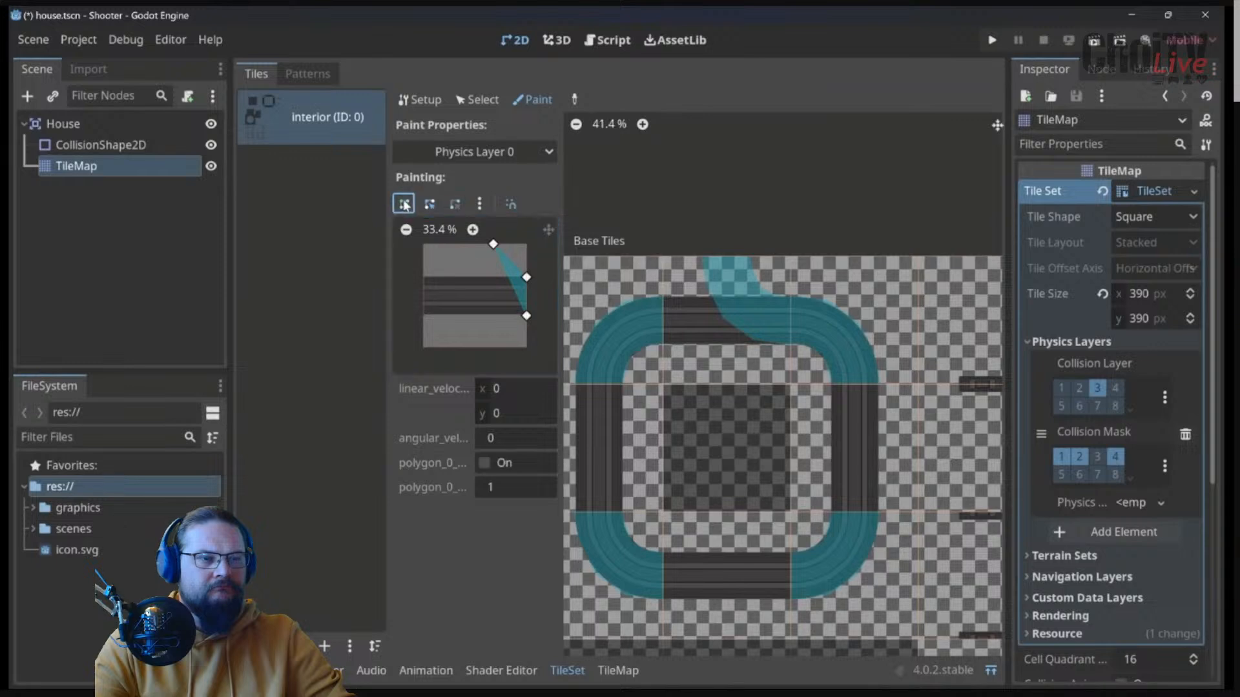
click(512, 293)
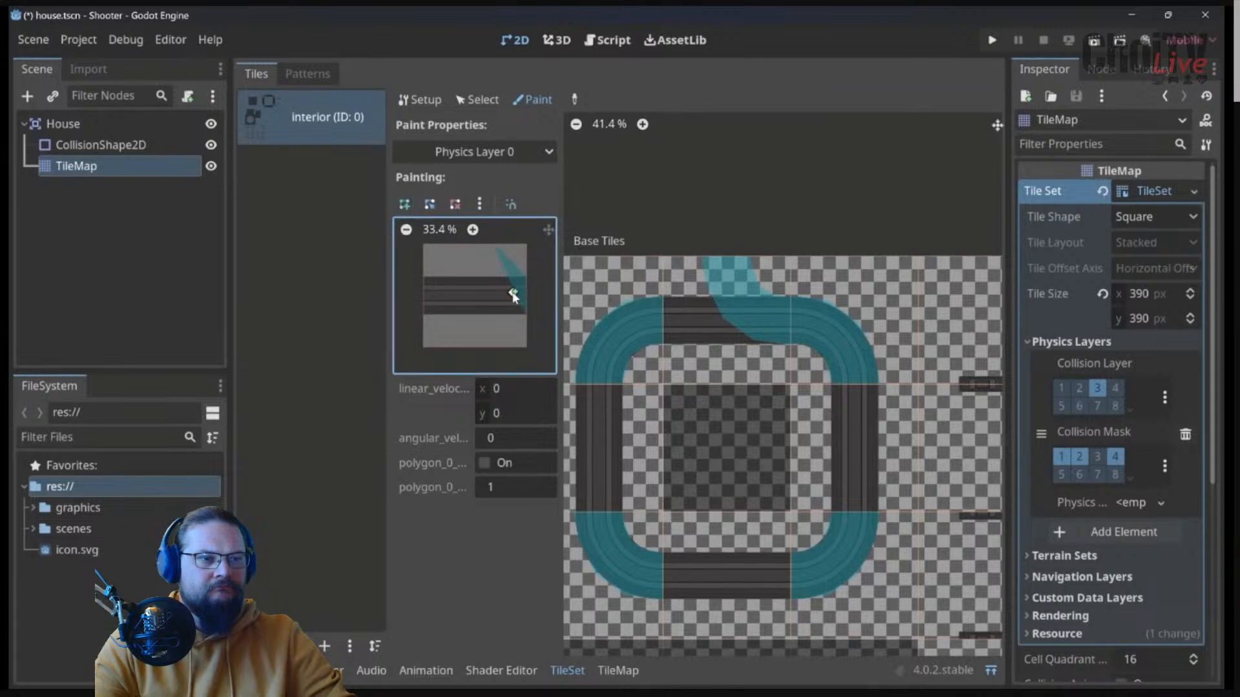
click(426, 207)
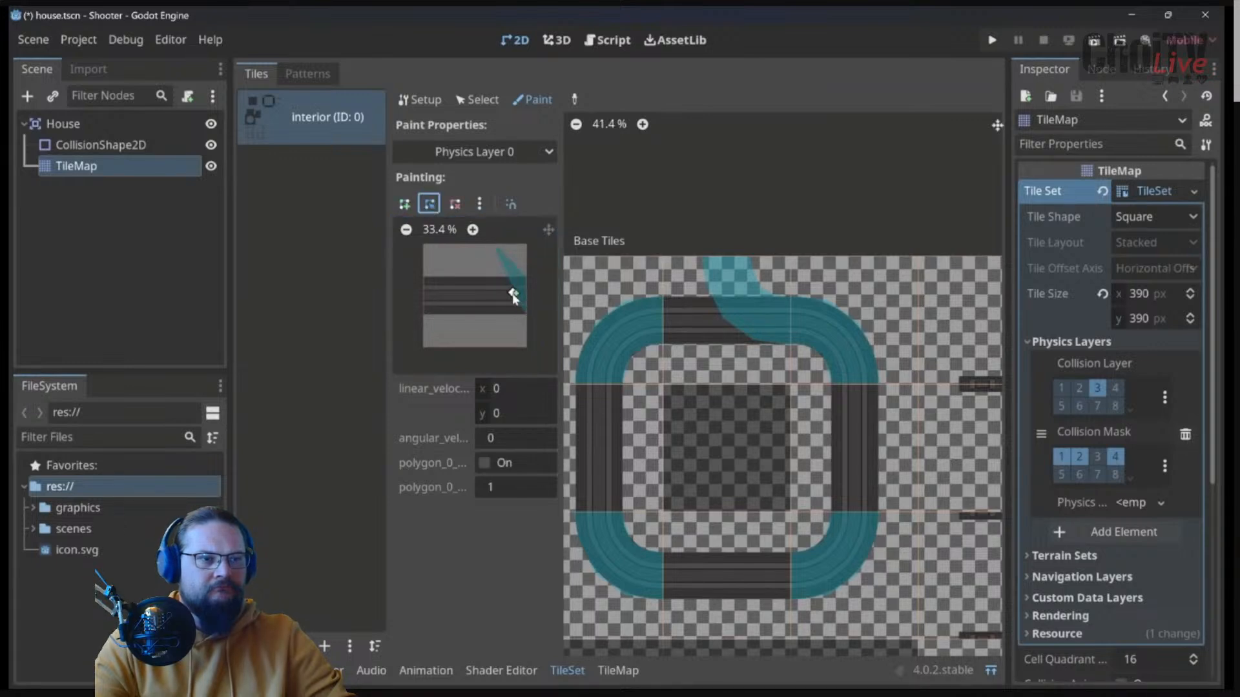
click(514, 295)
drag(515, 294, 423, 315)
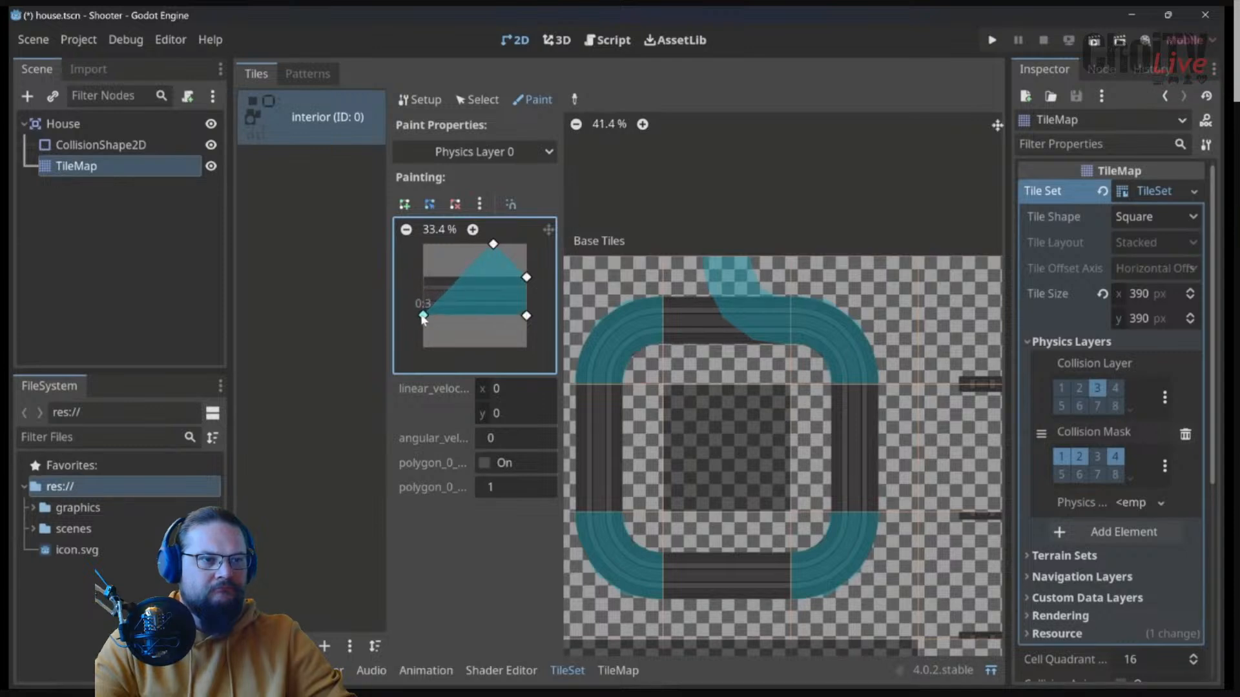
drag(494, 247, 427, 278)
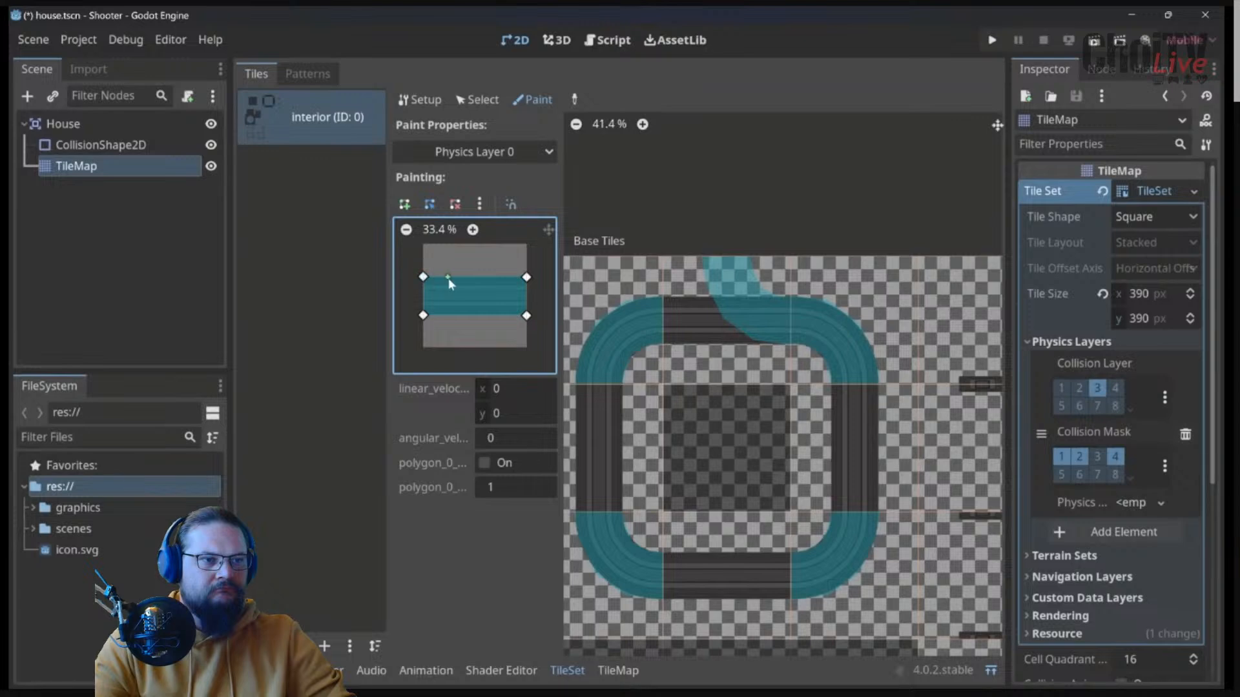
click(737, 325)
click(723, 562)
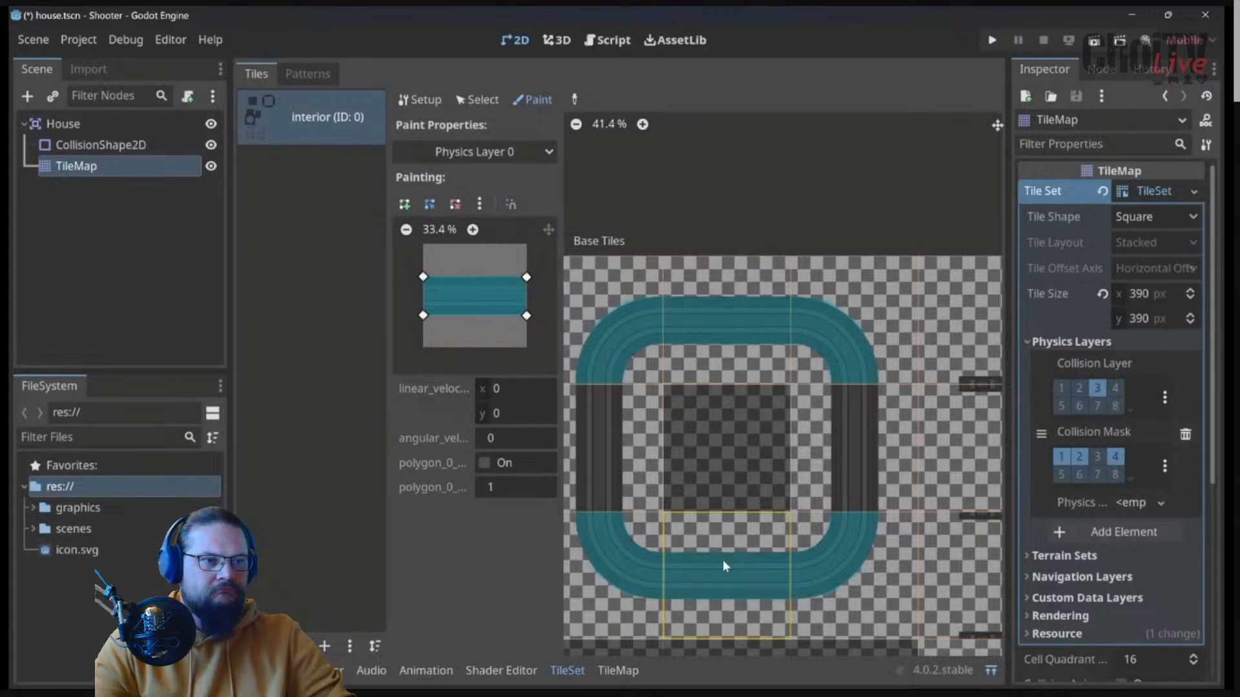
Step: Rotate the straight collision polygon right and paint it onto the left and right vertical wall tiles
click(613, 400)
click(479, 205)
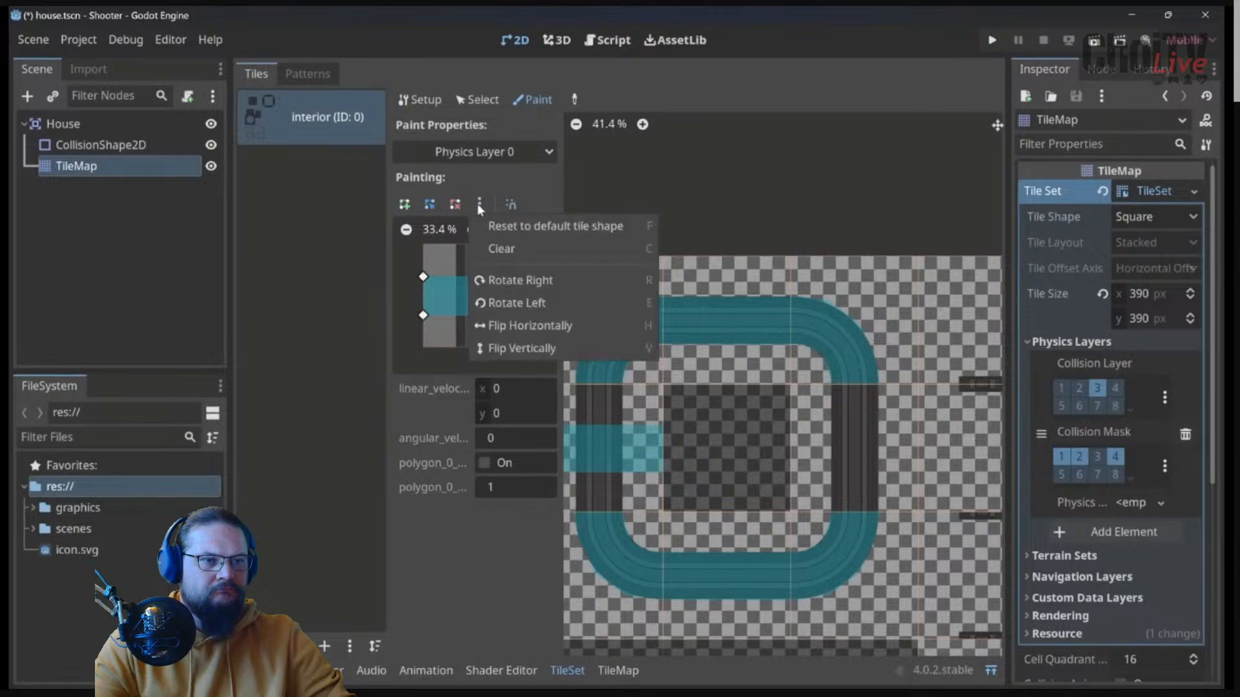
click(525, 282)
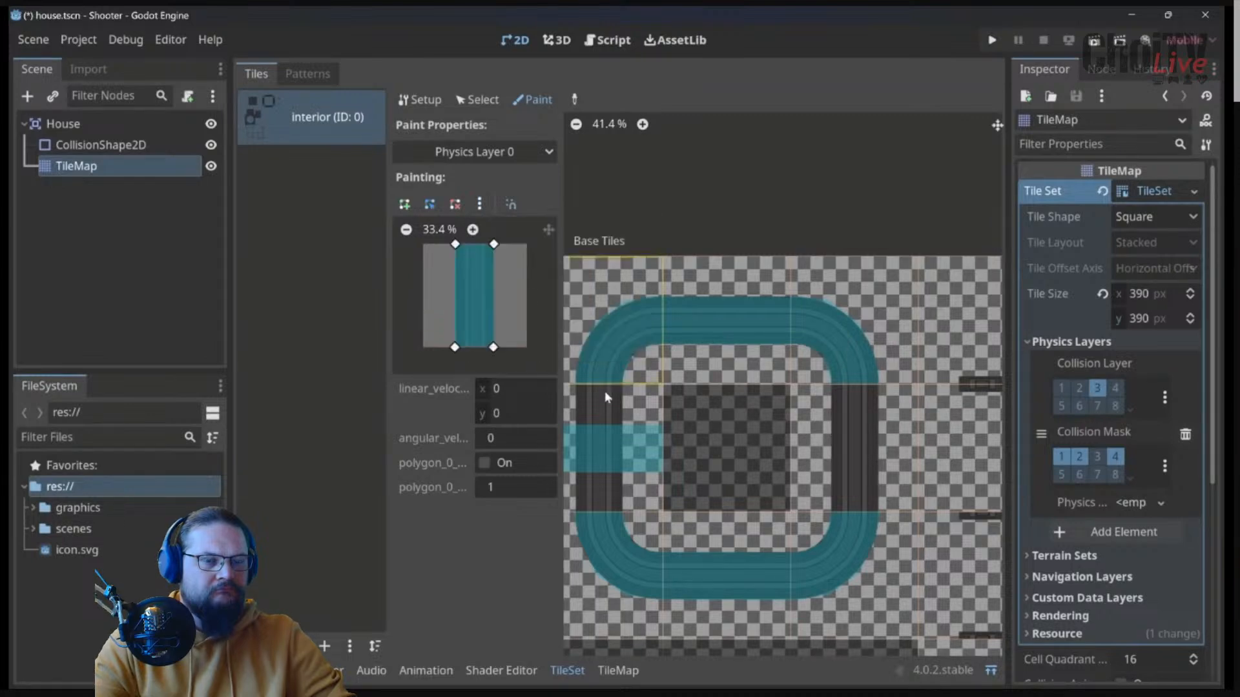
click(598, 435)
click(862, 434)
scroll(762, 375, down, 3)
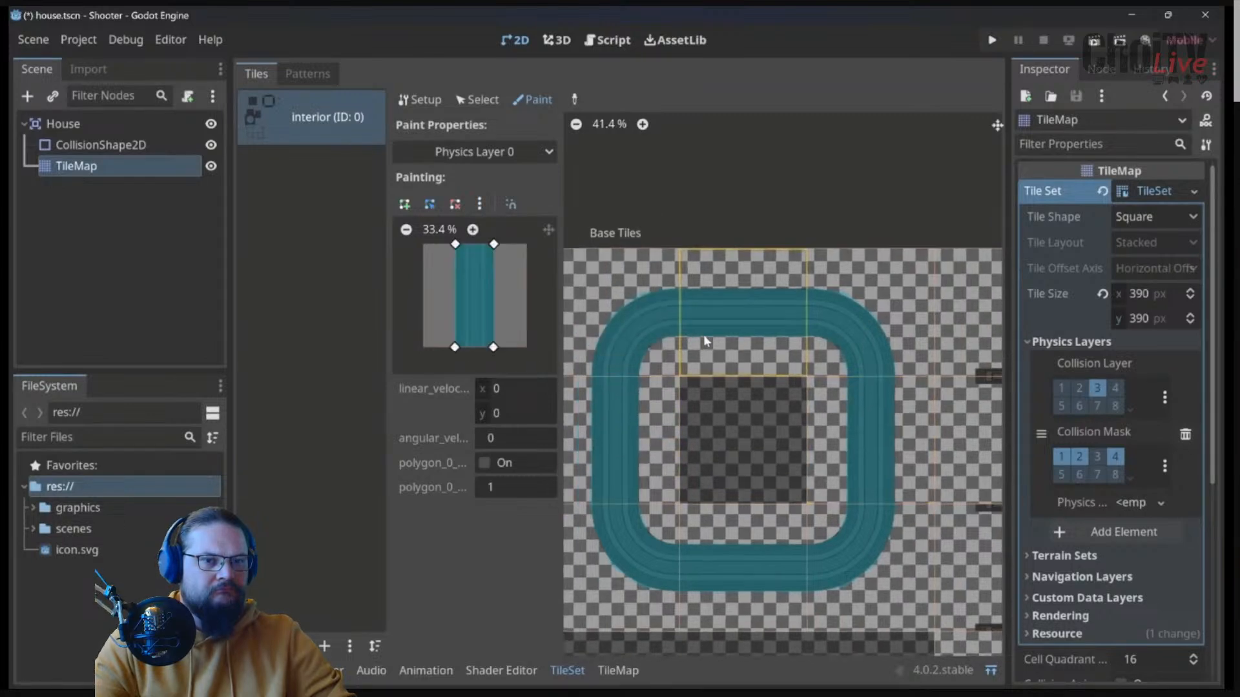
Step: Save the house scene, run the project, walk the player against the house's outer wall to test the collisions, and close the game
key(ctrl+s)
key(F5)
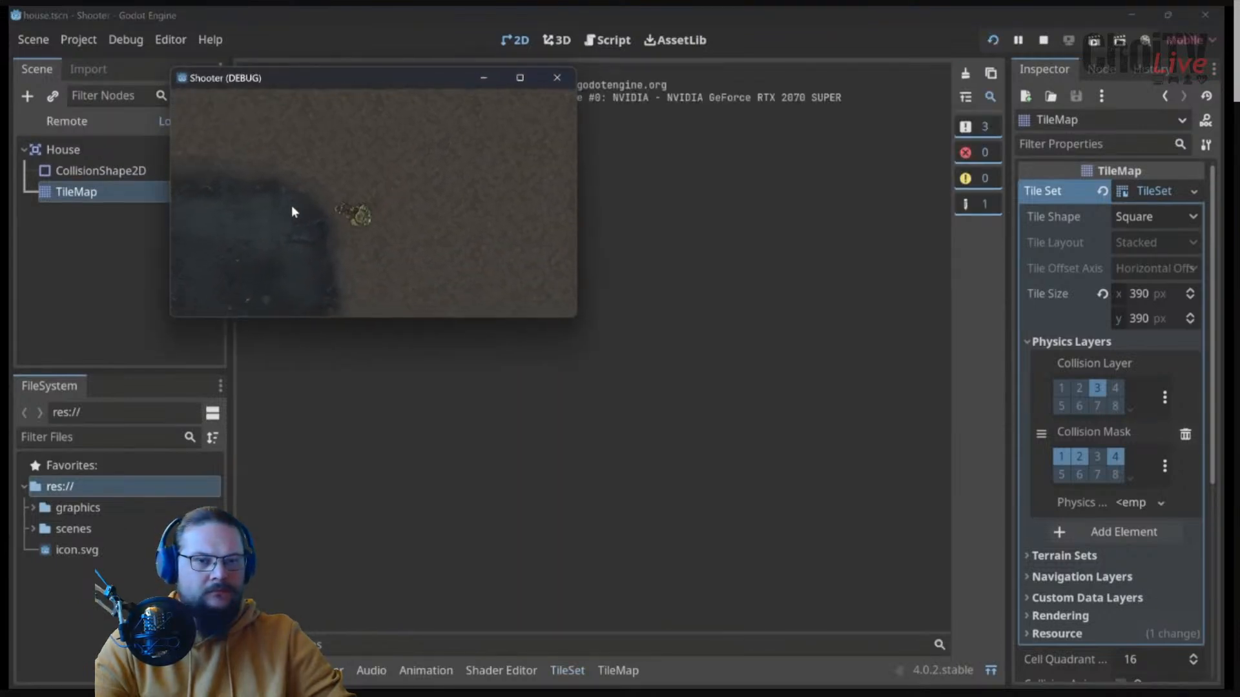
key(a)
key(s)
click(276, 218)
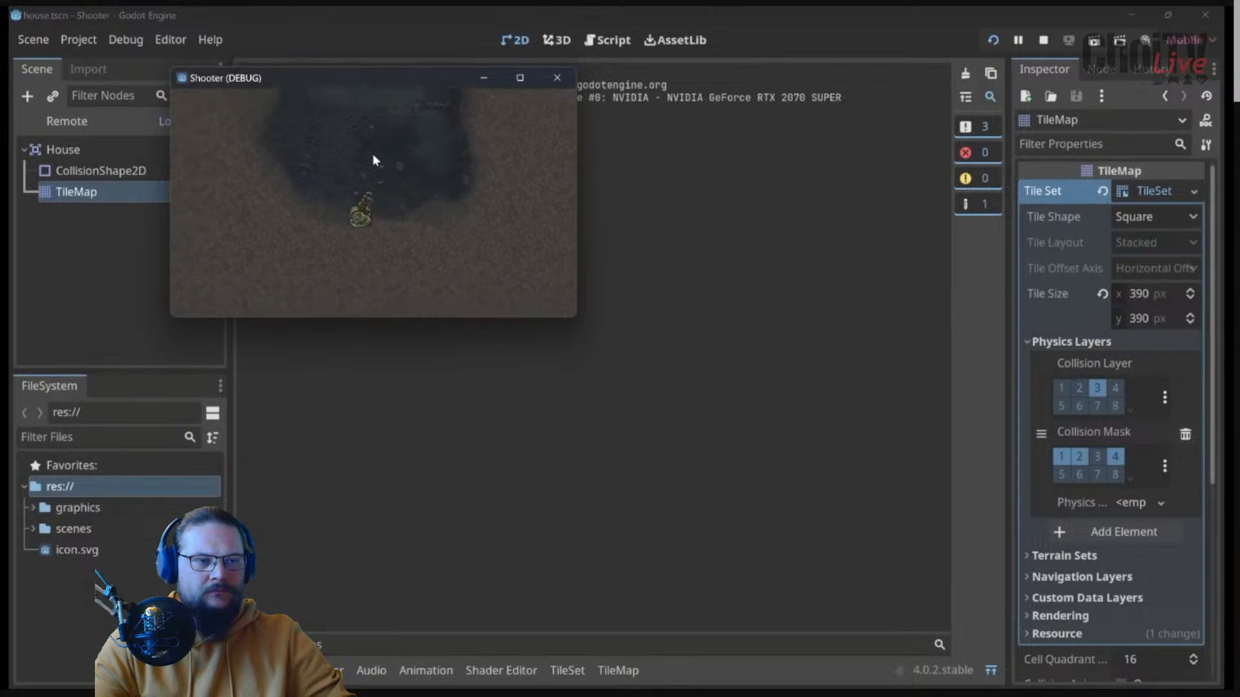
click(274, 160)
key(s)
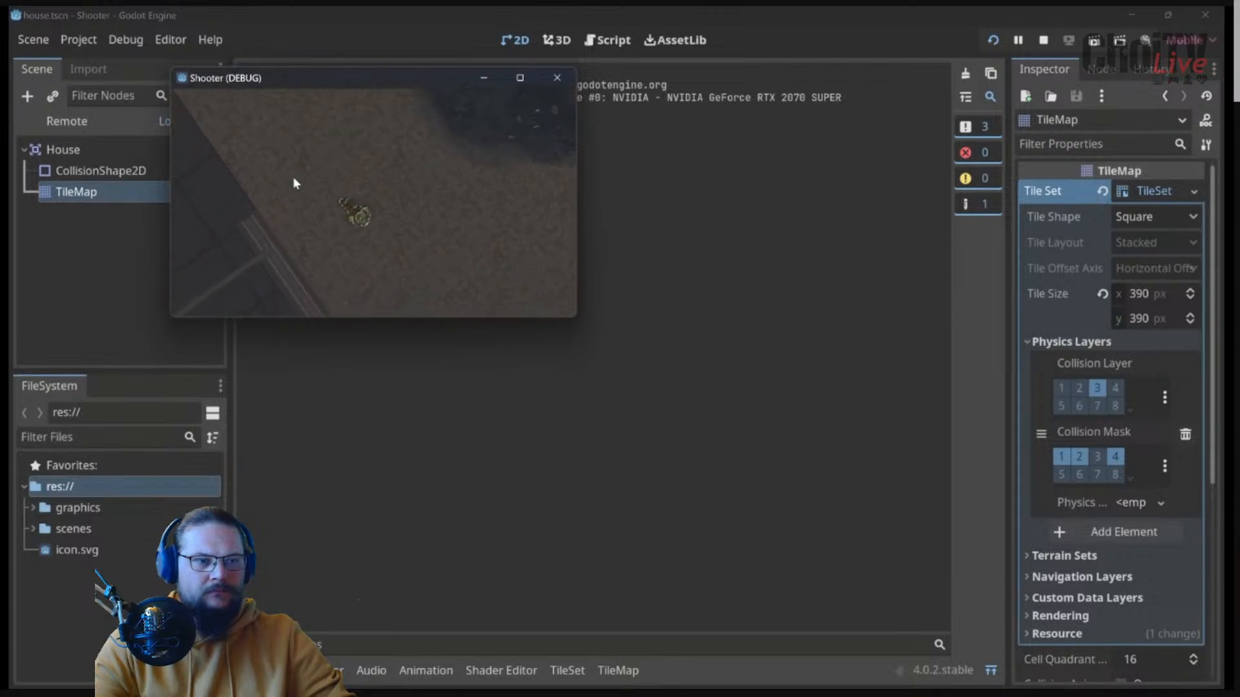
key(s)
key(a)
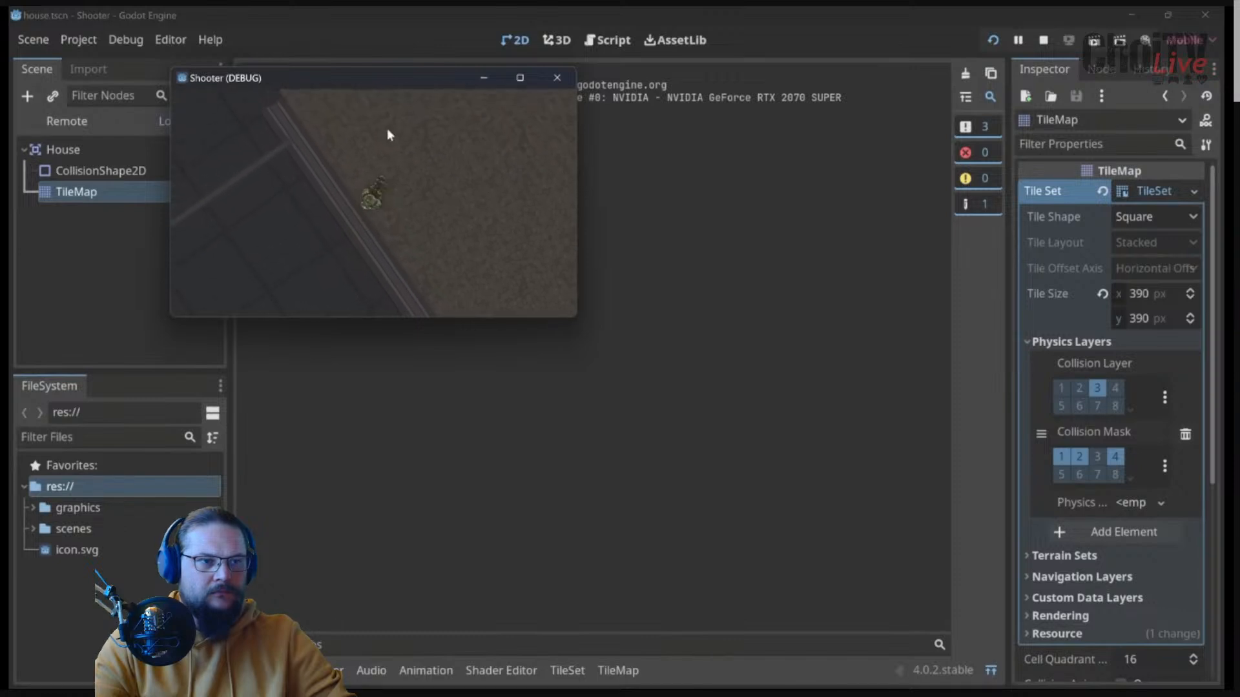
click(557, 78)
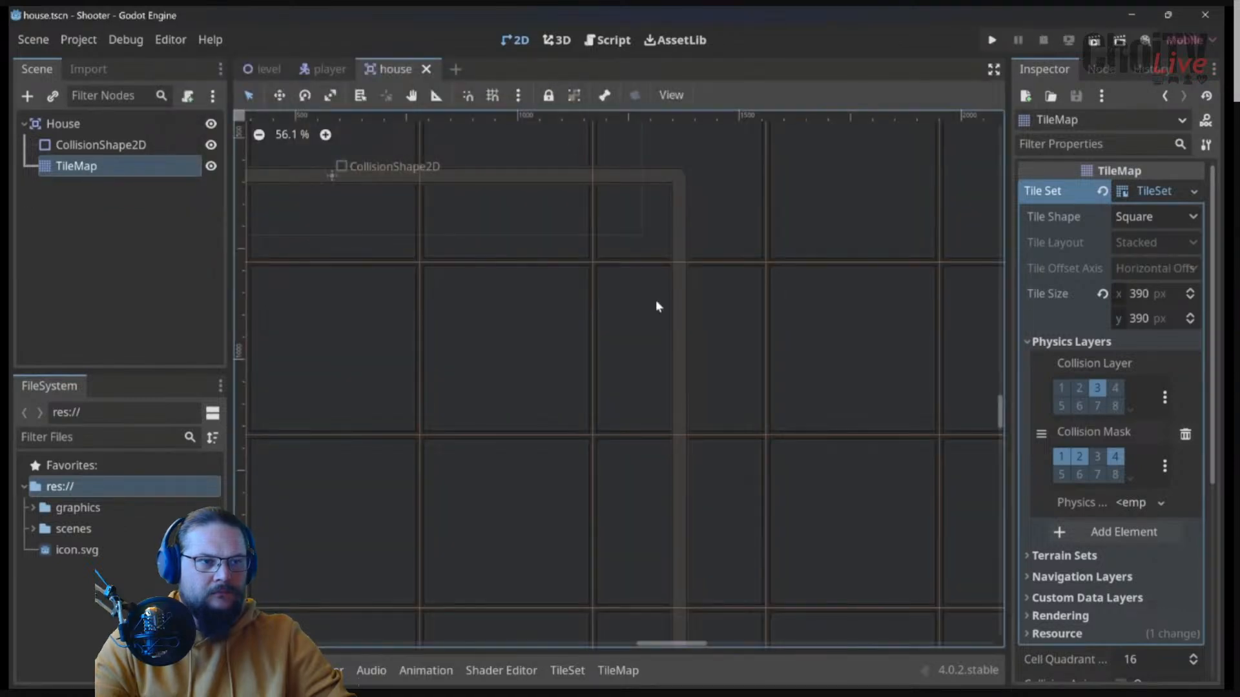
Step: Reshape the TileSet's collision polygon into a thin strip at the tile's lower edge and paint it onto the upper two dark furniture tiles
click(566, 671)
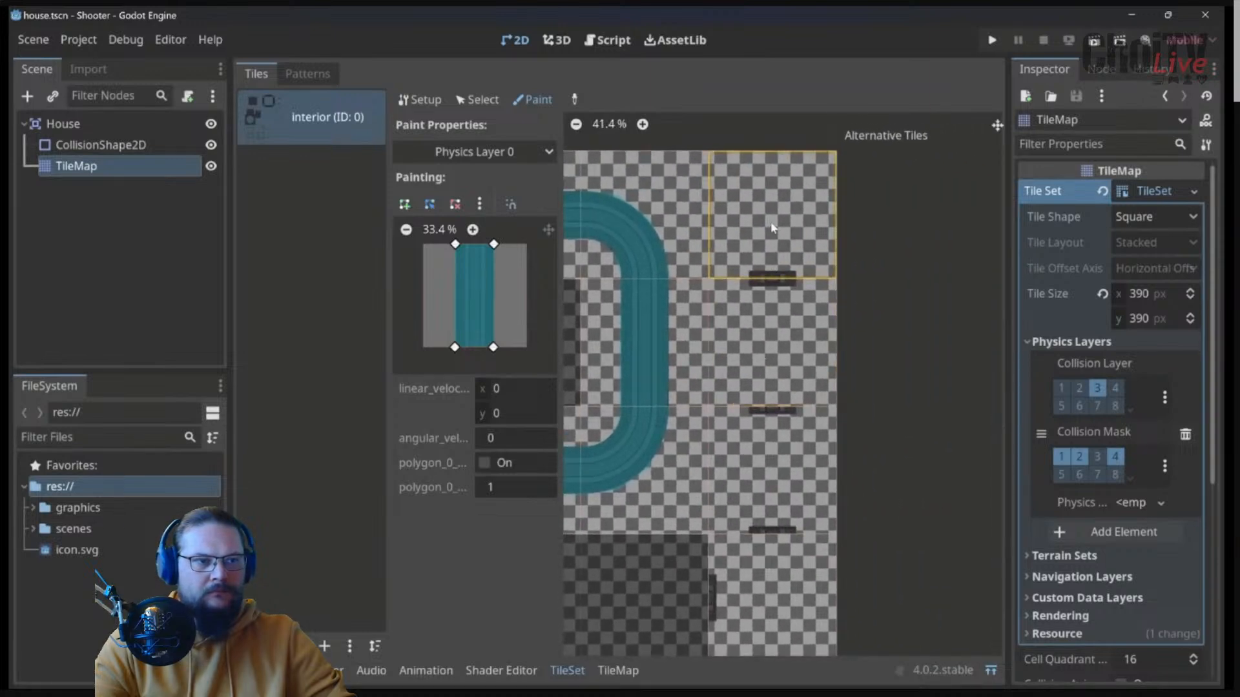
scroll(800, 273, up, 6)
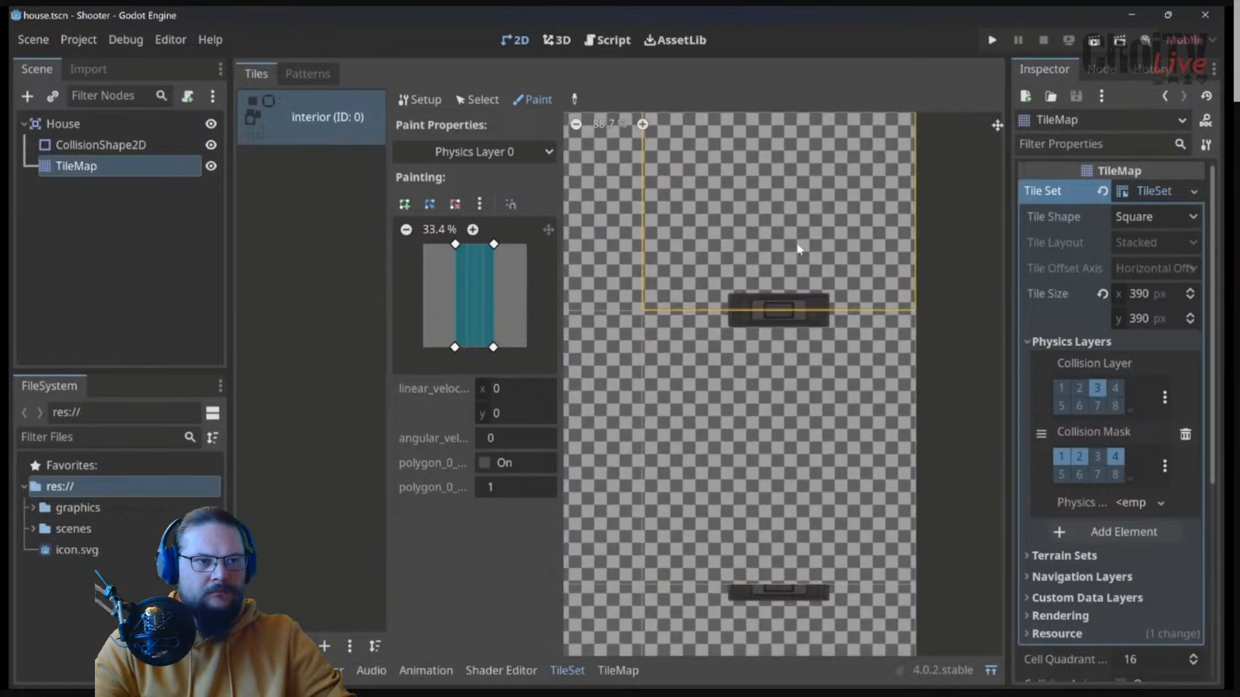
click(786, 284)
mouse_move(864, 248)
middle_down()
mouse_move(815, 387)
mouse_move(835, 461)
middle_up()
drag(489, 249, 492, 345)
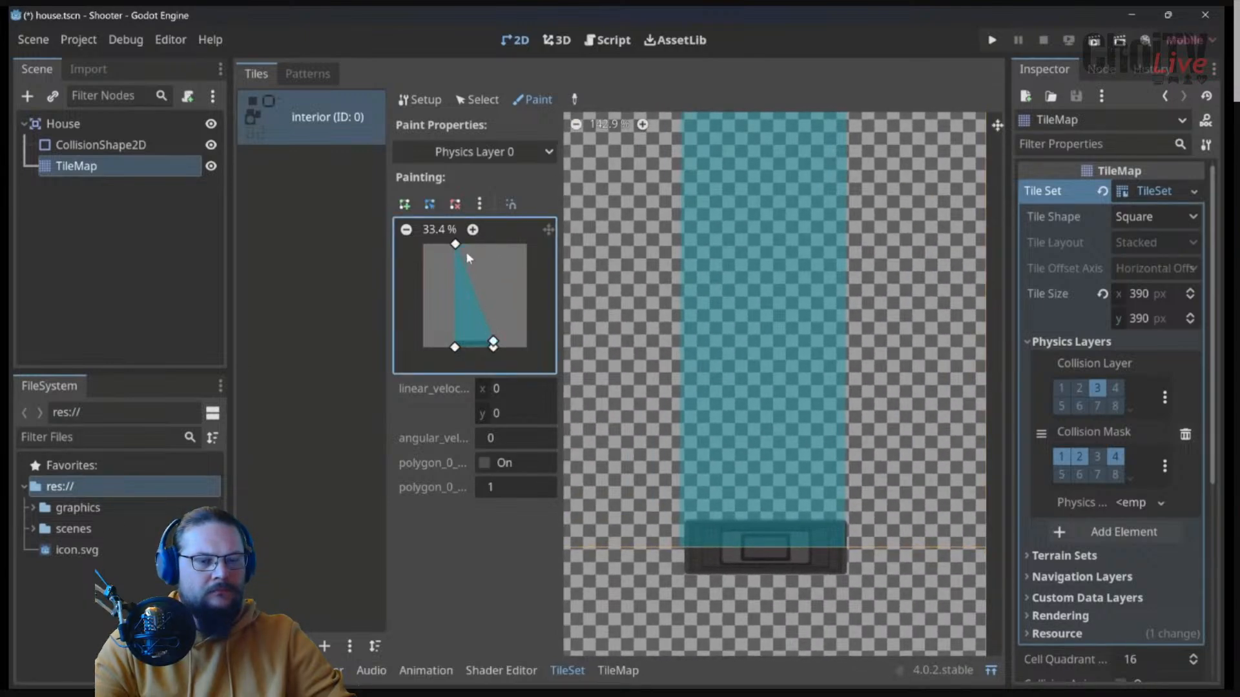
drag(453, 245, 455, 342)
middle_drag(906, 587, 922, 293)
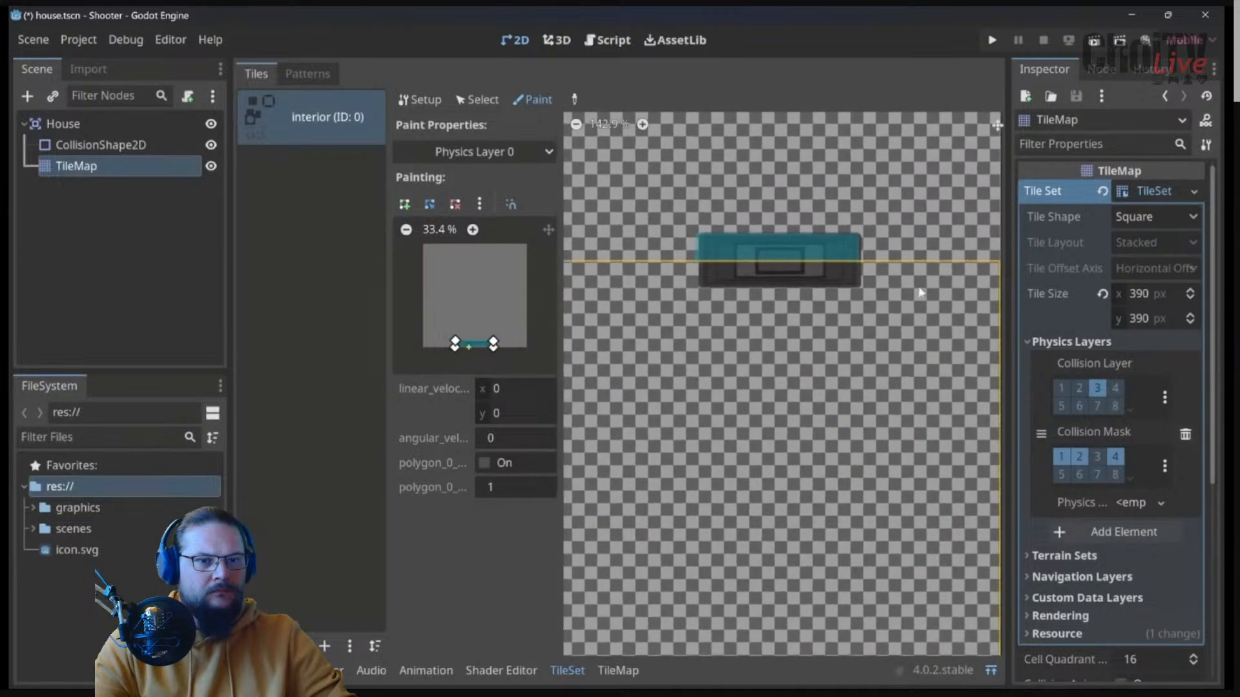
scroll(832, 338, down, 6)
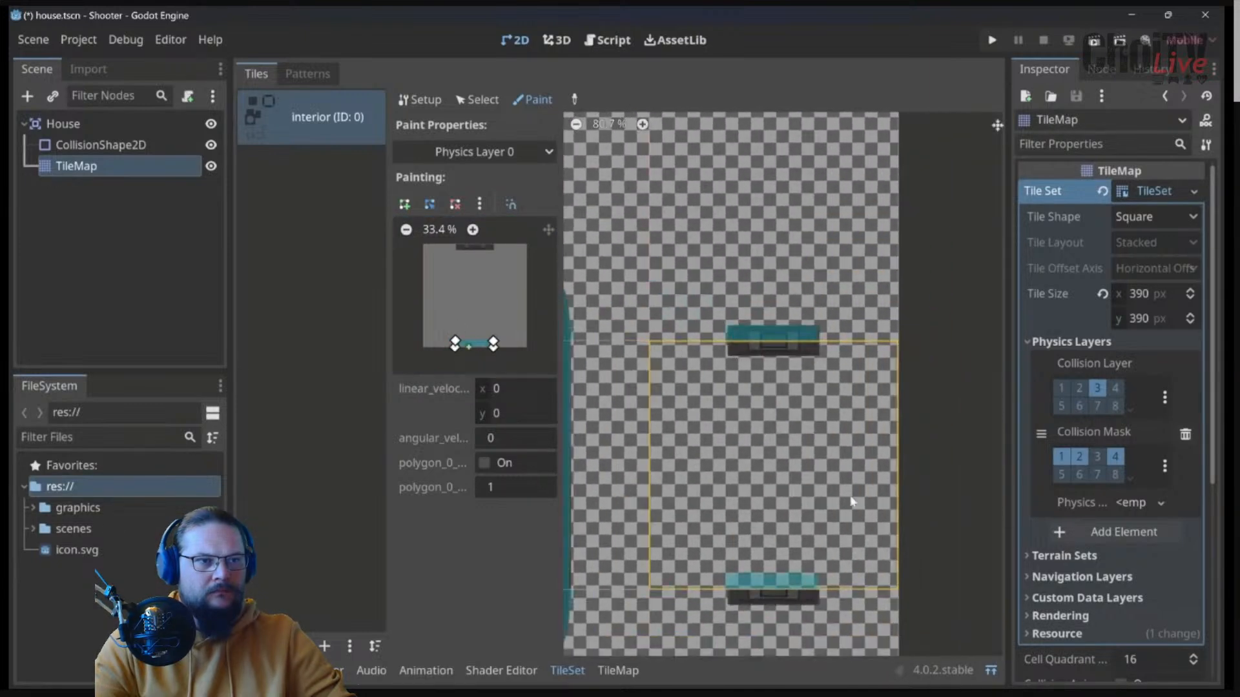
Step: Paint the vertically flipped collision strip onto the furniture tiles down to atlas coordinates (6, 2), and outline a second four-point polygon at the lower edge
click(479, 204)
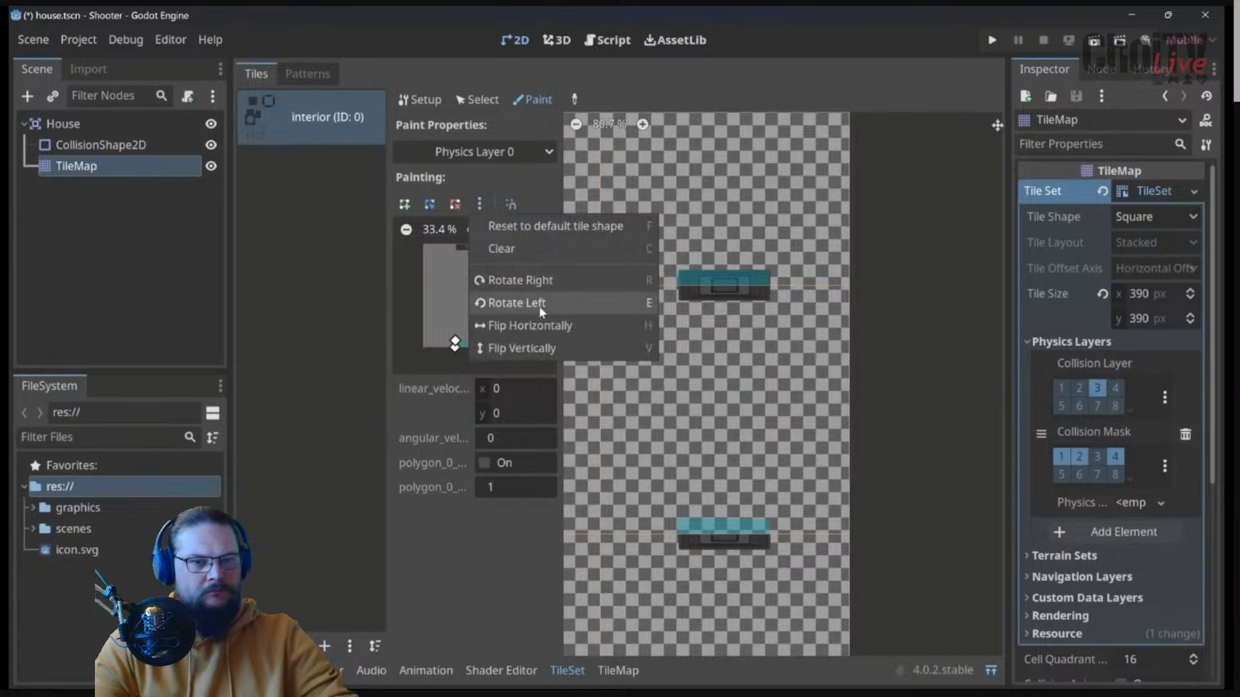
click(525, 350)
click(719, 353)
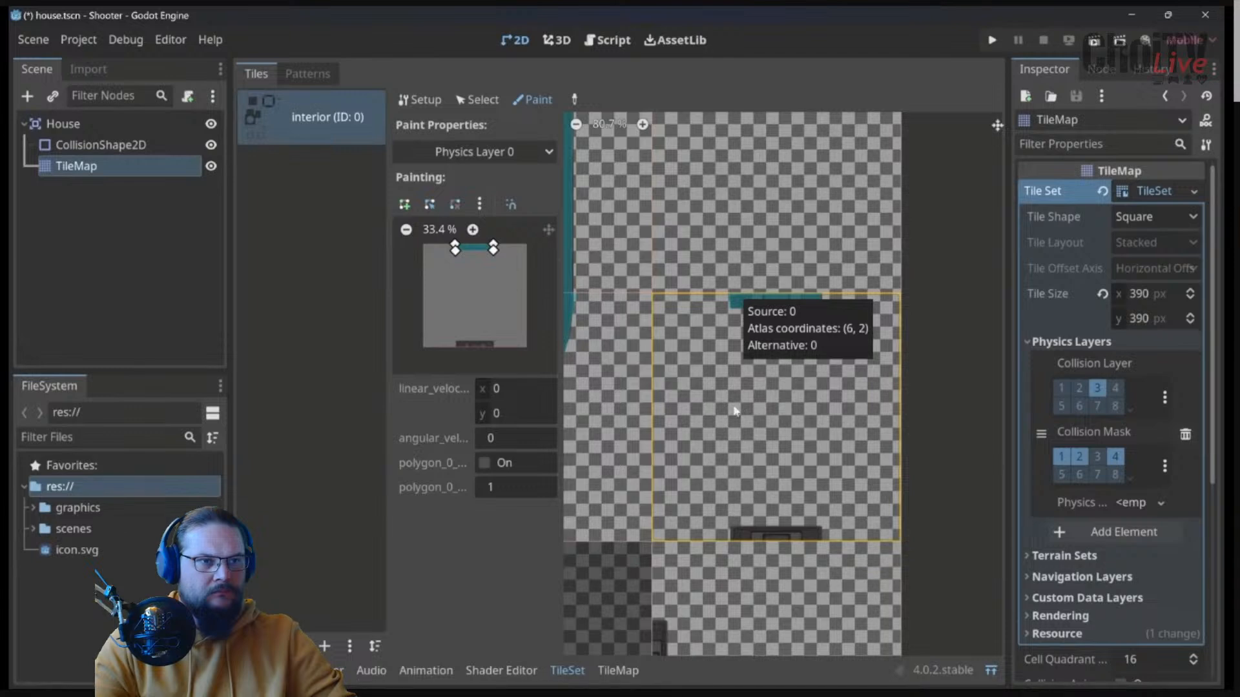
click(455, 343)
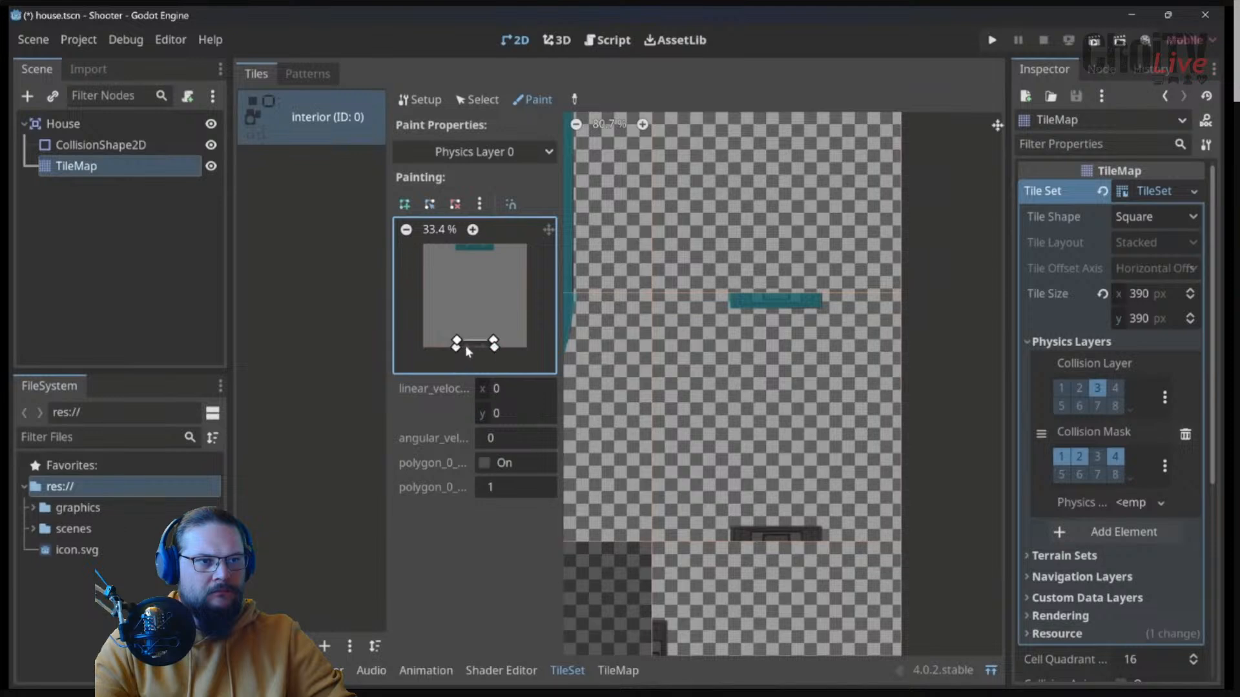
Step: Close the second collision polygon around the lower door edge of tile (6, 2) and align its left corner
click(456, 345)
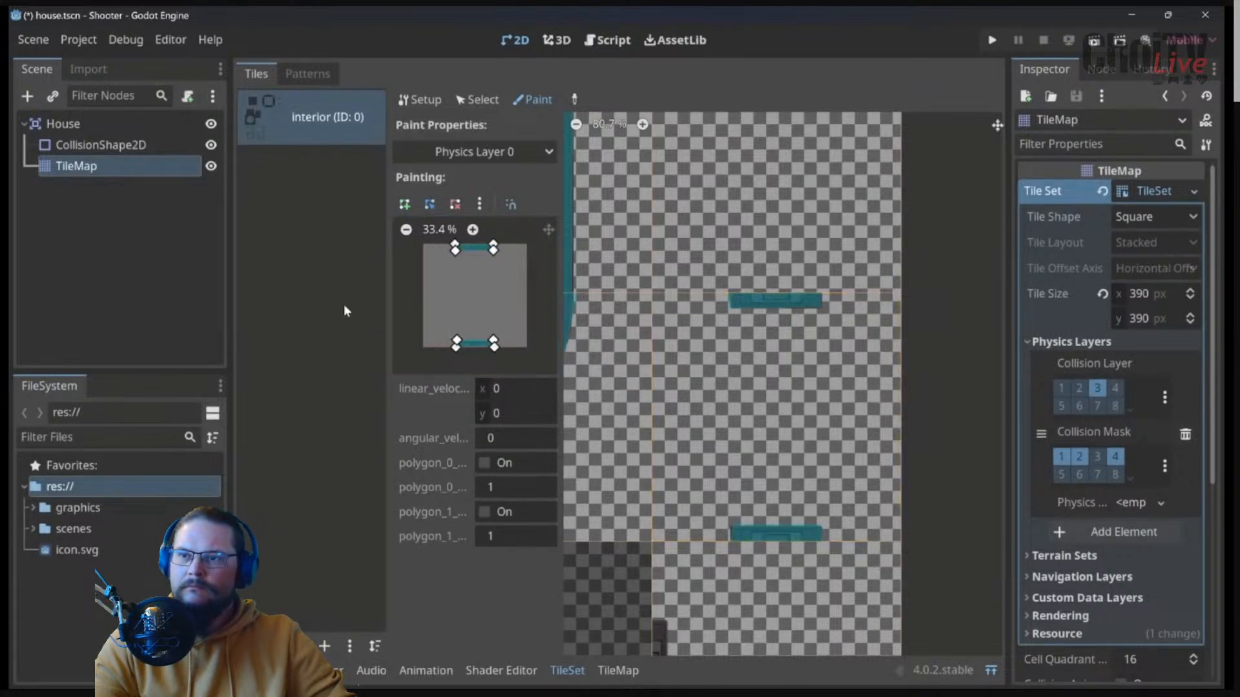
click(455, 343)
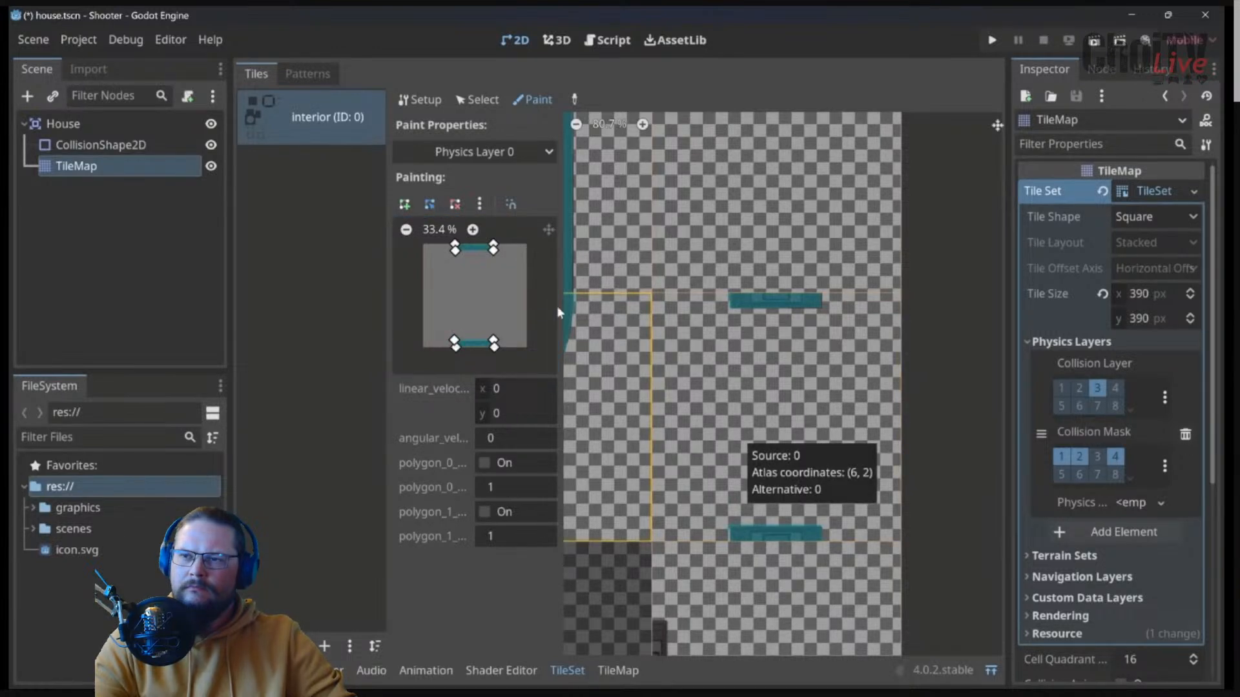
scroll(478, 293, up, 3)
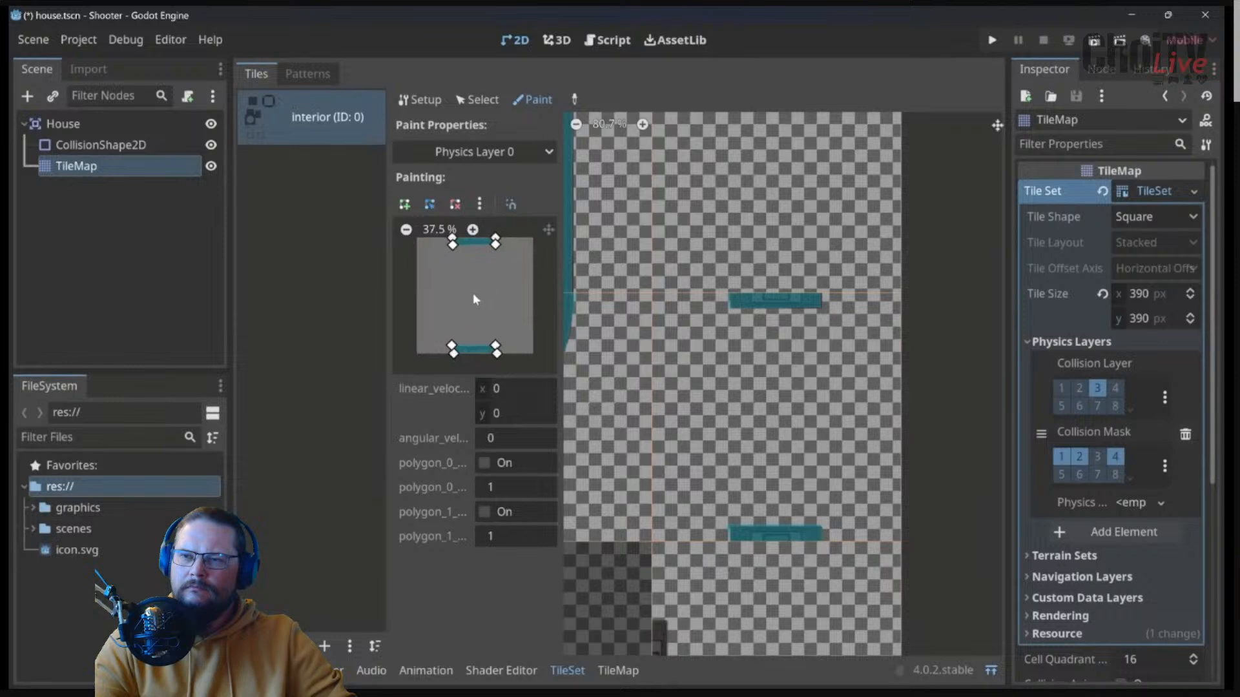
scroll(475, 298, up, 6)
middle_drag(507, 325, 514, 250)
scroll(481, 291, up, 4)
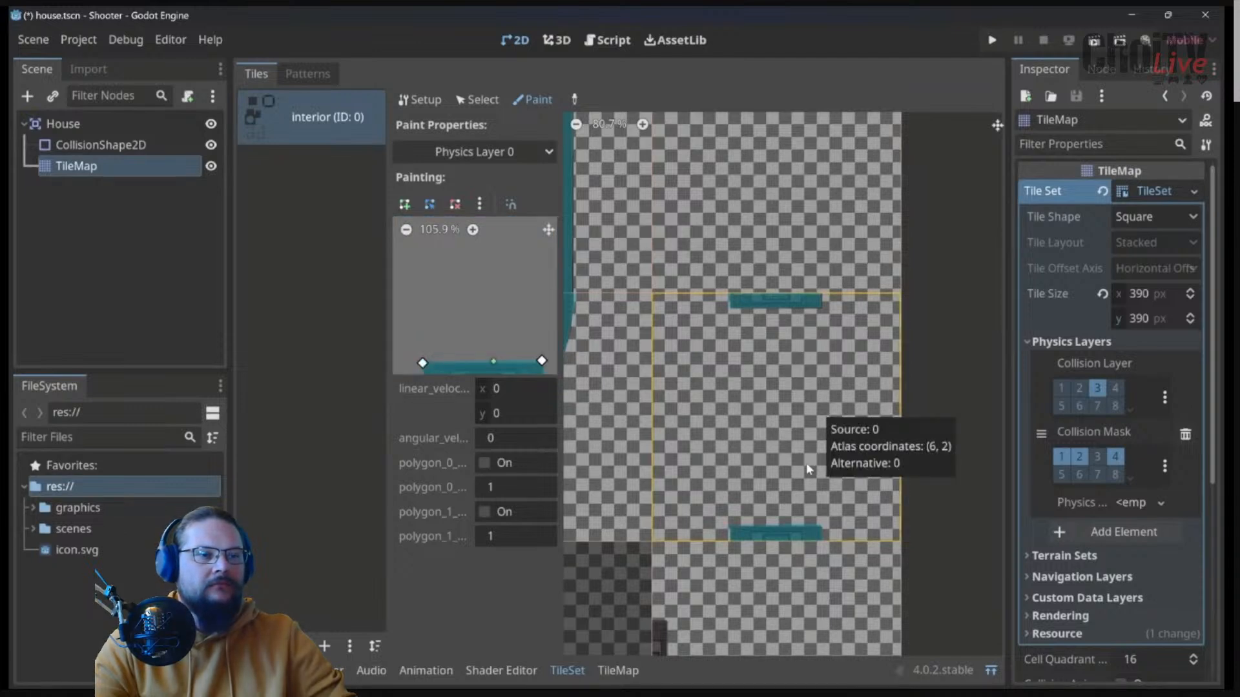
Step: Rotate the two-polygon collision shape right and paint it onto the two door tiles below, (6, 3) and (6, 4)
scroll(803, 463, down, 5)
middle_drag(792, 482, 789, 221)
click(773, 331)
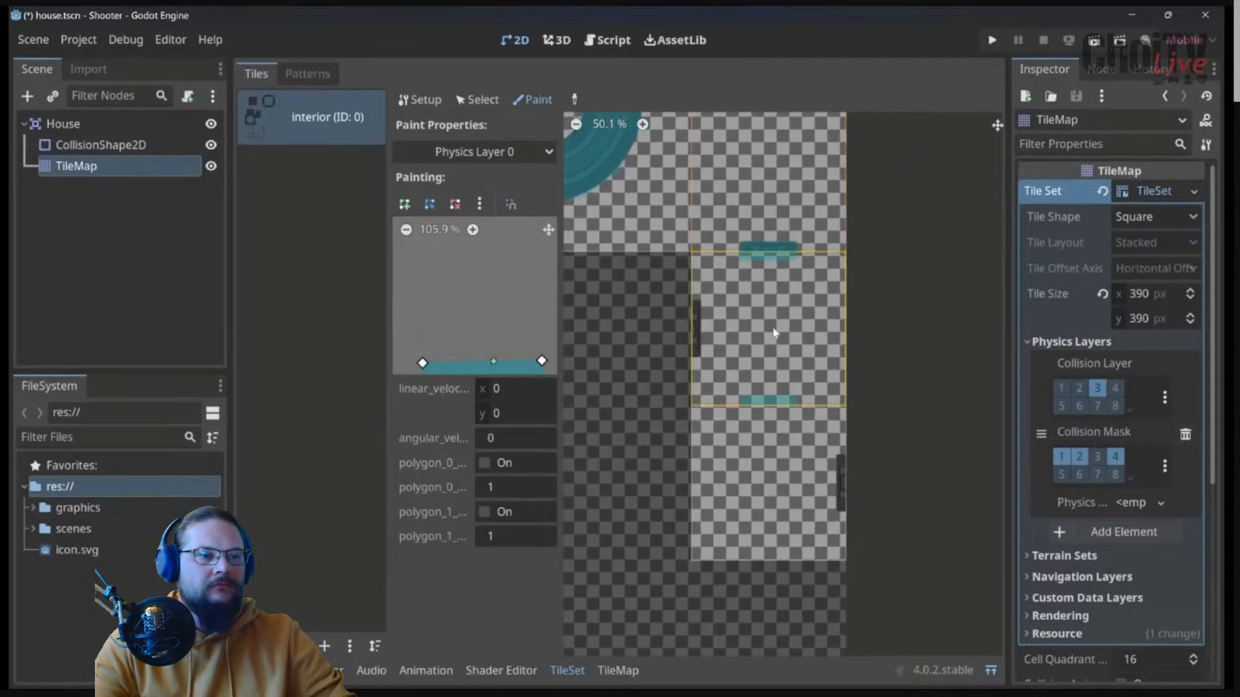
click(479, 204)
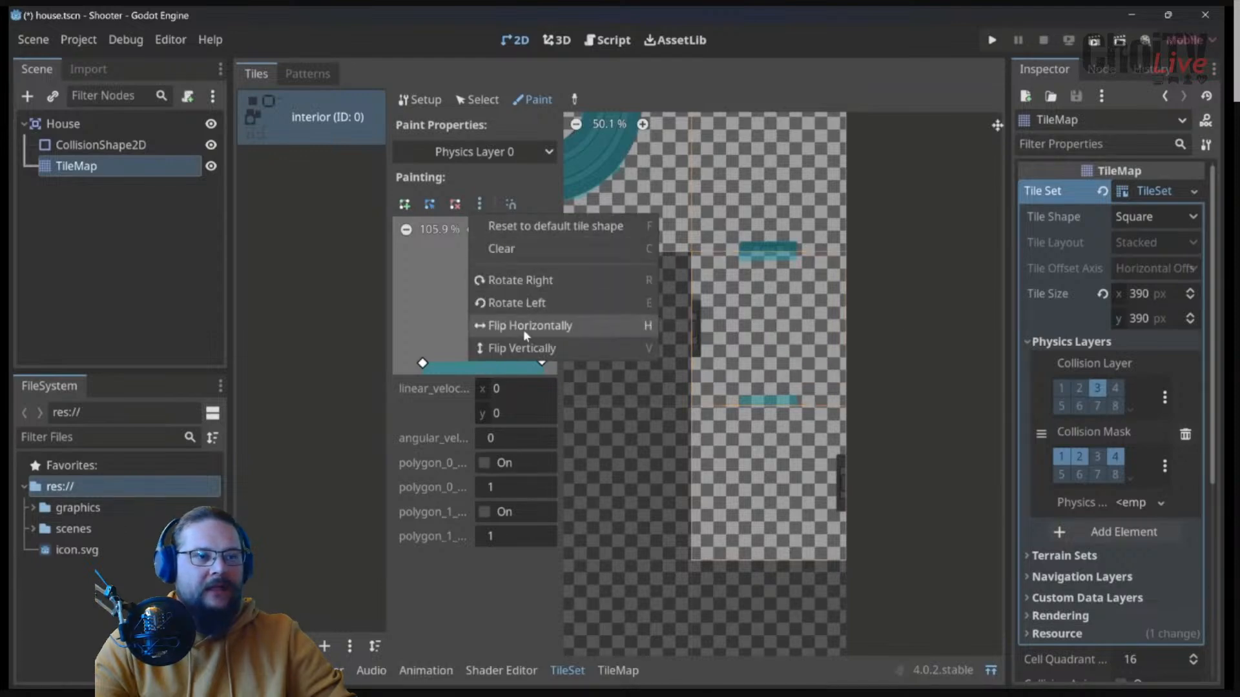
click(523, 279)
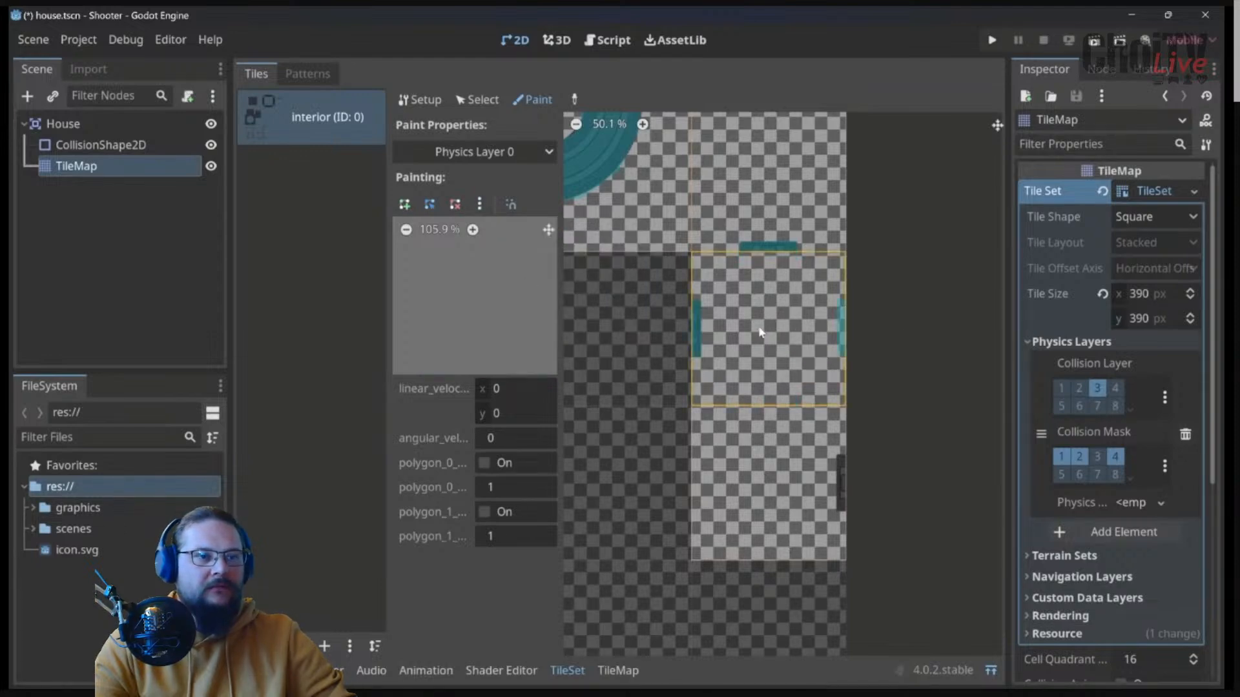
click(780, 478)
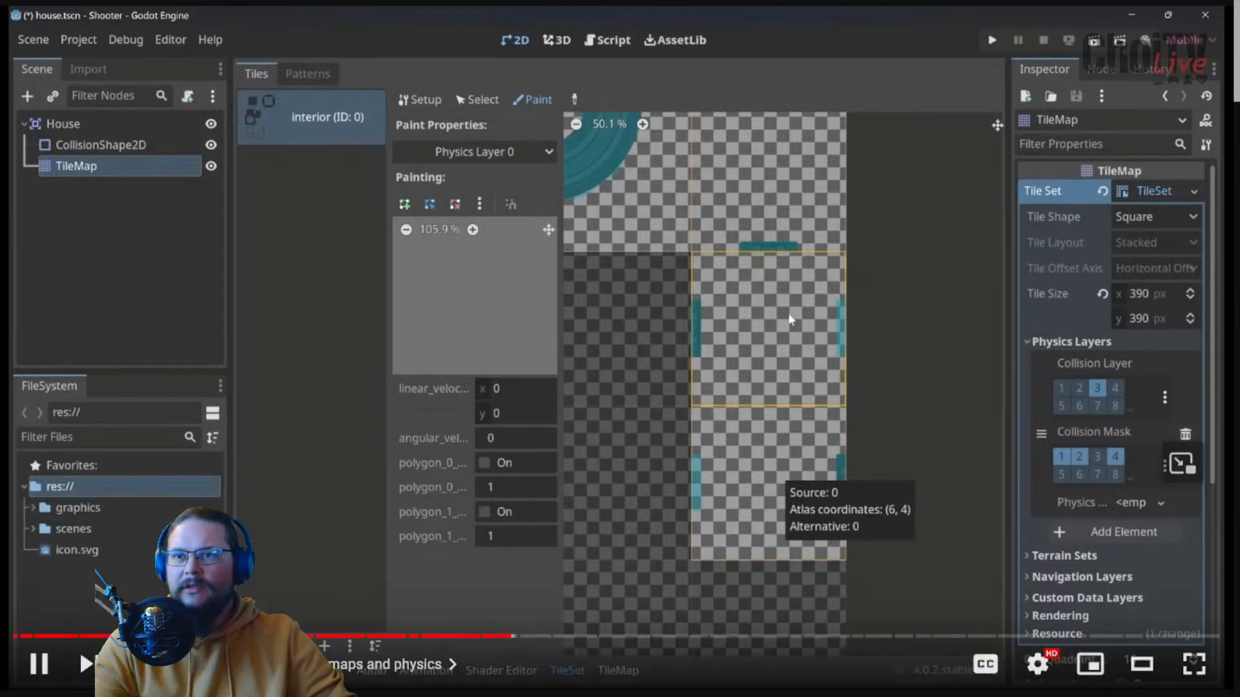
Step: Delete the right-hand polygon from the collision shape and repaint tile (6, 3) with only the left-hand polygon
scroll(456, 276, down, 3)
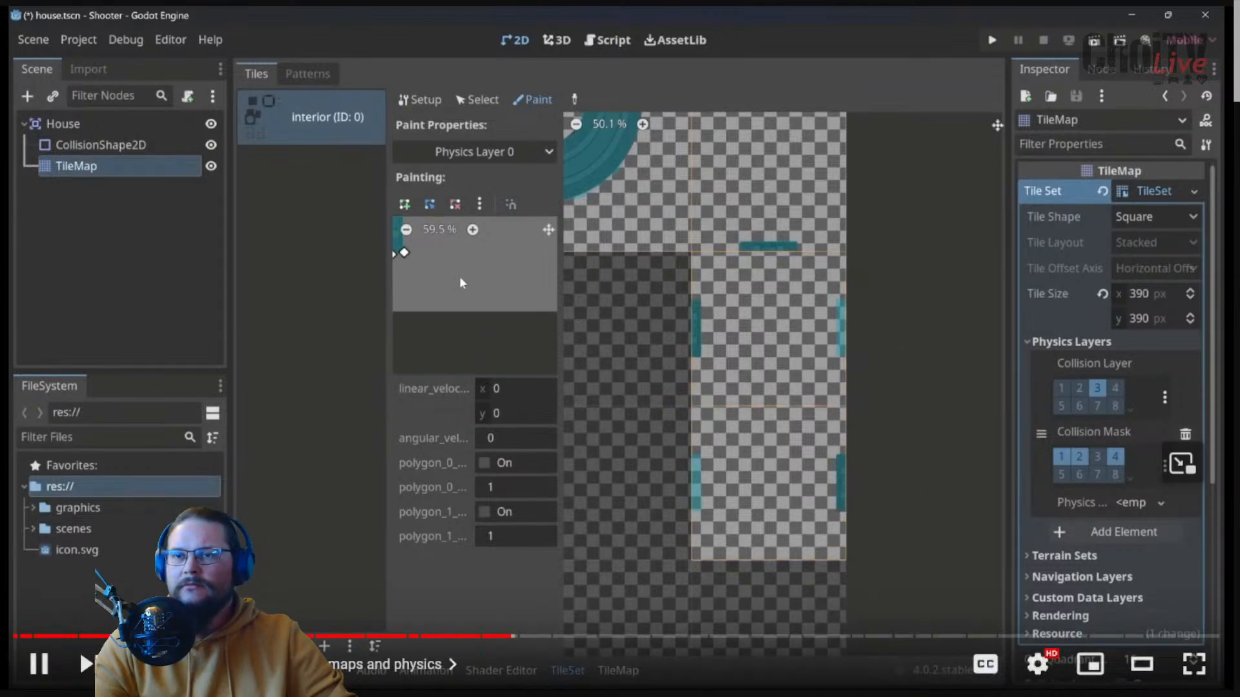
scroll(462, 276, down, 3)
click(454, 204)
click(505, 291)
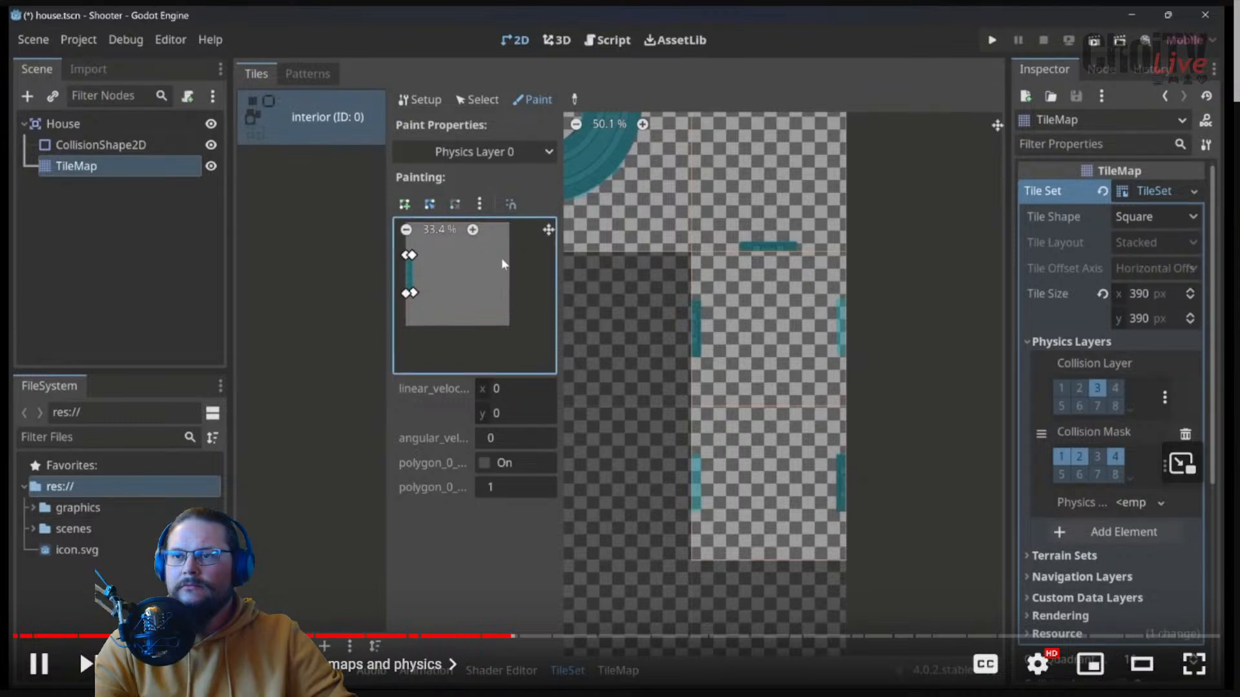
click(777, 338)
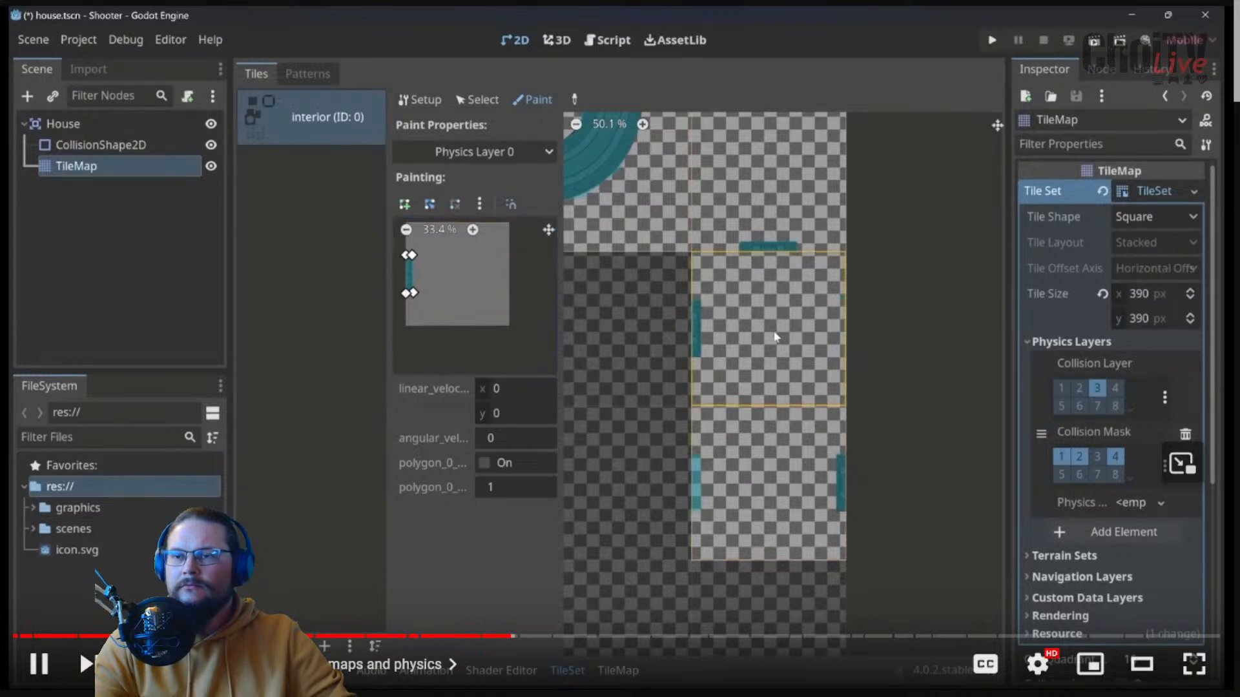
Step: Flip the remaining door polygon horizontally and paint it onto tile (6, 4) for its right-edge door
click(767, 473)
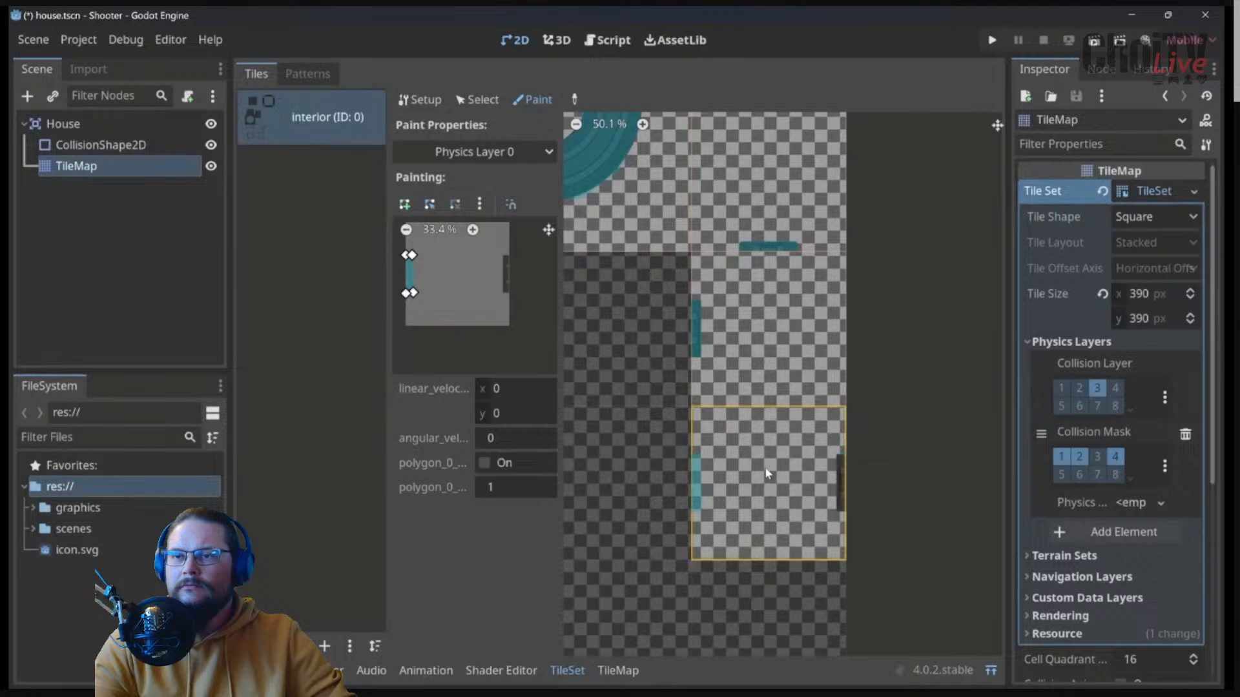
click(480, 204)
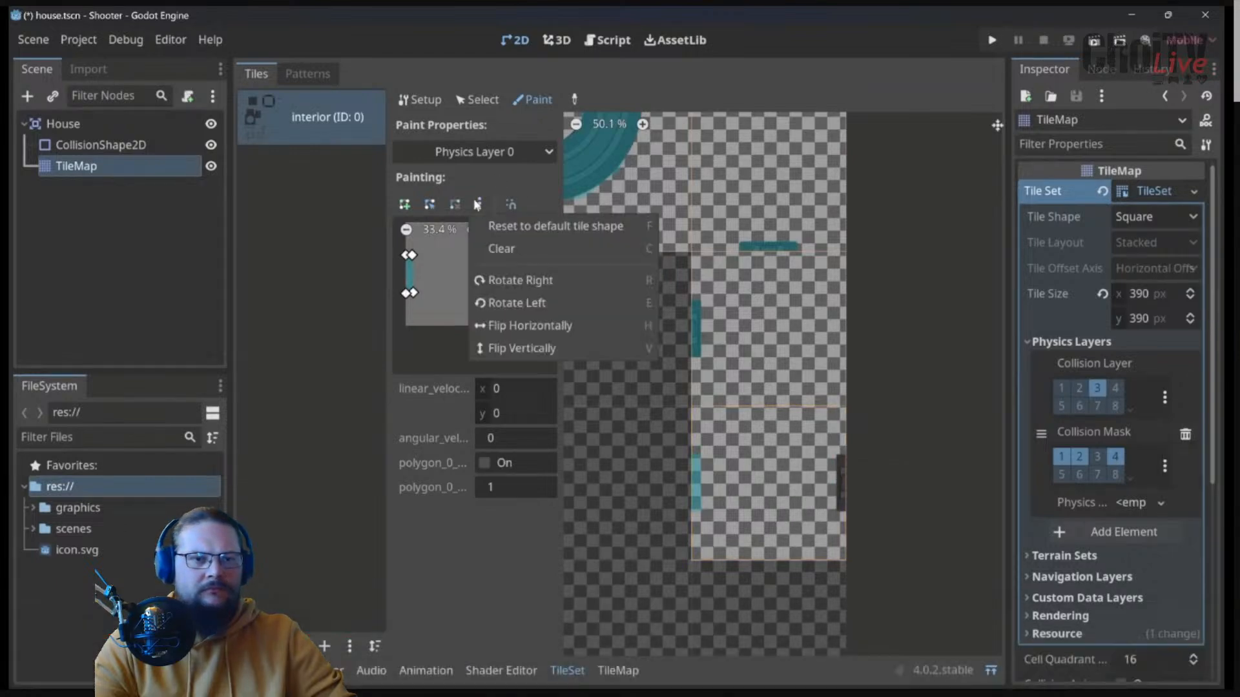
click(526, 321)
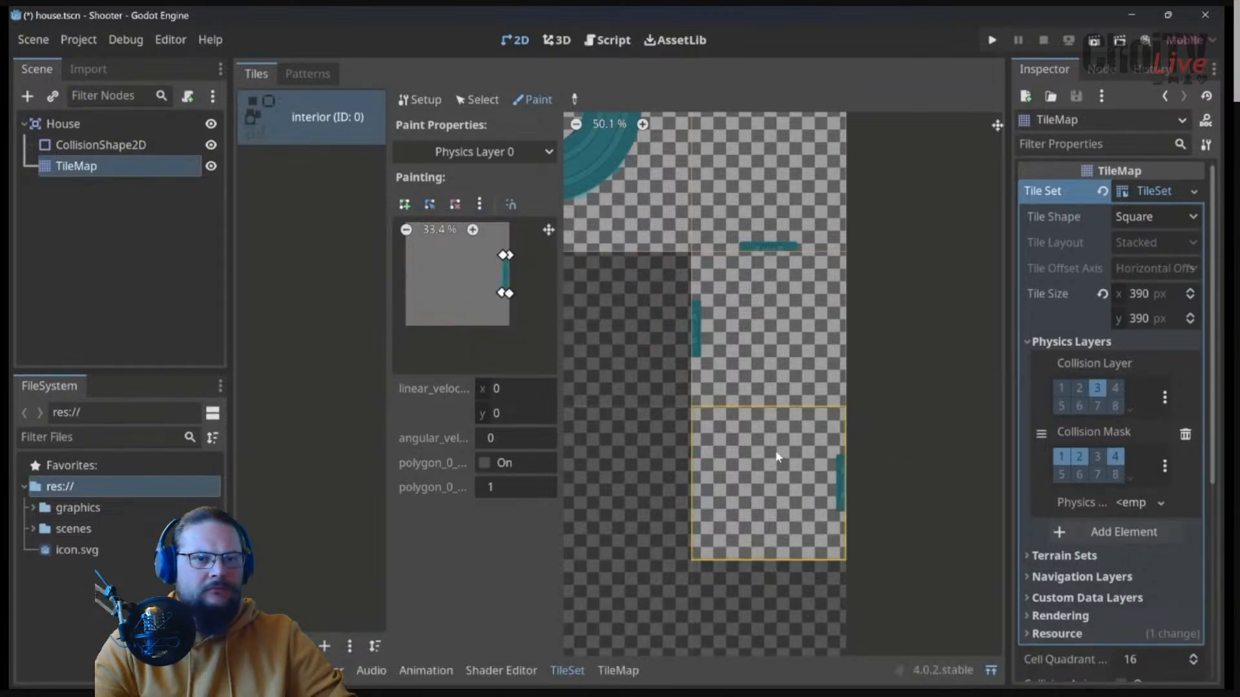
Step: Examine the thin interior wall tiles in the lower rows of the tile atlas
scroll(768, 447, down, 5)
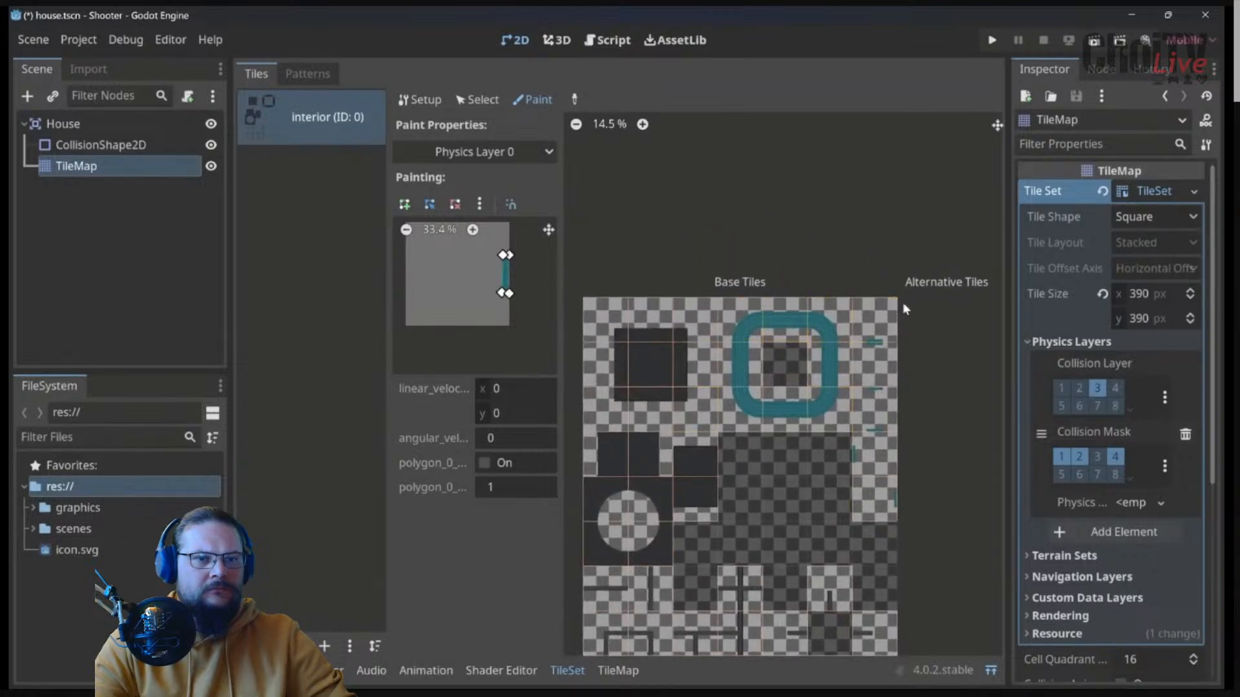
middle_drag(820, 530, 838, 322)
scroll(780, 405, up, 1)
scroll(781, 403, up, 5)
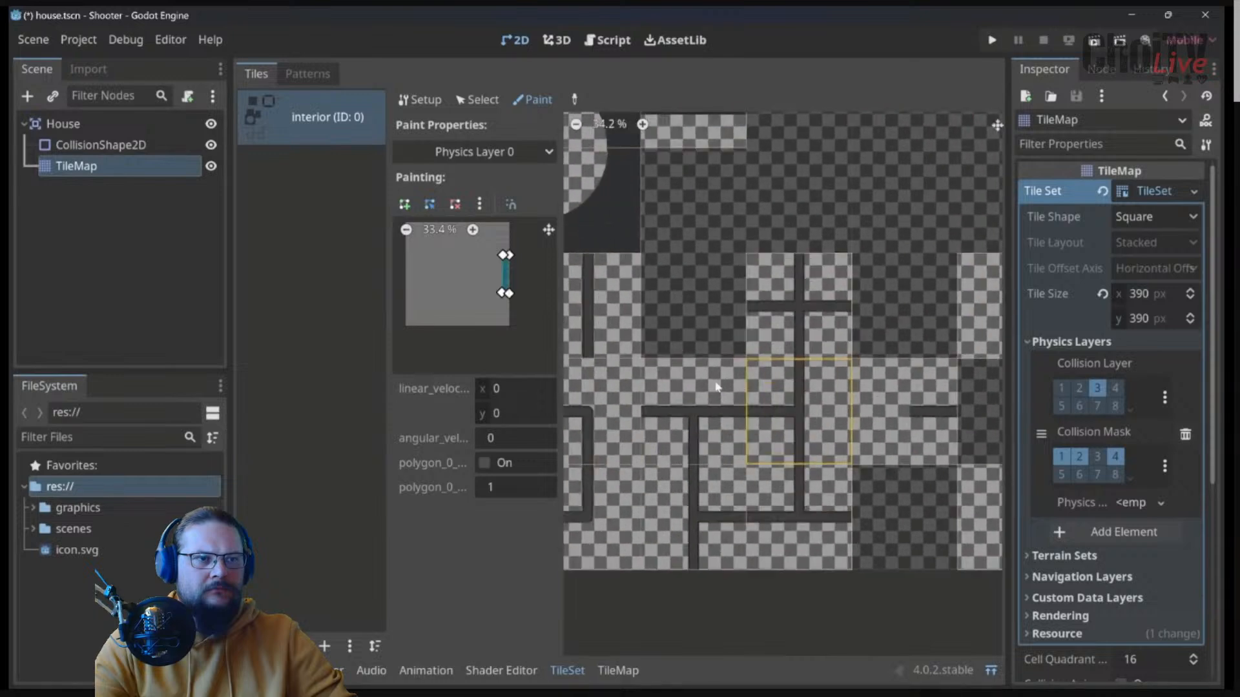
middle_drag(625, 363, 819, 389)
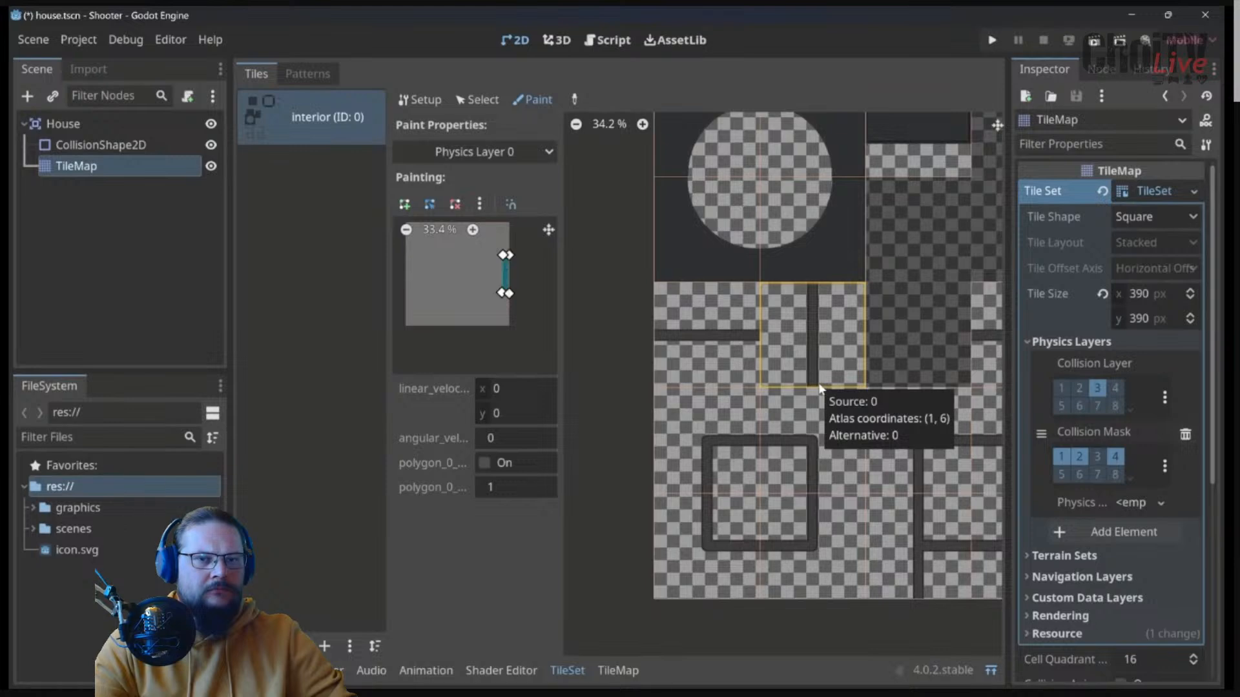
middle_drag(916, 385, 860, 397)
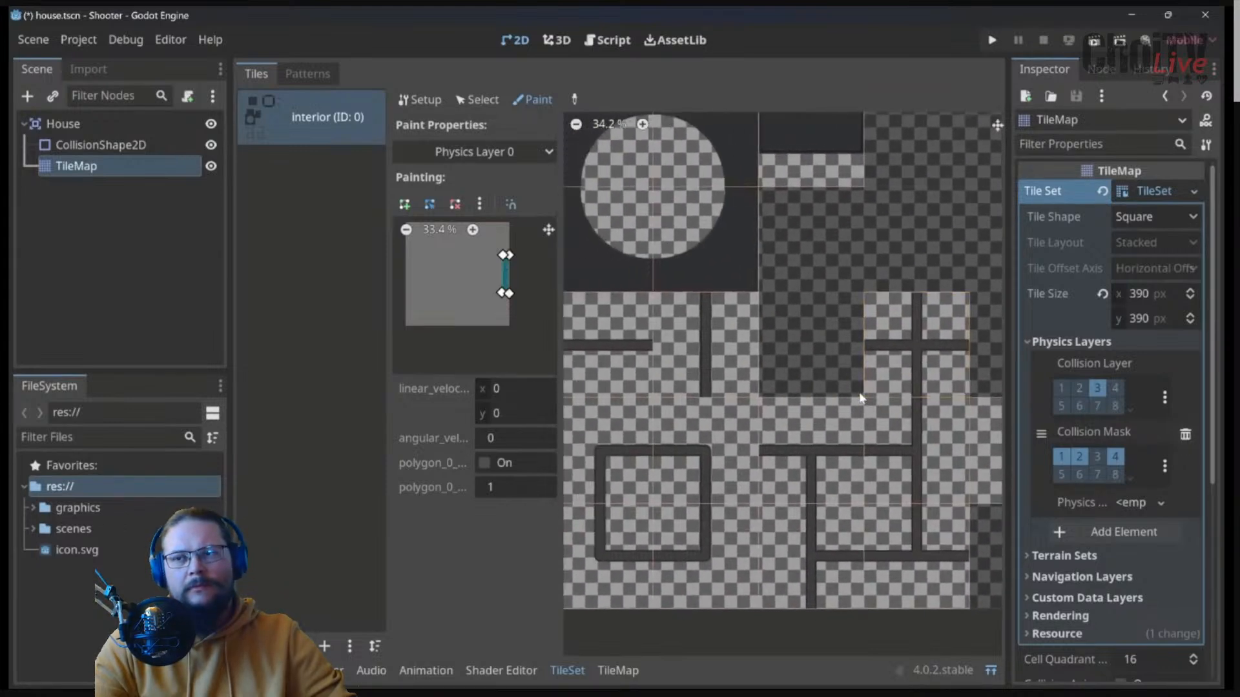
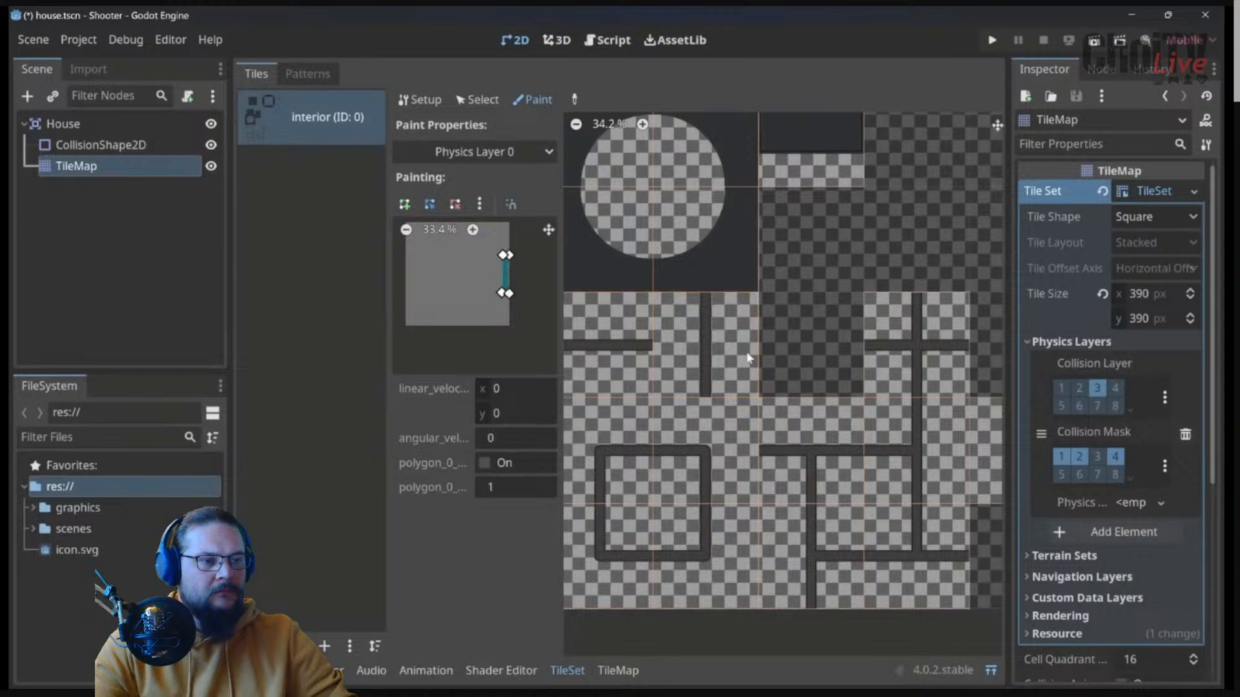
scroll(682, 391, up, 1)
scroll(682, 390, up, 7)
middle_drag(691, 327, 836, 393)
click(676, 352)
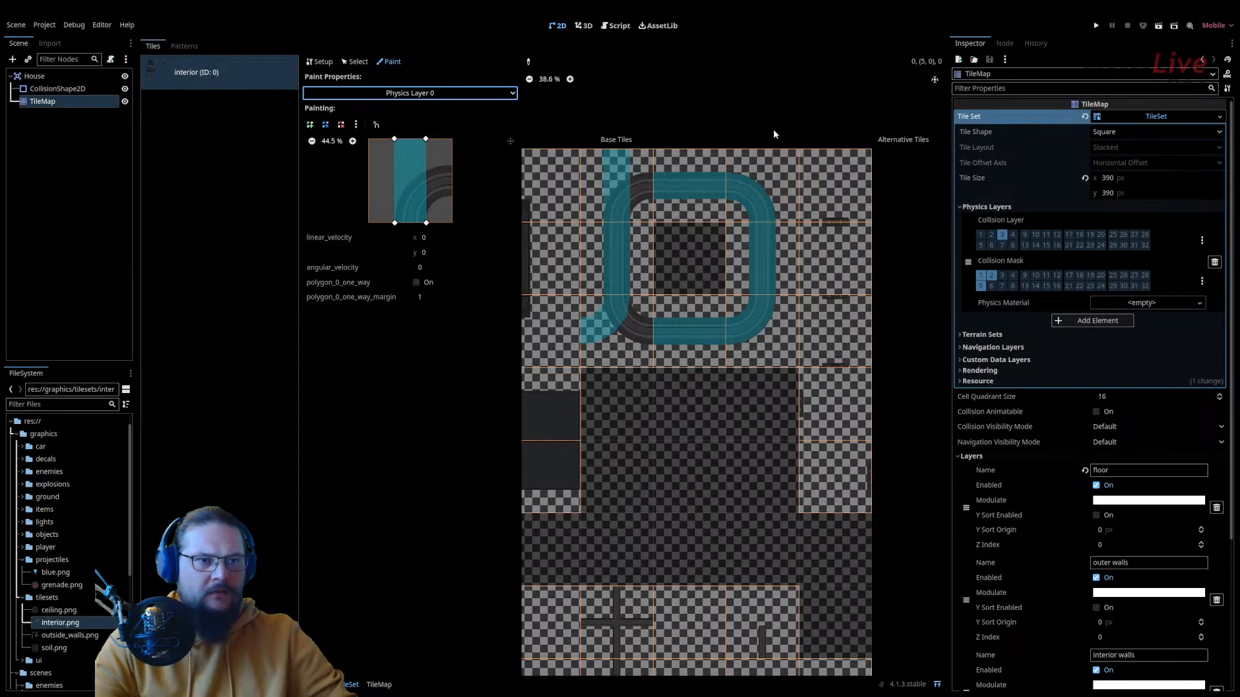
click(772, 193)
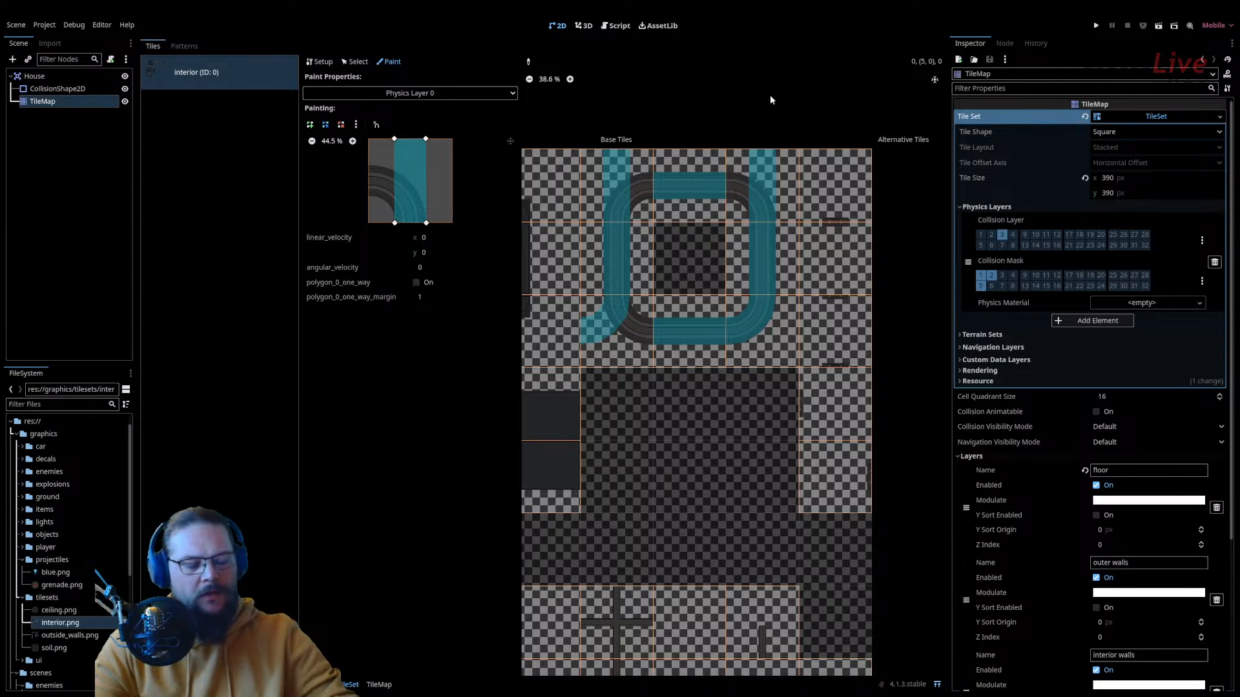
key(ctrl+z)
click(395, 65)
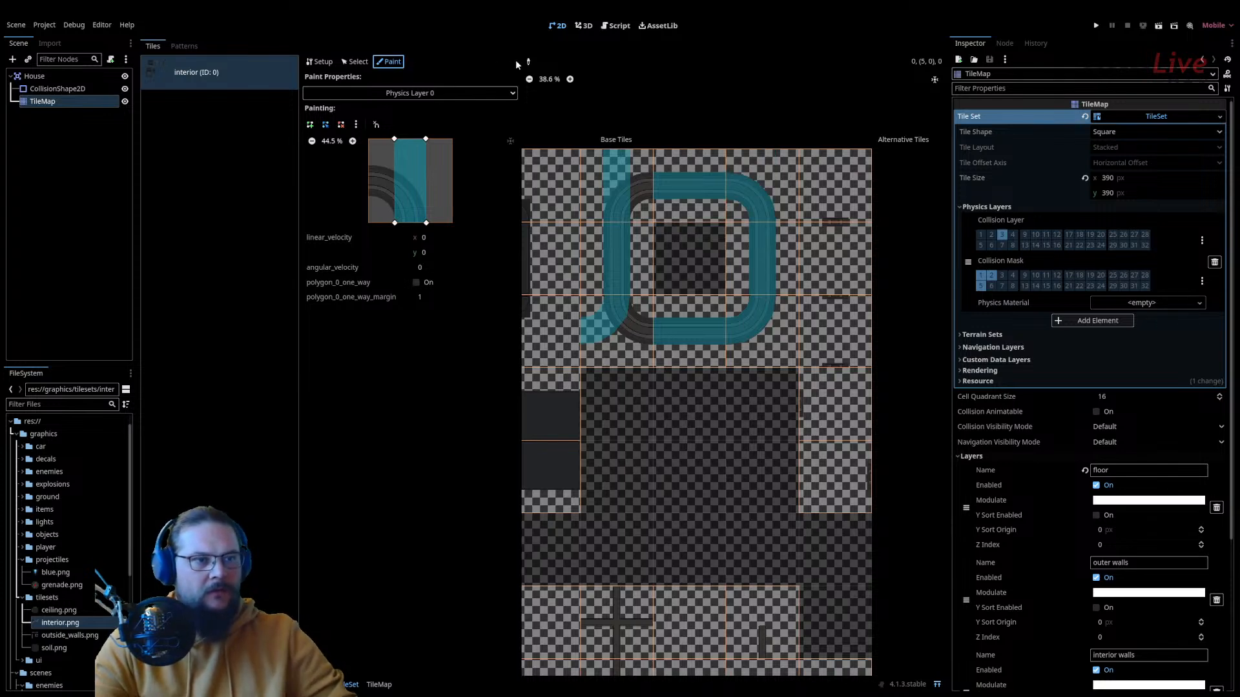
click(365, 63)
click(783, 201)
click(769, 257)
click(761, 204)
click(389, 62)
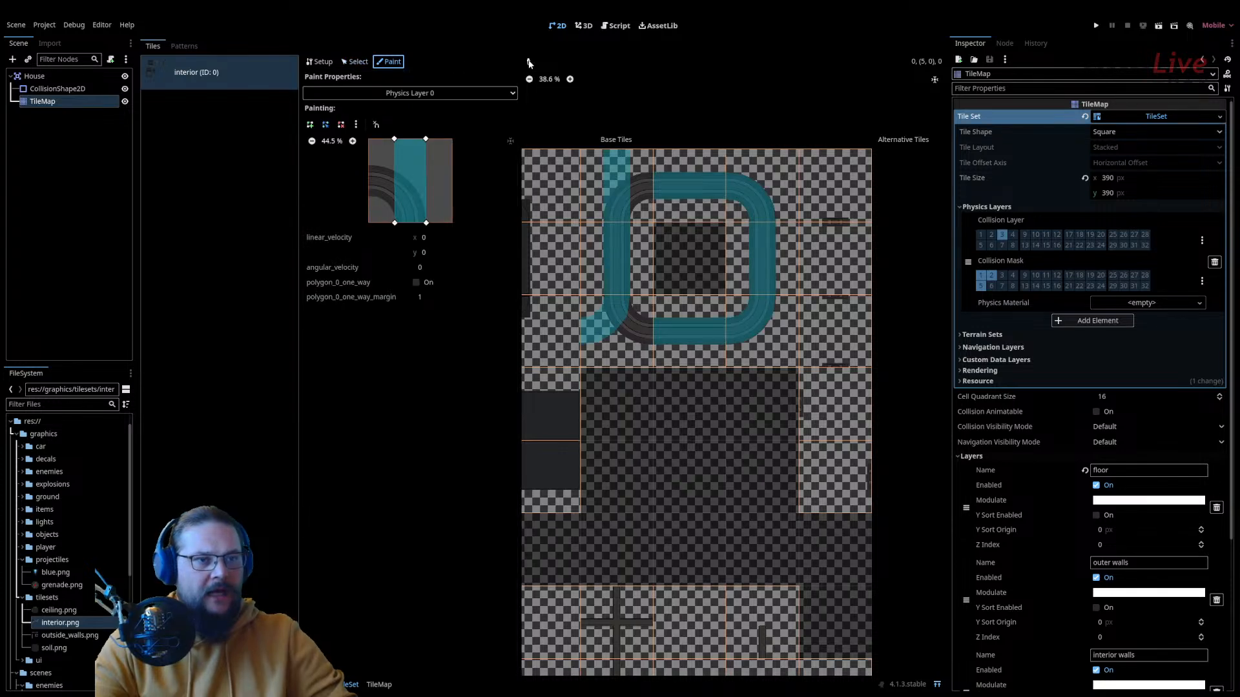
Step: Pick the upper-right curved corner tile's collision shape, flip it horizontally and vertically, and paint it onto the lower-left corner tile
click(528, 61)
click(758, 185)
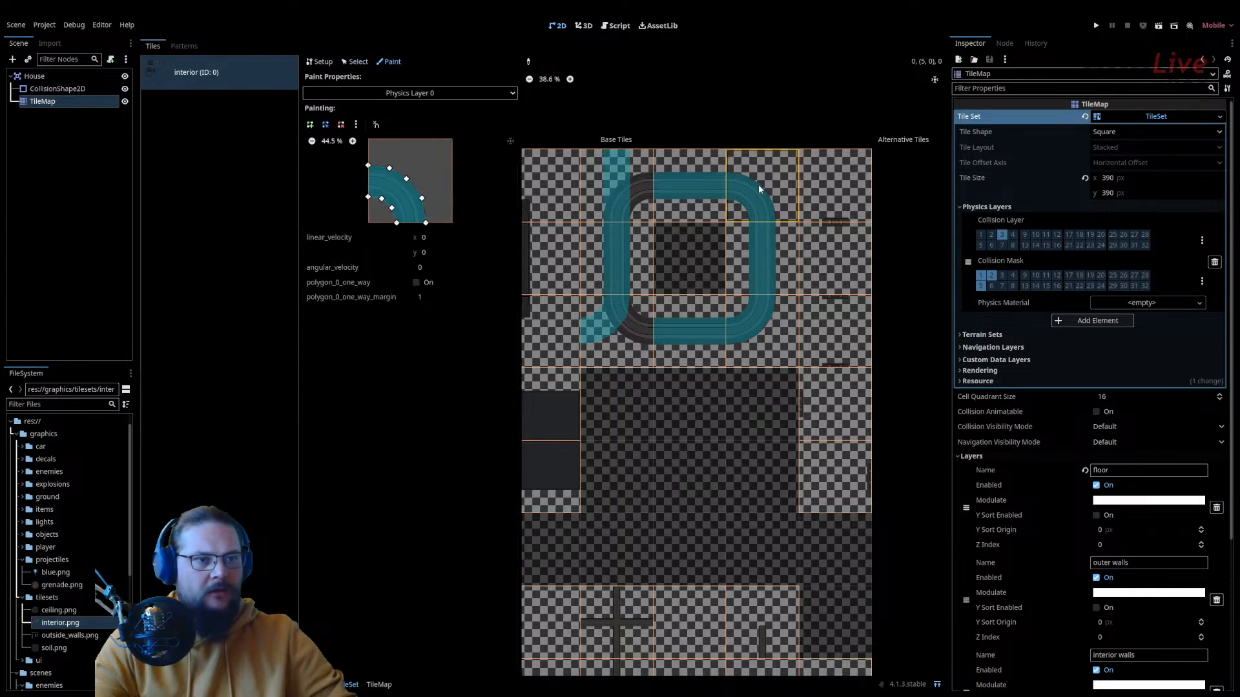
click(582, 180)
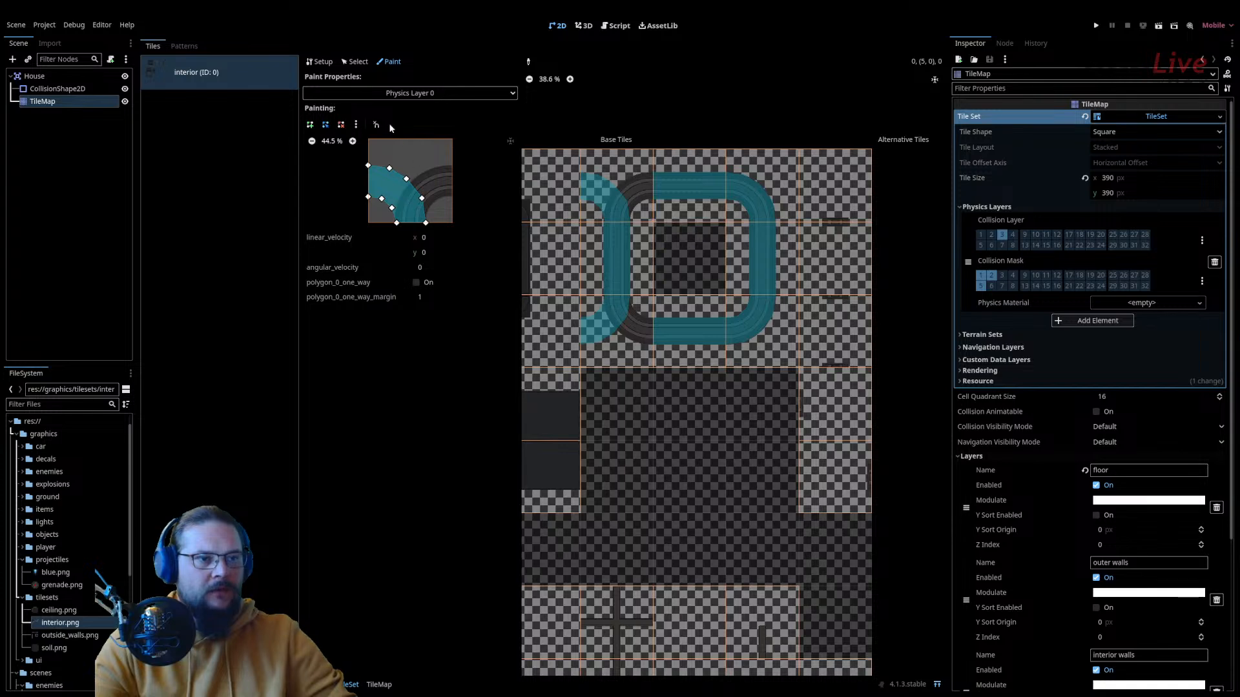
click(357, 124)
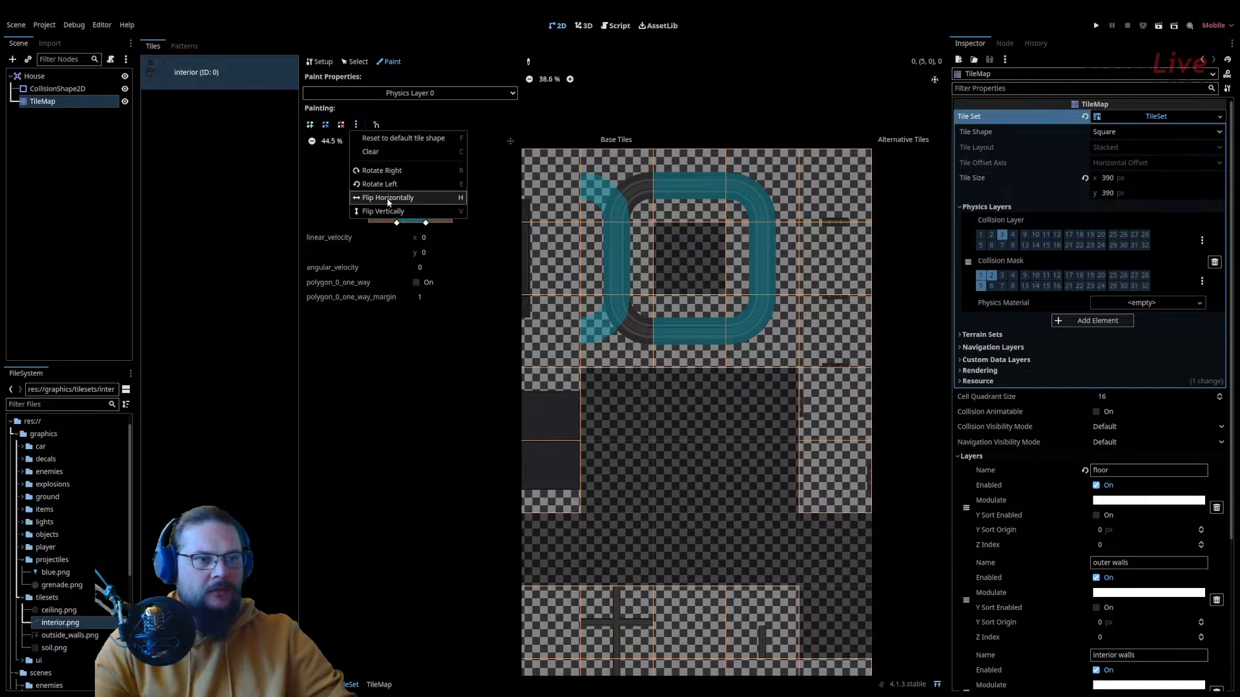
click(388, 198)
drag(617, 258, 618, 315)
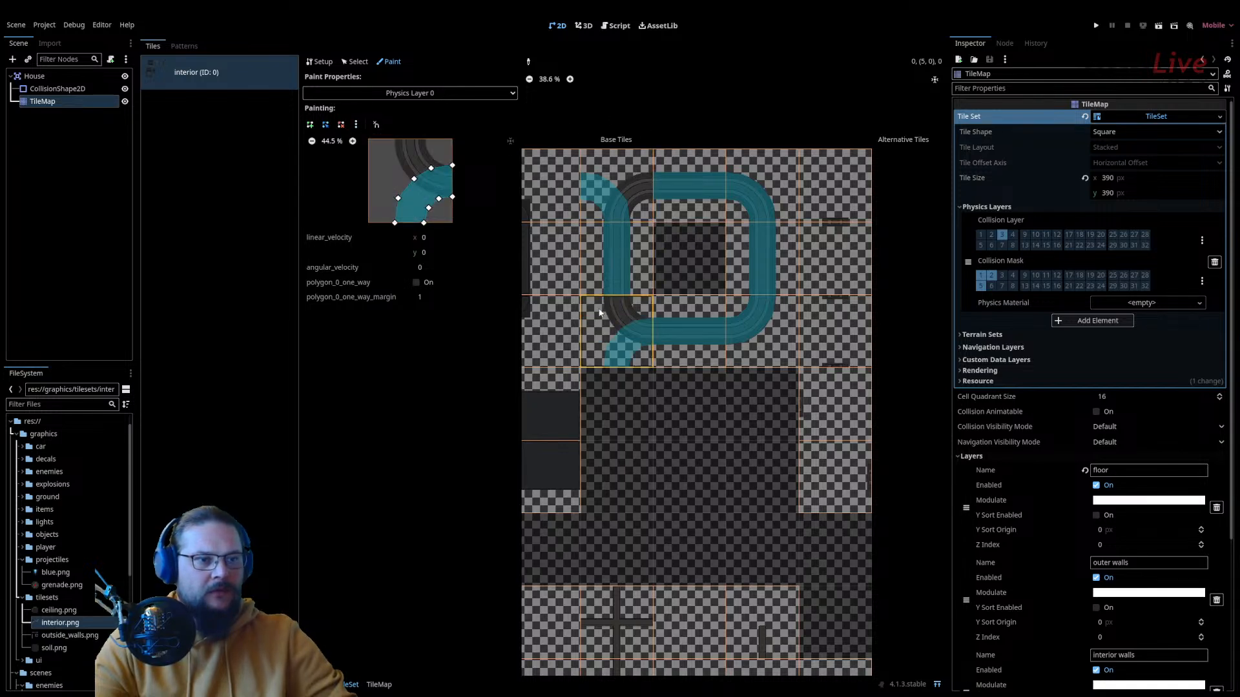
click(355, 125)
click(401, 210)
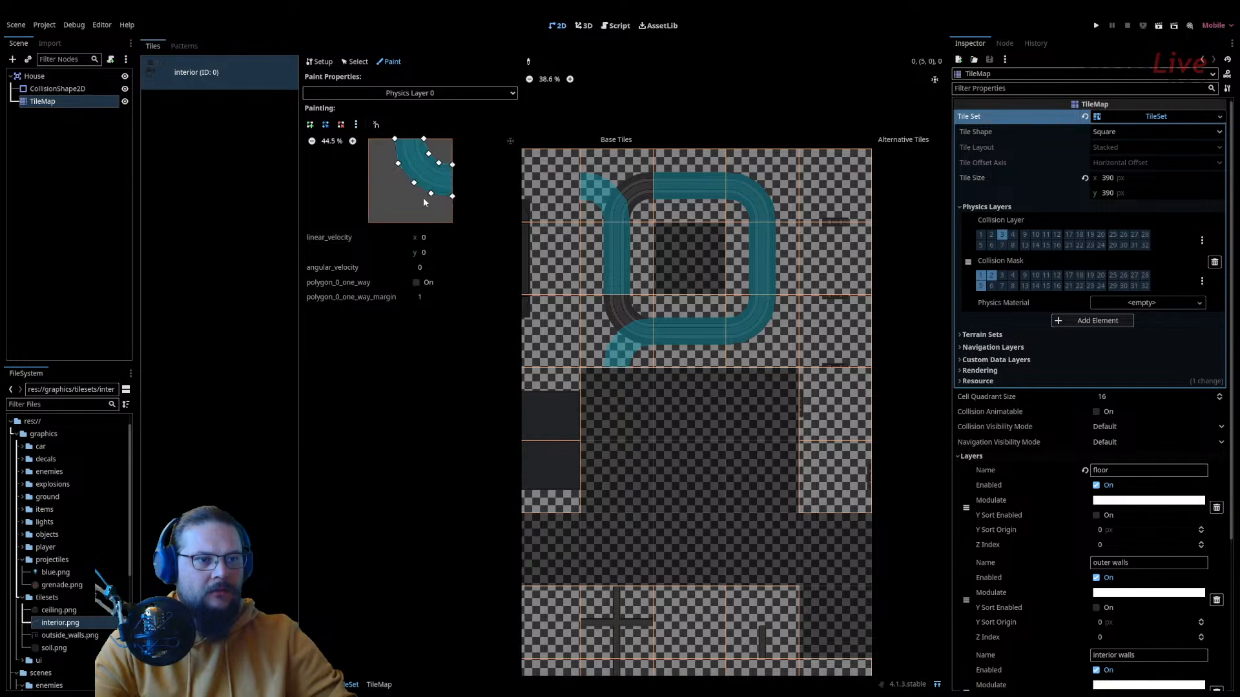
click(624, 318)
Step: Pick the upper-right corner tile's collision shape again, flip it horizontally, and paint it onto the upper-left corner tile
click(622, 184)
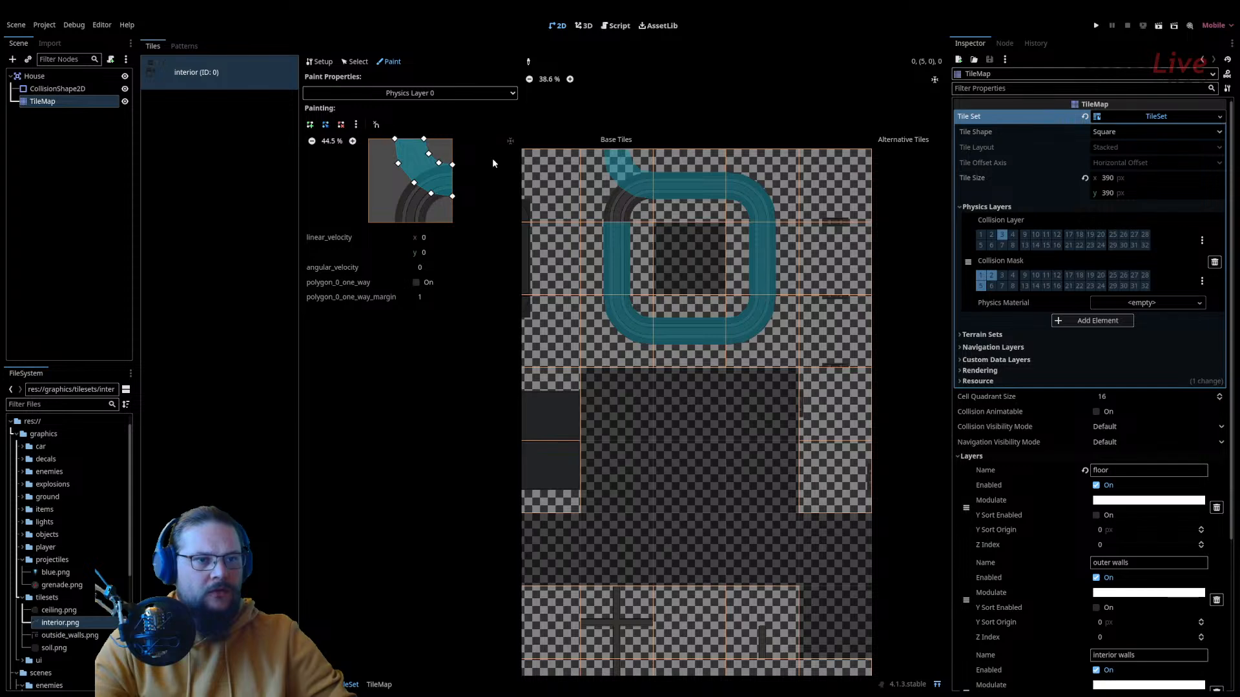
click(528, 63)
click(745, 201)
click(624, 185)
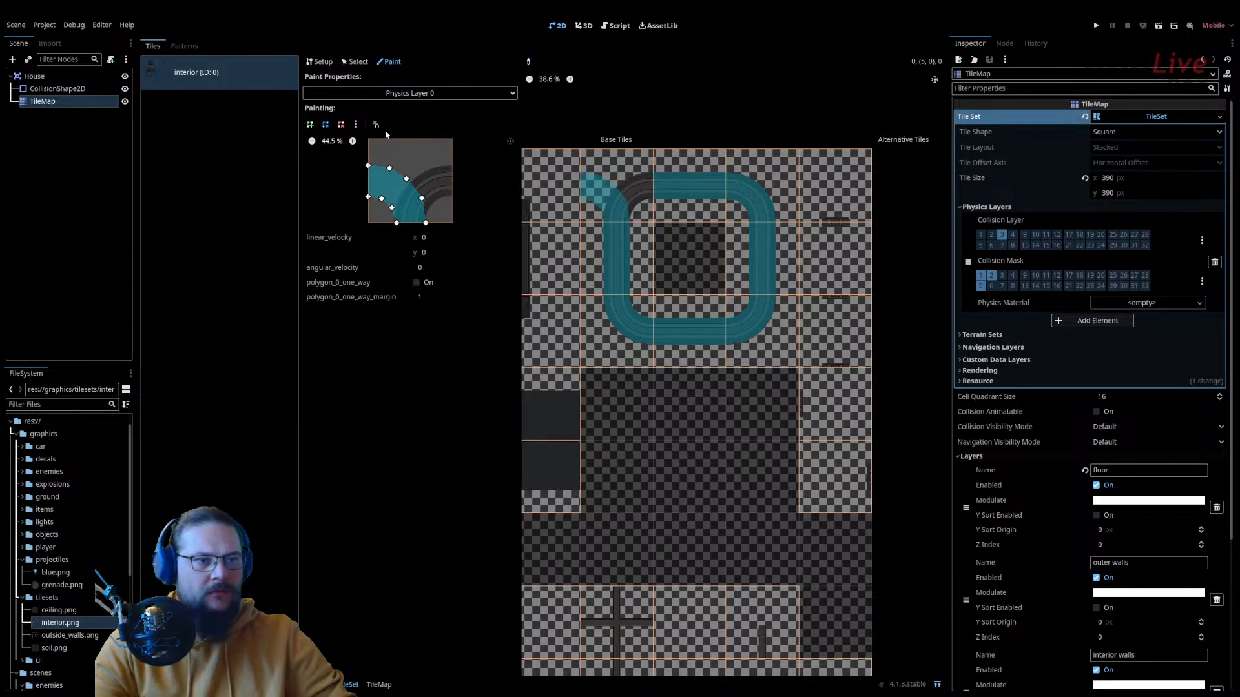
click(355, 124)
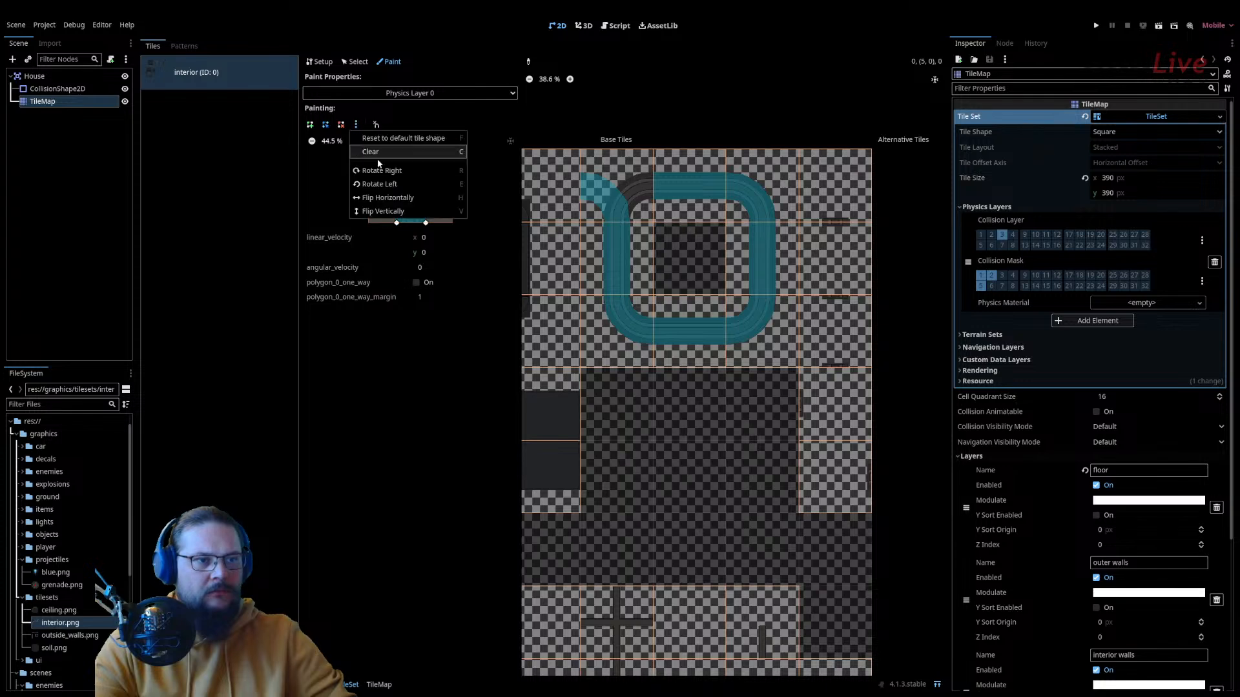
click(392, 196)
click(597, 190)
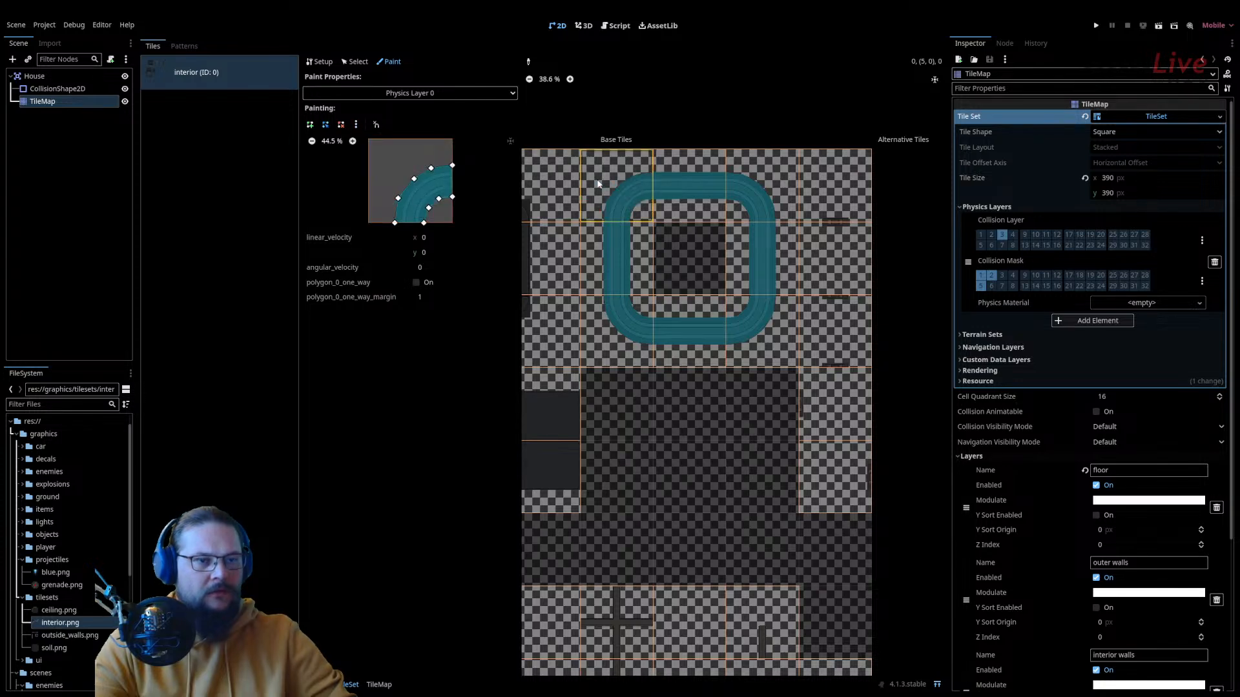
Step: Paint the curved shape onto tile (6, 0) and delete the intermediate points from the curve's collision polygon
scroll(696, 114, down, 2)
middle_drag(659, 336, 757, 295)
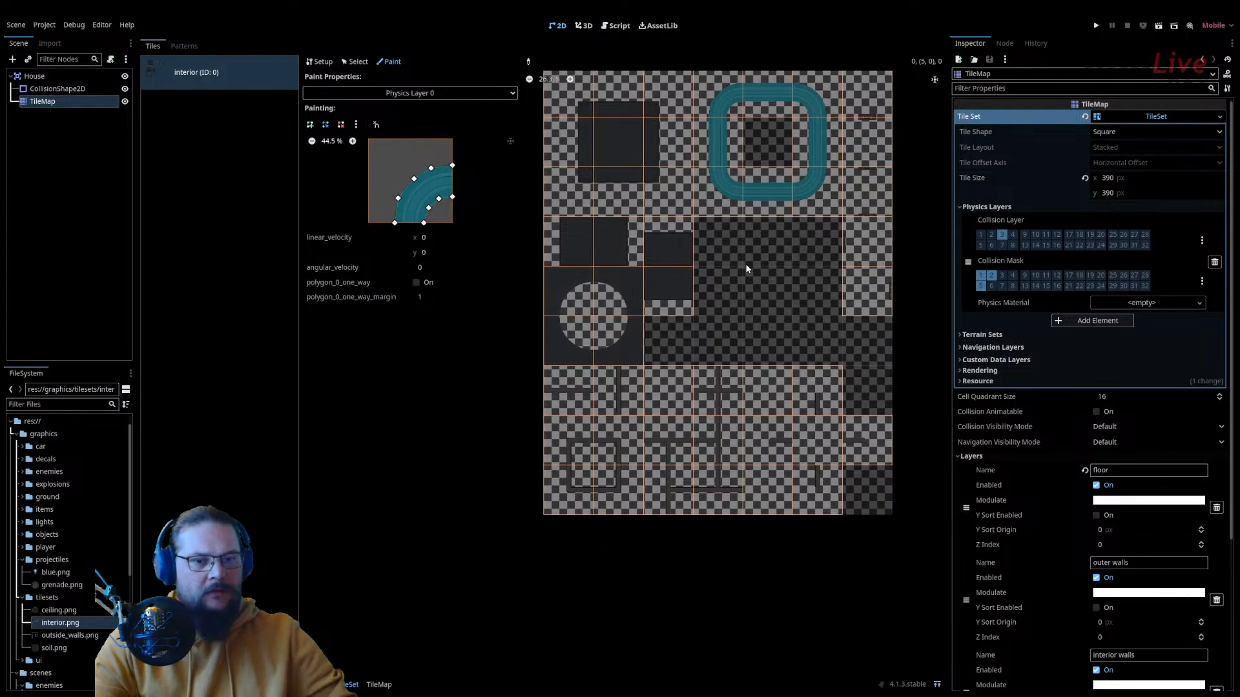
scroll(699, 374, up, 2)
scroll(801, 199, up, 10)
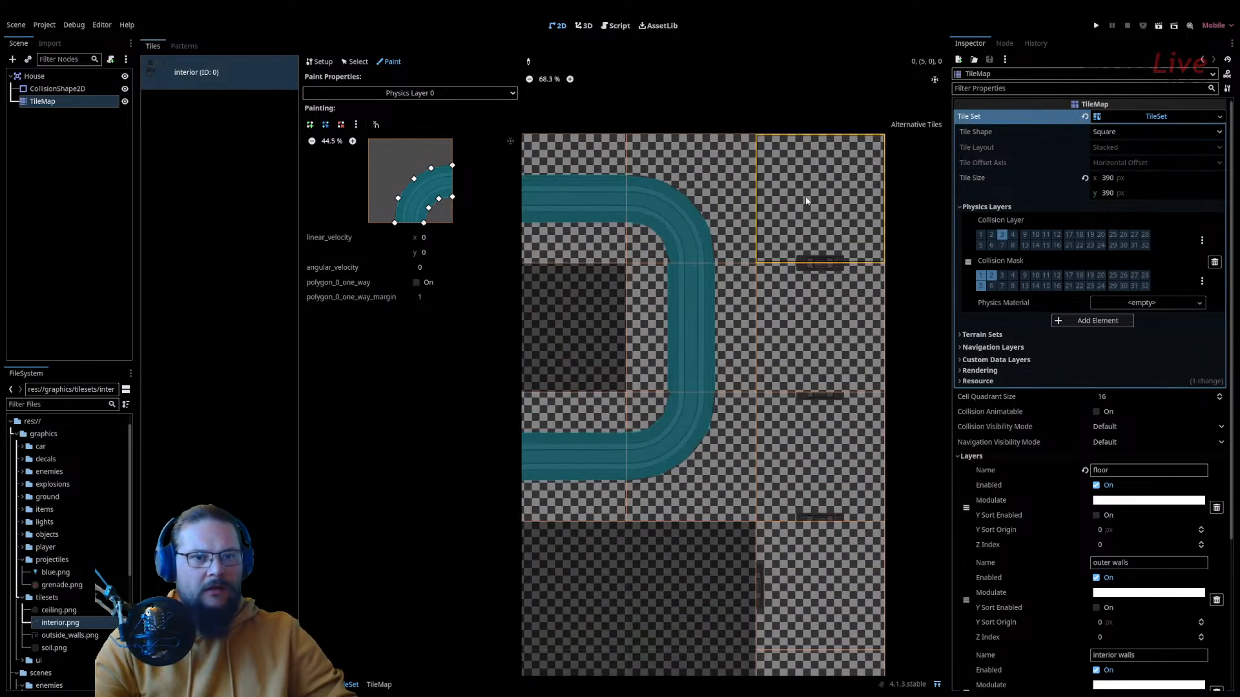
middle_drag(793, 347, 811, 376)
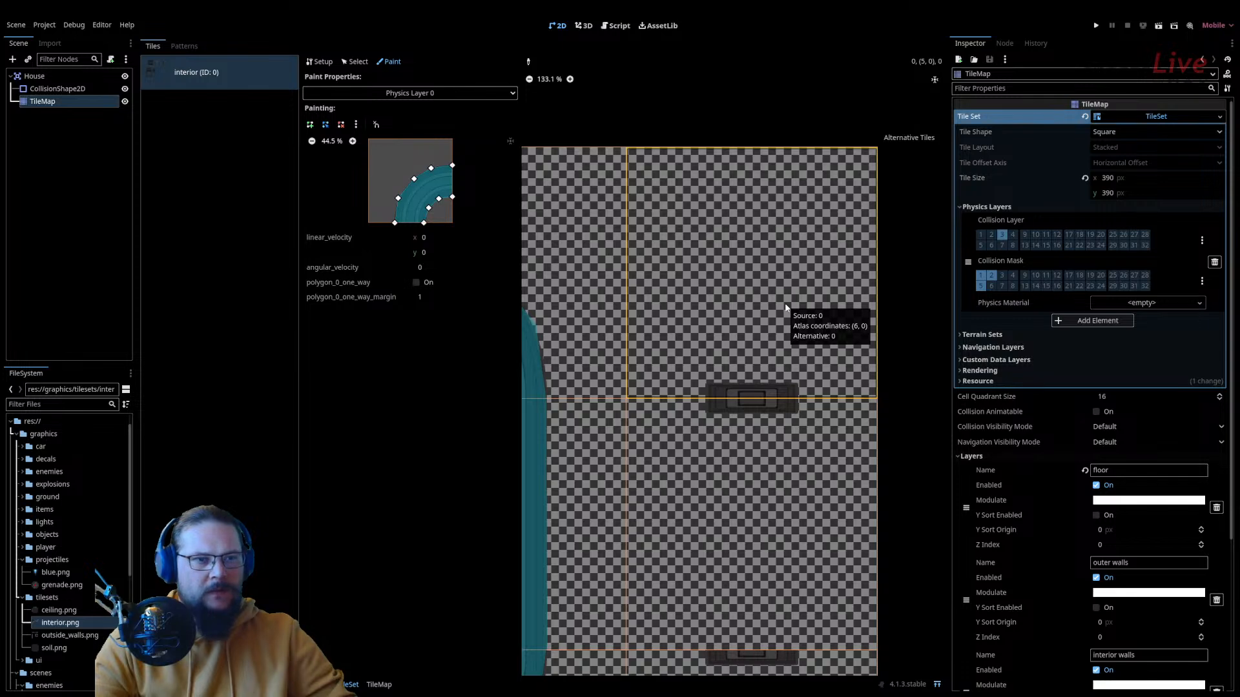
click(714, 240)
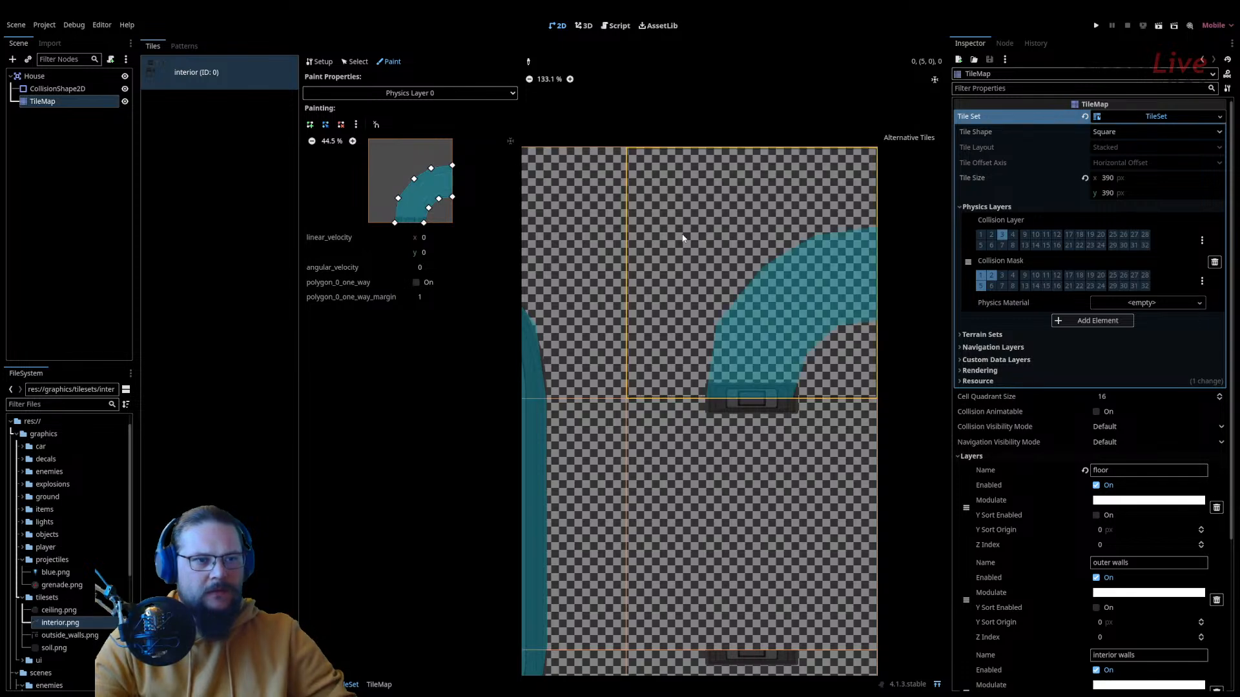
right_click(451, 199)
right_click(439, 199)
right_click(429, 208)
right_click(432, 169)
right_click(415, 178)
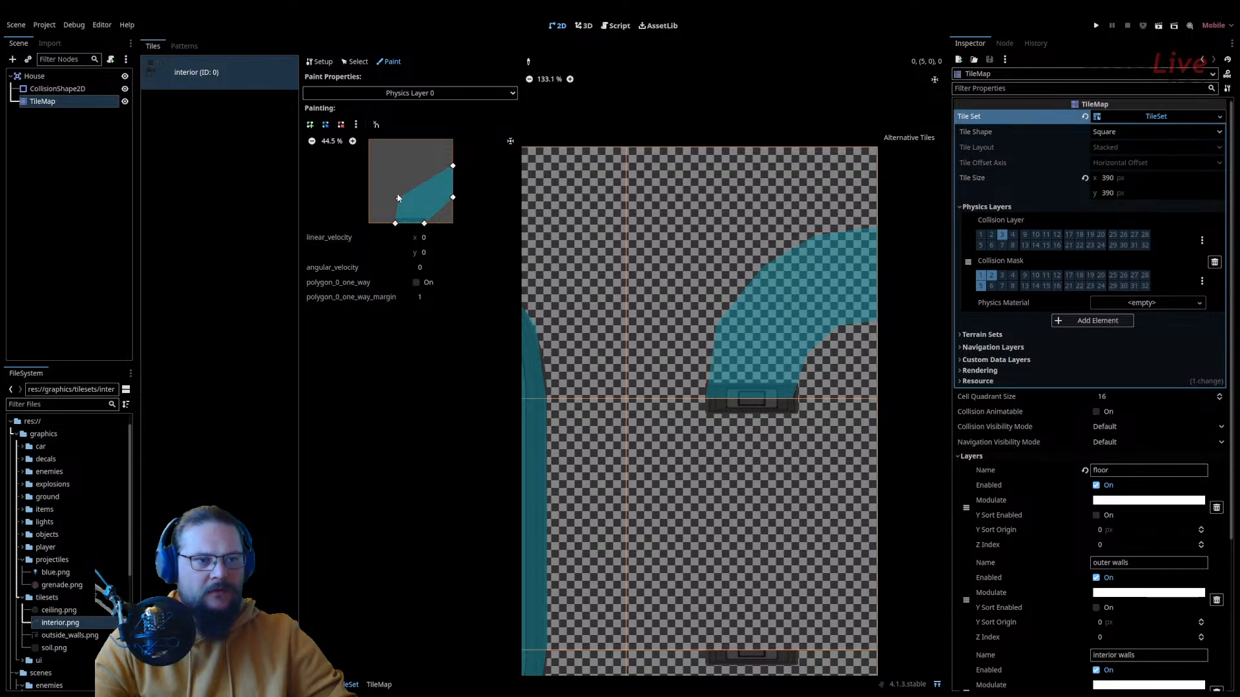
Step: Reshape the remaining polygon into a rectangle over the door at the tile's lower edge and paint it onto tile (6, 0)
scroll(405, 205, up, 7)
middle_drag(433, 223, 430, 98)
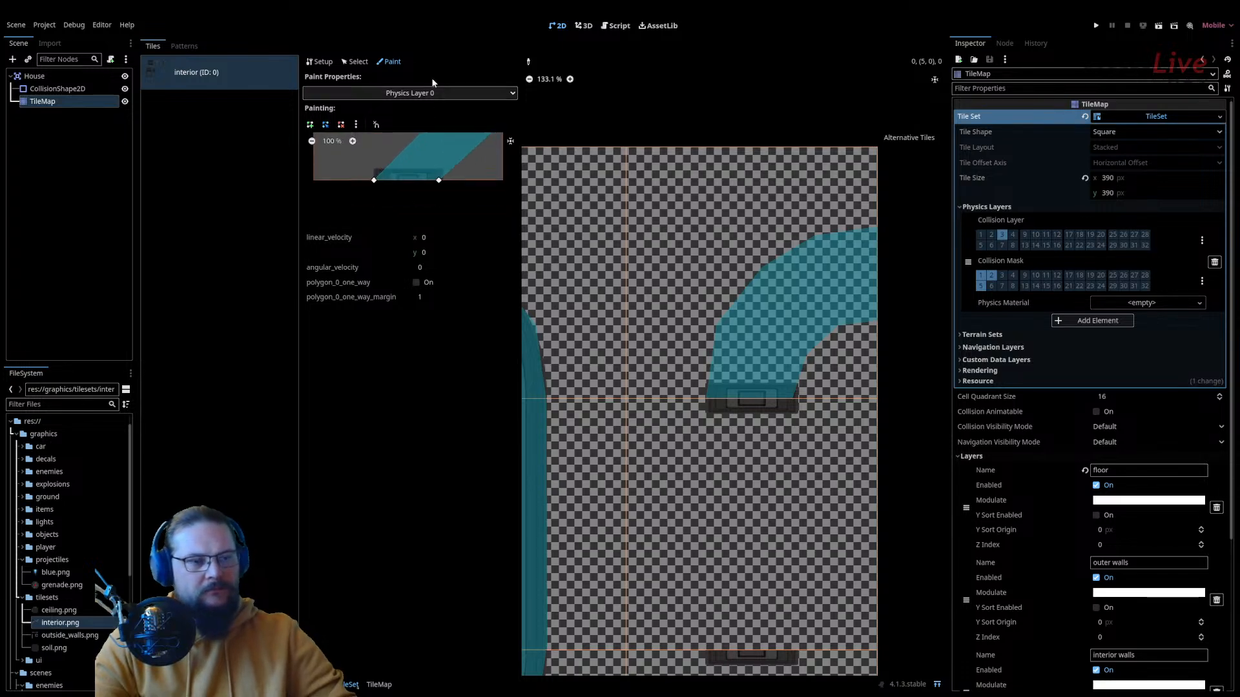
middle_drag(445, 151, 427, 253)
drag(484, 153, 390, 205)
middle_drag(391, 205, 514, 148)
drag(515, 149, 453, 137)
middle_drag(454, 137, 437, 155)
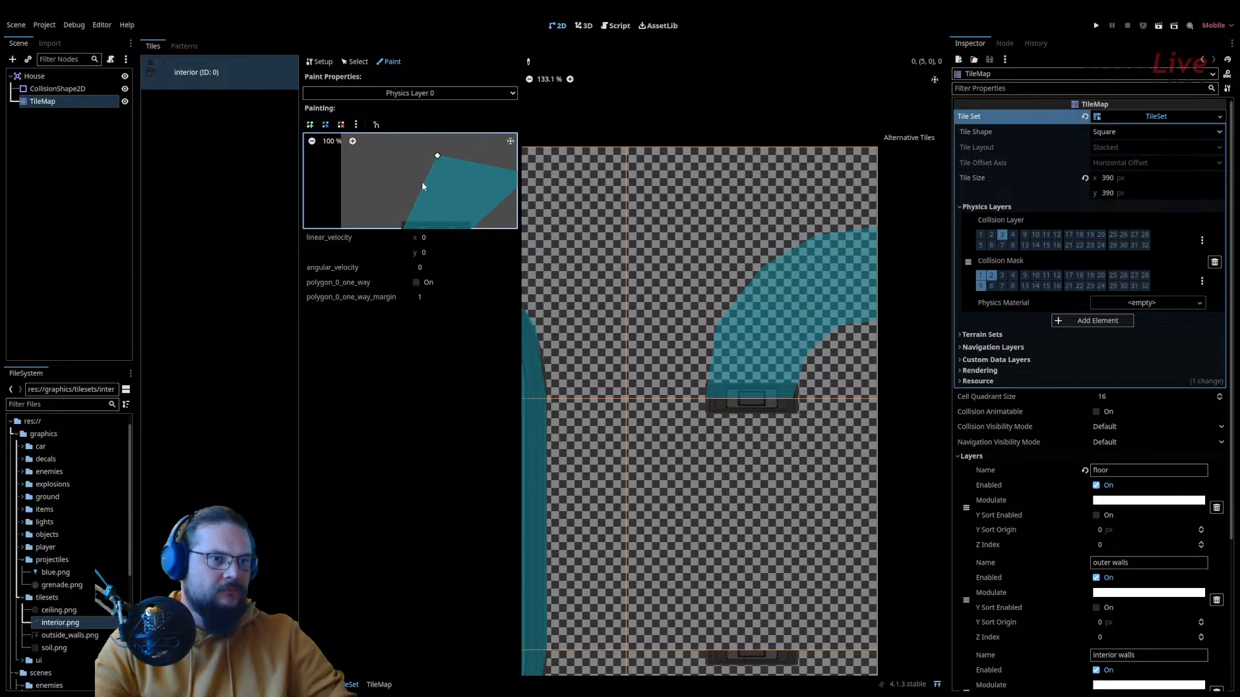
drag(437, 158, 403, 224)
middle_drag(403, 224, 378, 194)
drag(510, 164, 444, 221)
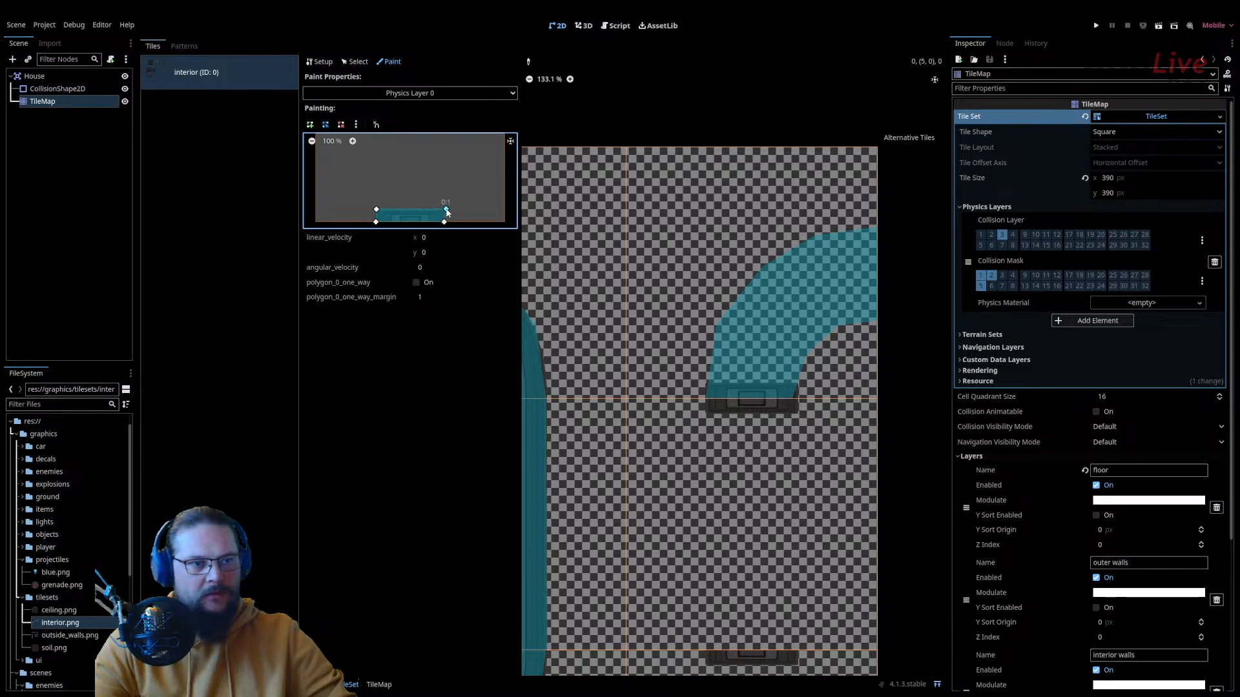
drag(444, 210, 443, 208)
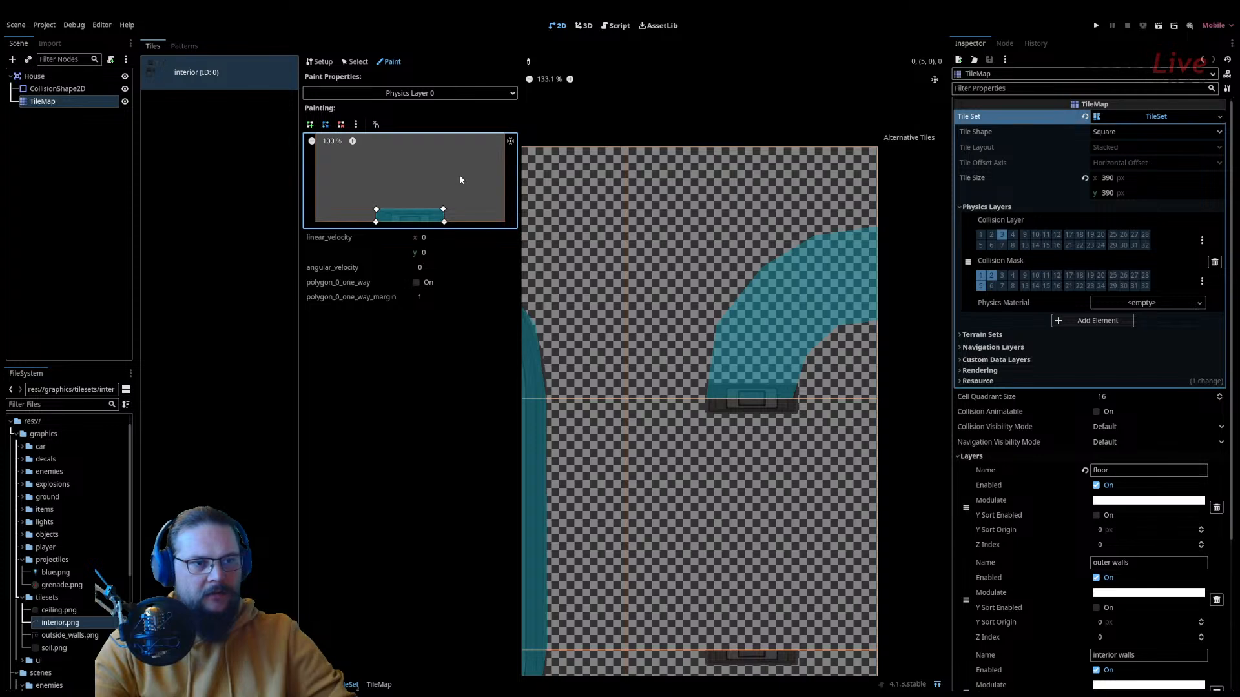
click(722, 328)
scroll(722, 328, down, 2)
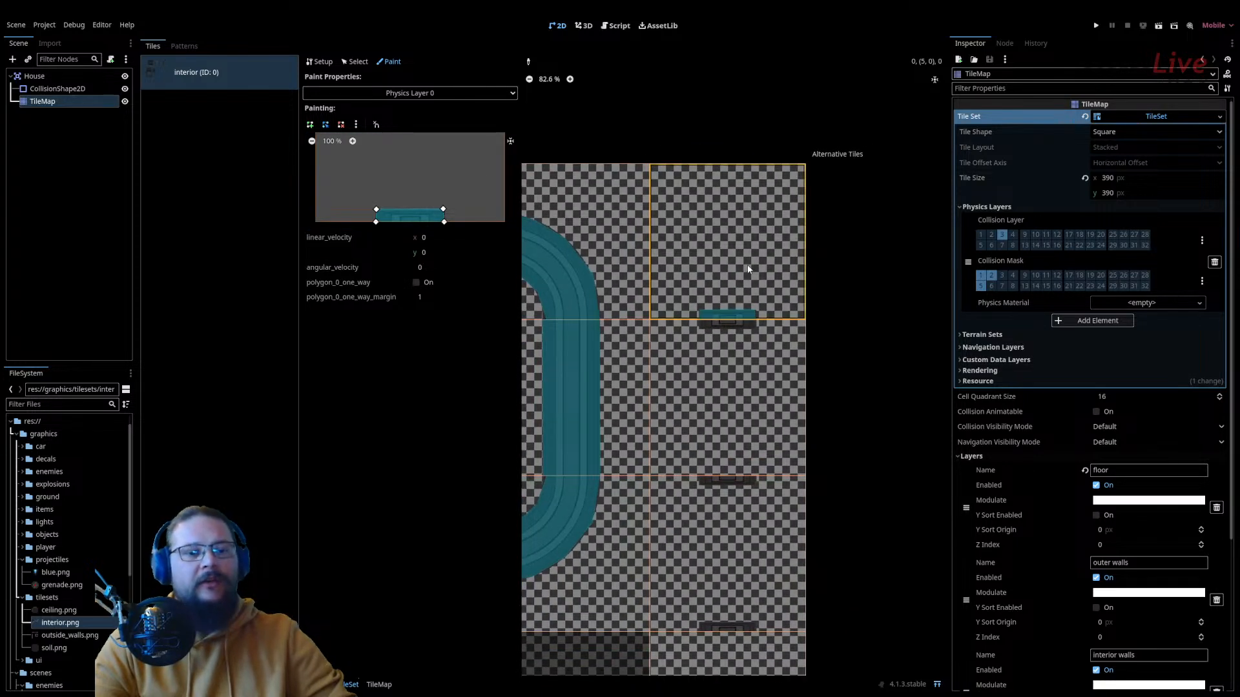
Step: Flip the door rectangle vertically and paint it onto tiles (6, 1) and (6, 2) for their upper-edge doors
click(755, 381)
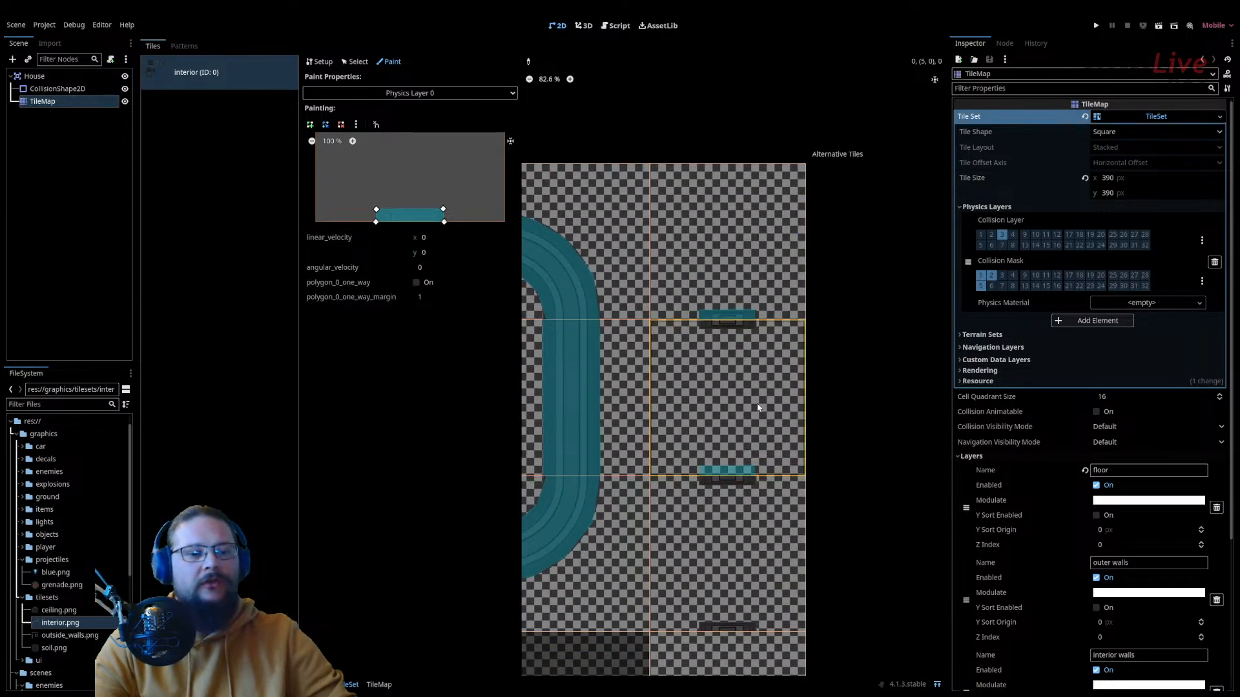
click(356, 124)
click(407, 199)
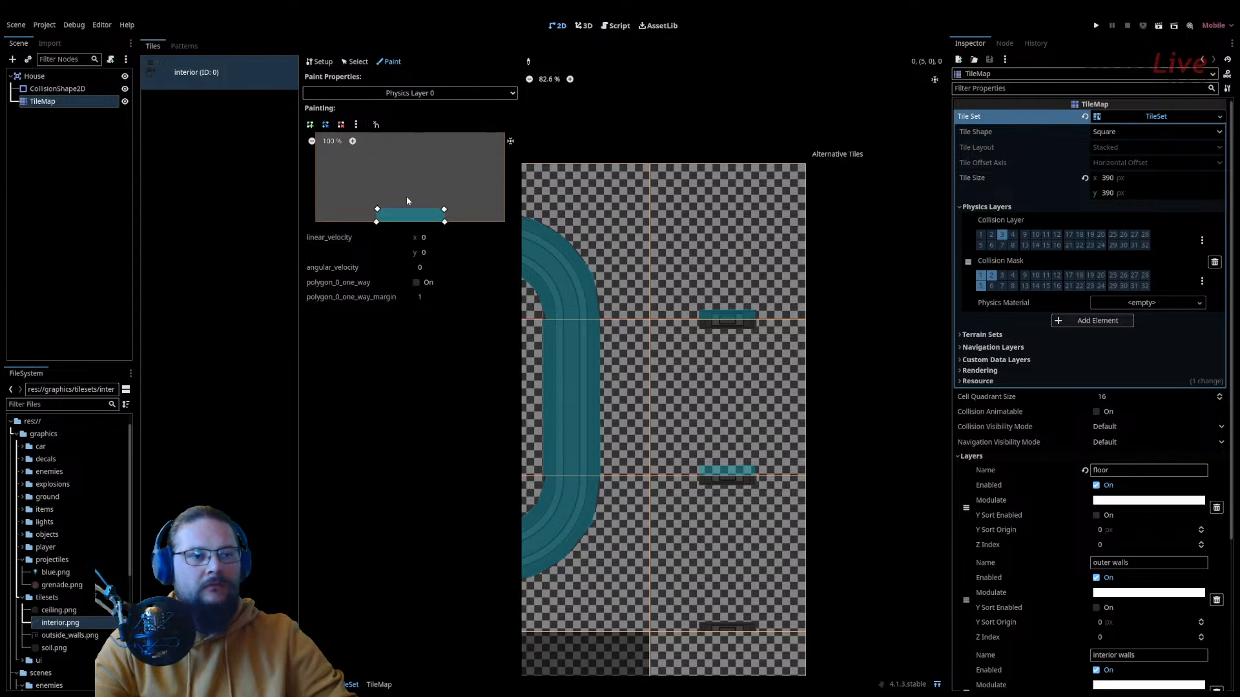
click(356, 124)
click(389, 203)
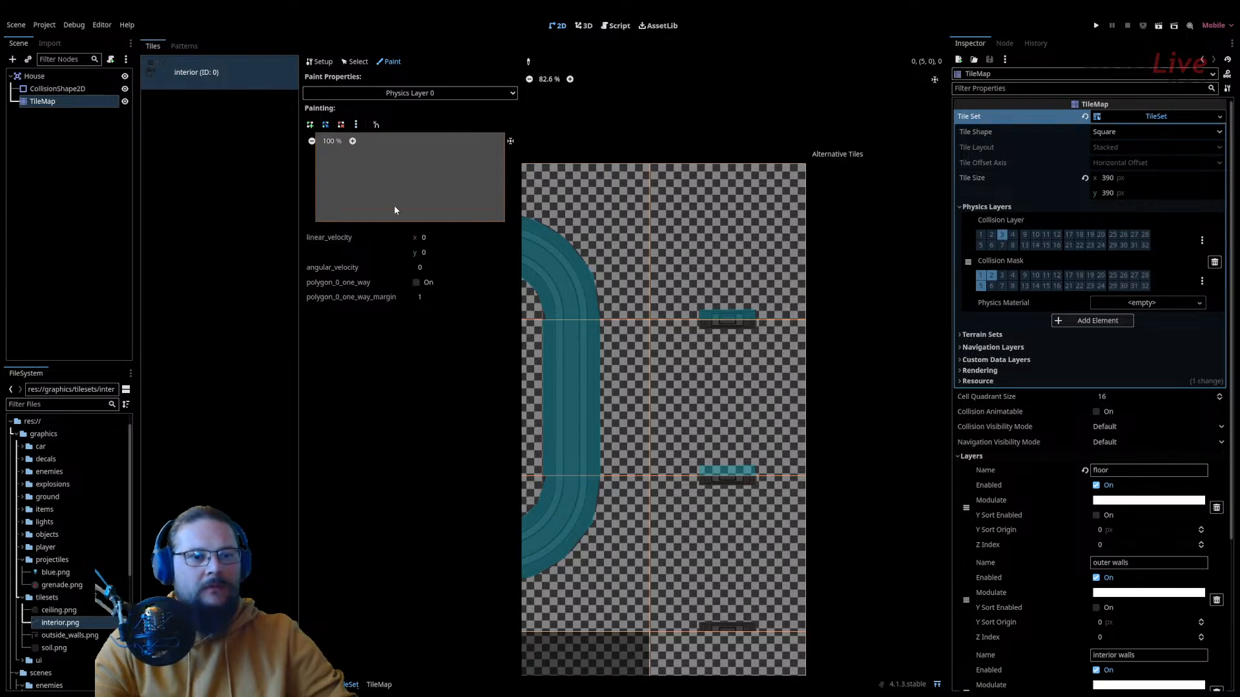
click(746, 396)
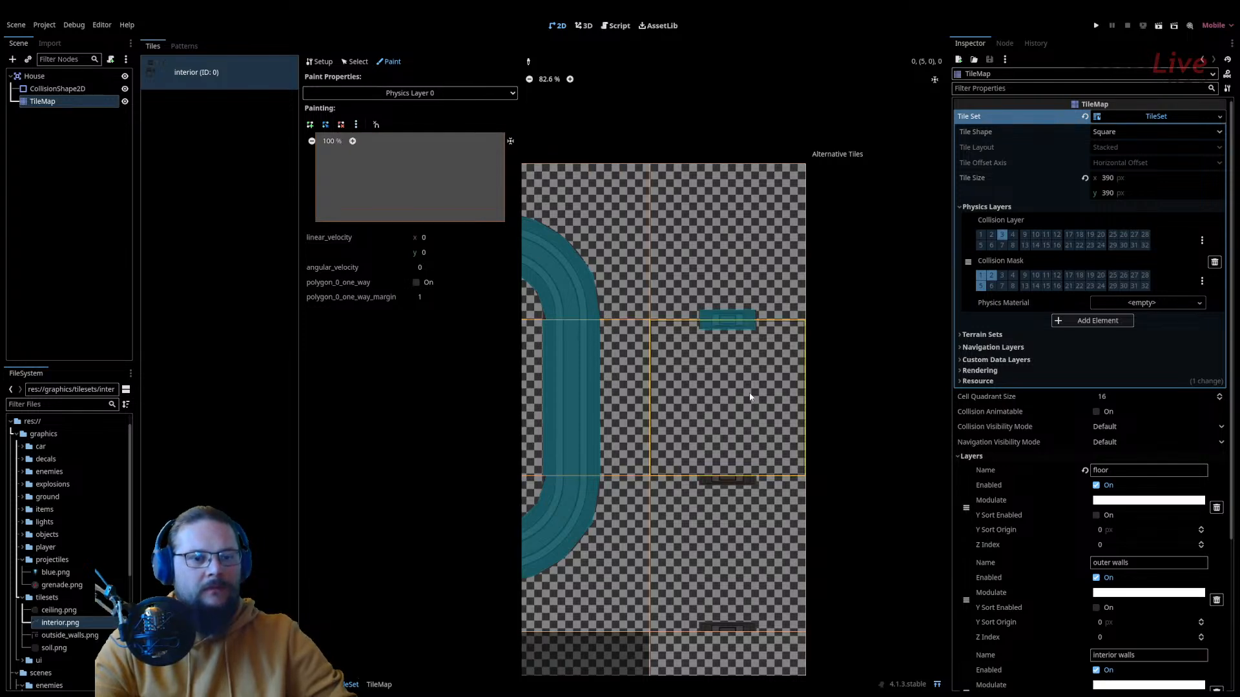
click(740, 495)
Step: Enable Grid Snap for the collision polygon editor and set the grid subdivision to 50
middle_drag(743, 501, 744, 340)
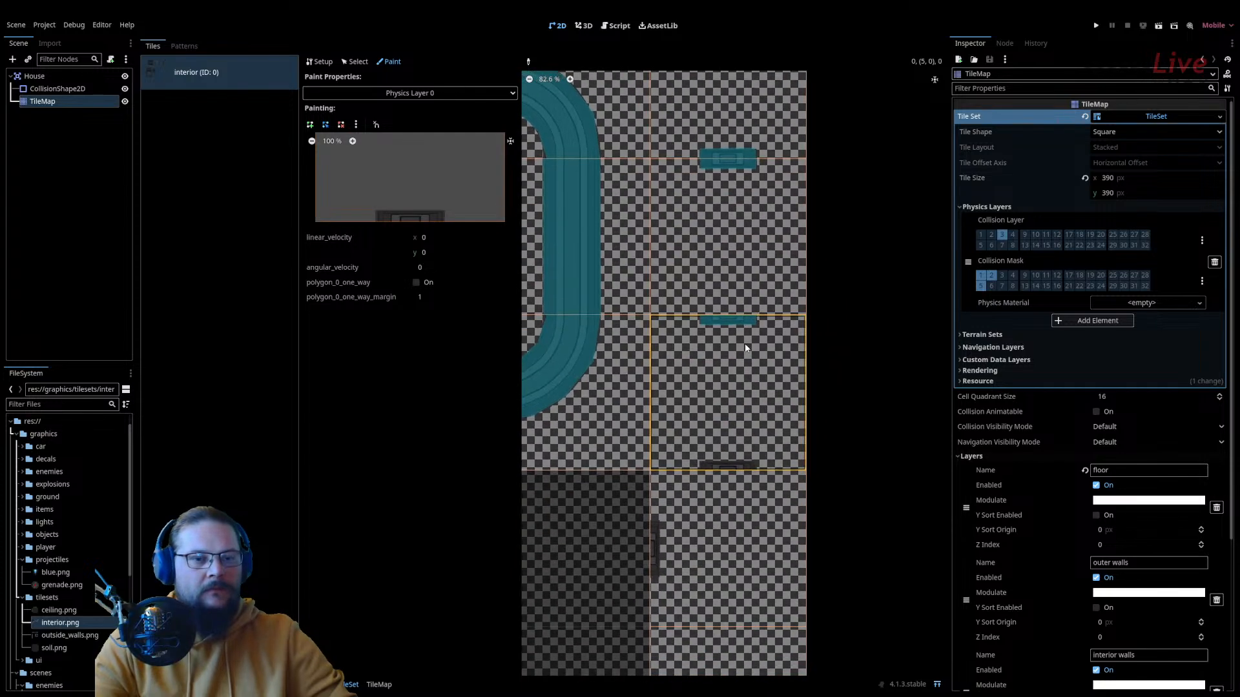
middle_drag(422, 182, 424, 208)
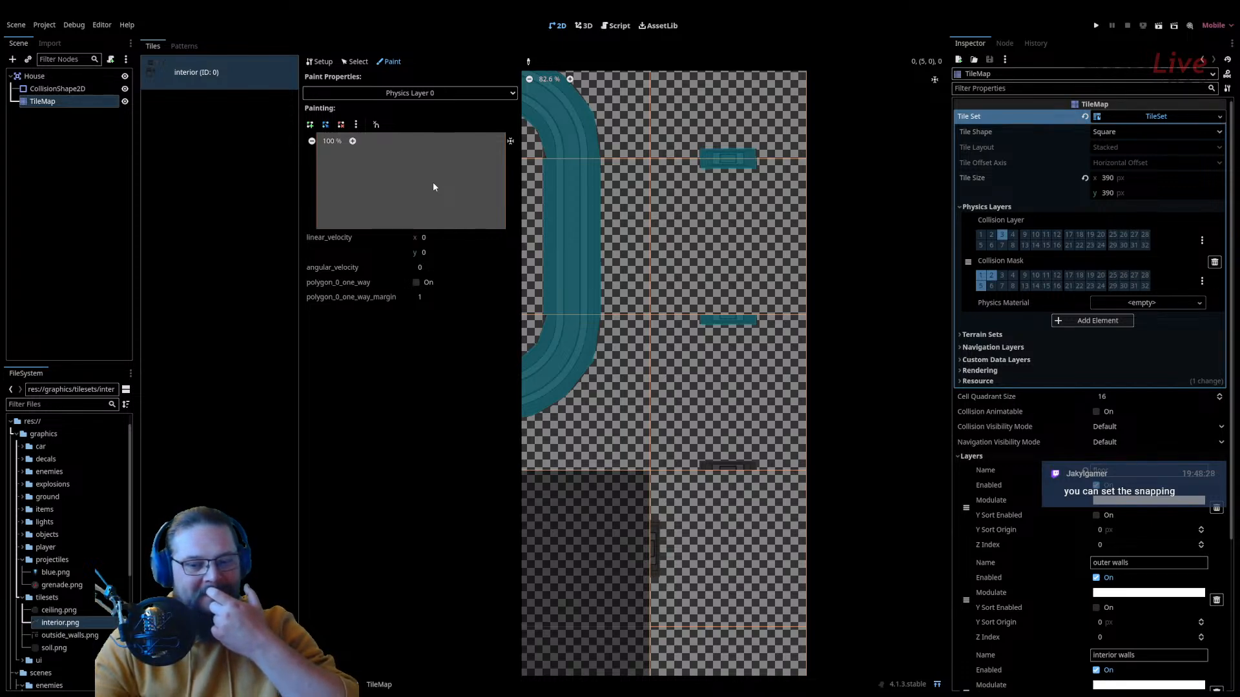
click(376, 125)
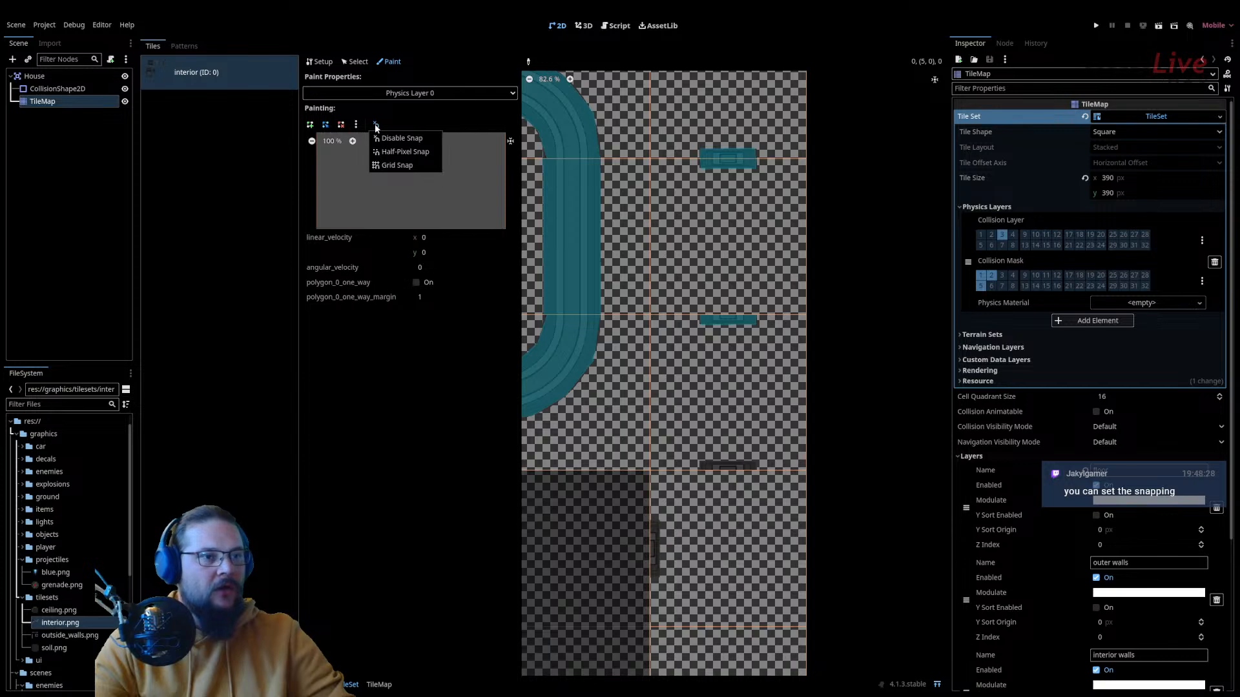
click(402, 166)
middle_drag(419, 223, 426, 187)
drag(394, 122, 374, 131)
text(1)
click(402, 157)
click(394, 126)
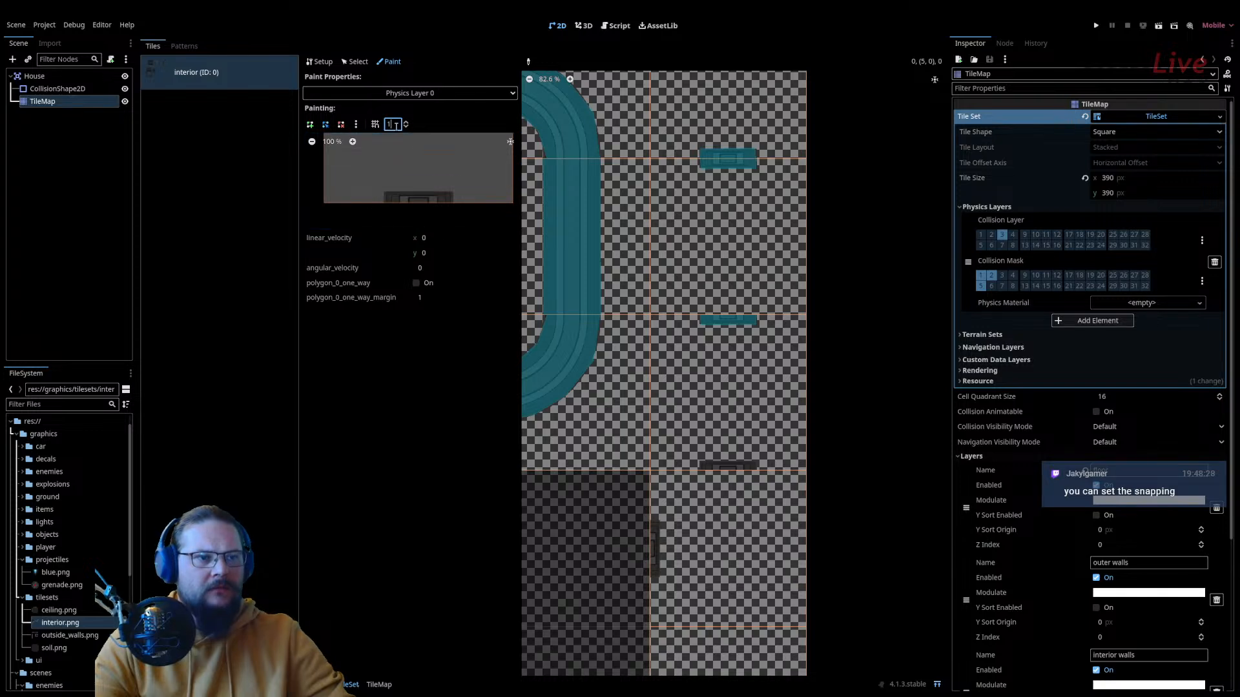
text(50)
key(Return)
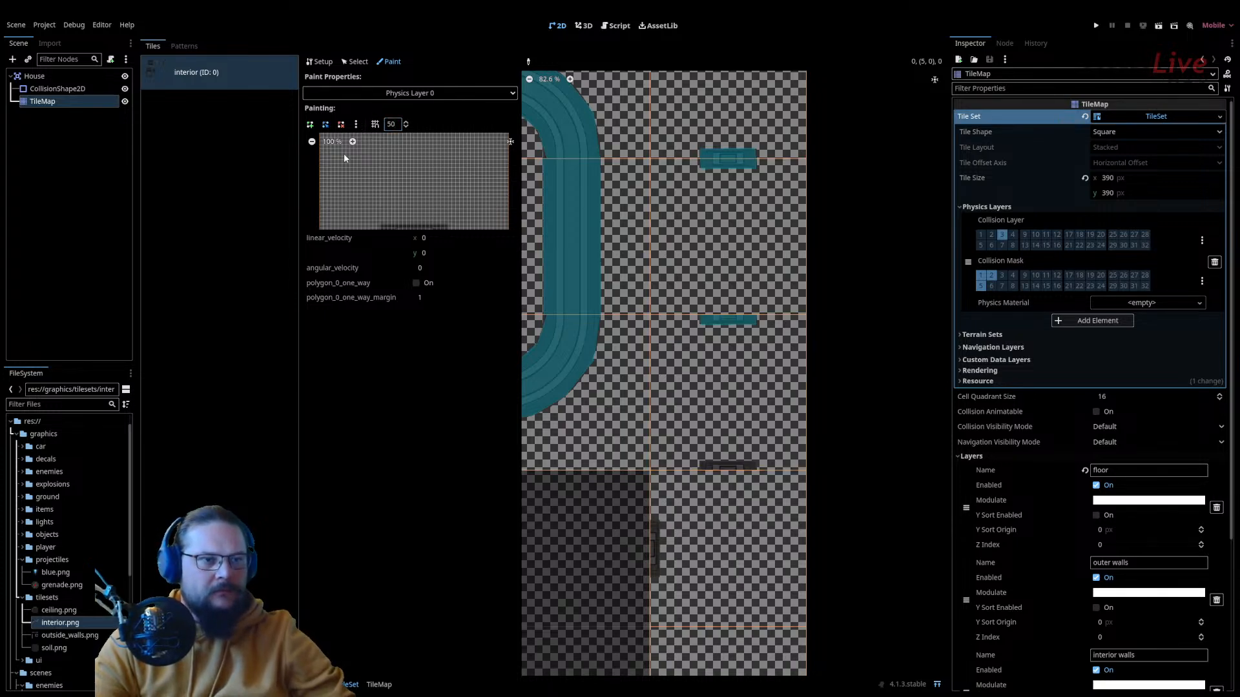
Step: Add a second rectangular polygon around the lower-edge door and paint the two-door shape onto tile (6, 2)
click(314, 127)
scroll(400, 203, down, 2)
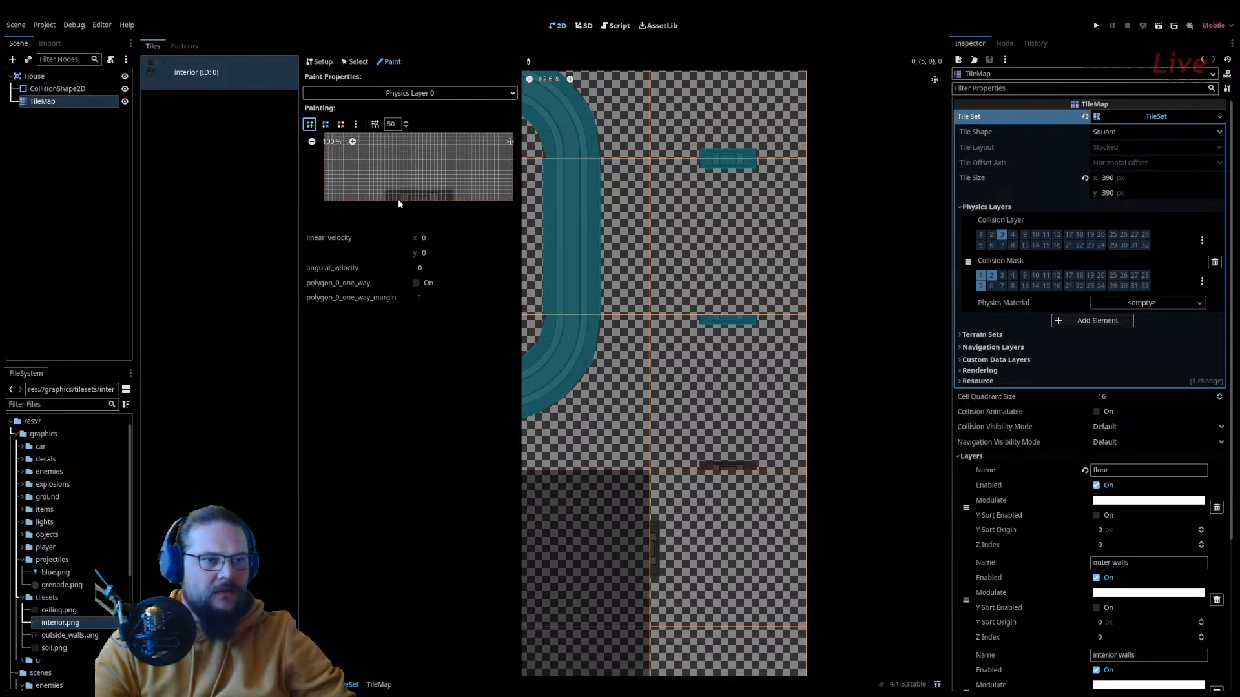
click(385, 201)
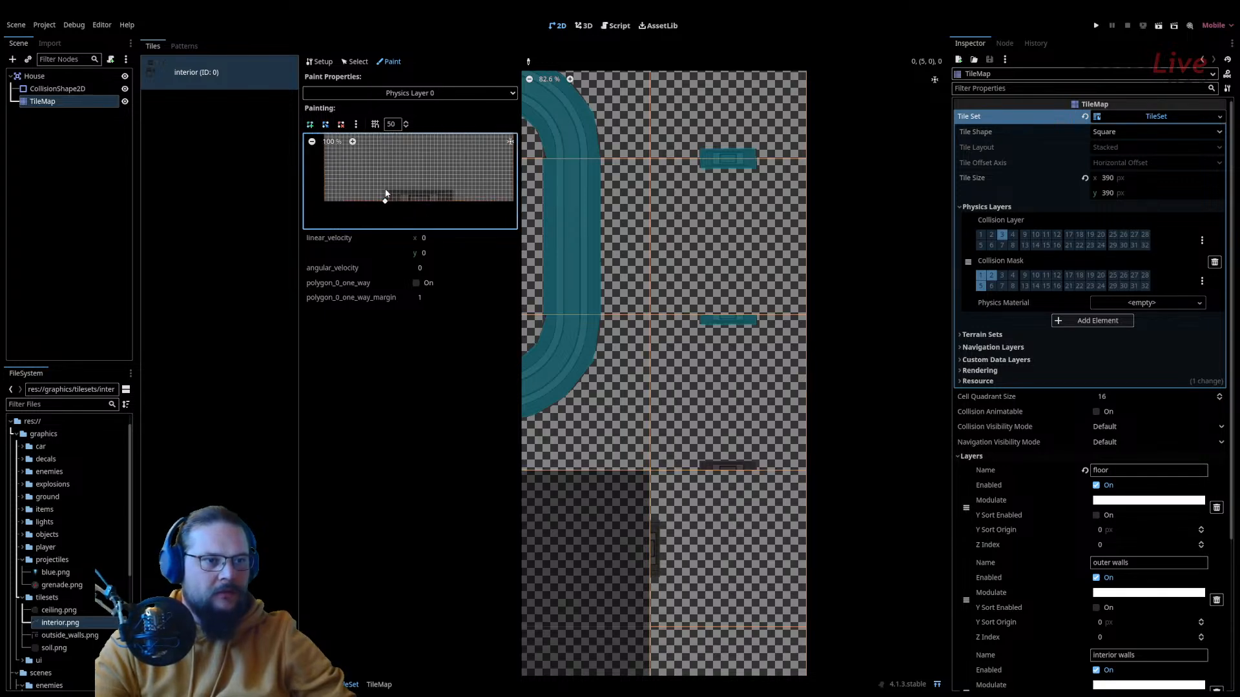
click(452, 190)
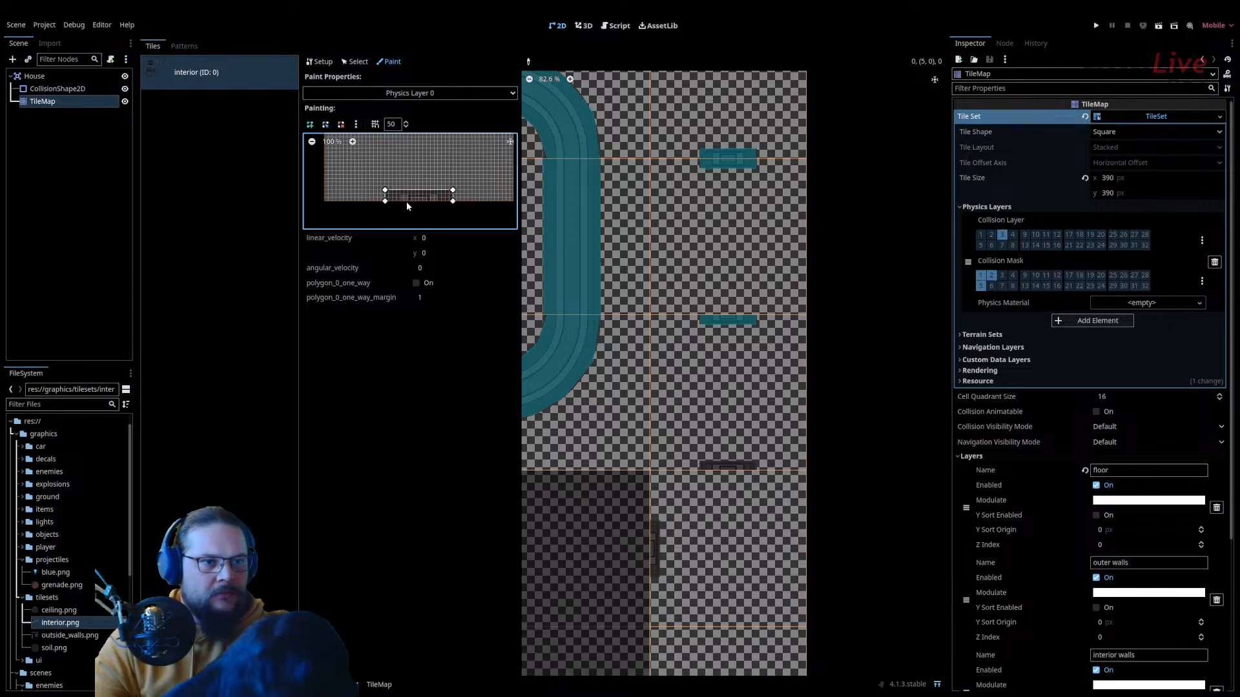
click(385, 202)
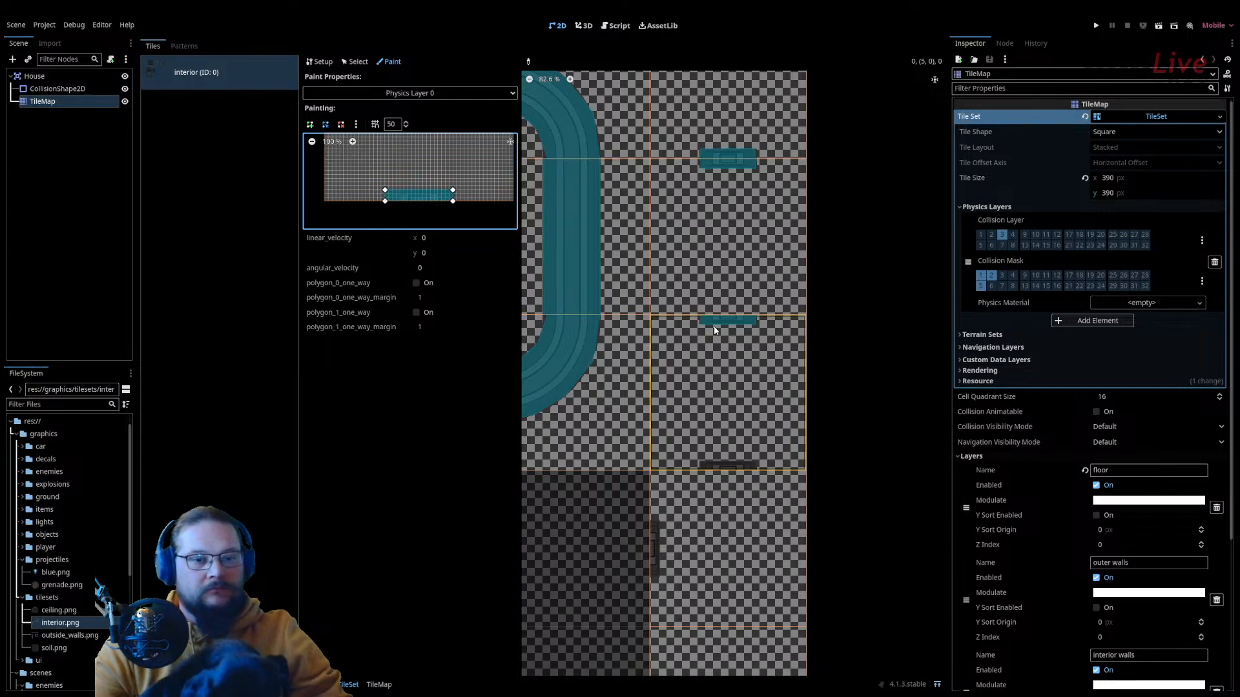
mouse_move(741, 377)
middle_down()
mouse_move(778, 328)
mouse_move(789, 223)
middle_up()
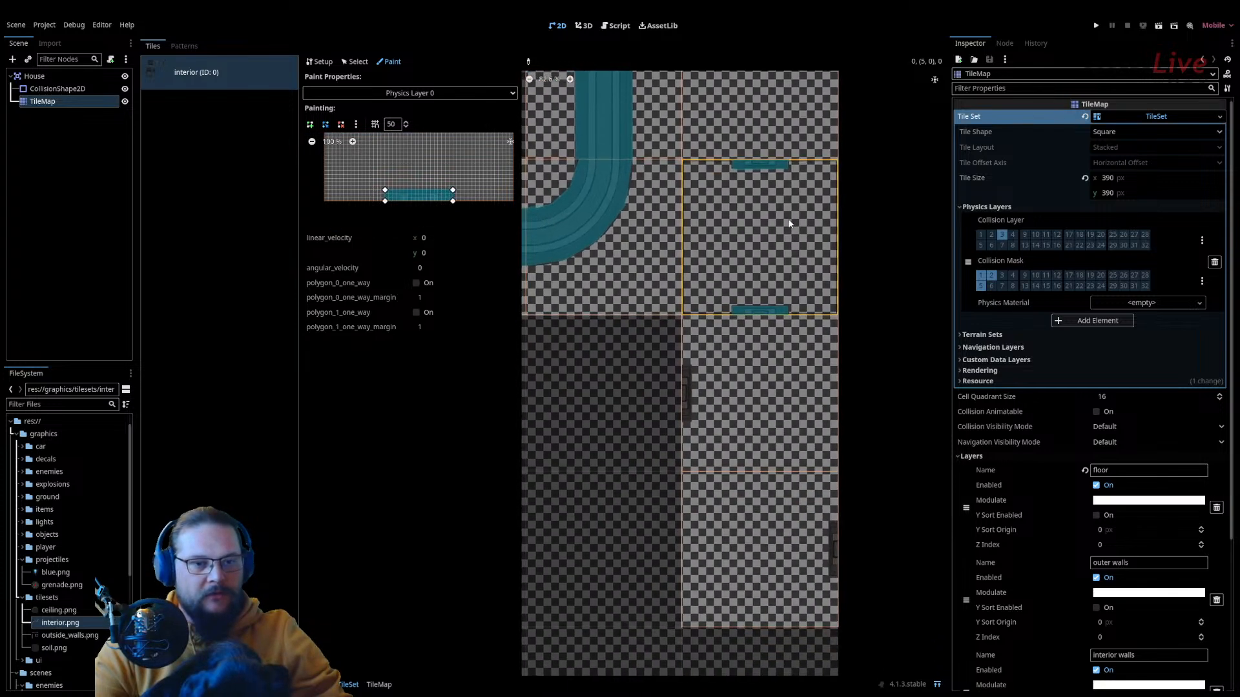
Step: Paint the two-door shape onto tile (6, 3) and rotate its polygons onto the tile's side edges
click(747, 402)
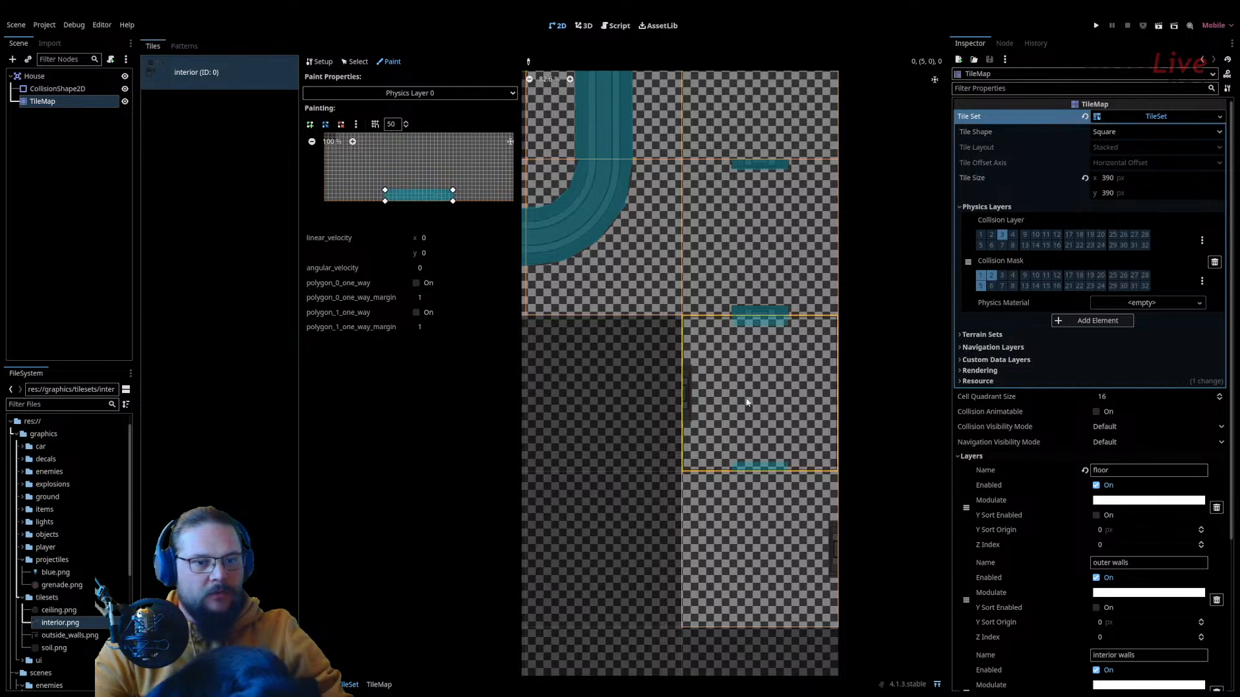
click(341, 125)
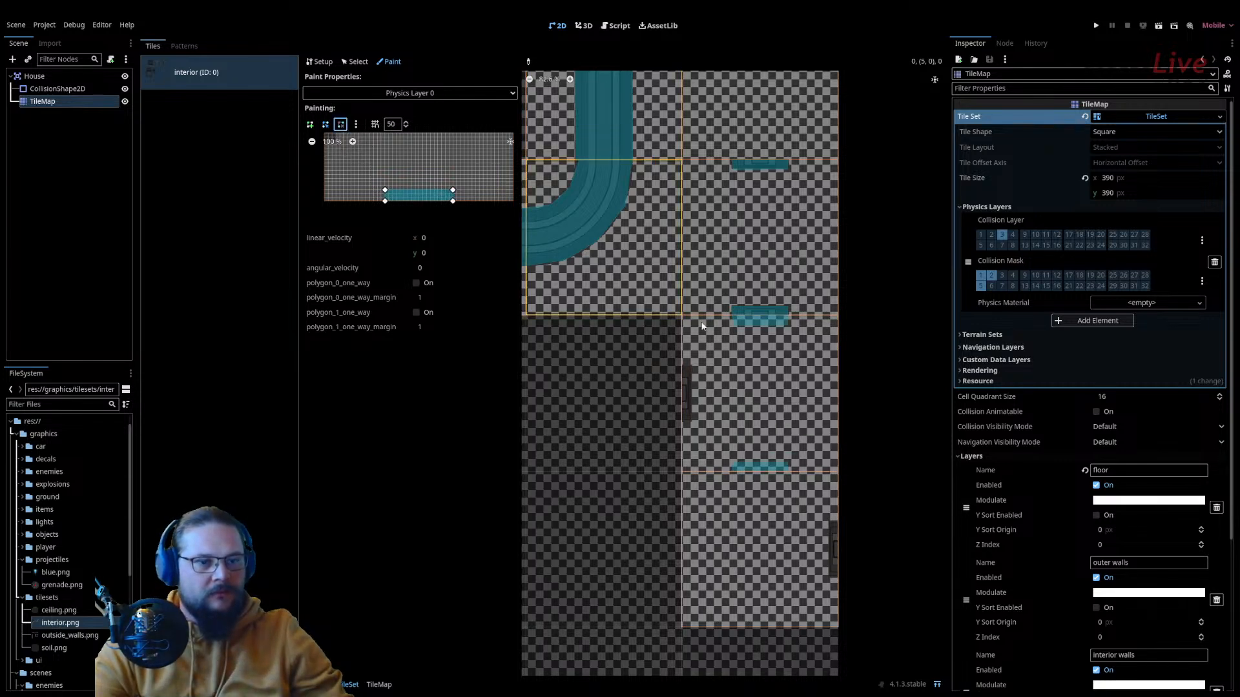
click(744, 331)
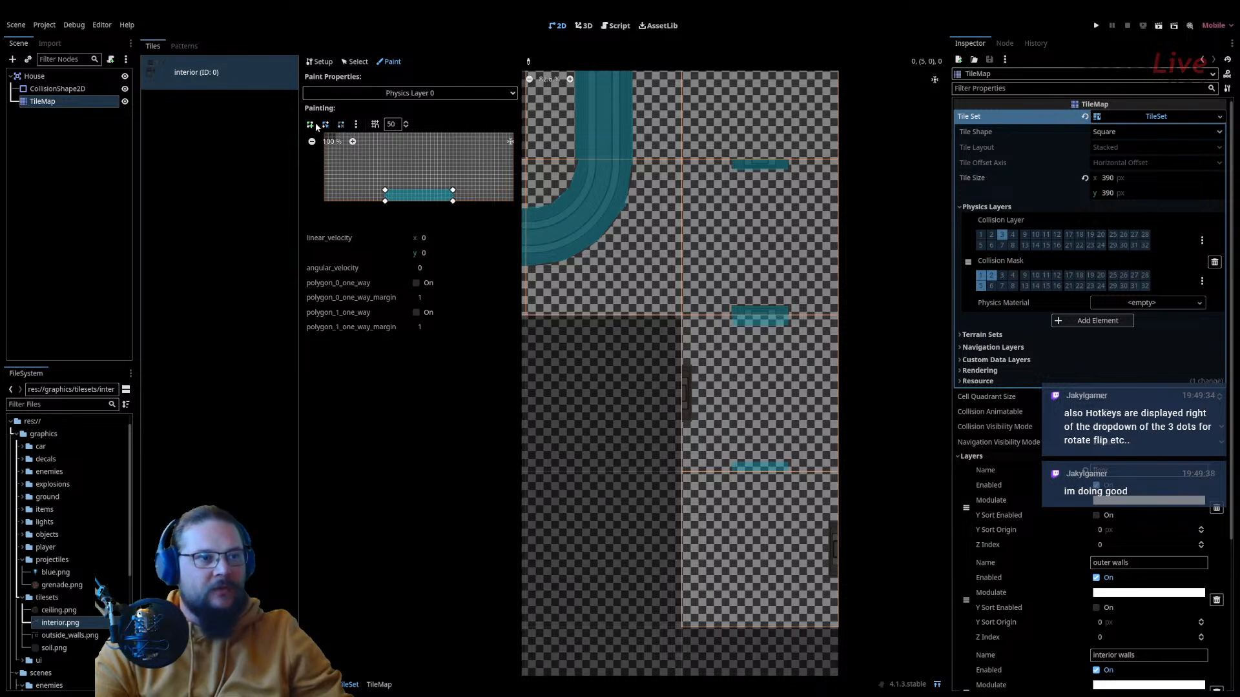
click(358, 124)
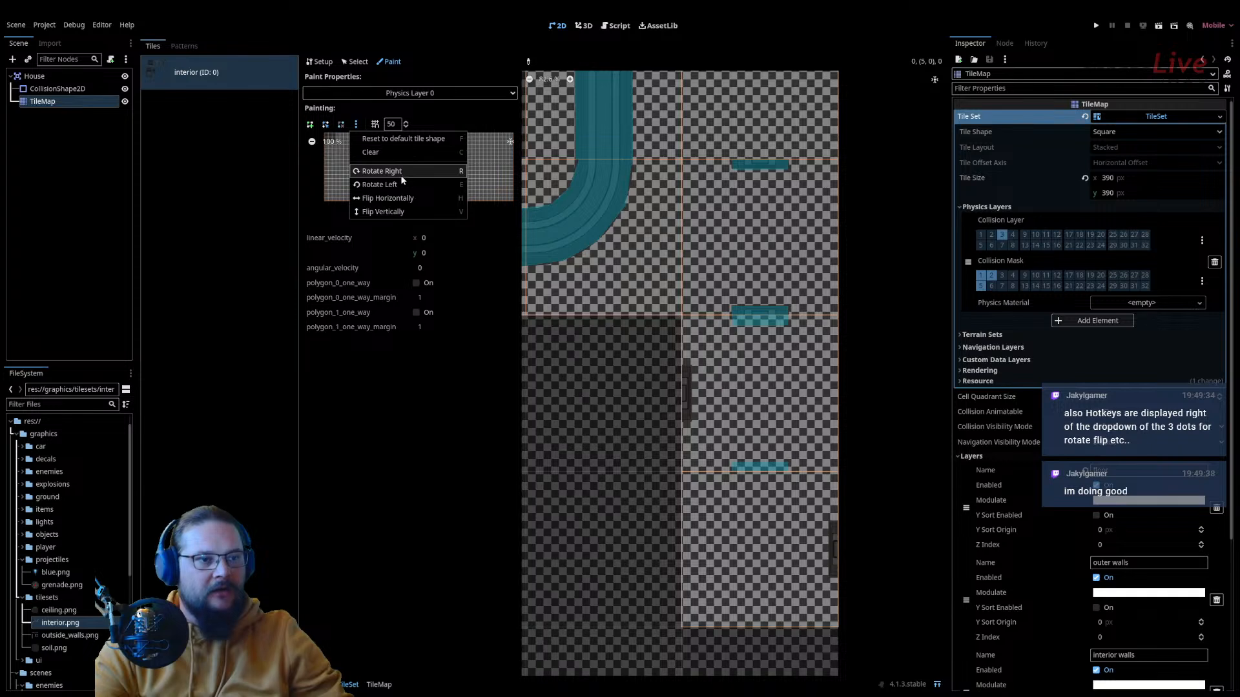
click(388, 211)
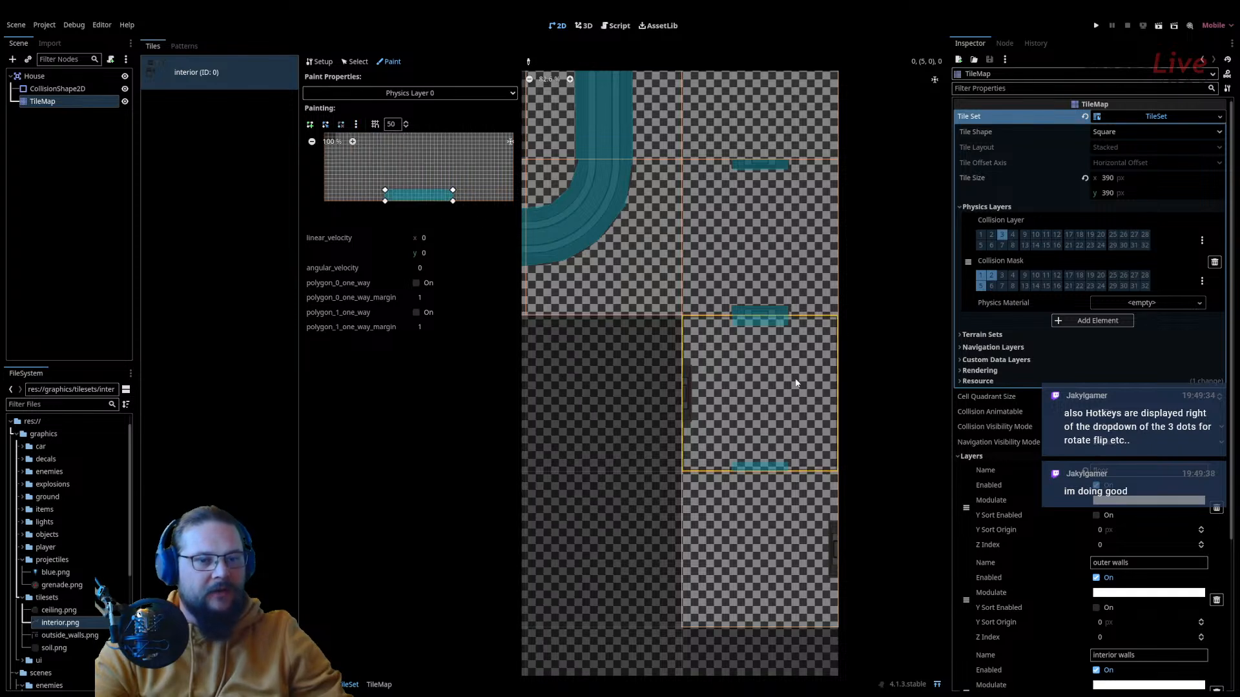
key(v)
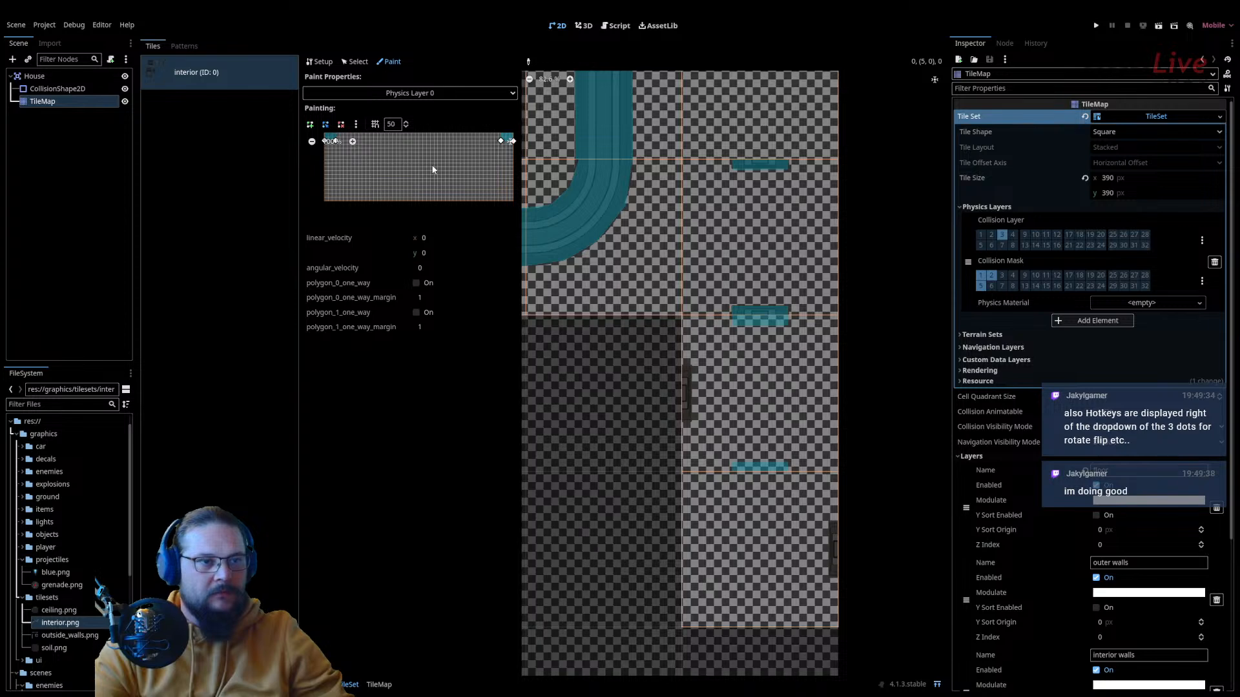
Step: Delete the polygon on the tile's right edge and paint the remaining left-edge door polygon onto tiles (6, 3) and (6, 4)
middle_drag(433, 170, 418, 269)
ctrl+scroll(427, 200, down, 8)
mouse_move(432, 197)
middle_down()
mouse_move(435, 150)
mouse_move(446, 187)
middle_up()
right_click(465, 147)
right_click(472, 147)
click(762, 396)
click(749, 481)
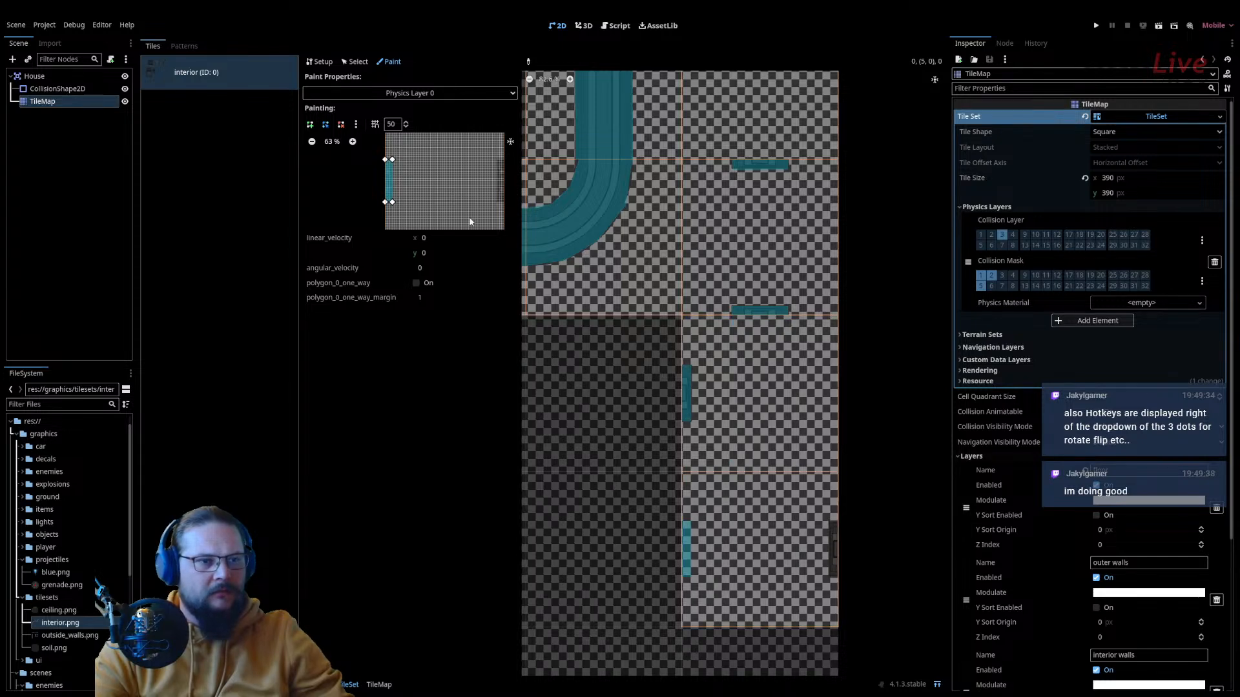
Step: Flip the left-edge door polygon horizontally and paint it onto tile (6, 4) to cover its right-edge door
click(357, 122)
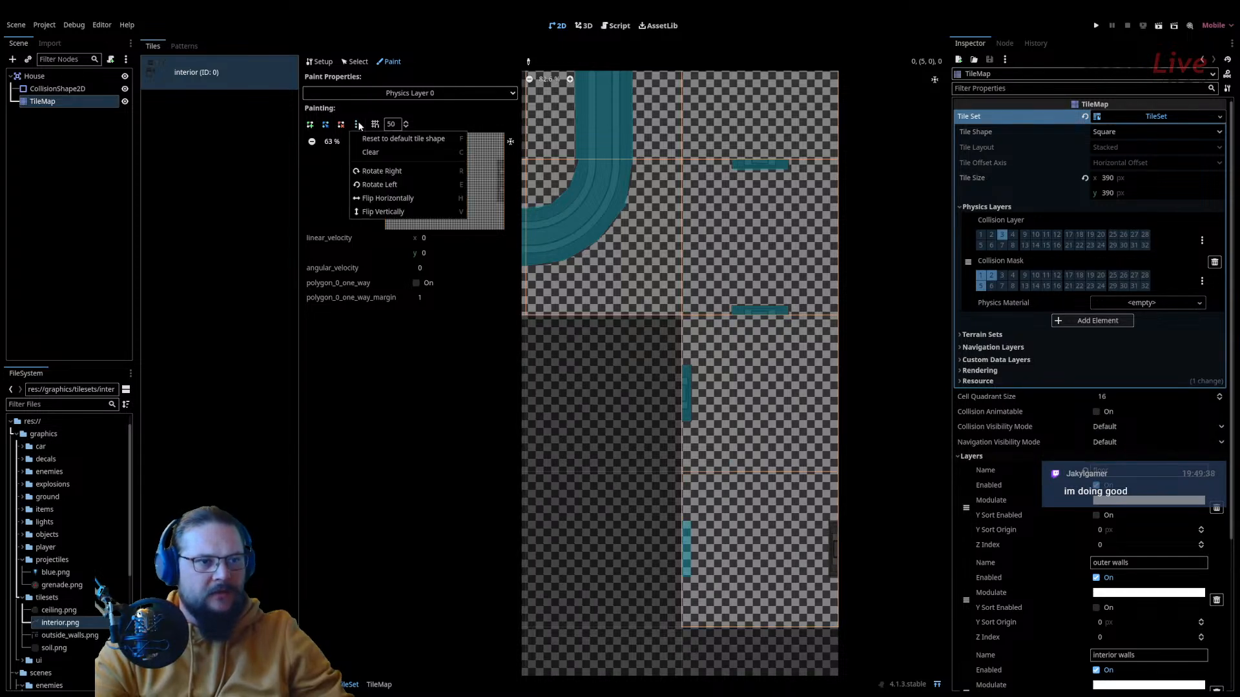
click(386, 213)
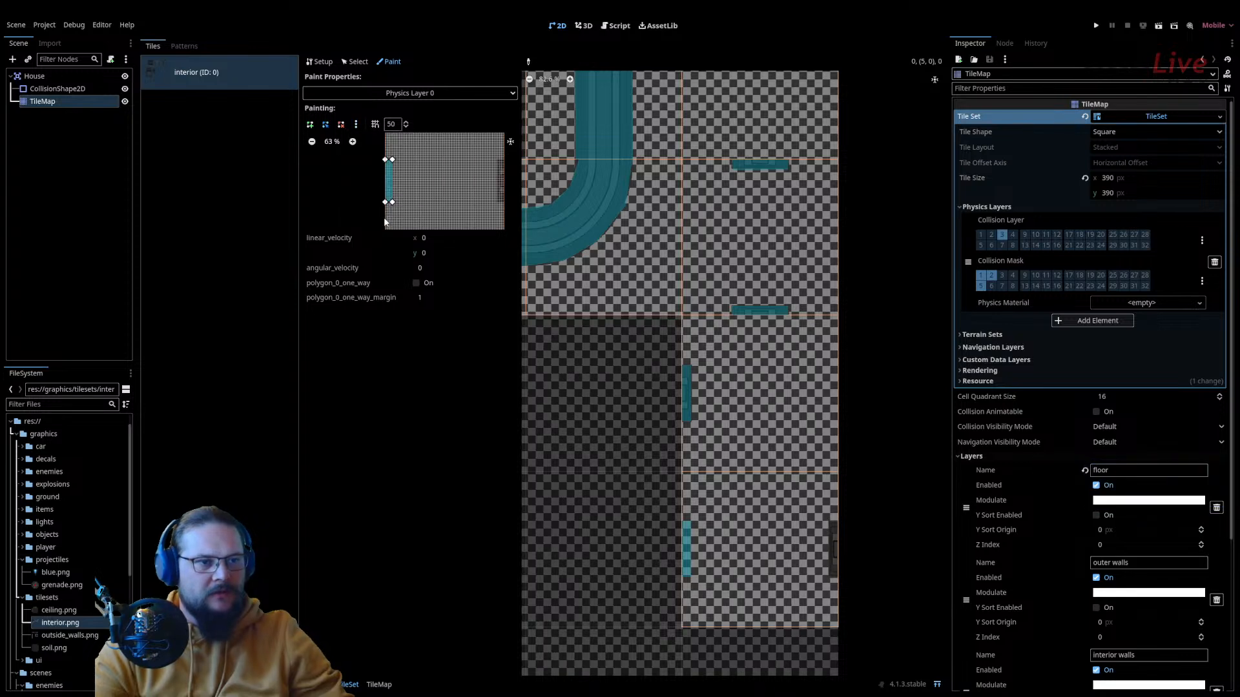
key(h)
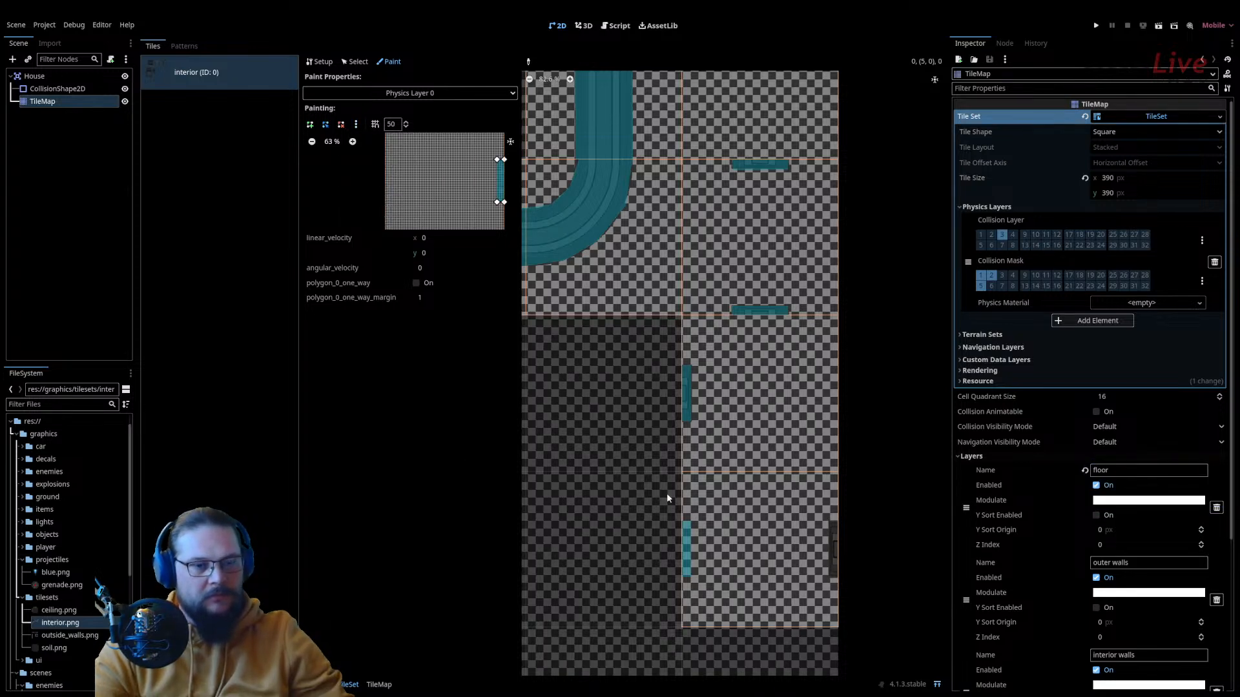
scroll(881, 401, down, 4)
scroll(761, 460, up, 4)
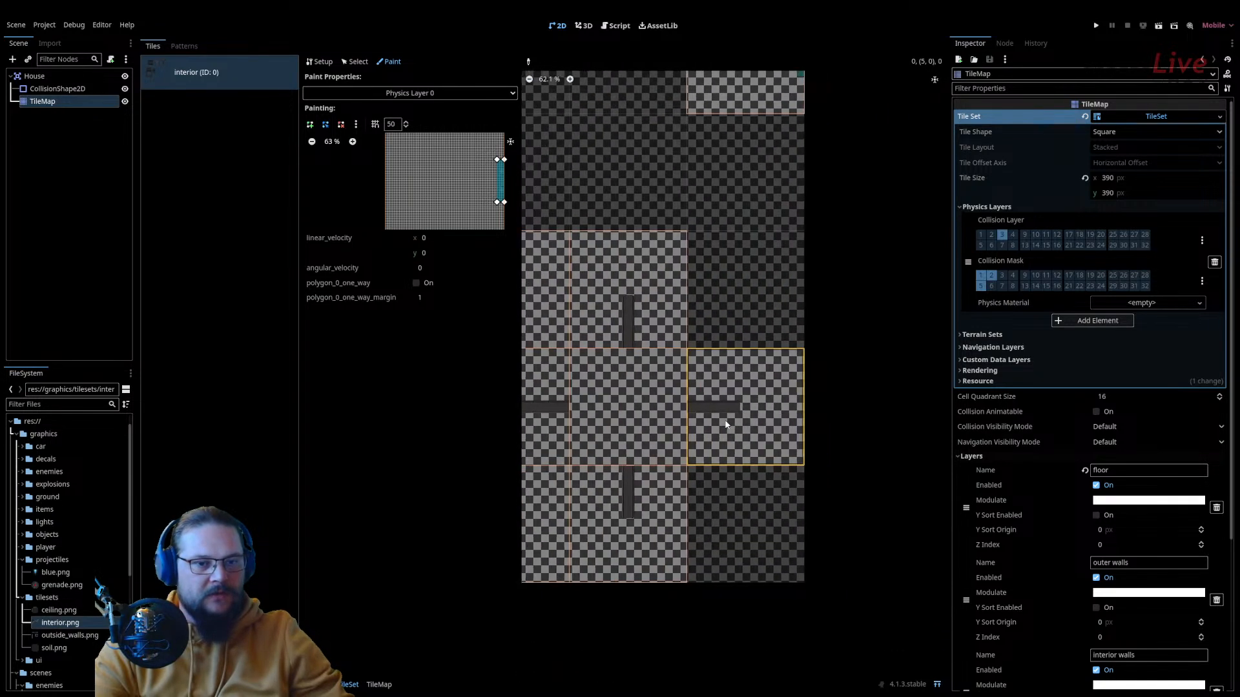
Step: Reshape the collision polygon into a horizontal wall stub extending from the tile's left edge and paint it onto tile (6, 7)
scroll(726, 425, up, 2)
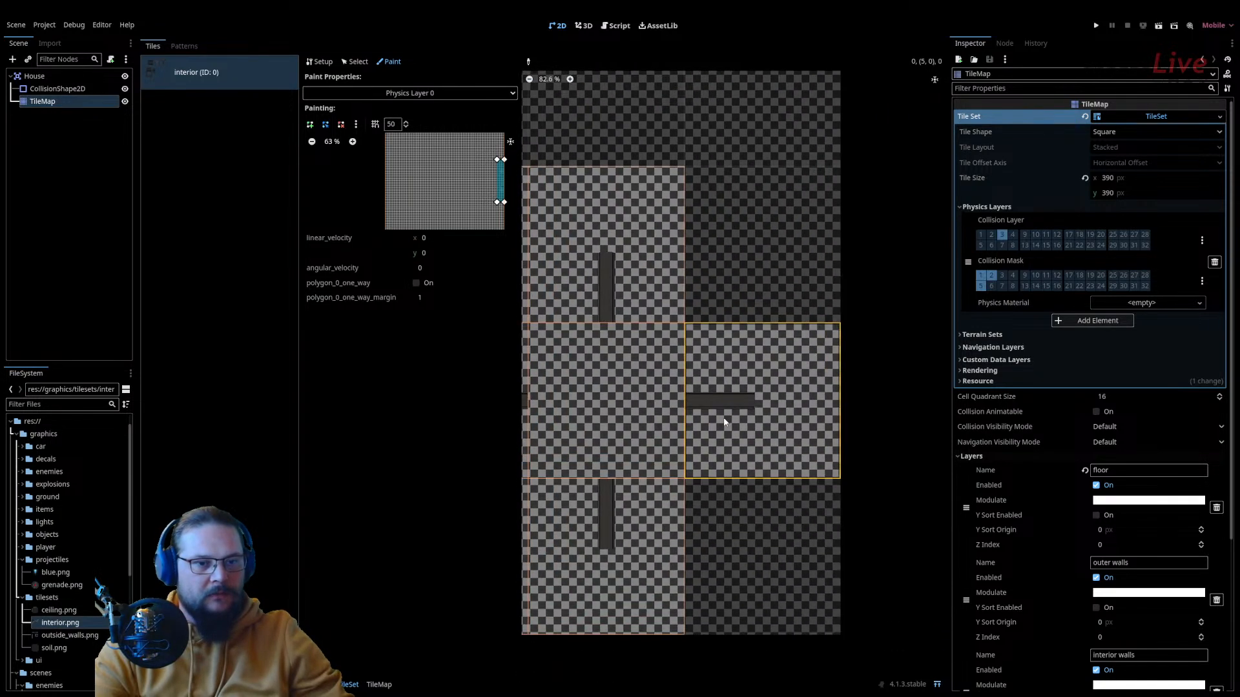
click(787, 390)
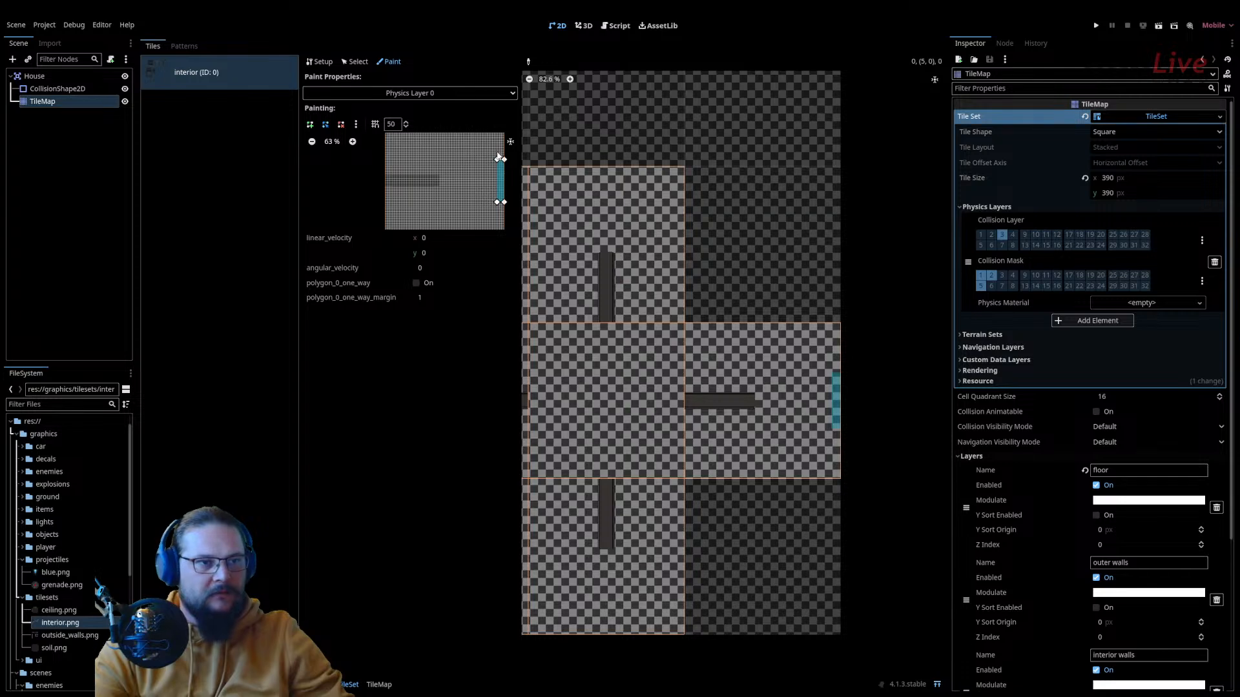
drag(495, 160, 385, 178)
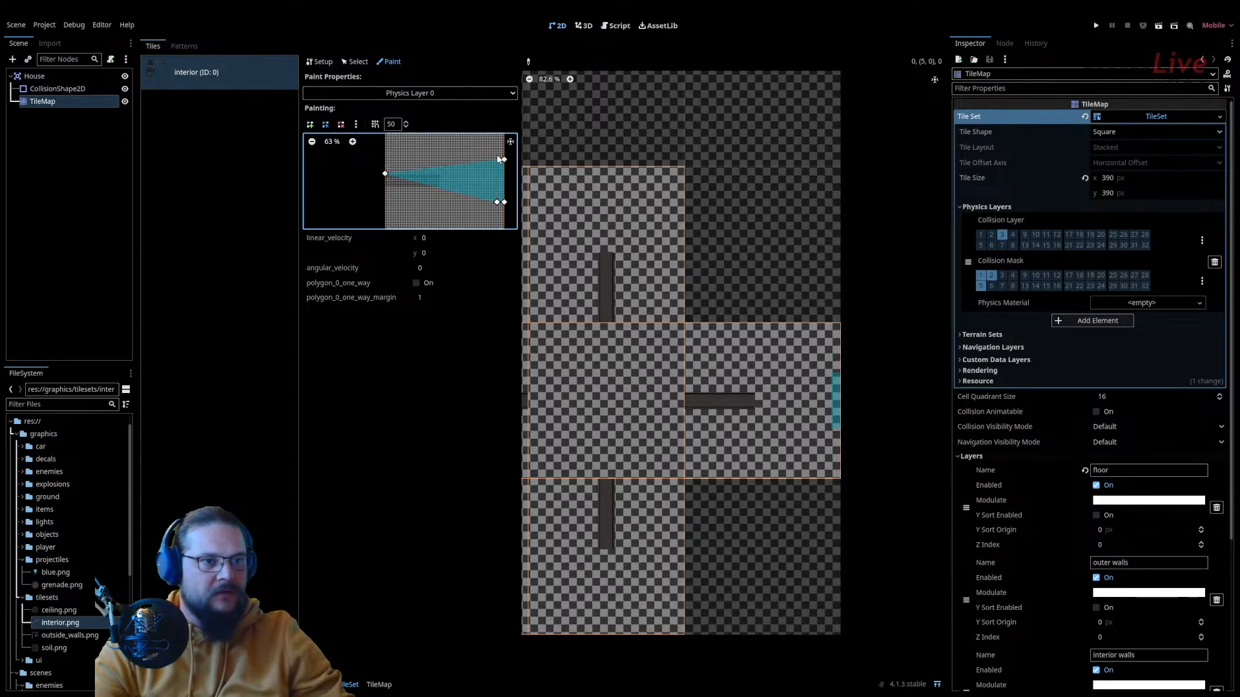
drag(505, 159, 385, 186)
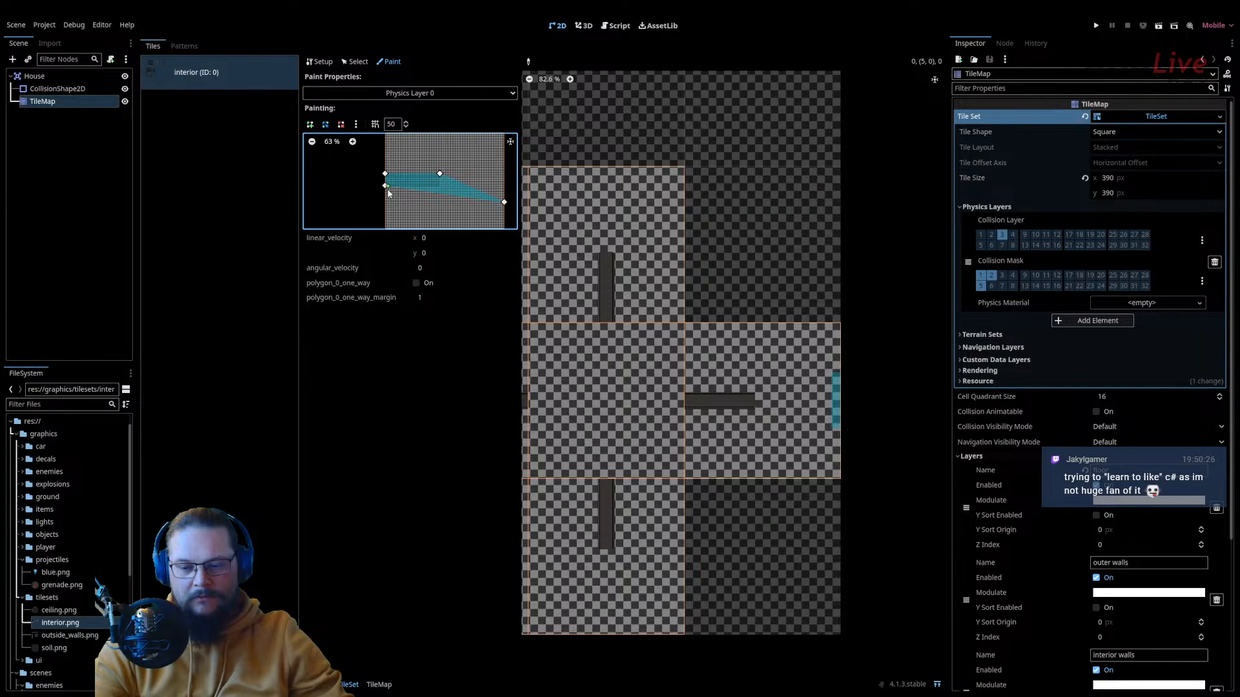
scroll(445, 181, up, 2)
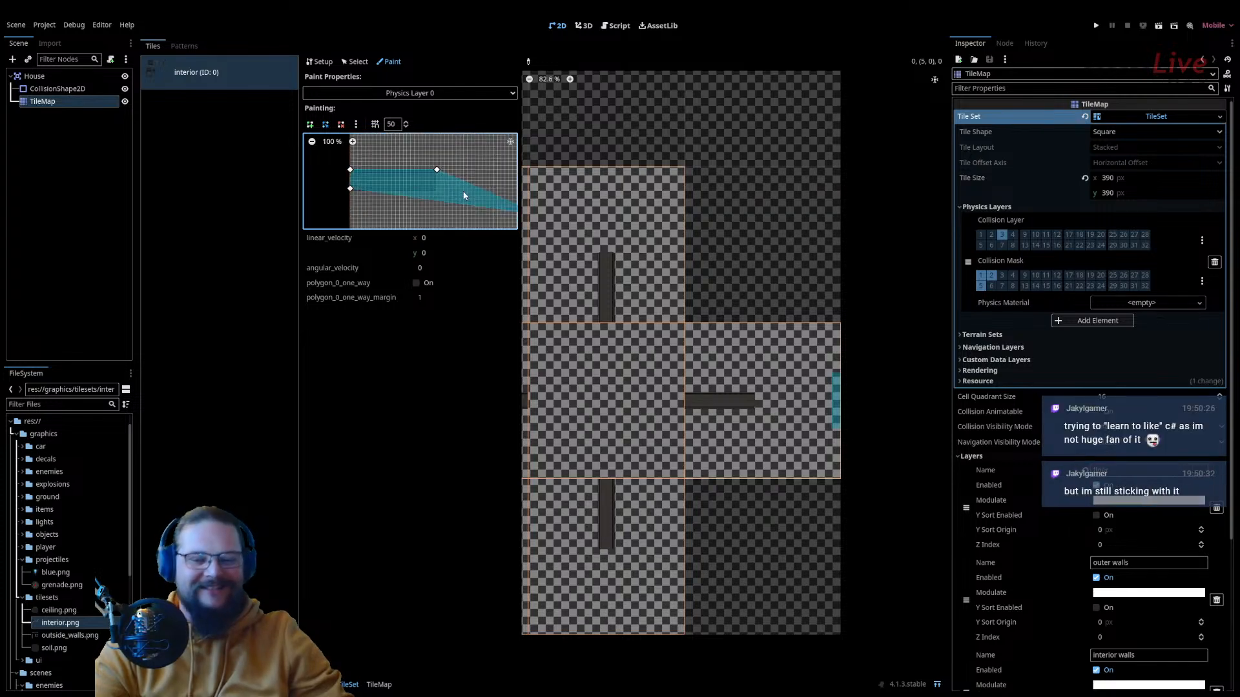
middle_drag(456, 191, 390, 179)
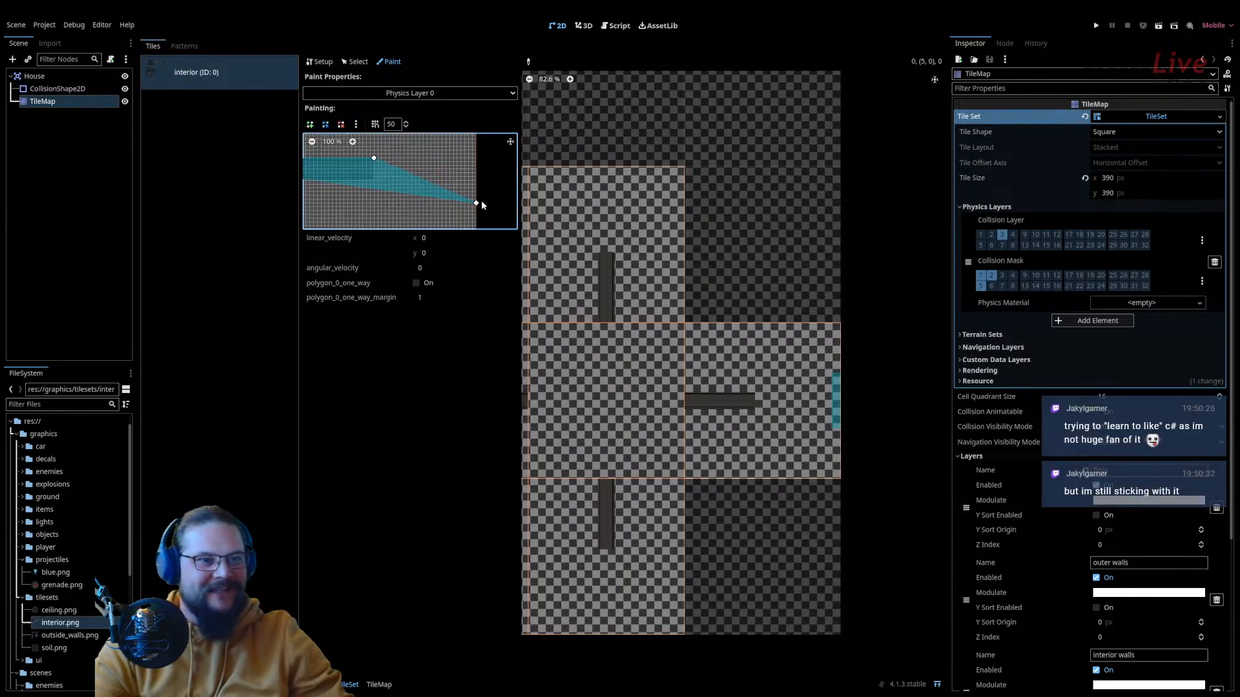
drag(460, 201, 375, 183)
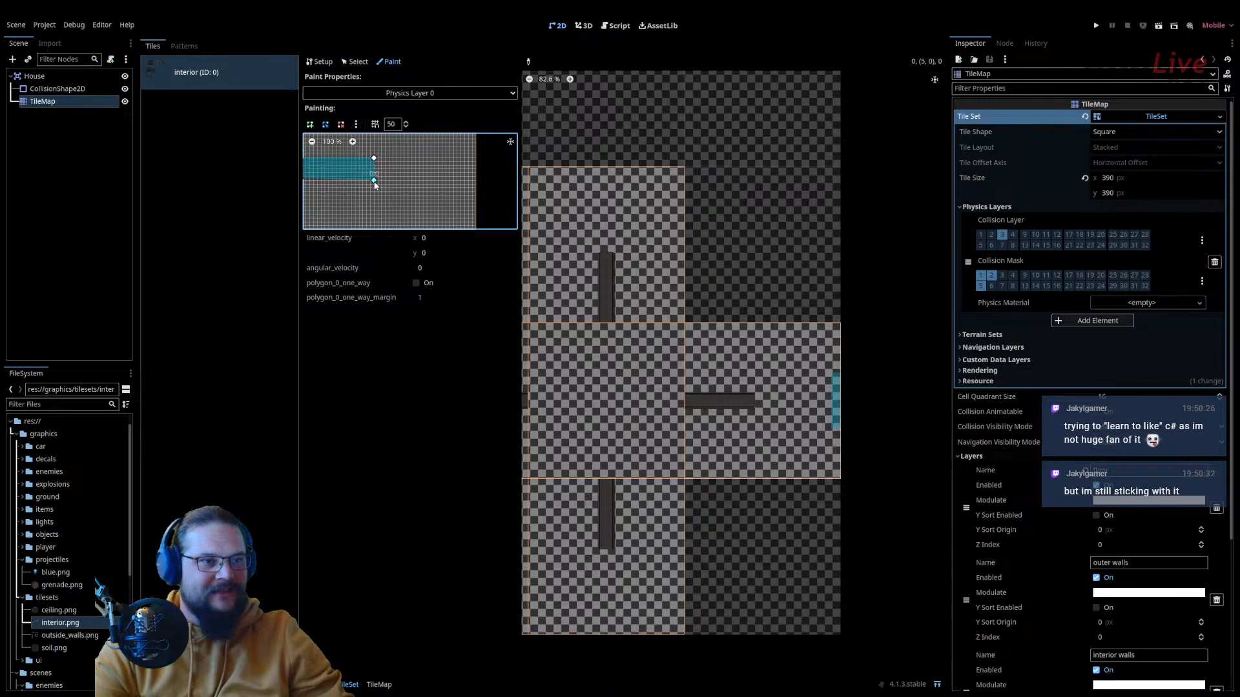
middle_drag(373, 199, 411, 201)
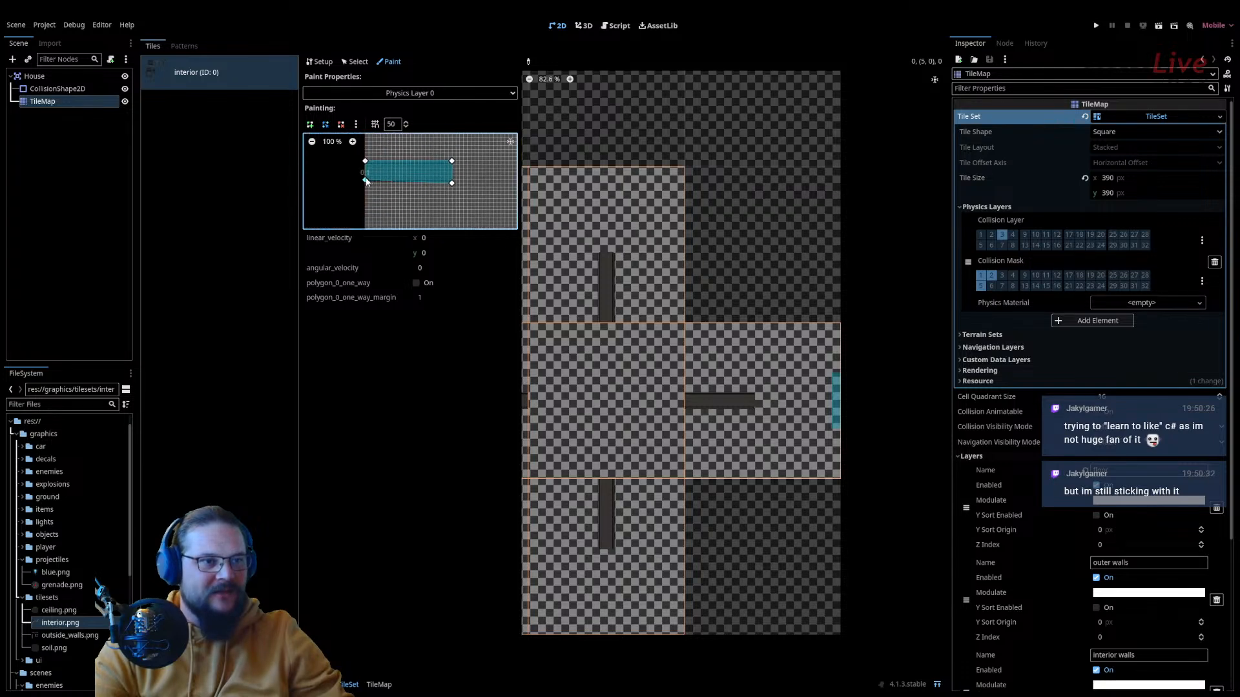
drag(365, 184, 366, 187)
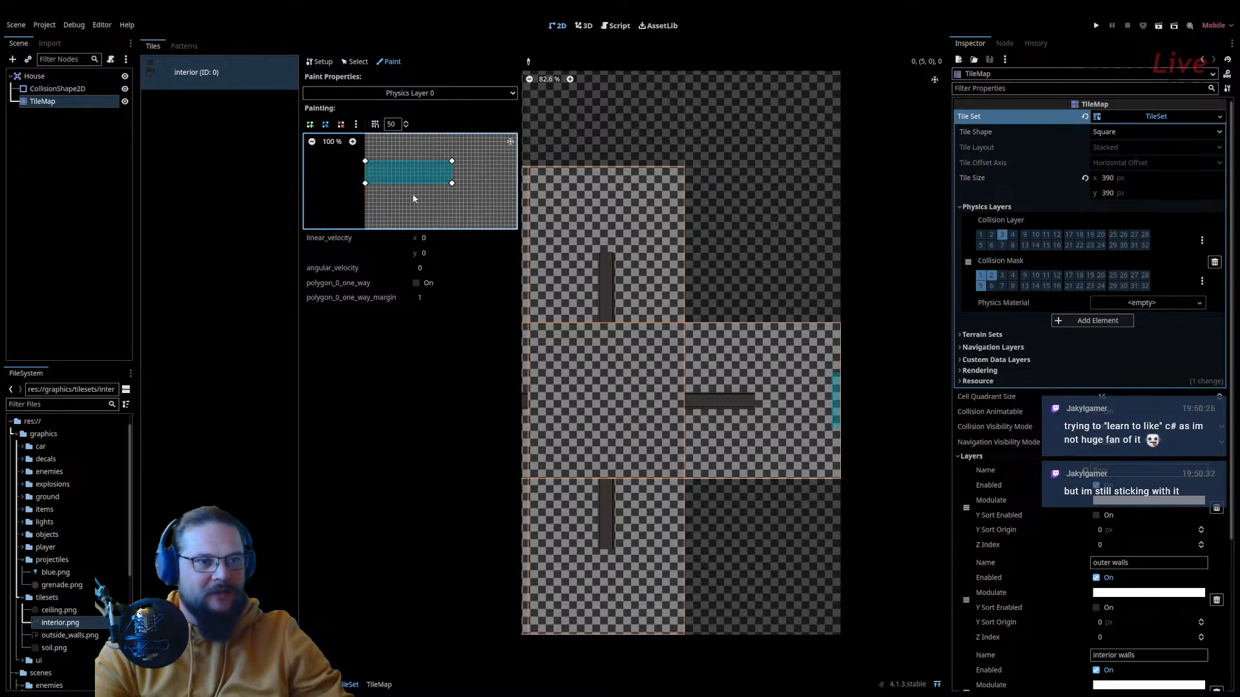
click(735, 375)
Step: Flip the wall stub polygon horizontally, rotate it to vertical and paint it over the wall stub on tile (5, 6)
scroll(750, 385, left, 3)
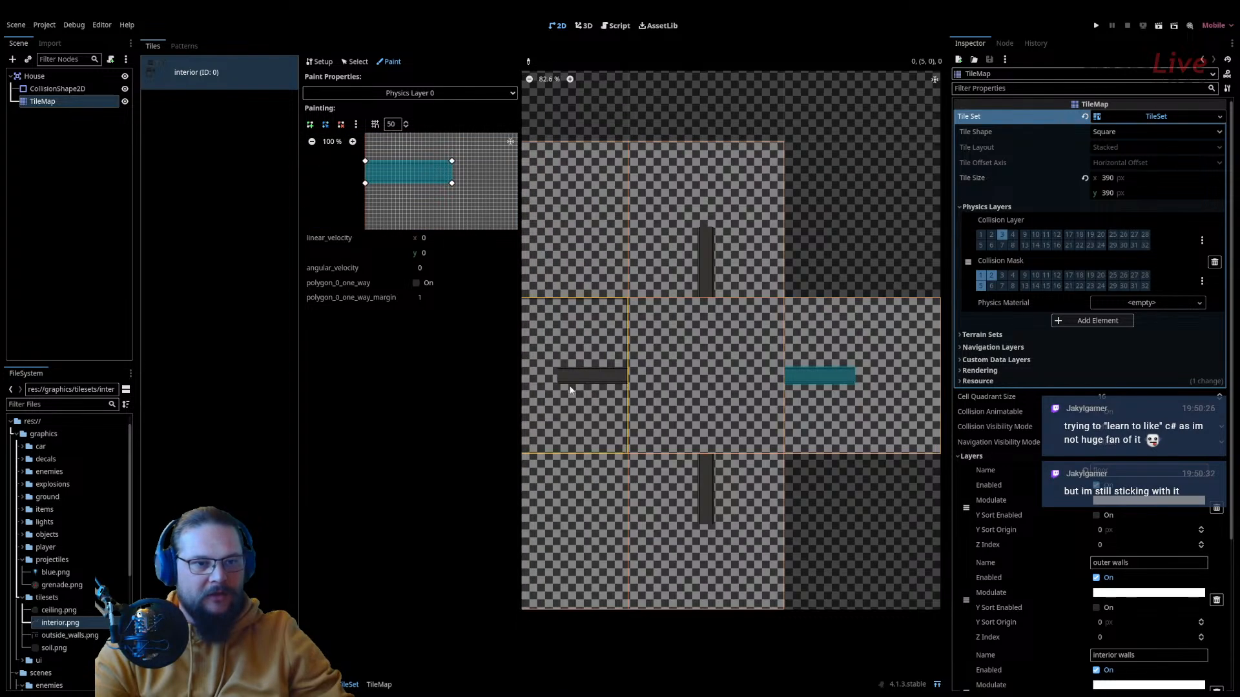
click(570, 389)
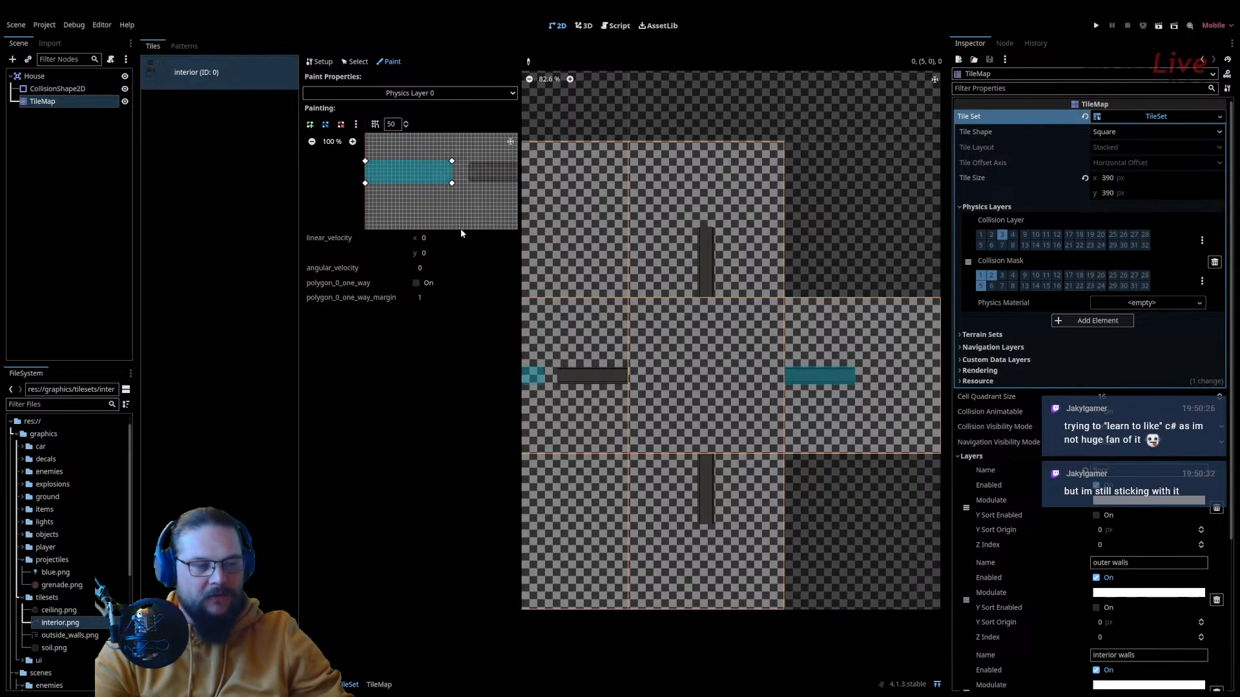
scroll(461, 228, left, 3)
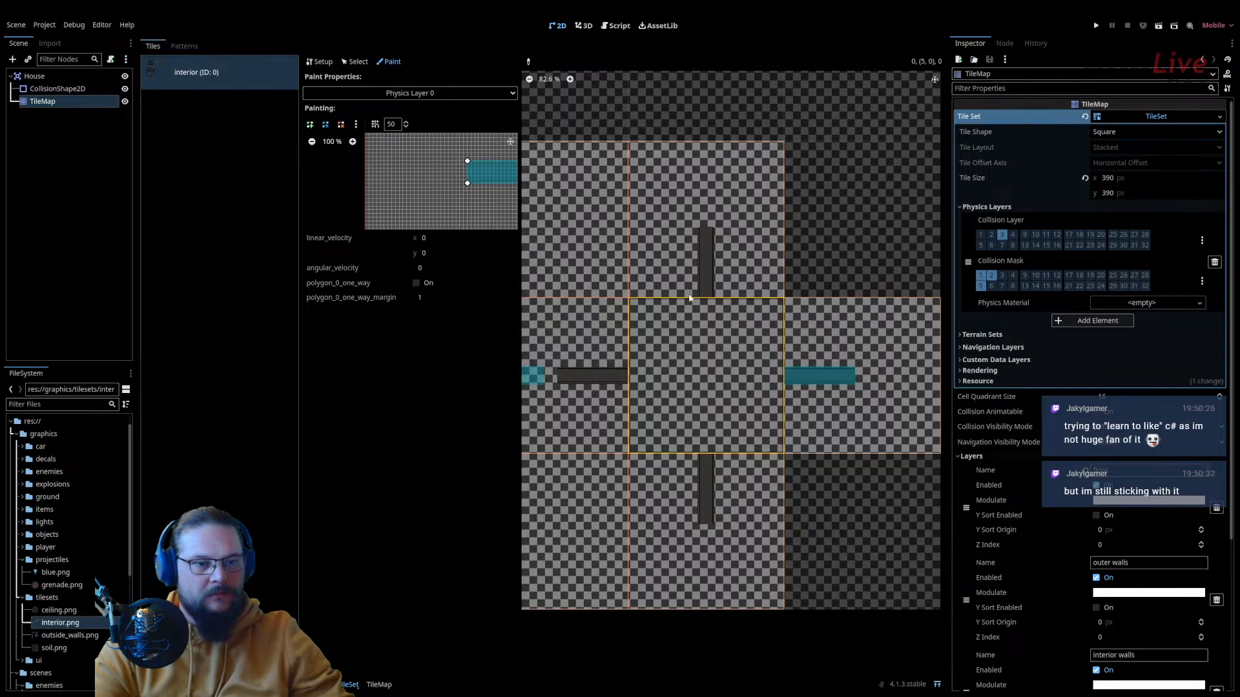
click(709, 244)
key(r)
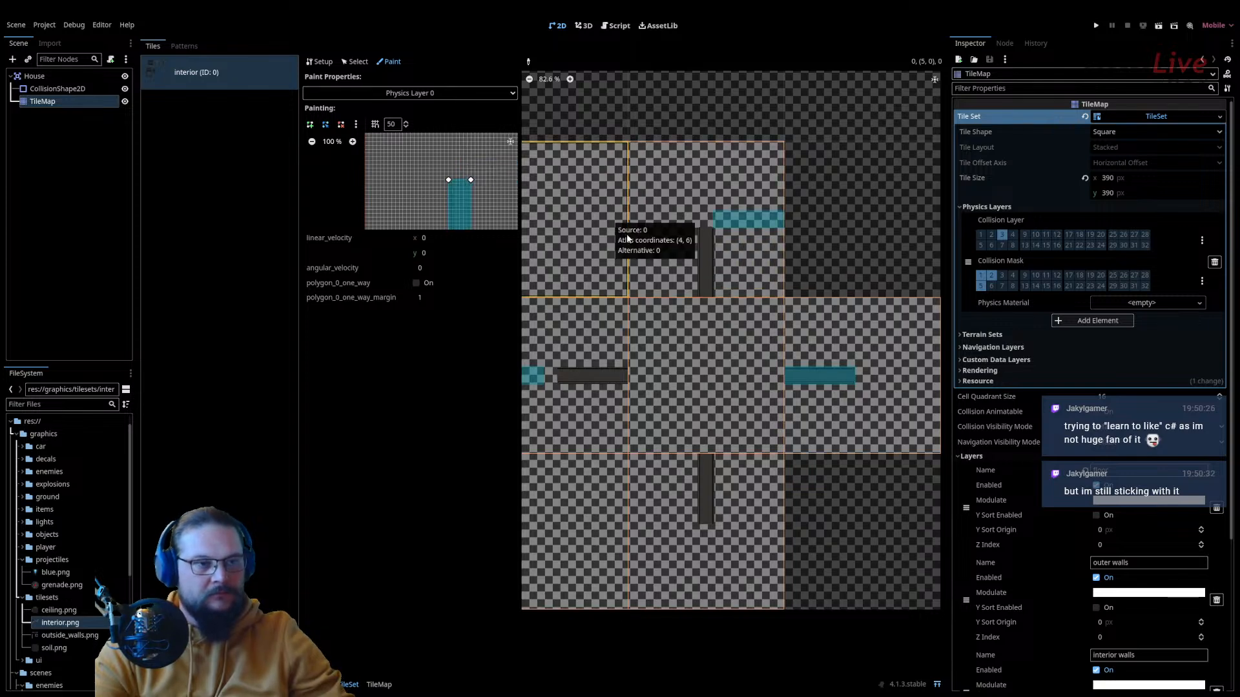
click(708, 271)
Step: Flip the vertical stub polygon vertically and paint it over the wall stub on tile (5, 8)
click(673, 509)
key(v)
click(703, 506)
Step: Rotate the stub polygon back to horizontal at the tile's right edge and paint it onto tile (4, 7)
middle_drag(650, 435, 789, 418)
click(722, 393)
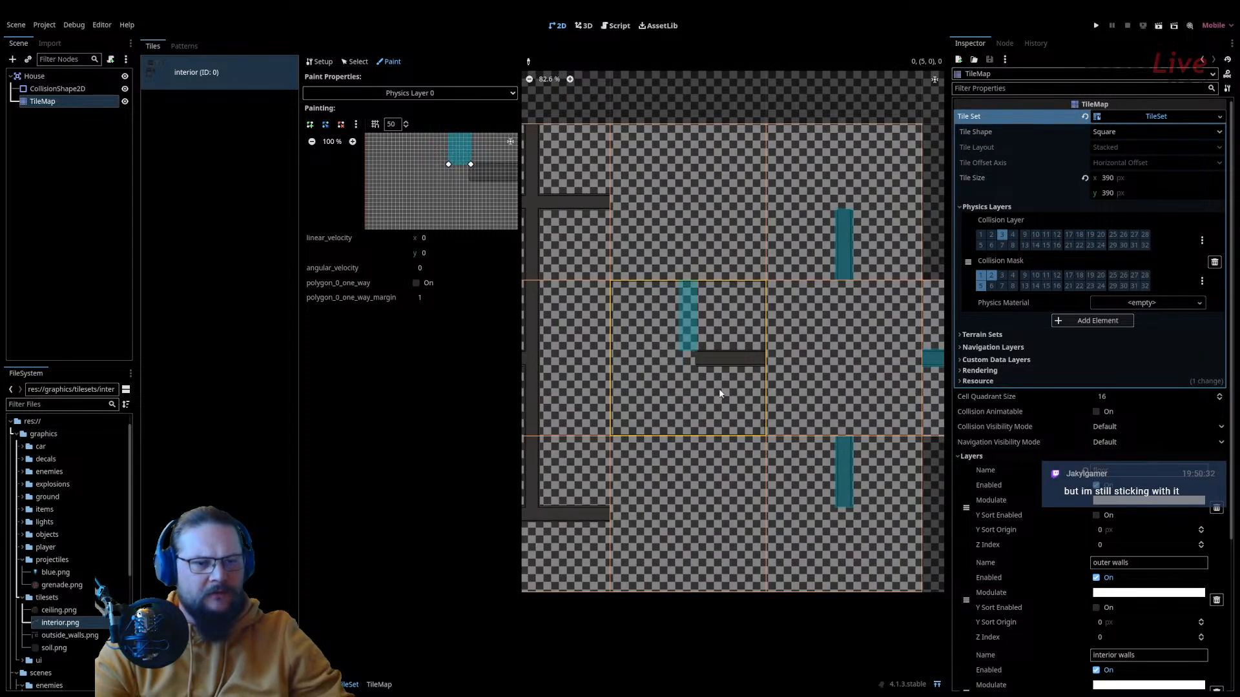
key(x)
click(719, 395)
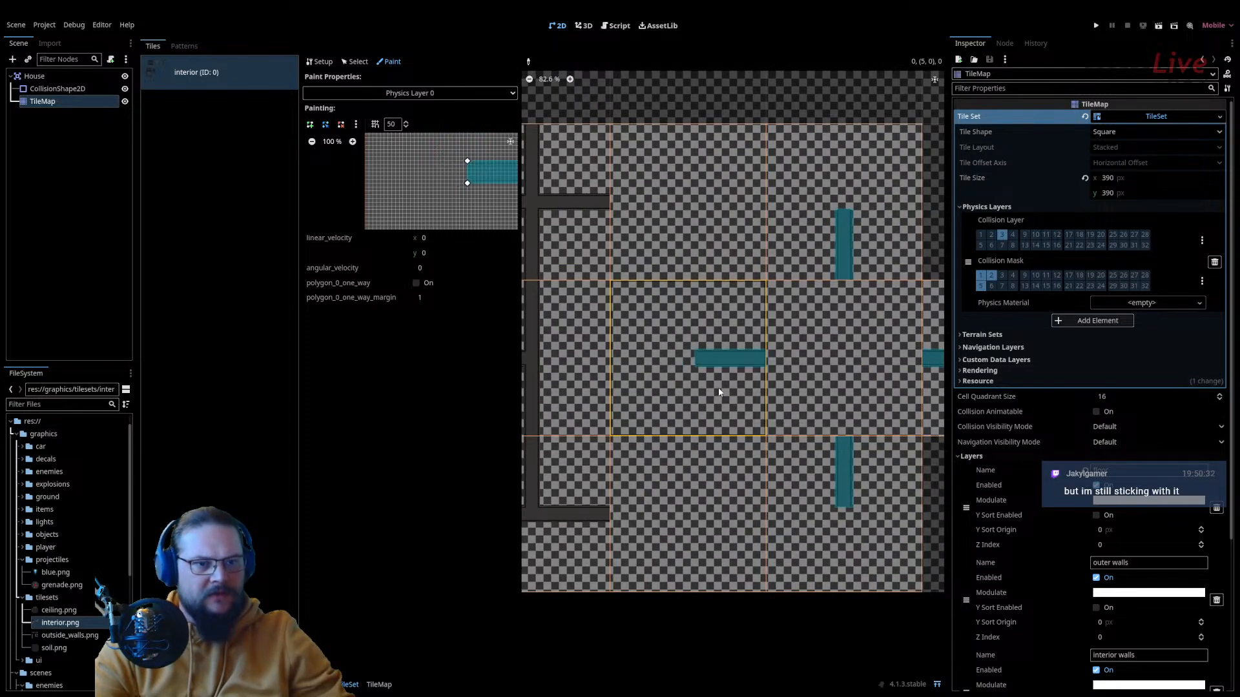
Step: Paint the stub onto tile (3, 6) and extend the polygon to the tile's left edge to cover the whole horizontal wall
scroll(711, 431, down, 3)
middle_drag(660, 450, 818, 435)
middle_drag(749, 292, 737, 419)
click(723, 381)
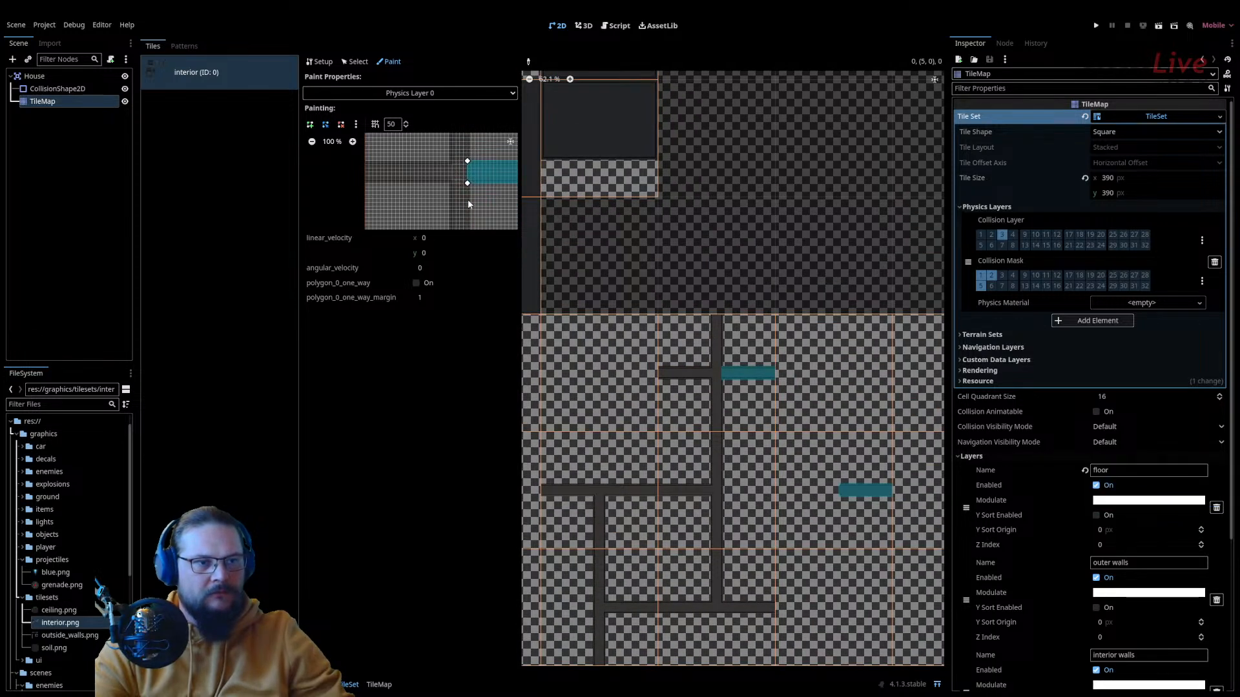
middle_drag(468, 200, 439, 250)
scroll(439, 200, down, 2)
middle_drag(439, 200, 442, 160)
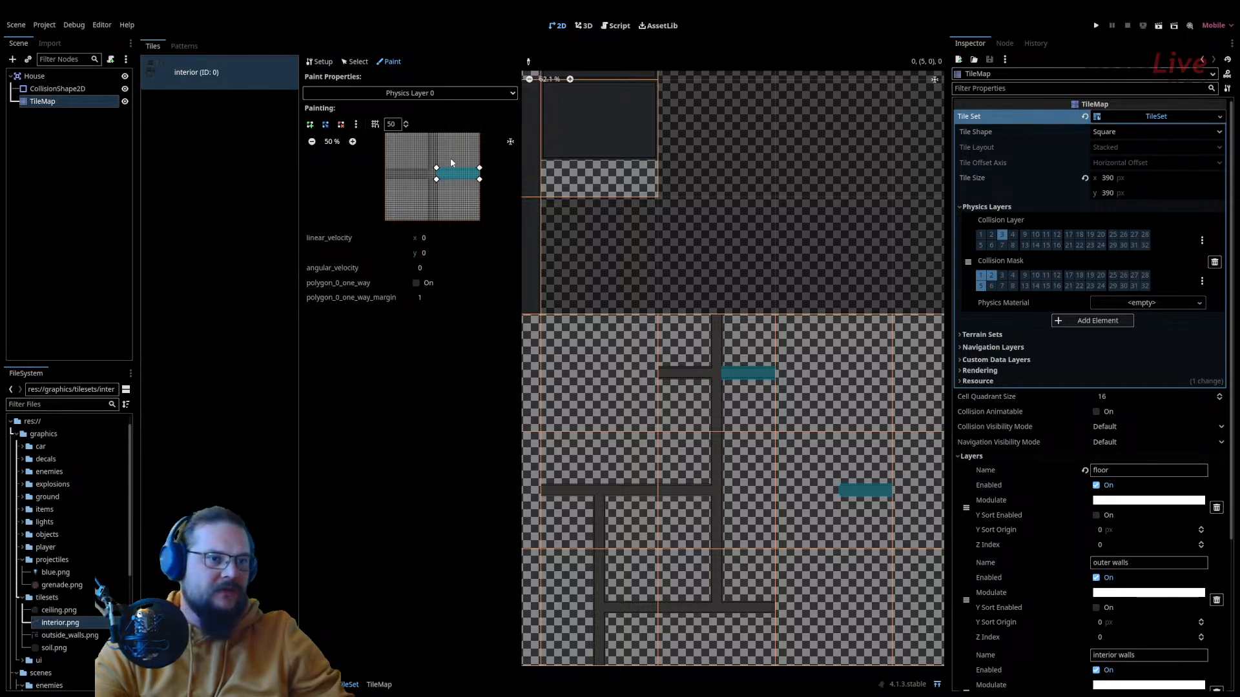
scroll(451, 158, up, 5)
mouse_move(451, 166)
middle_down()
mouse_move(416, 205)
mouse_move(436, 190)
mouse_move(443, 219)
middle_up()
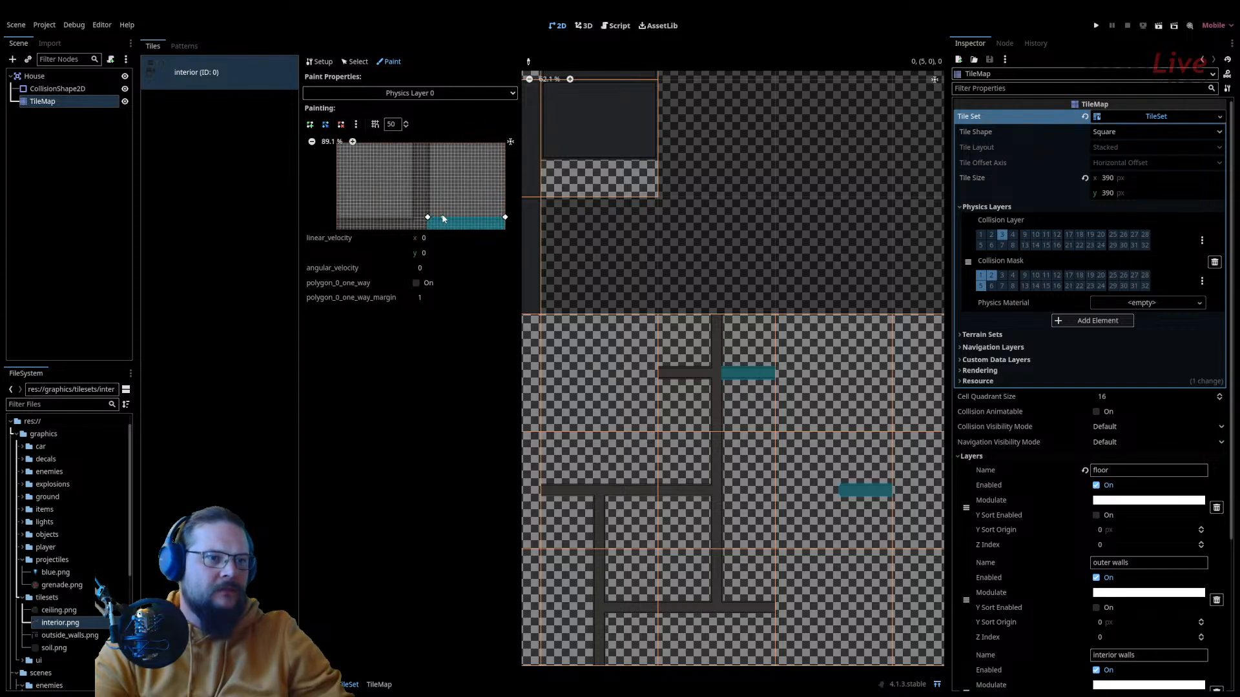
click(442, 217)
middle_drag(428, 219, 446, 161)
drag(446, 160, 358, 167)
drag(446, 184, 355, 183)
Step: Add points along the horizontal bar and extend them to the tile's upper edge to cover the upper vertical wall
middle_drag(436, 185, 412, 230)
click(409, 223)
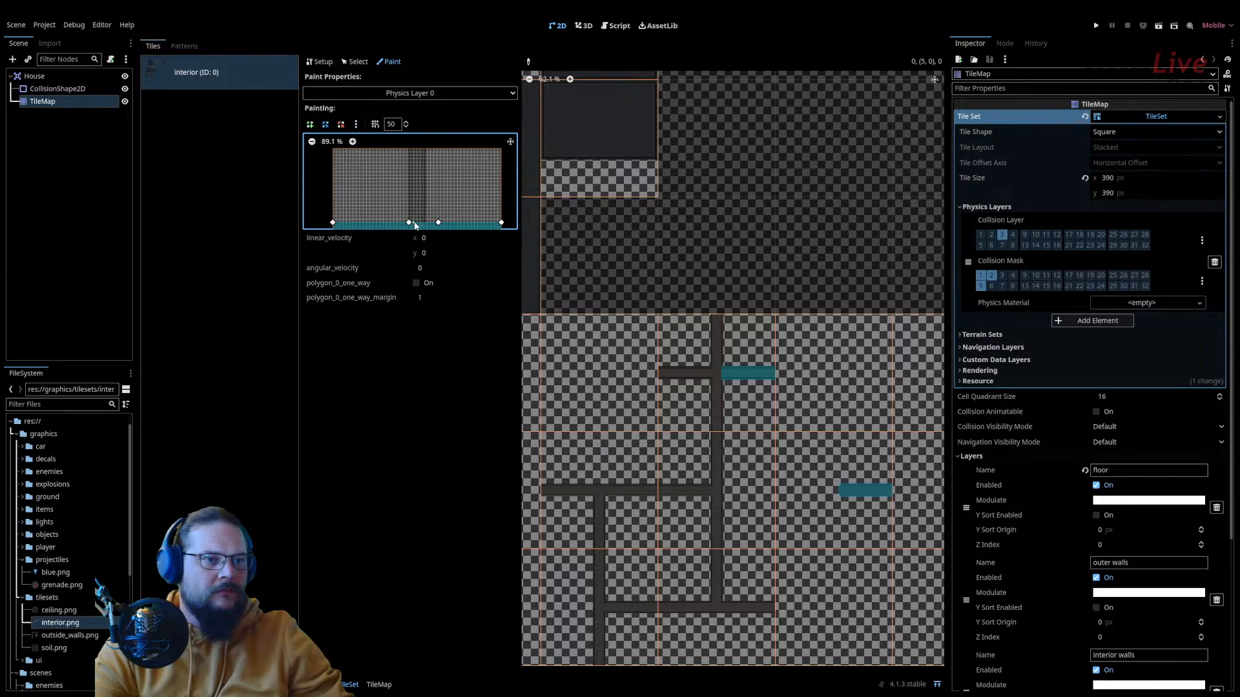
drag(417, 224, 409, 152)
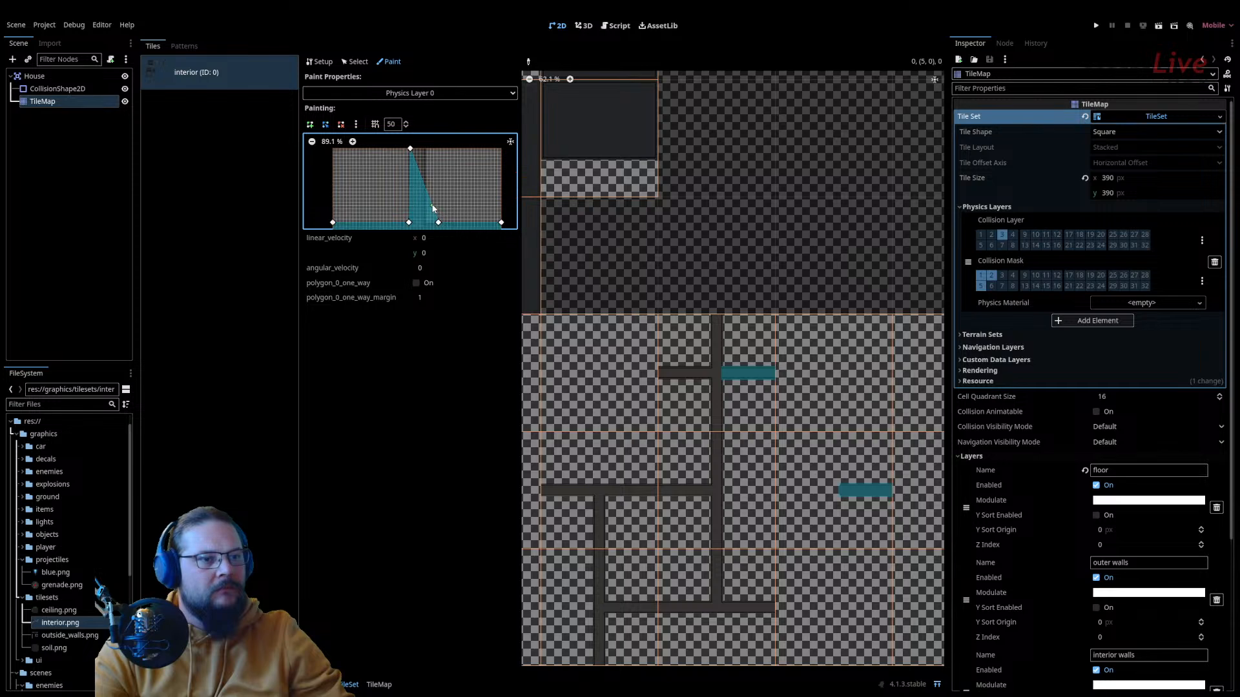
drag(432, 208, 427, 148)
drag(439, 223, 427, 223)
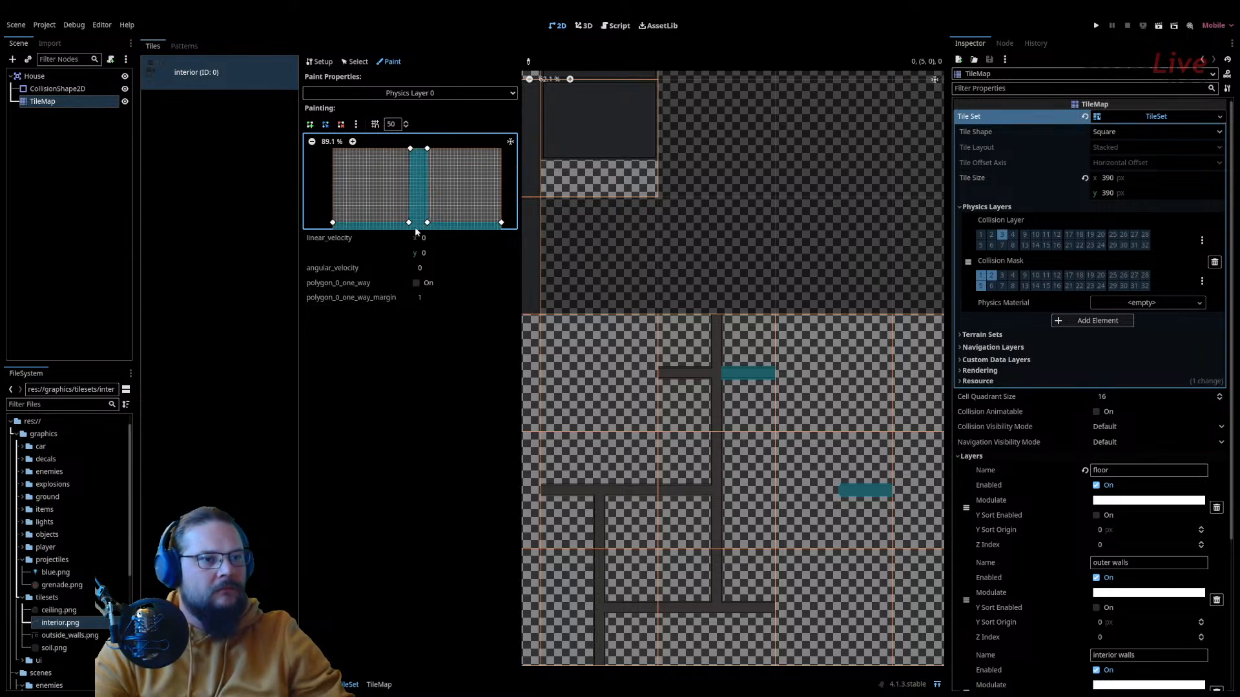
drag(411, 153, 408, 154)
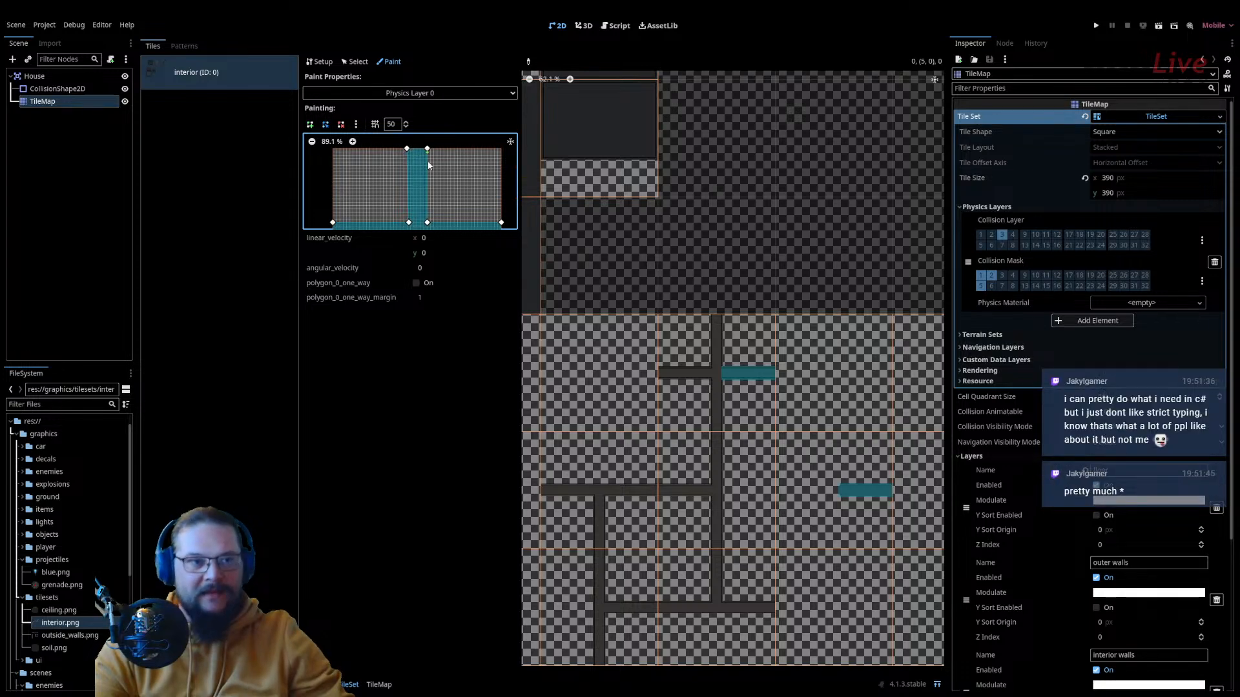
Step: Extend the polygon from the bar's underside down to the tile's lower edge to complete the cross shape
middle_drag(437, 194, 425, 159)
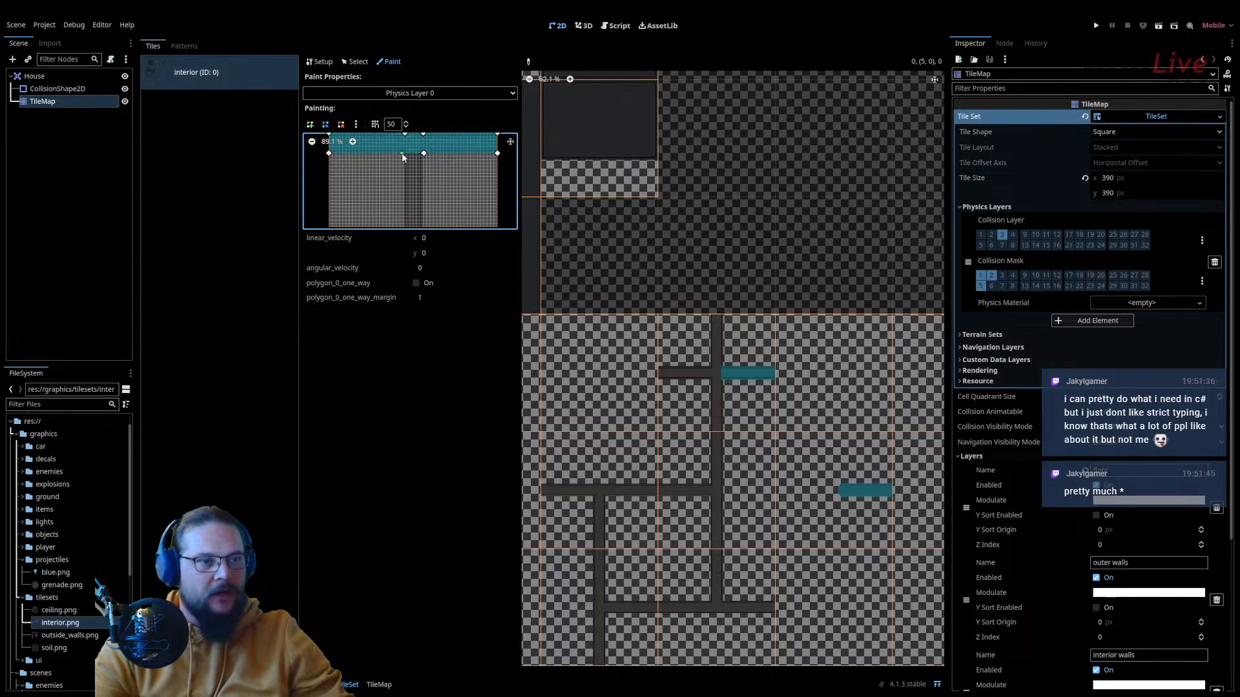
click(408, 153)
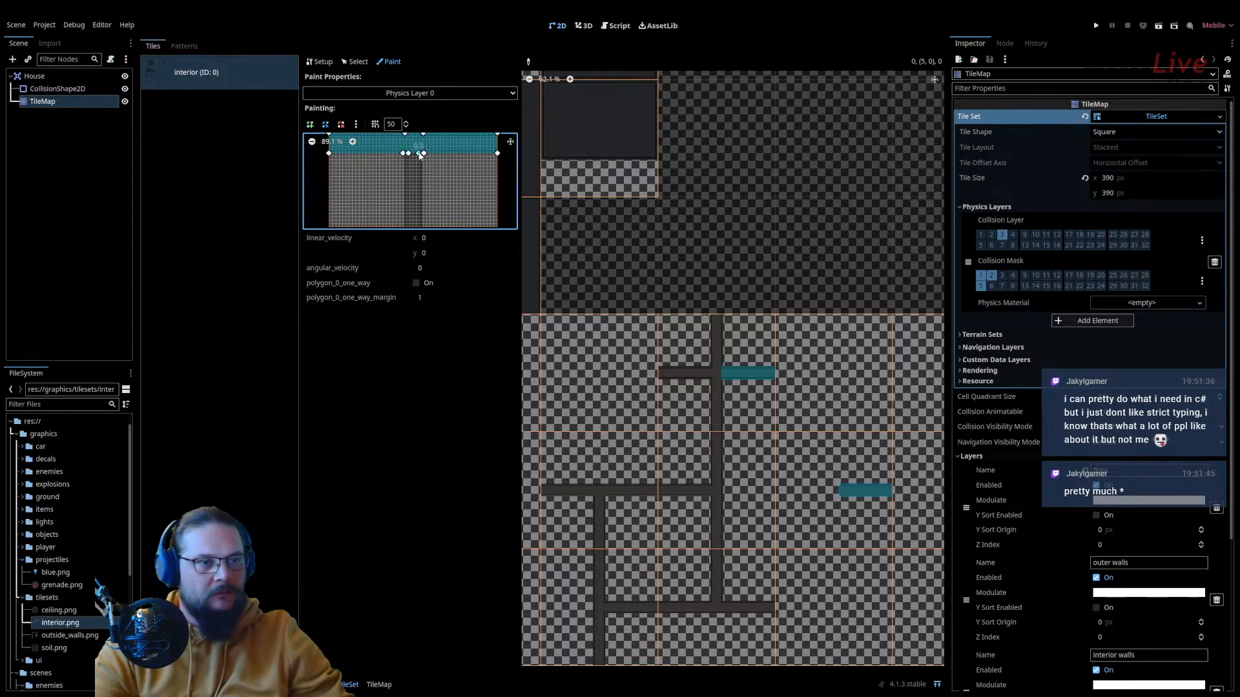
drag(420, 155, 420, 228)
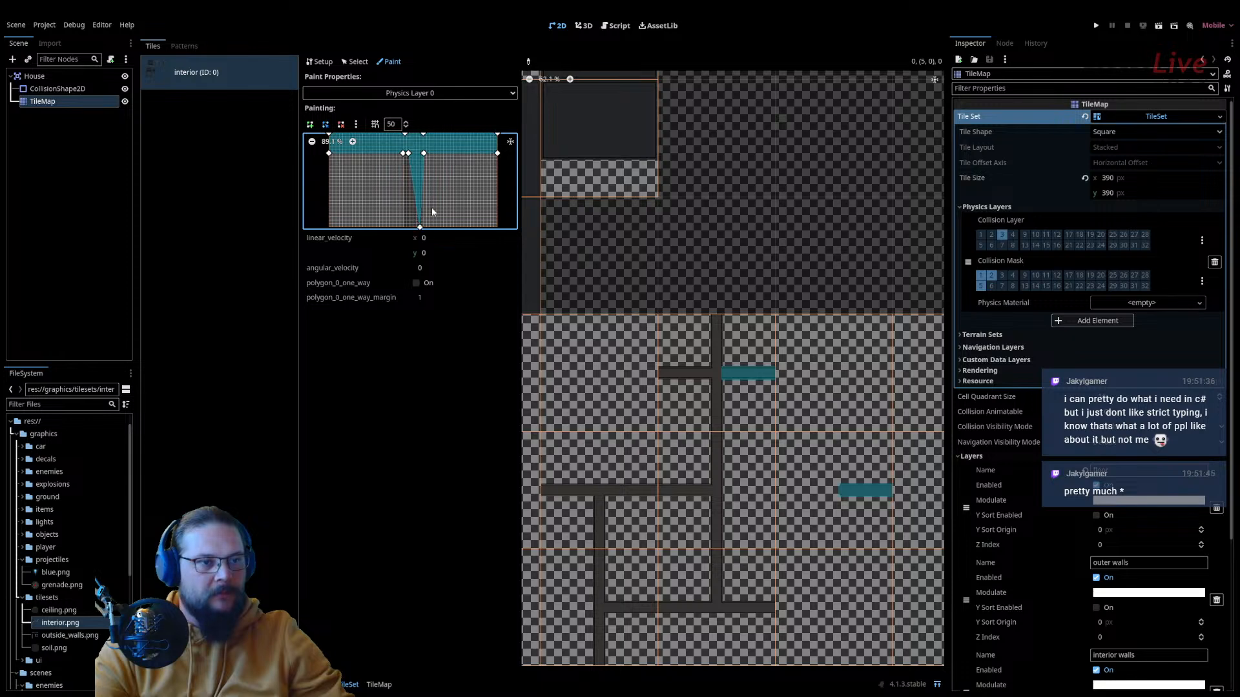
middle_drag(432, 208, 429, 195)
drag(421, 208, 424, 208)
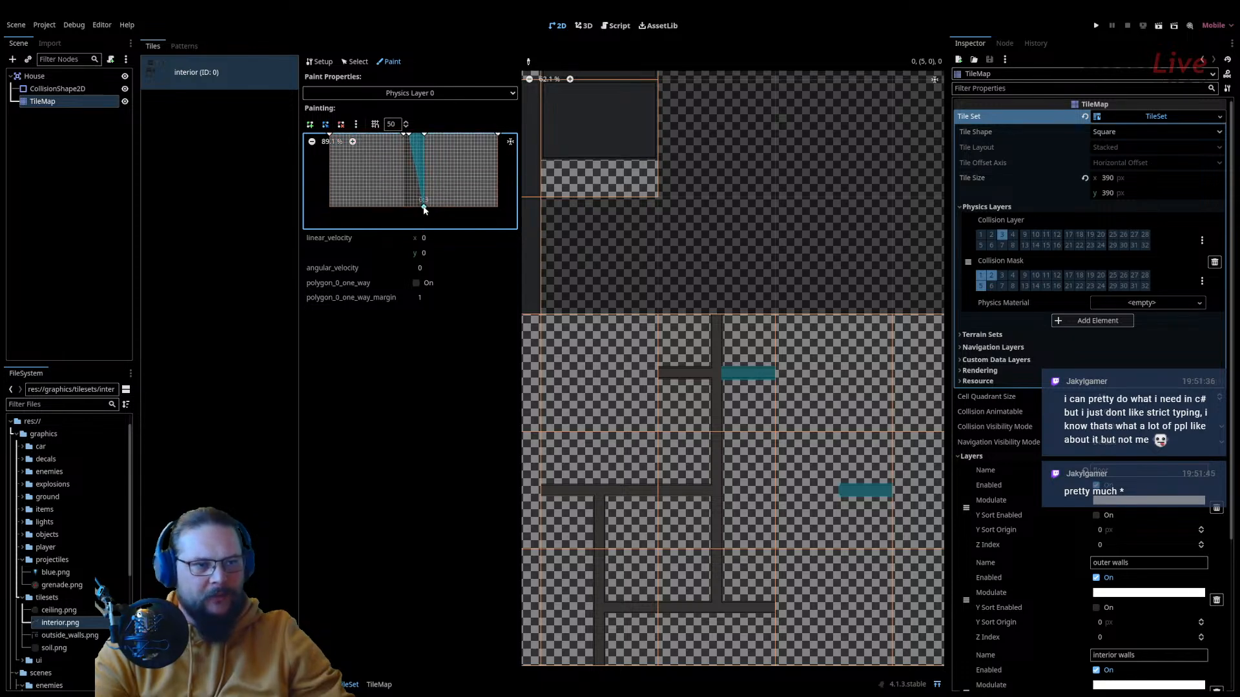
middle_drag(430, 183, 433, 192)
drag(411, 141, 406, 215)
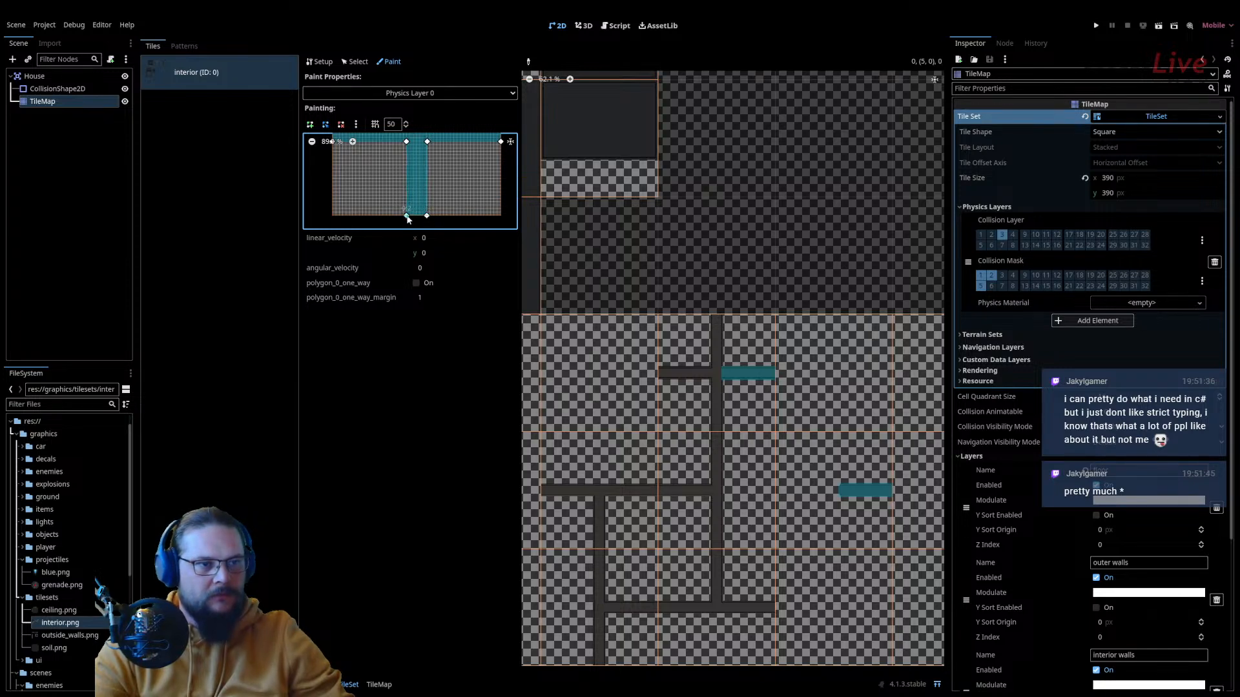
Step: Align the cross's inner corner point with the wall and paint the cross onto tiles (3, 6) and (3, 7)
middle_drag(457, 174, 452, 217)
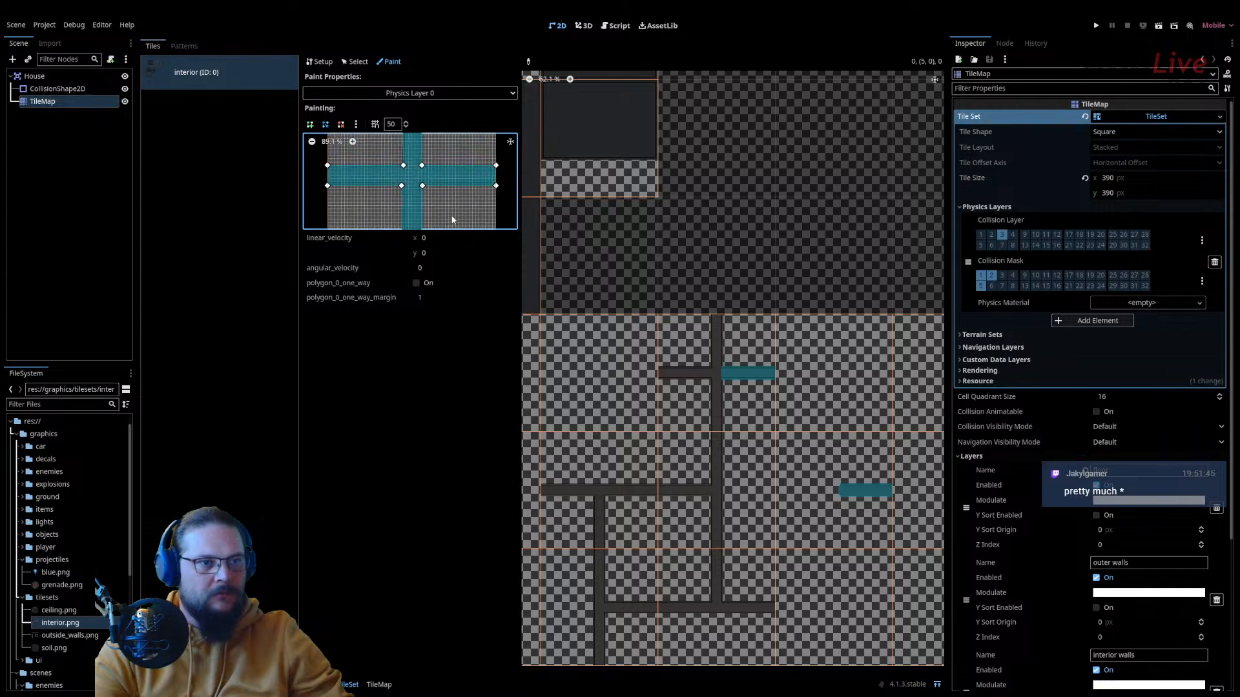
scroll(444, 228, up, 3)
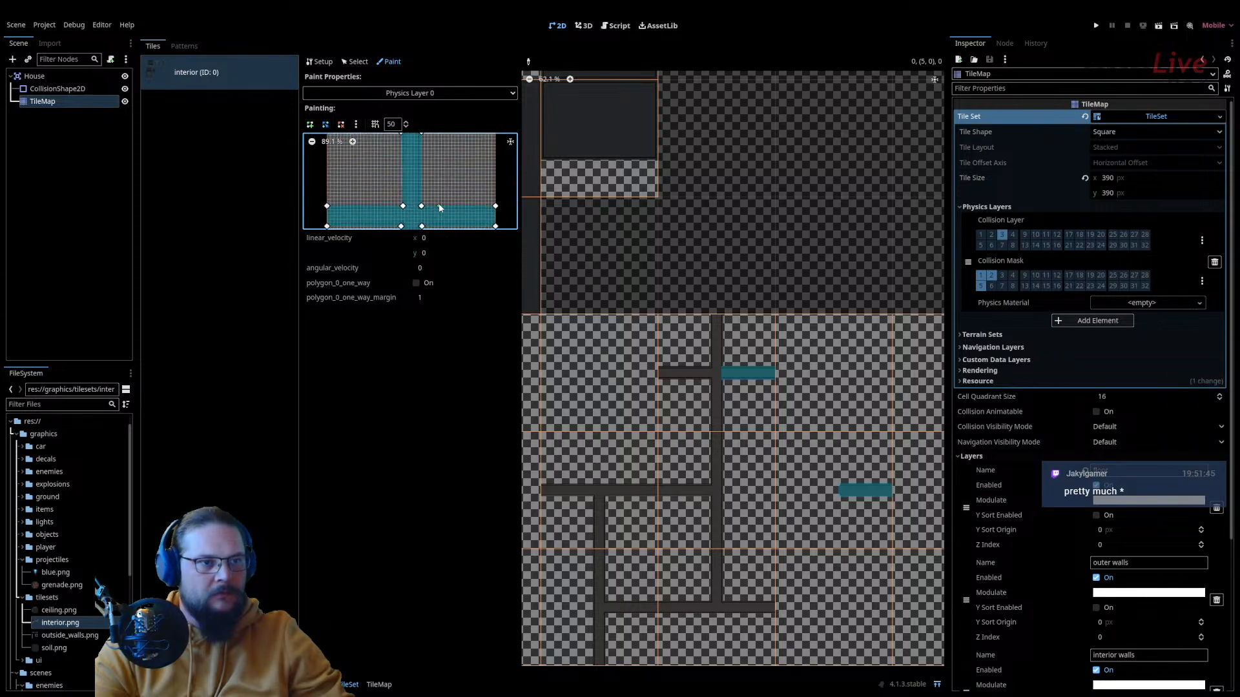
drag(404, 208, 402, 209)
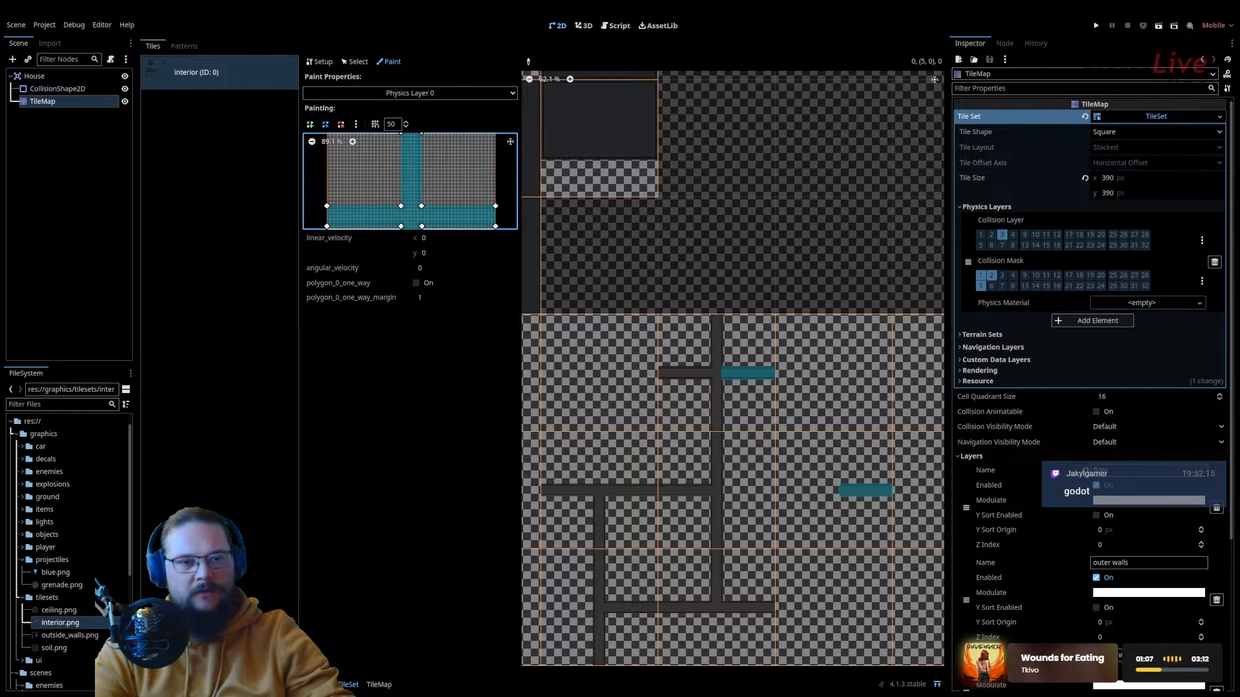
click(729, 395)
middle_drag(729, 394, 785, 277)
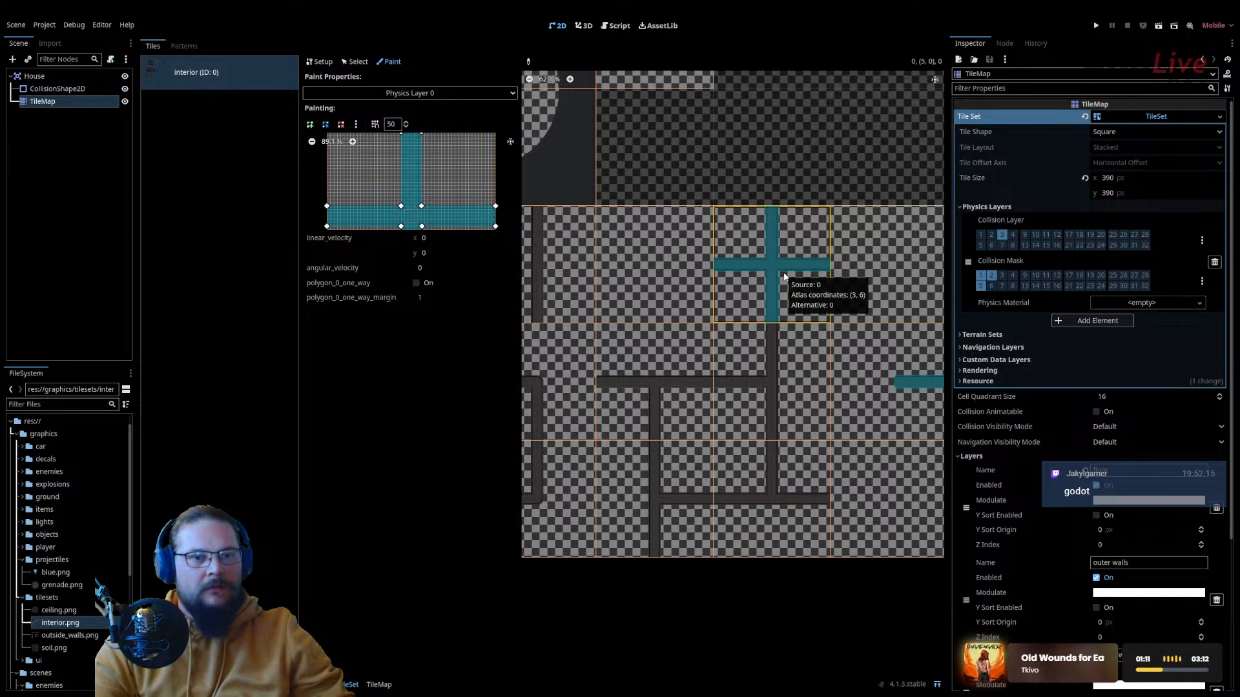
click(771, 388)
Step: Remove the cross's right arm to form a T-shape and paint it, rotated to match the walls, onto tiles (3, 8) and (2, 8)
drag(496, 207, 496, 227)
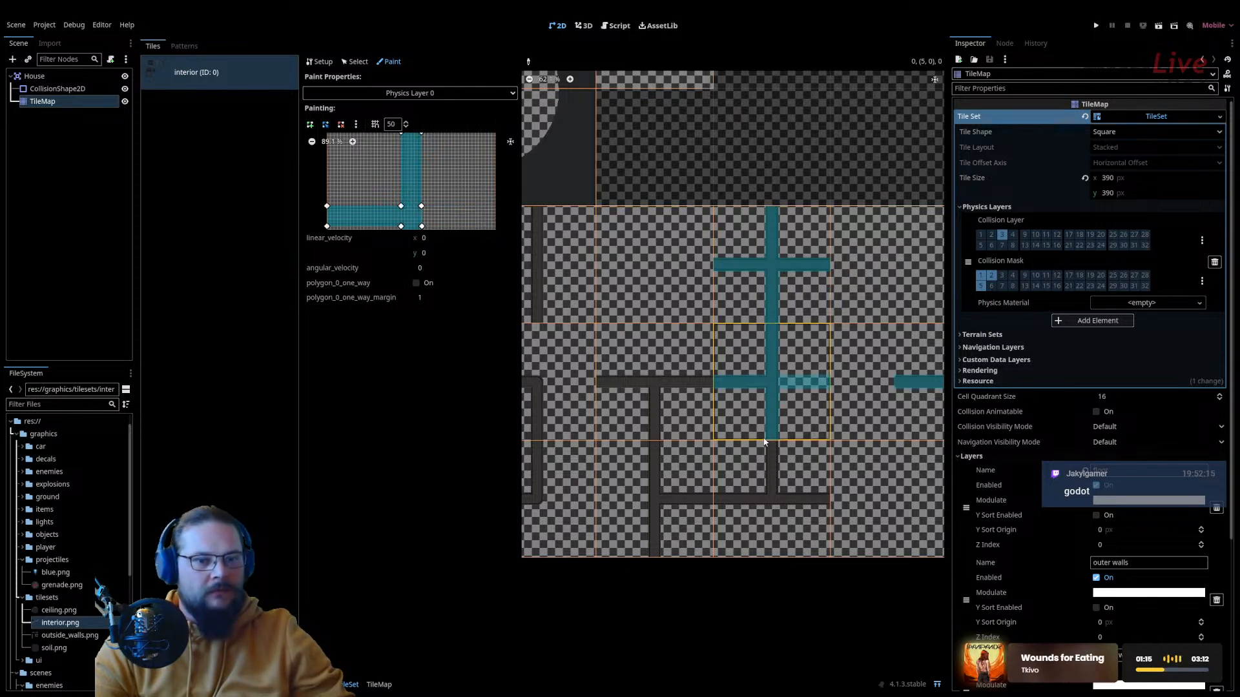
click(775, 478)
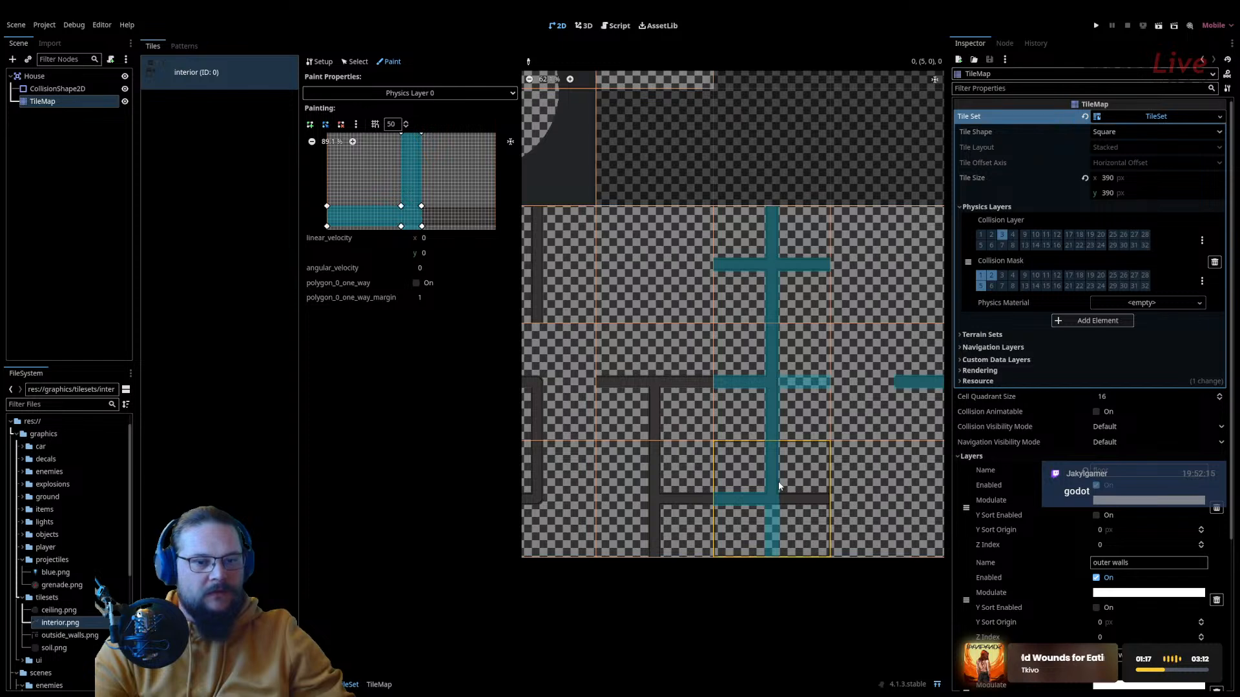
key(r)
click(778, 482)
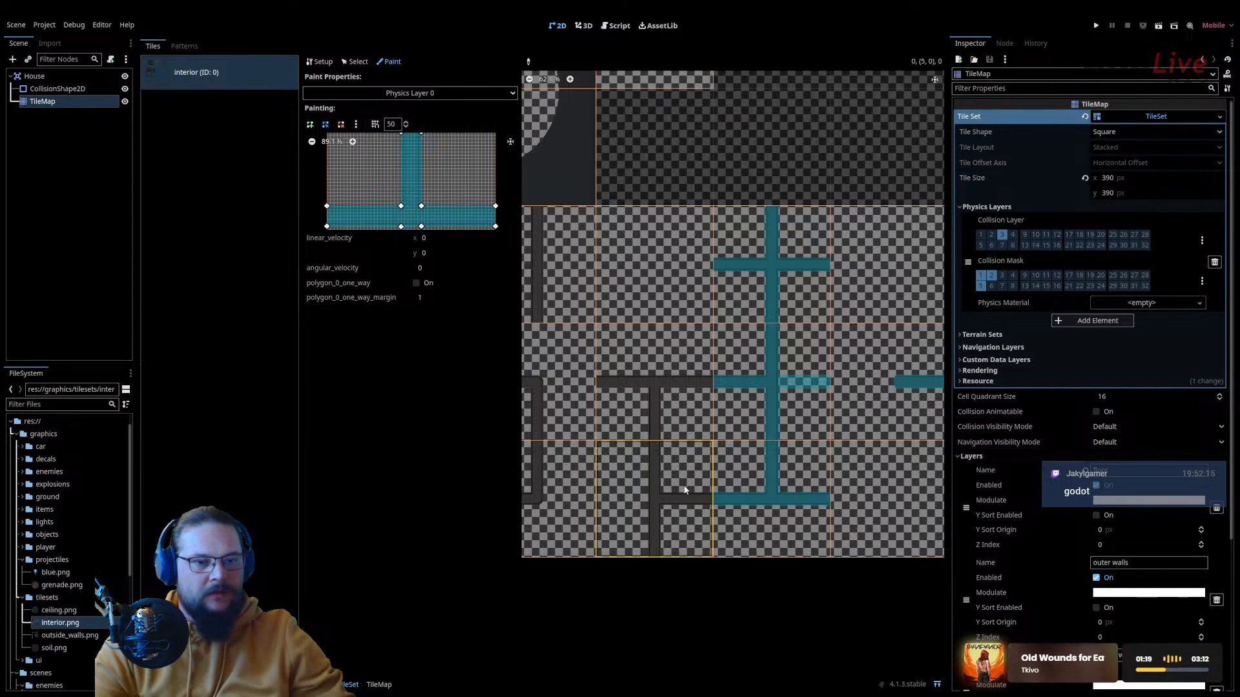
key(r)
click(656, 490)
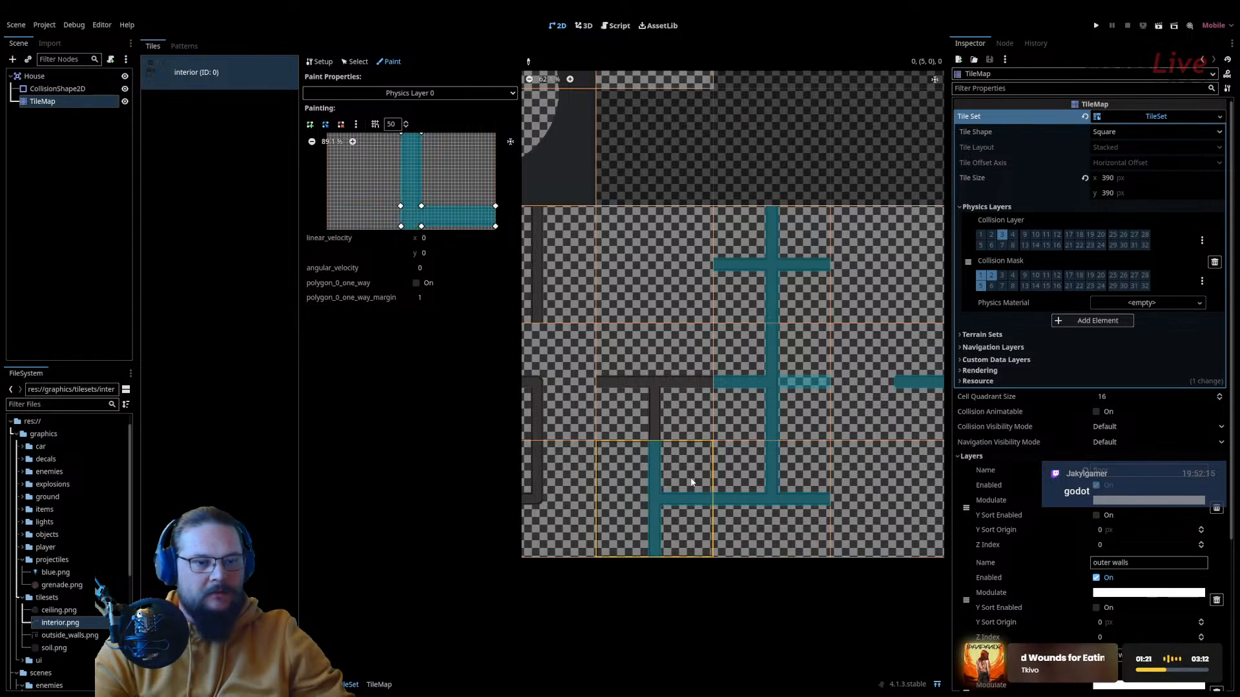
Step: Rotate the T-shaped collision polygon to match the wall junction and paint it onto tile (2, 7)
key(r)
click(649, 390)
middle_drag(655, 378, 788, 406)
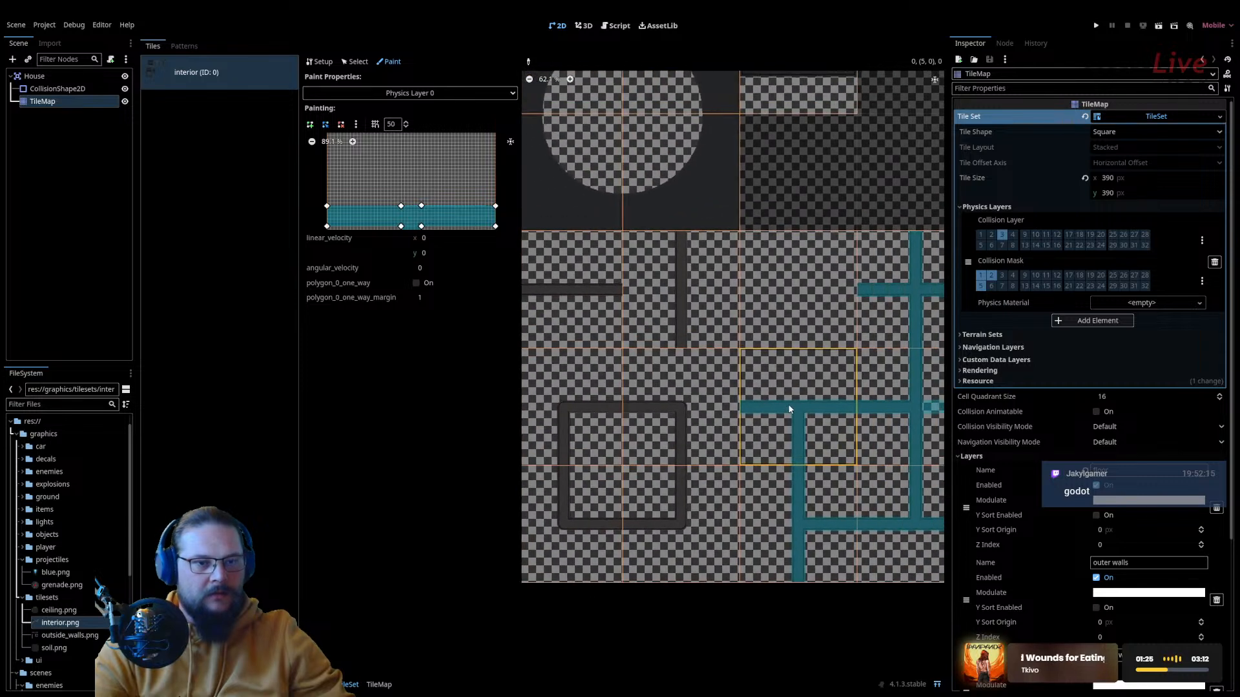
Step: Remove the T-shape's right arm to form a corner and paint it onto tile (1, 7)
click(694, 407)
right_click(496, 205)
right_click(495, 226)
click(678, 403)
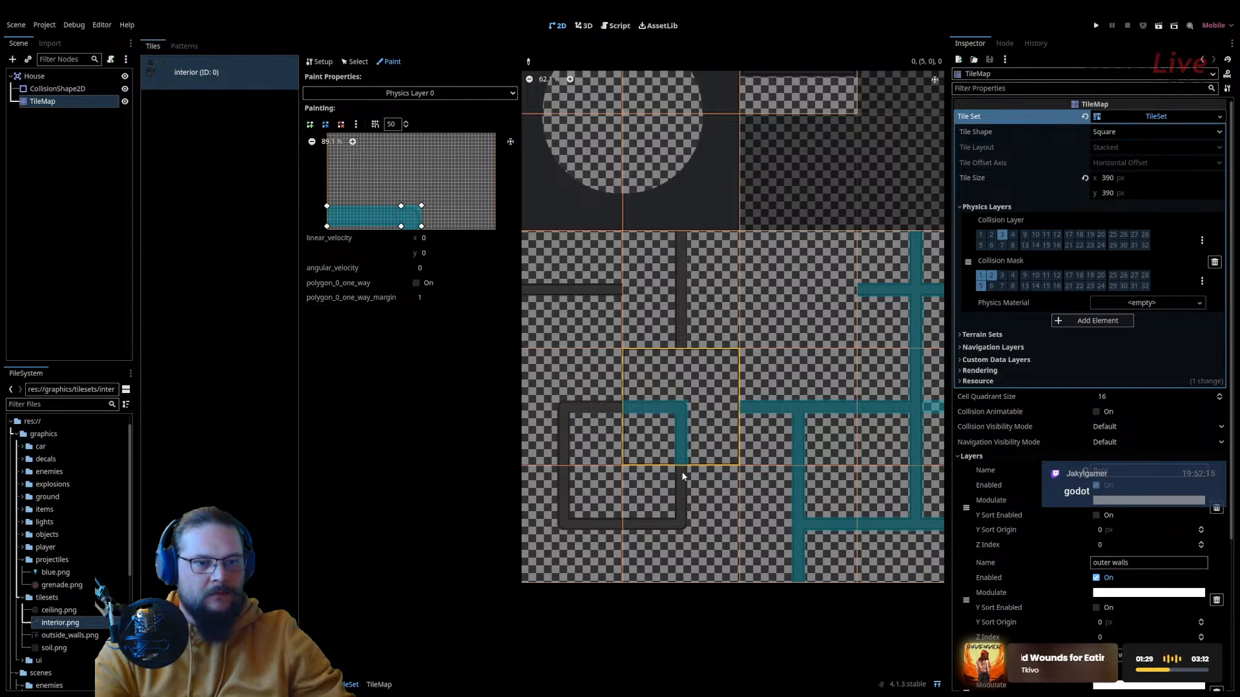
Step: Paint the corner shape, rotated to match each wall corner, onto tiles (1, 8), (0, 8) and (0, 7)
click(701, 506)
click(591, 516)
key(r)
click(591, 516)
click(578, 426)
key(r)
click(579, 426)
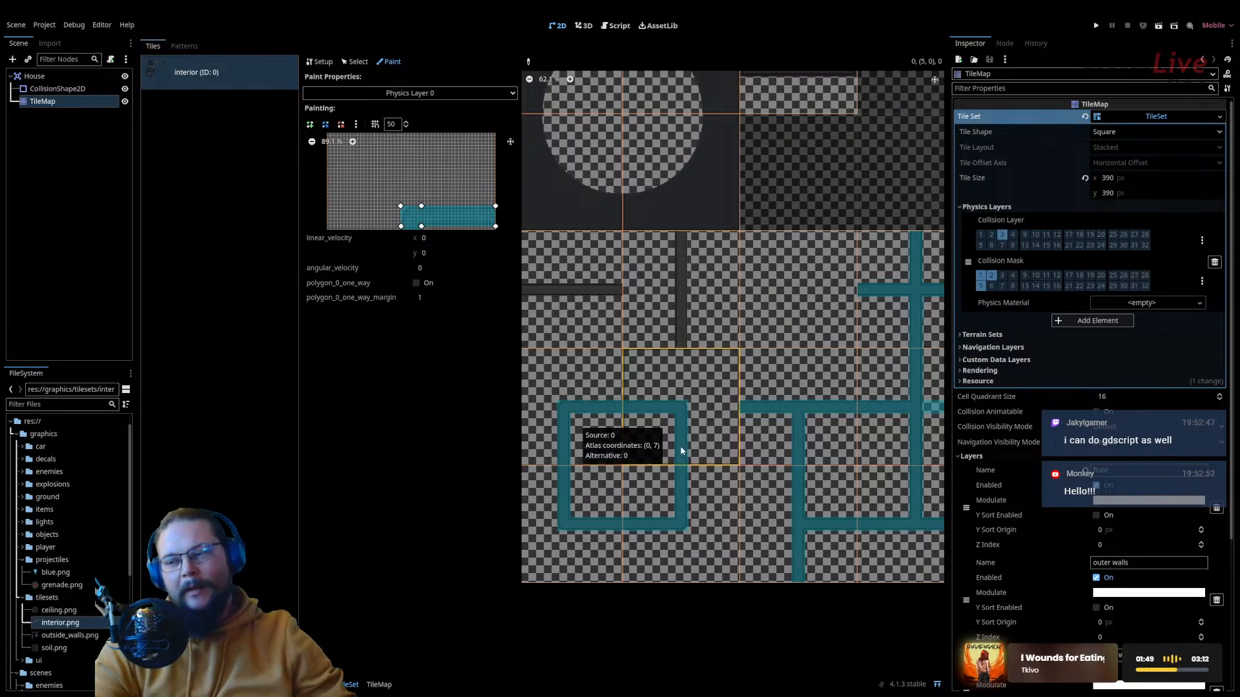
middle_drag(601, 408, 619, 428)
scroll(686, 439, up, 3)
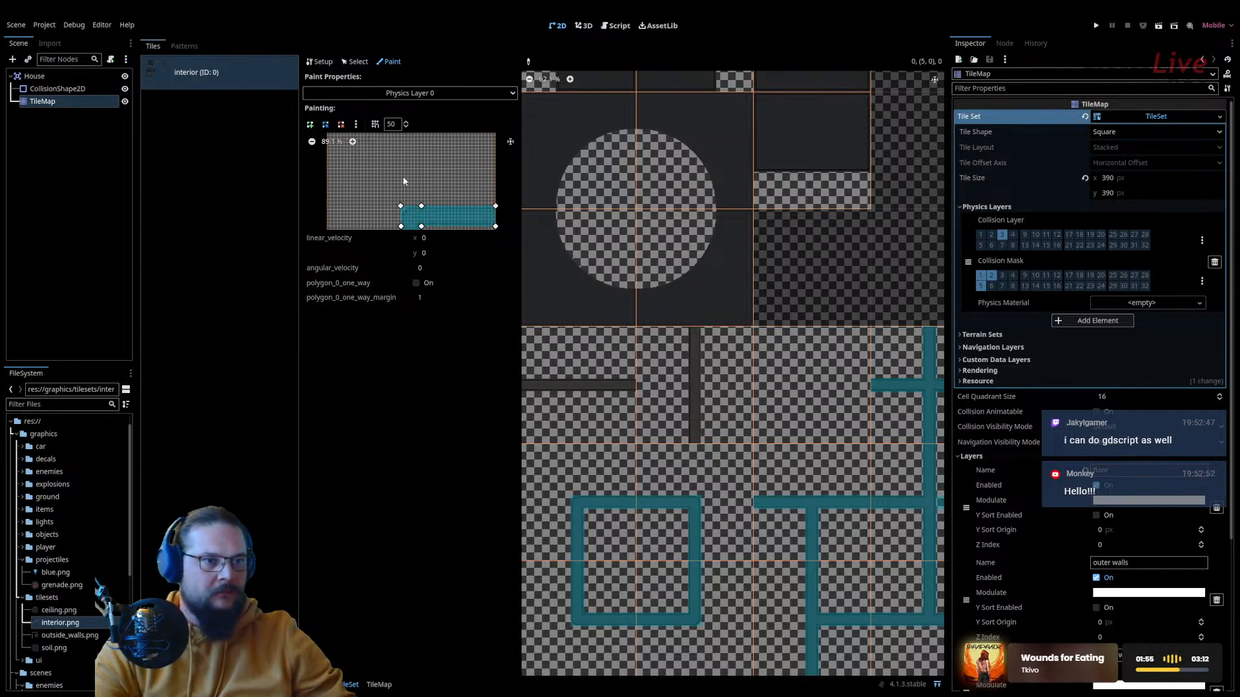
scroll(404, 181, down, 4)
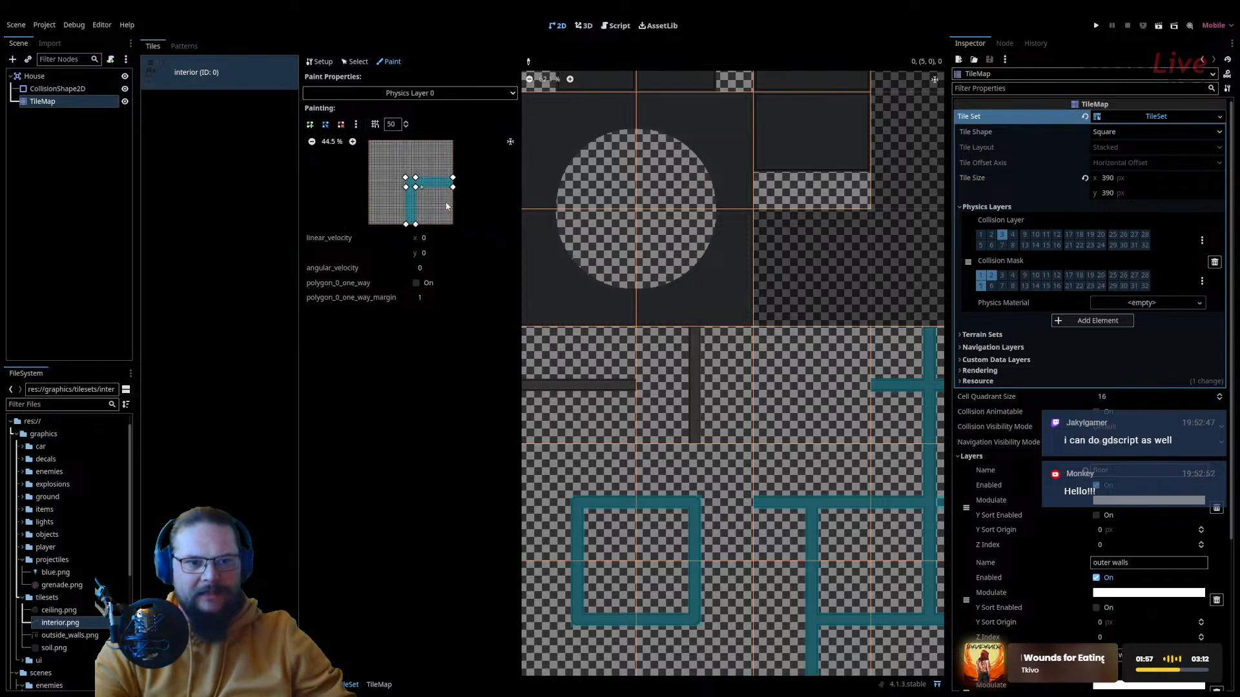
scroll(449, 190, up, 3)
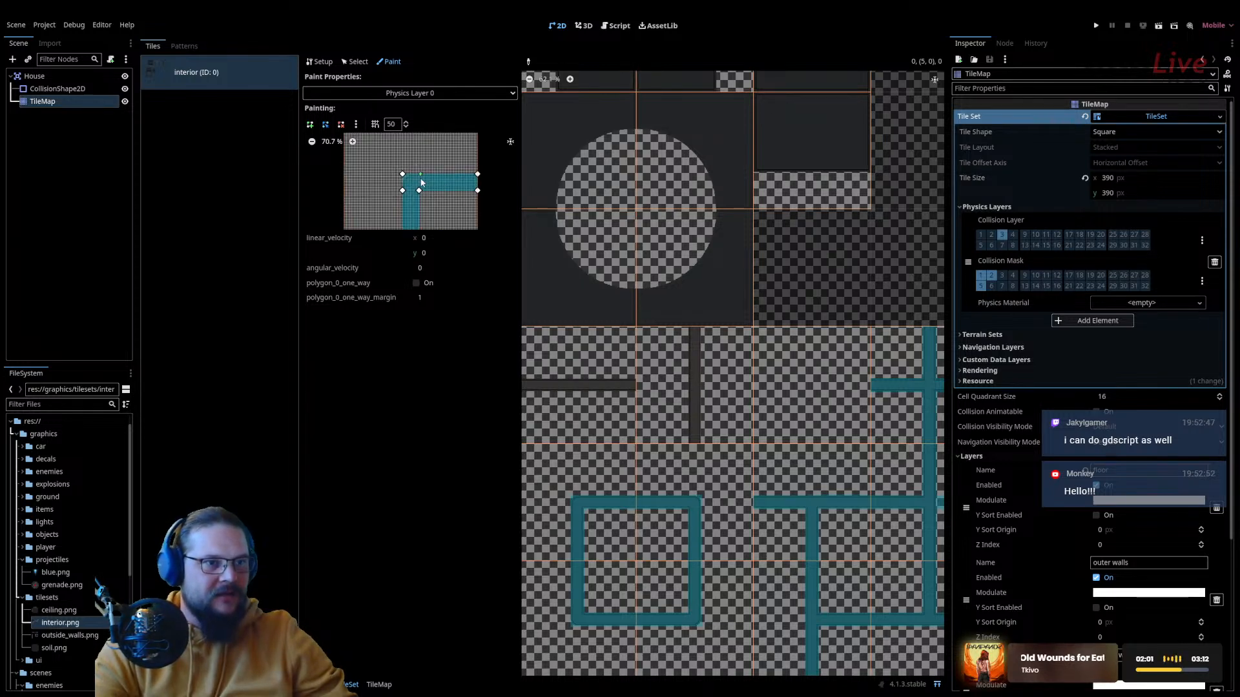
right_click(419, 190)
key(ctrl+z)
middle_drag(442, 205, 427, 171)
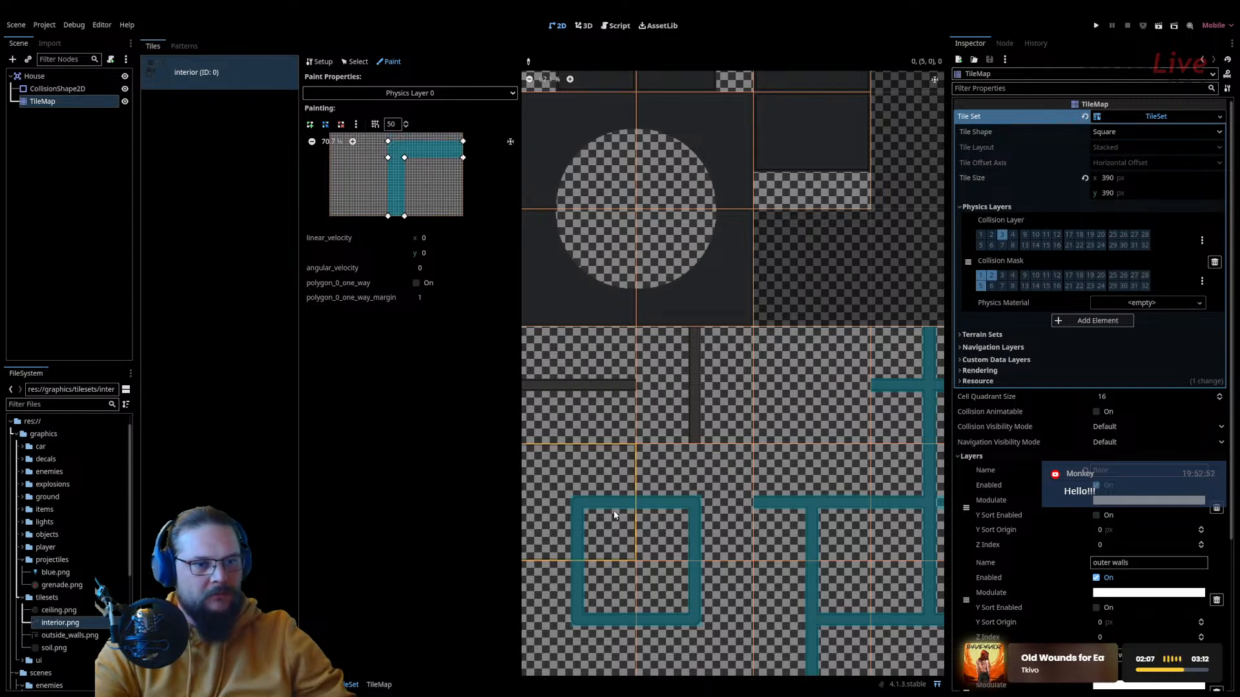
Step: Remove the corner shape's lower leg and extend the remaining horizontal bar to the tile's left edge
middle_drag(600, 379, 652, 480)
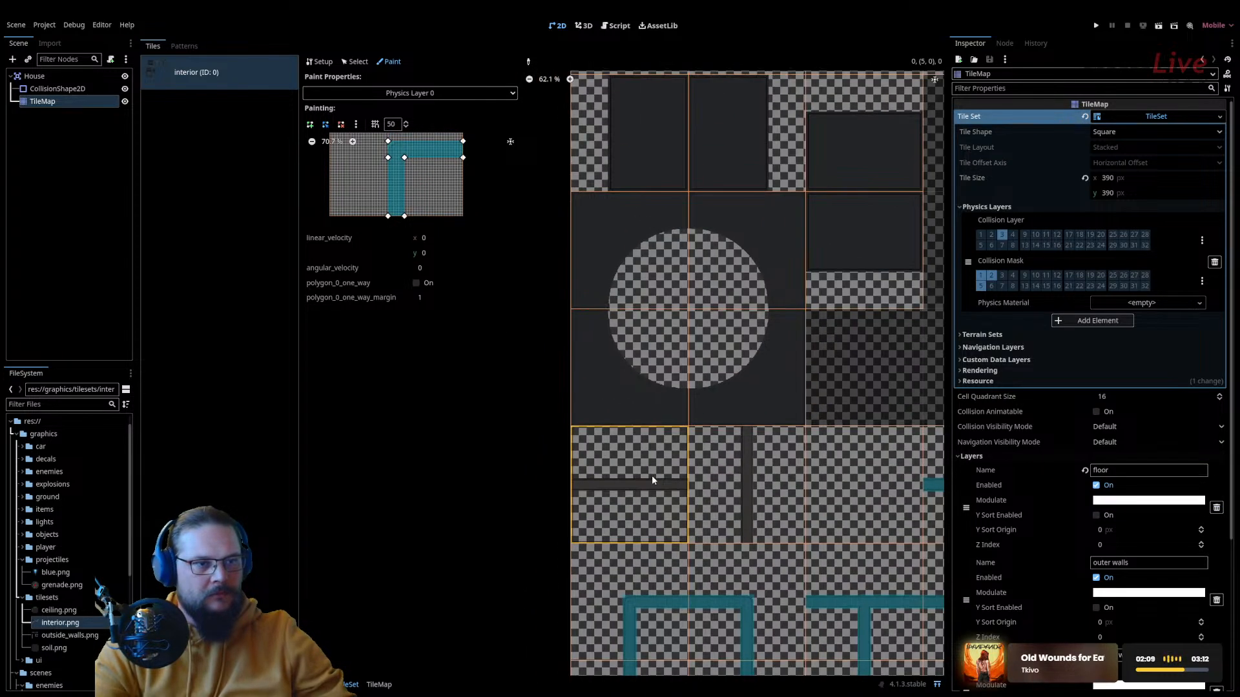
click(652, 476)
right_click(408, 215)
right_click(405, 216)
right_click(388, 215)
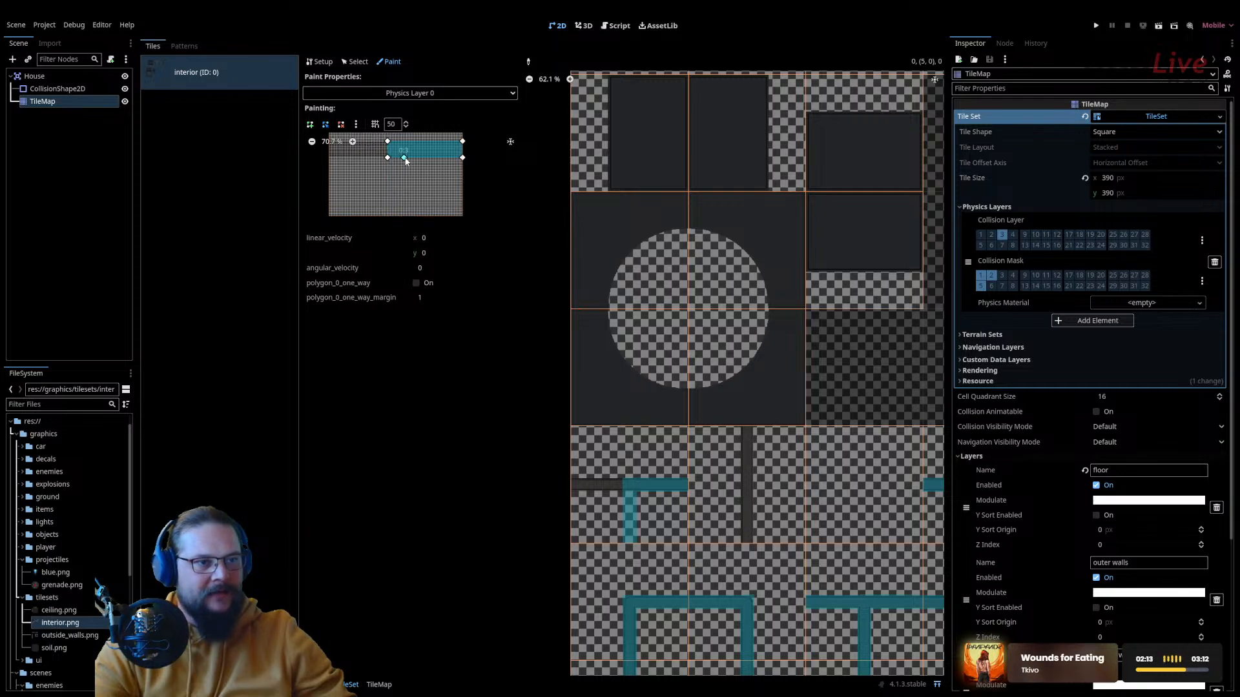
drag(388, 158, 328, 157)
drag(412, 188, 355, 193)
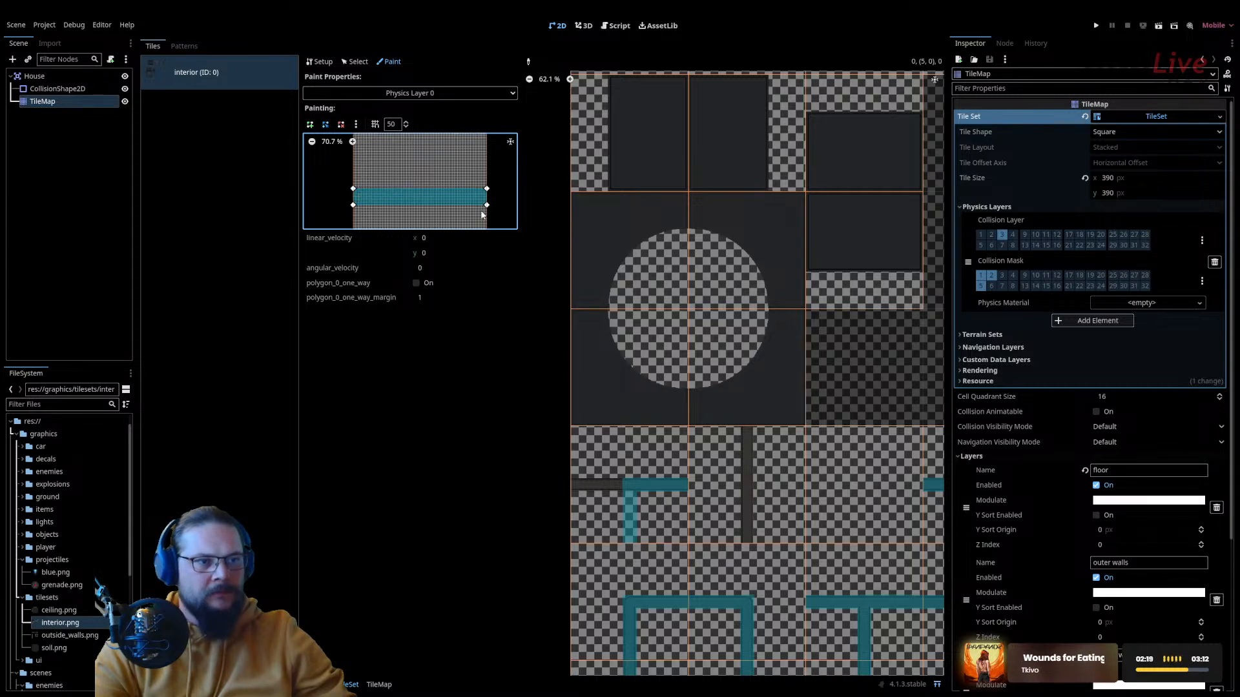
Step: Paint the full-width bar onto tile (0, 6) and, rotated to vertical, onto tile (1, 6)
click(666, 498)
click(718, 500)
key(r)
click(729, 499)
Step: Over circle tile (0, 4), move the bar's upper points to the tile's upper-left corner and to the circle's end on the right edge
scroll(765, 472, down, 6)
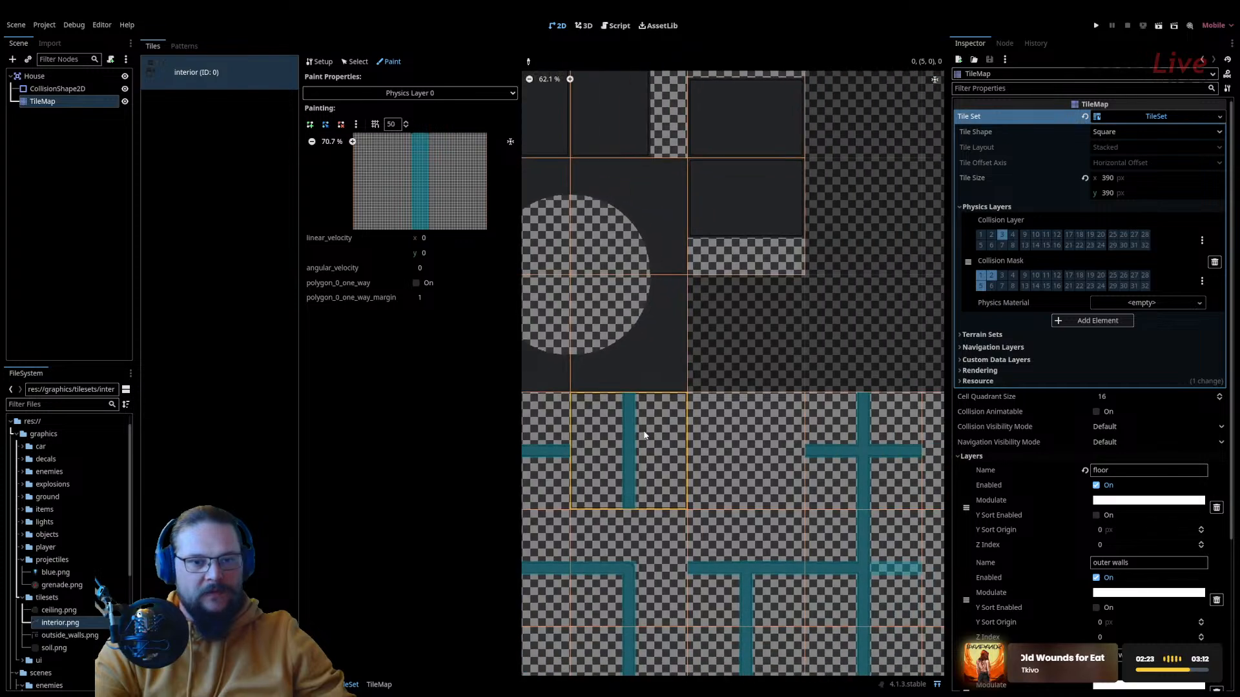
scroll(888, 546, up, 5)
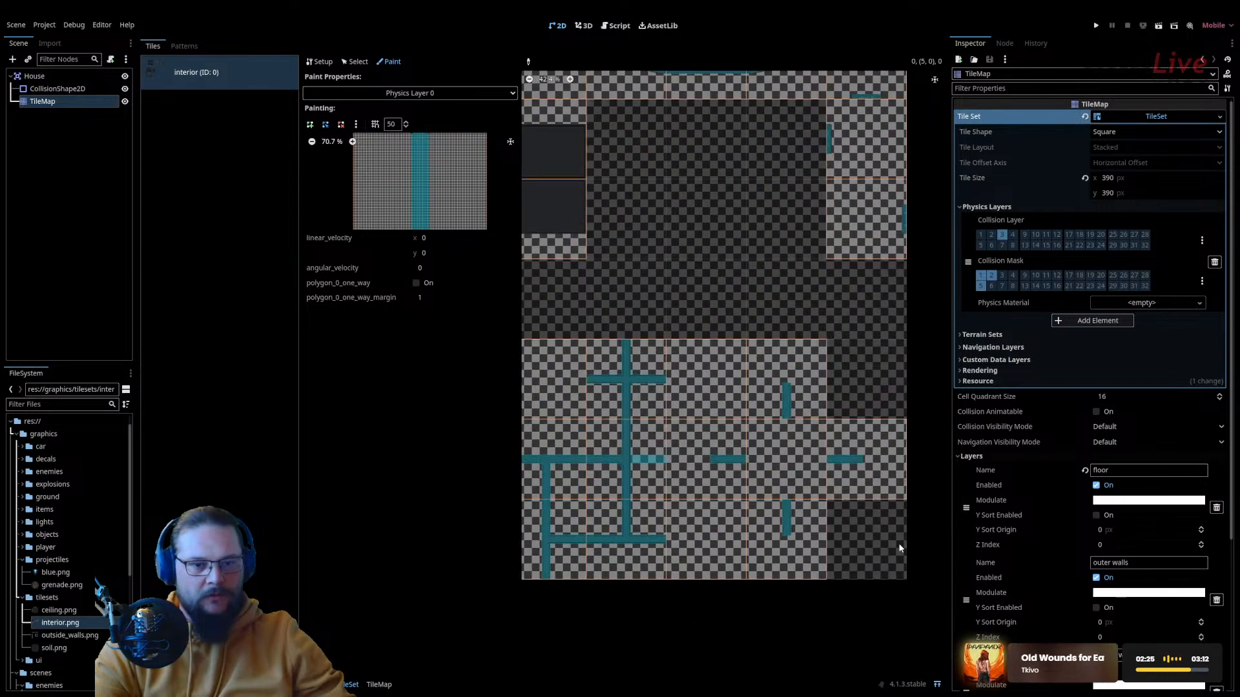
scroll(852, 539, down, 6)
middle_drag(809, 489, 827, 579)
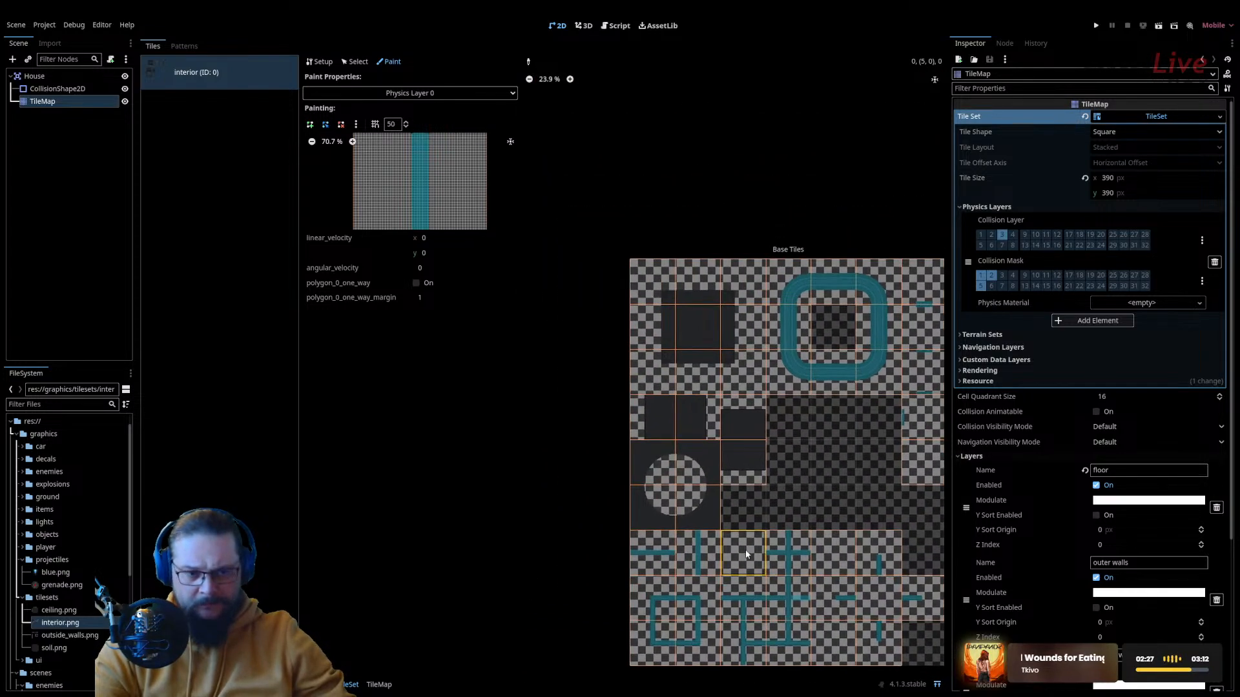
scroll(700, 520, up, 6)
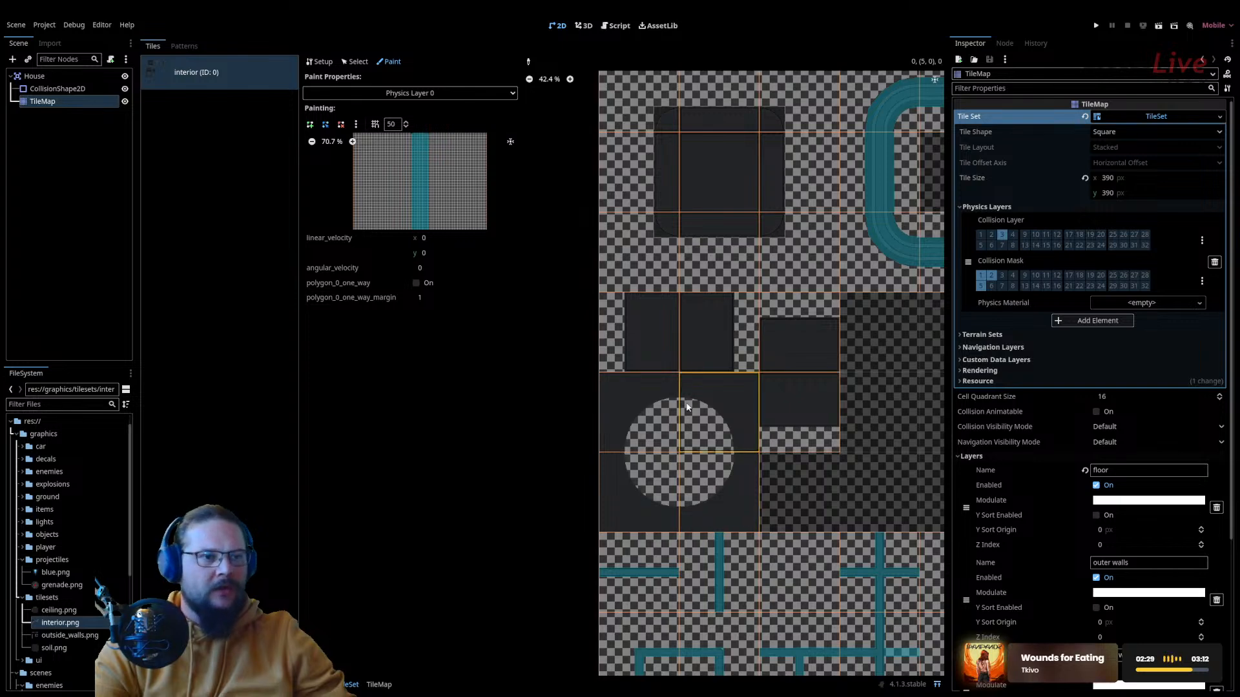
scroll(662, 417, up, 3)
middle_drag(447, 191, 412, 180)
drag(414, 153, 473, 196)
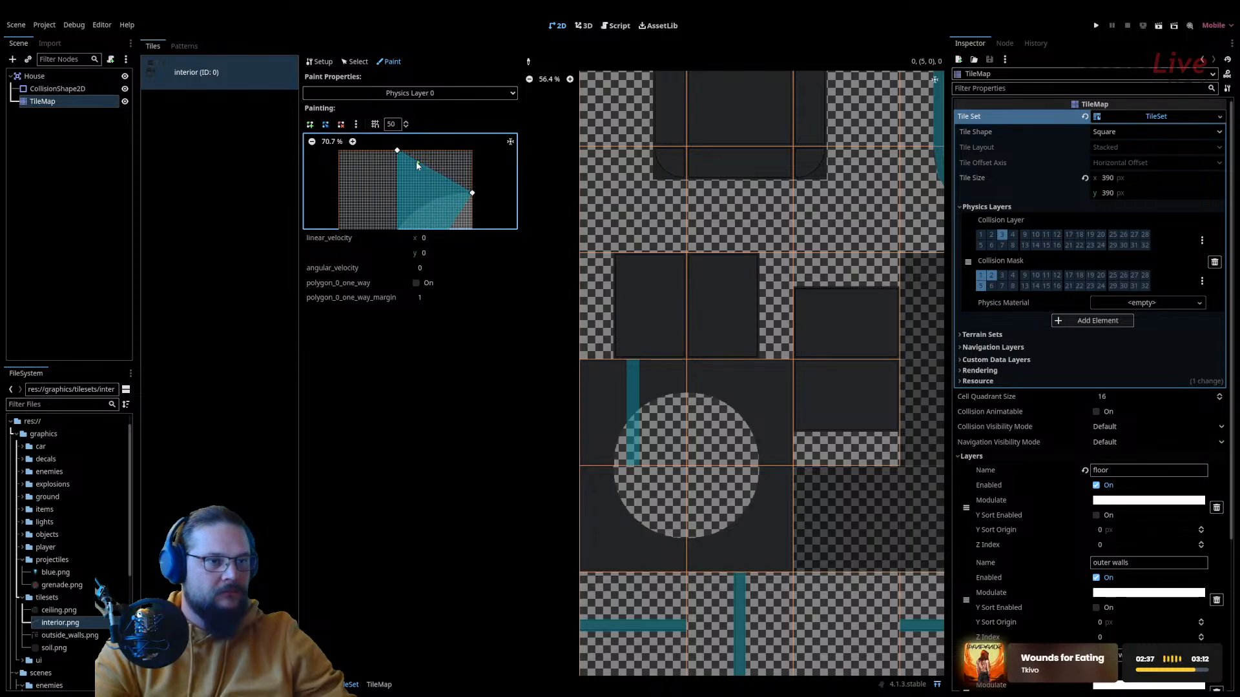
drag(401, 152, 340, 152)
Step: Extend the polygon to the tile's lower-left corner and align its bottom points with the circle's end on the lower edge
scroll(368, 171, down, 2)
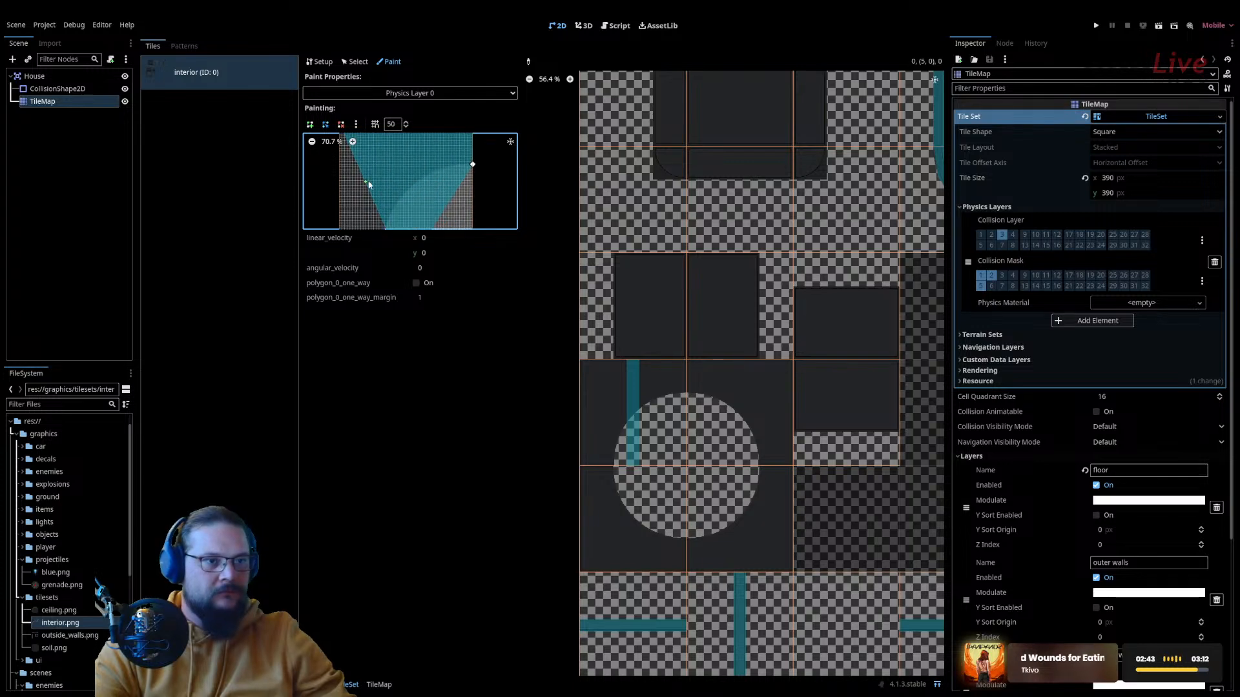
middle_drag(390, 200, 410, 161)
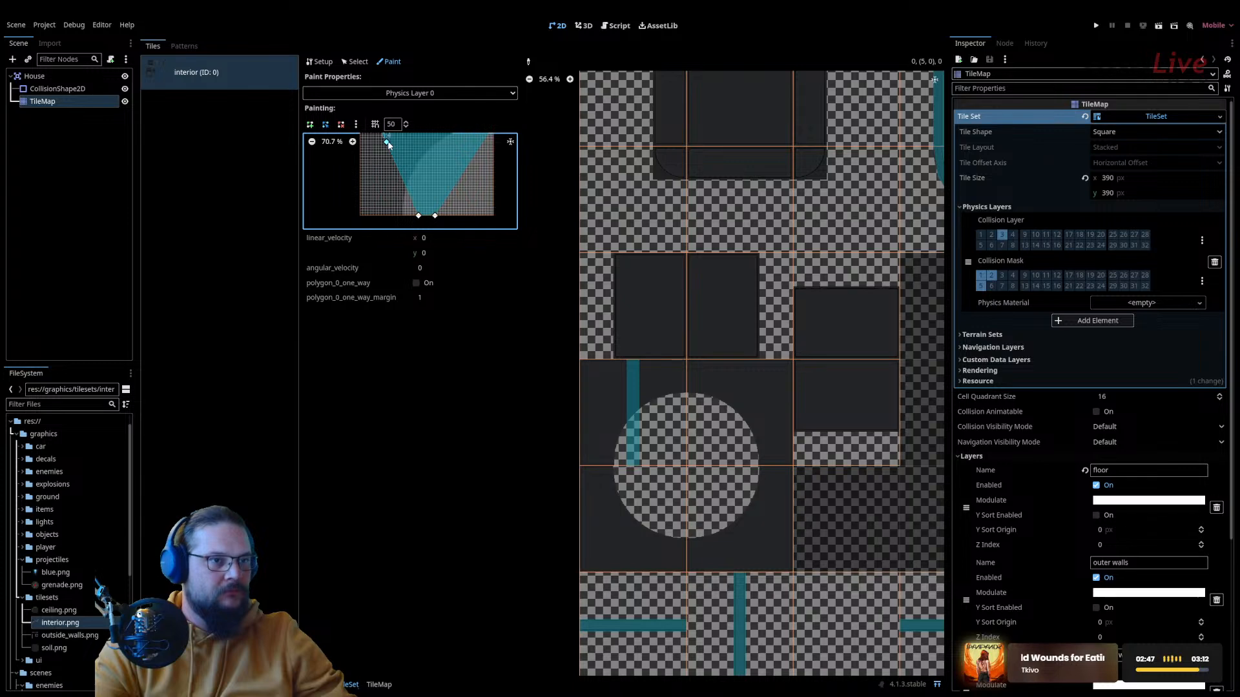
drag(387, 142, 373, 188)
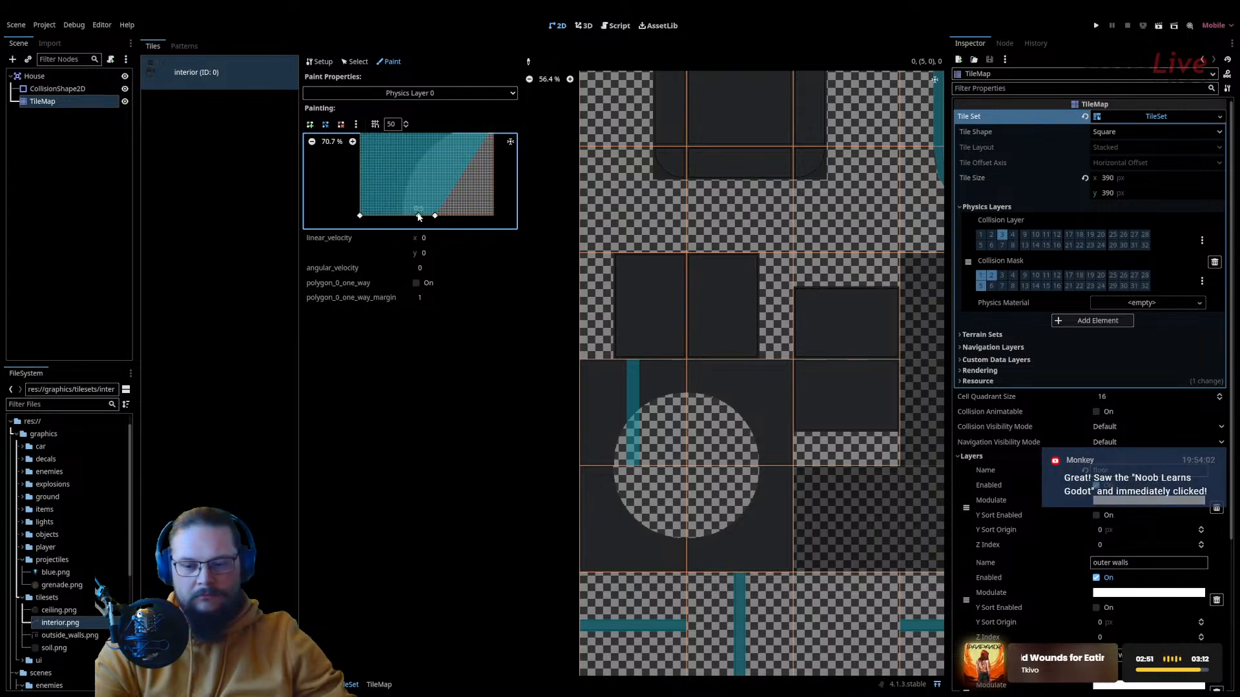
drag(418, 217, 403, 207)
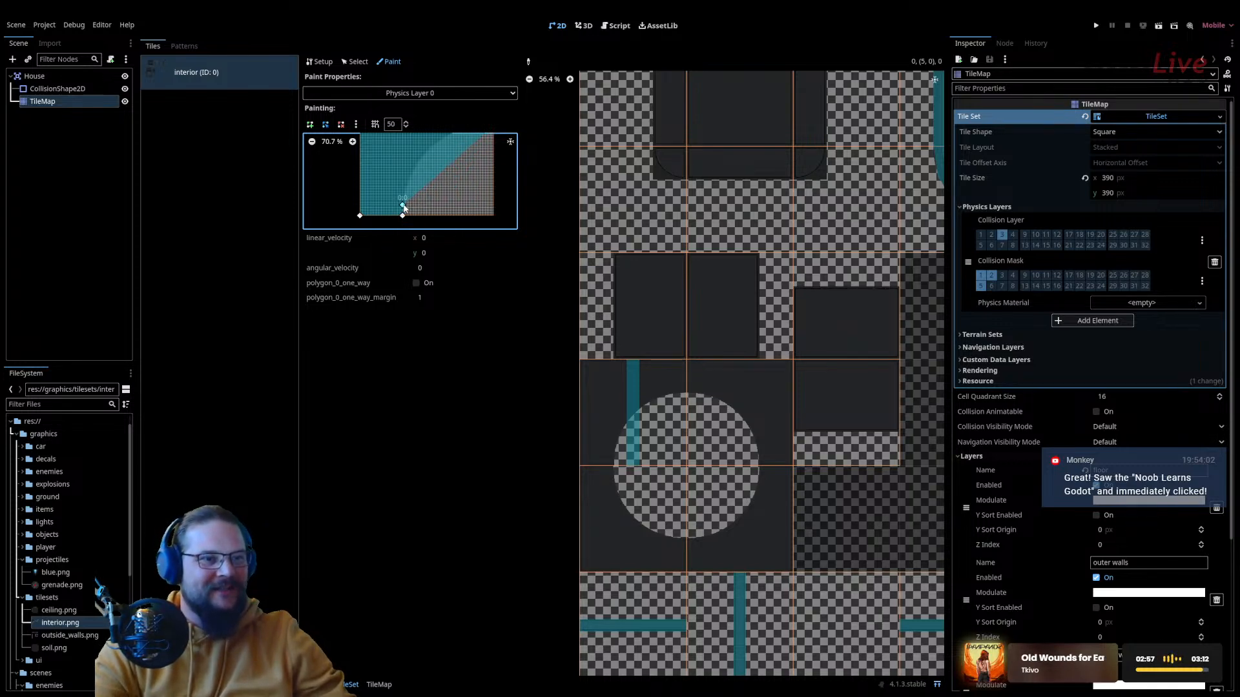
Step: Add points on the polygon's diagonal edge and move them onto the lower part of the circle's arc
scroll(412, 203, up, 3)
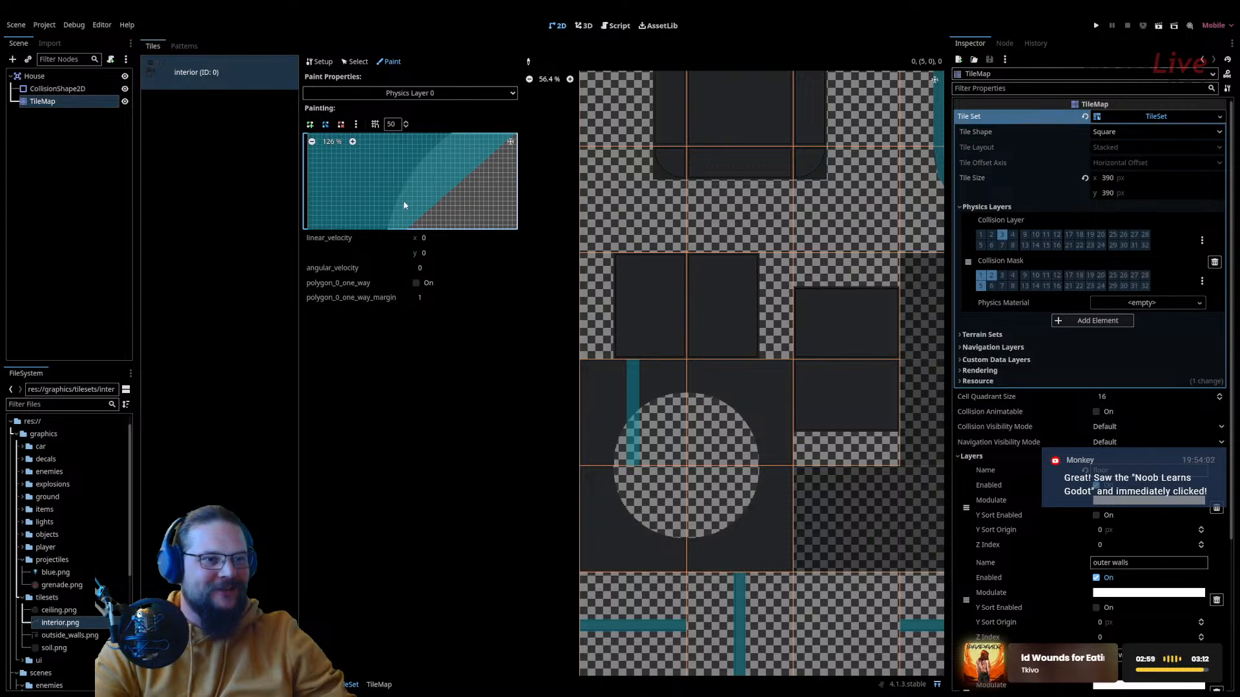
scroll(381, 185, up, 2)
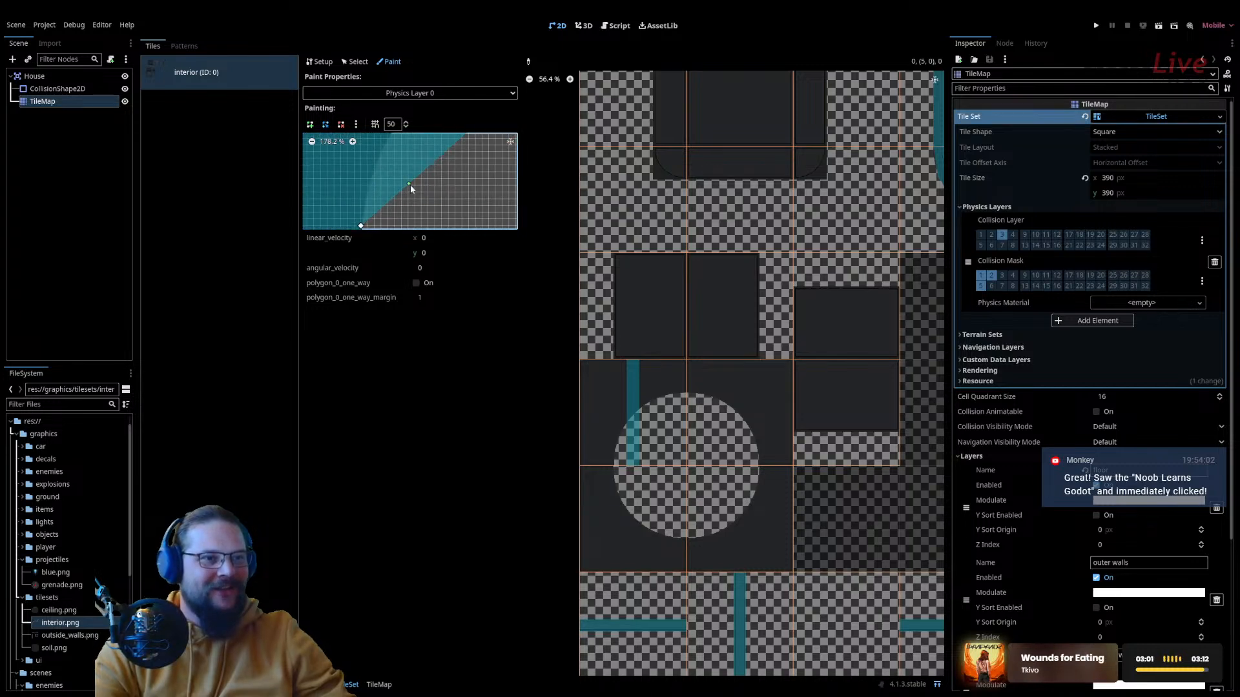
drag(409, 185, 370, 184)
middle_drag(435, 176, 409, 226)
drag(402, 192, 358, 193)
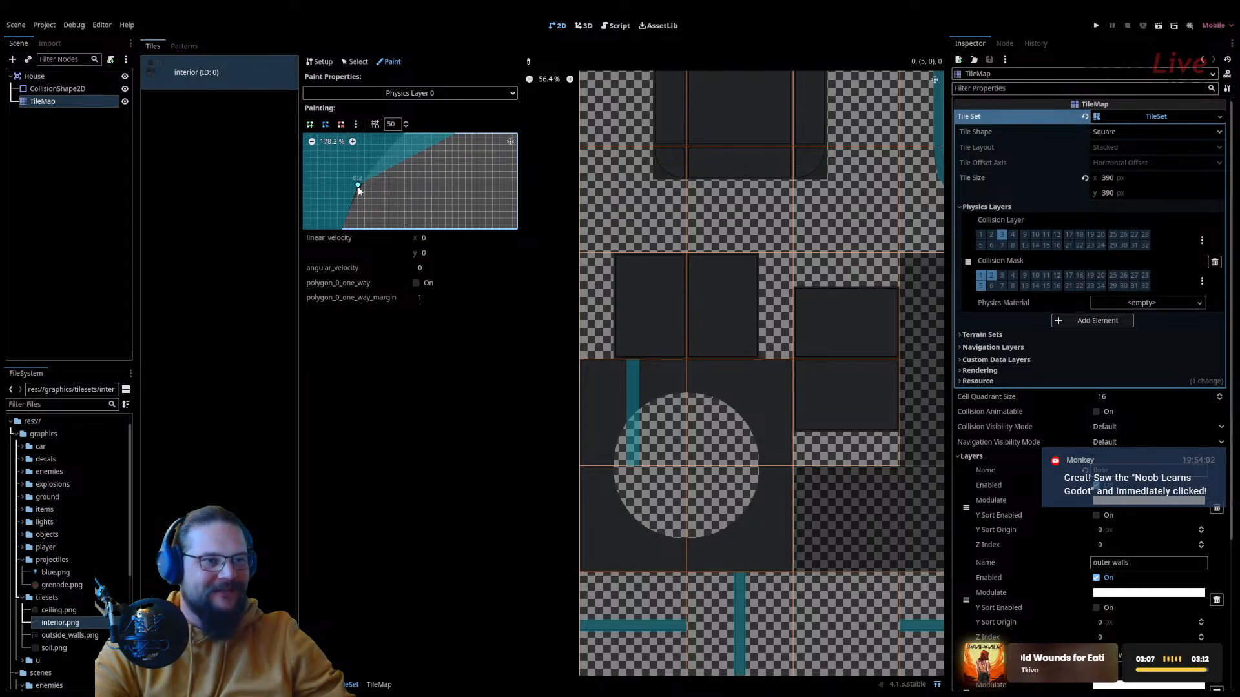
Step: Add further points along the middle and upper part of the arc so the polygon follows the circle's curve
middle_drag(437, 174, 413, 204)
click(385, 195)
drag(386, 196, 369, 176)
middle_drag(423, 179, 378, 220)
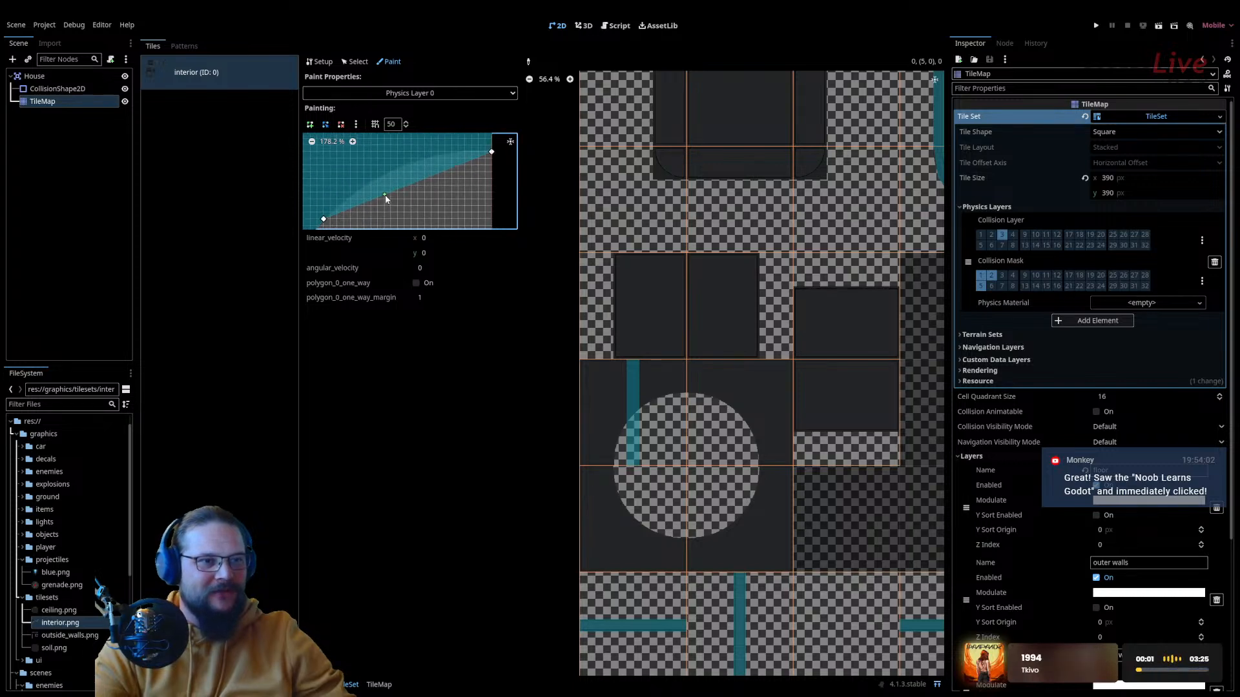
drag(386, 197, 459, 154)
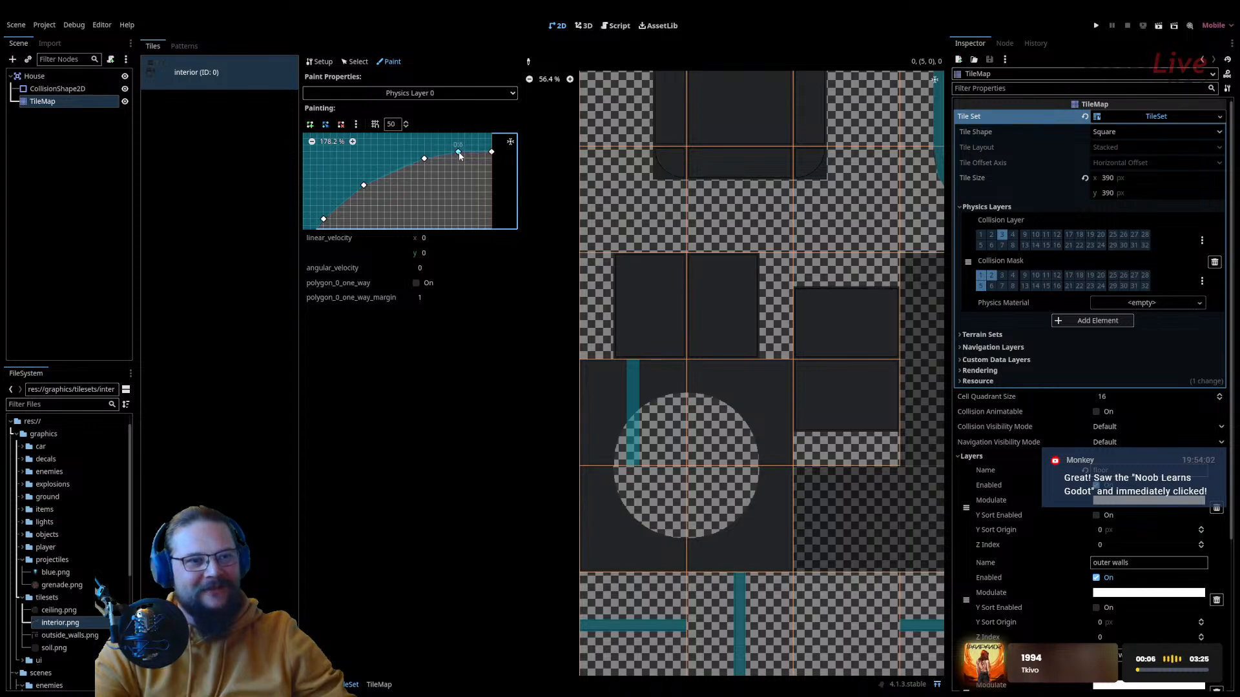
click(394, 172)
drag(396, 174, 392, 173)
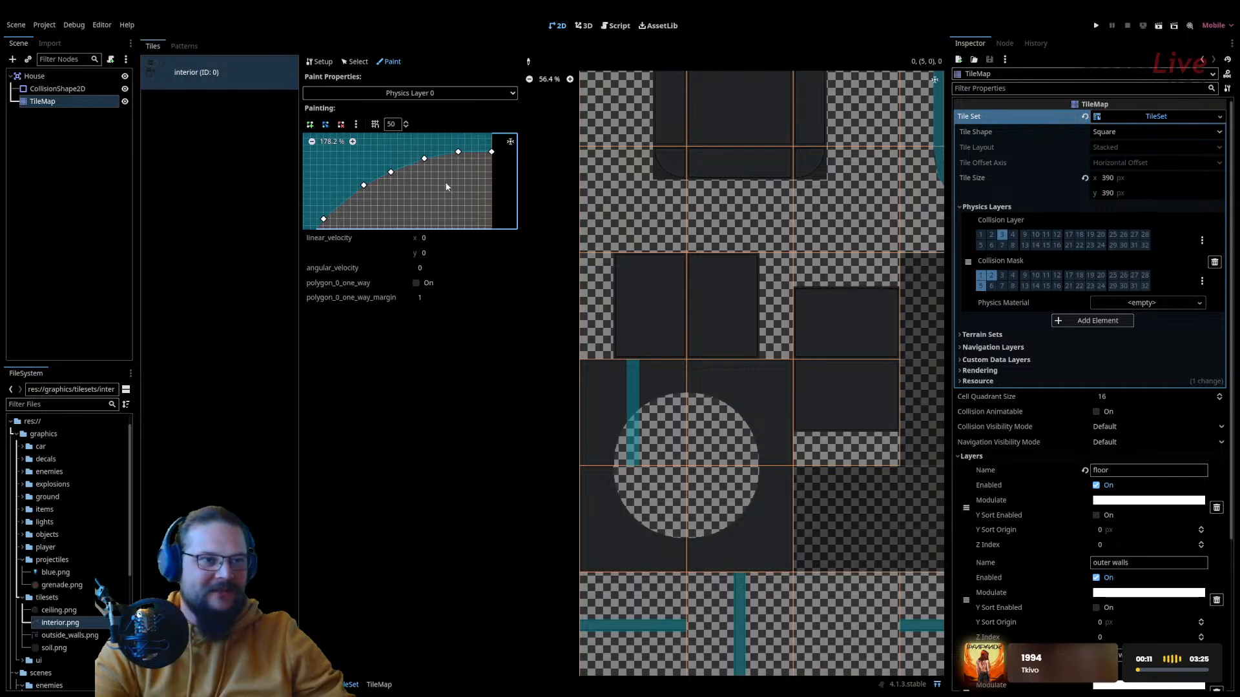
Step: Check the polygon's fit along the arc up close and widen the polygon editing area toward the tile source list
scroll(452, 190, down, 2)
scroll(451, 184, down, 6)
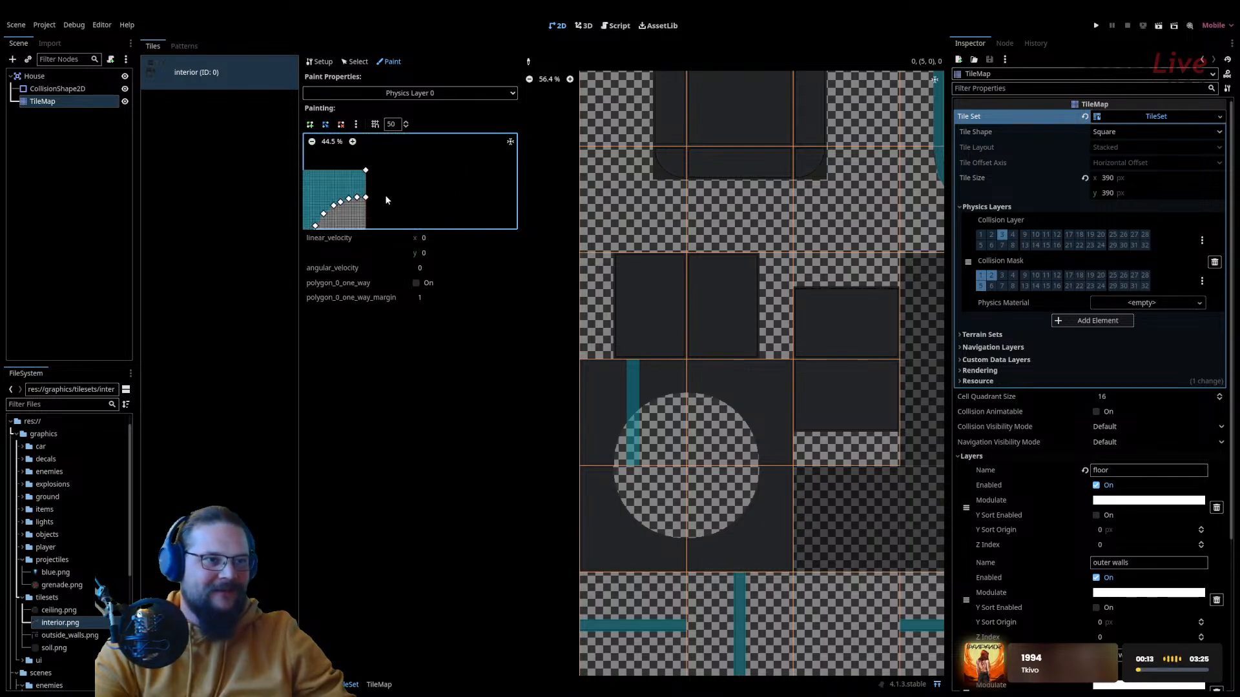
scroll(452, 162, up, 3)
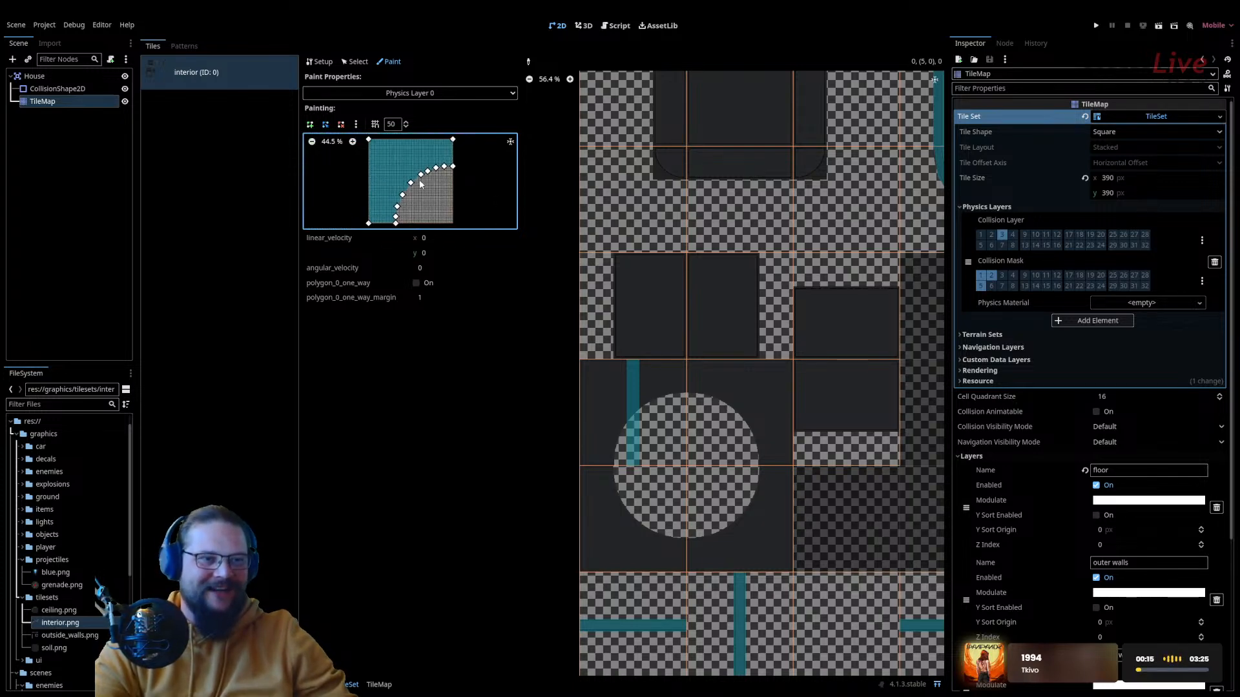
scroll(411, 185, up, 5)
scroll(413, 183, up, 8)
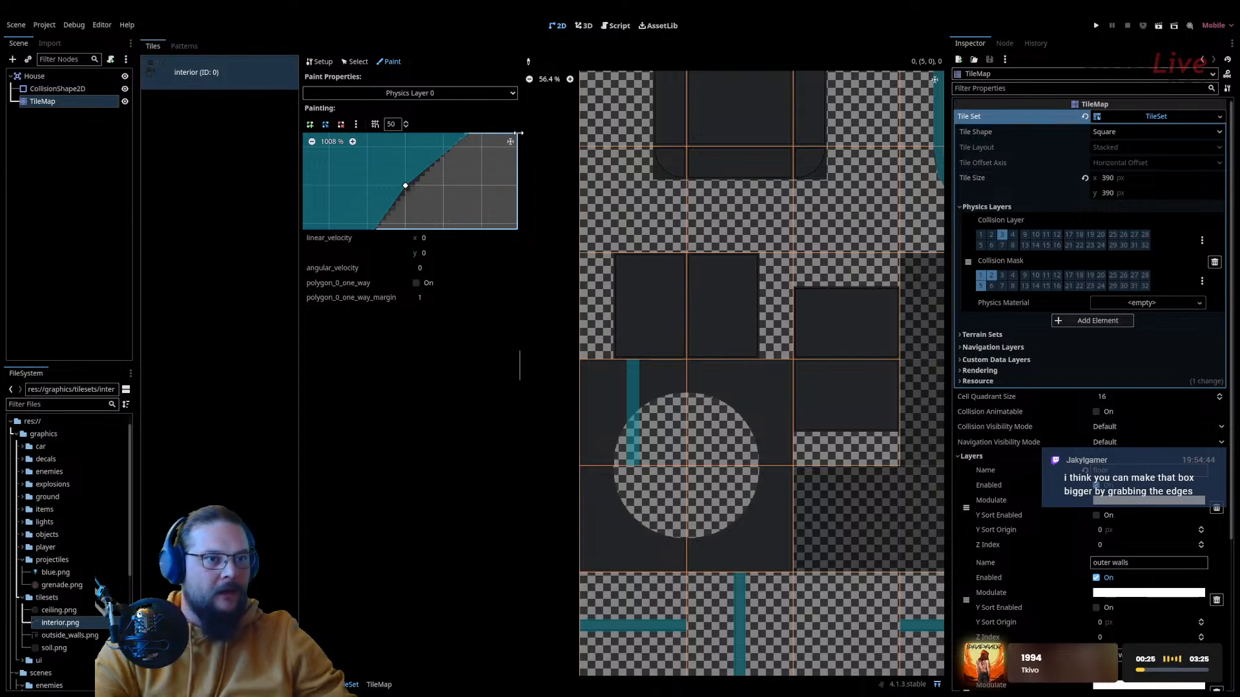
drag(519, 233, 594, 235)
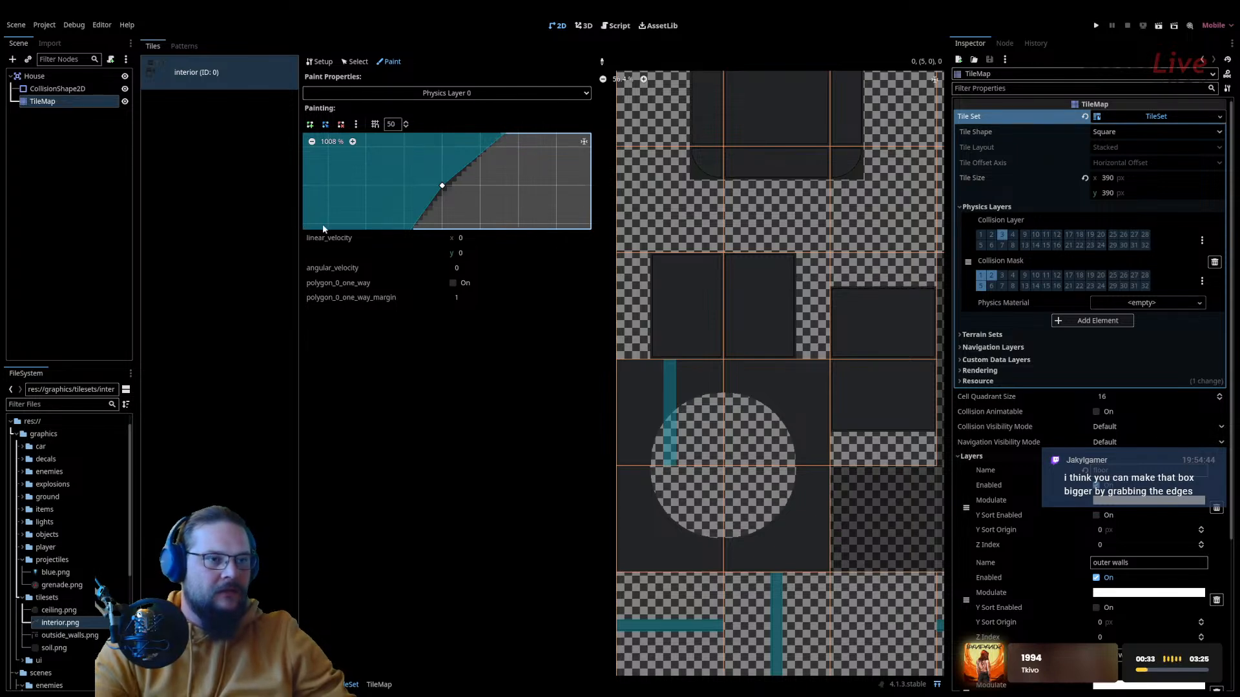
drag(300, 236, 228, 236)
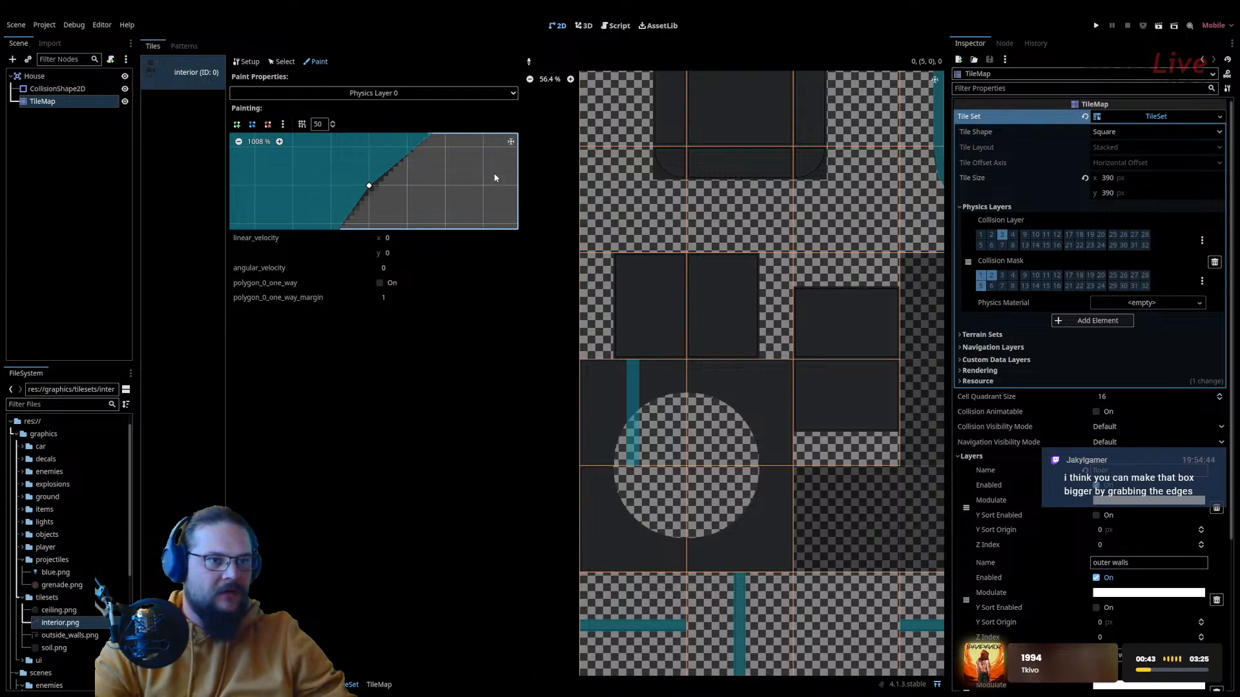
Step: Paint the curved shape, rotated for each quadrant, onto circle tiles (0, 4), (1, 4), (1, 5) and (0, 5)
scroll(400, 179, down, 8)
scroll(398, 180, down, 2)
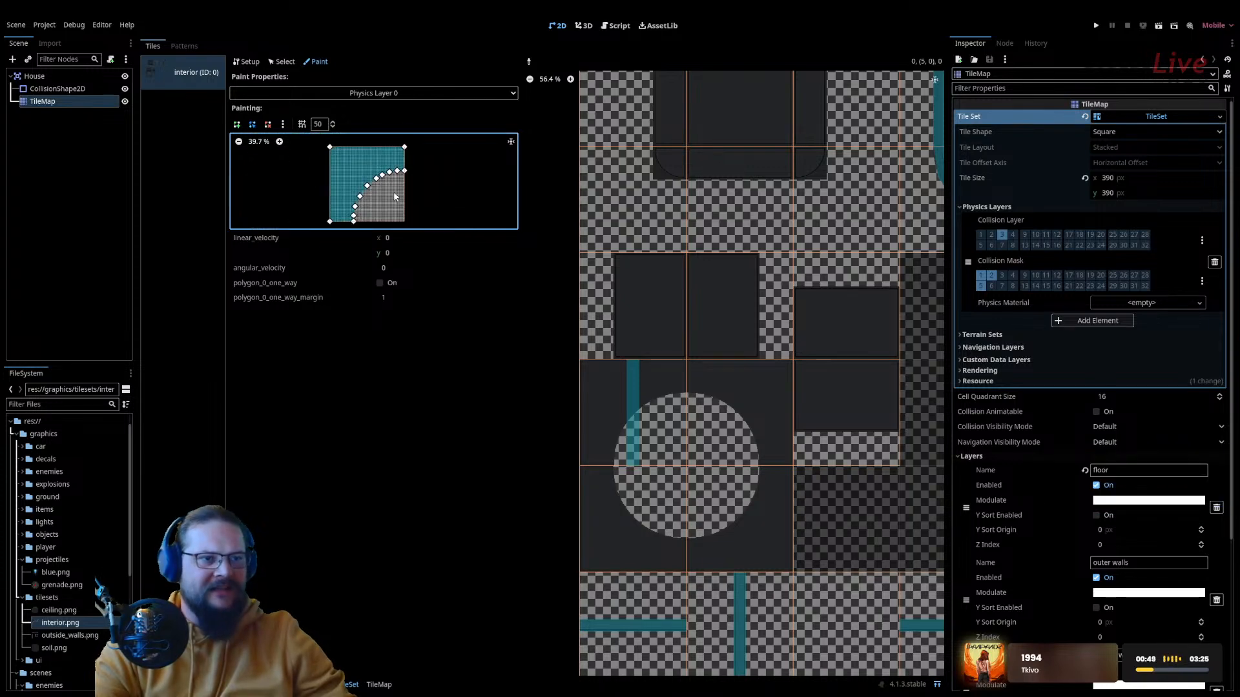
middle_drag(396, 196, 408, 191)
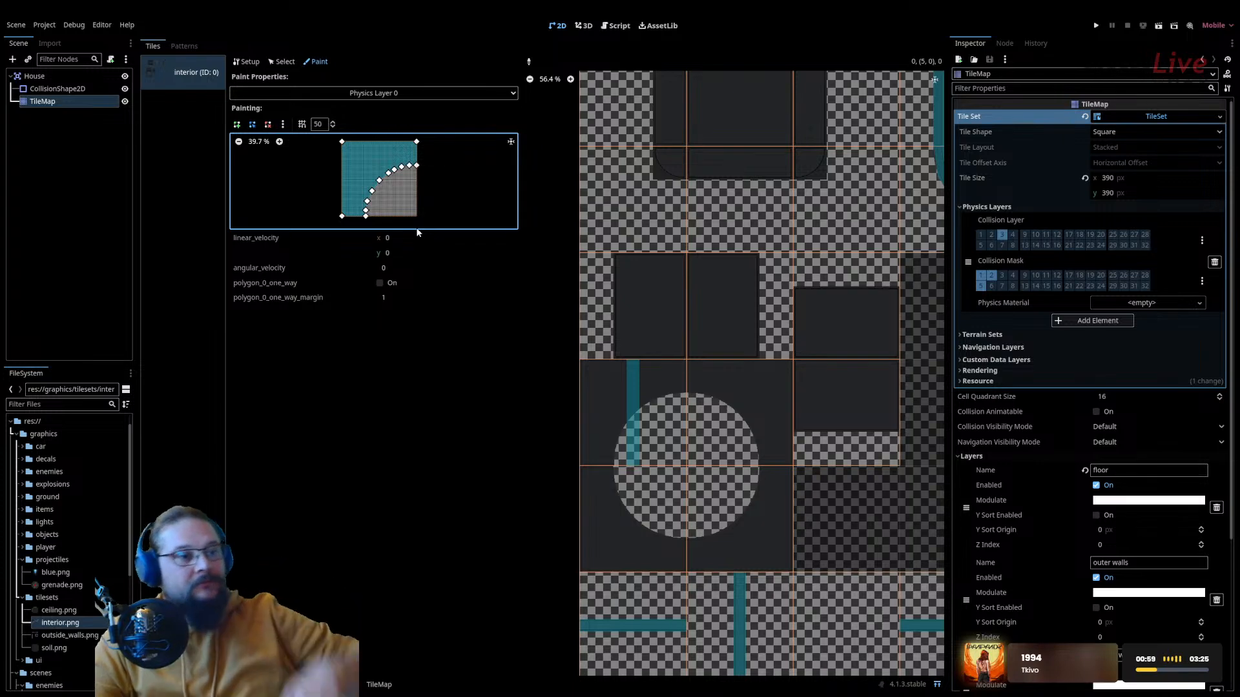
drag(618, 412, 748, 435)
key(r)
click(747, 431)
key(r)
click(757, 503)
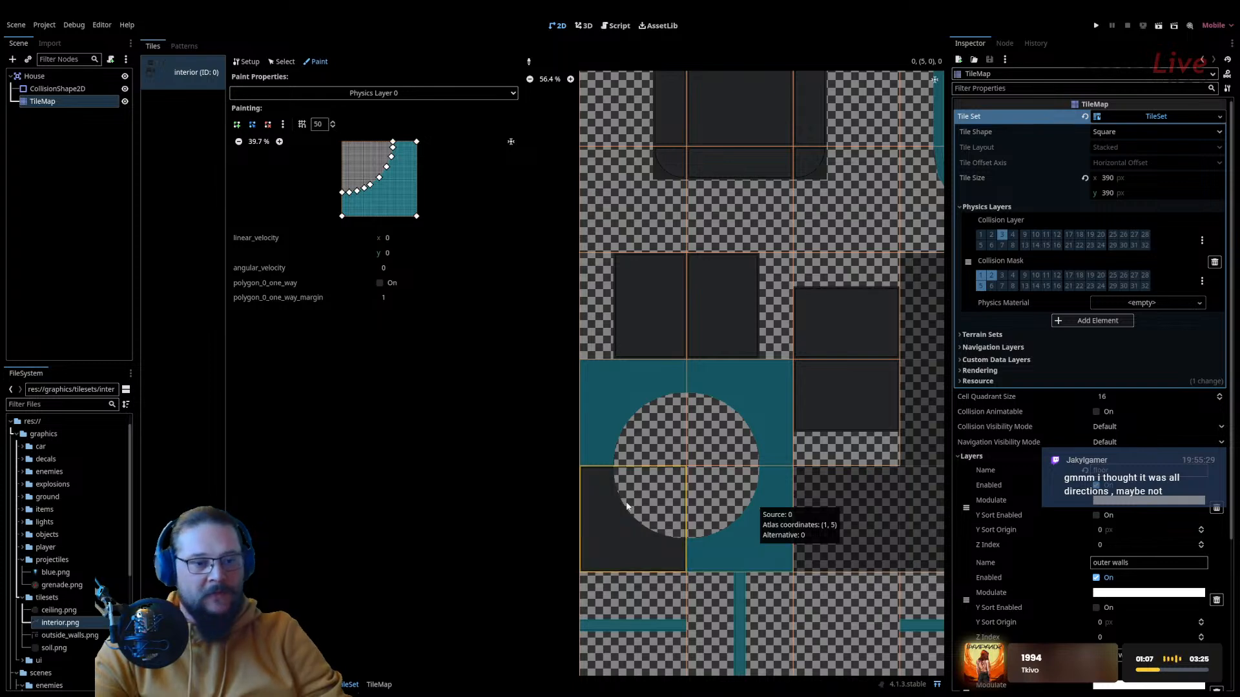
key(r)
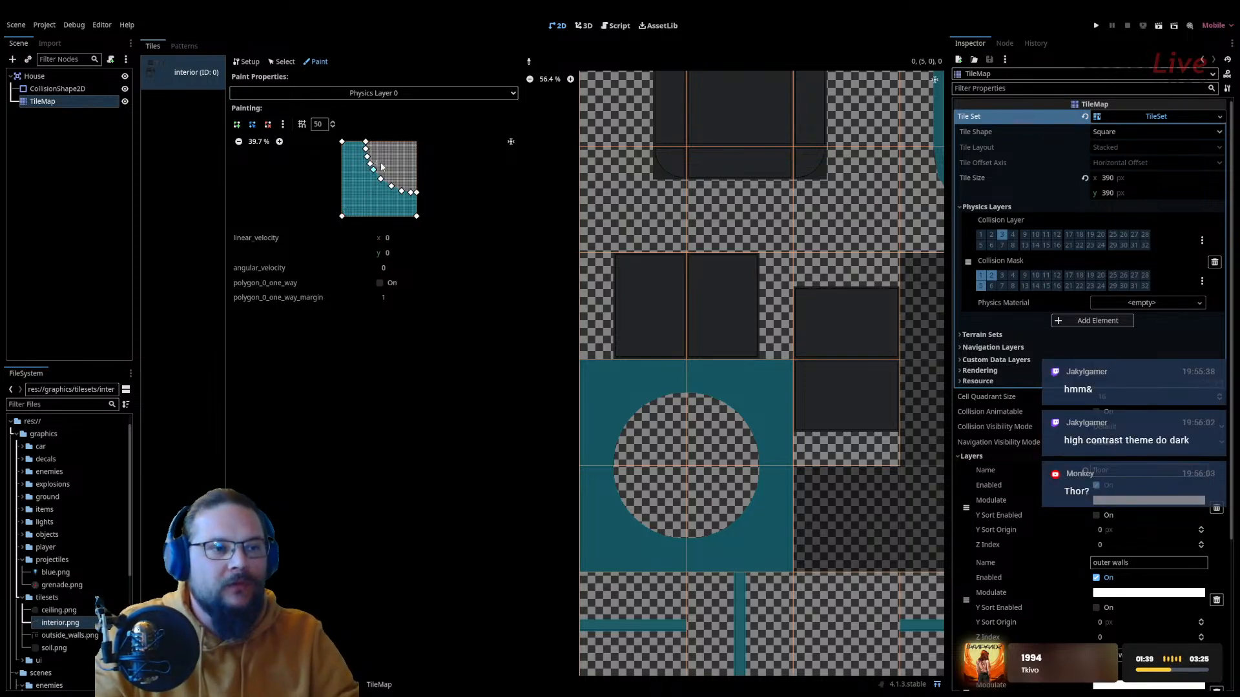
middle_drag(782, 357, 649, 351)
scroll(649, 352, down, 3)
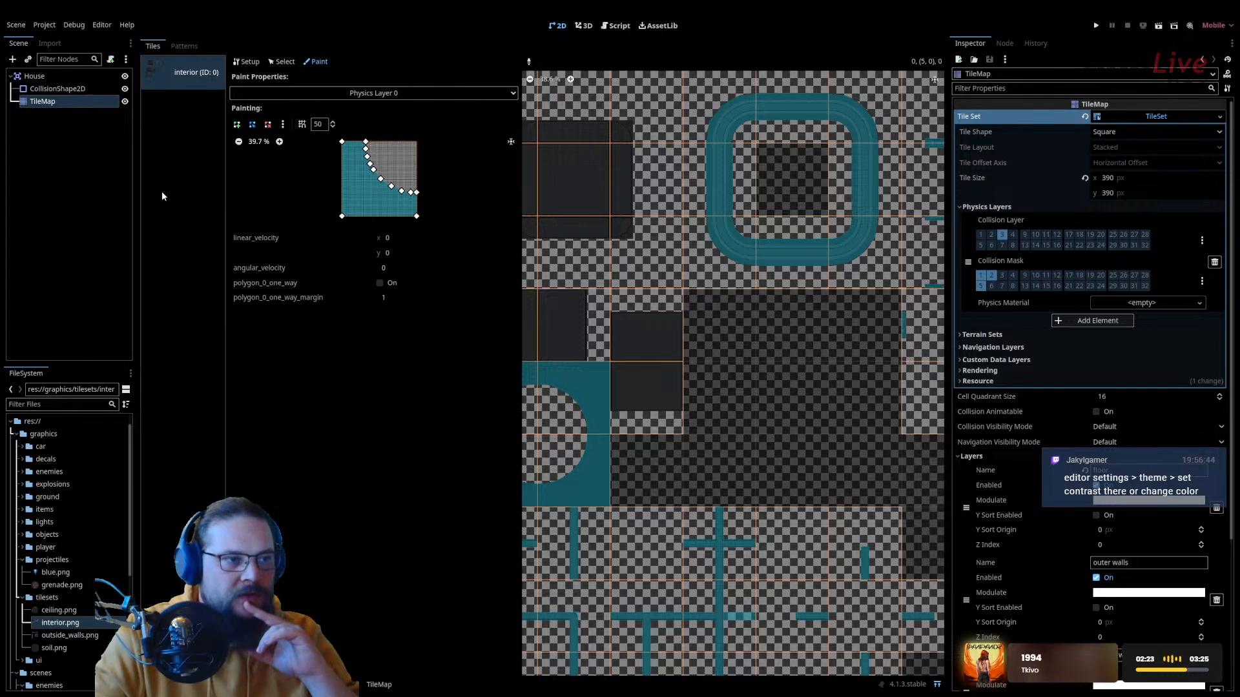
drag(226, 183, 213, 182)
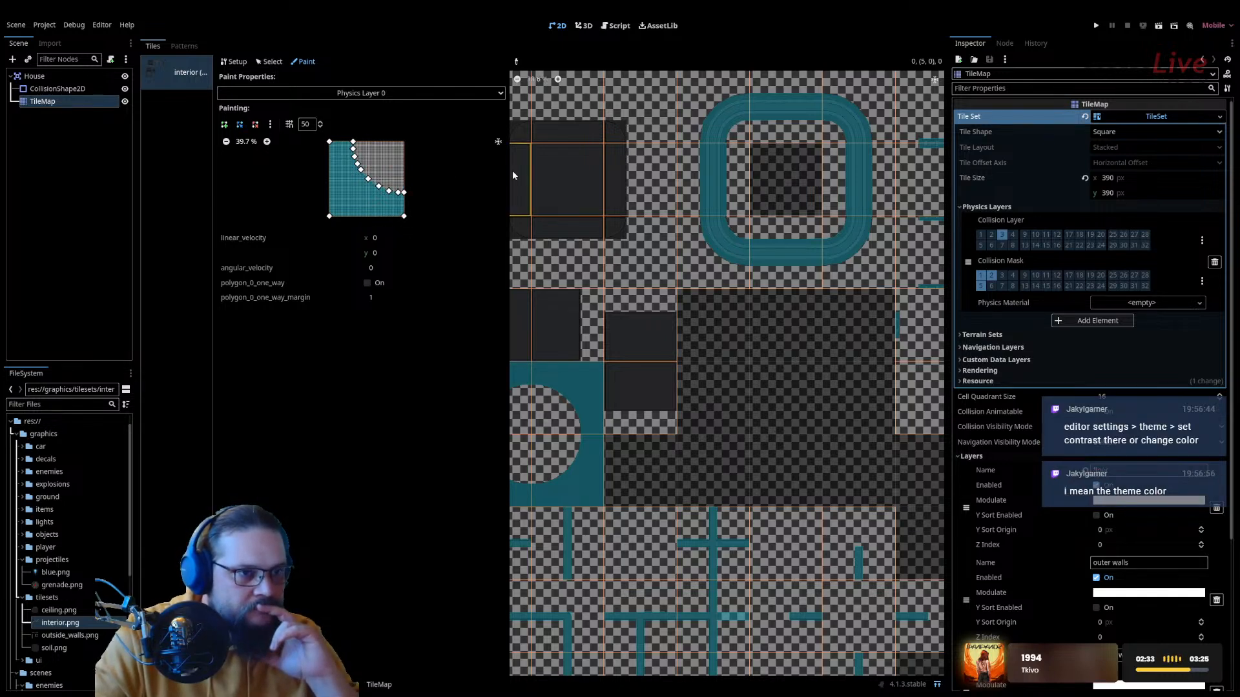
mouse_move(509, 171)
mouse_down()
mouse_move(456, 173)
mouse_move(513, 174)
mouse_up()
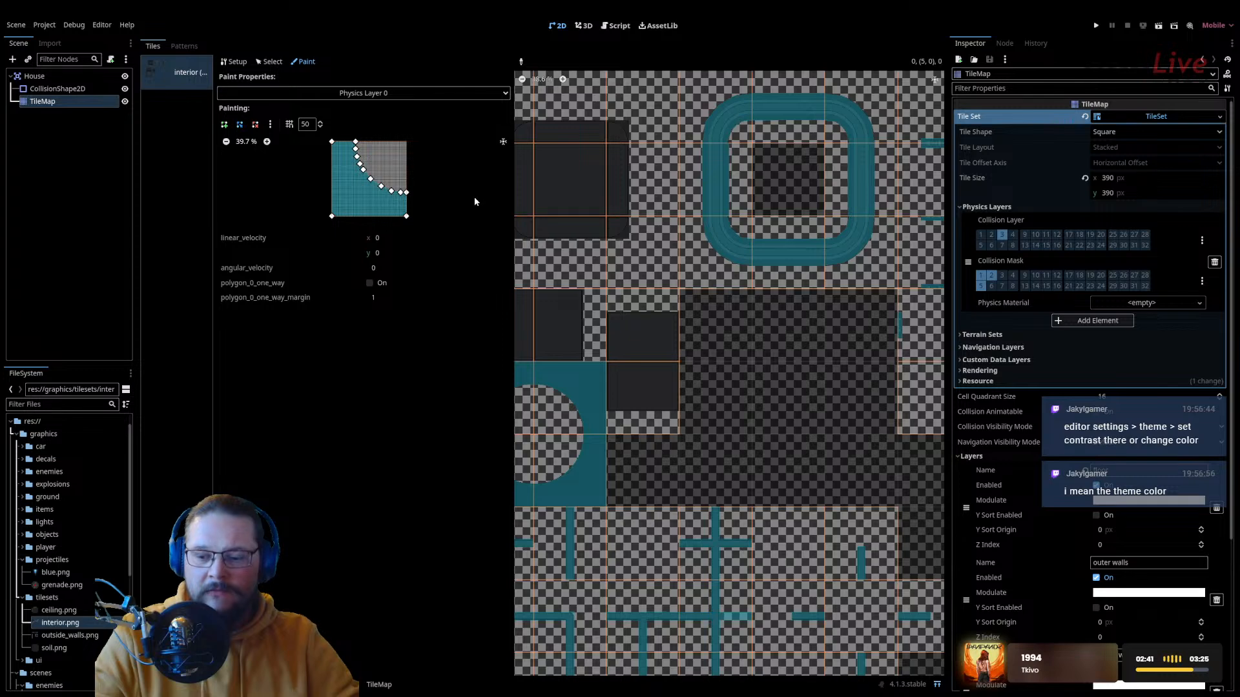
click(102, 24)
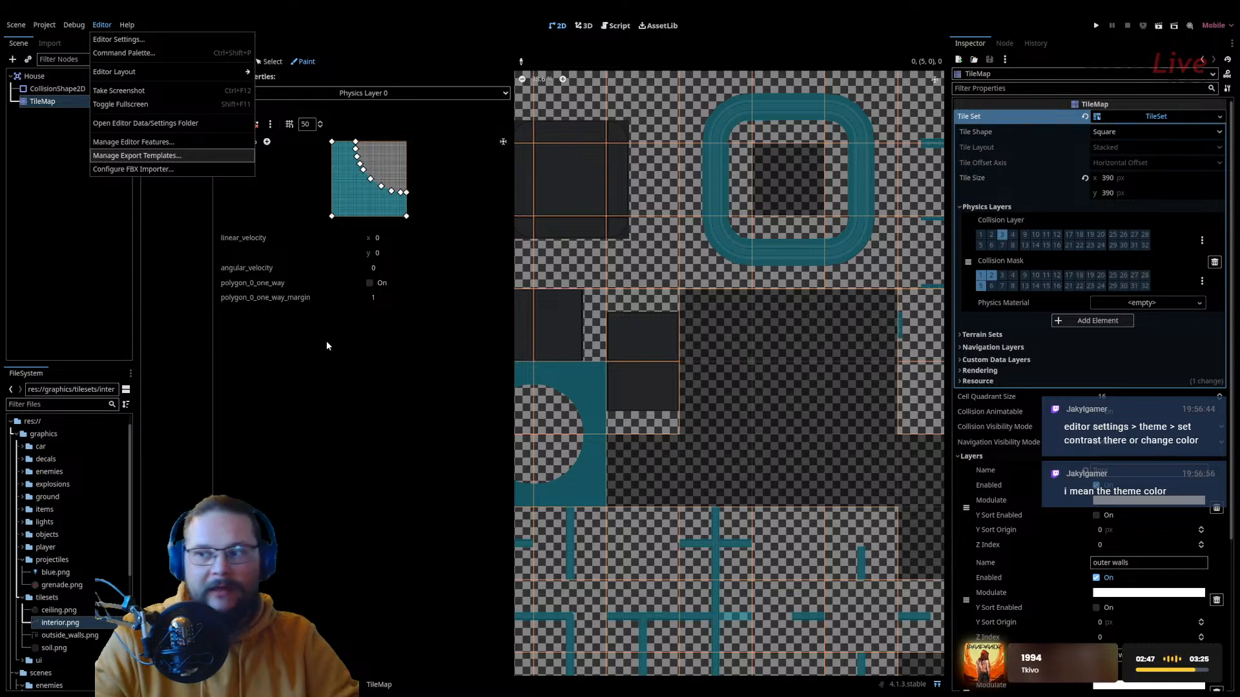
click(502, 285)
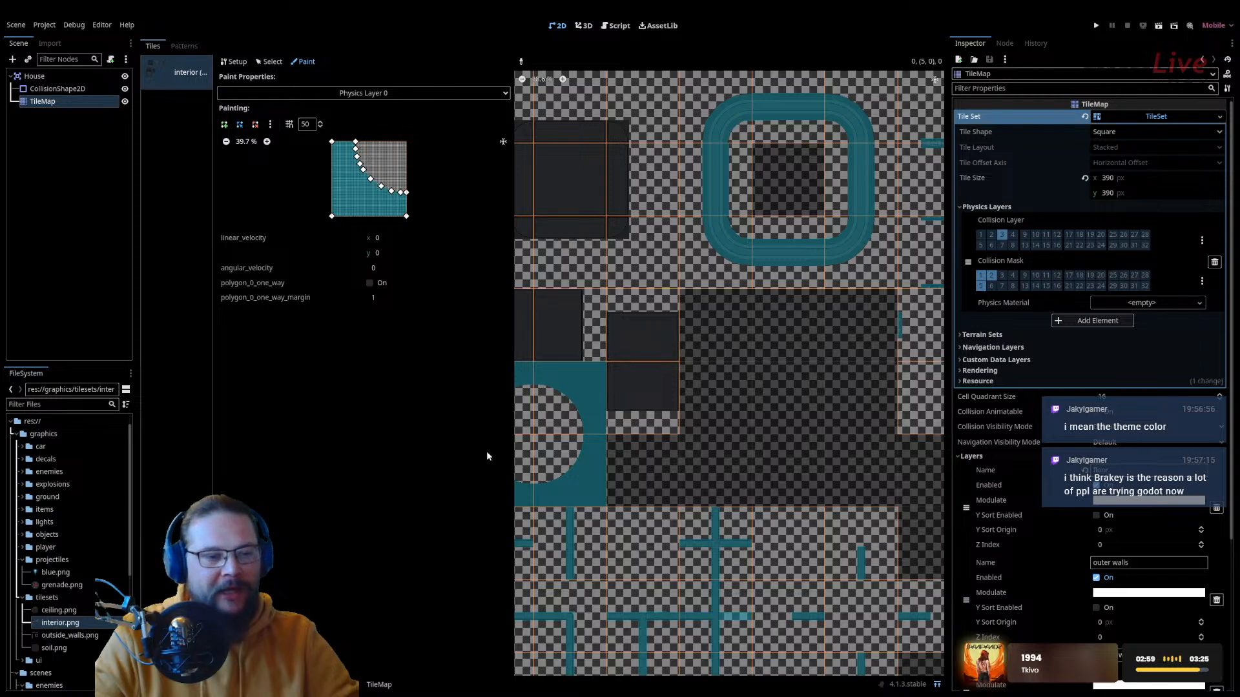
Step: Widen the vertical bar polygon to cover roughly the right two thirds of the tile and paint it onto tile (0, 3)
middle_drag(577, 434, 690, 449)
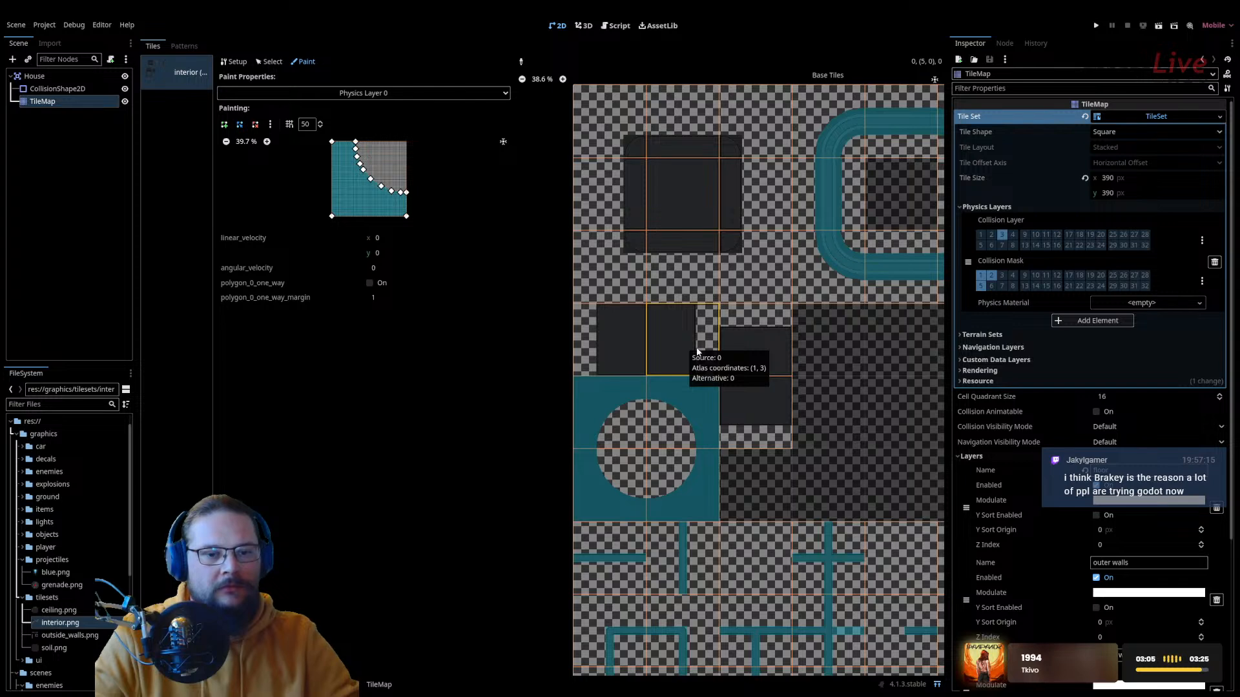
click(521, 61)
click(670, 335)
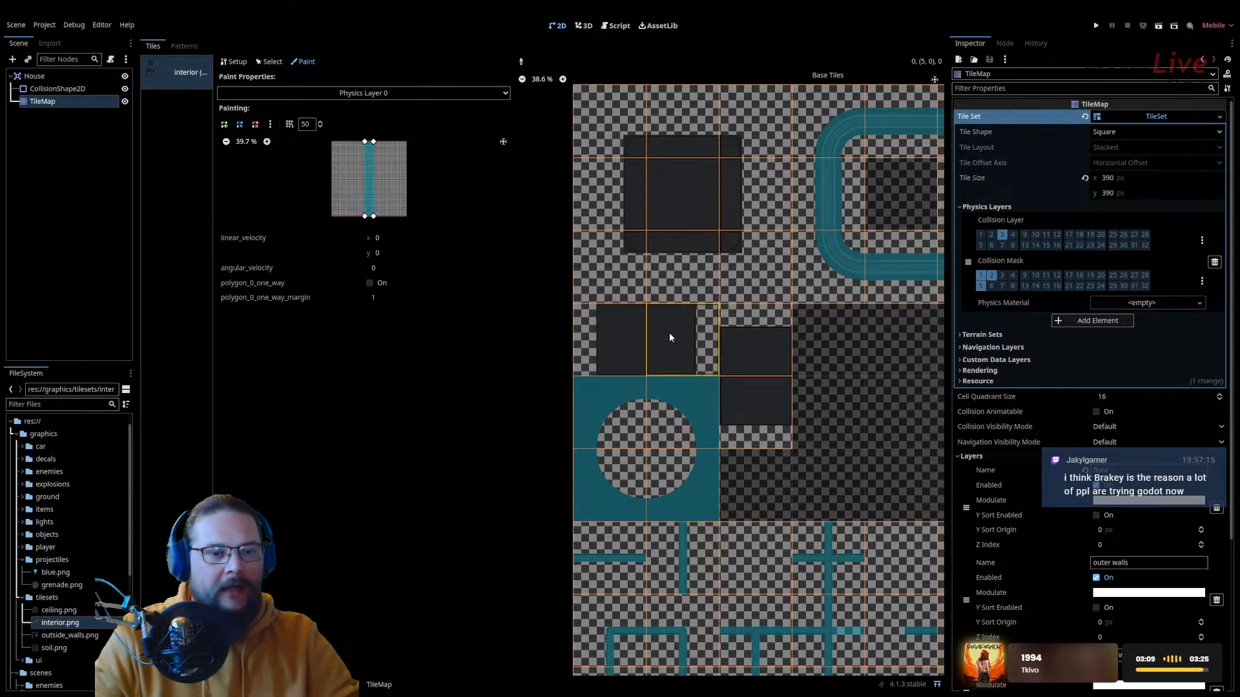
click(595, 338)
drag(365, 141, 356, 142)
drag(364, 217, 406, 216)
drag(373, 142, 406, 141)
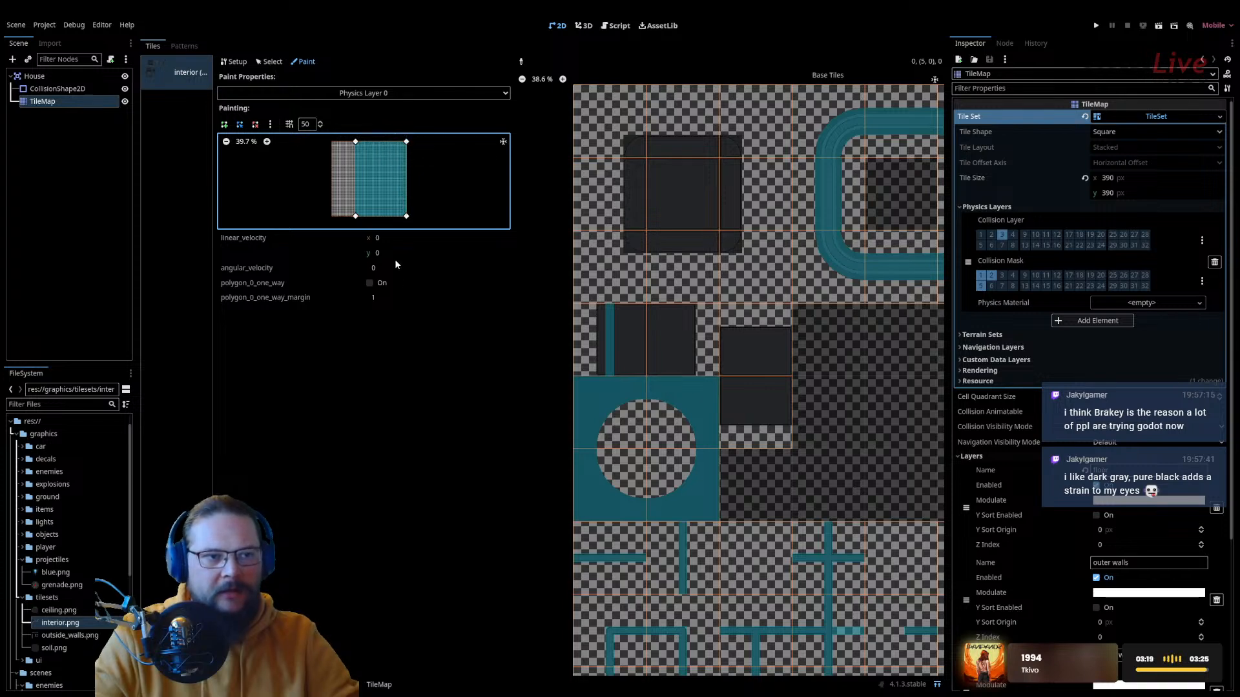
click(614, 341)
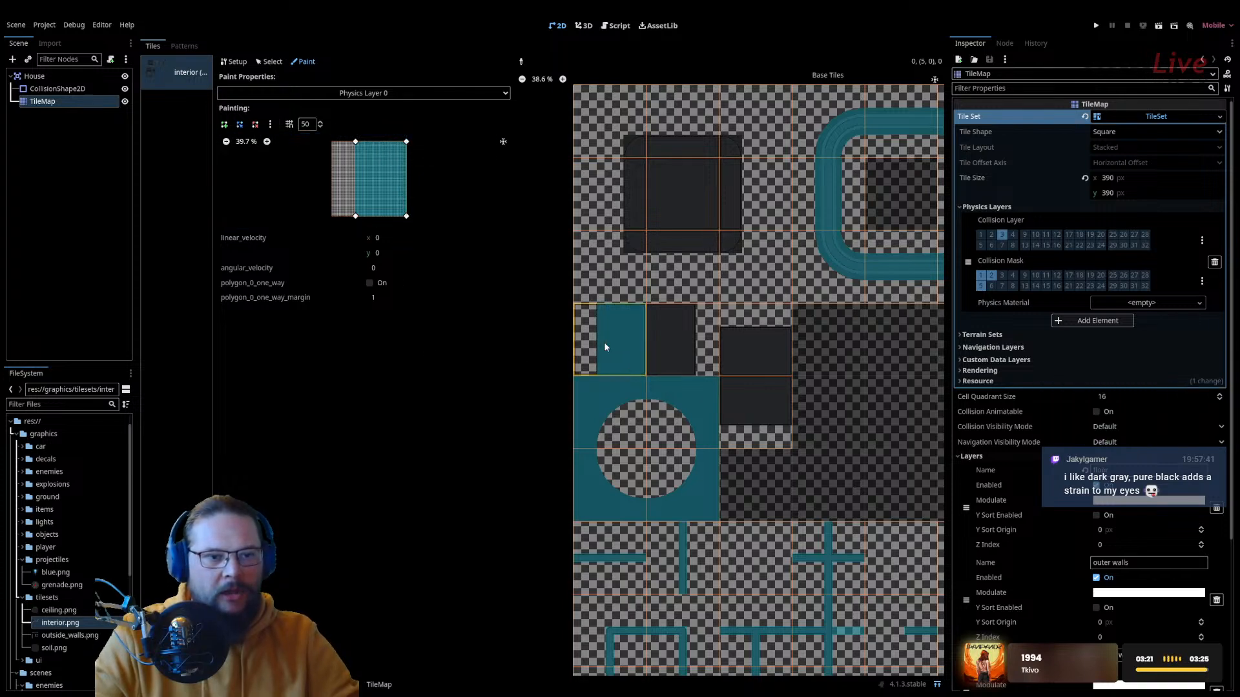
Step: Rotate the widened polygon by 180 degrees so it covers the left part, and paint it onto tile (1, 3)
click(664, 339)
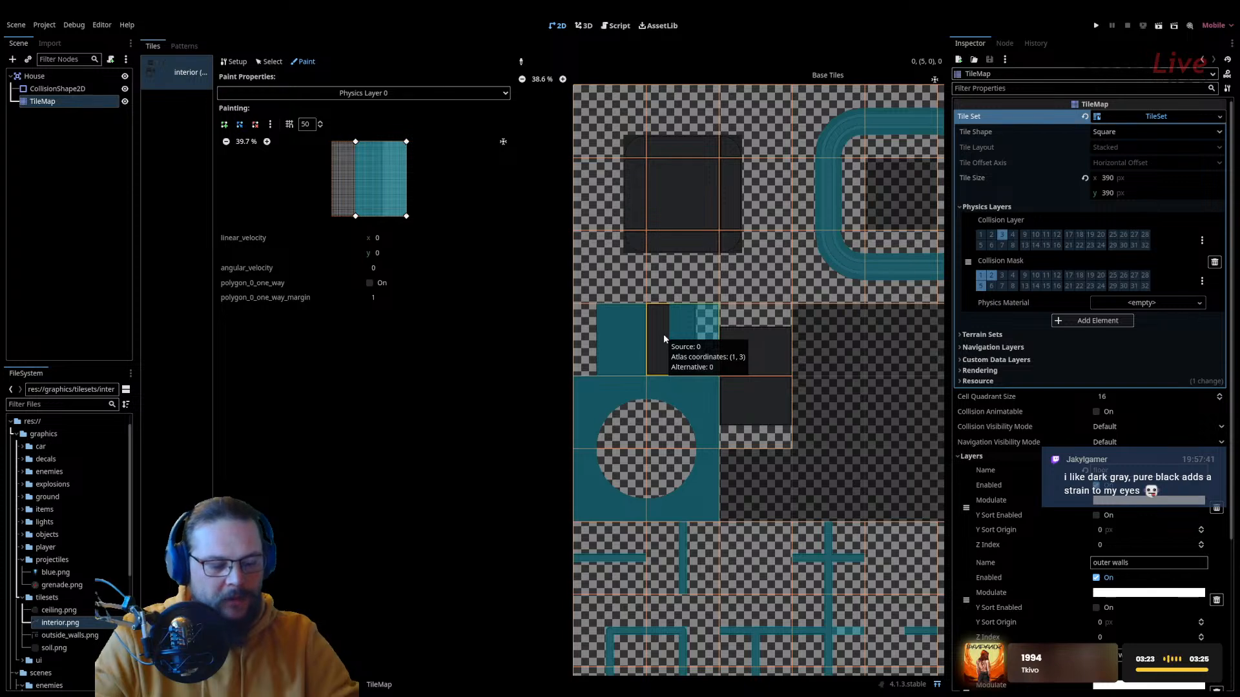
key(r)
key(r)
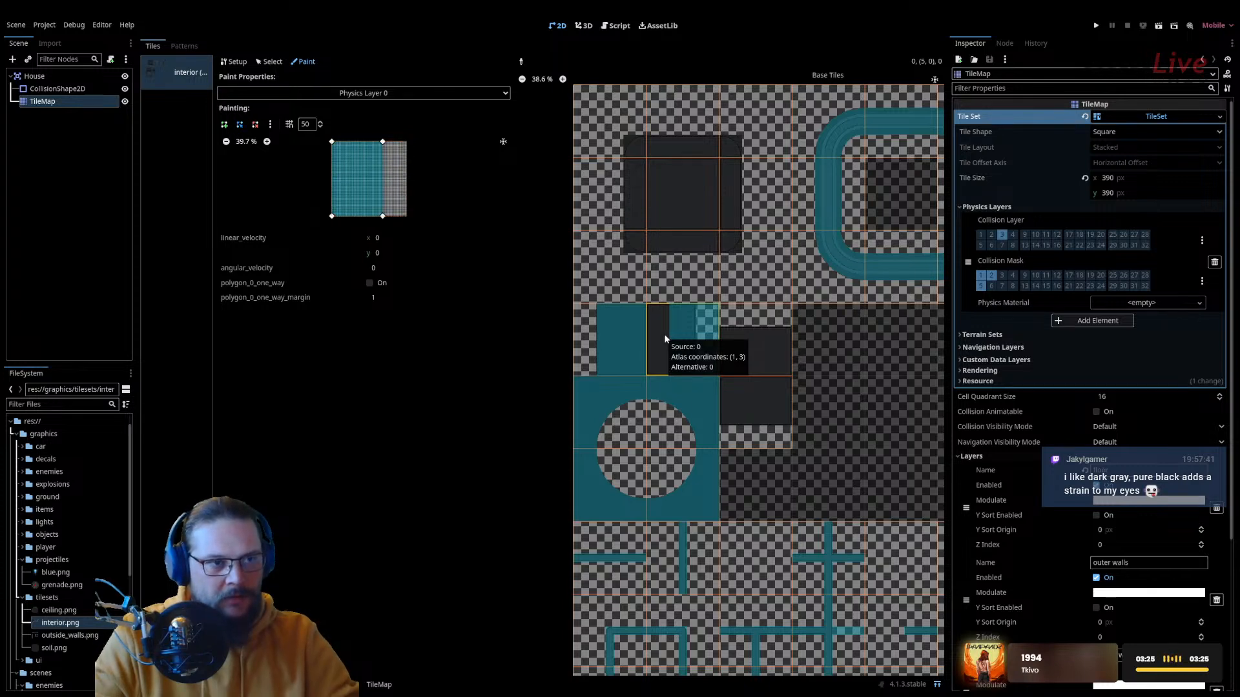
click(664, 336)
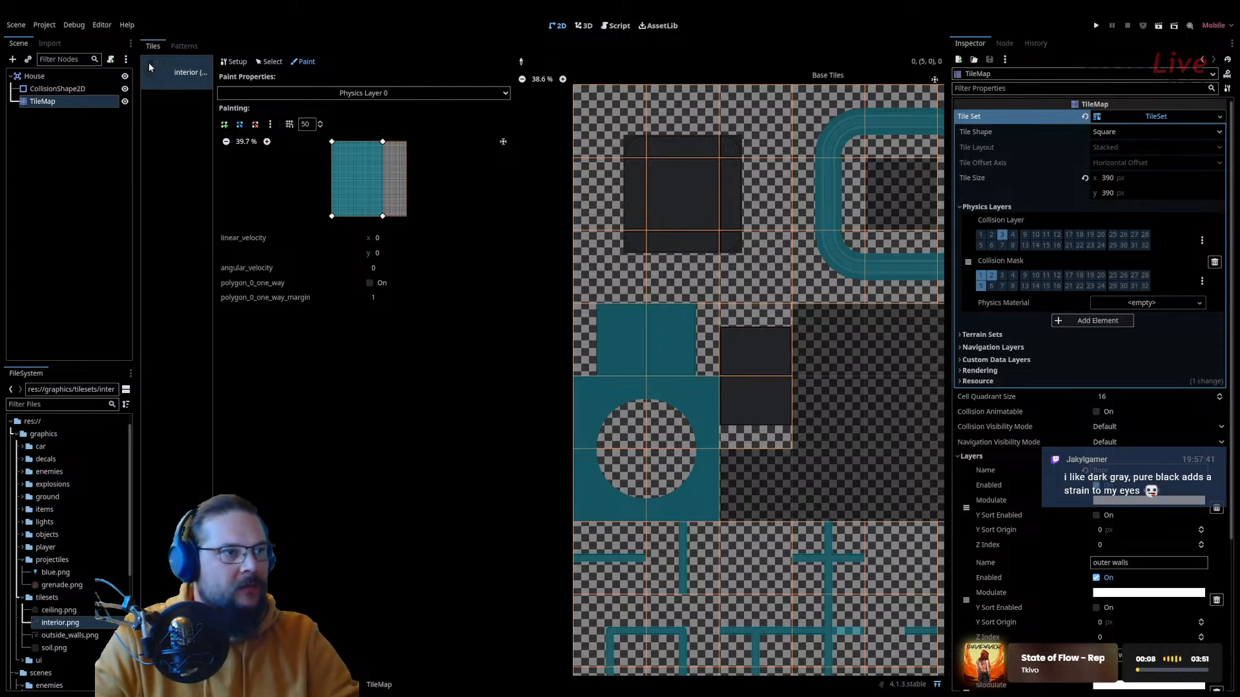
Step: Look through the Project Settings categories for an option that controls the editor's theme colours, and close the dialog
click(78, 25)
click(44, 25)
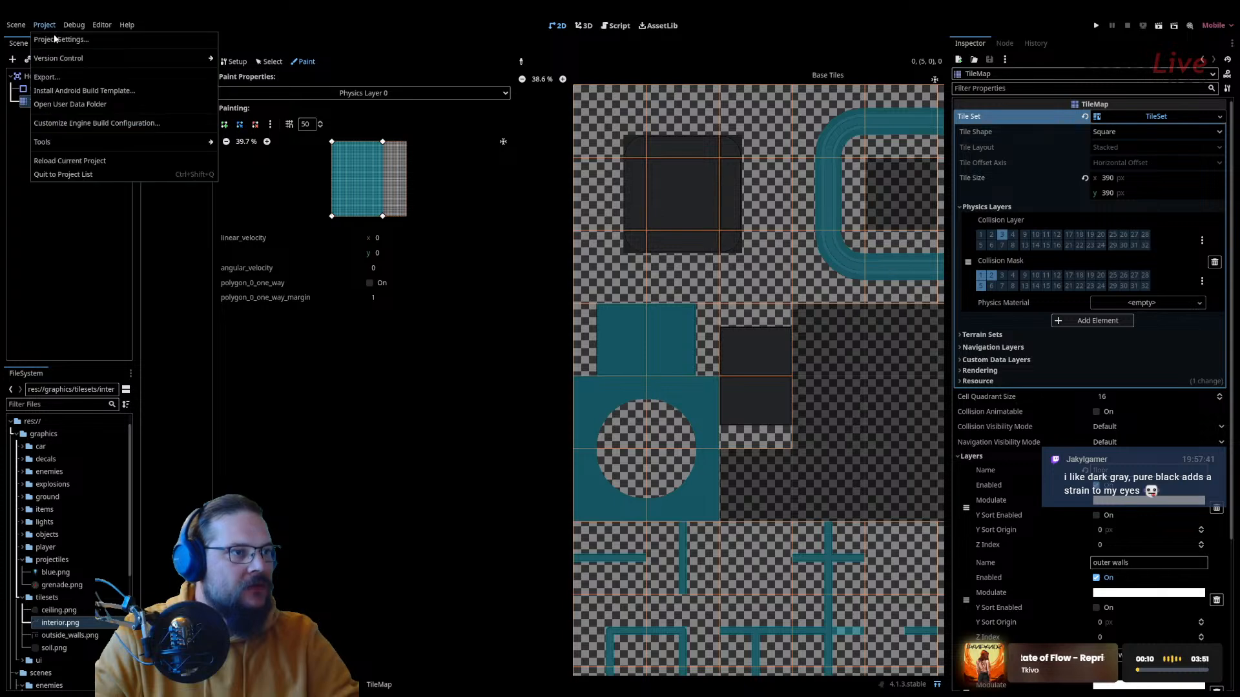
click(58, 40)
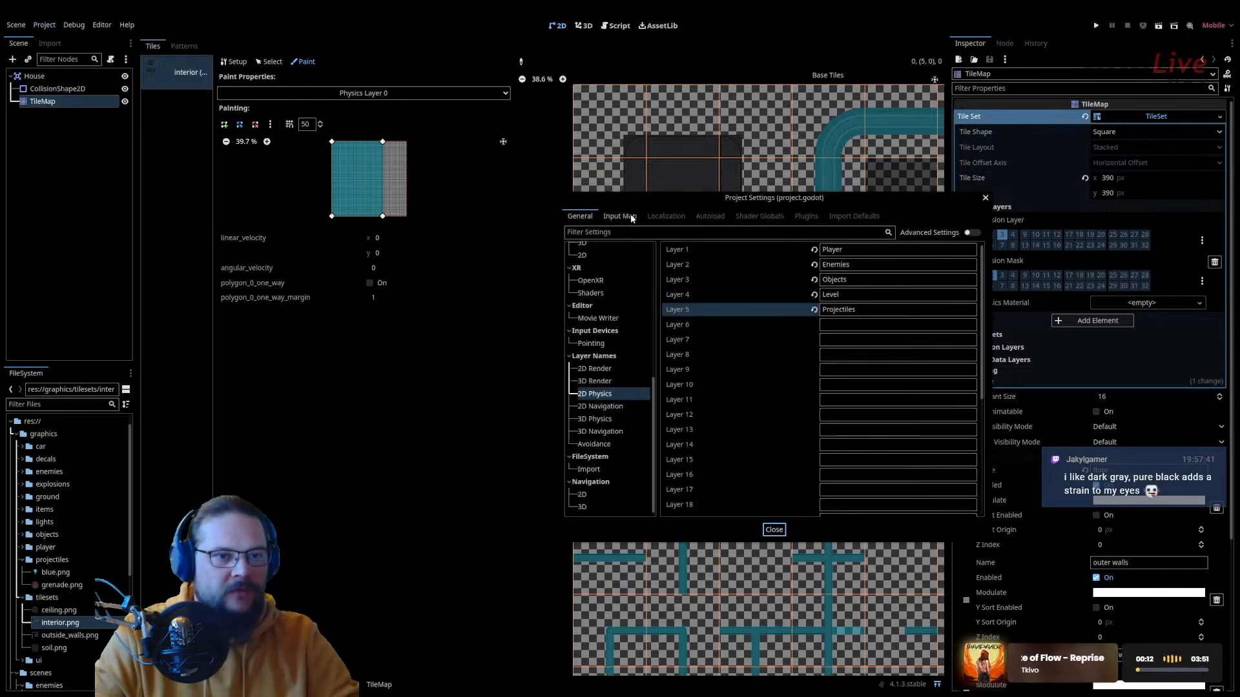
scroll(637, 307, up, 8)
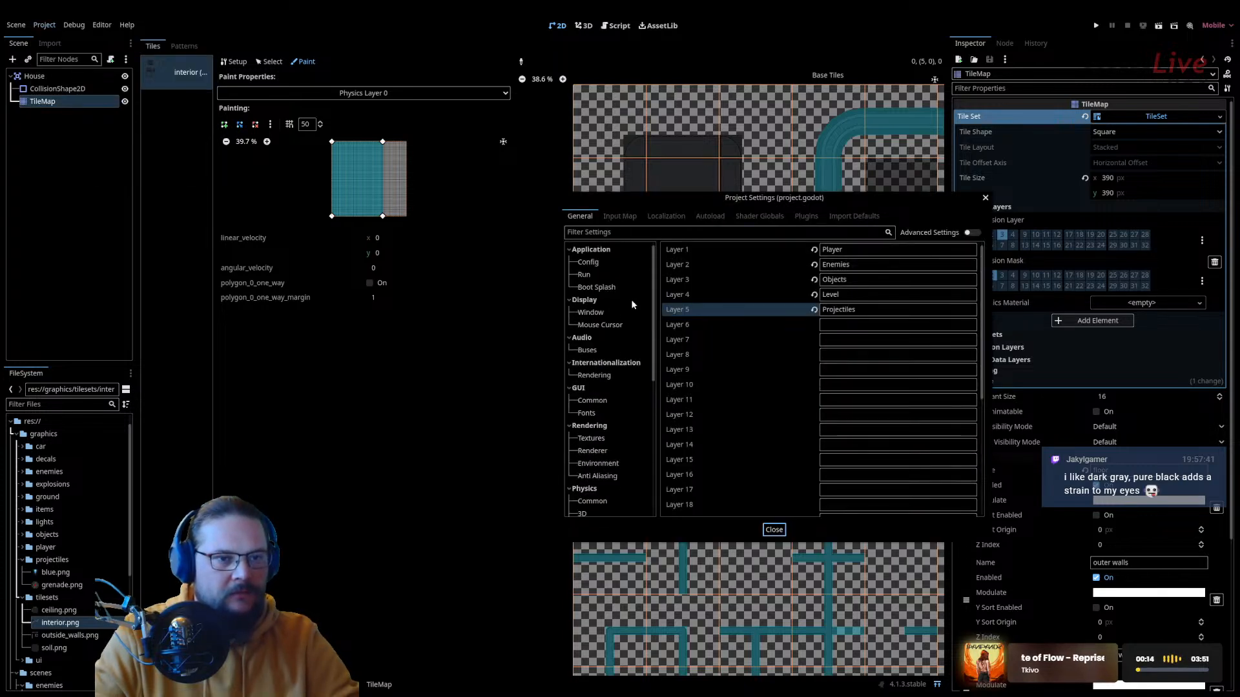
click(594, 263)
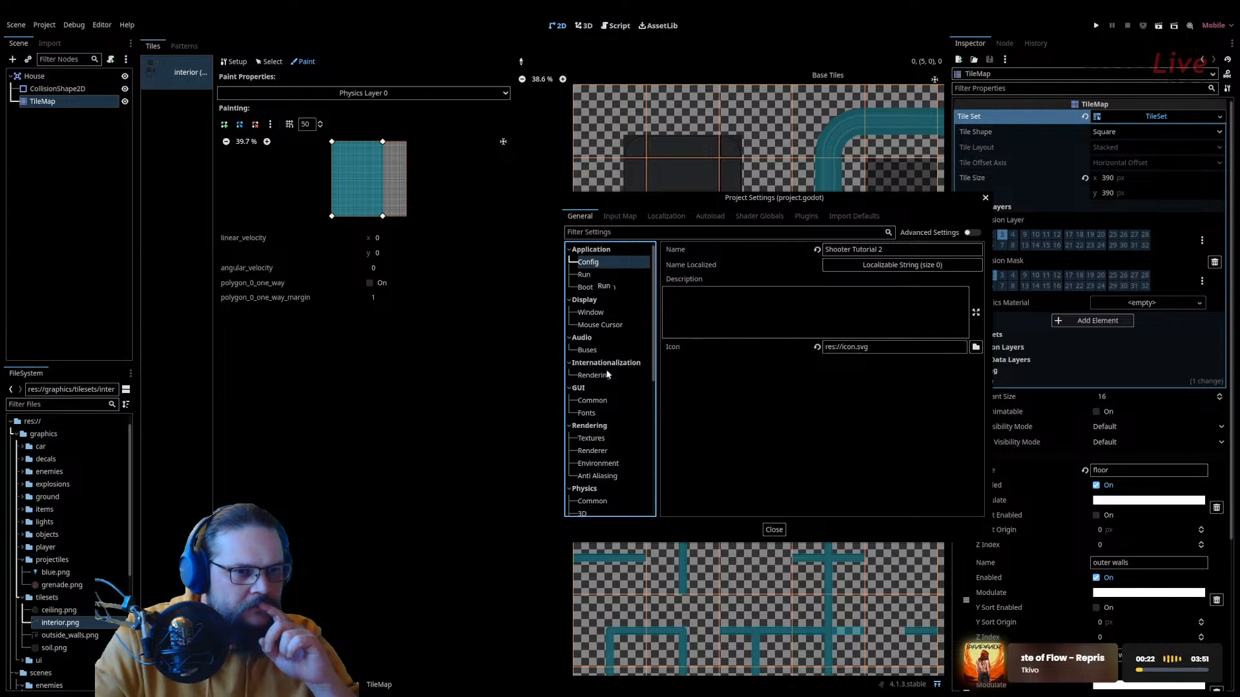
click(593, 400)
click(588, 412)
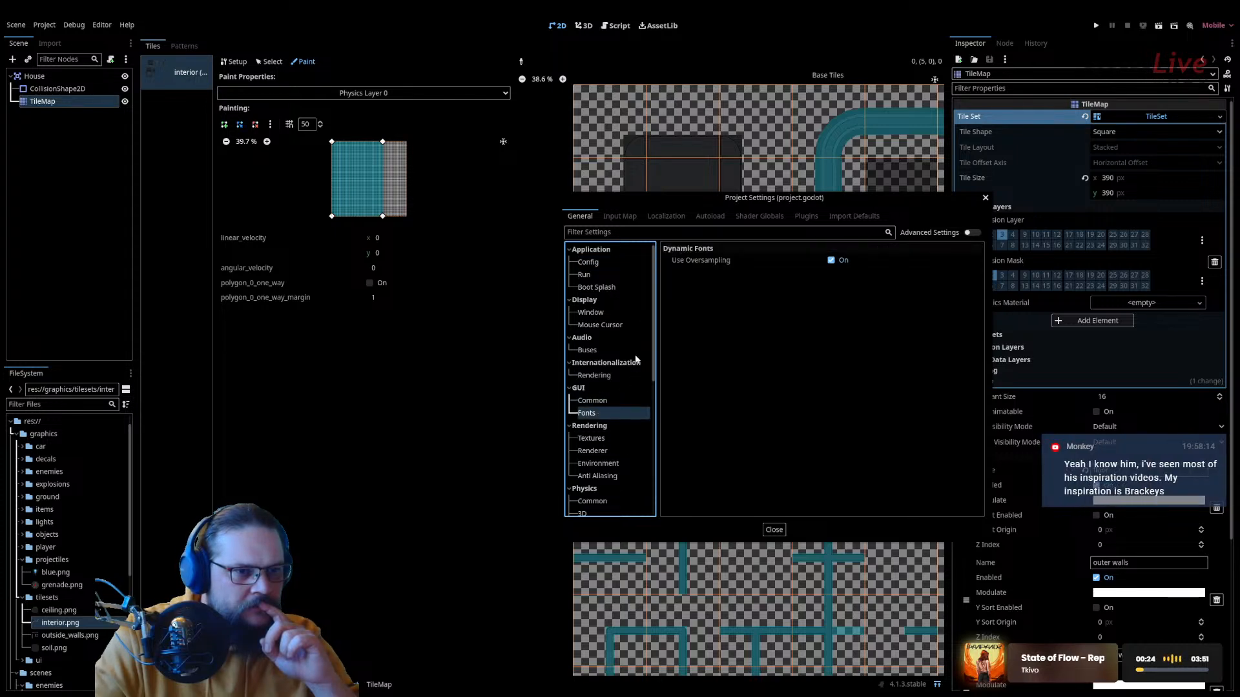
click(593, 312)
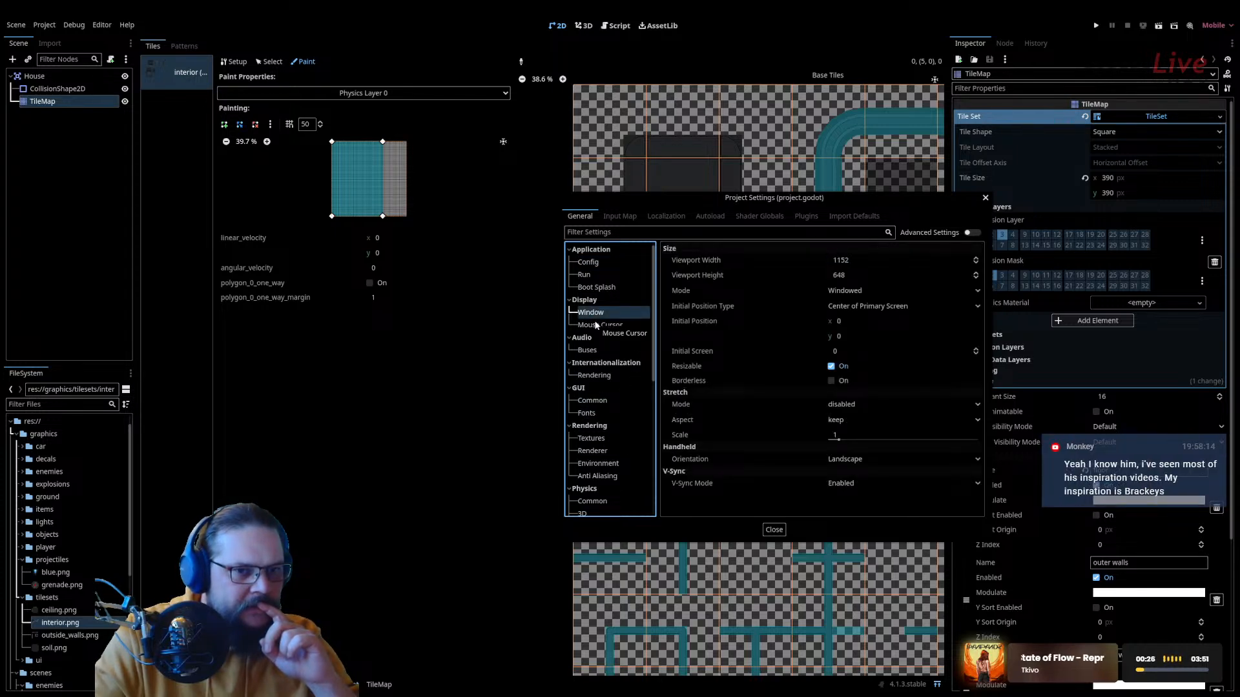
click(595, 325)
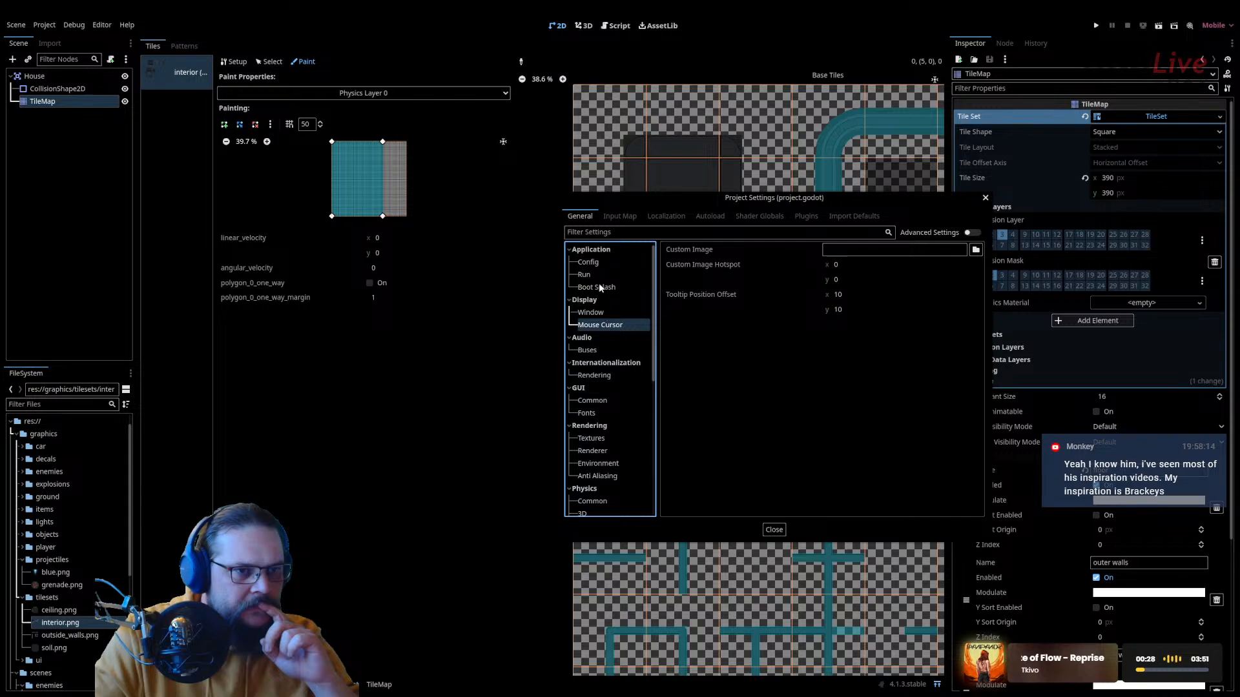
click(590, 262)
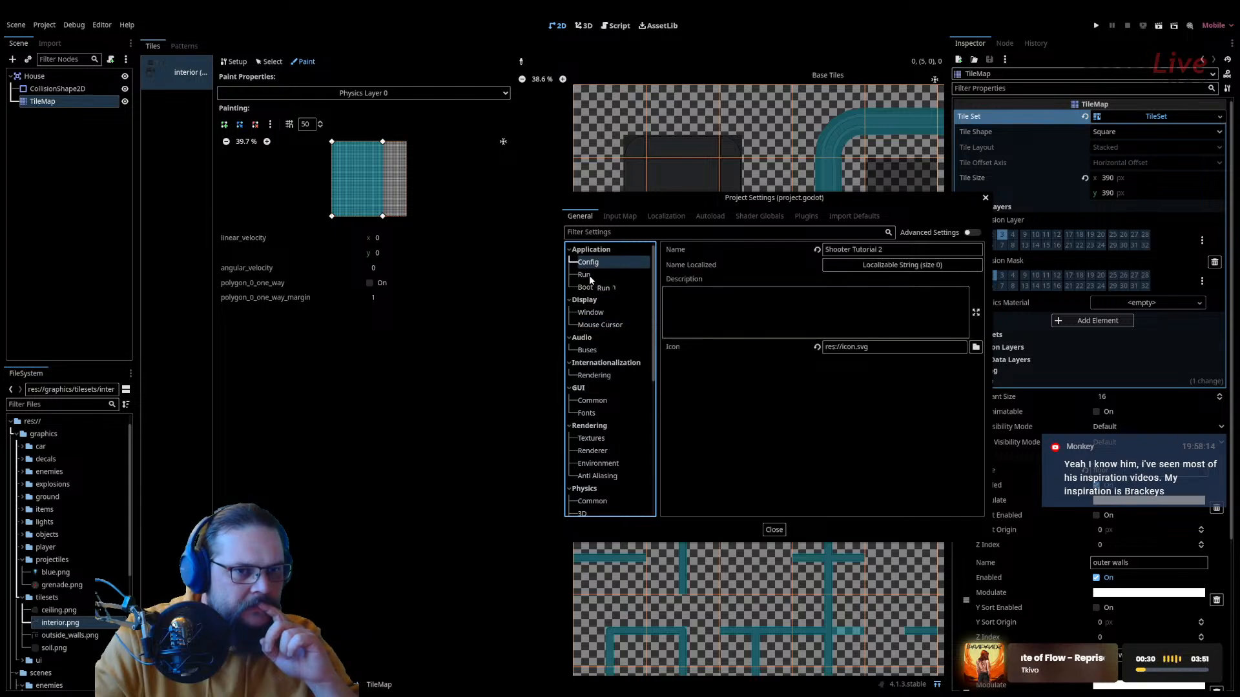
click(588, 275)
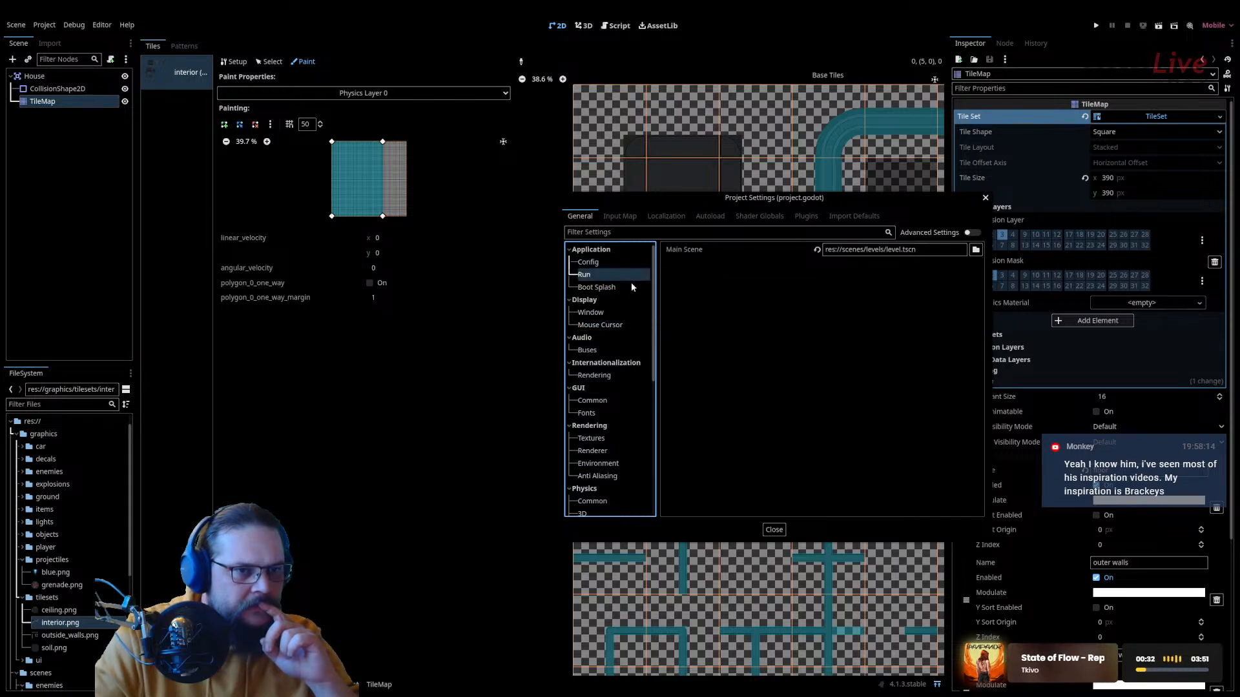
scroll(651, 288, down, 1)
drag(652, 288, 653, 427)
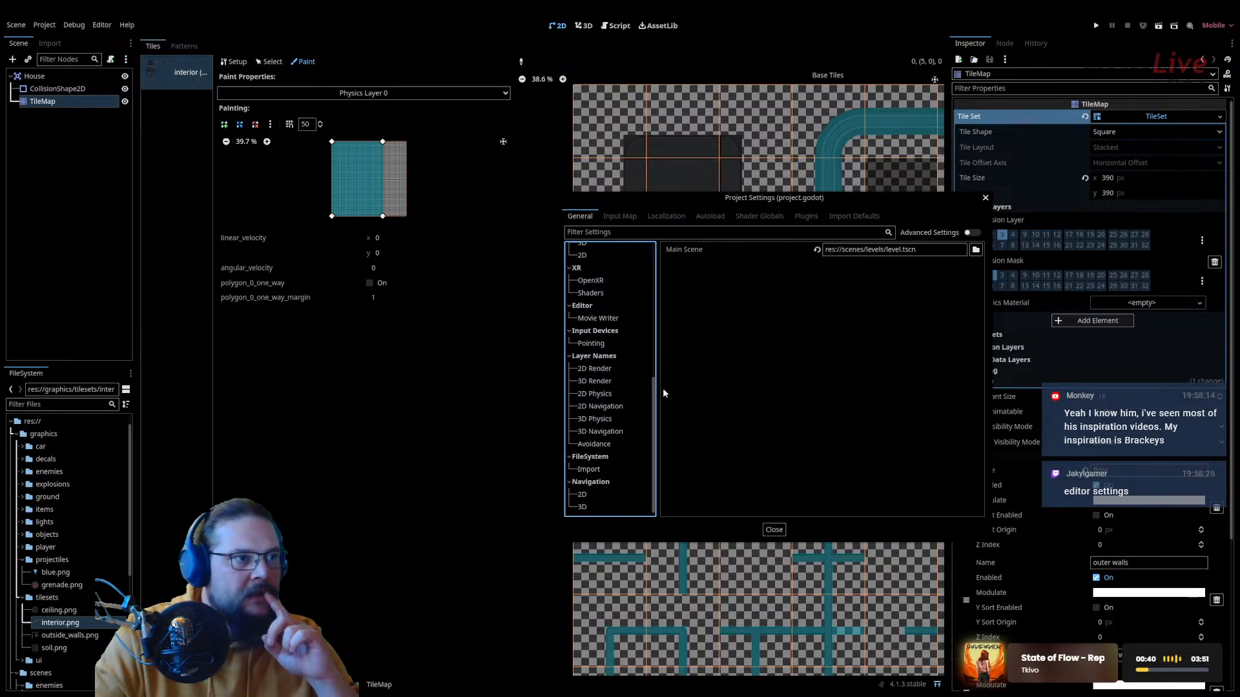
click(985, 198)
Step: Open the interface Theme section of the Editor Settings
click(99, 28)
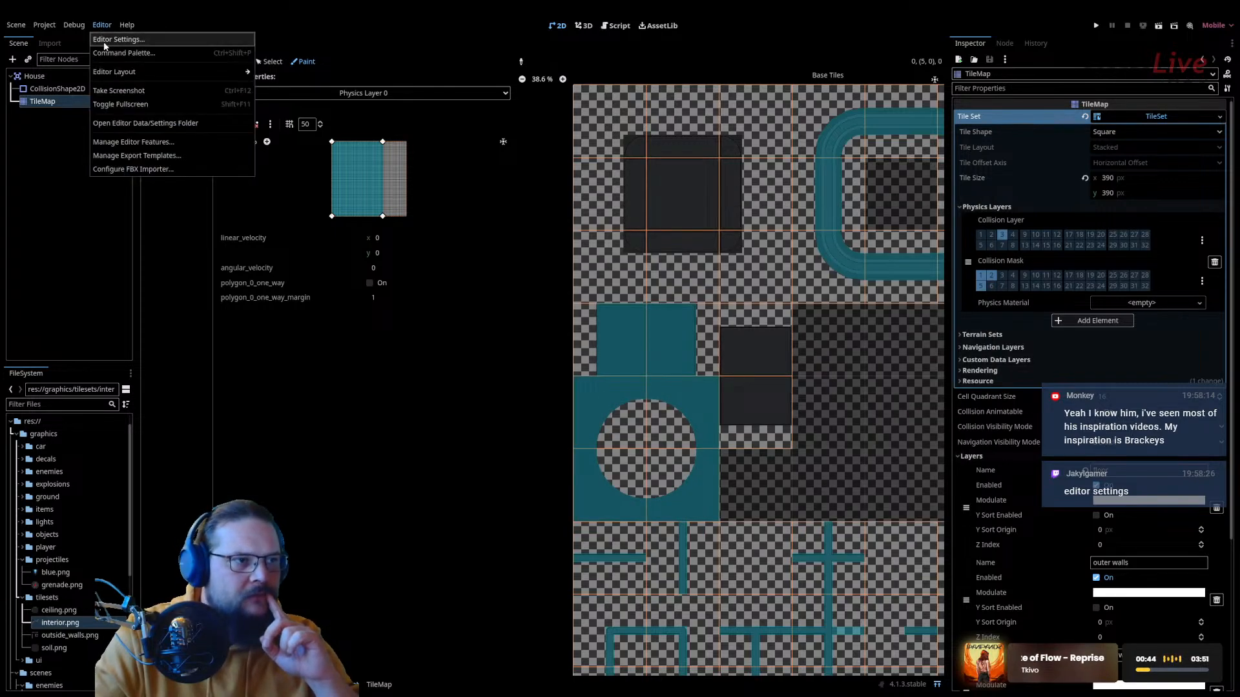
click(103, 40)
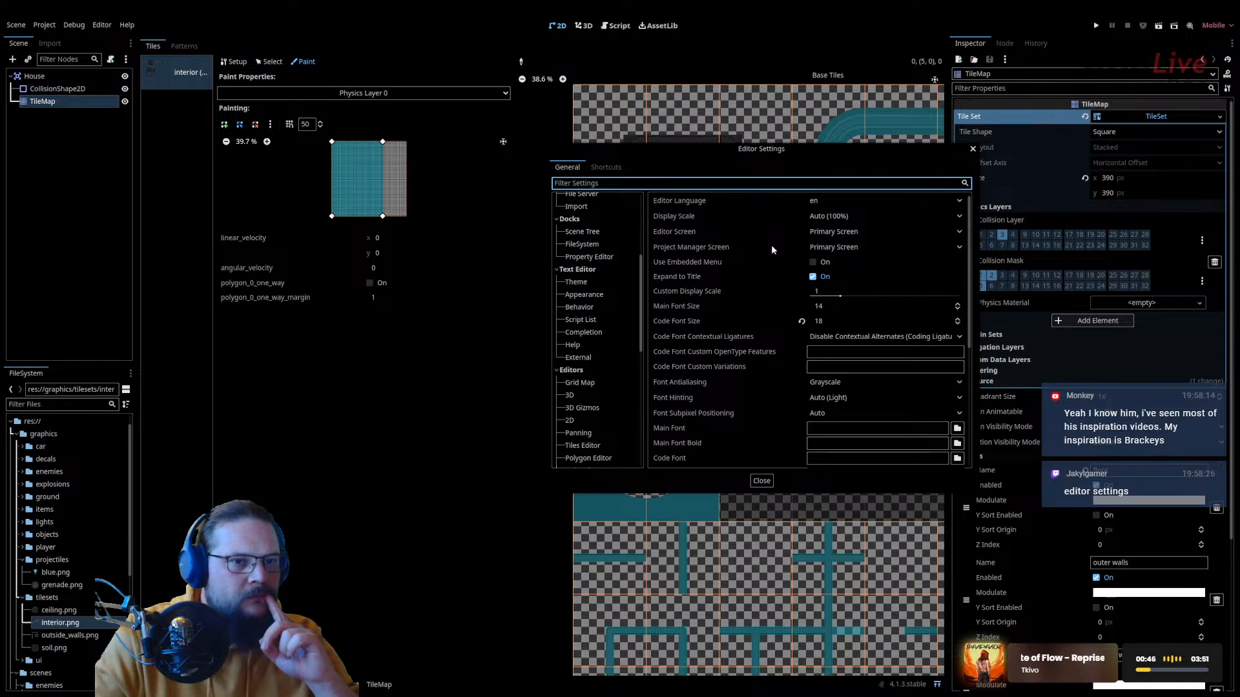
scroll(618, 262, up, 5)
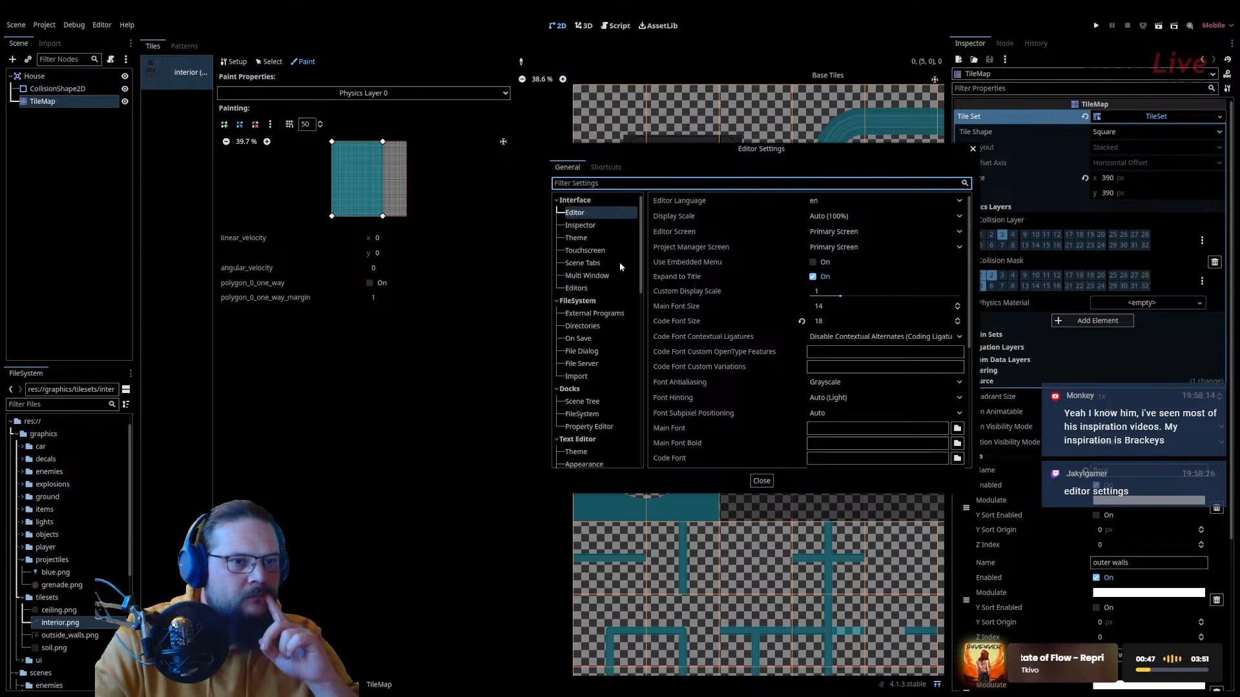
click(577, 239)
Step: Try the Breeze Dark and Godot 2 presets for the editor theme
click(965, 201)
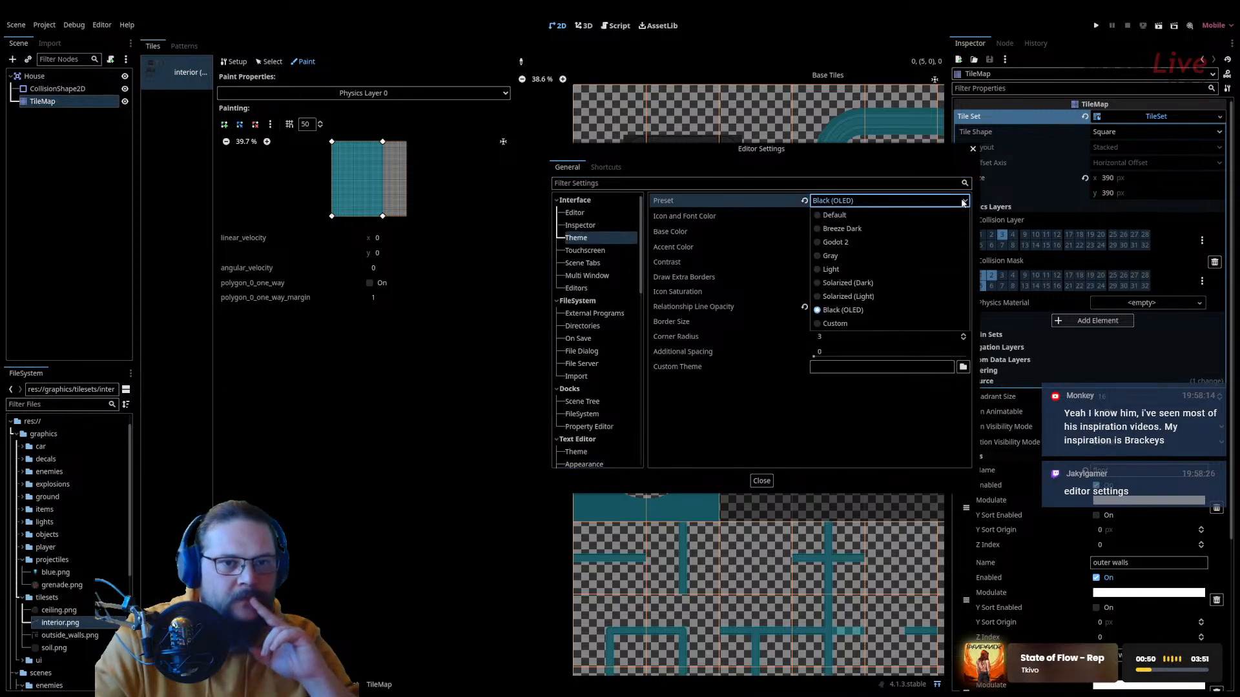
click(833, 228)
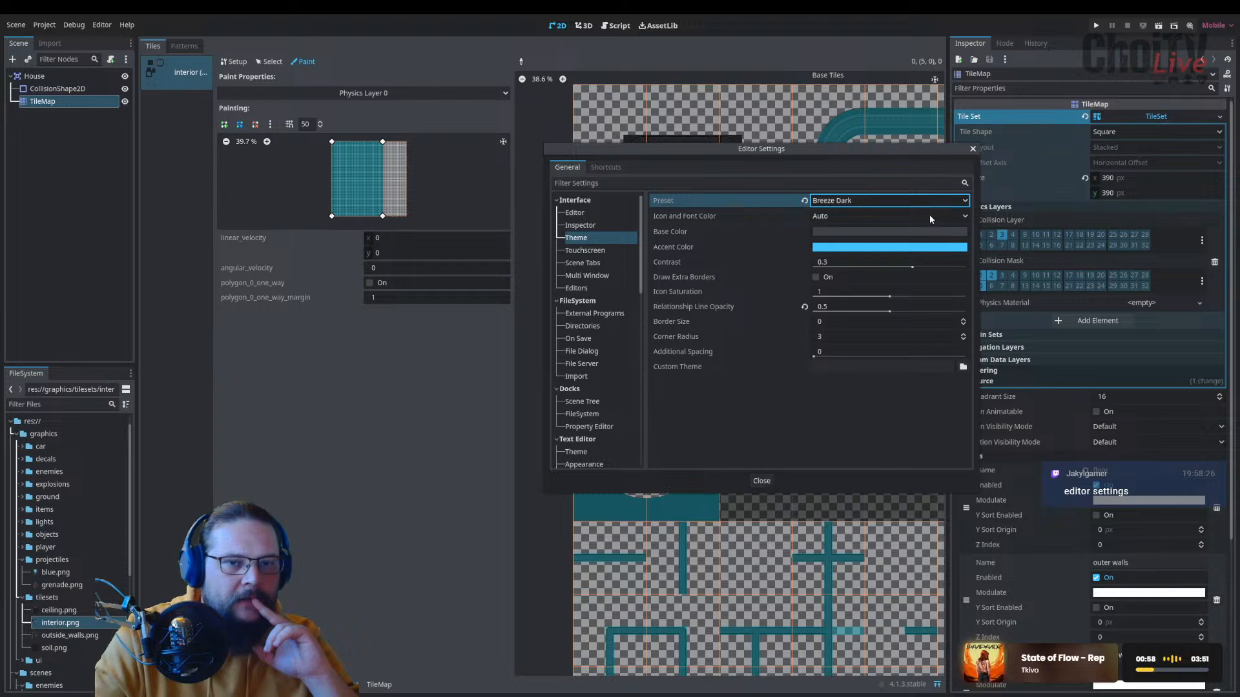
click(962, 201)
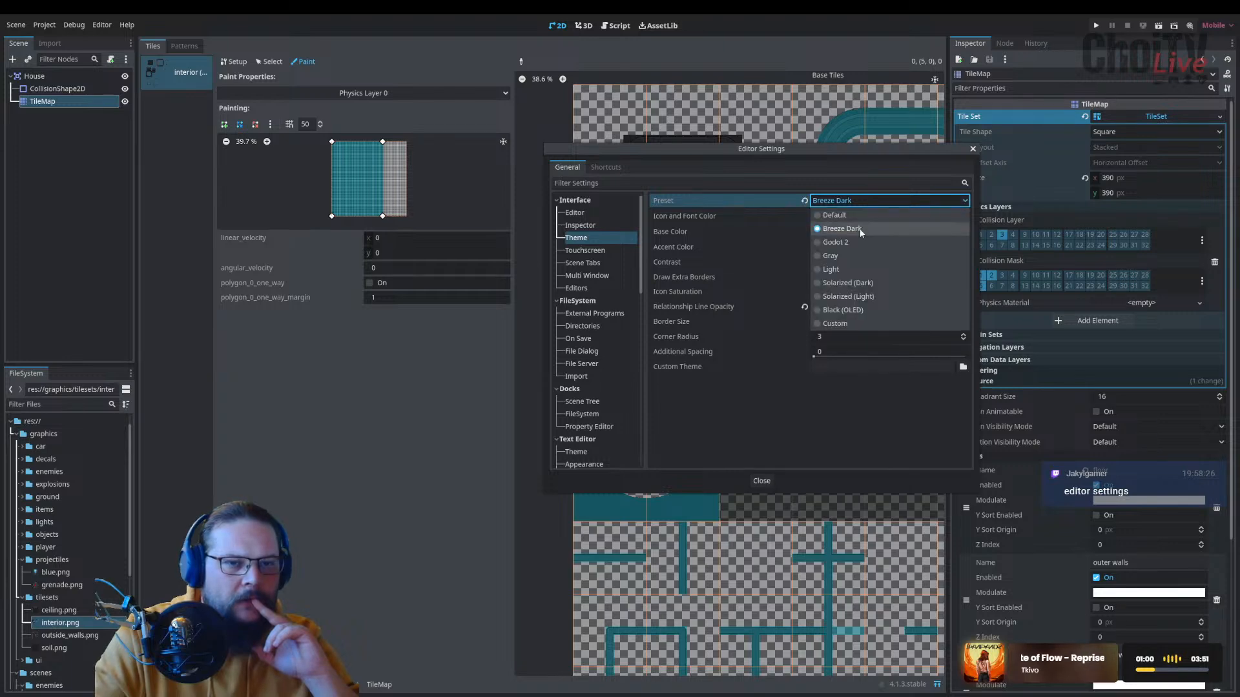
click(824, 243)
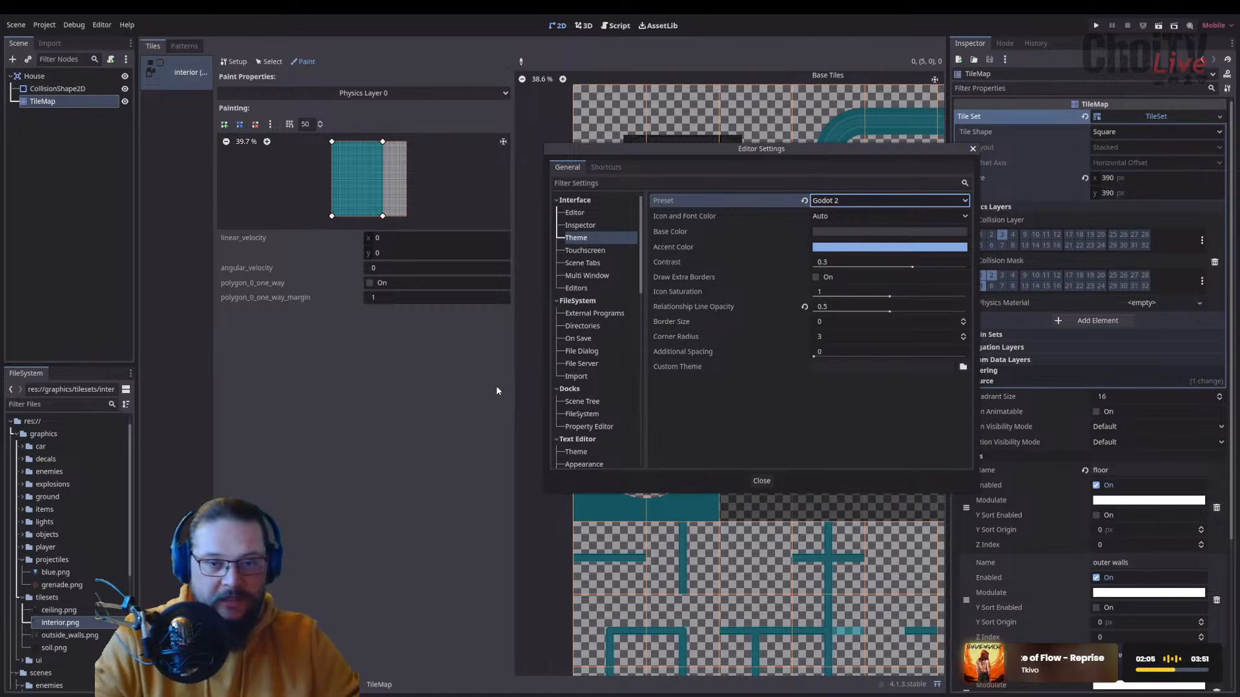
Step: Switch to the tutorial video to check its position in the tilemaps and physics chapter, and return to the Godot editor
key(alt+Tab)
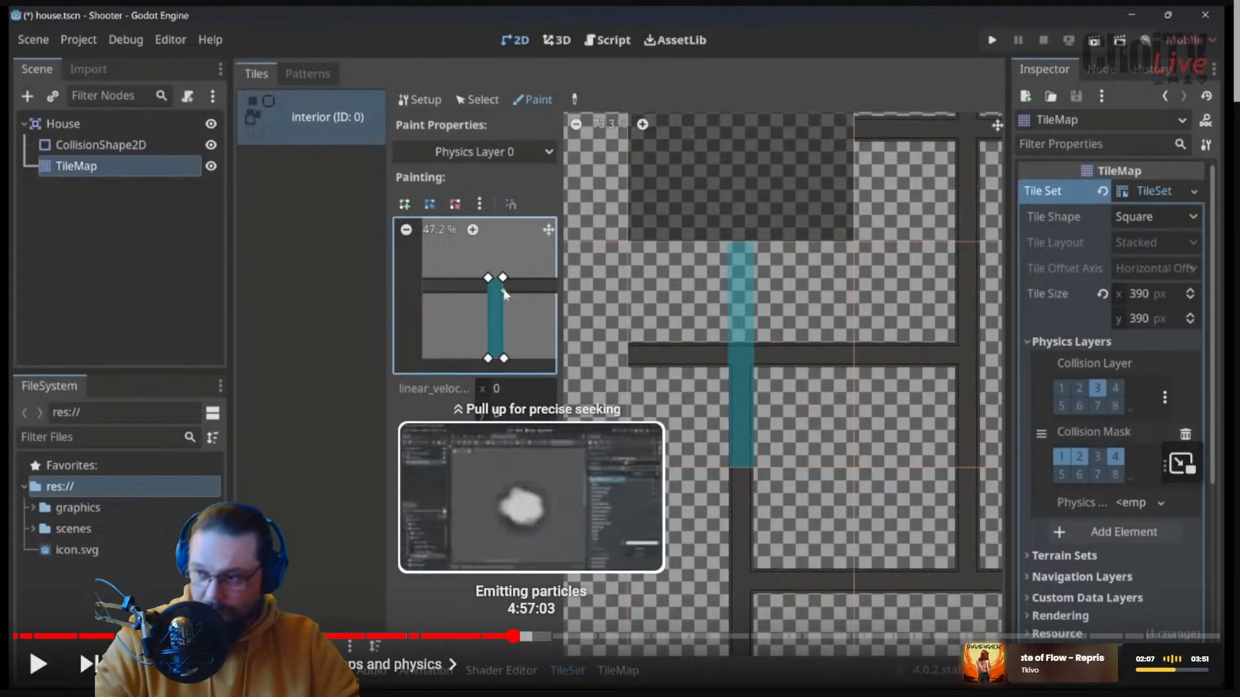
click(514, 636)
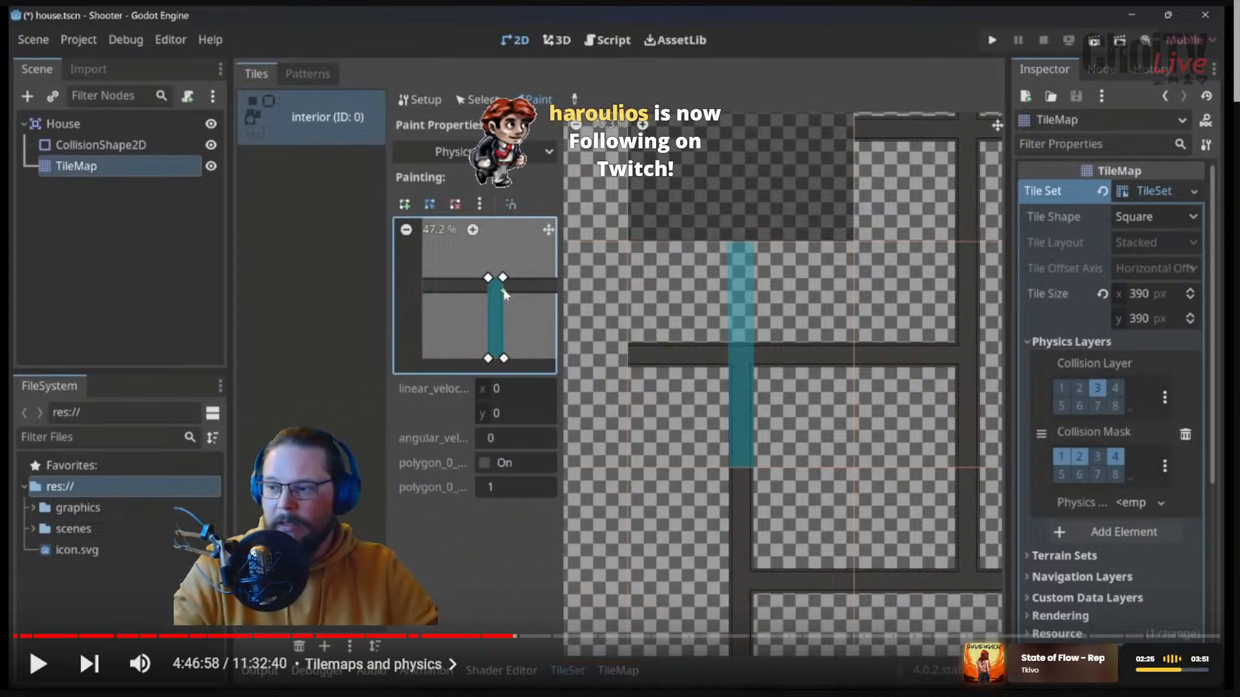
key(alt+Tab)
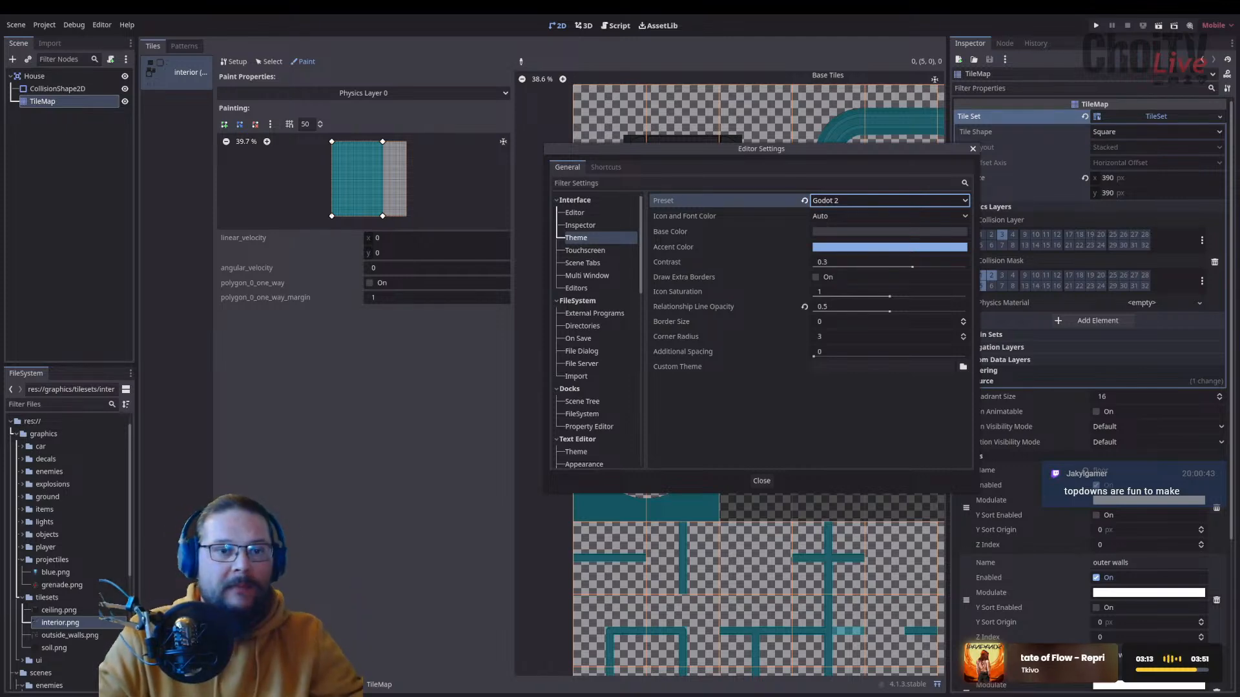
Step: Try the Gray theme preset, and set the editor theme preset to Solarized (Dark)
drag(762, 148, 740, 143)
click(940, 195)
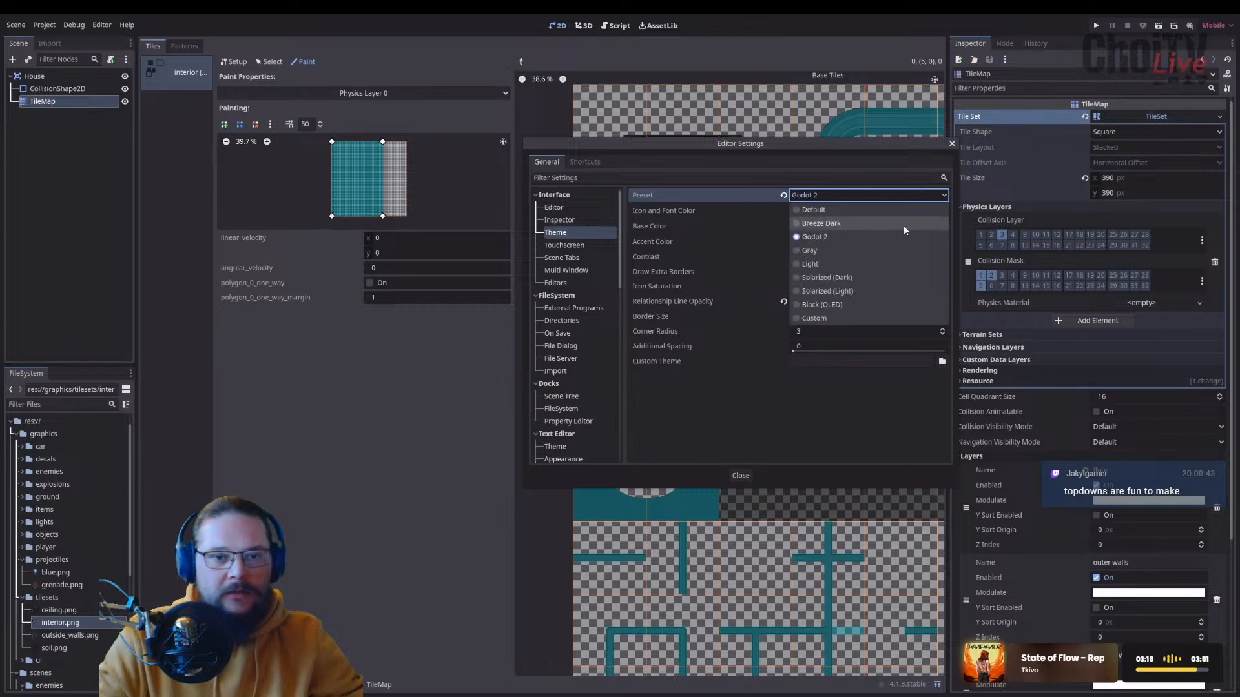
key(alt+Tab)
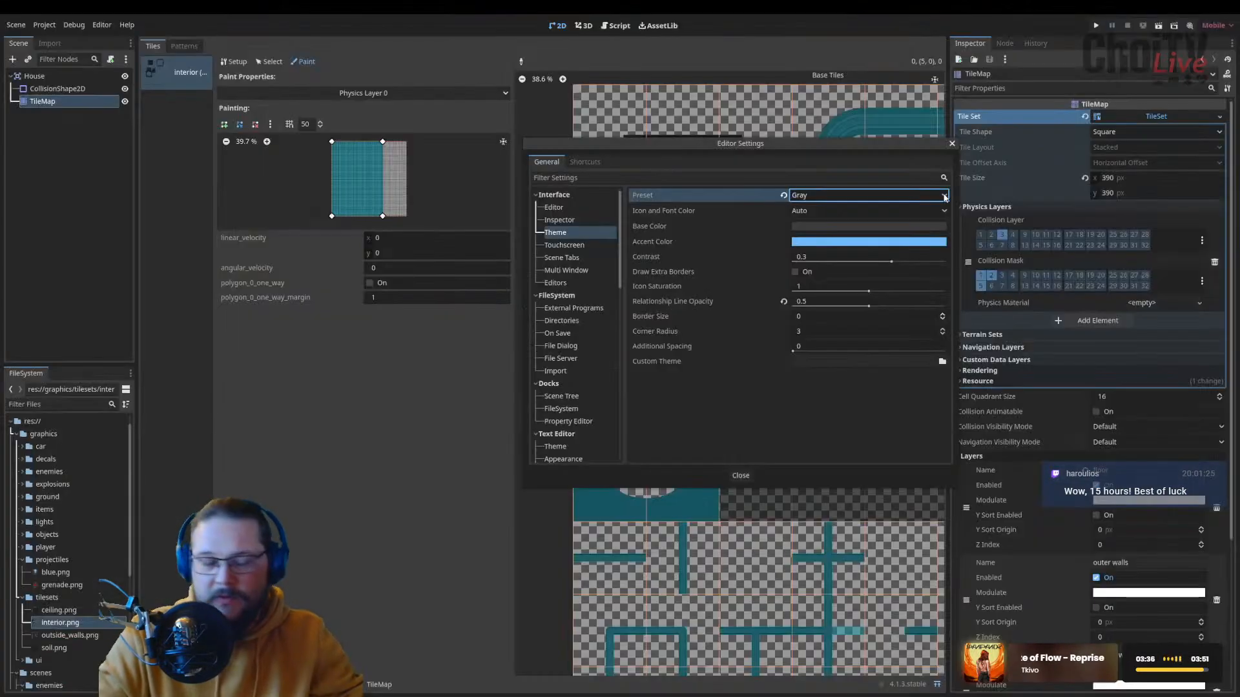
click(944, 196)
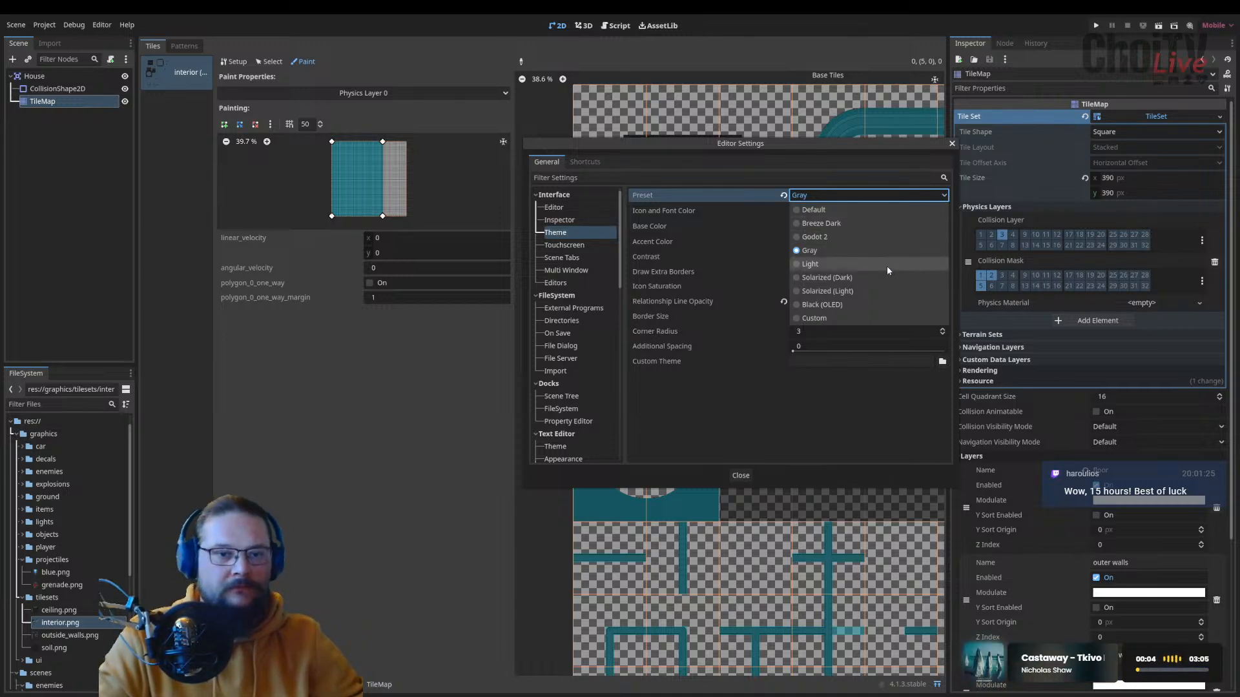
click(795, 277)
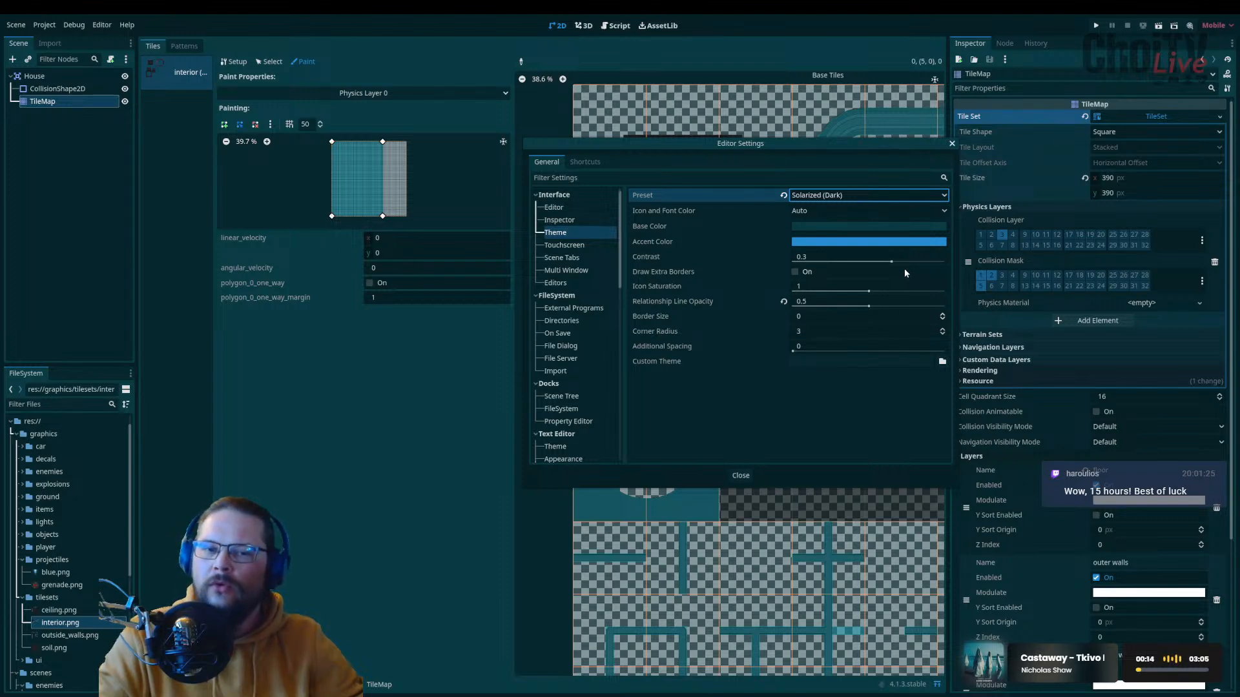
Step: Close the Editor Settings and narrow the tile source list and paint properties columns to fit the whole interior atlas in view
click(751, 474)
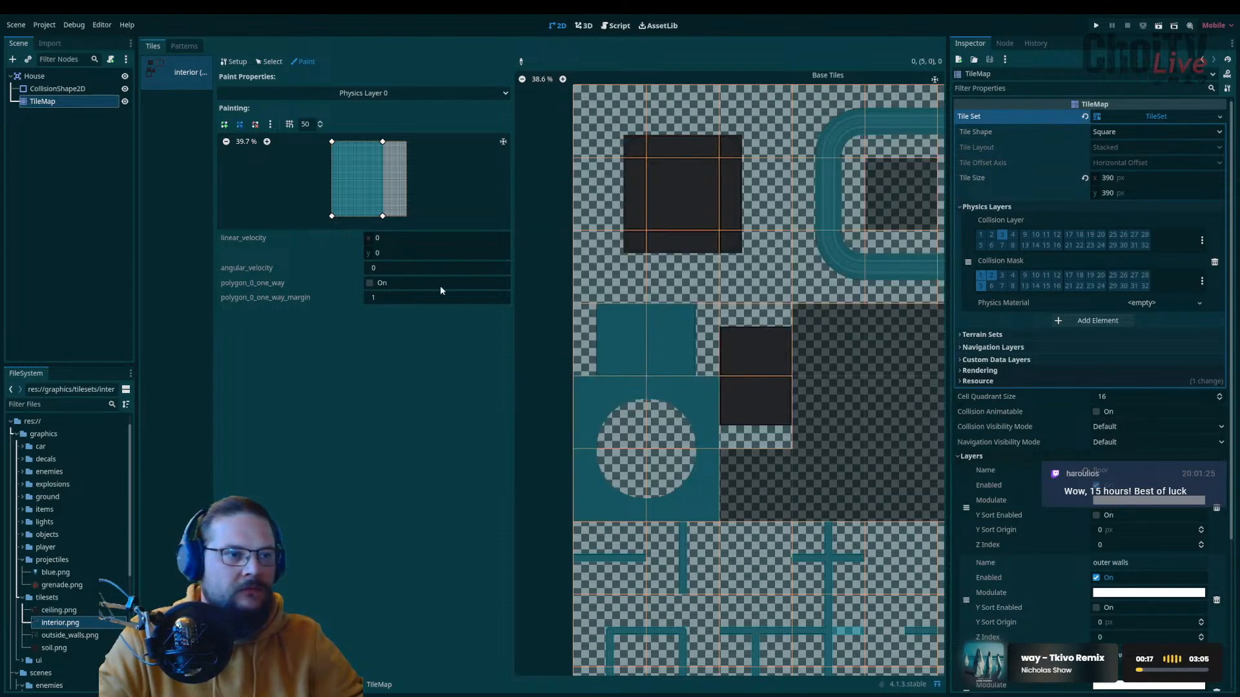
click(314, 226)
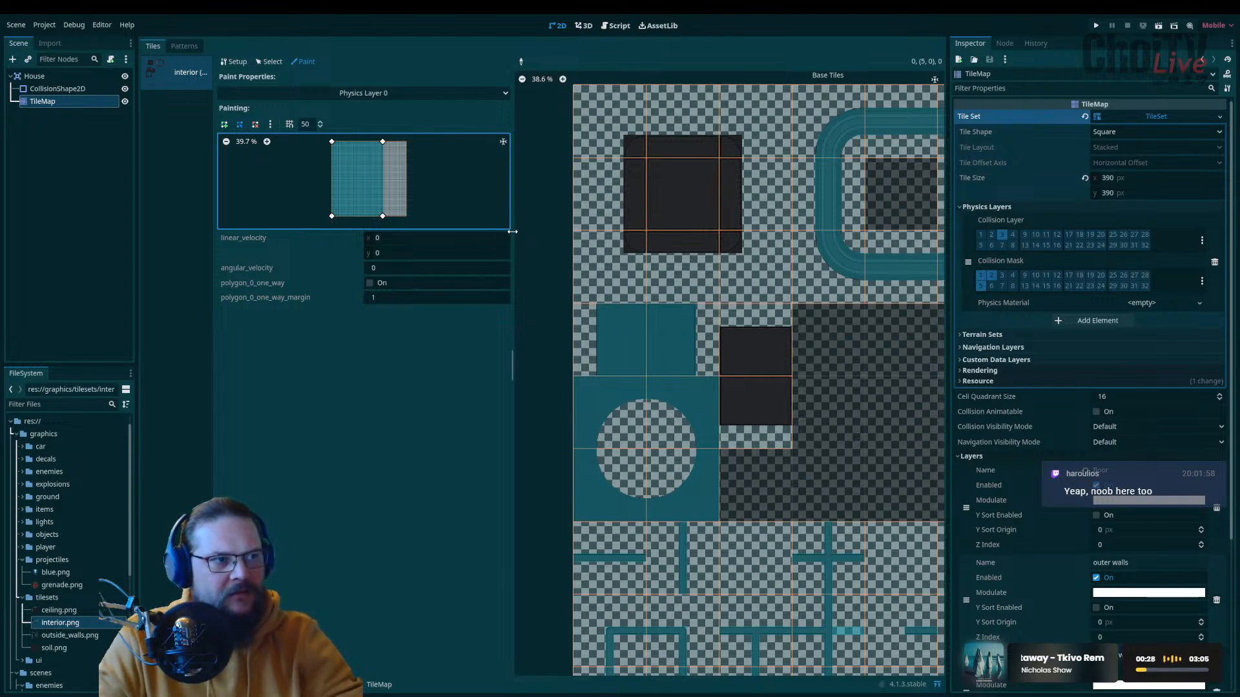
drag(217, 230, 201, 232)
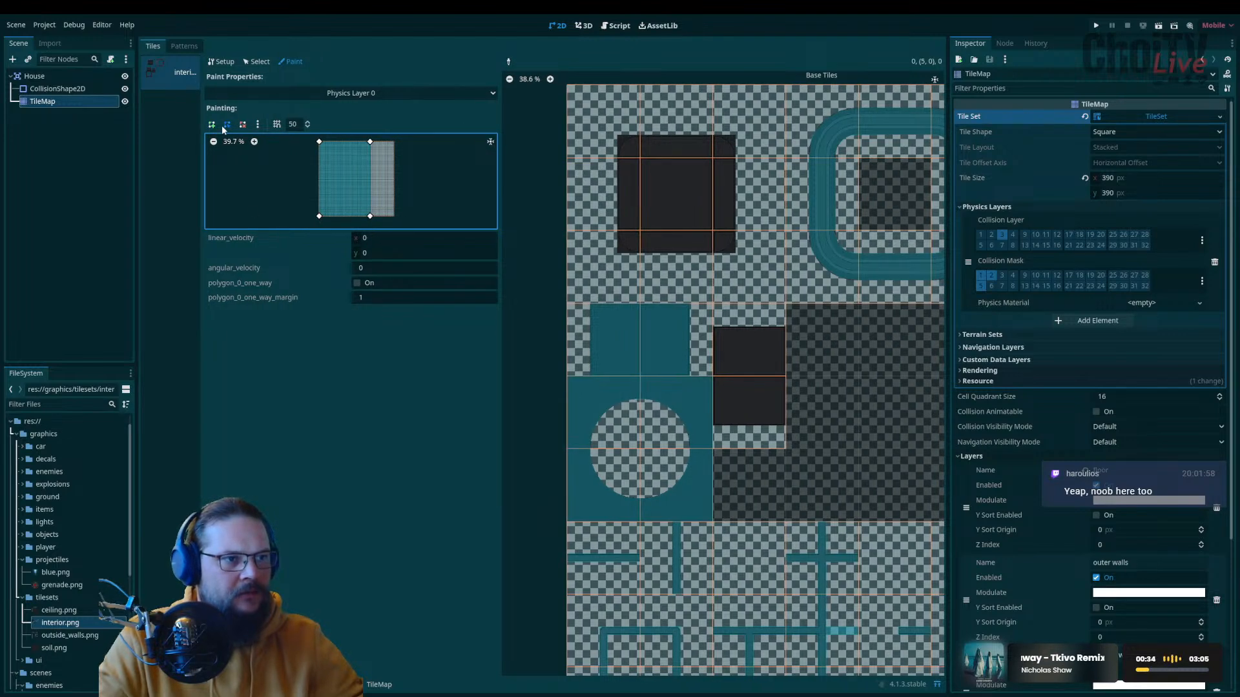
drag(498, 223, 434, 214)
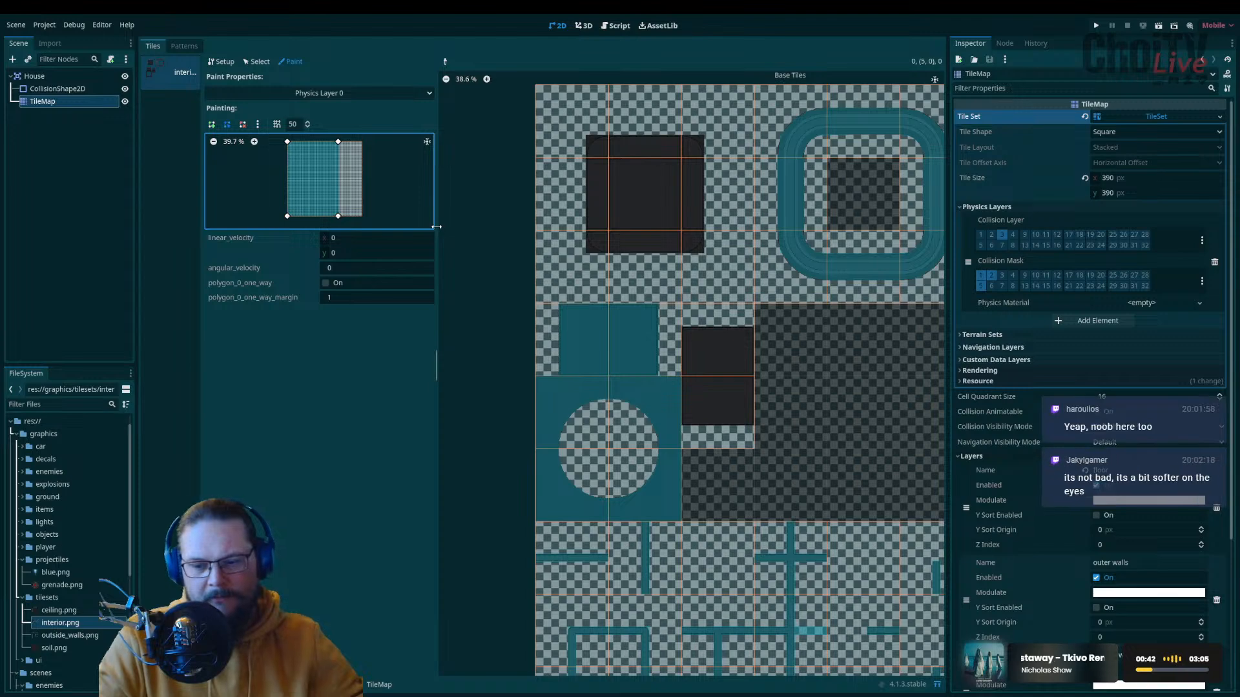
drag(437, 226, 373, 195)
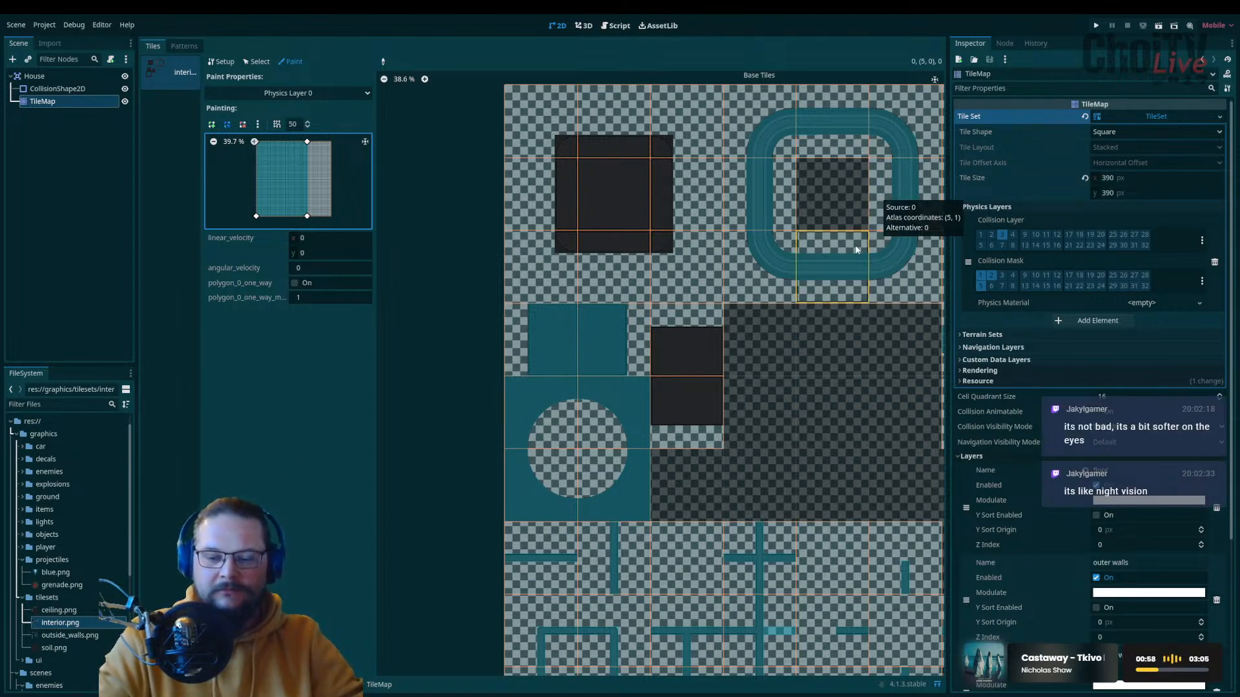
middle_drag(436, 353, 349, 356)
middle_drag(636, 358, 619, 330)
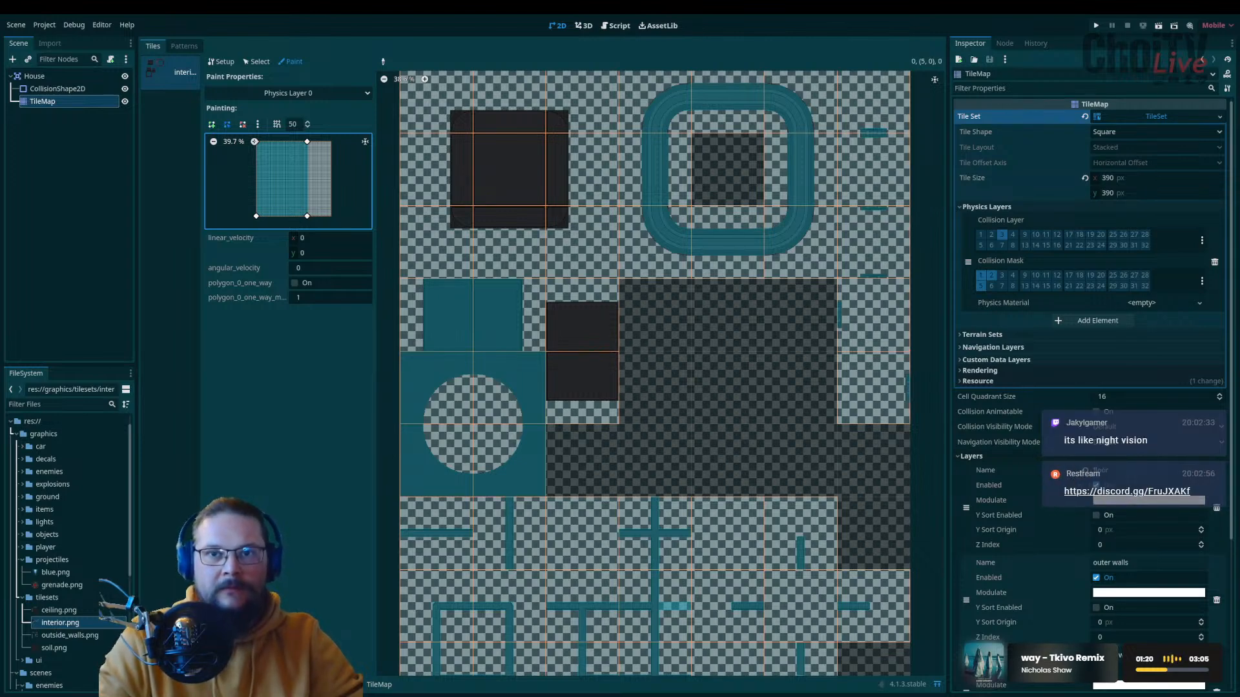
scroll(646, 428, down, 3)
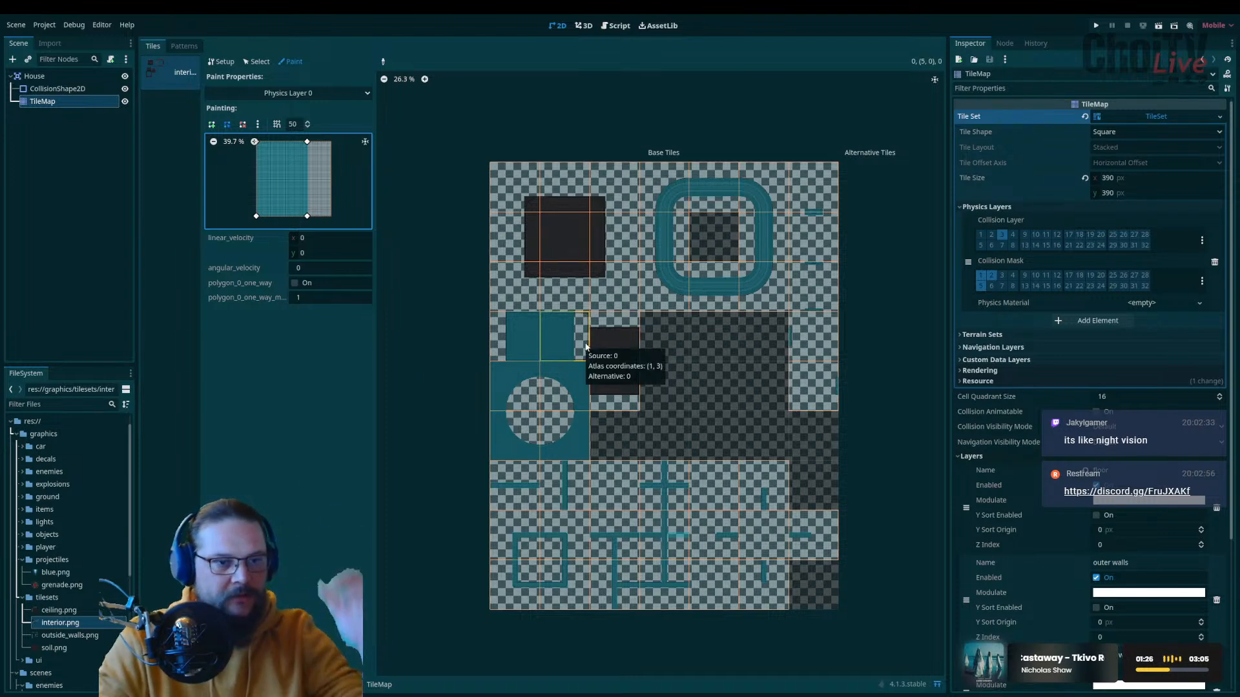
Step: Paint rectangular collision shapes onto the dark floor tiles (2, 3) and (2, 4), flipping the shape vertically for tile (2, 4)
click(618, 335)
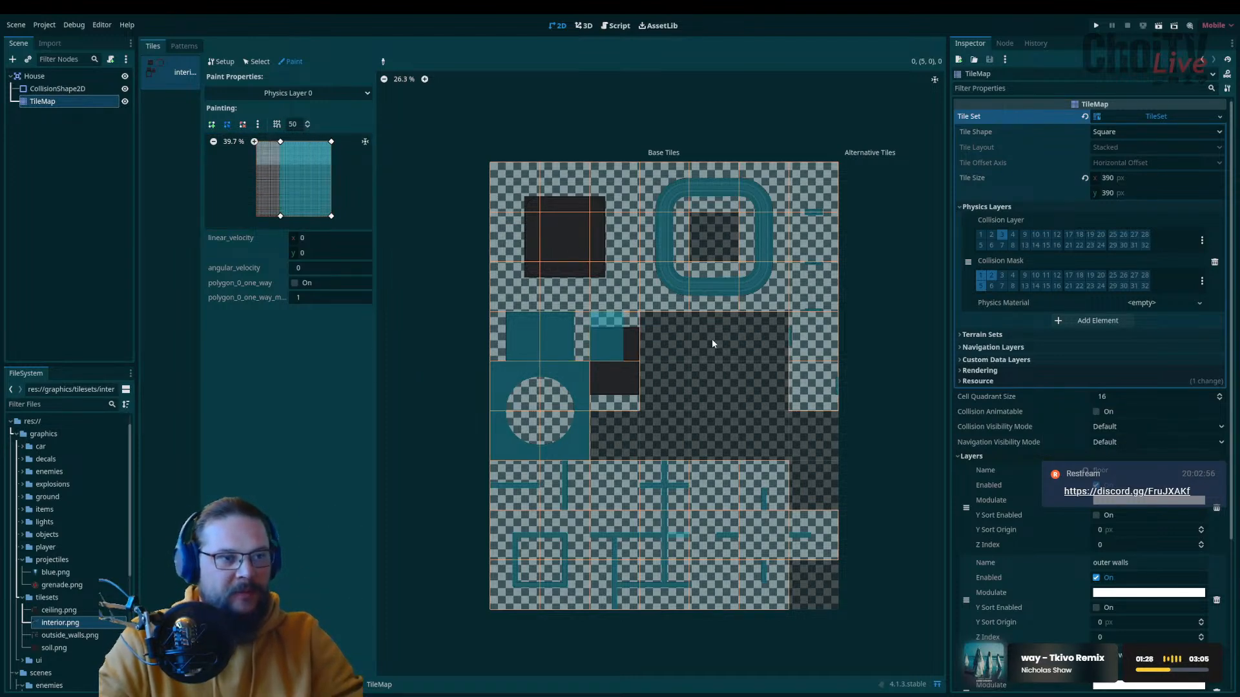
click(619, 391)
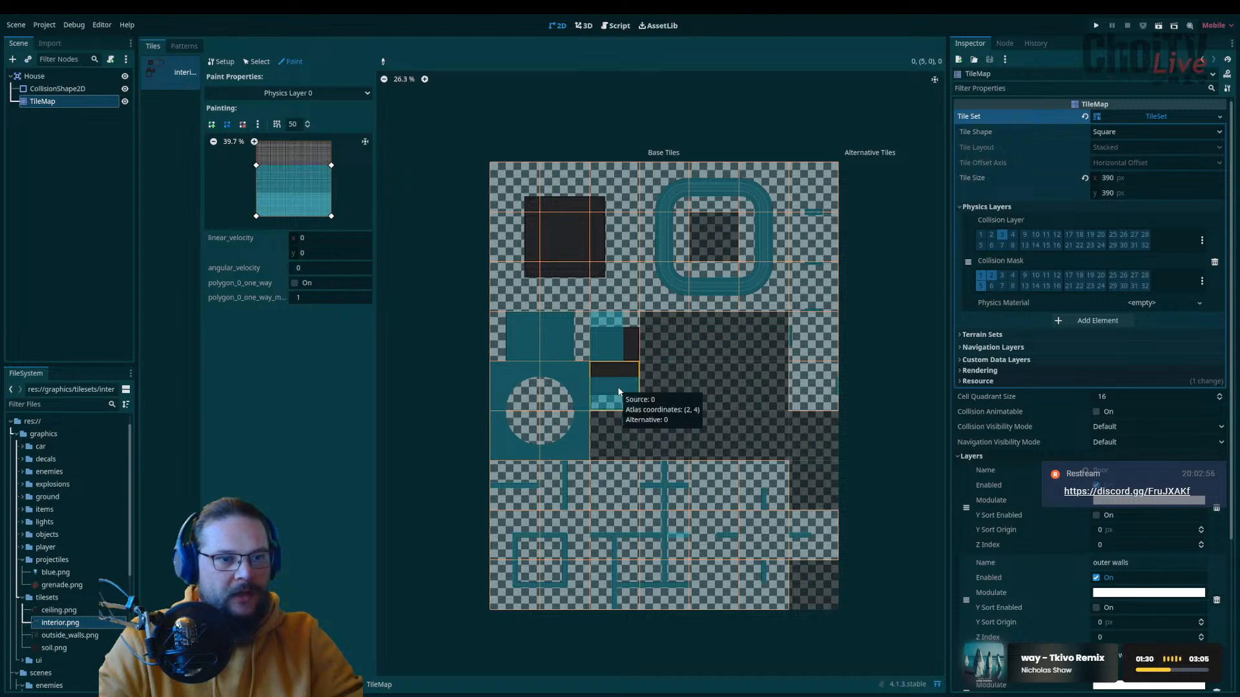
key(v)
click(625, 381)
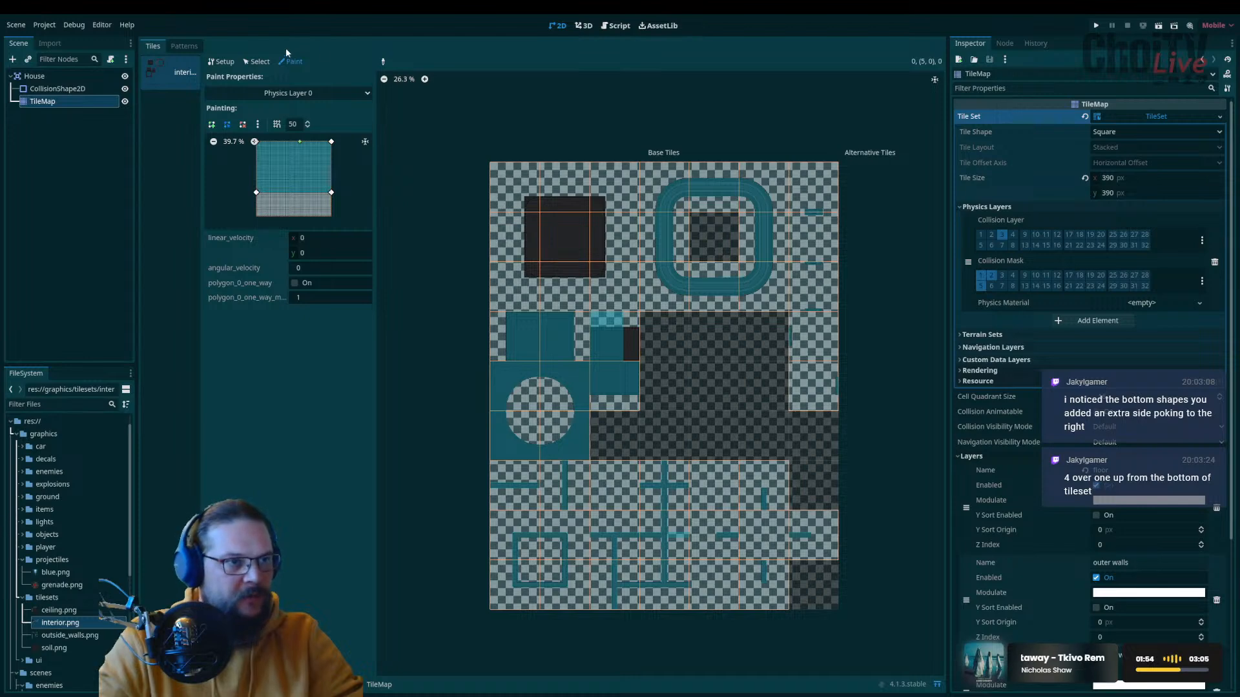
Step: Pick the collision polygon of the cross-shaped interior wall tile and remove the end points of its right arm
click(382, 62)
click(673, 538)
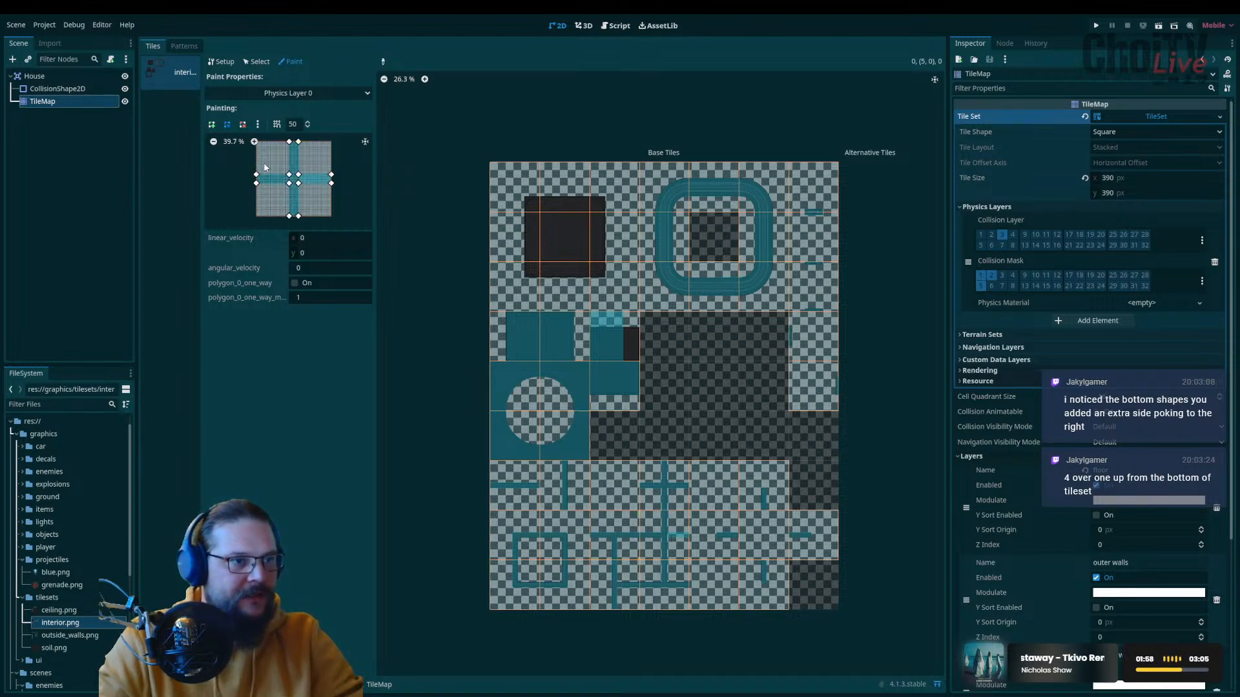
right_click(333, 175)
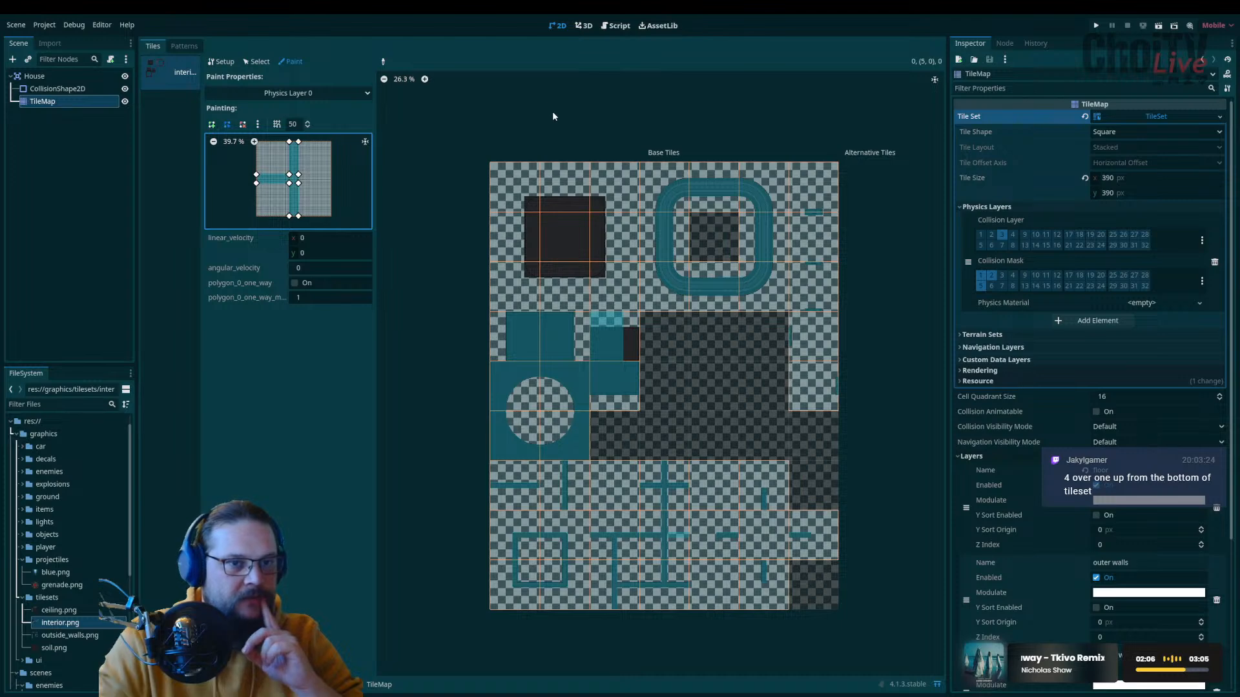
Step: Pick the collision polygon of tile (2, 3), rotate it to cover the lower part, and repaint the tile with it
click(385, 62)
click(630, 332)
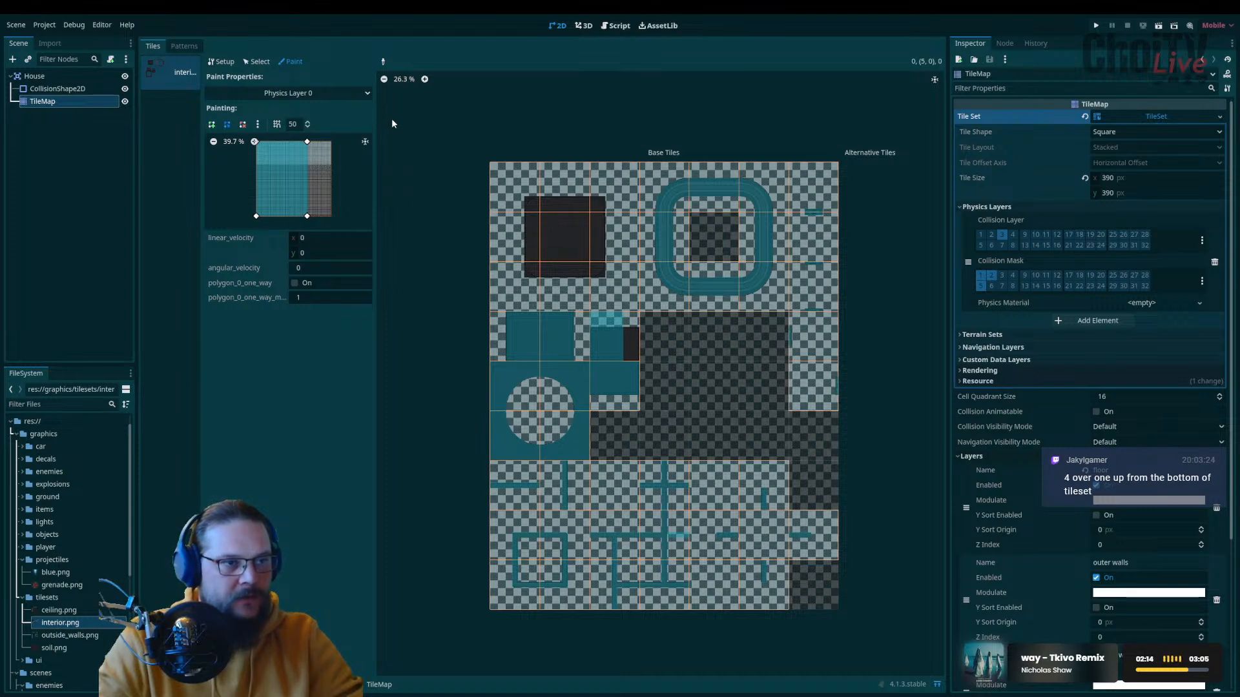
key(r)
key(r)
key(r)
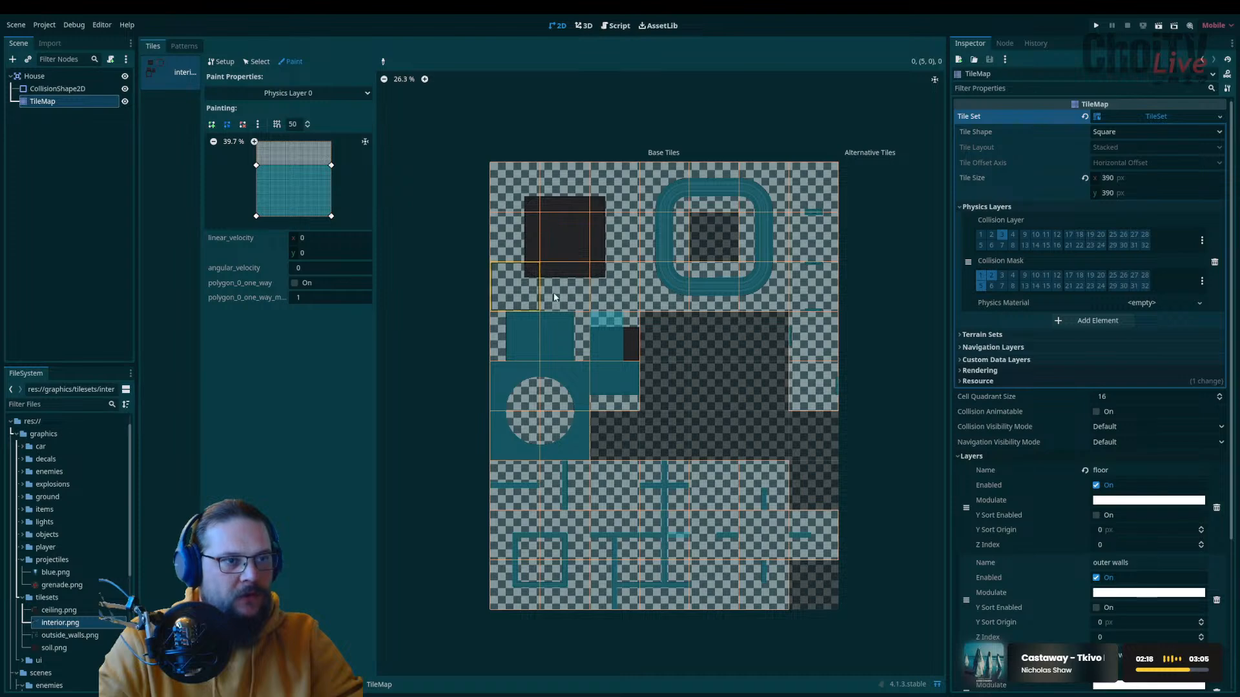
click(627, 336)
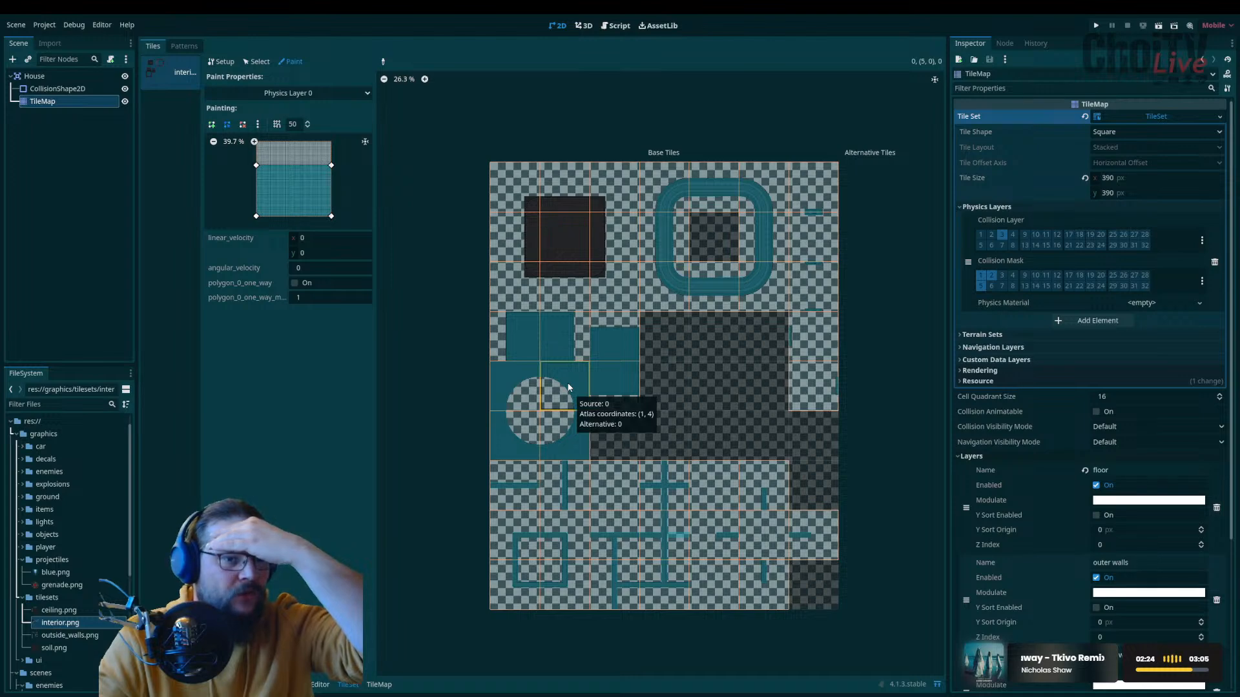
Step: Try to clear the collision shape from tile (2, 4), cancelling the deletion of the TileMap node
click(607, 392)
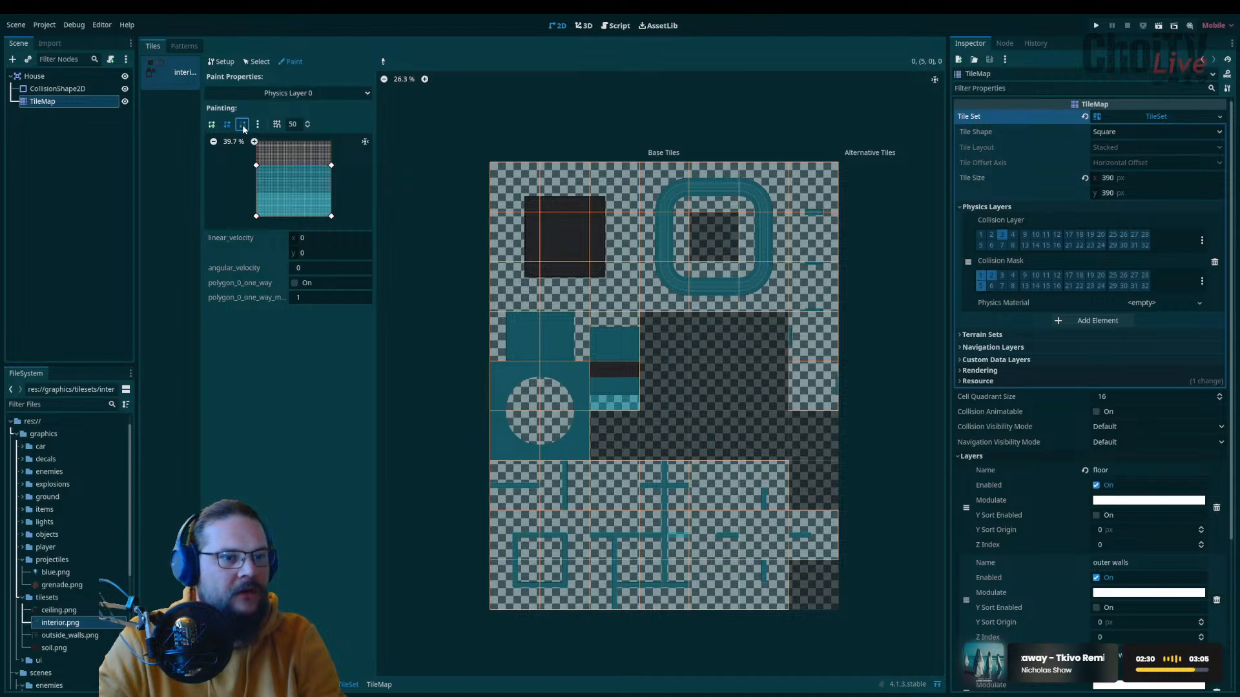
key(Delete)
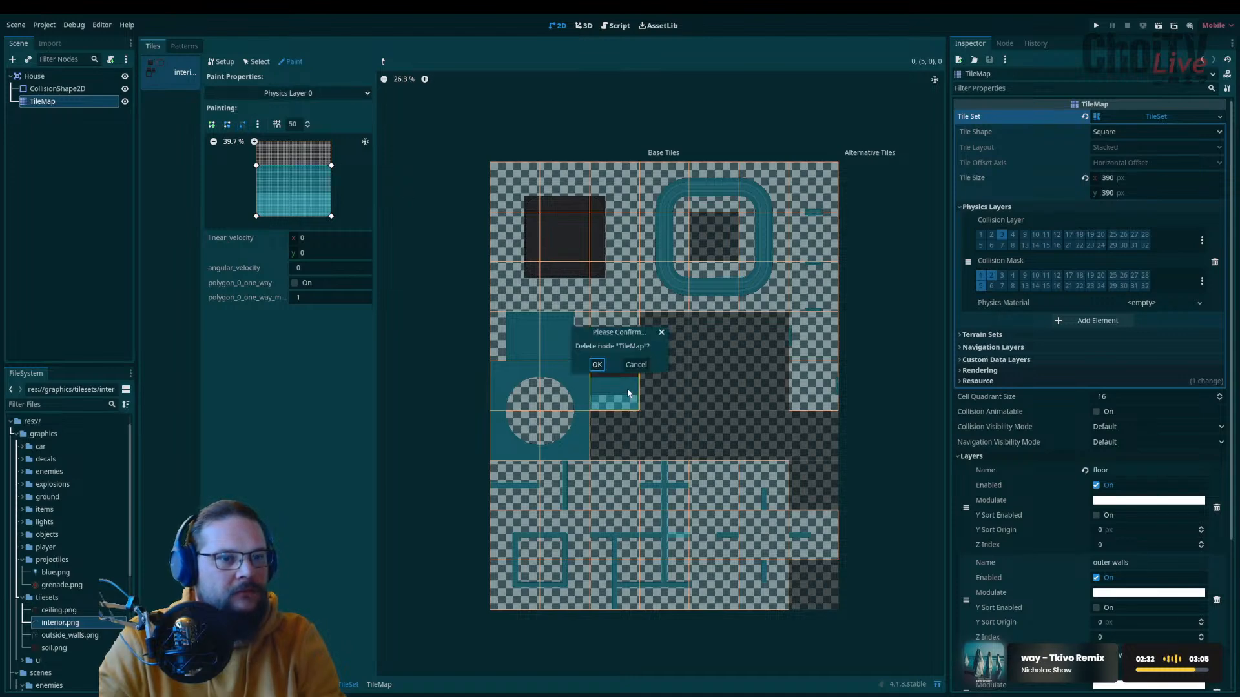
click(638, 367)
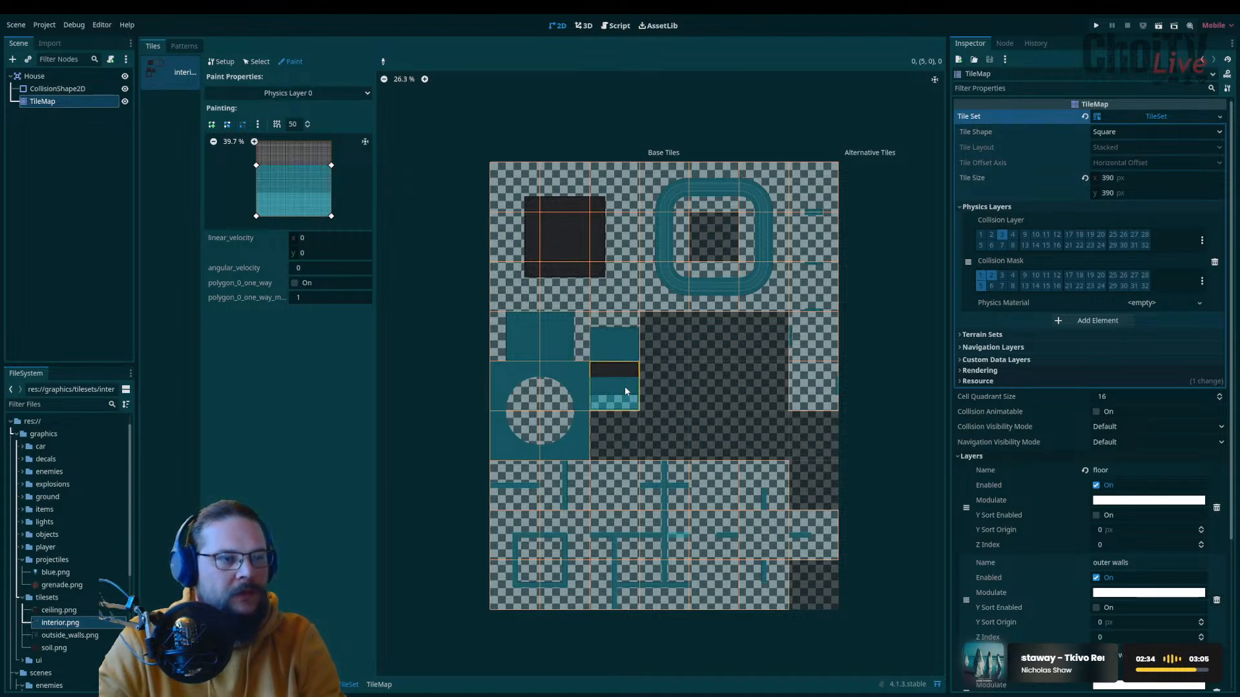
click(290, 62)
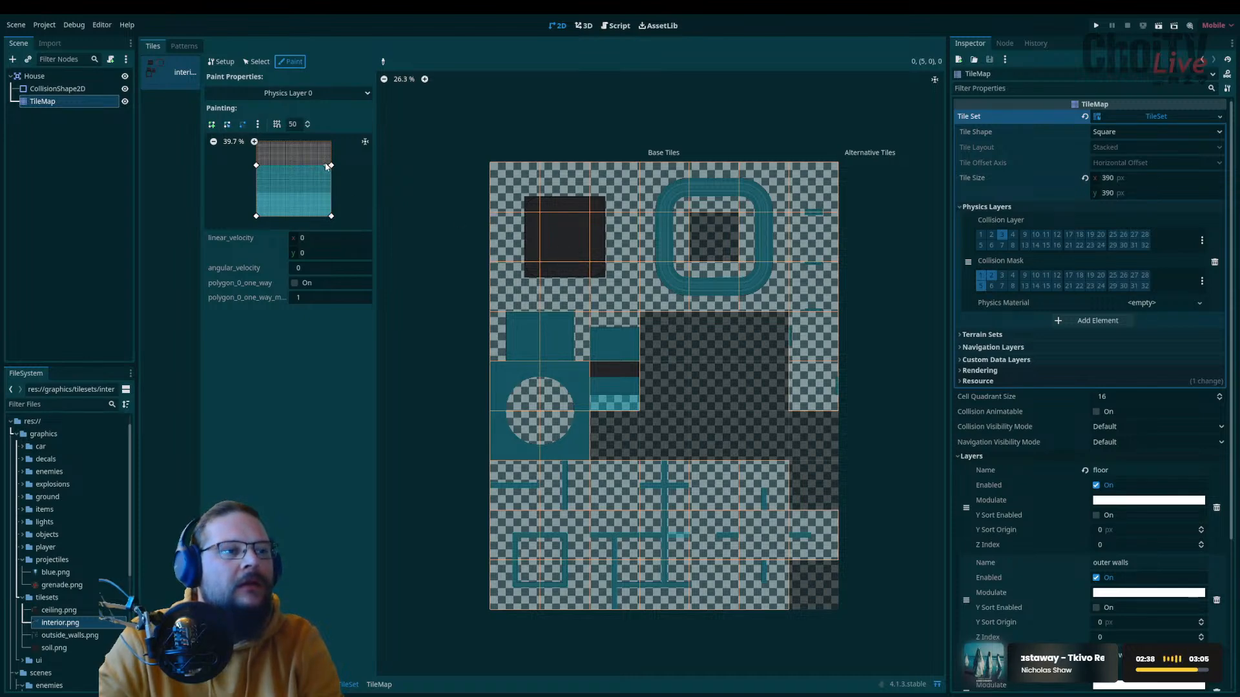
click(621, 392)
click(618, 341)
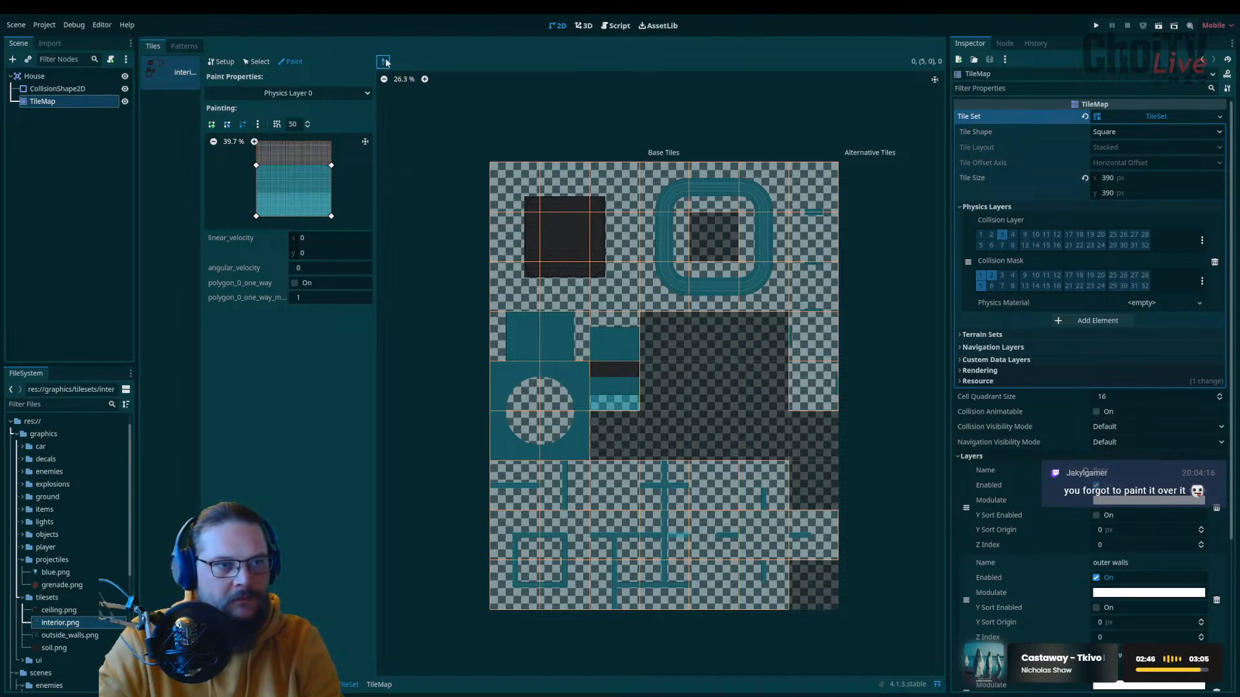
Step: Pick the cross-shaped wall tile's polygon again, remove its right arm, and paint the resulting shape onto tile (2, 4)
click(657, 529)
right_click(332, 175)
right_click(332, 183)
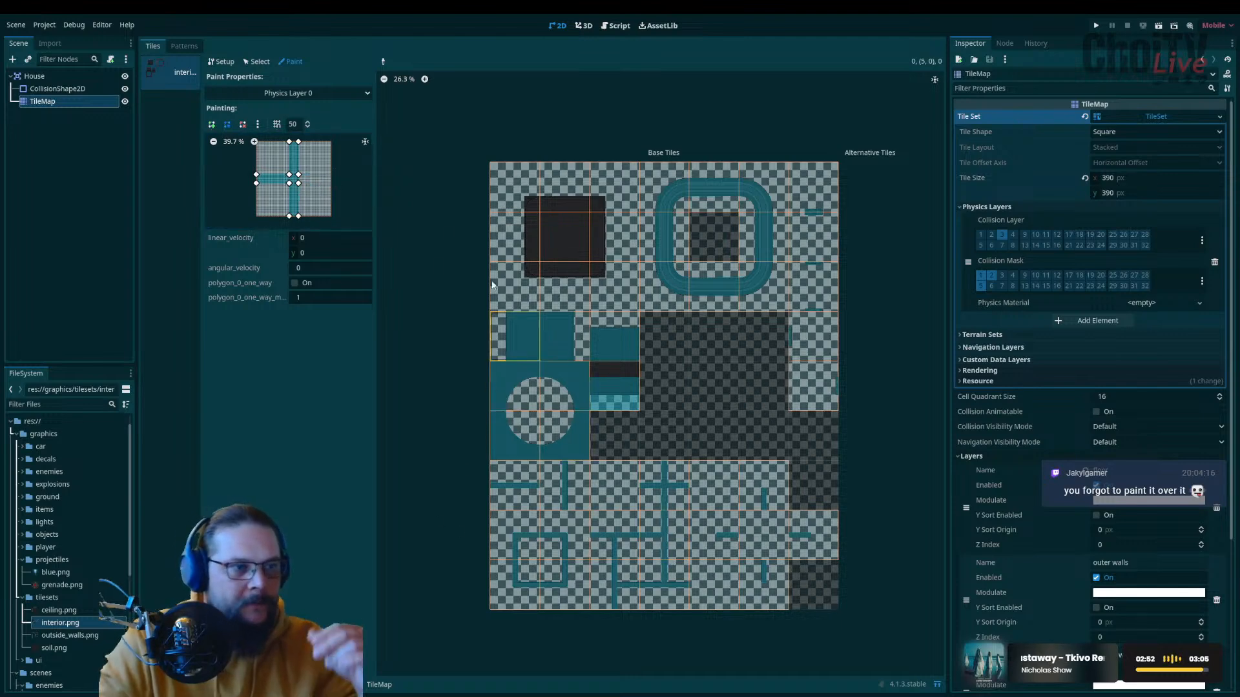
click(625, 380)
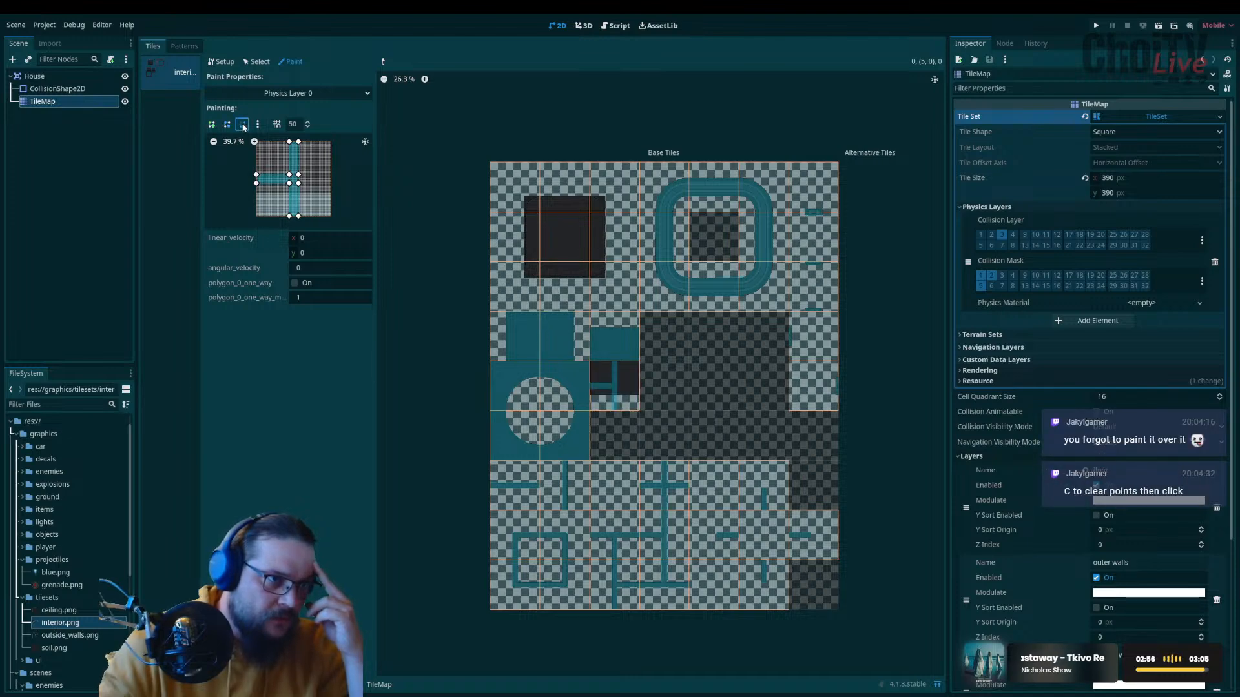
Step: Delete all points of the painting polygon and paint the empty shape over the dark floor tiles to clear their collisions
click(297, 144)
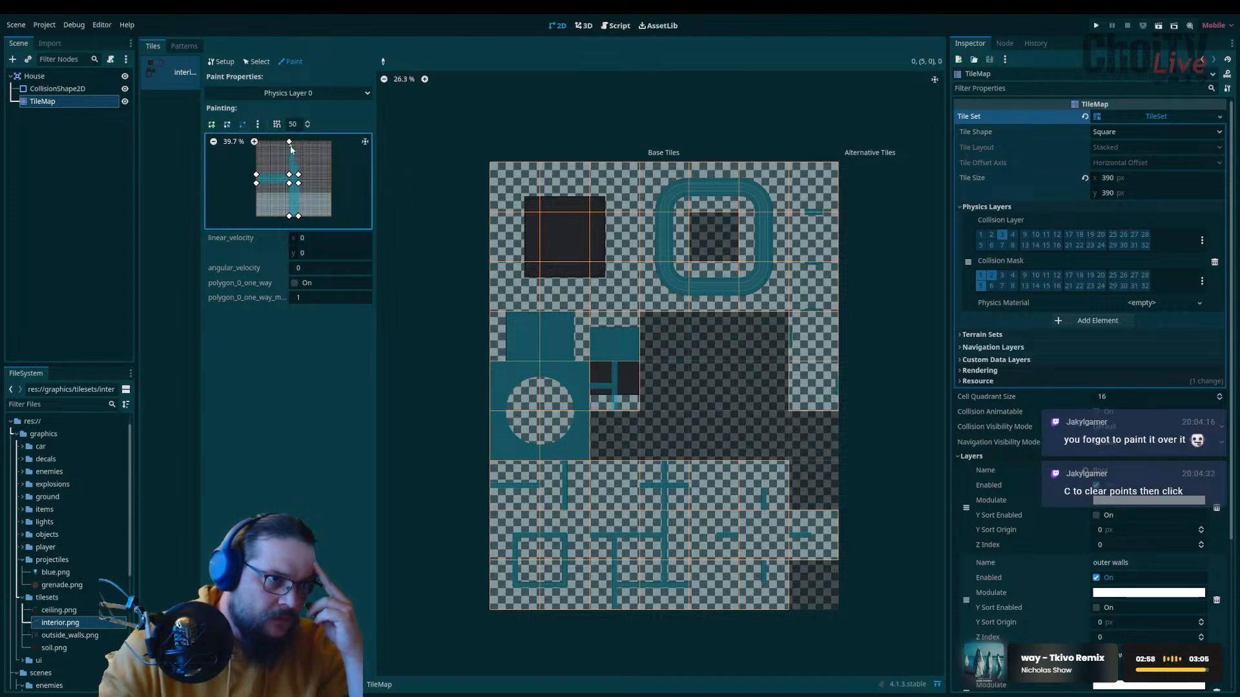
click(290, 175)
click(299, 175)
click(299, 184)
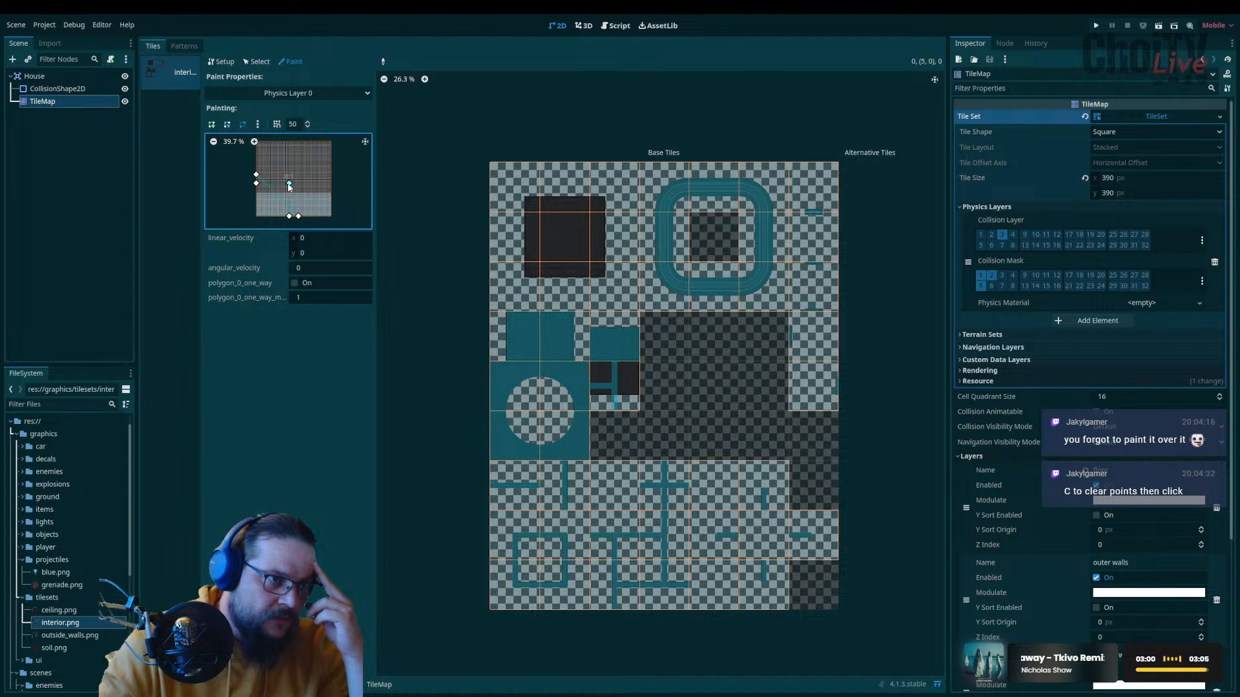
click(257, 175)
click(257, 184)
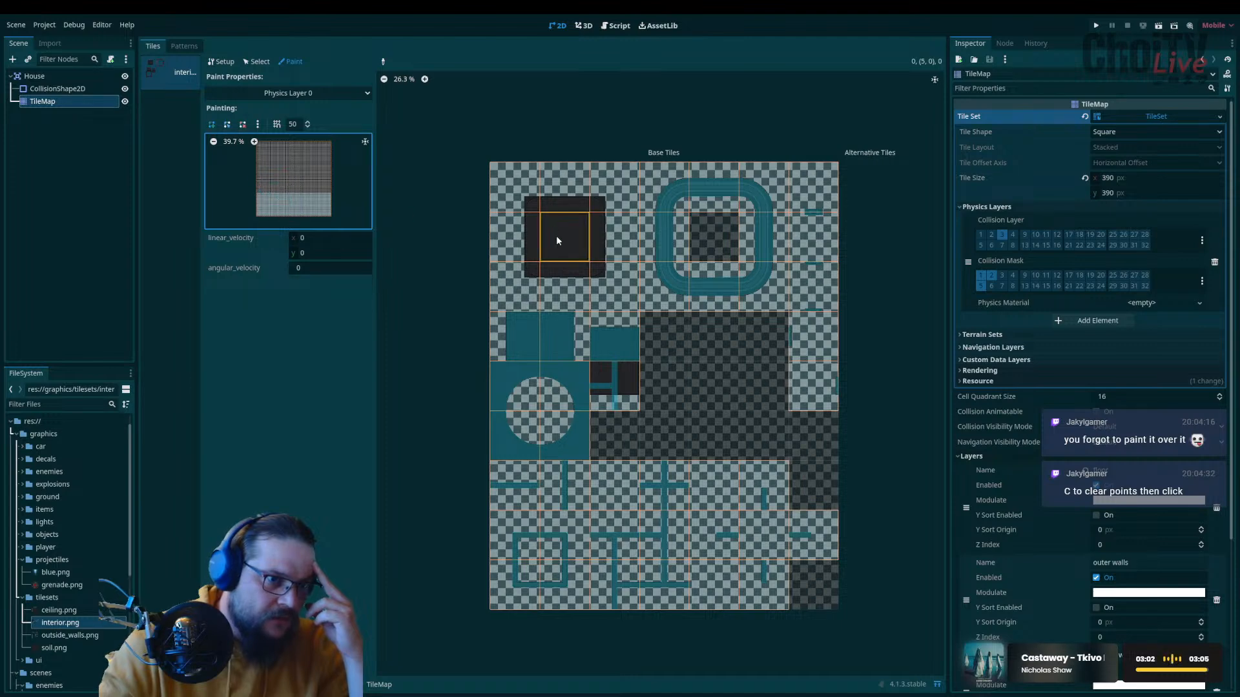
click(290, 62)
mouse_move(623, 396)
mouse_down()
mouse_move(616, 348)
mouse_move(556, 334)
mouse_move(529, 368)
mouse_move(560, 388)
mouse_move(528, 440)
mouse_up()
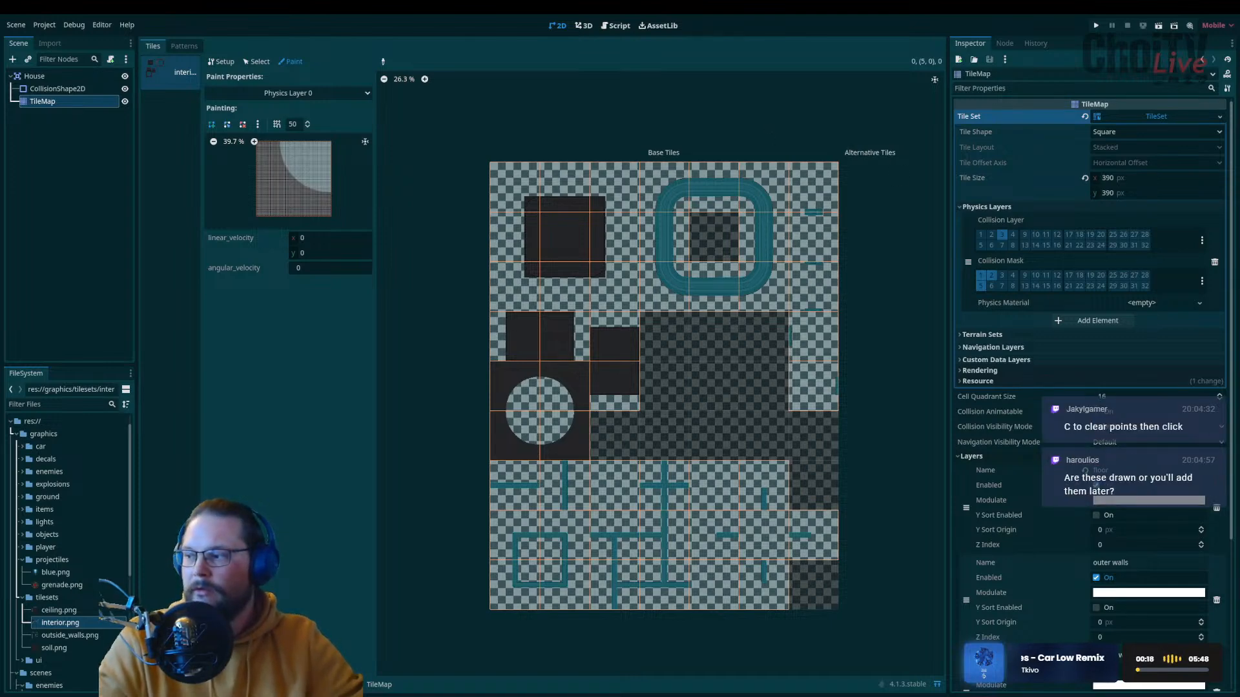
Step: Switch to the tutorial video to compare its tile collision shapes, and return to the Godot editor
key(alt+Tab)
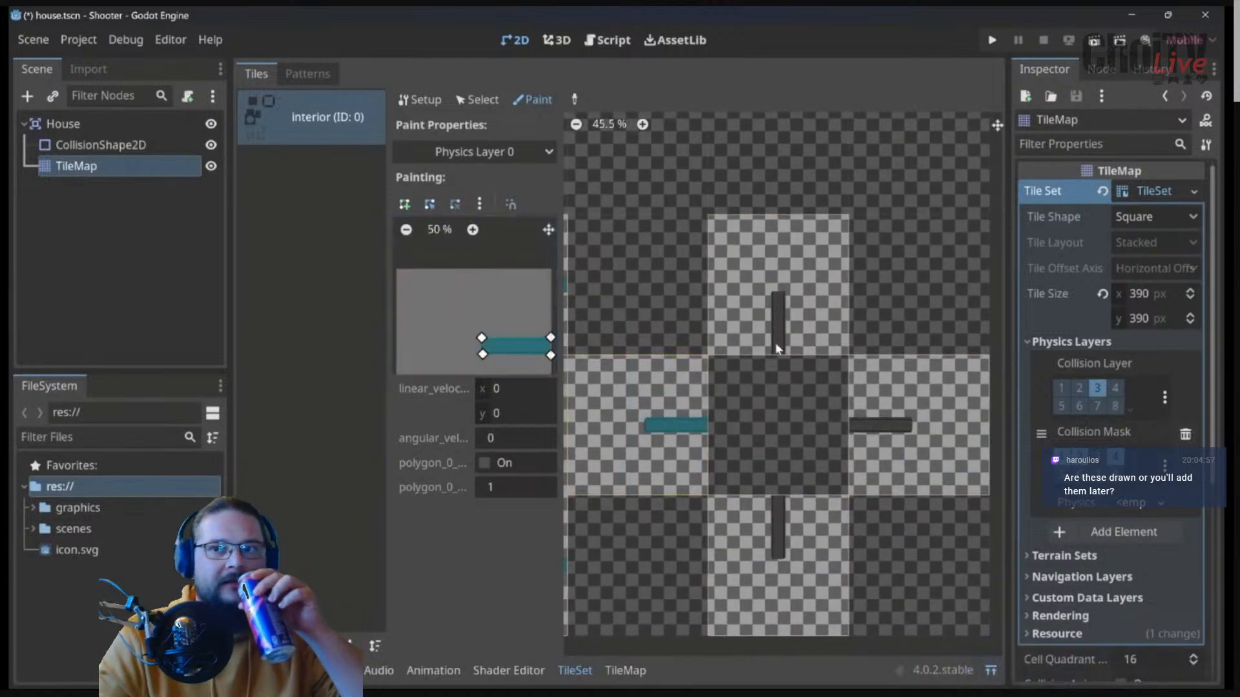
scroll(794, 535, down, 11)
middle_drag(673, 399, 780, 385)
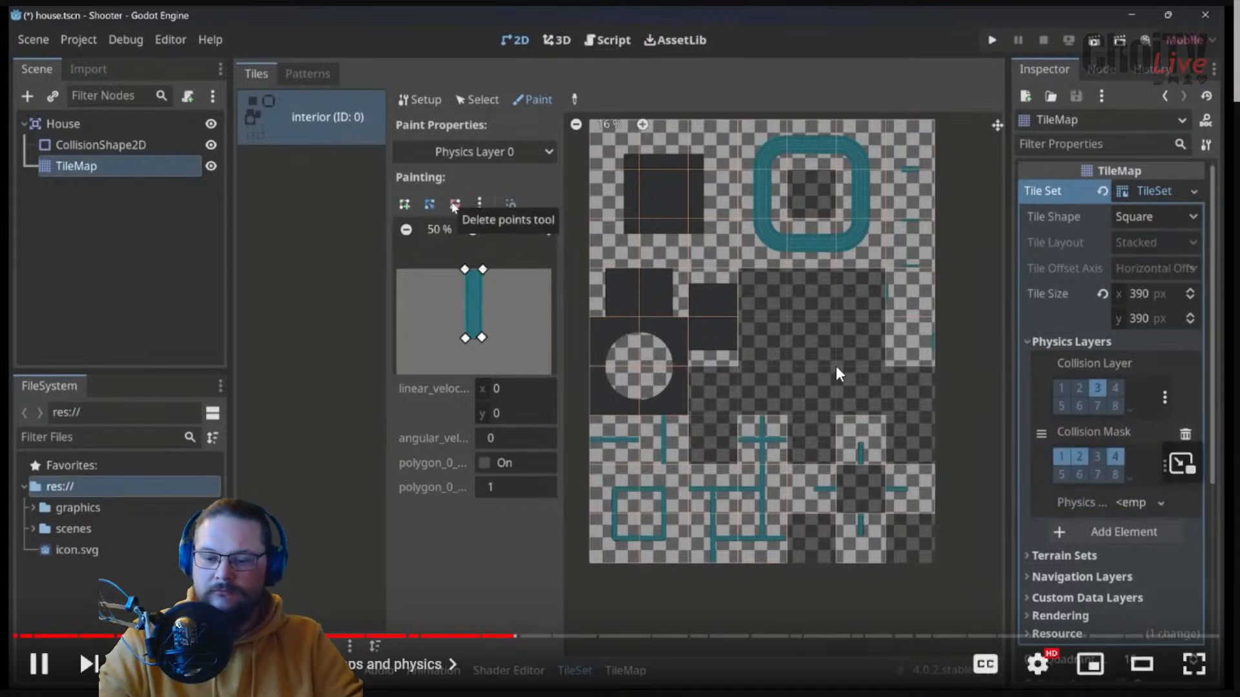
click(565, 453)
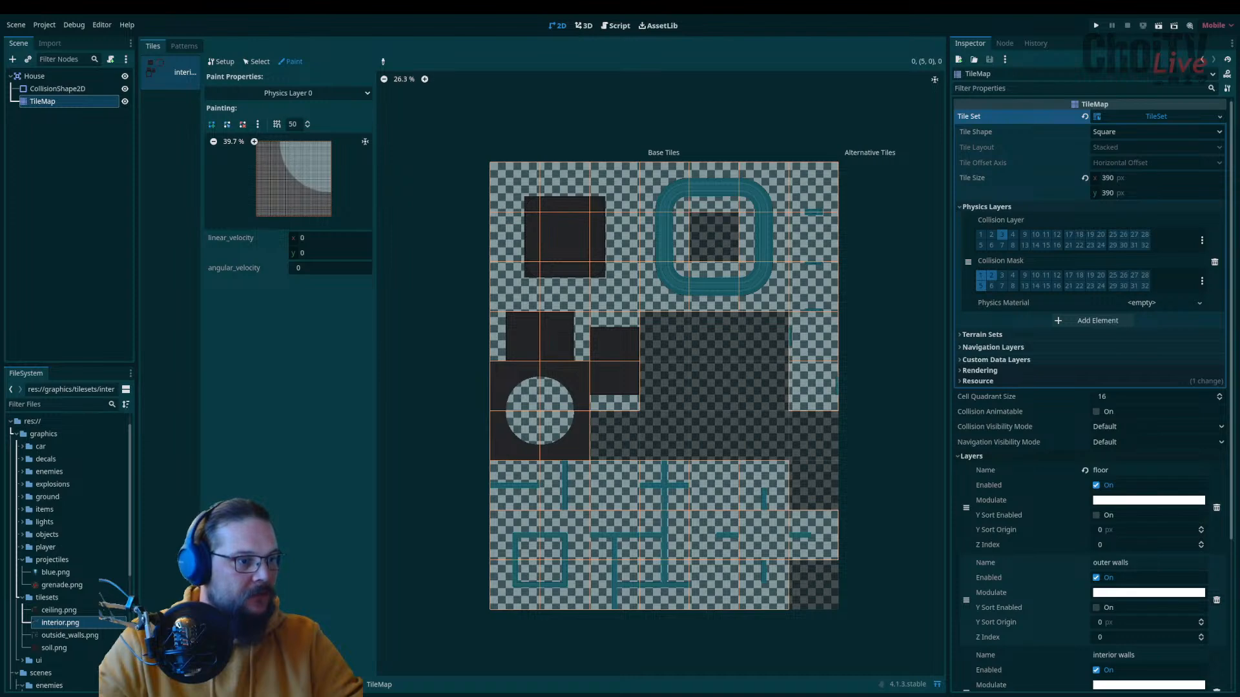
Step: Collapse the TileSet editor to examine the whole house in the scene viewport
click(348, 685)
click(348, 685)
click(348, 685)
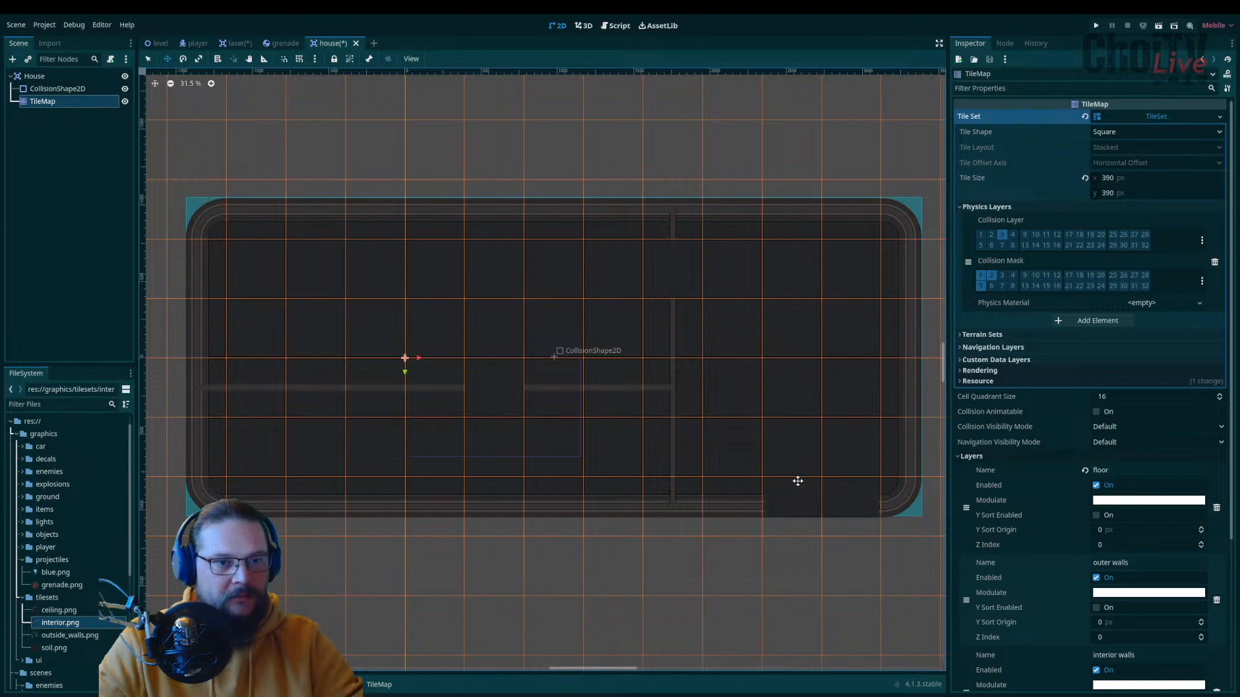
scroll(712, 420, down, 4)
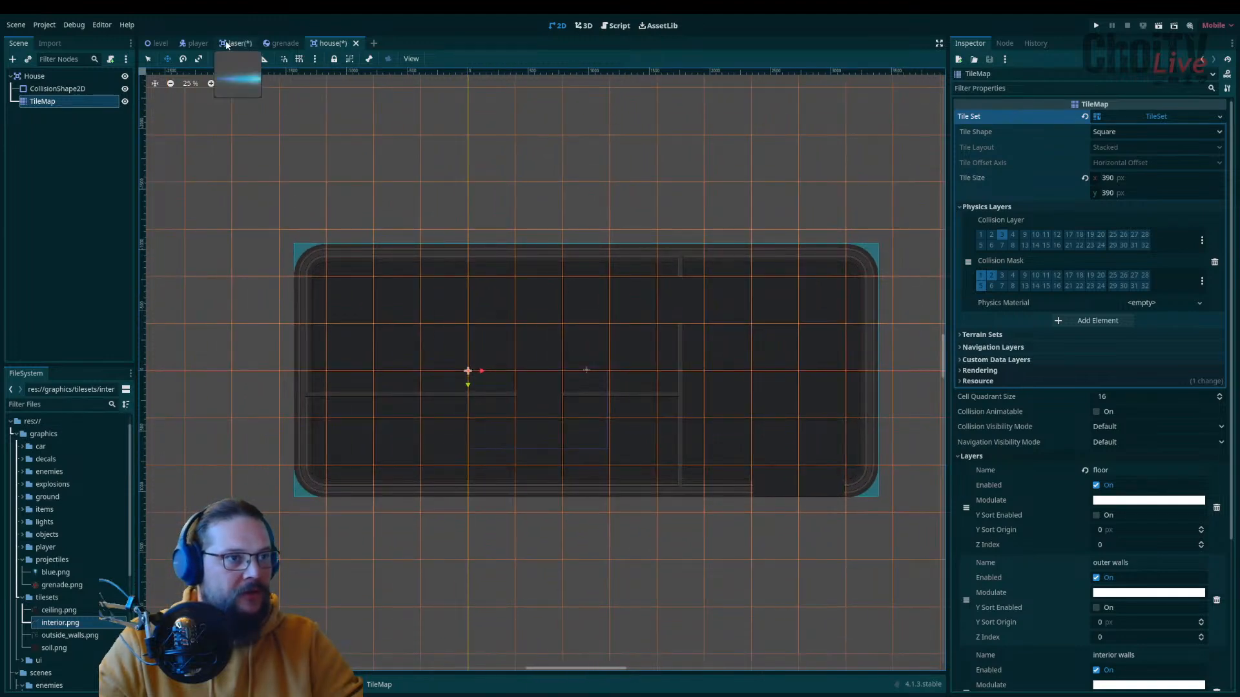
Step: Open the level scene and move the House instance to about position (-2907, 3914)
click(159, 43)
scroll(674, 423, down, 6)
middle_drag(413, 521, 746, 215)
scroll(673, 281, down, 20)
drag(581, 319, 606, 188)
middle_drag(647, 272, 581, 349)
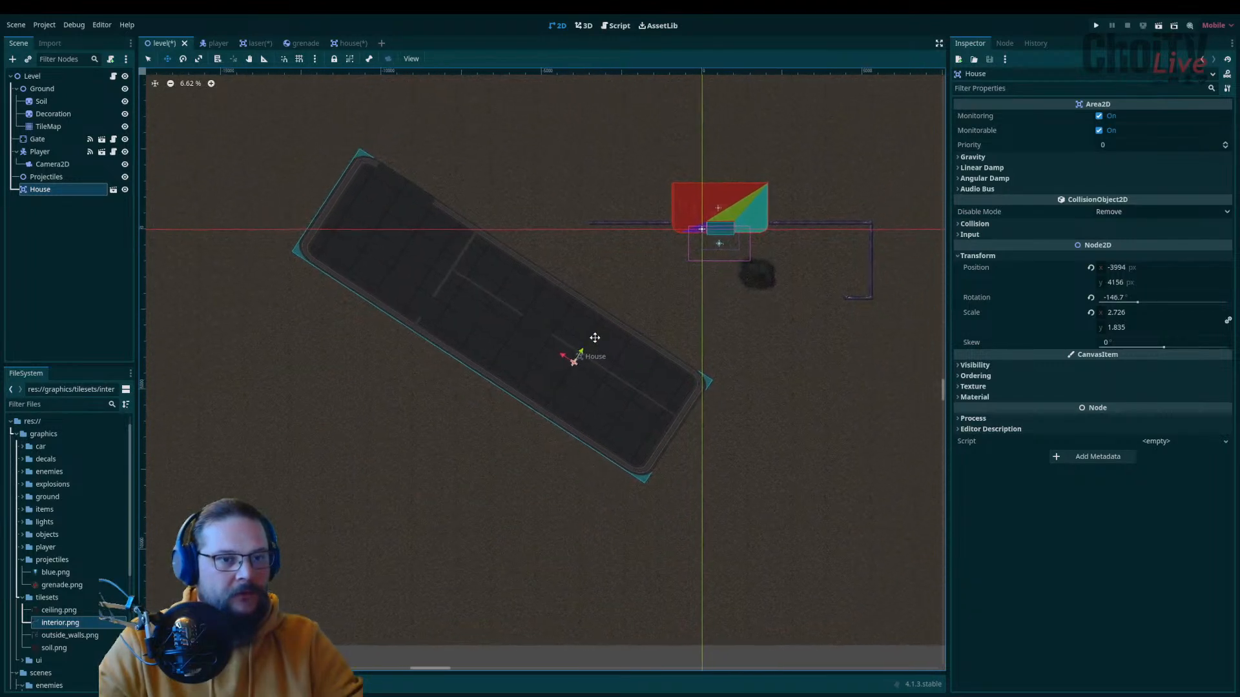
drag(577, 349, 612, 342)
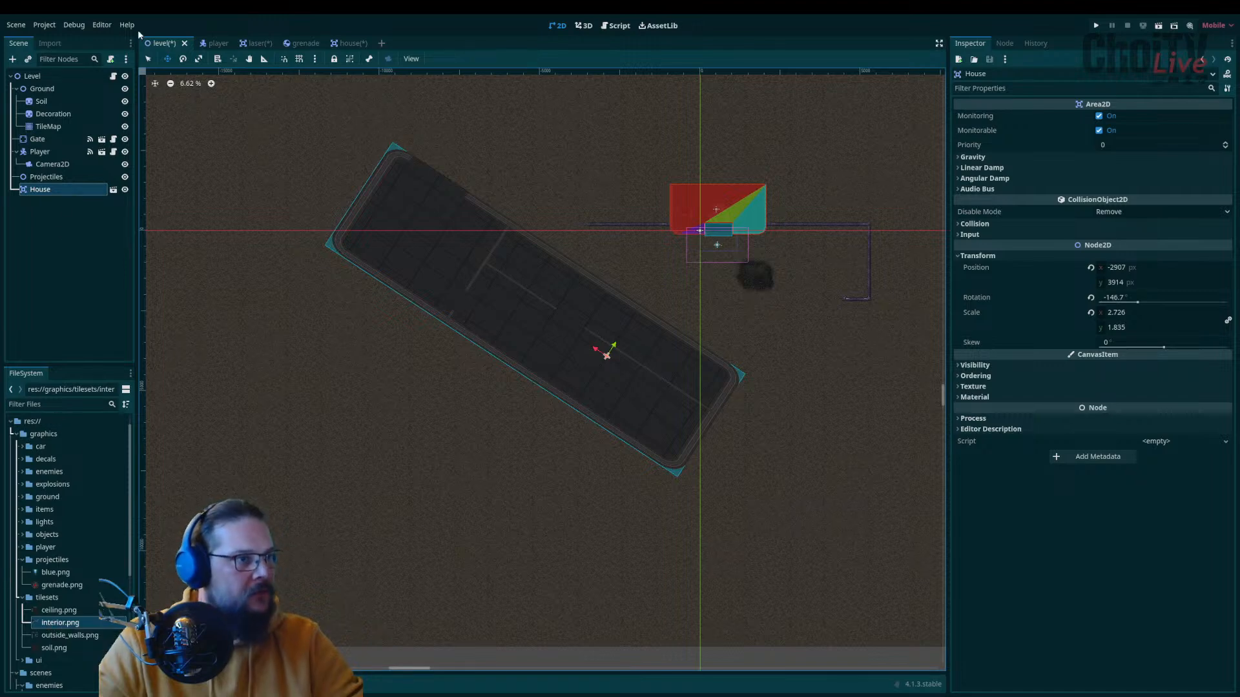
Step: Return to the house scene, select its TileMap, and reopen the TileSet editor on the interior source
click(348, 43)
click(68, 100)
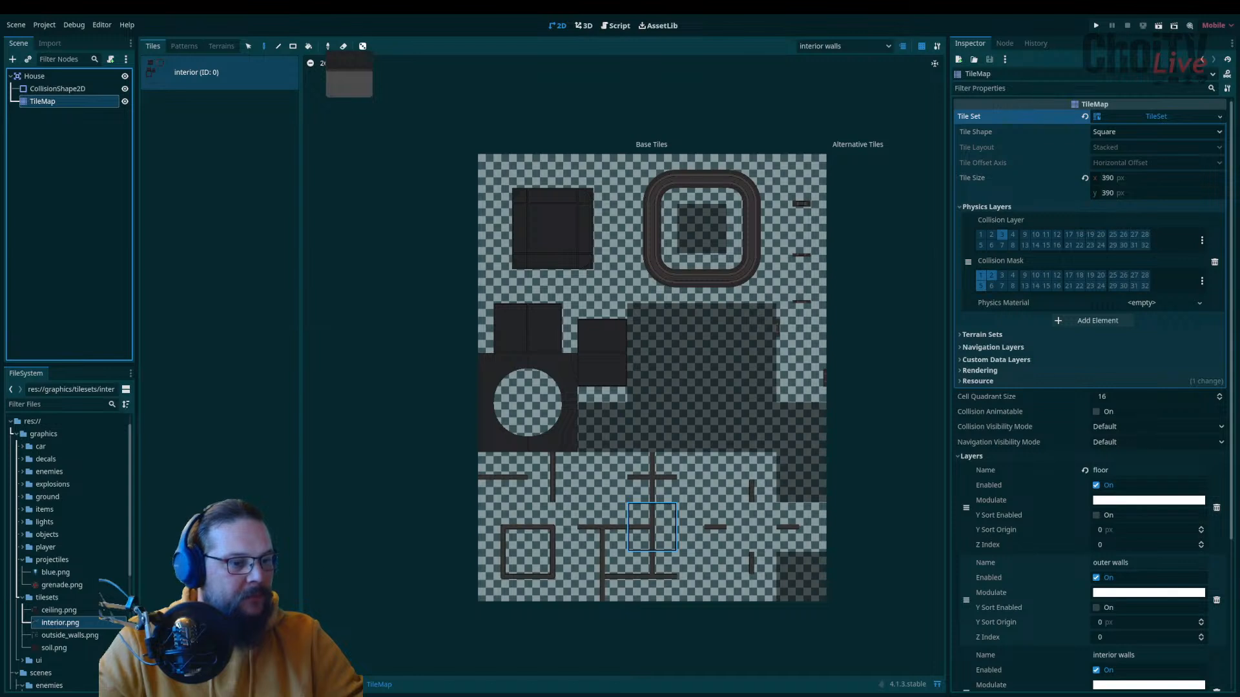
click(347, 684)
click(191, 72)
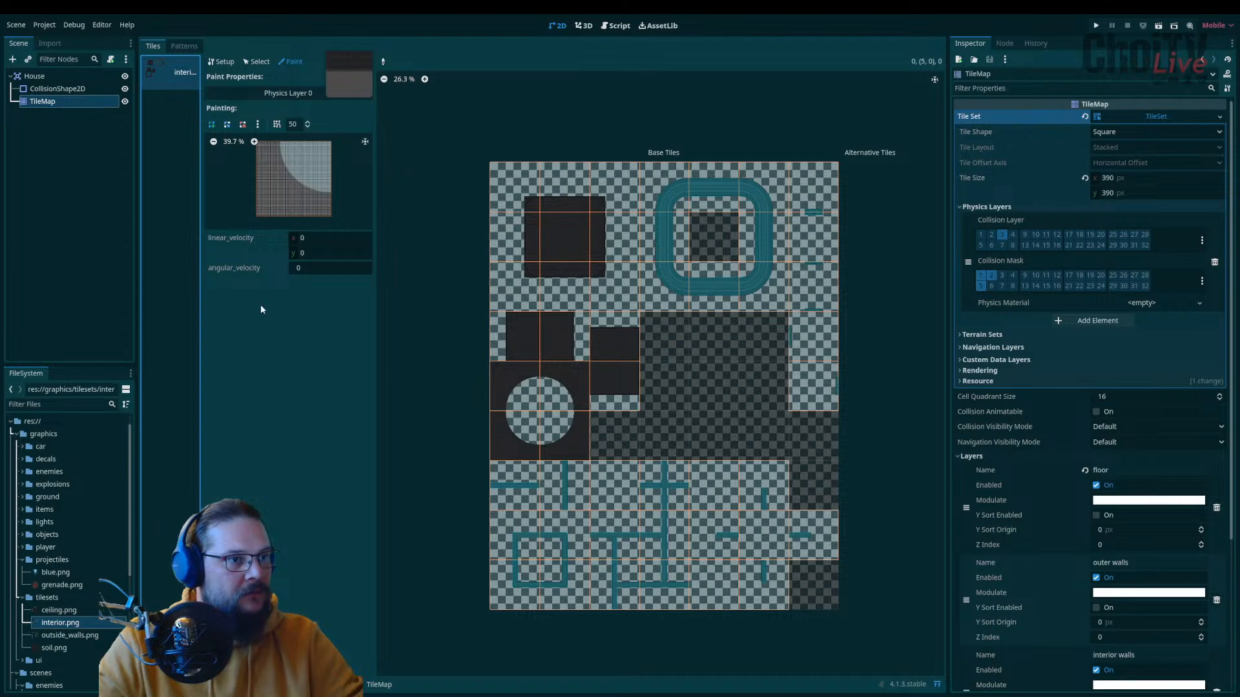
click(185, 48)
click(155, 47)
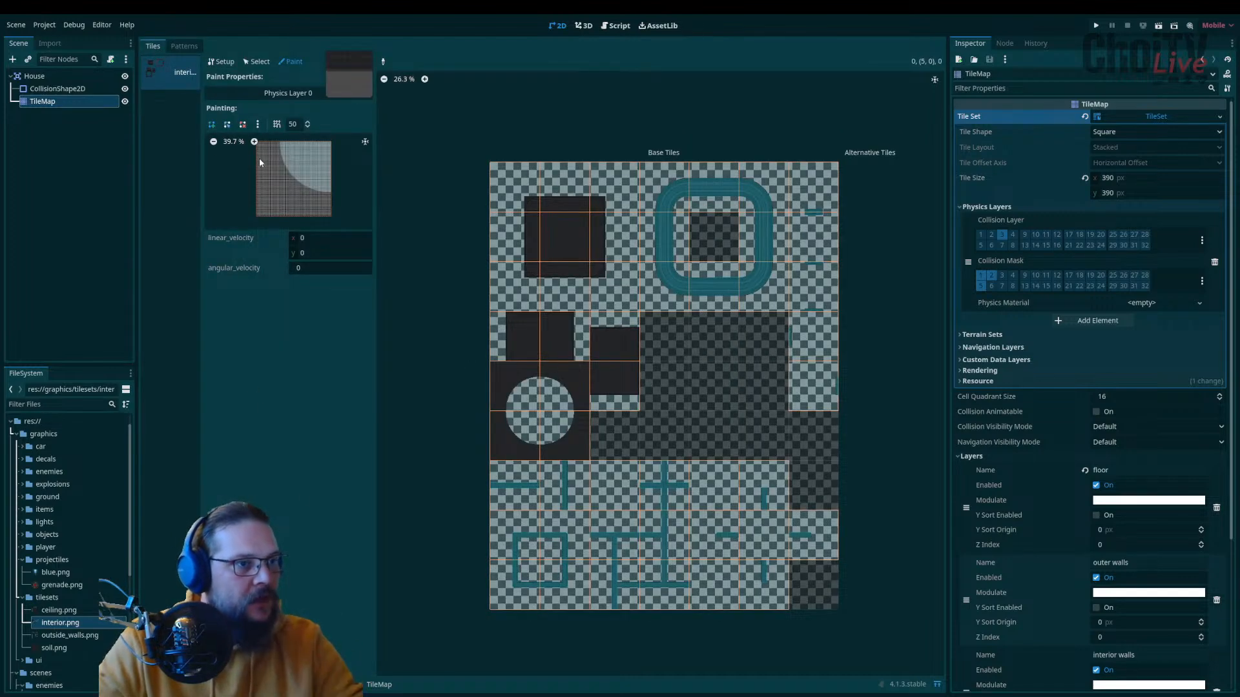
ctrl+scroll(302, 192, down, 4)
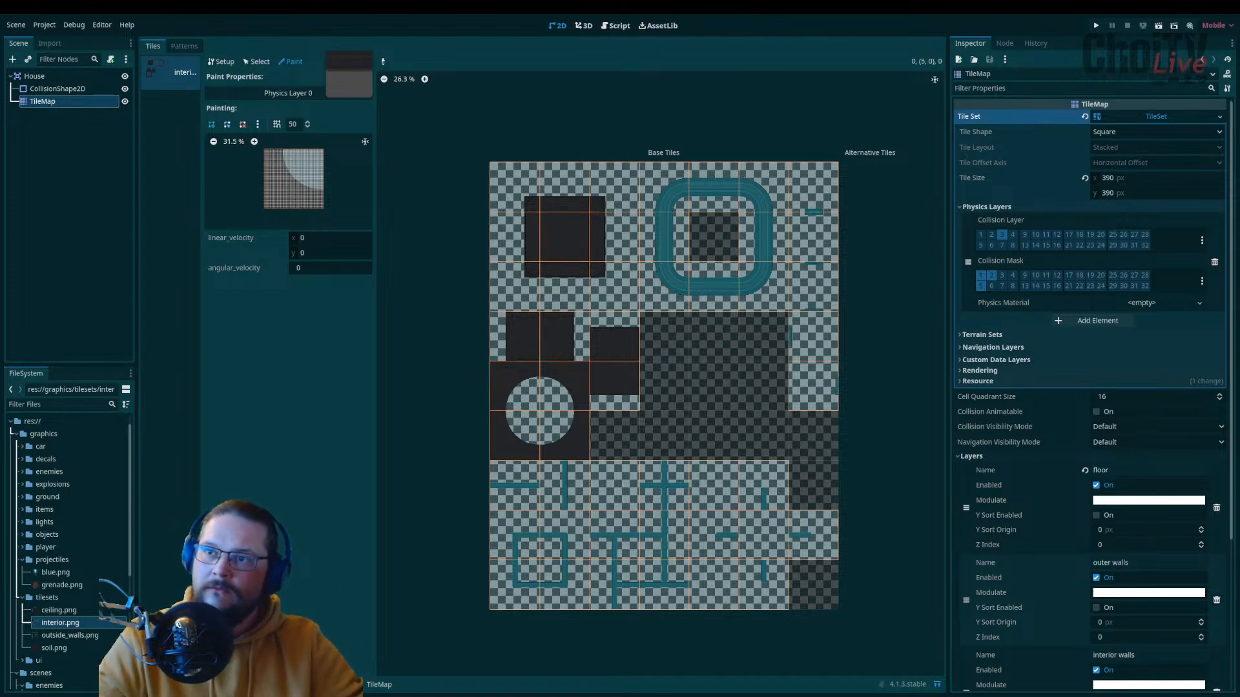
Step: Switch to the tutorial video and watch it move on from TileSet collision painting to the level scene, pausing there
key(alt+Tab)
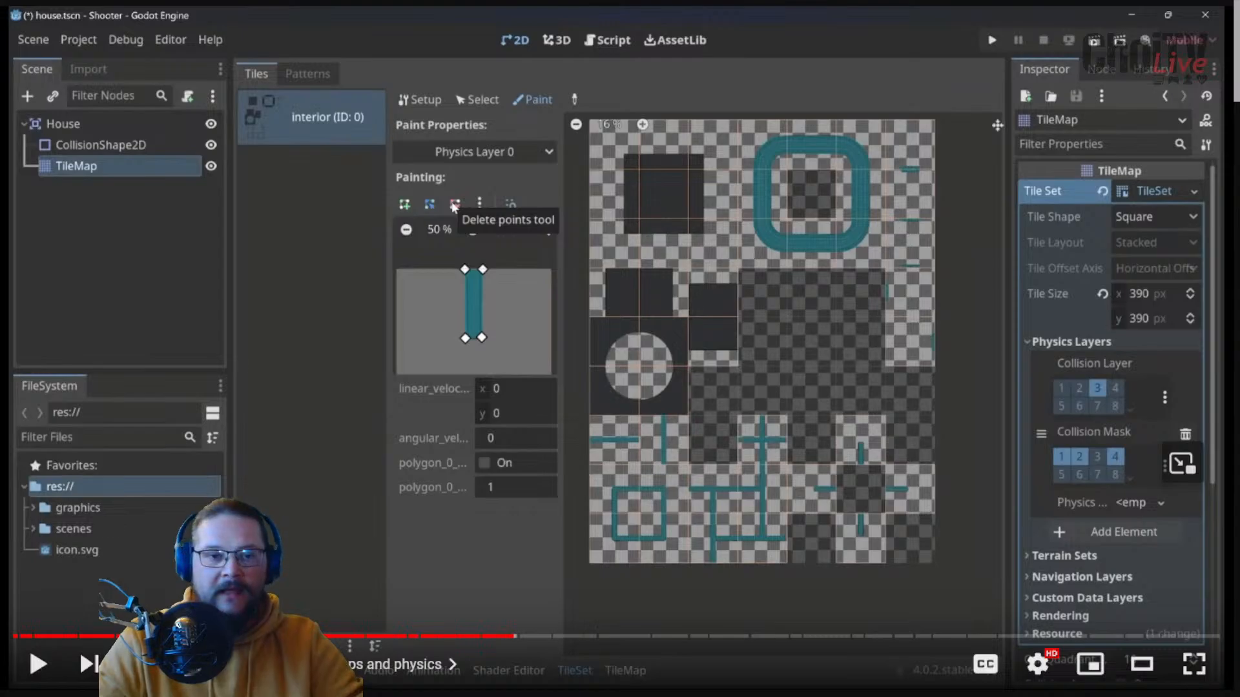
key(alt+Tab)
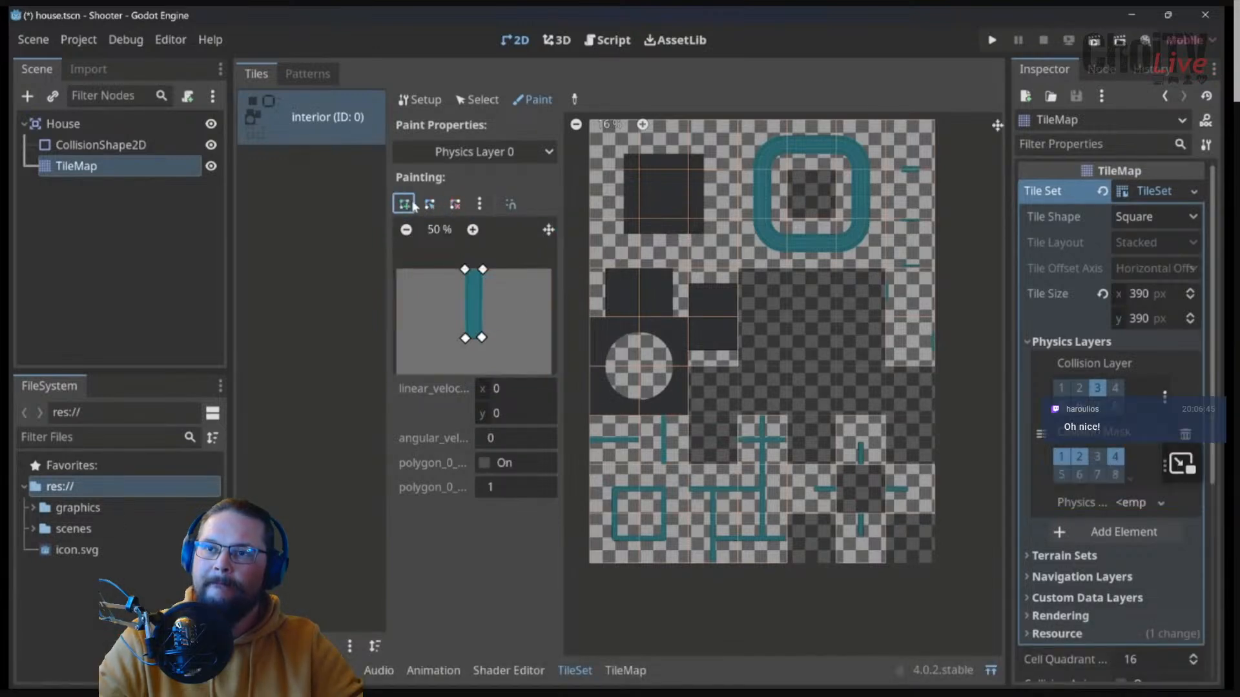
click(990, 670)
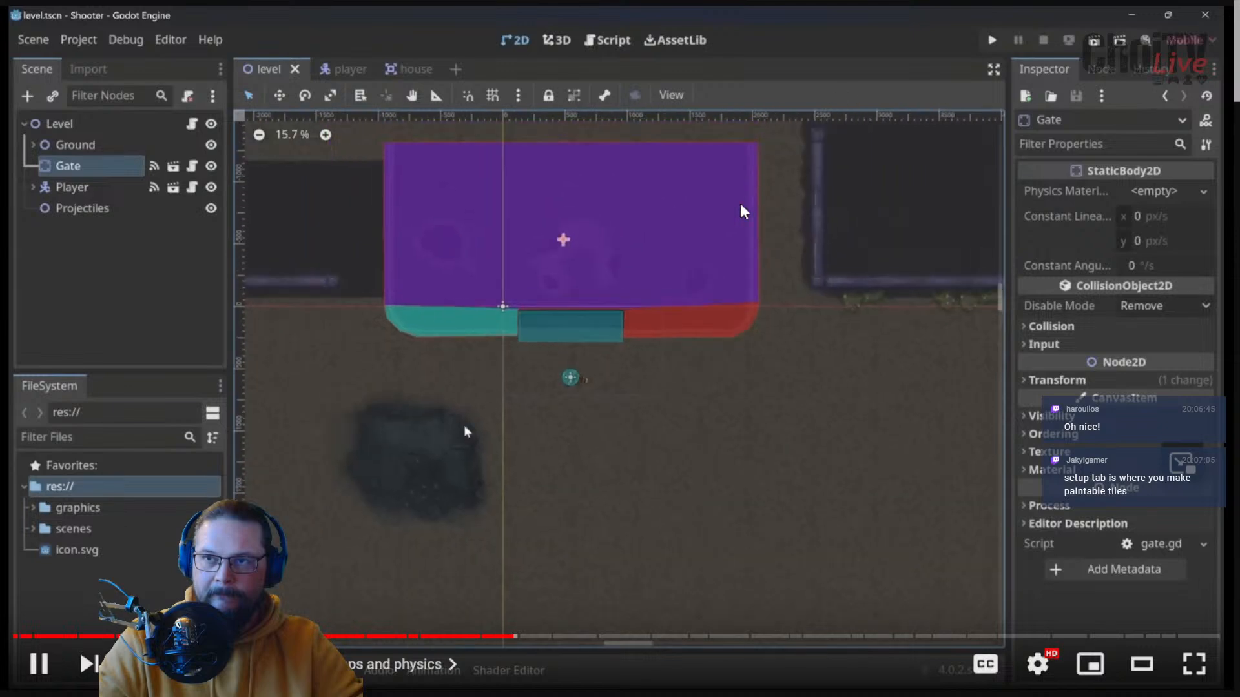
click(735, 166)
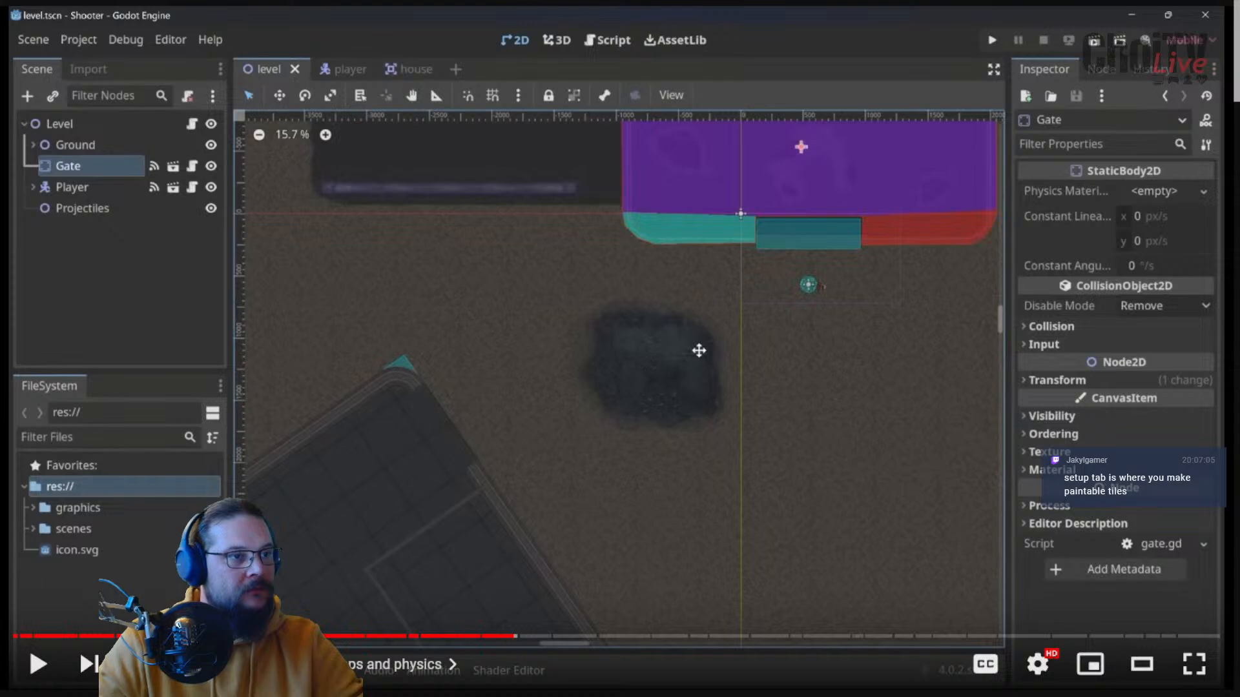
Step: Return to the Godot editor and look through the interior source's Setup, Select and Paint modes
key(alt+Tab)
click(220, 61)
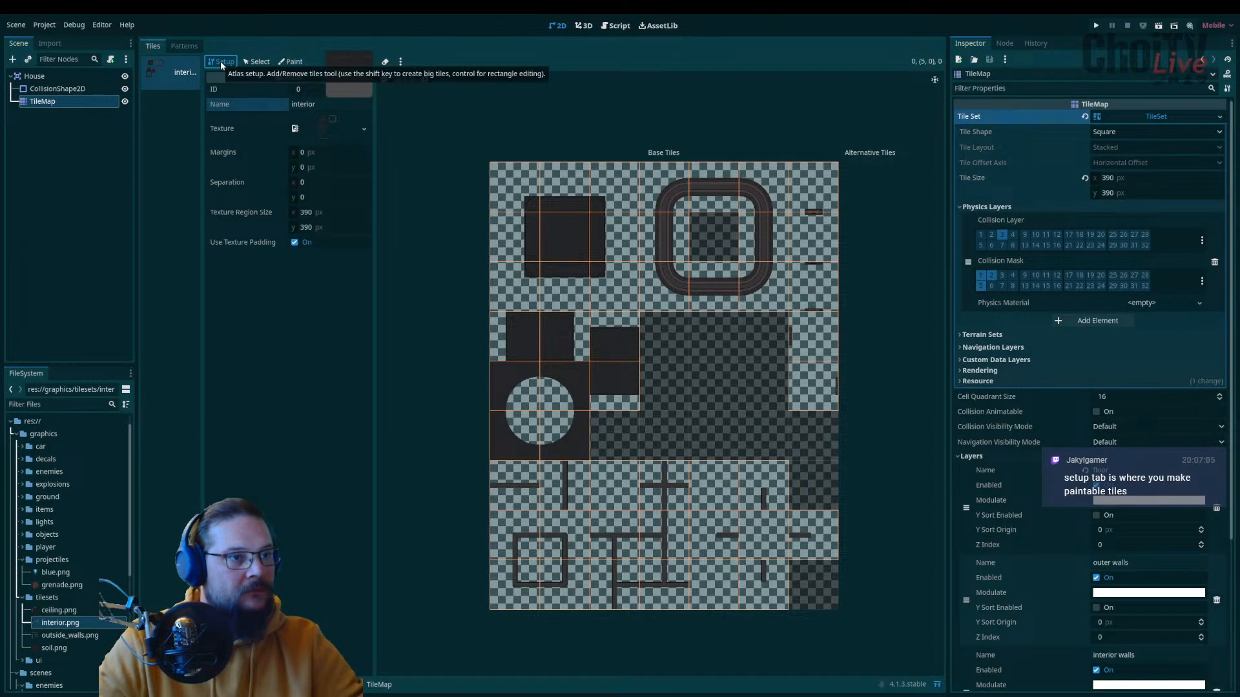
click(257, 63)
click(214, 64)
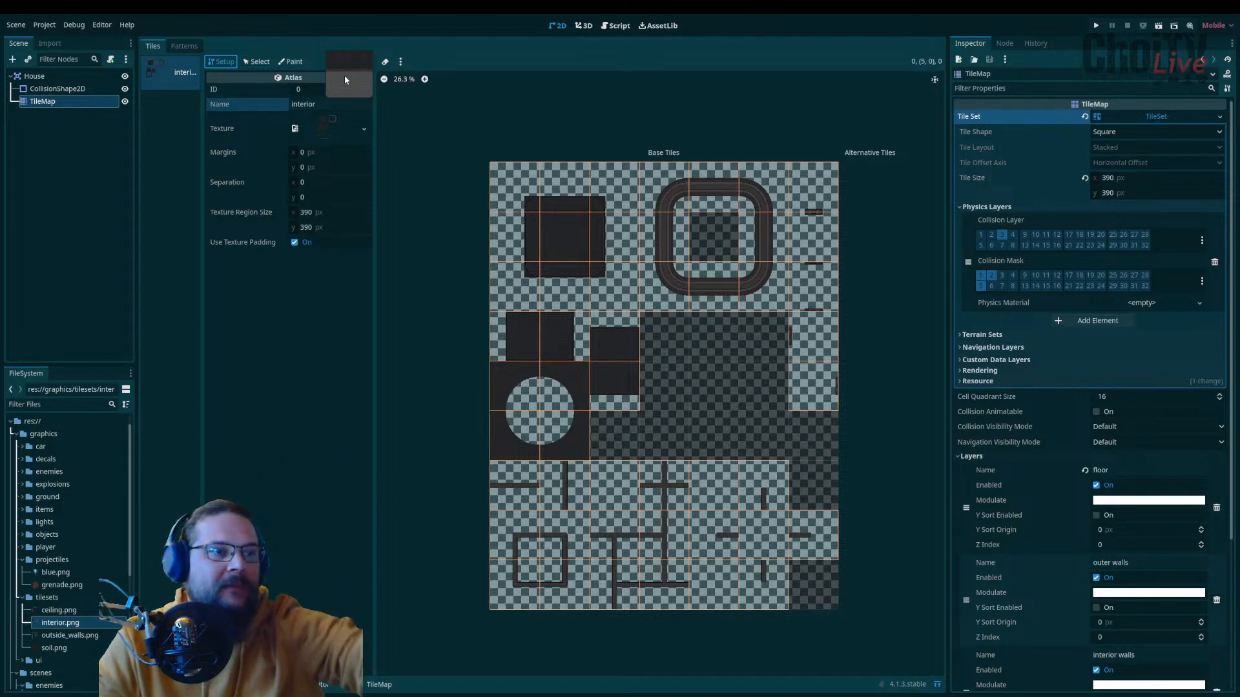
click(257, 61)
click(292, 62)
click(222, 61)
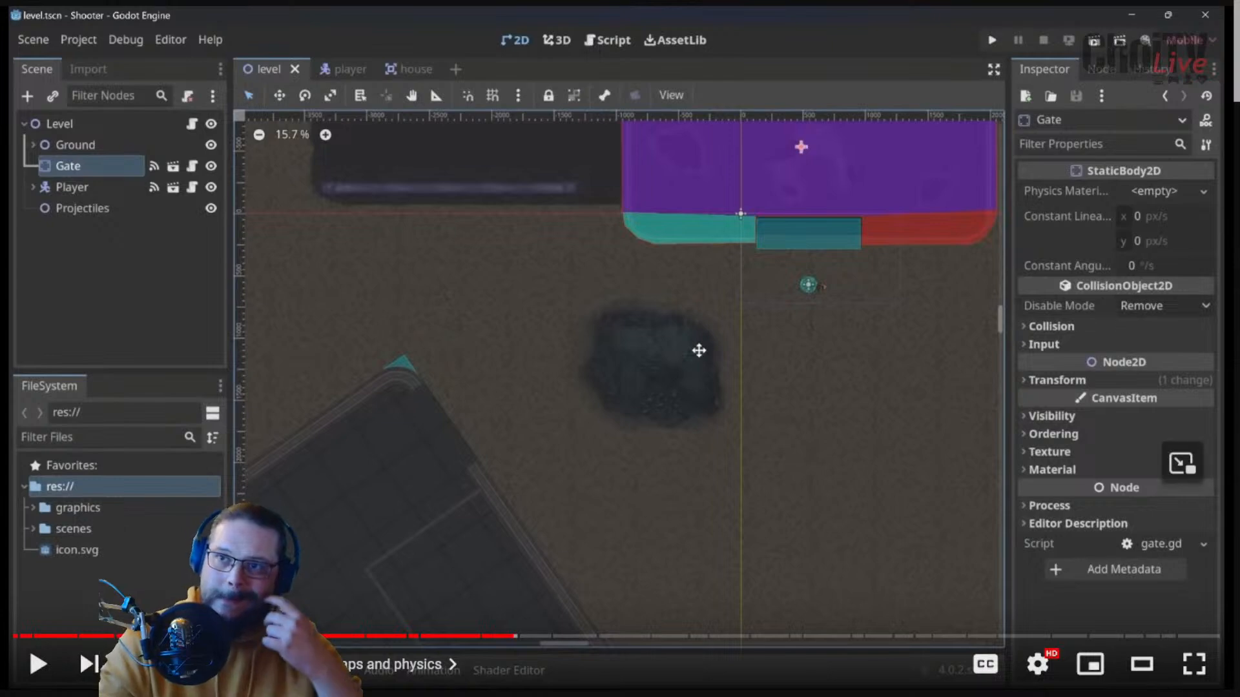
Step: Resume the tutorial video and watch its play test of the player walking through the rotated house
click(673, 223)
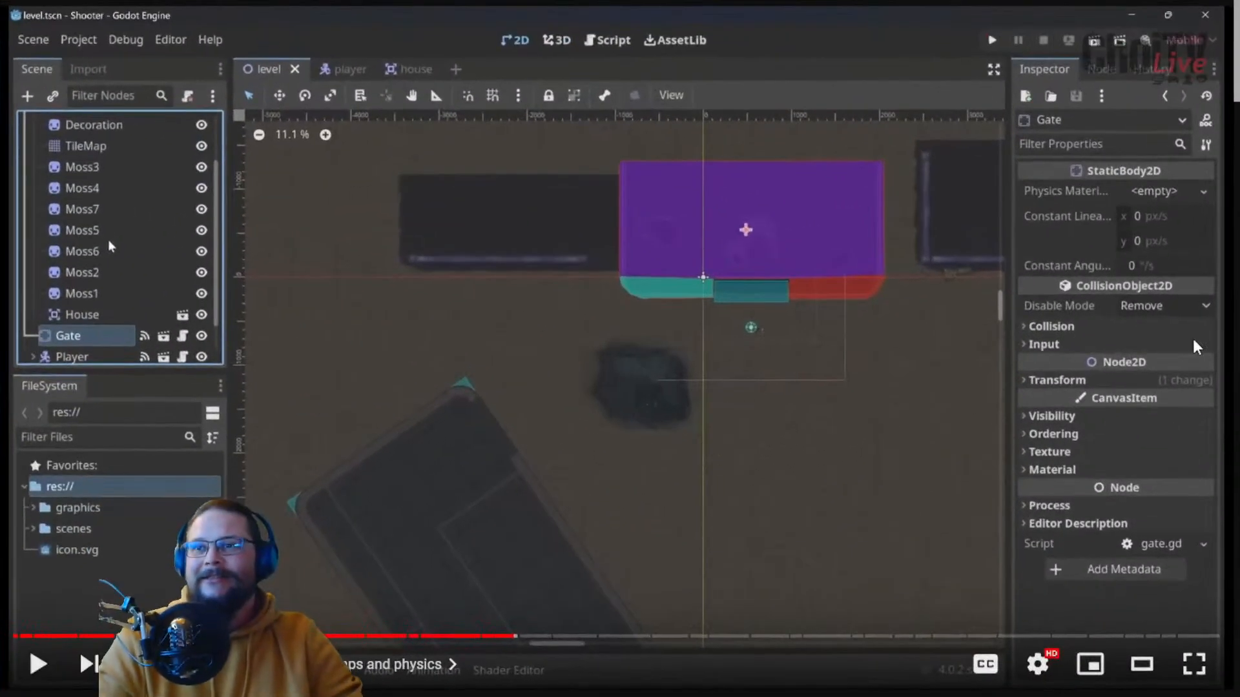
click(965, 288)
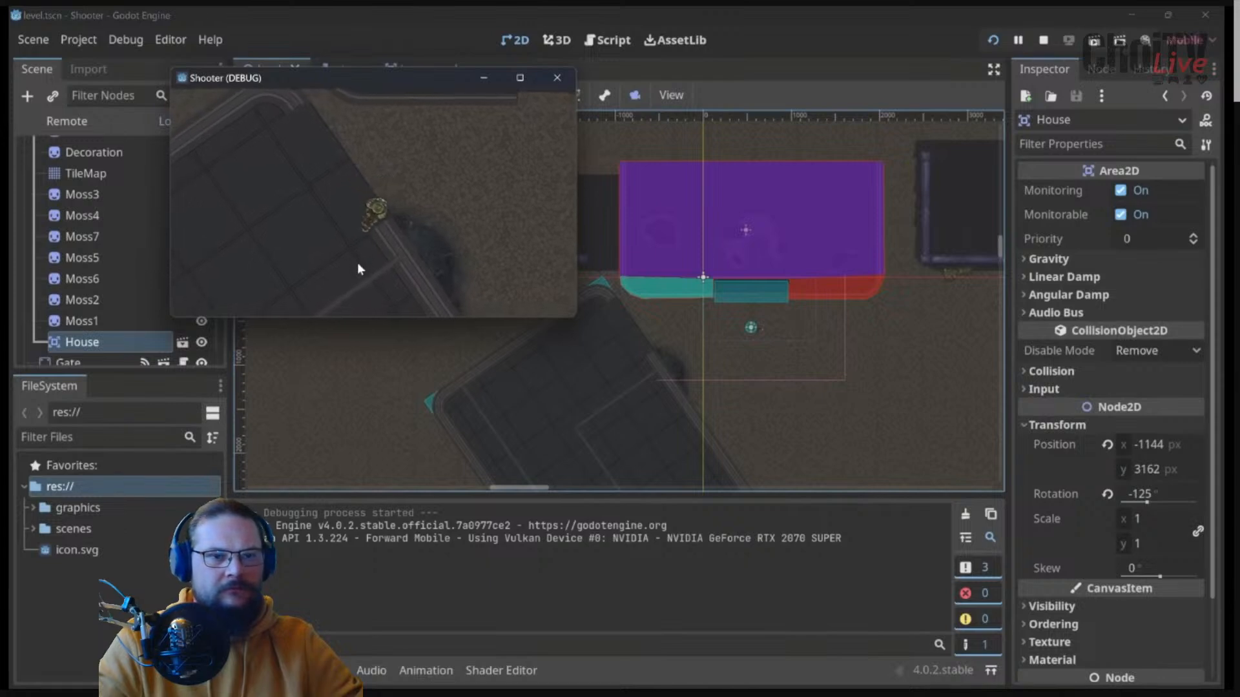
key(a)
key(s)
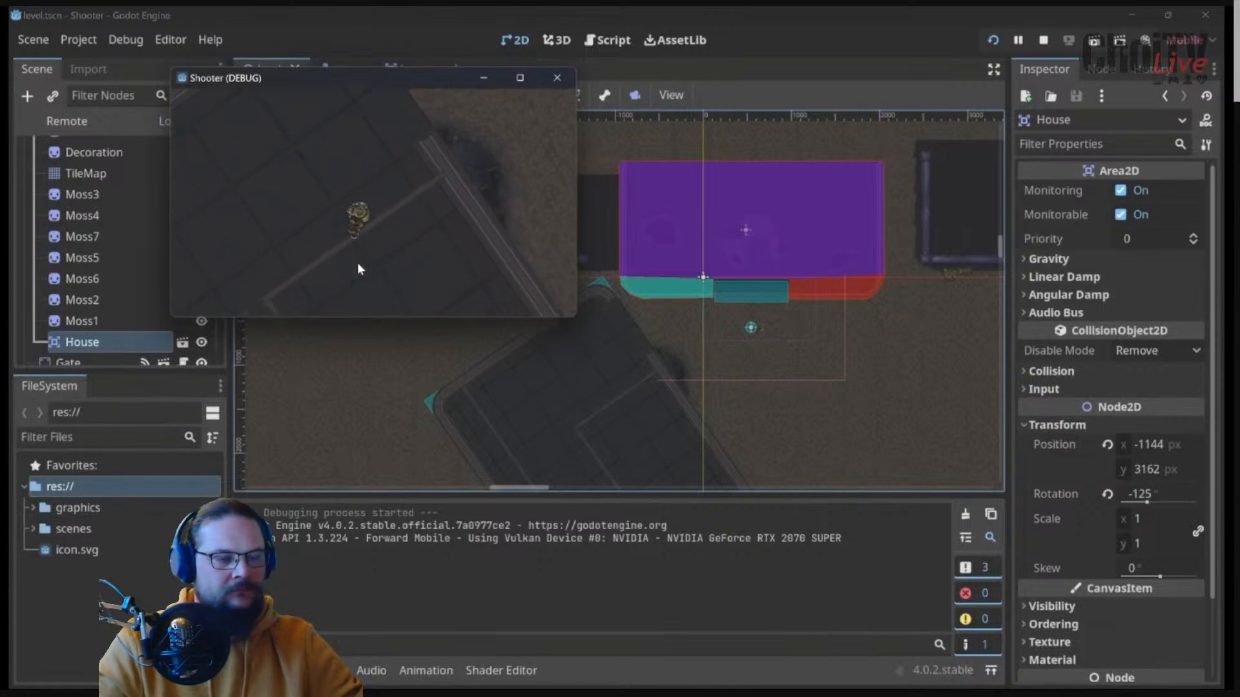
key(s)
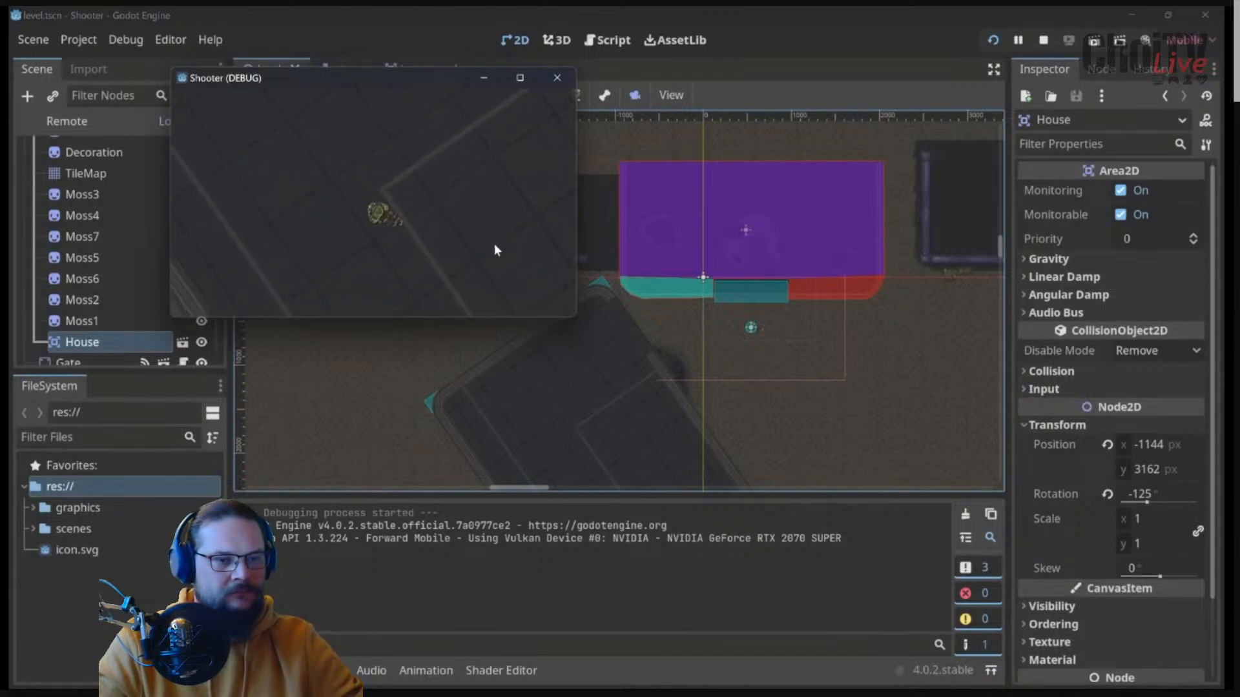
key(a)
key(s)
key(a)
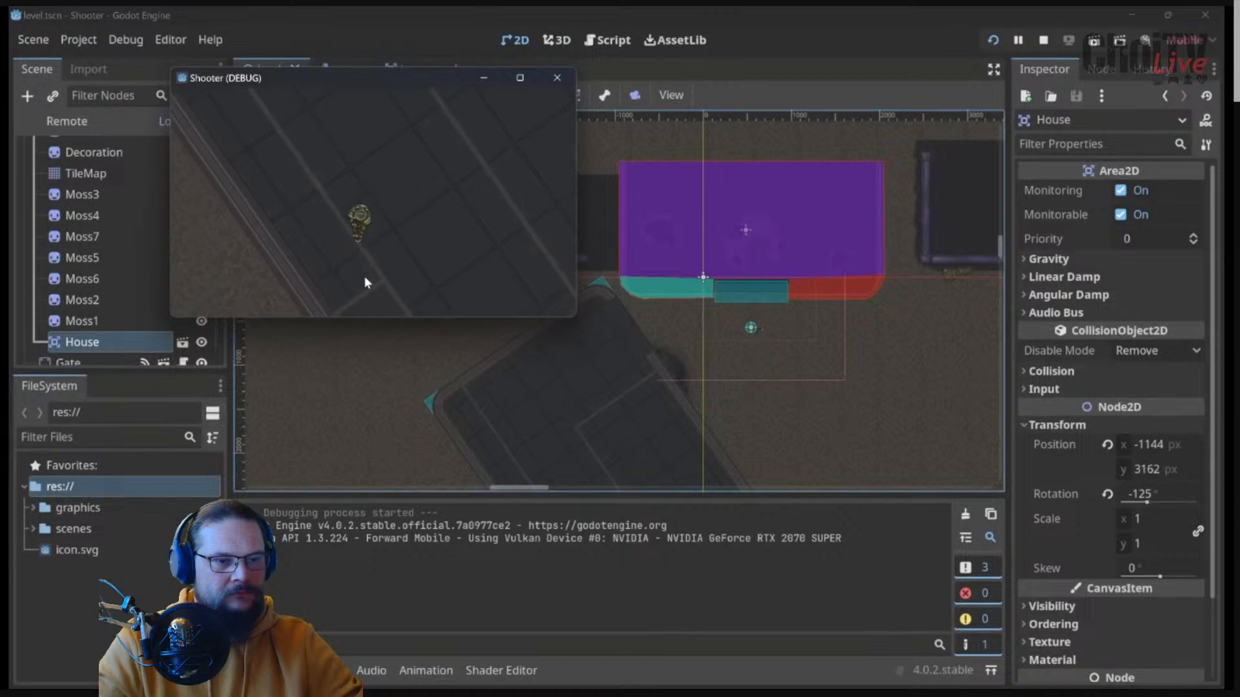
key(s)
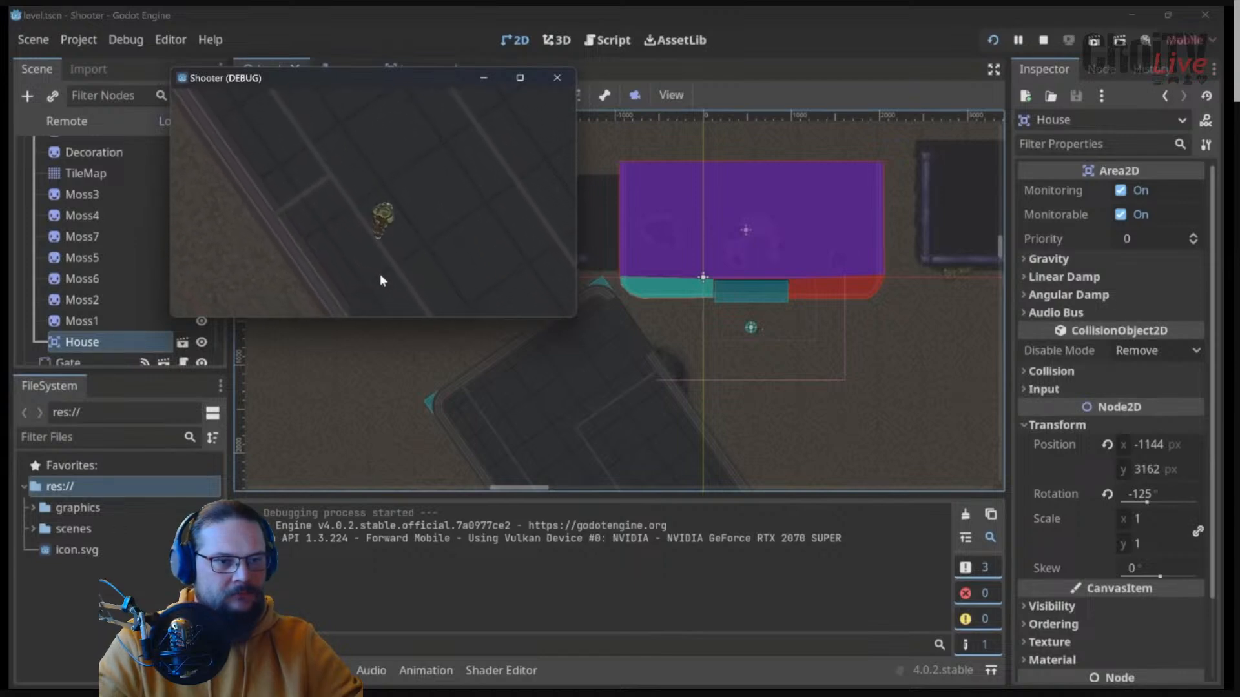
key(a)
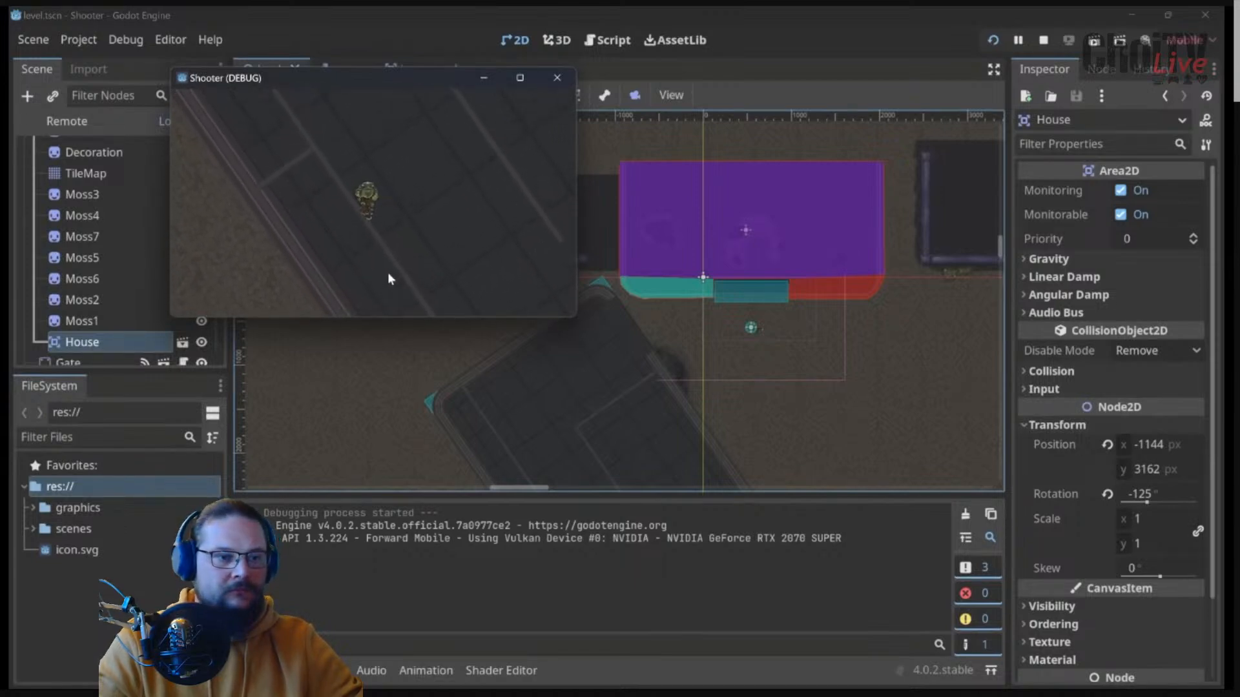
key(s)
key(d)
key(a)
key(s)
click(558, 78)
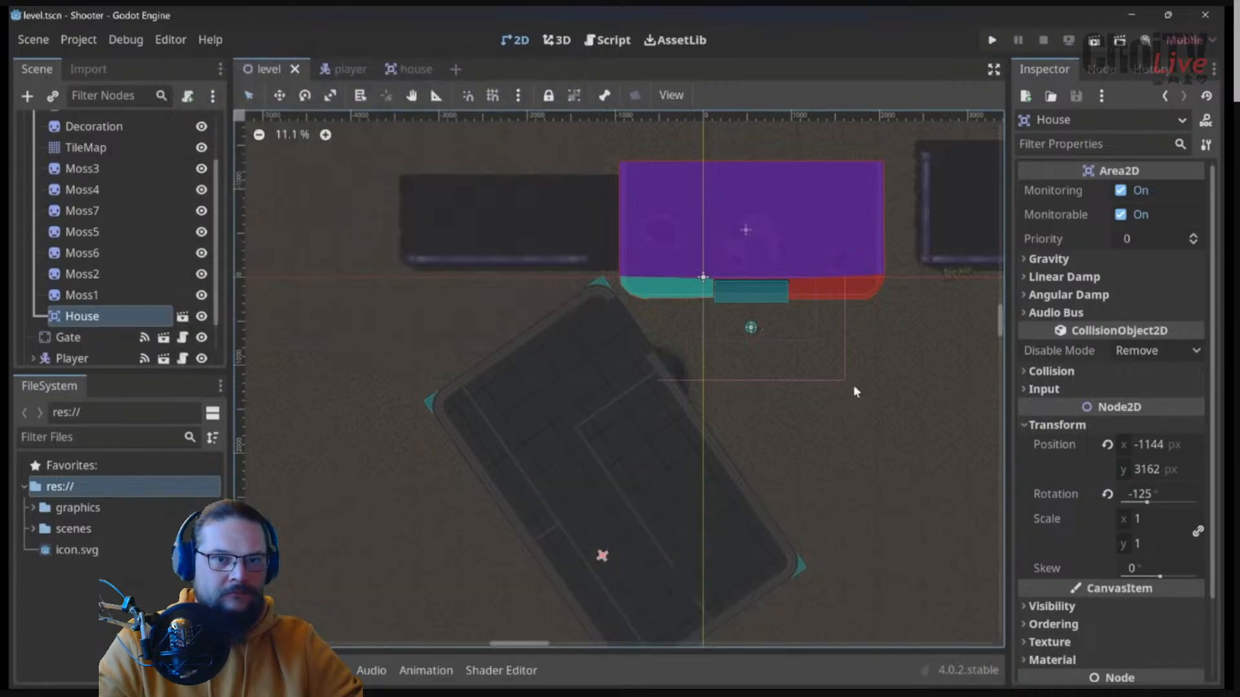
Step: Watch the tutorial's TileSet close-up of the seam between the outer wall's curved corner and straight wall collision shapes
click(416, 68)
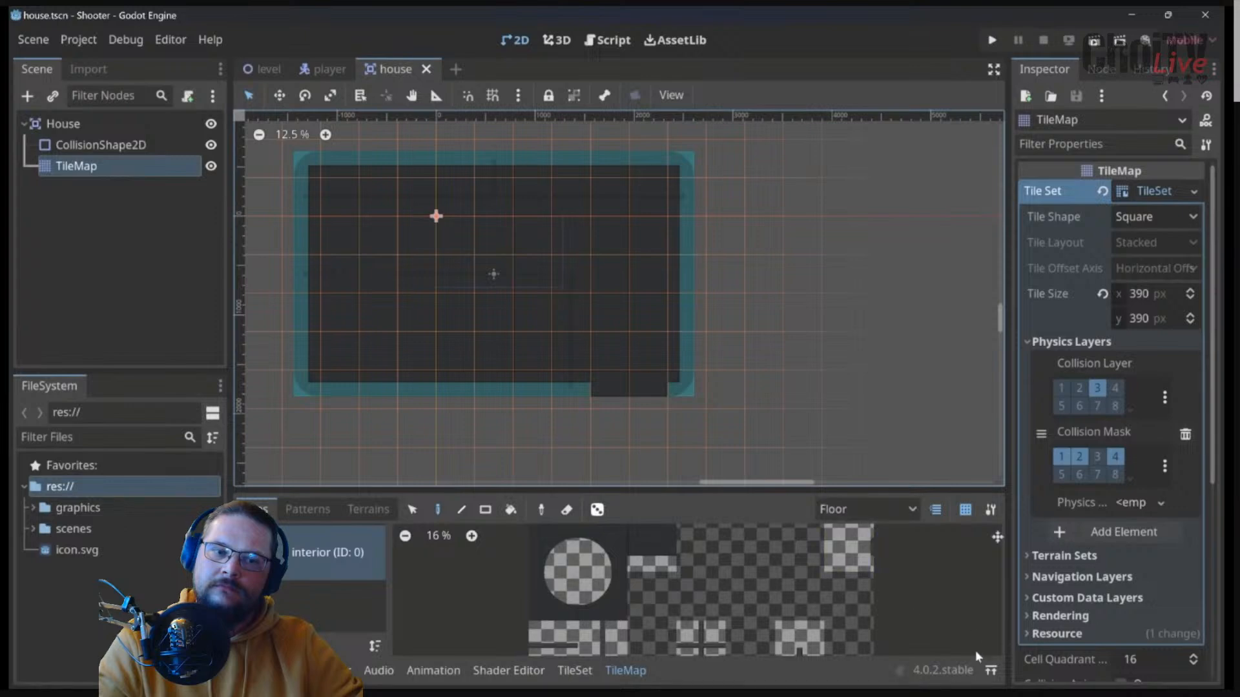
click(990, 670)
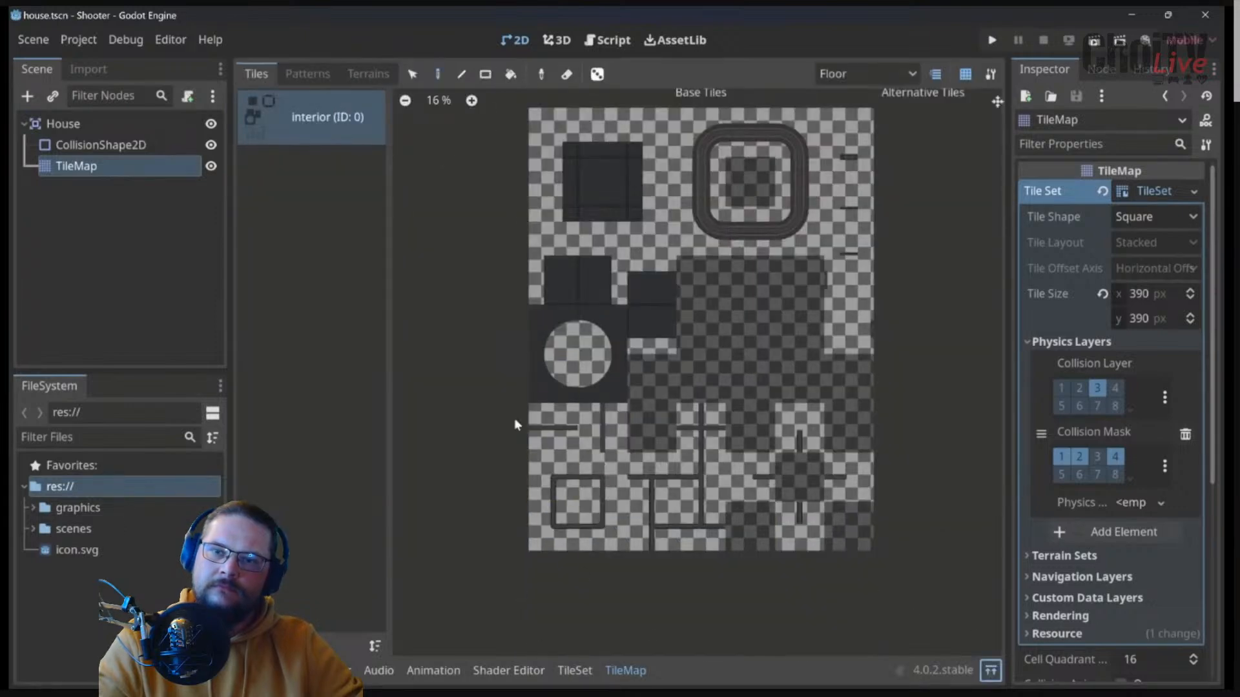
click(576, 670)
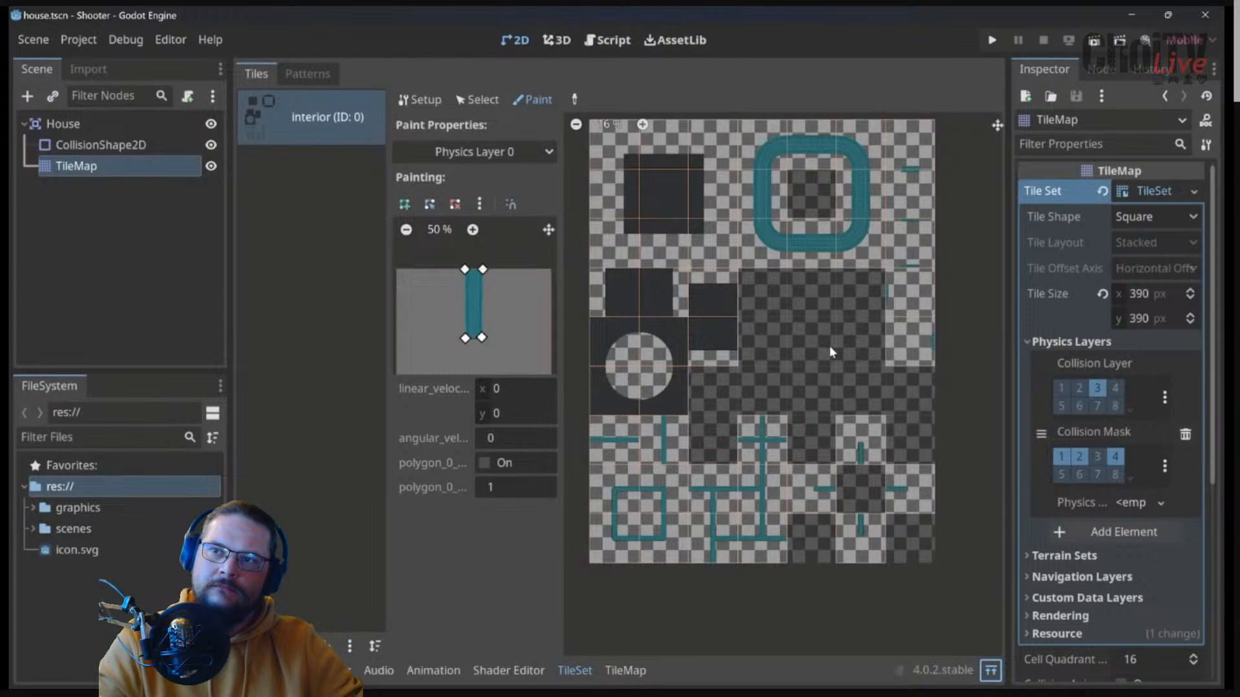
scroll(845, 156, up, 4)
middle_drag(844, 157, 710, 463)
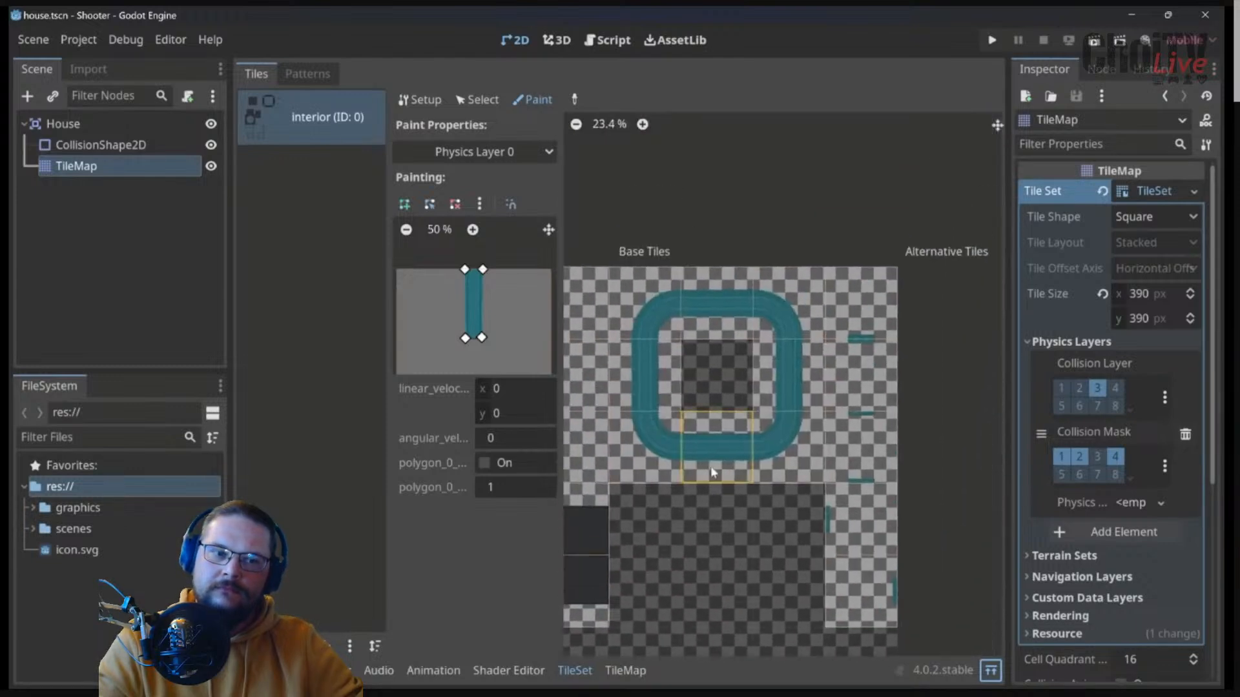
scroll(717, 436, up, 9)
scroll(771, 440, up, 15)
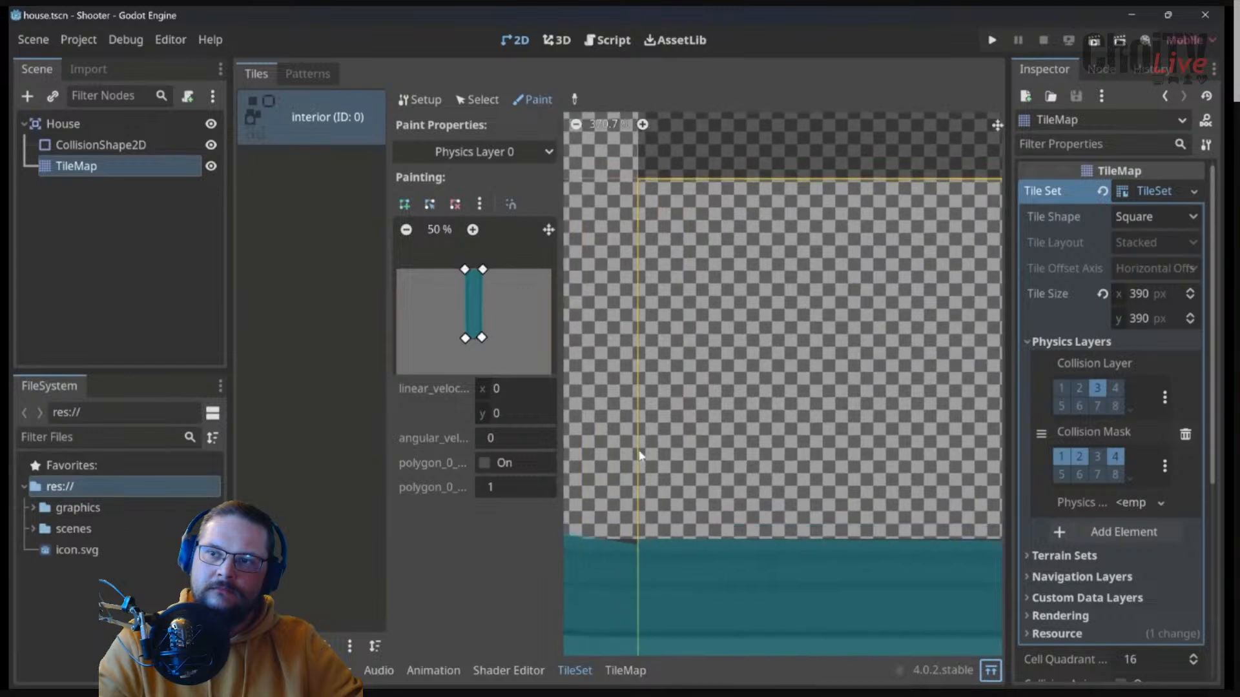
scroll(837, 479, up, 10)
scroll(794, 457, up, 2)
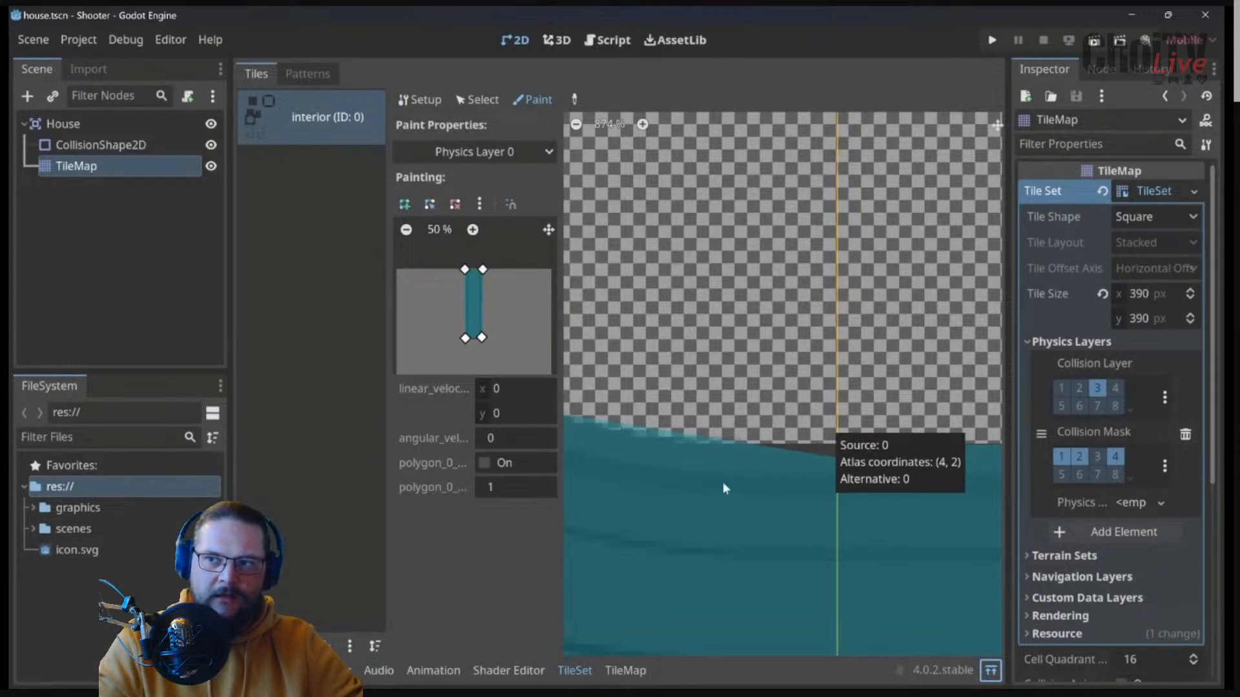
Step: Watch the tutorial paint a narrow vertical shape onto the straight outer wall tile and undo it
click(846, 546)
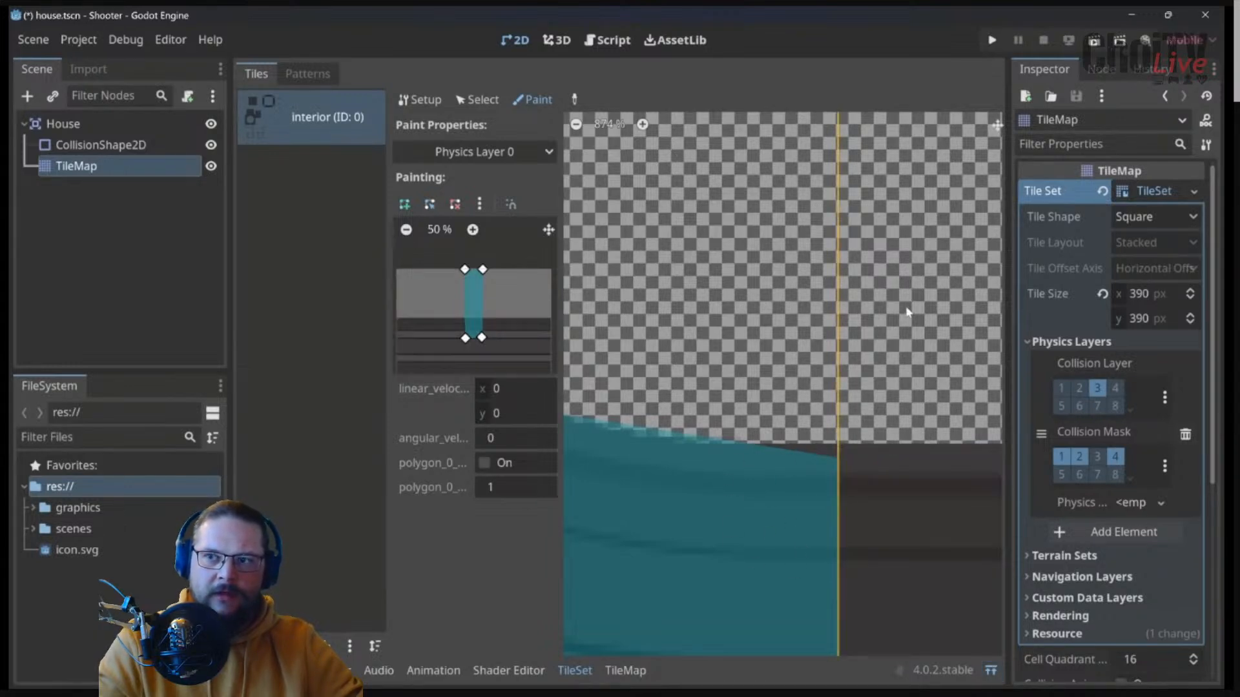
scroll(846, 358, down, 7)
scroll(831, 356, down, 6)
middle_drag(895, 346, 754, 339)
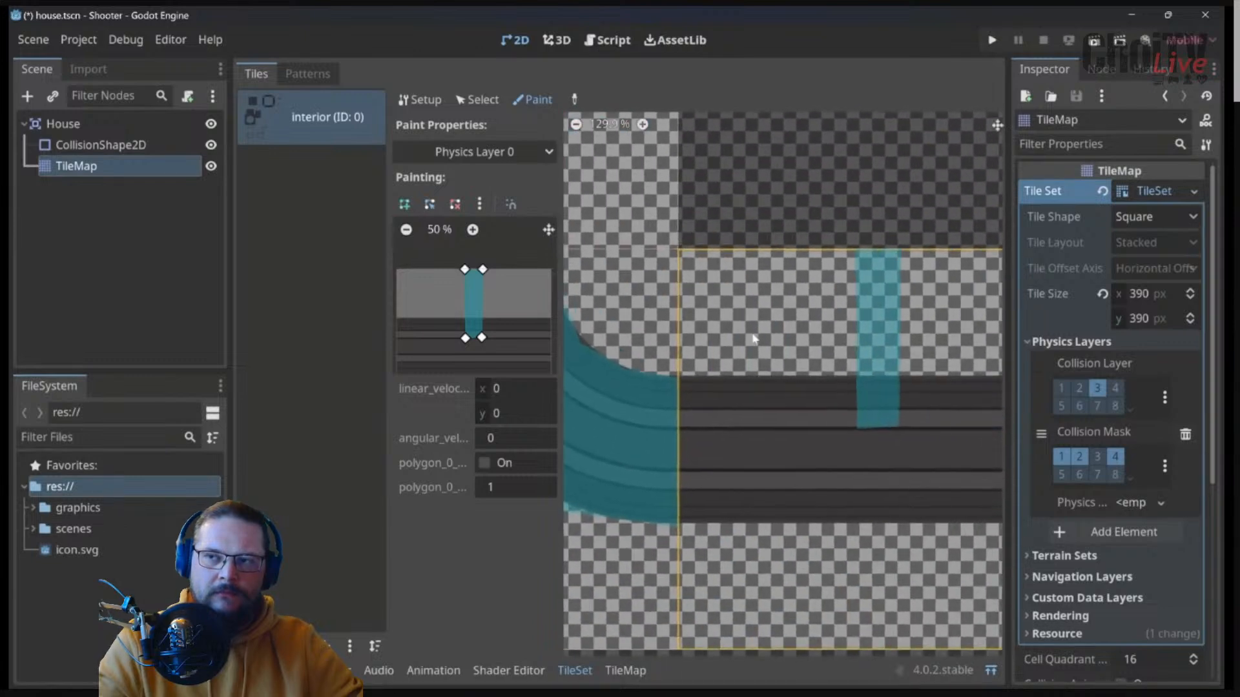
key(ctrl+z)
scroll(765, 359, down, 9)
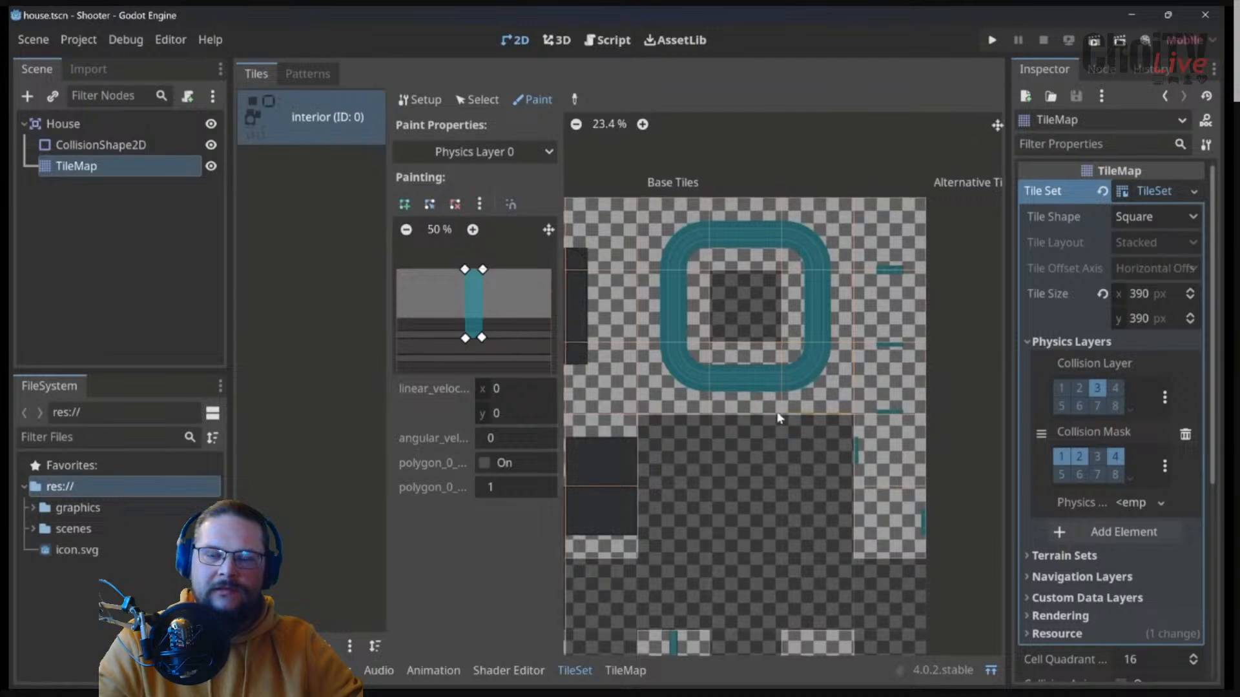
Step: Watch the tutorial examine and mark the mismatched seam between neighbouring horizontal interior wall collision shapes
middle_drag(776, 445, 844, 168)
scroll(697, 434, up, 2)
scroll(696, 428, up, 6)
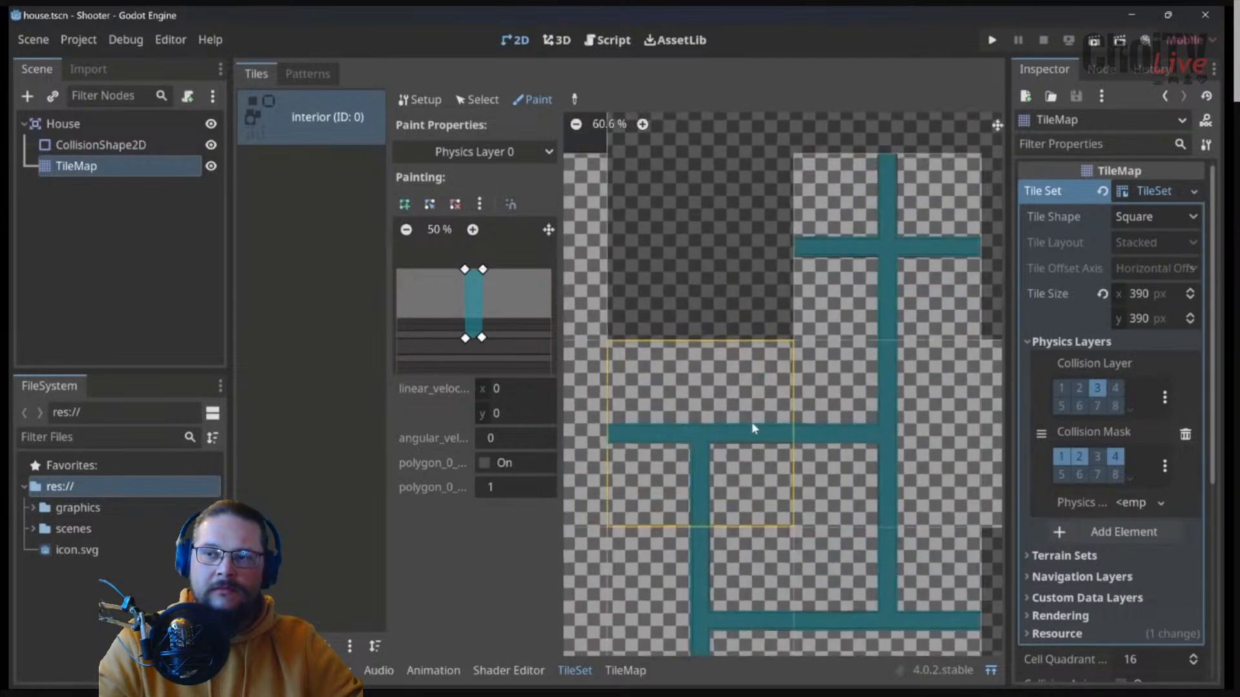
scroll(833, 413, up, 2)
scroll(835, 408, up, 7)
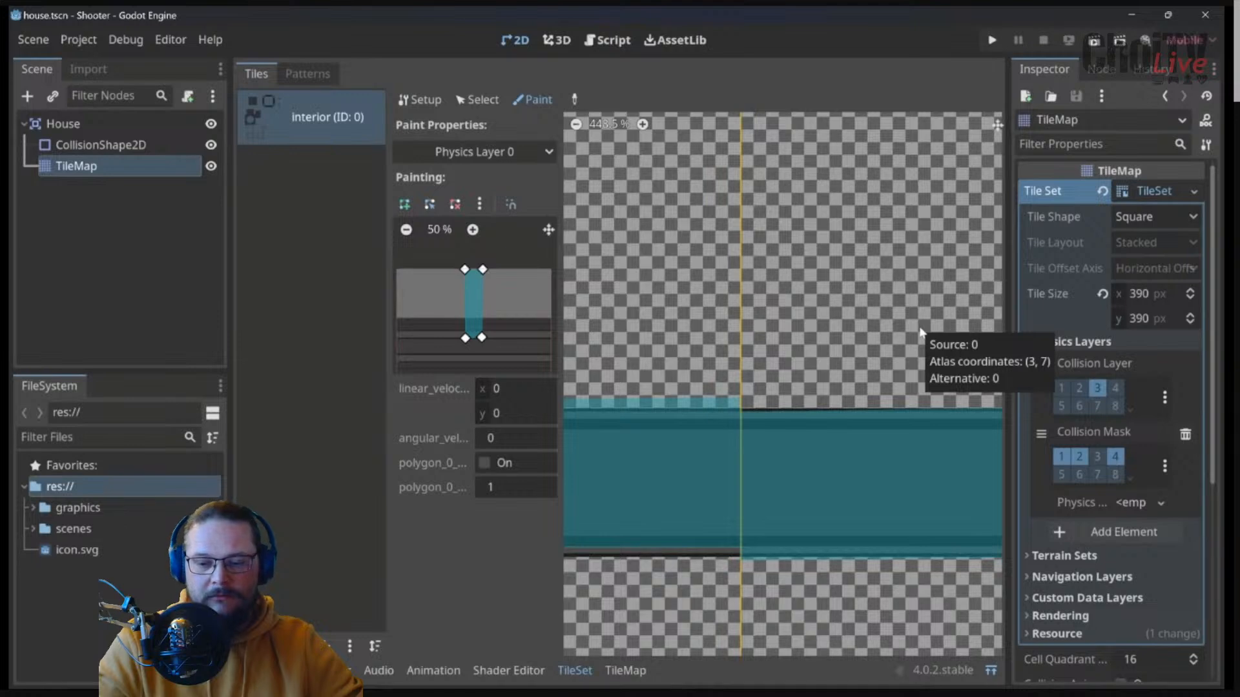
drag(849, 328, 1010, 210)
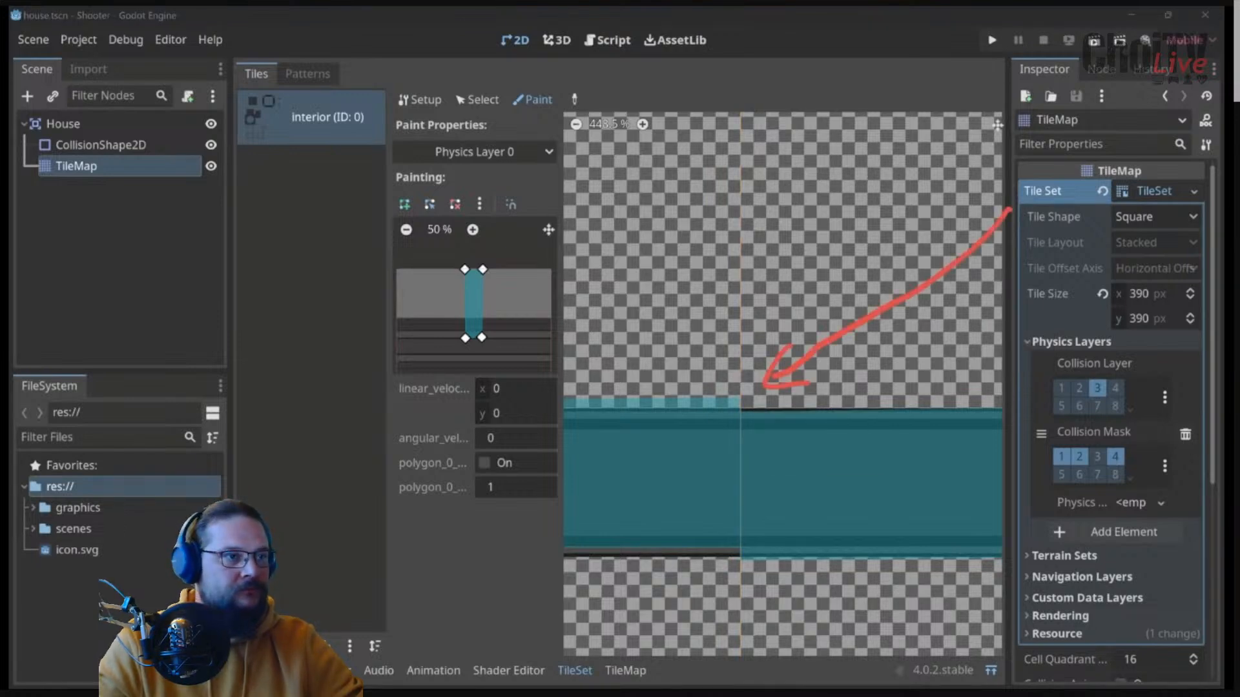
drag(751, 407, 930, 406)
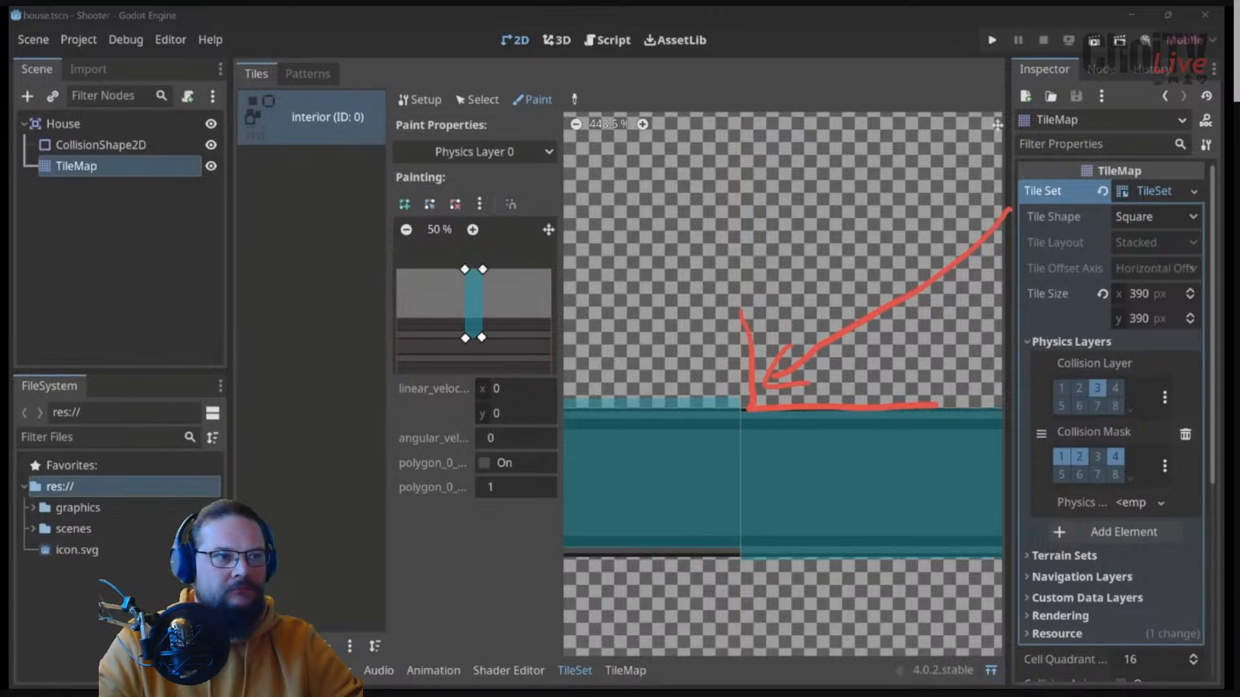
key(Escape)
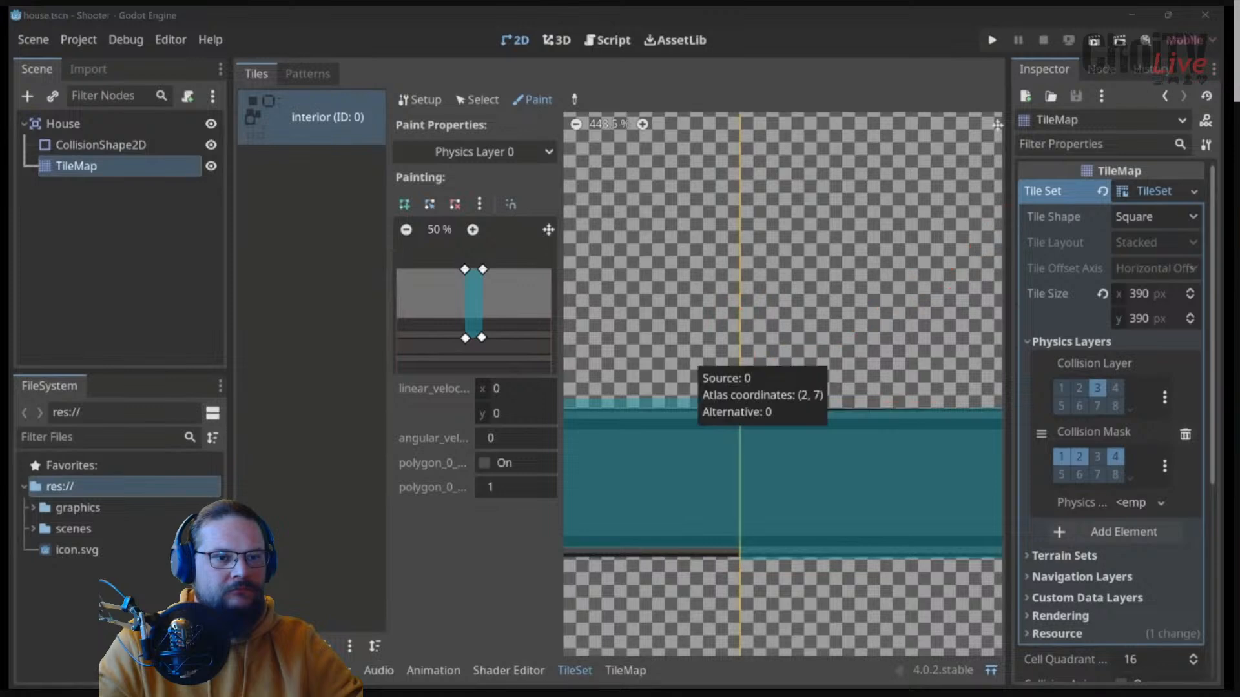
Step: Watch the tutorial return to the full tile atlas and collapse its TileSet editor
scroll(691, 355, down, 7)
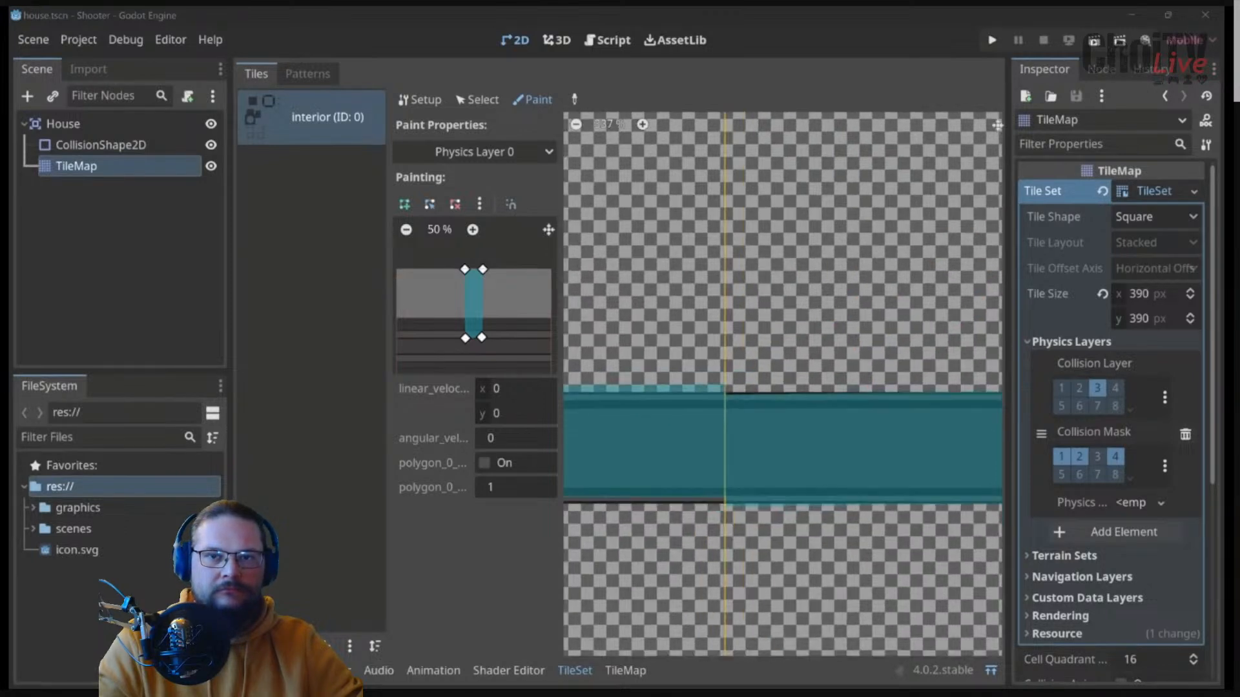
scroll(626, 271, down, 5)
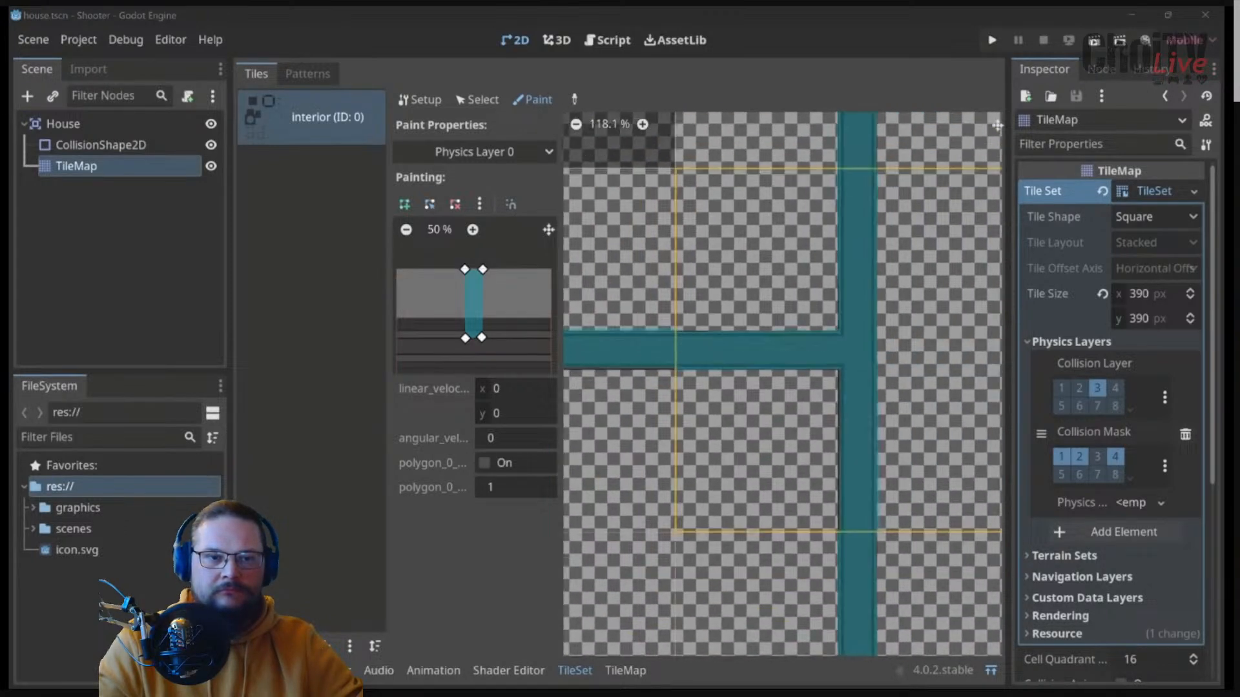
scroll(729, 323, down, 7)
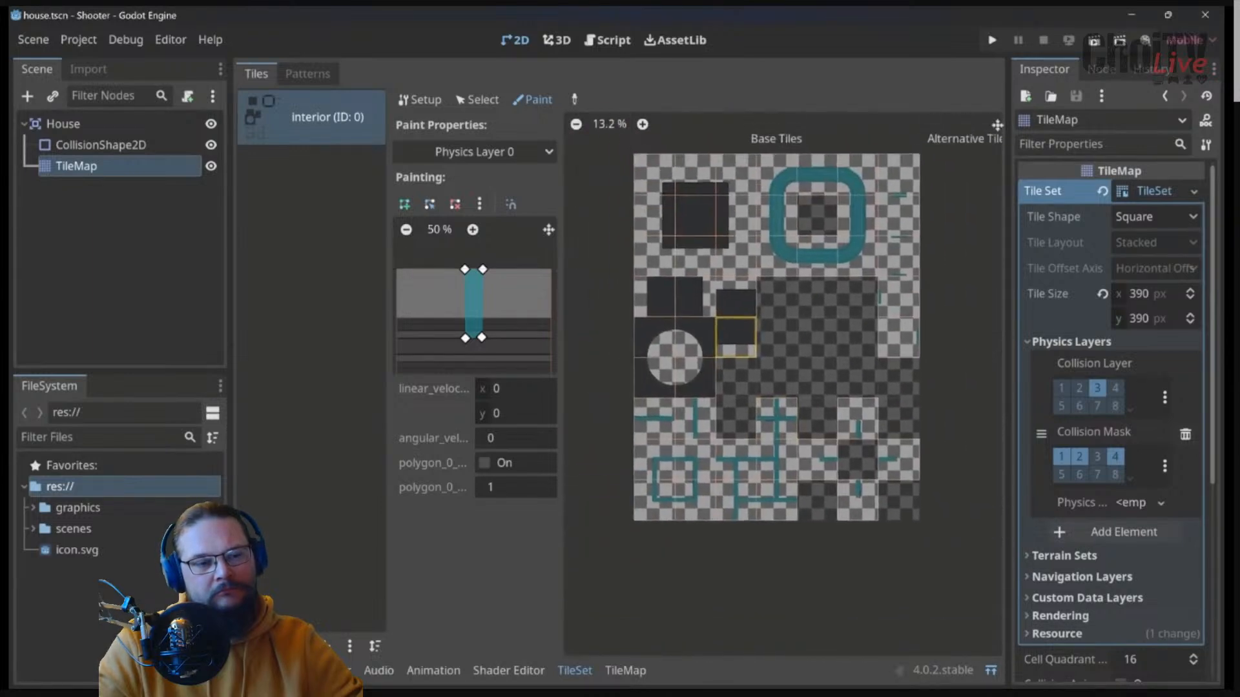
click(991, 670)
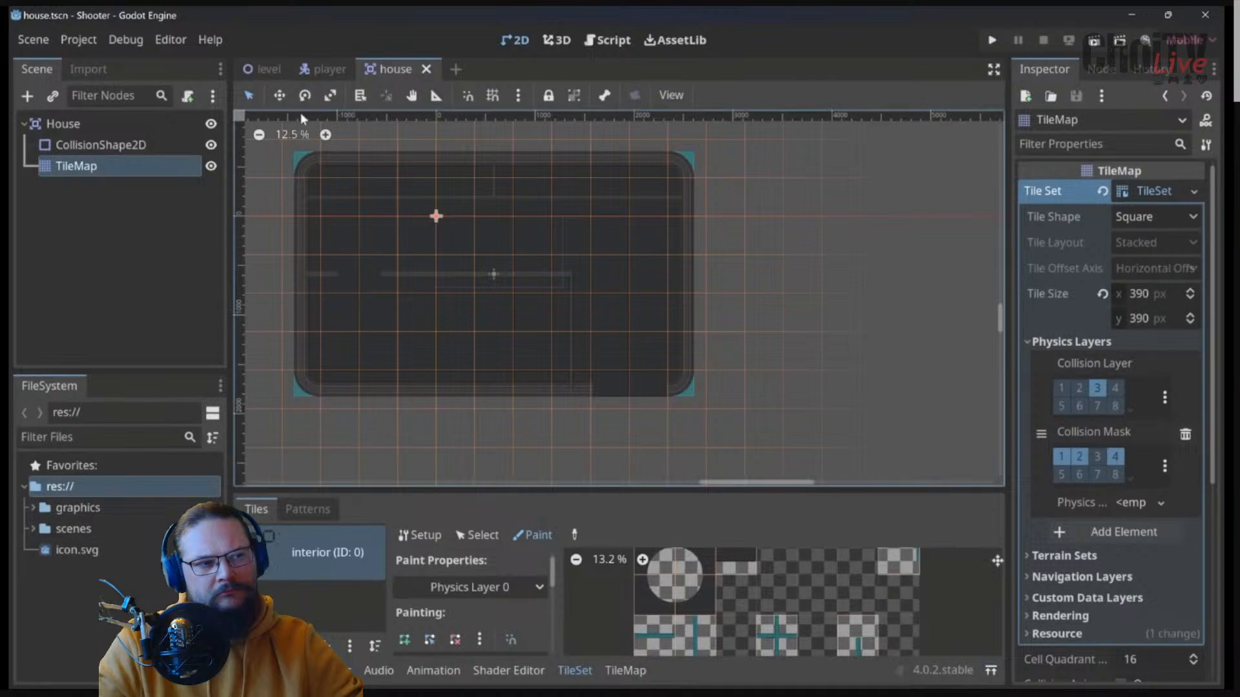
Step: Watch the tutorial move the House to about (-2263, 3785) in the level scene and run the project
click(261, 69)
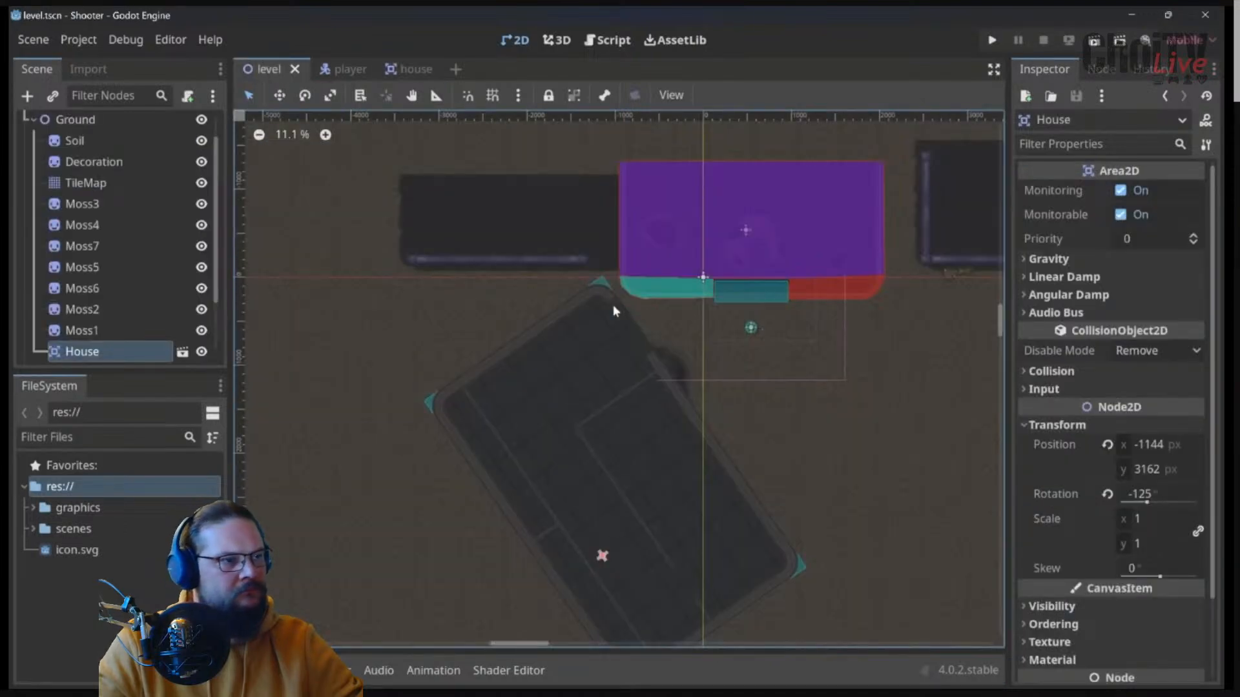
scroll(879, 361, down, 3)
drag(670, 325, 571, 372)
scroll(788, 288, up, 2)
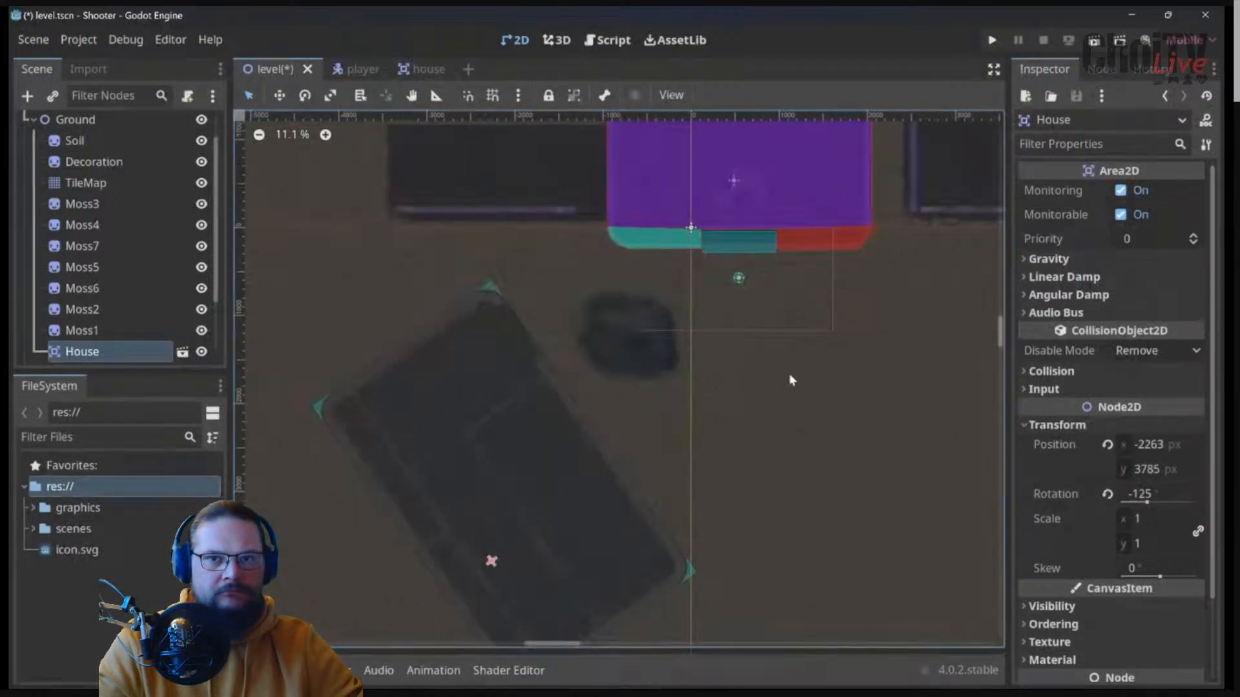
key(F5)
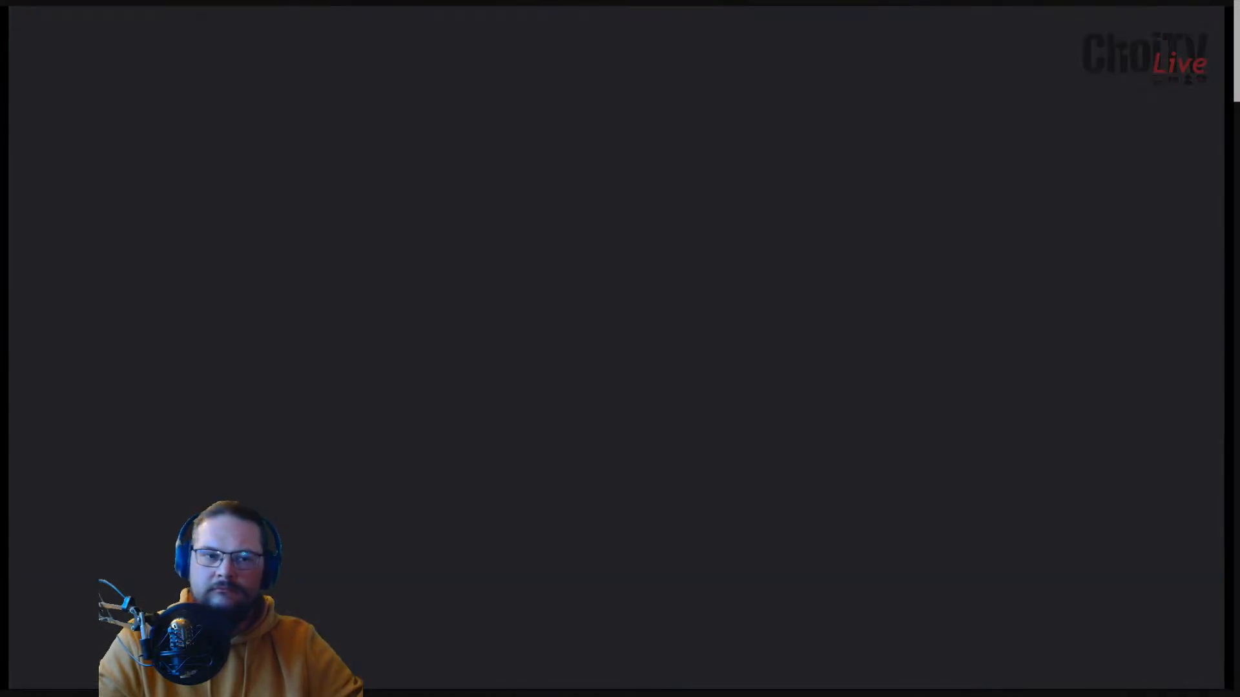